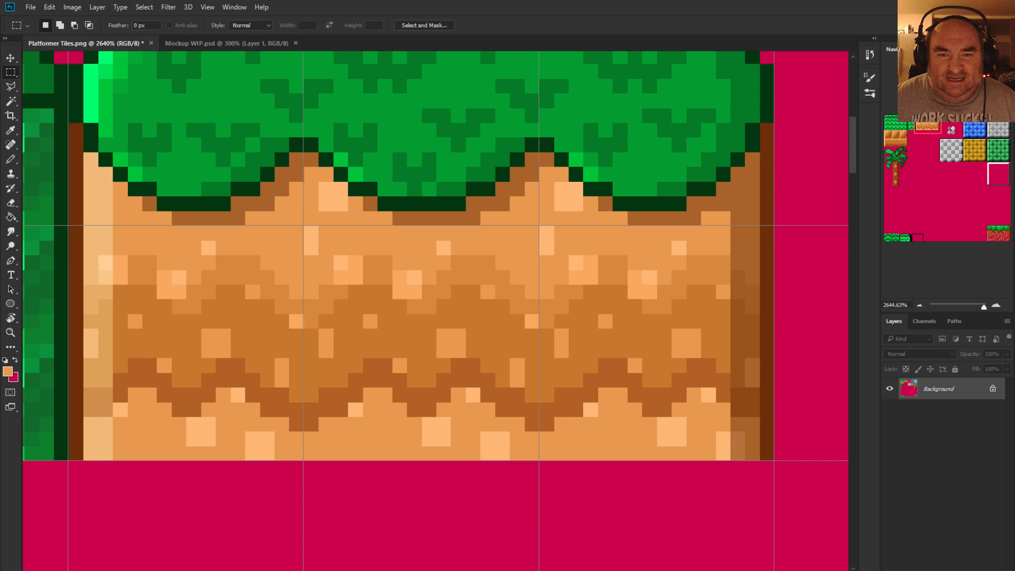
# Examine the grass-topped dirt block up close and compare its colours and shading with the other tiles on the sheet
pyautogui.scroll(-5, 355, 342)
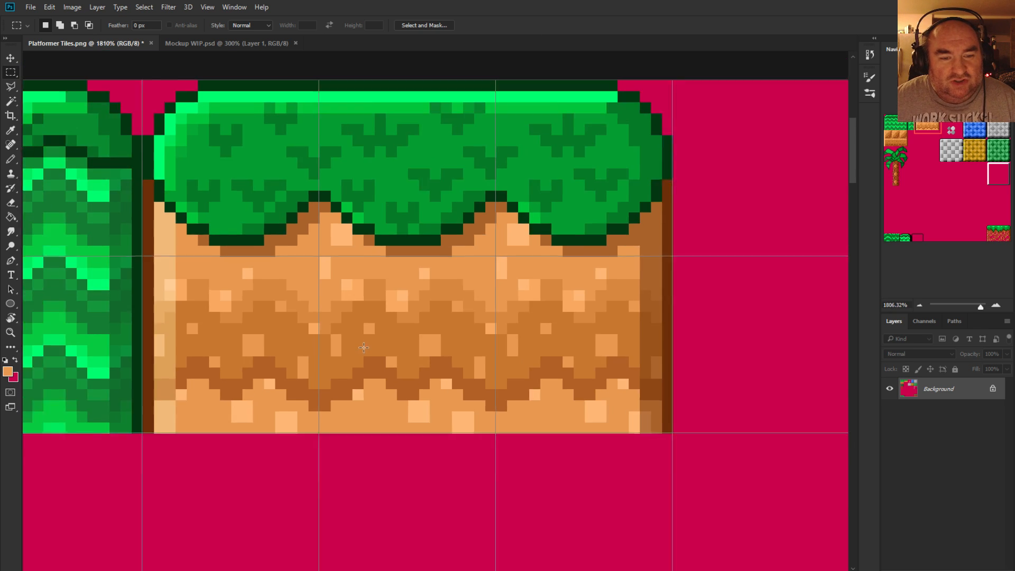
pyautogui.scroll(2, 355, 343)
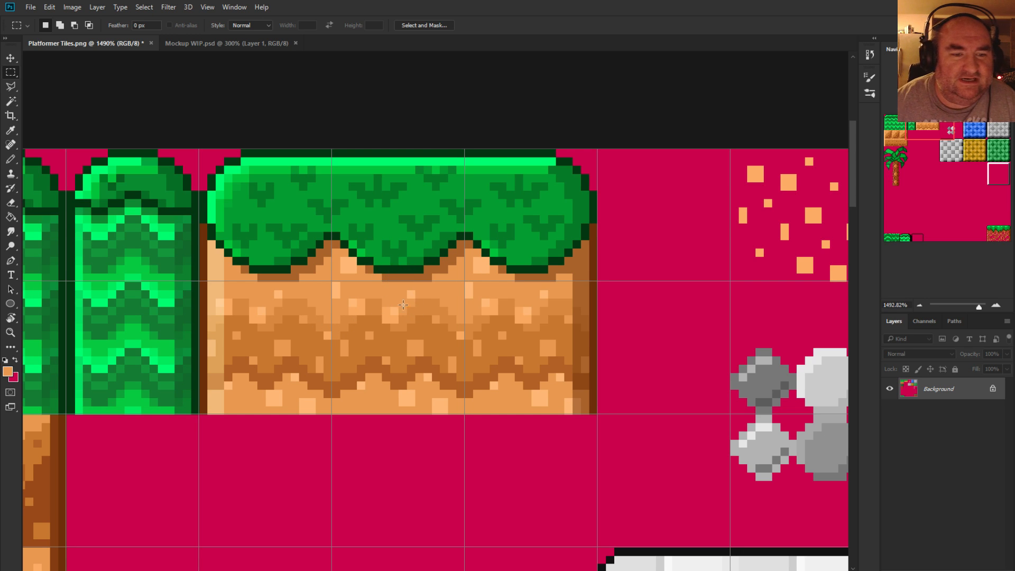
pyautogui.scroll(2, 373, 341)
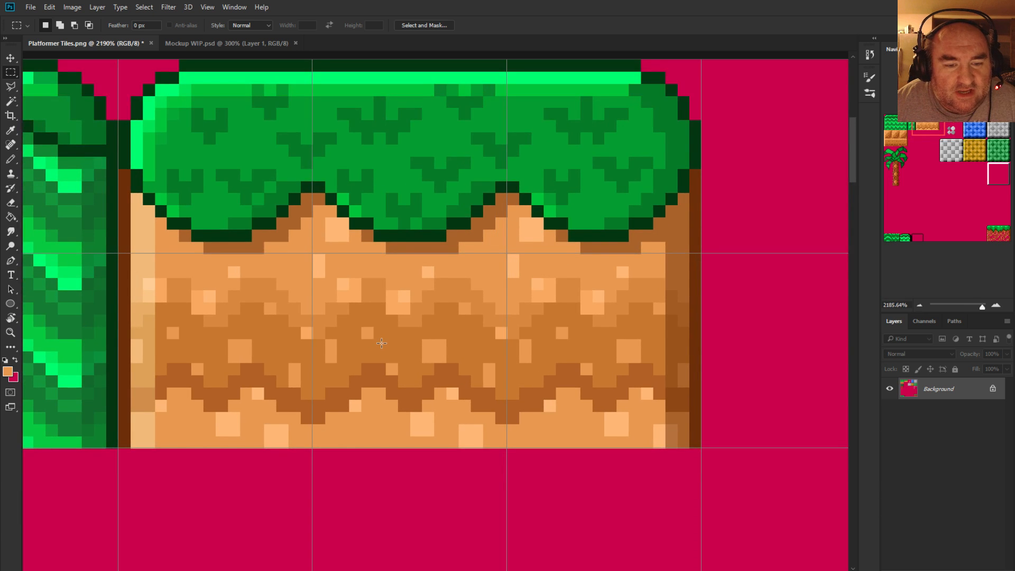
pyautogui.scroll(-2, 381, 343)
pyautogui.scroll(1, 386, 338)
pyautogui.scroll(-4, 392, 333)
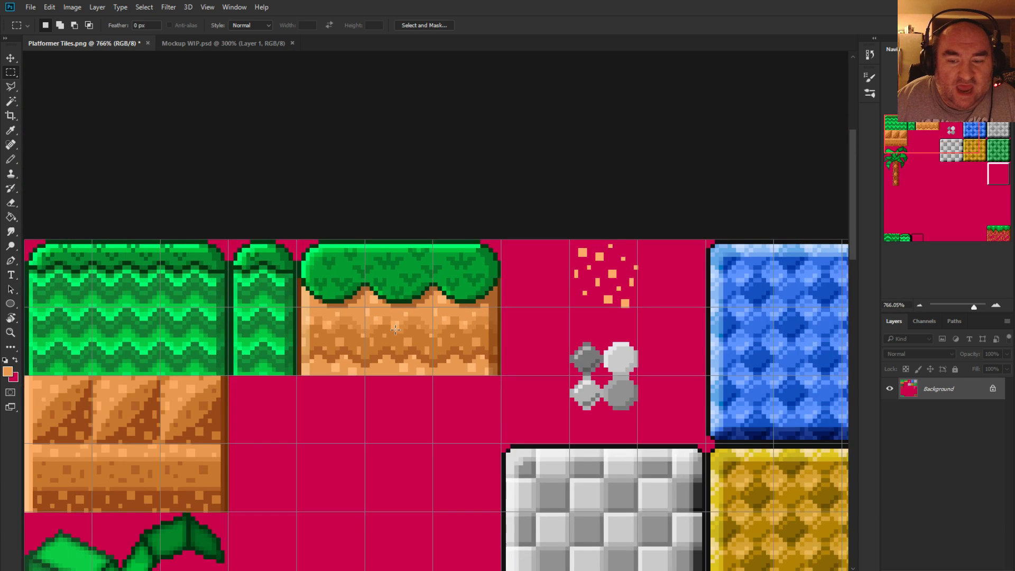
pyautogui.scroll(-2, 396, 329)
pyautogui.scroll(3, 344, 246)
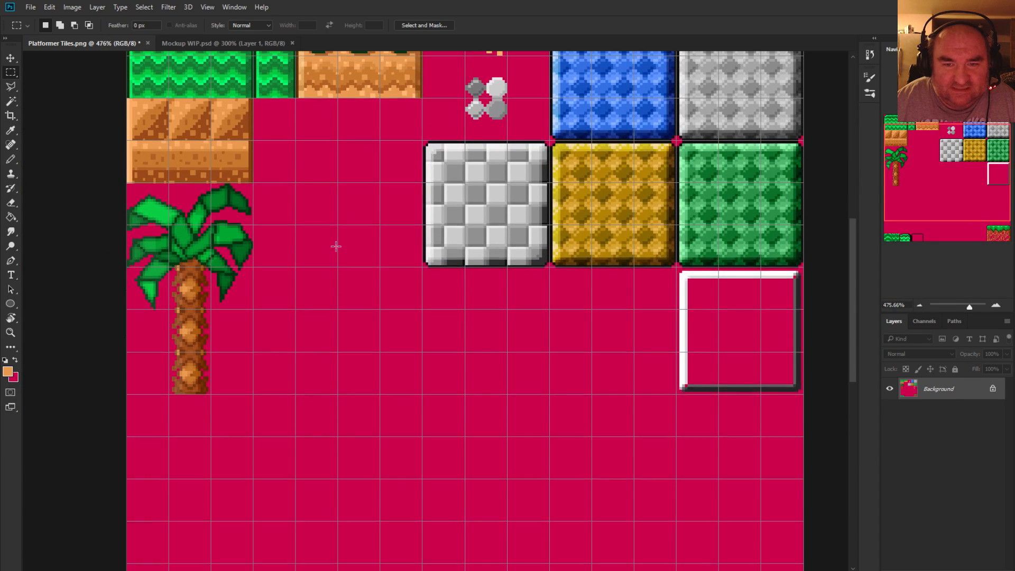
pyautogui.scroll(-1, 336, 246)
pyautogui.scroll(2, 466, 193)
pyautogui.scroll(-1, 465, 207)
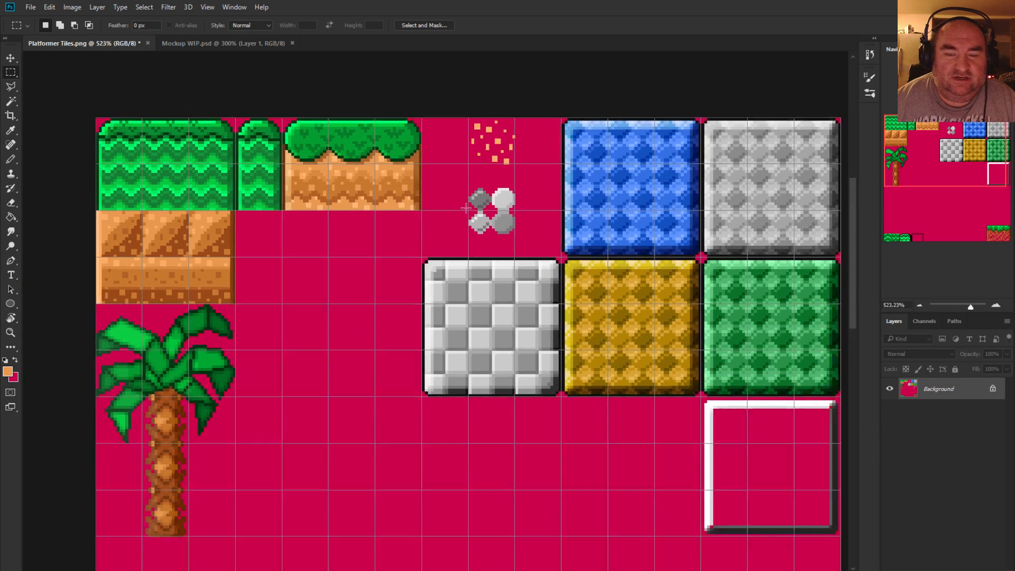
pyautogui.scroll(3, 465, 208)
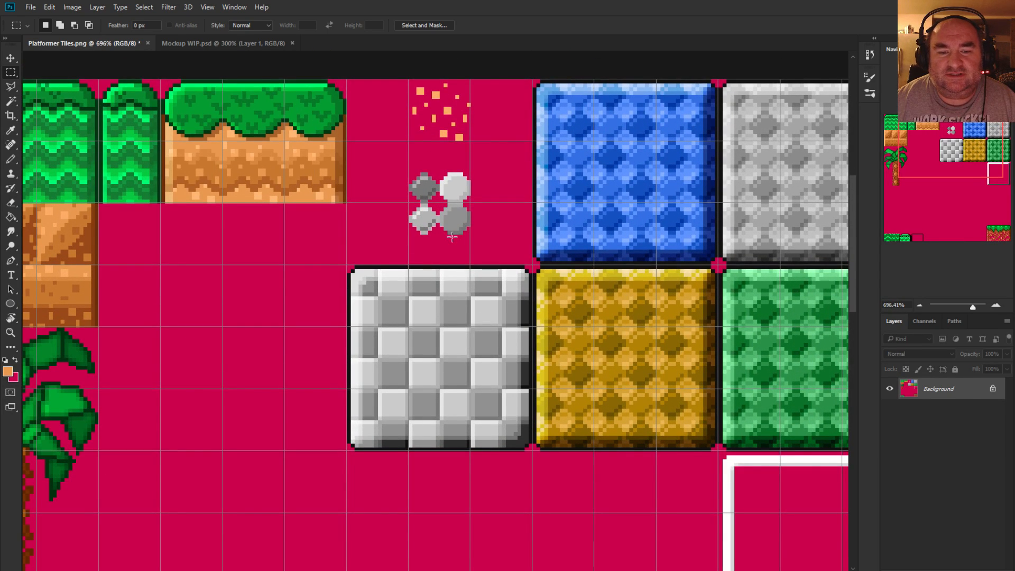
pyautogui.scroll(-2, 452, 236)
pyautogui.scroll(2, 463, 247)
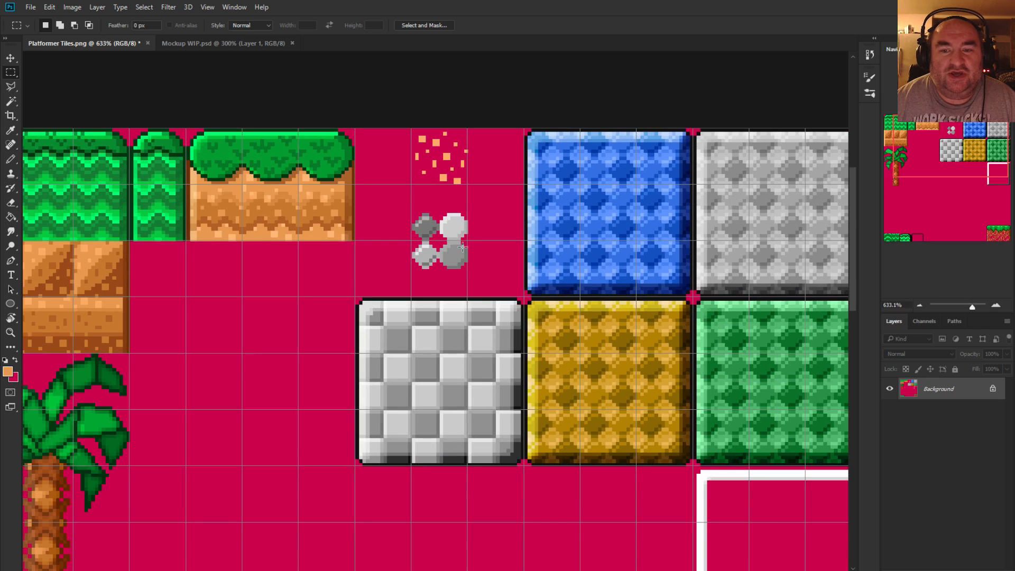
pyautogui.scroll(-2, 463, 247)
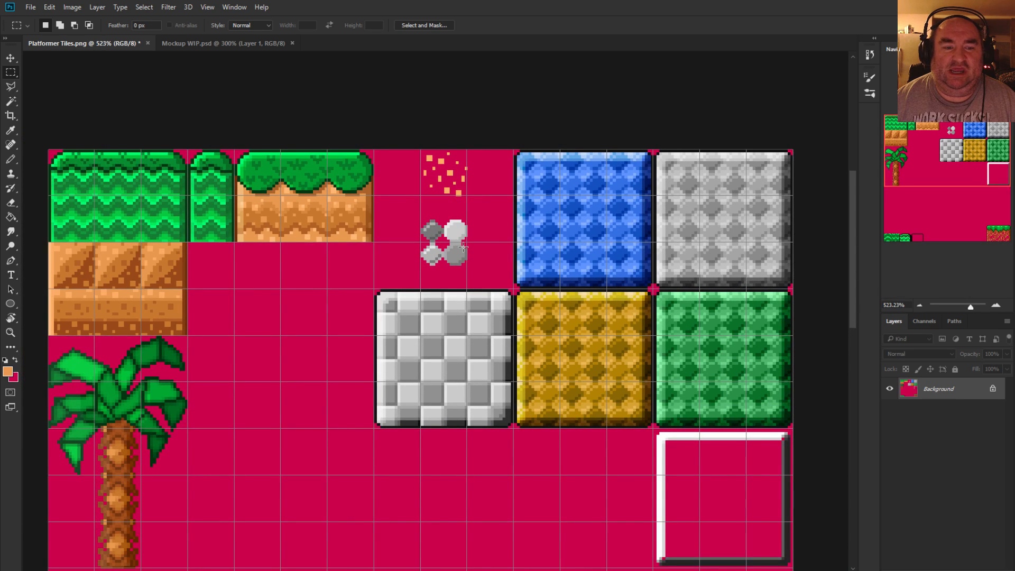
pyautogui.scroll(-1, 463, 248)
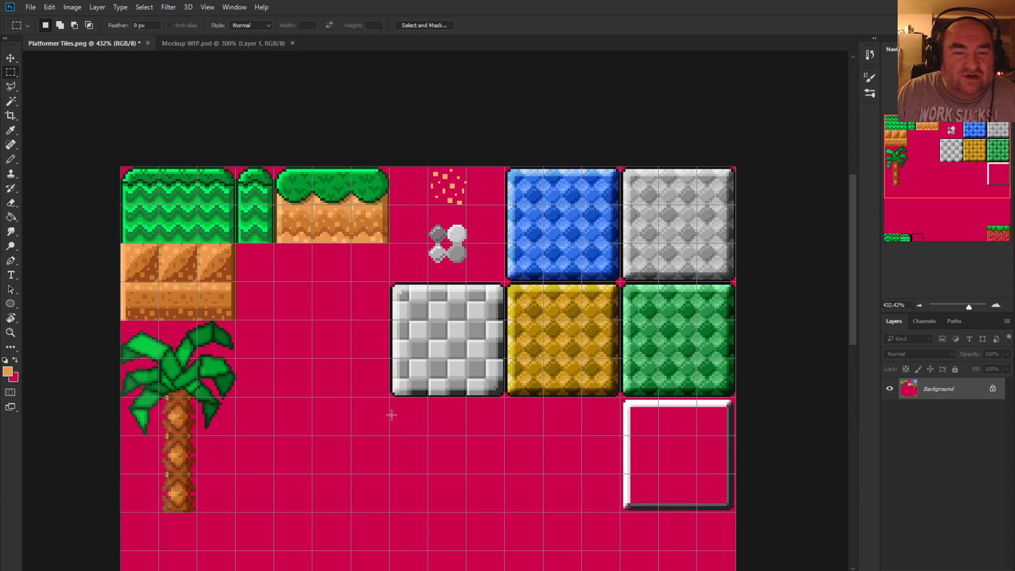
# Inspect the zigzag dirt pattern and the blended edge shading of the grass-topped block at several magnifications
pyautogui.scroll(5, 290, 171)
pyautogui.scroll(1, 310, 185)
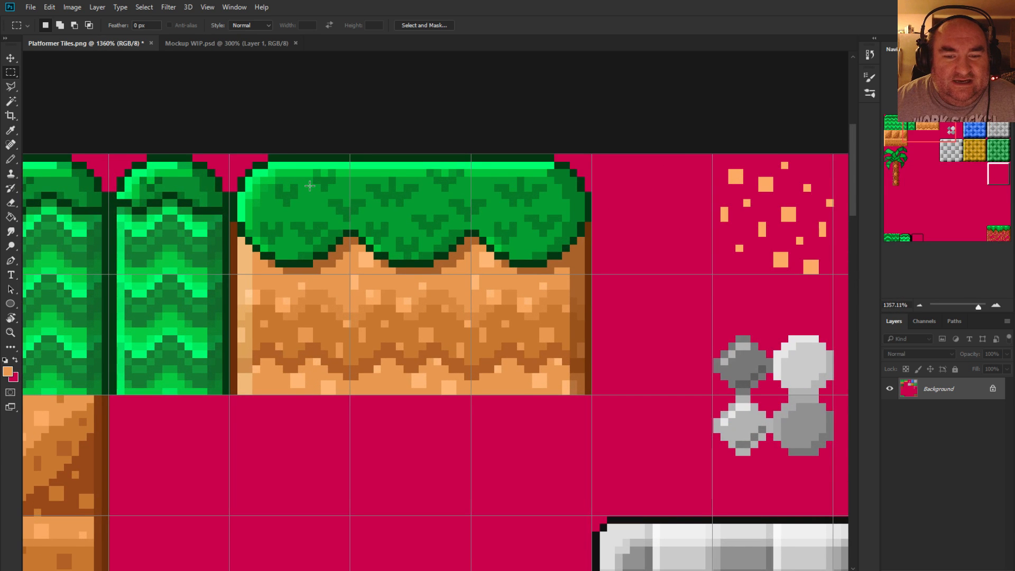
pyautogui.scroll(-2, 317, 211)
pyautogui.scroll(4, 328, 238)
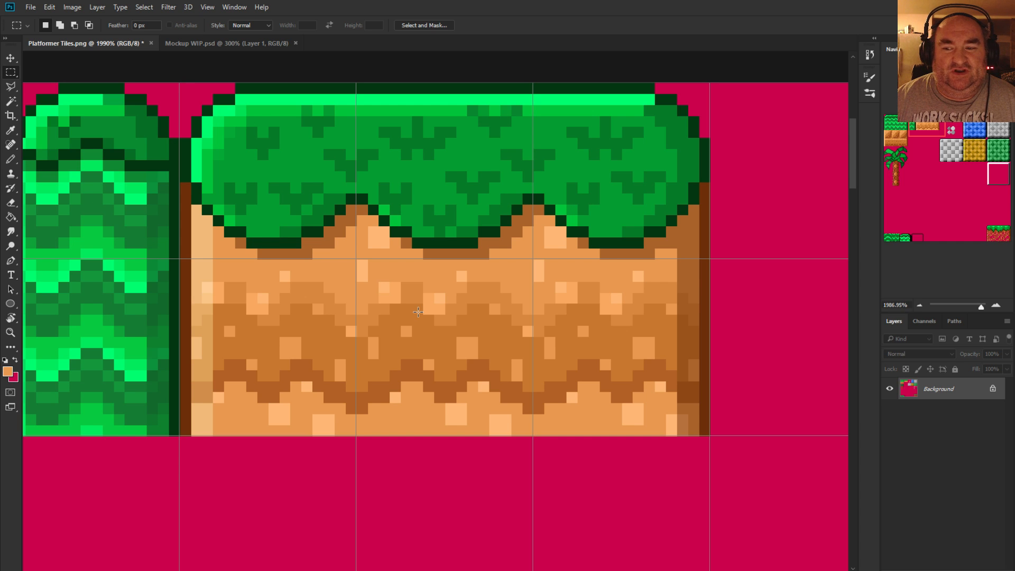
pyautogui.scroll(-7, 423, 317)
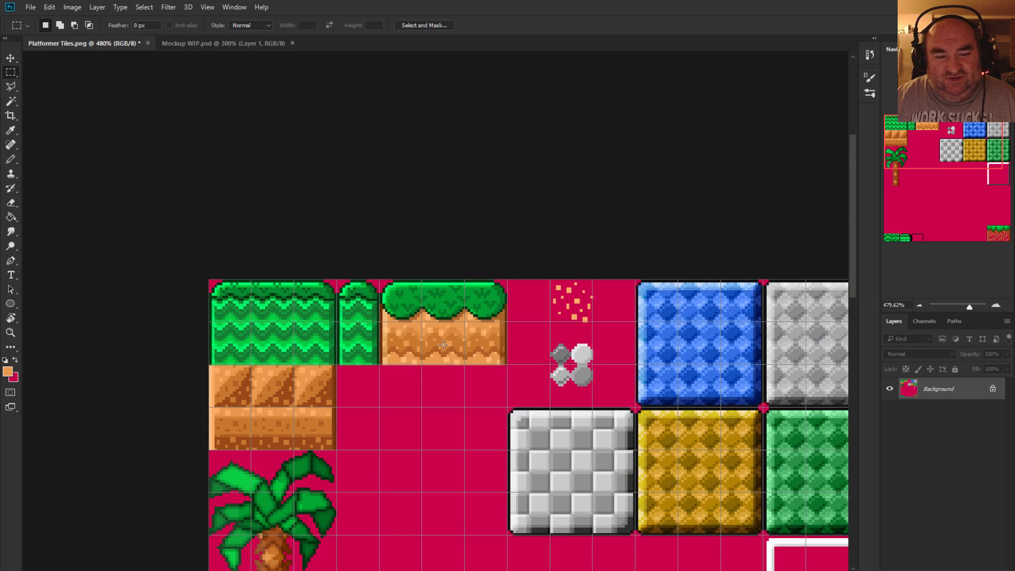
pyautogui.scroll(3, 370, 351)
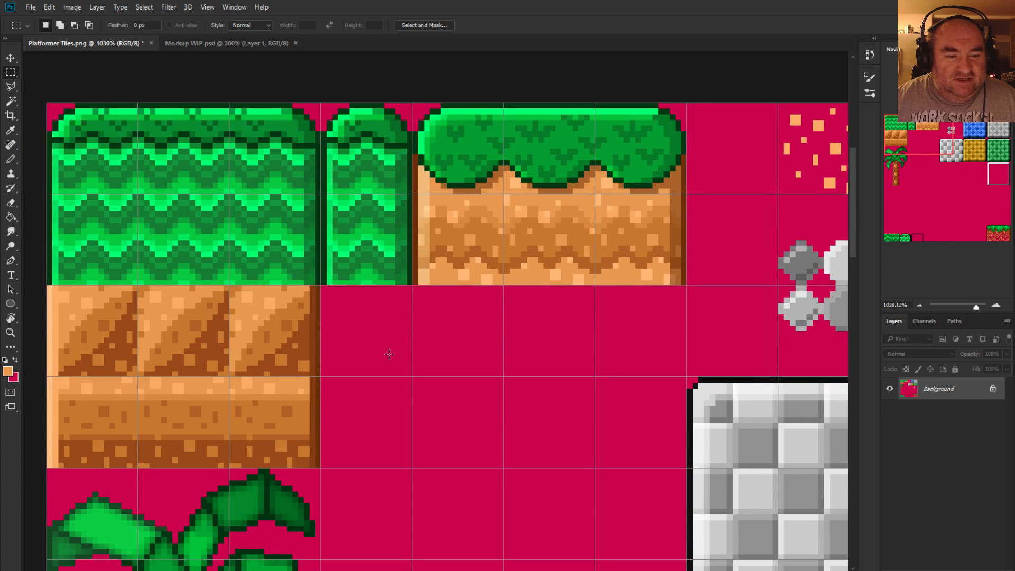
pyautogui.scroll(-4, 507, 334)
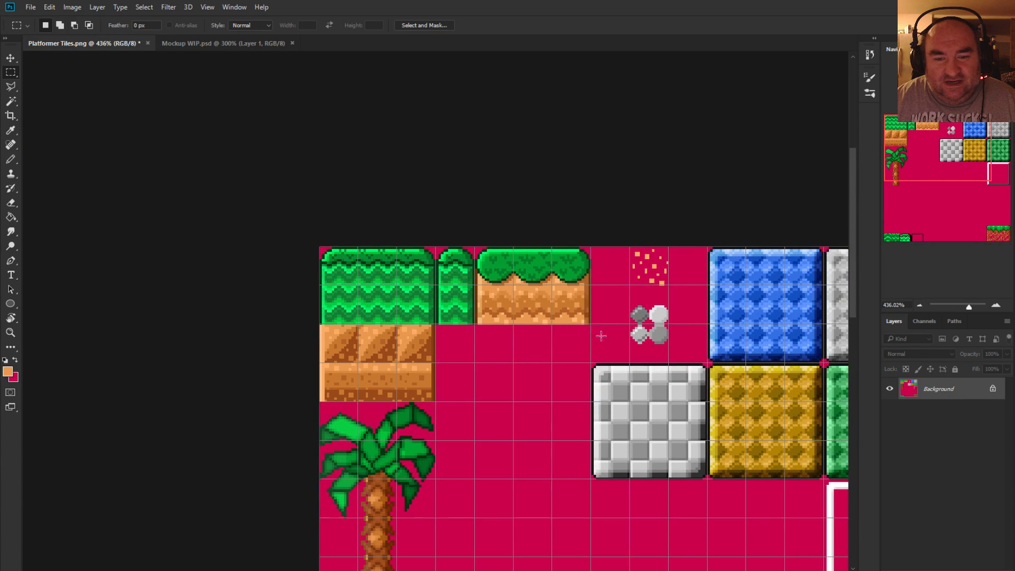
pyautogui.scroll(2, 603, 333)
pyautogui.scroll(5, 576, 320)
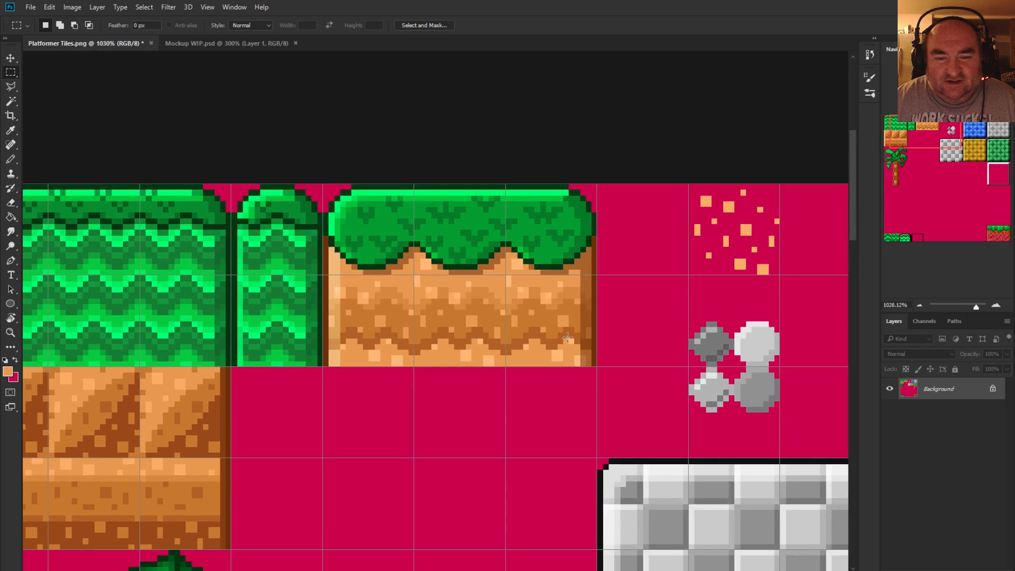
pyautogui.scroll(3, 374, 353)
pyautogui.scroll(-1, 373, 353)
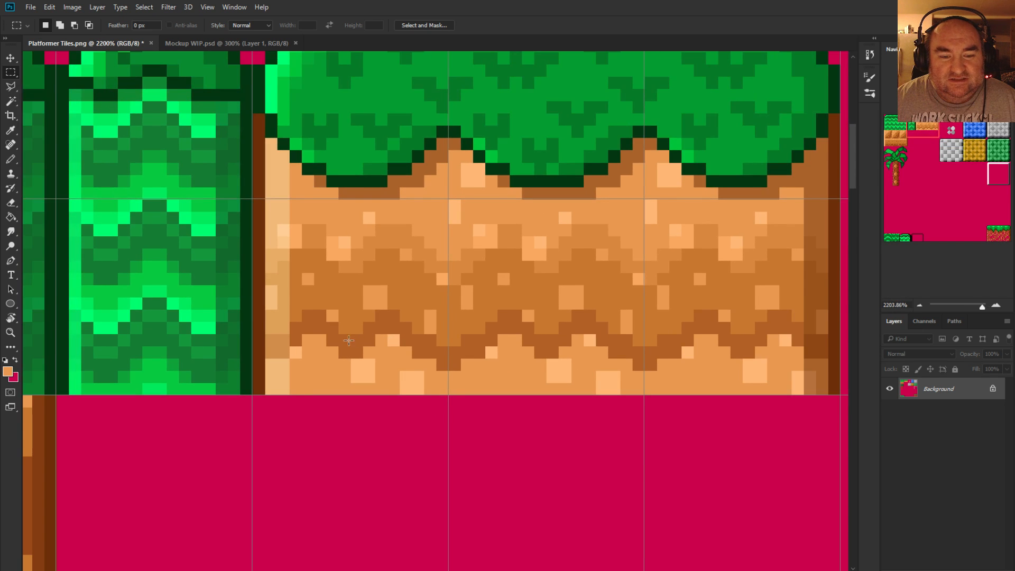
pyautogui.click(10, 217)
pyautogui.scroll(-3, 439, 328)
pyautogui.scroll(2, 489, 269)
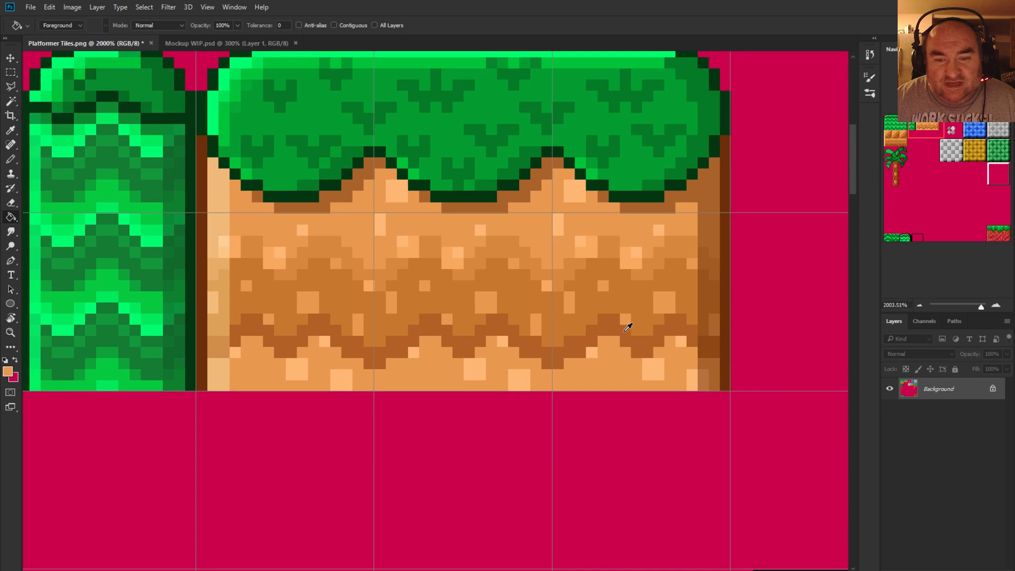
pyautogui.scroll(-2, 451, 214)
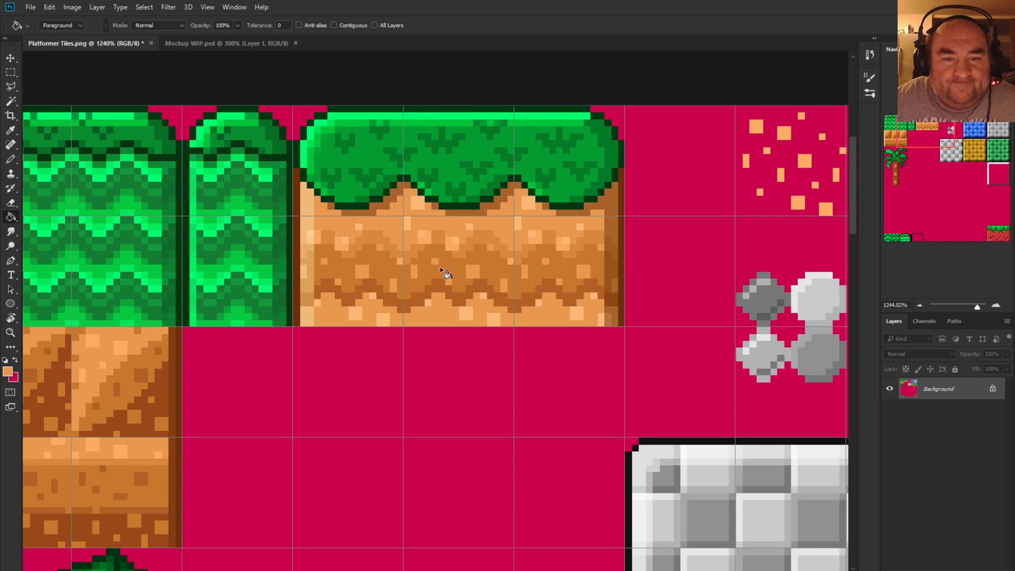
pyautogui.scroll(2, 444, 271)
pyautogui.scroll(1, 444, 271)
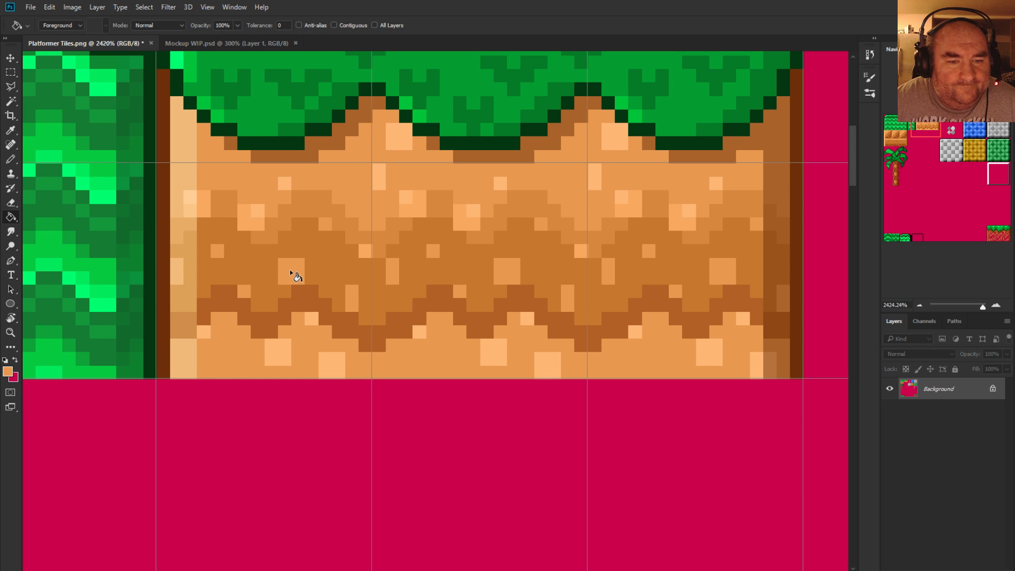
pyautogui.scroll(-10, 290, 270)
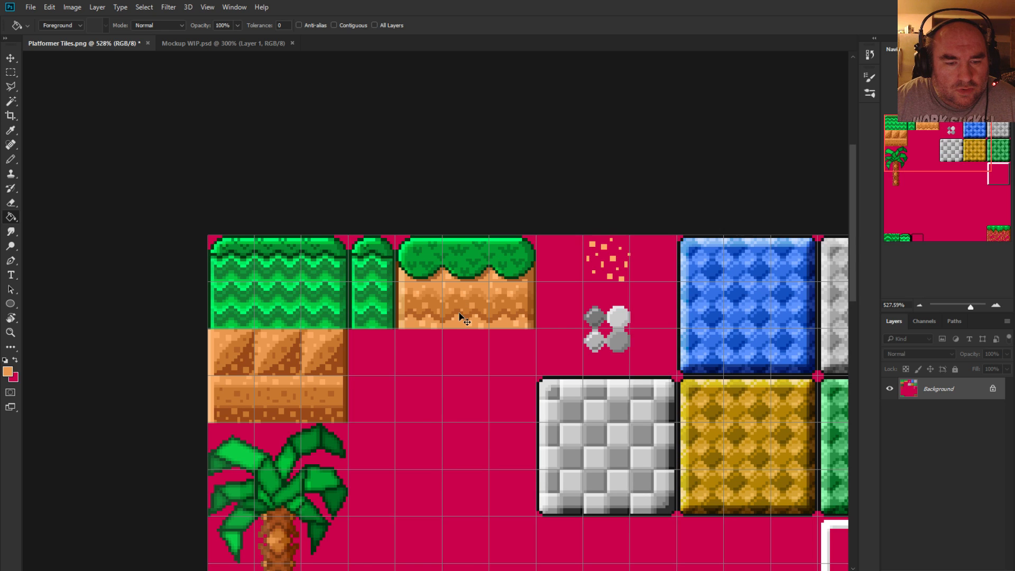
pyautogui.scroll(6, 460, 317)
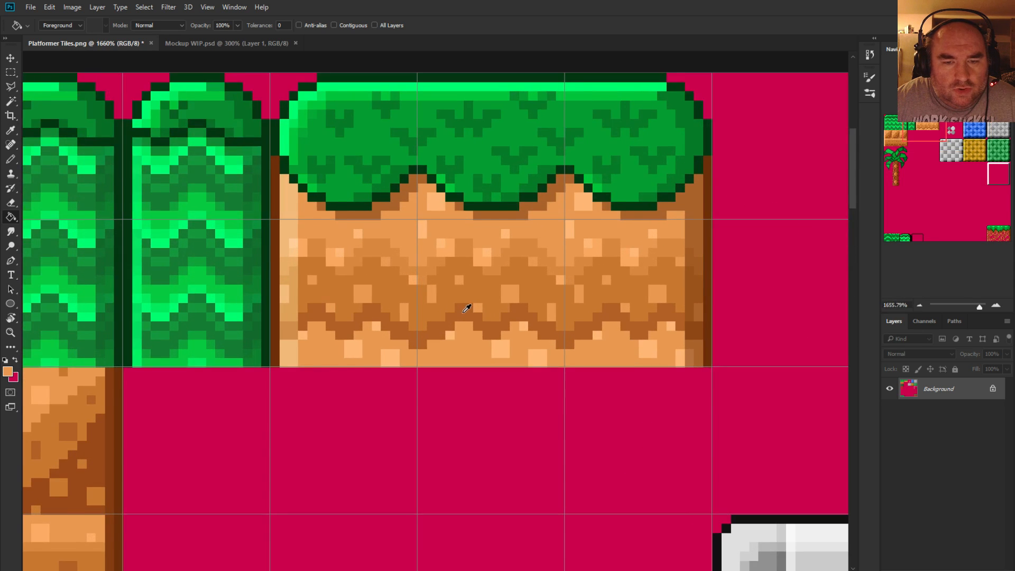
pyautogui.scroll(-3, 453, 301)
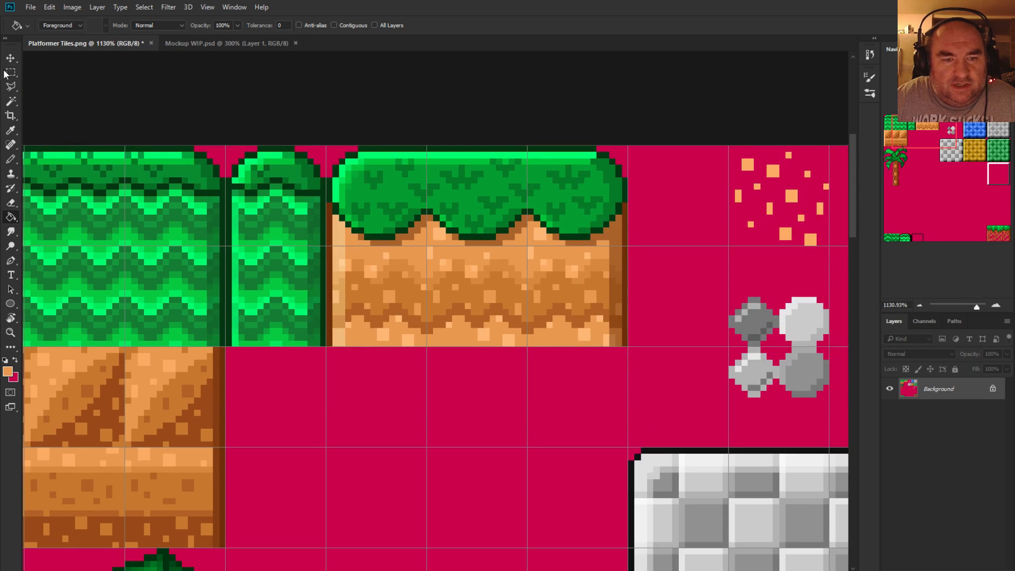
# Cut the grass-topped dirt block, paste it onto its own layer and move it back to its original grid position
pyautogui.press('m')
pyautogui.moveTo(328, 146); pyautogui.dragTo(625, 343)
pyautogui.hotkey('ctrl', 'x')
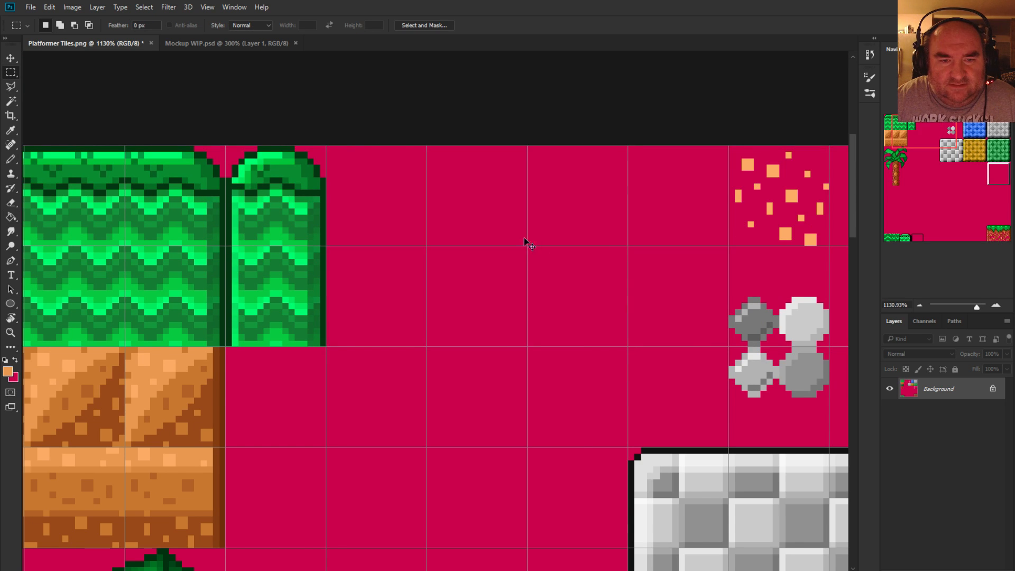
pyautogui.hotkey('ctrl', 'v')
pyautogui.moveTo(438, 312); pyautogui.dragTo(477, 198)
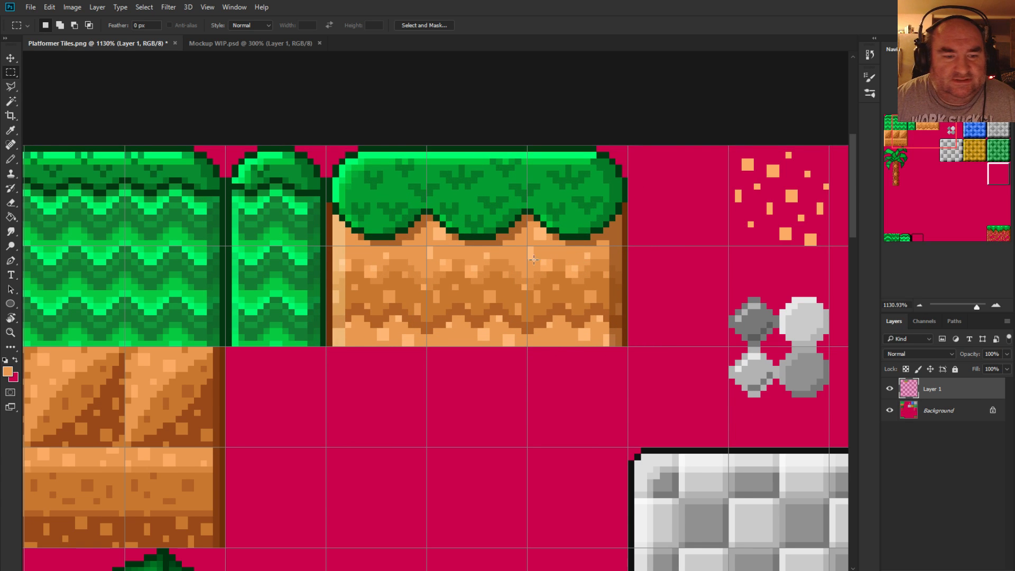
pyautogui.click(13, 101)
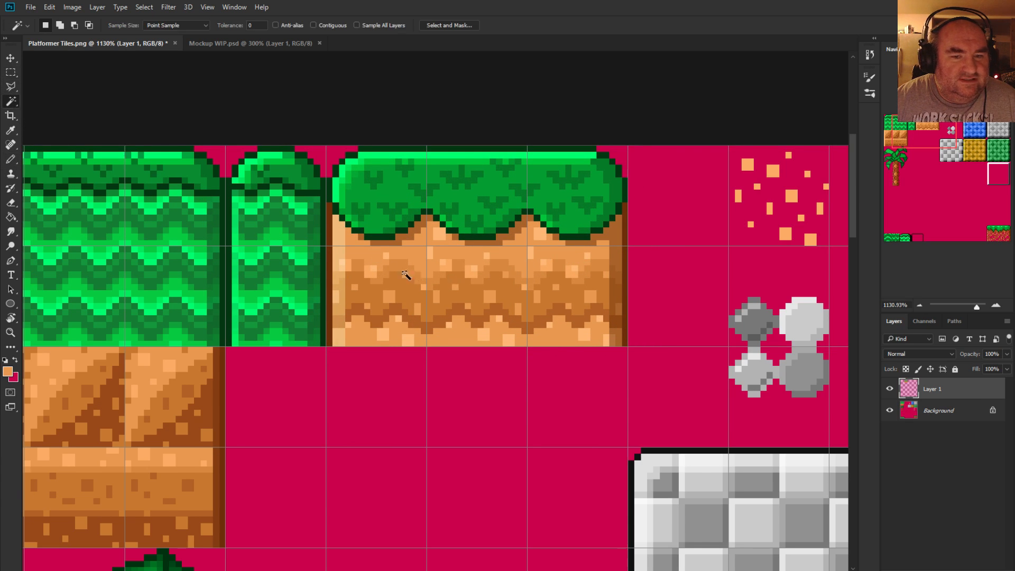
pyautogui.click(386, 299)
pyautogui.scroll(-3, 447, 357)
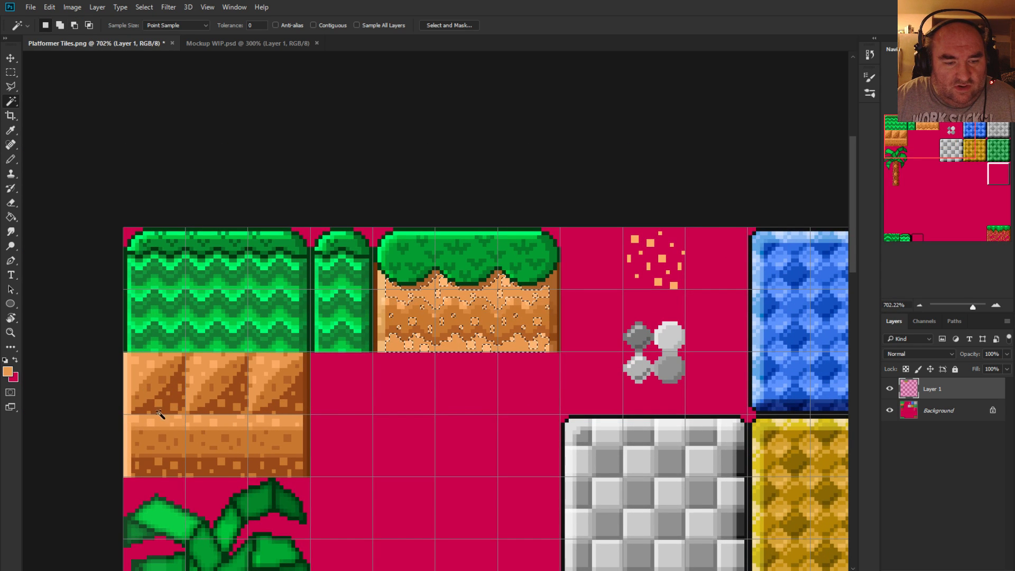
pyautogui.scroll(6, 453, 352)
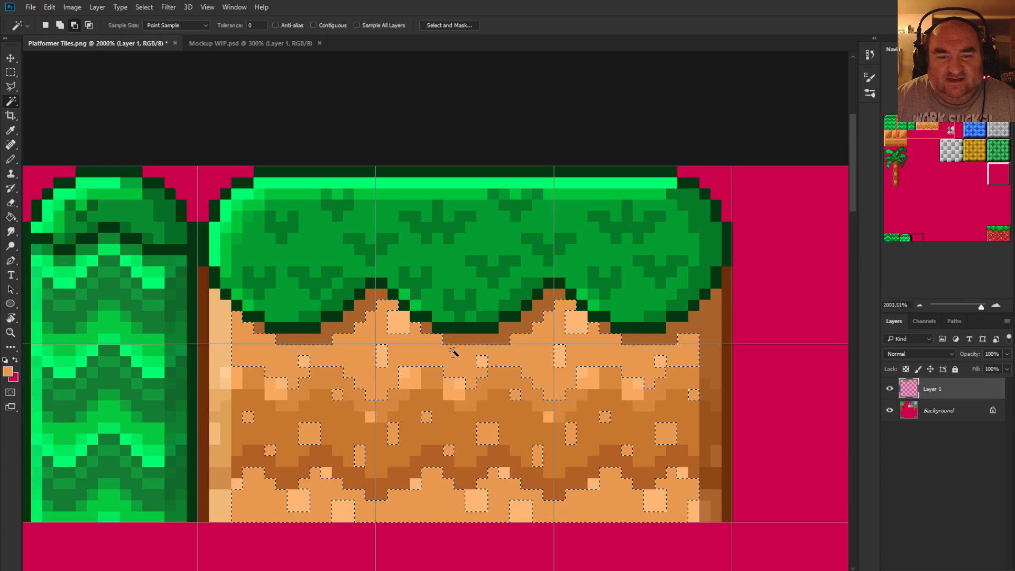
pyautogui.hotkey('ctrl', 'd')
pyautogui.scroll(-3, 450, 284)
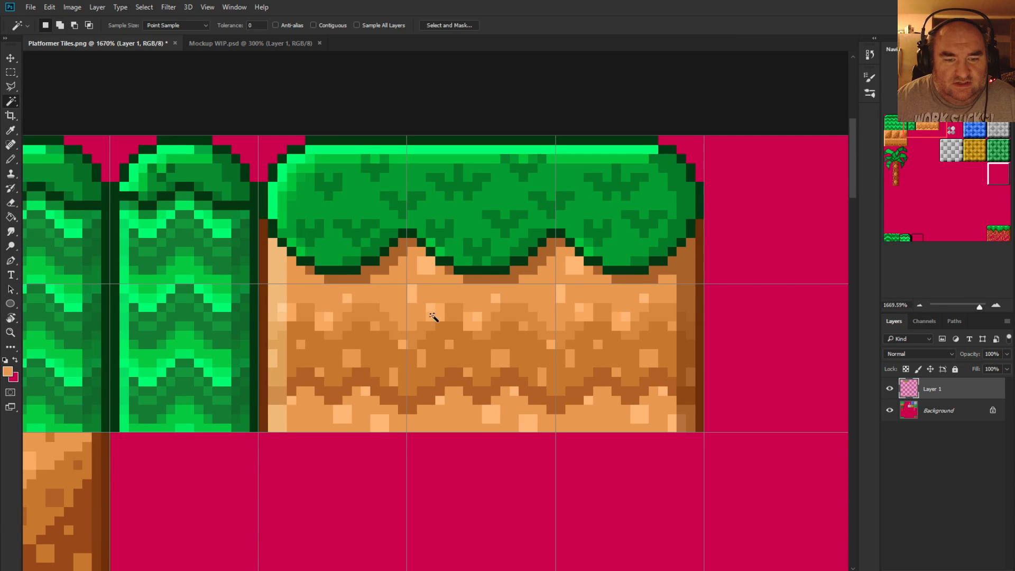
pyautogui.scroll(-1, 449, 323)
pyautogui.scroll(2, 460, 299)
# Fill the blended shade along the dirt block's left edge with the light orange sampled from the dirt, using the Paint Bucket
pyautogui.click(11, 158)
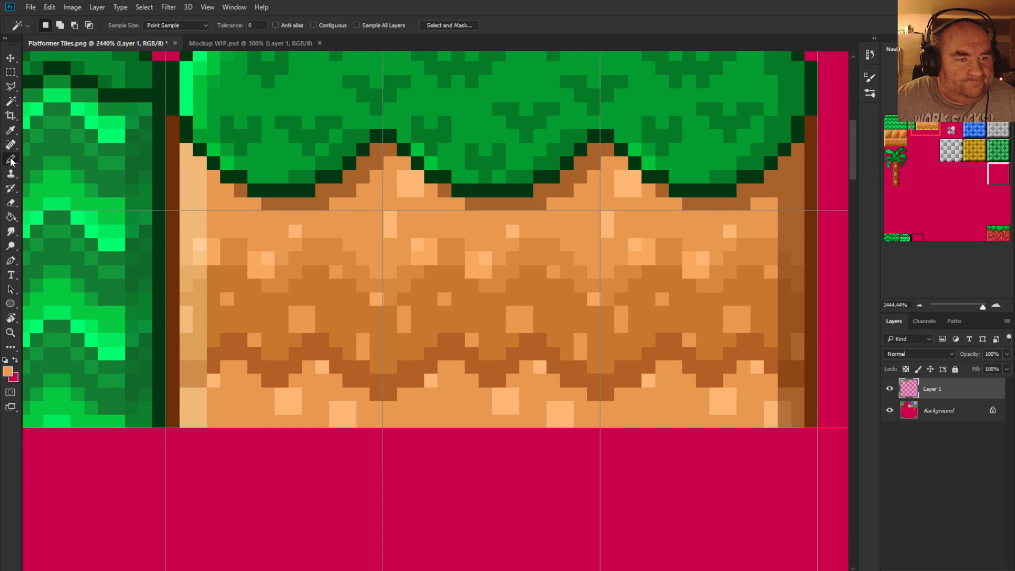
pyautogui.press('alt')
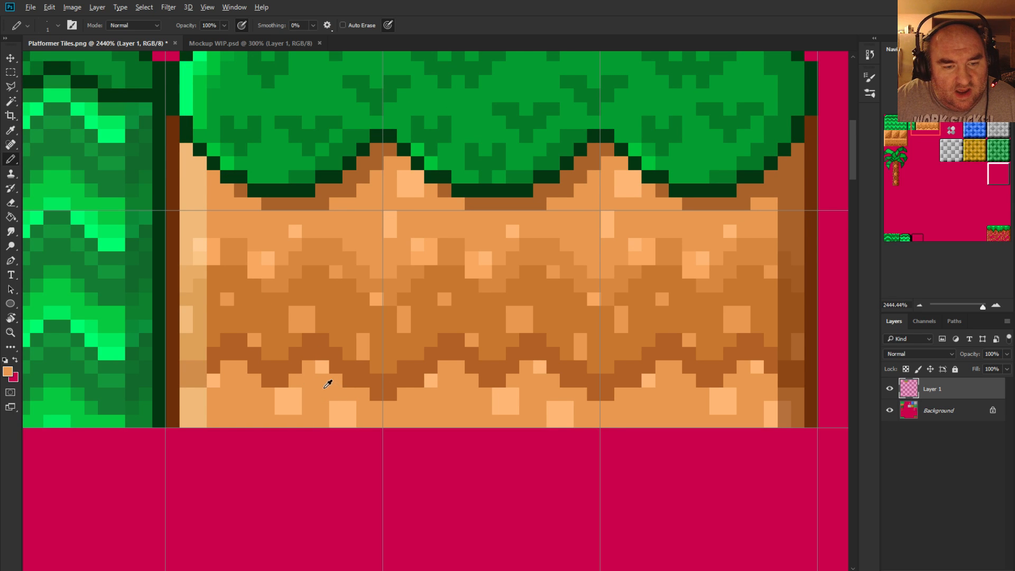
pyautogui.click(8, 218)
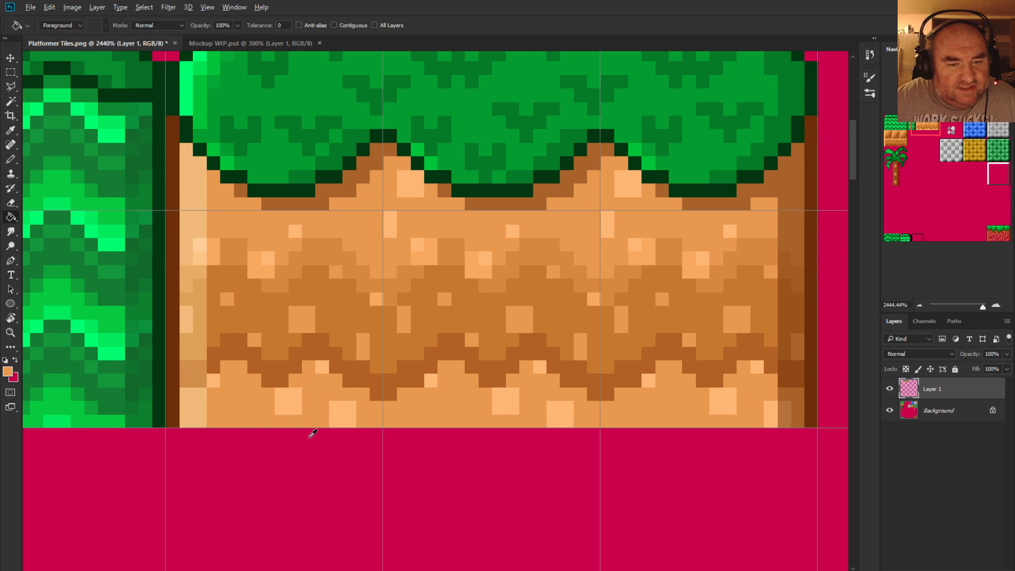
pyautogui.keyDown('alt'); pyautogui.click(318, 405); pyautogui.keyUp('alt')
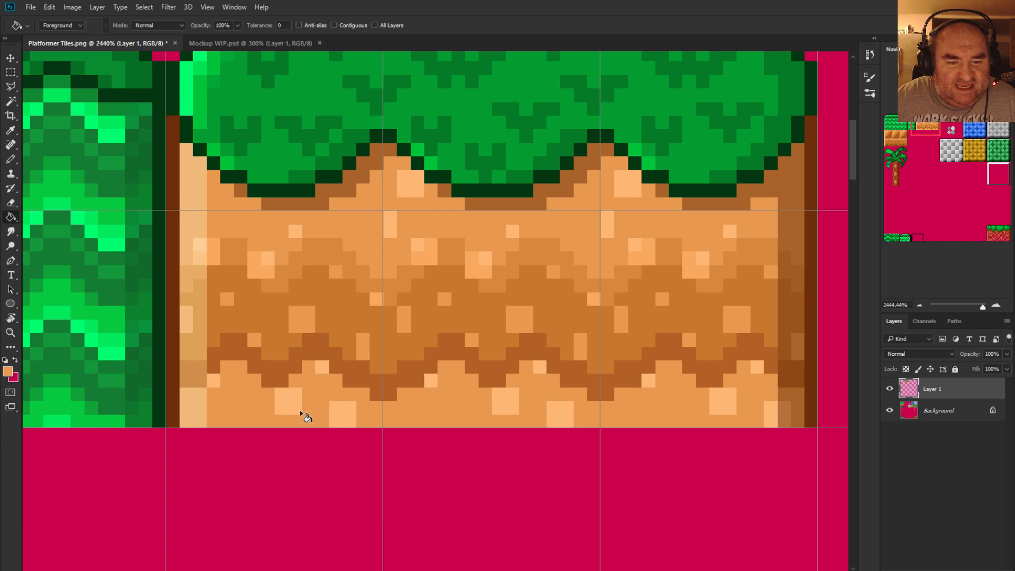
pyautogui.press('alt')
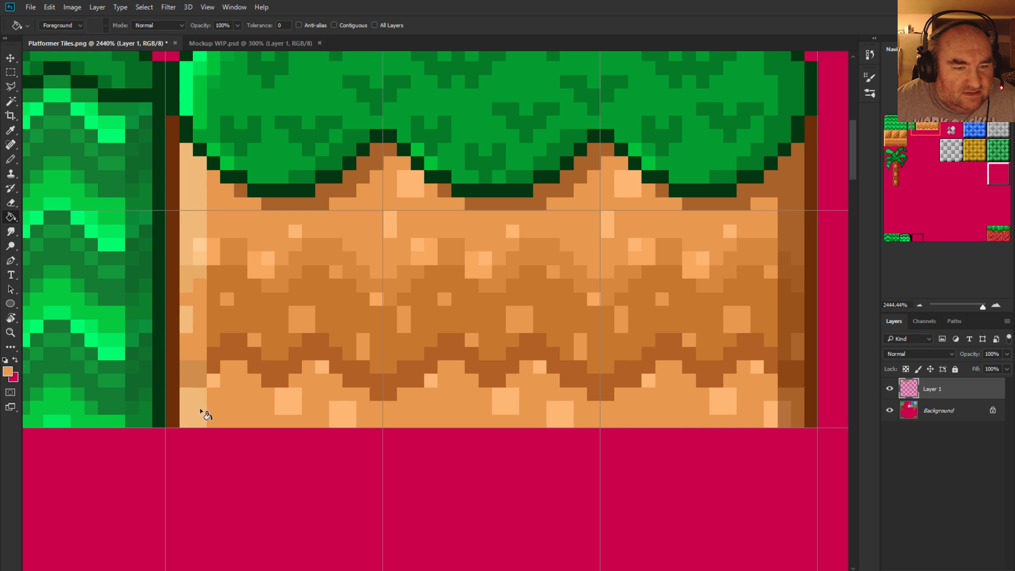
pyautogui.press('alt')
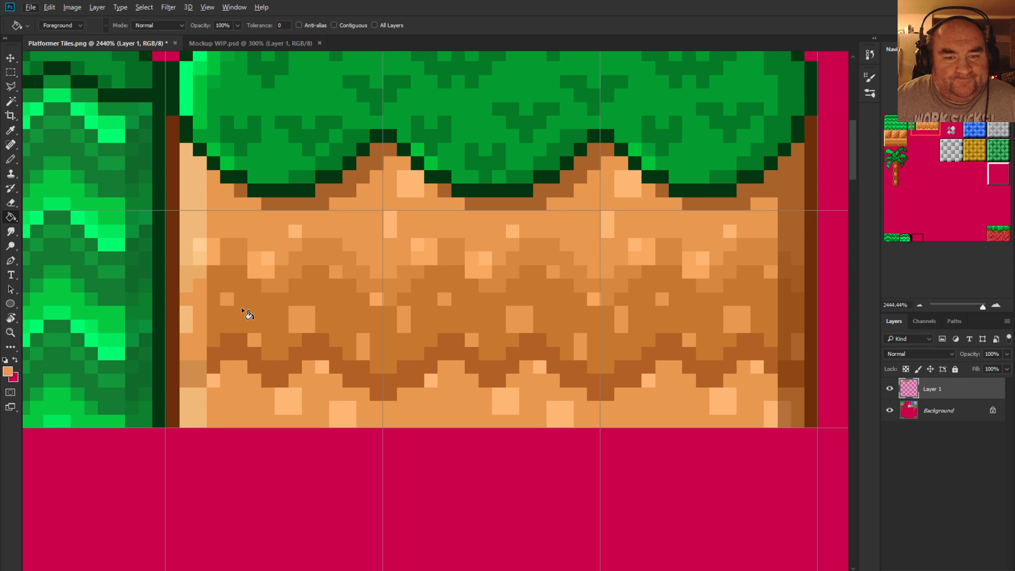
pyautogui.scroll(-2, 351, 283)
pyautogui.scroll(3, 363, 296)
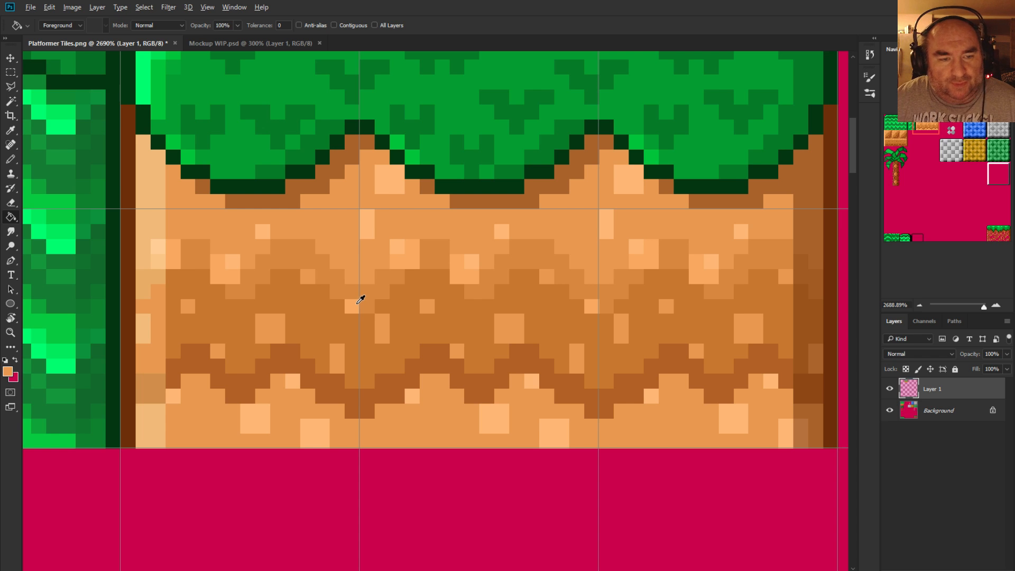
pyautogui.scroll(-3, 360, 302)
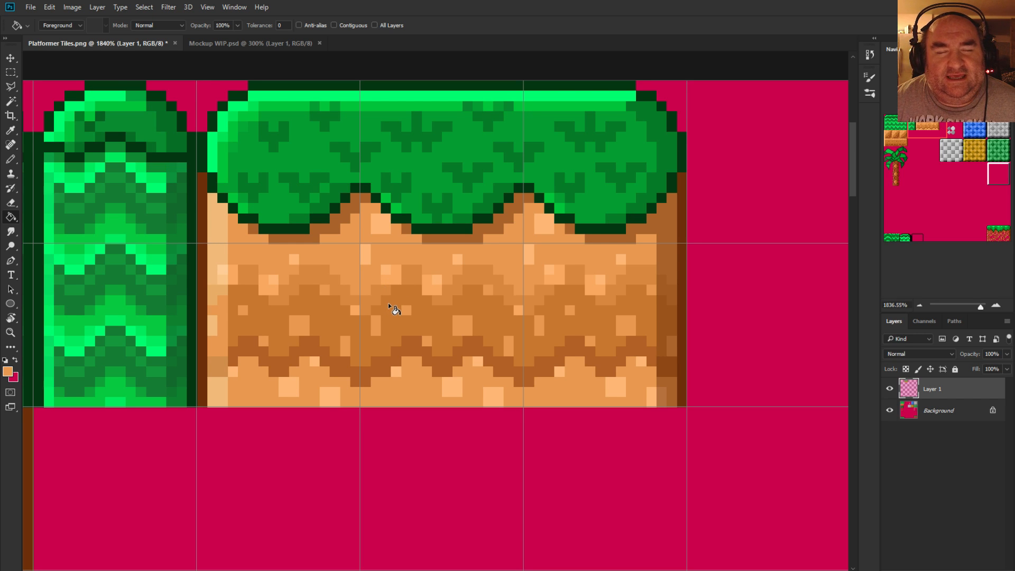
# Fill the right edge's lighter shading with the reddish brown sampled from the zigzag line, and undo the dark outline-brown fill
pyautogui.keyDown('alt'); pyautogui.click(555, 357); pyautogui.keyUp('alt')
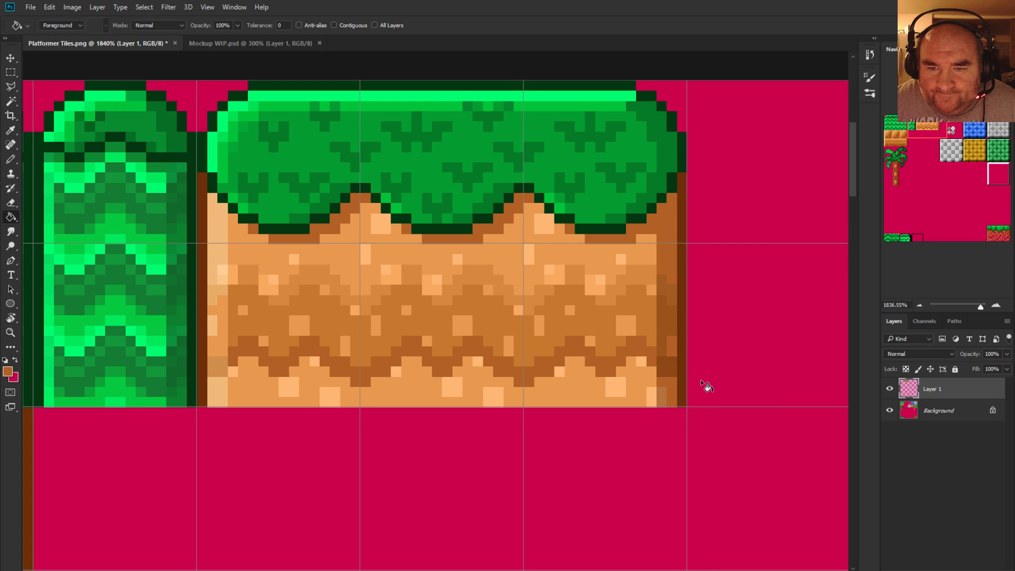
pyautogui.keyDown('alt'); pyautogui.click(673, 373); pyautogui.keyUp('alt')
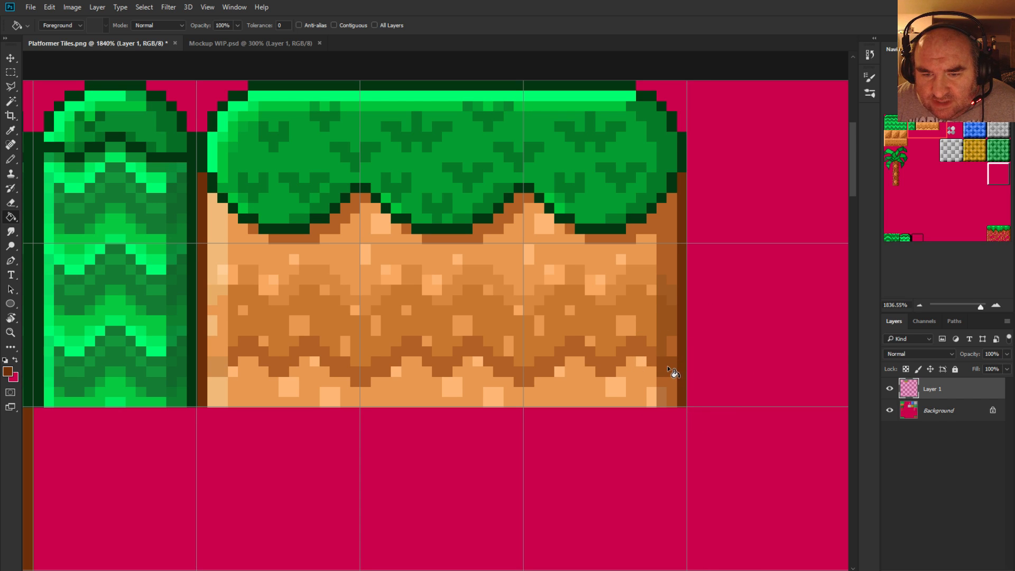
pyautogui.hotkey('ctrl', 'z')
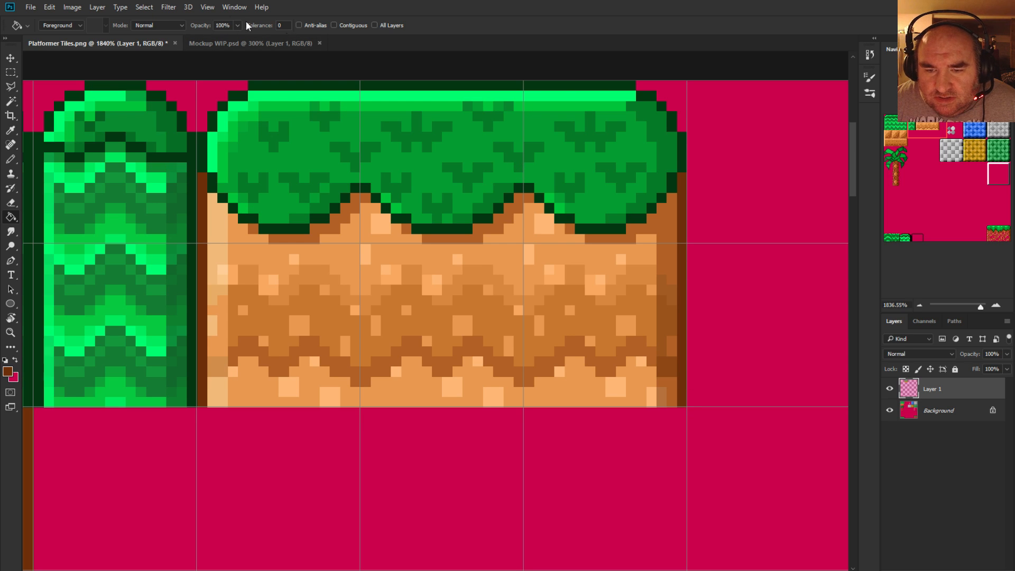
# Set the Paint Bucket opacity to 25% and darken the zigzag shade on the dirt block's right edge with the outline's dark brown
pyautogui.click(223, 26)
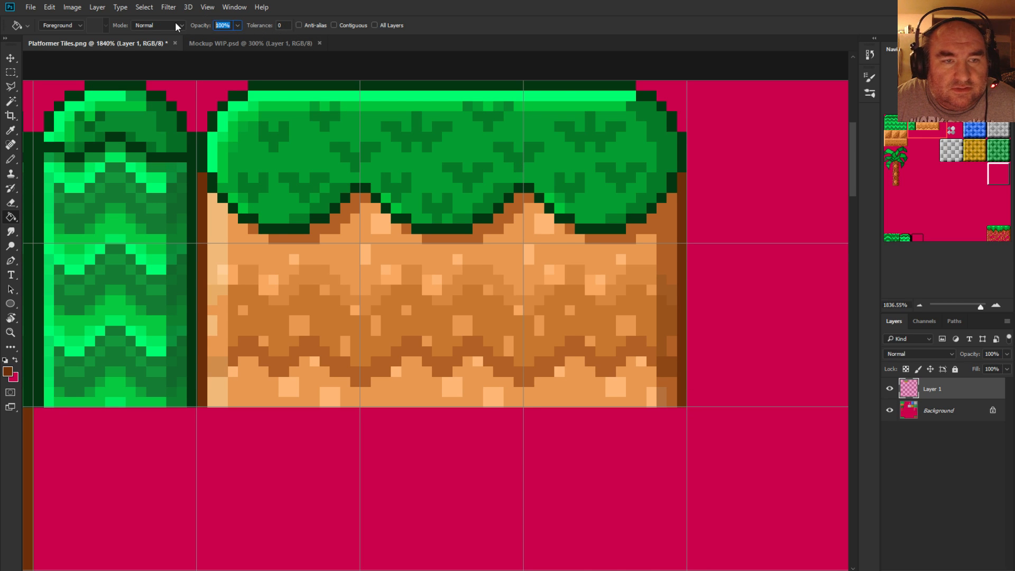
pyautogui.write('25')
pyautogui.press('Return')
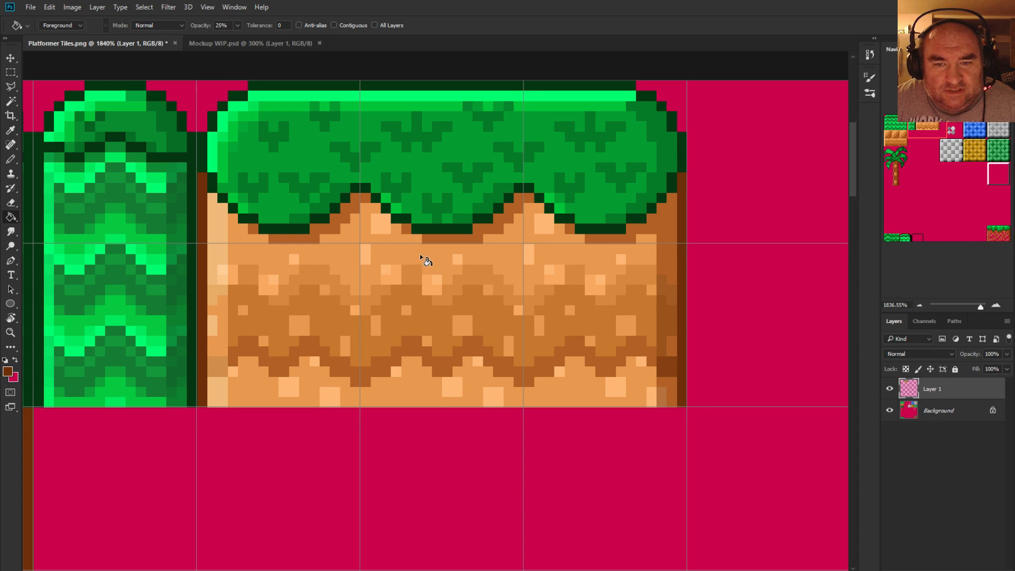
pyautogui.scroll(2, 500, 299)
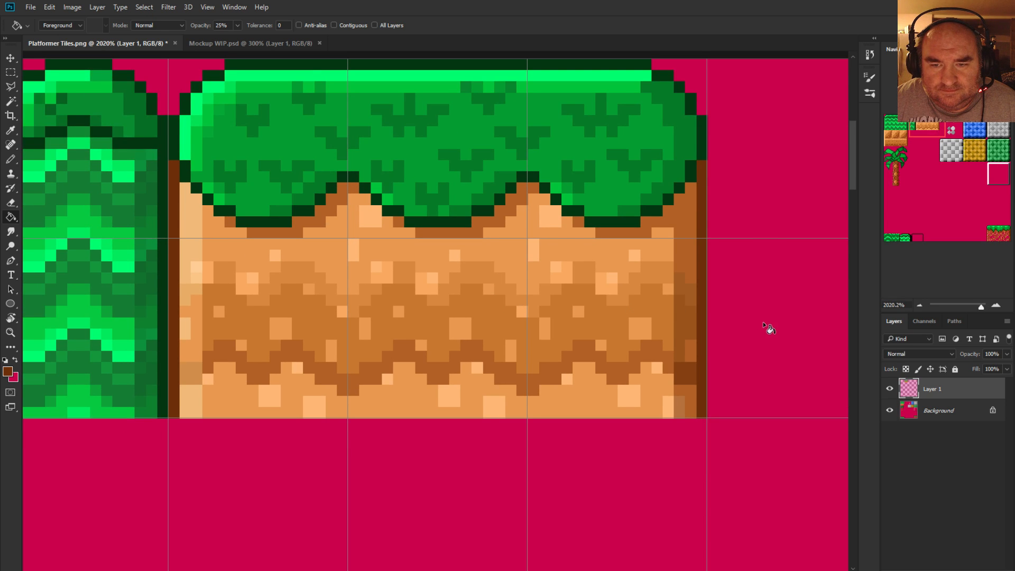
pyautogui.scroll(2, 721, 342)
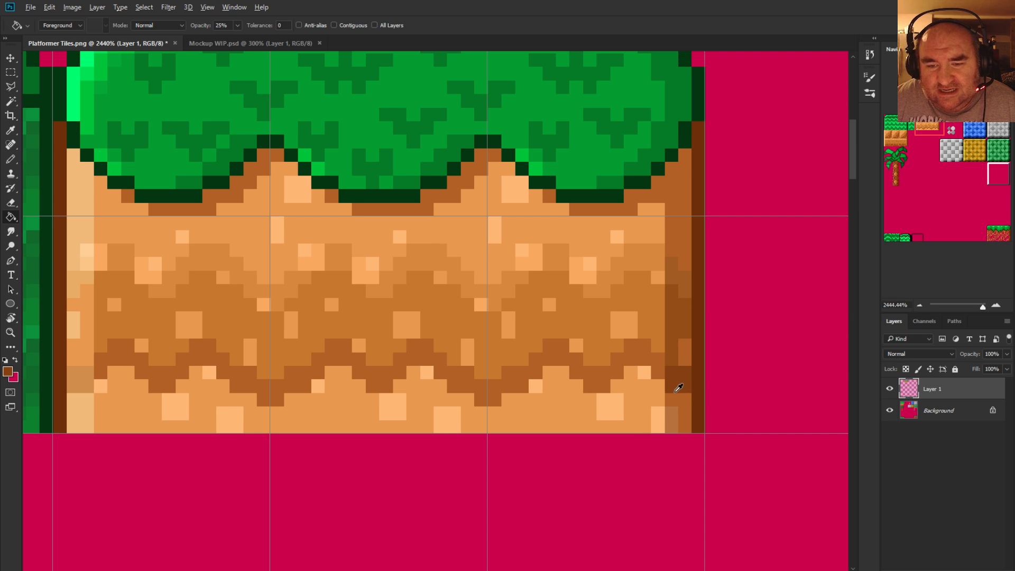
# Touch up the blended shading on the right edge with the mid-orange and dark brown sampled from the dirt
pyautogui.keyDown('alt'); pyautogui.click(652, 295); pyautogui.keyUp('alt')
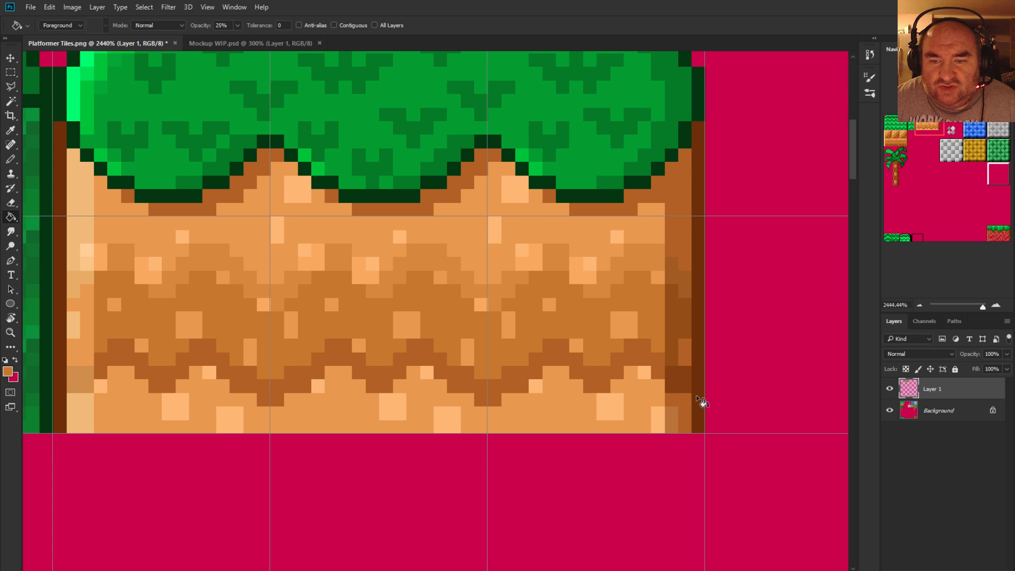
pyautogui.keyDown('alt'); pyautogui.click(674, 316); pyautogui.keyUp('alt')
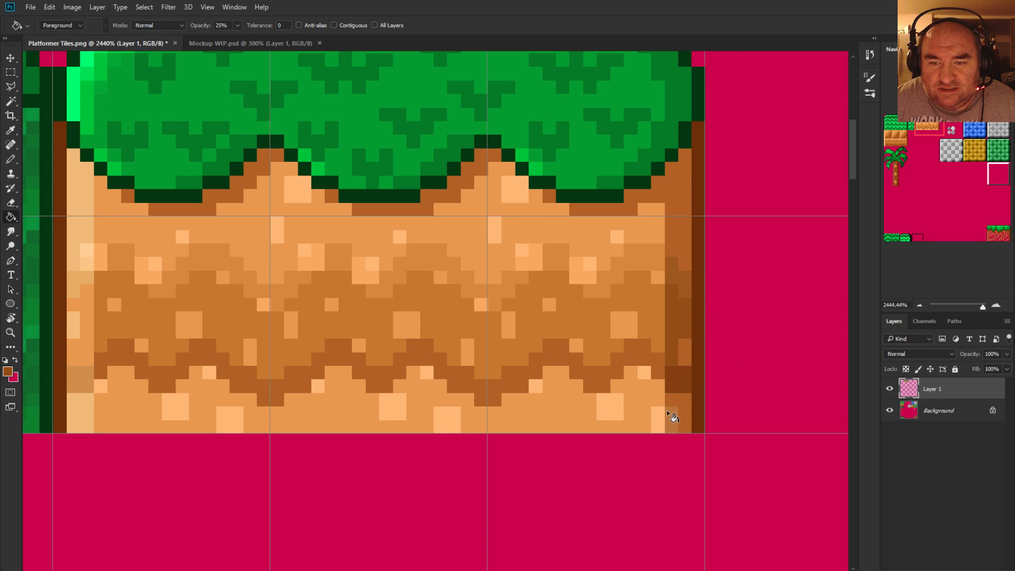
pyautogui.scroll(-3, 657, 310)
pyautogui.scroll(3, 683, 377)
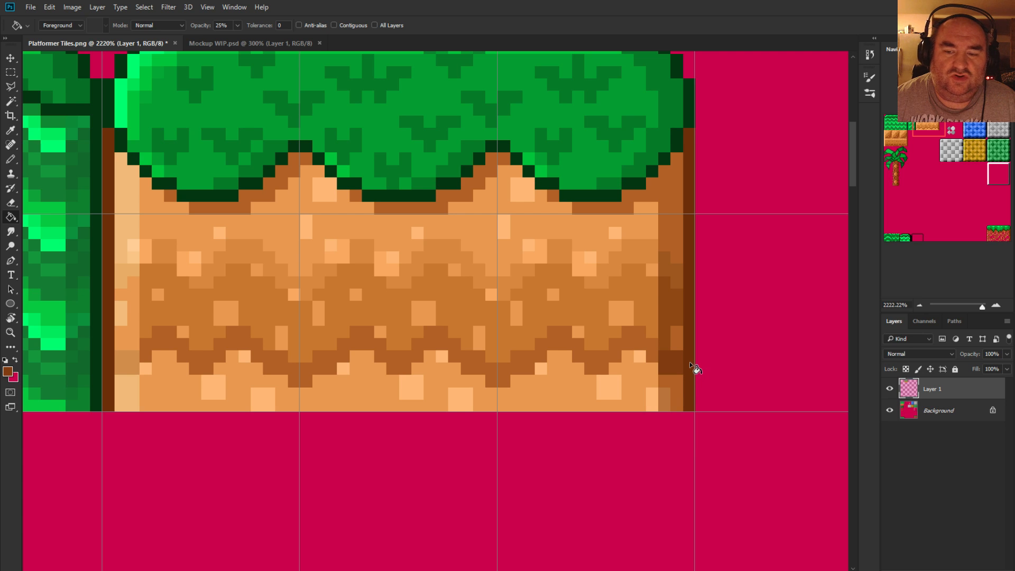
pyautogui.scroll(-2, 550, 296)
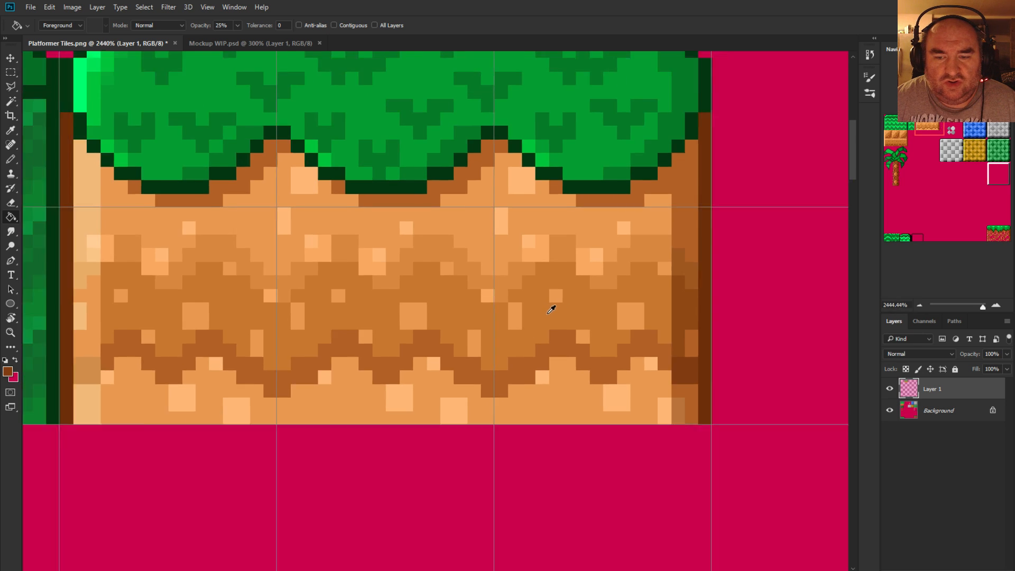
pyautogui.scroll(2, 551, 306)
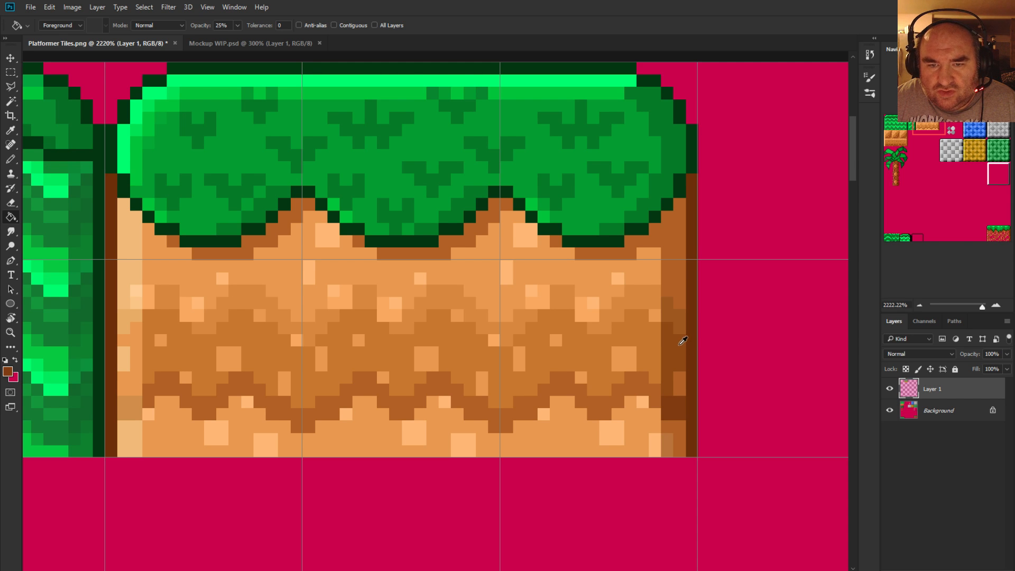
# Sample the light orange near the left edge, limit the Paint Bucket to contiguous pixels and set its opacity to 100%
pyautogui.scroll(-3, 535, 375)
pyautogui.scroll(2, 307, 400)
pyautogui.scroll(3, 227, 423)
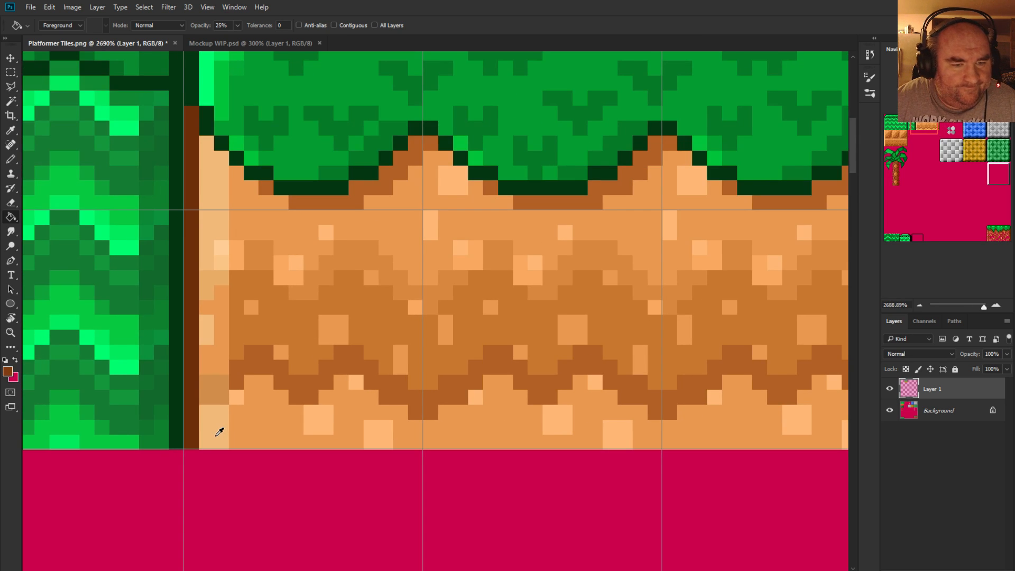
pyautogui.scroll(1, 235, 420)
pyautogui.scroll(1, 236, 422)
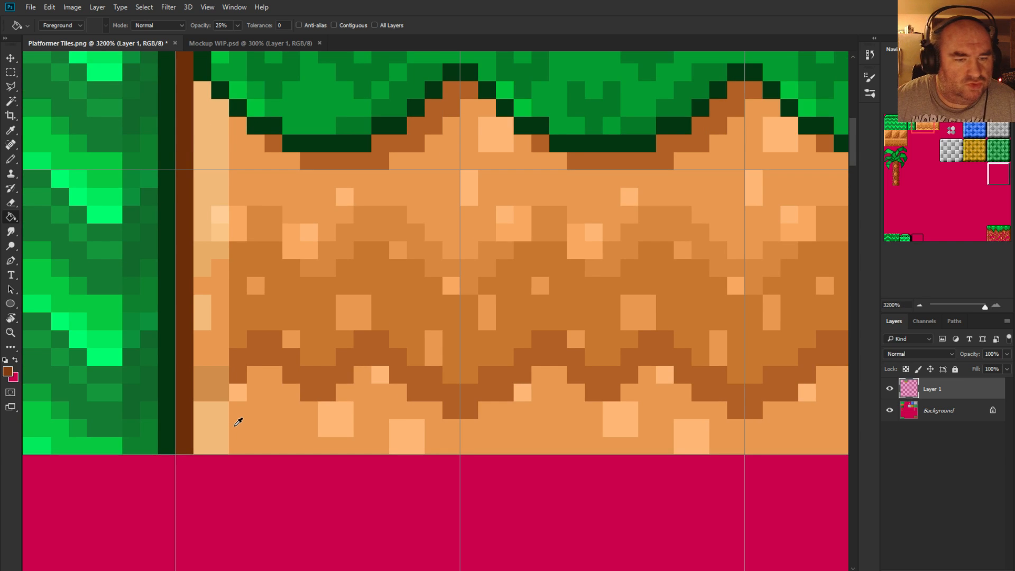
pyautogui.keyDown('alt'); pyautogui.click(265, 423); pyautogui.keyUp('alt')
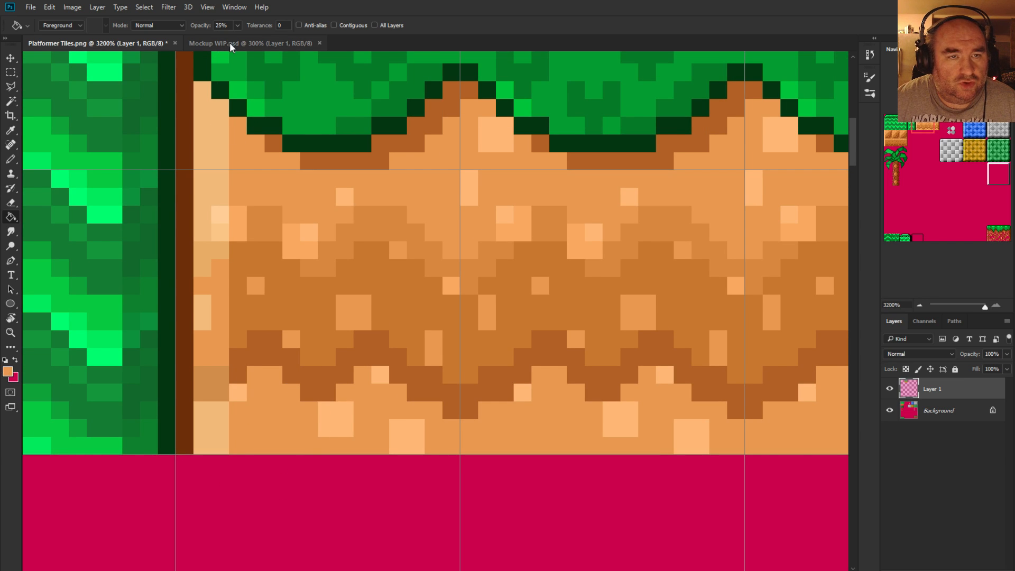
pyautogui.click(333, 25)
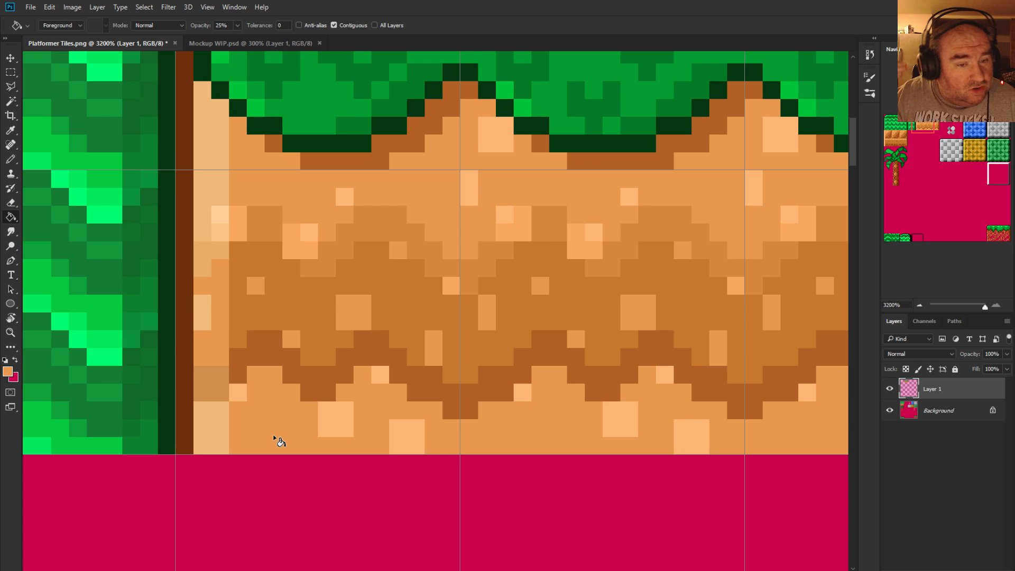
pyautogui.click(278, 404)
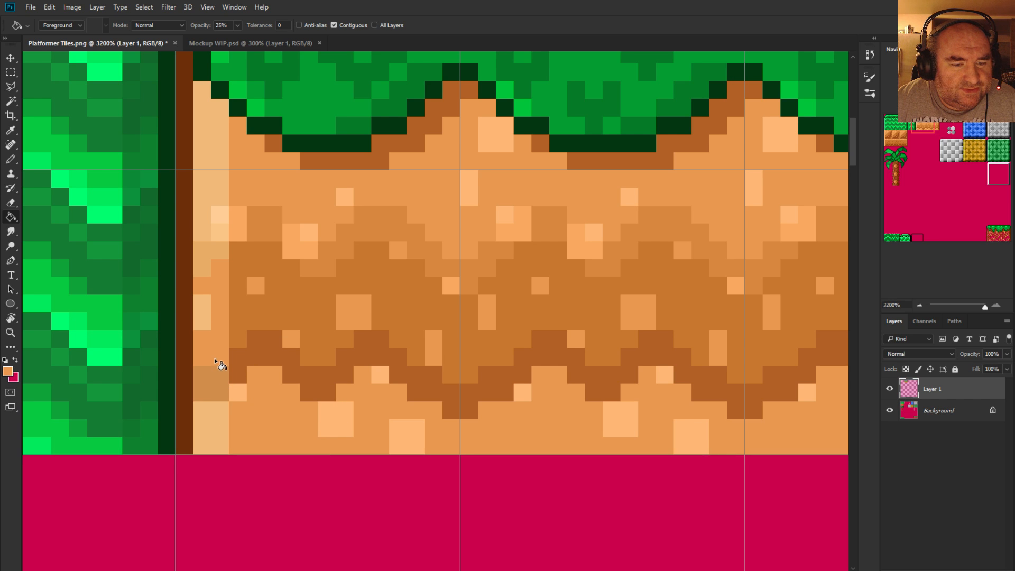
pyautogui.click(266, 416)
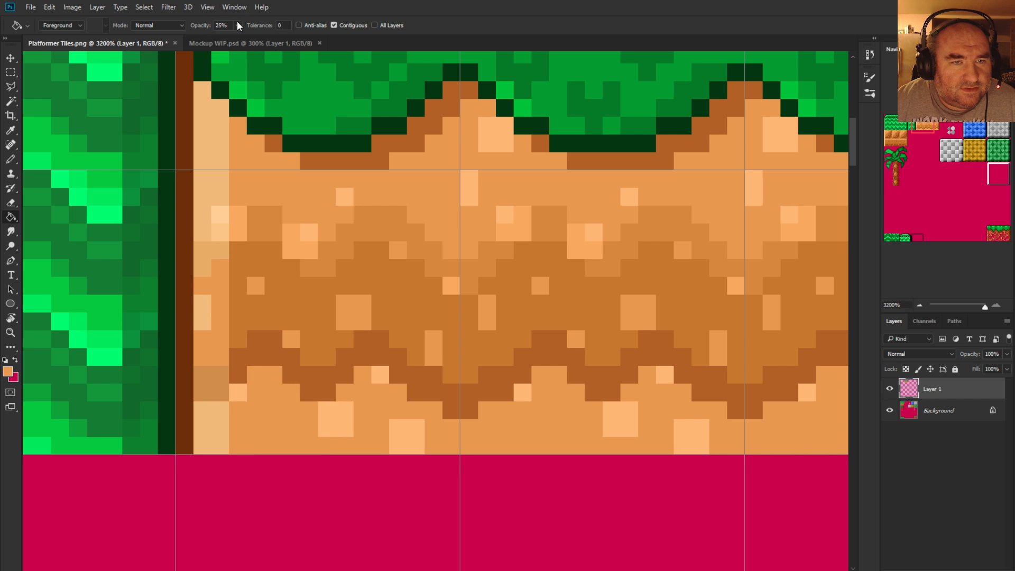
pyautogui.press('0')
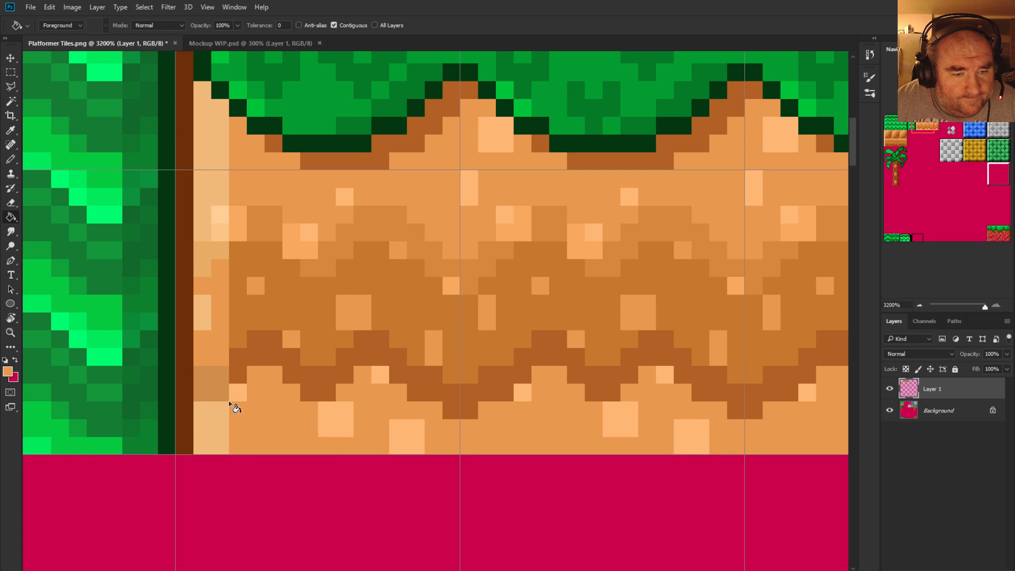
# Fill the blended patch midway down the dirt block's left edge with the pale orange sampled from the dirt specks
pyautogui.scroll(-3, 265, 344)
pyautogui.scroll(2, 263, 351)
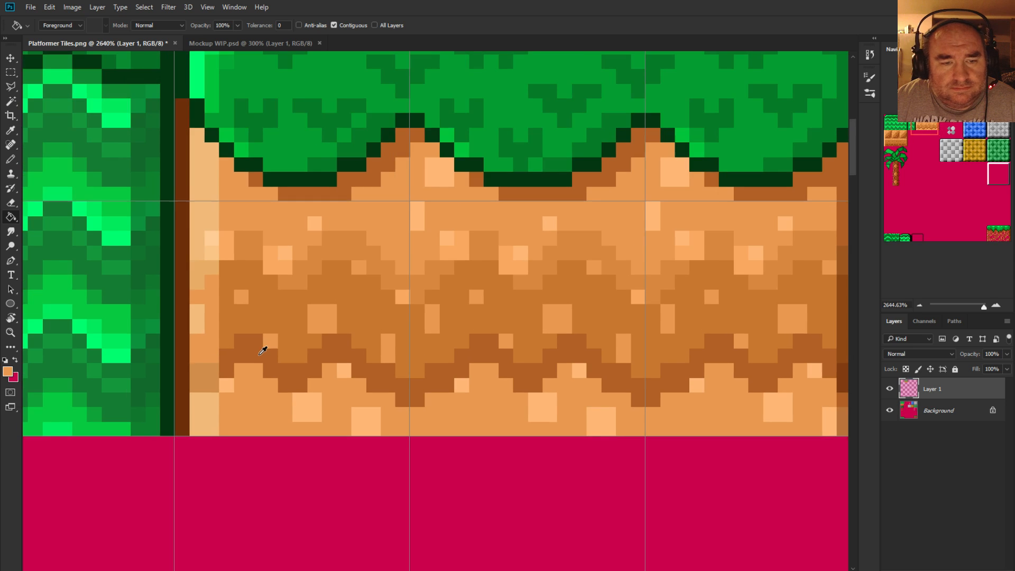
pyautogui.scroll(-1, 236, 380)
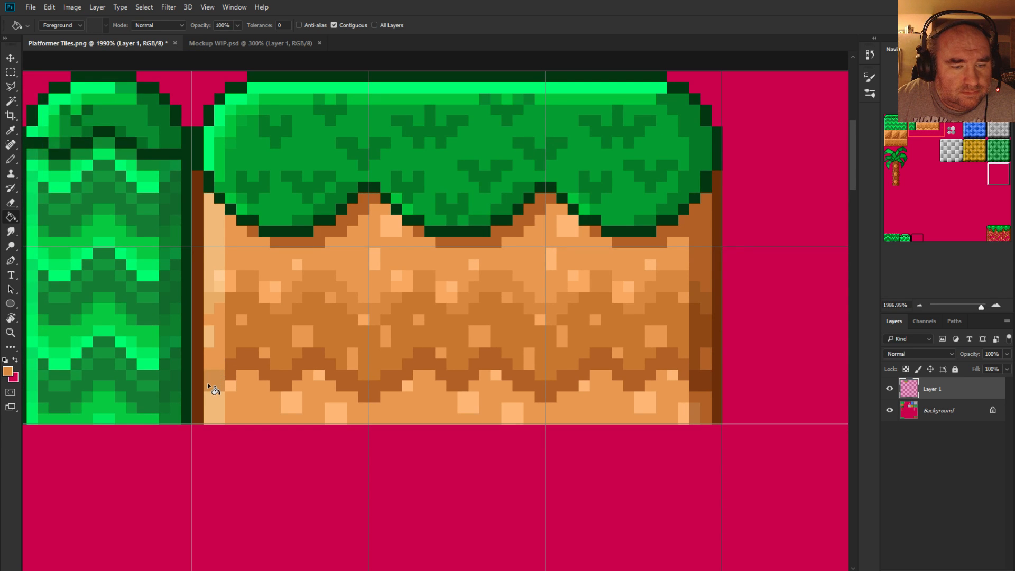
pyautogui.scroll(3, 246, 370)
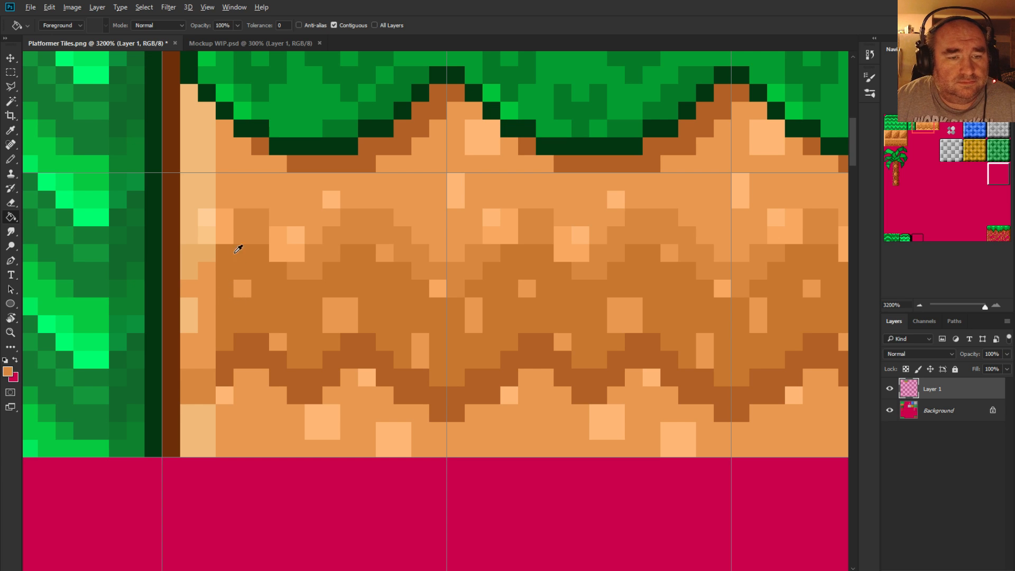
pyautogui.scroll(-1, 227, 303)
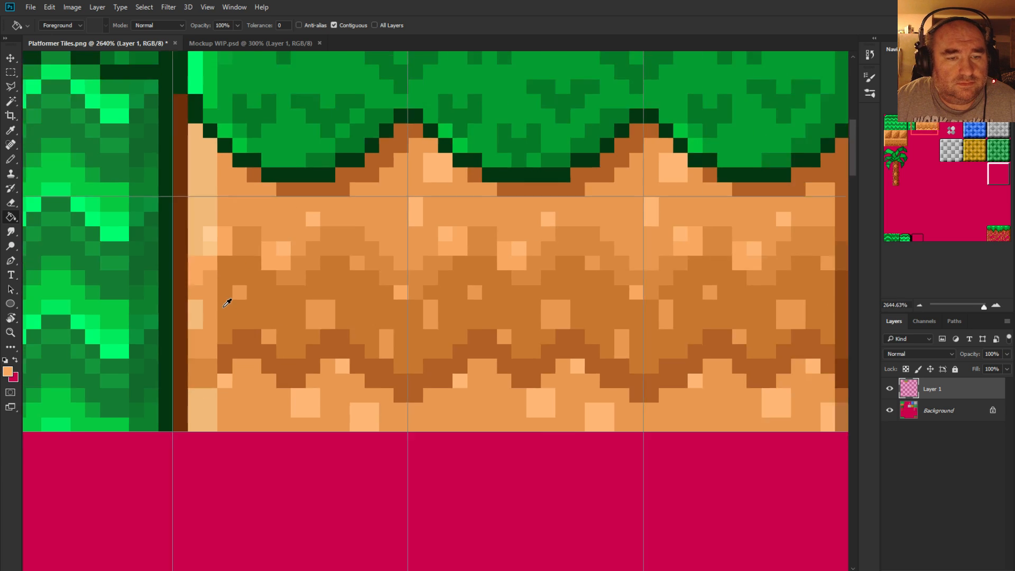
pyautogui.scroll(-1, 227, 303)
pyautogui.scroll(1, 226, 304)
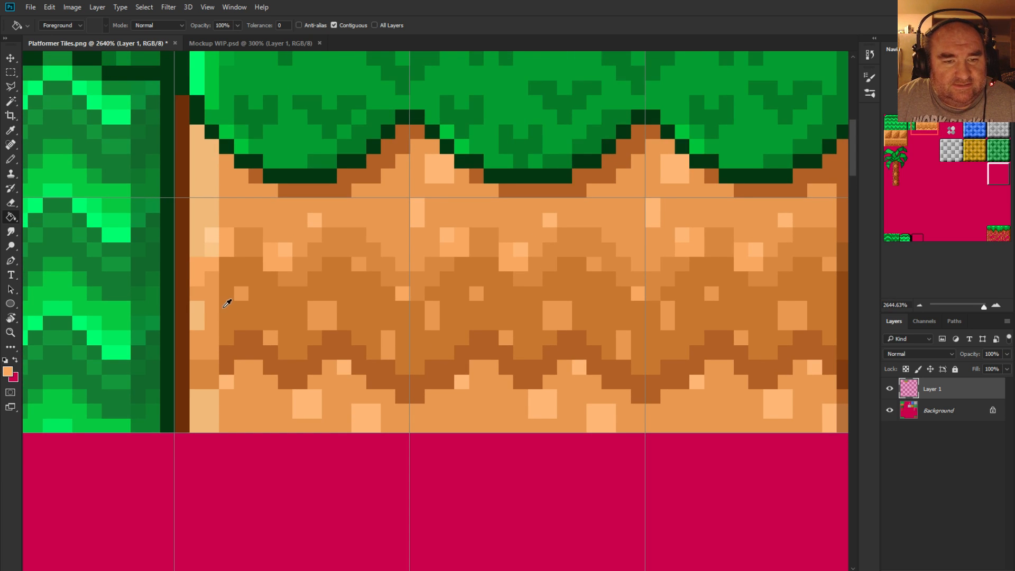
# Merge the recoloured dirt block's layer down into the background and save the tile sheet
pyautogui.scroll(-5, 227, 303)
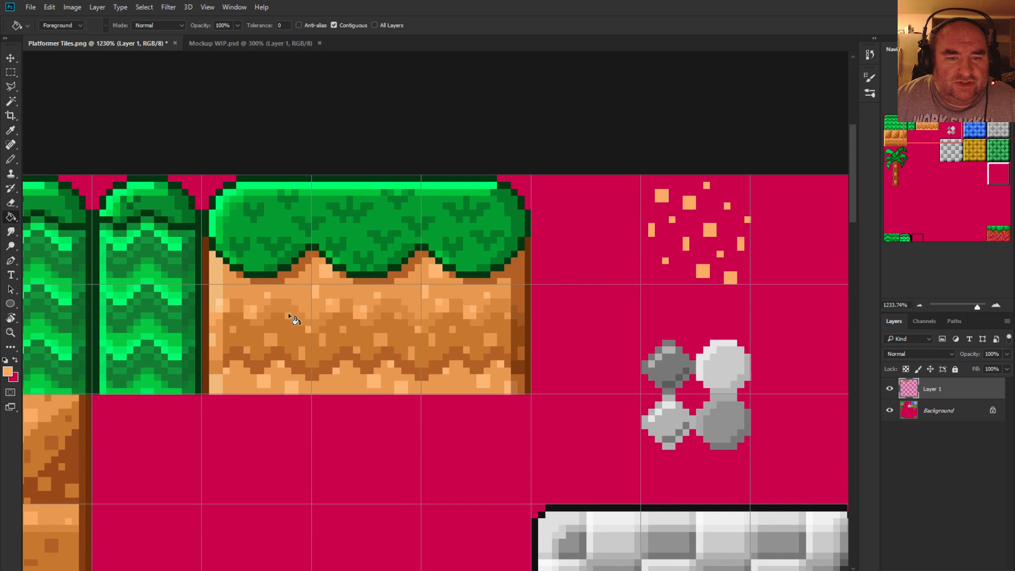
pyautogui.scroll(2, 281, 321)
pyautogui.scroll(1, 281, 322)
pyautogui.scroll(-1, 281, 322)
pyautogui.scroll(1, 280, 321)
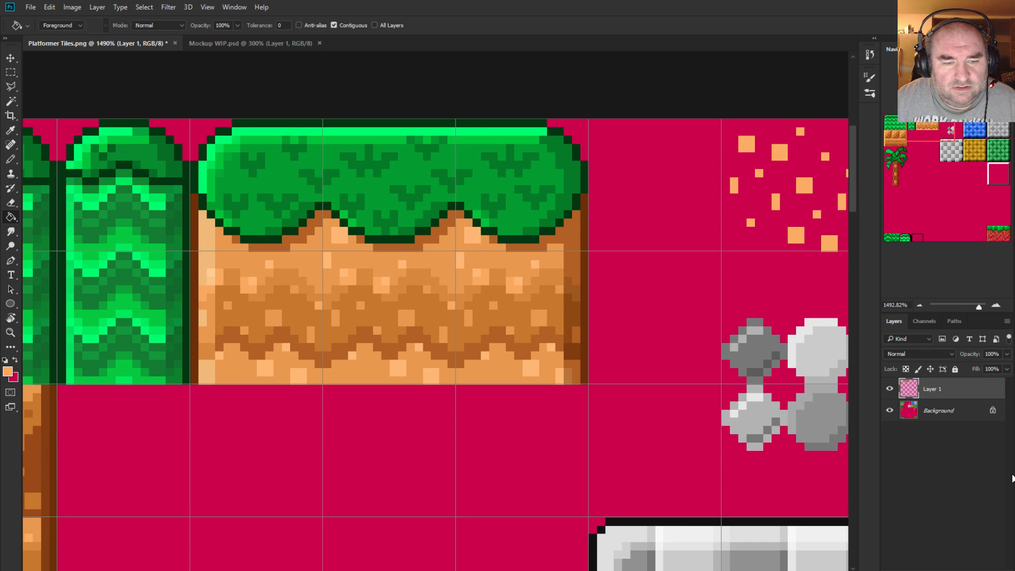
pyautogui.hotkey('ctrl', 'e')
pyautogui.hotkey('ctrl', 's')
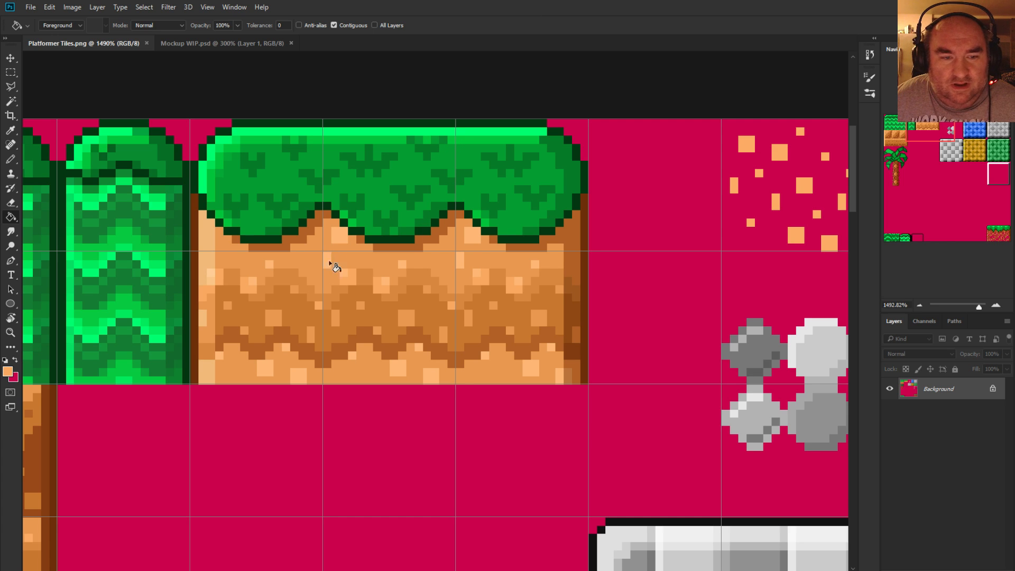
# Recolour the light specks in the dirt with the sampled mid-orange, using the Paint Bucket with contiguous filling off, and save the tile sheet
pyautogui.scroll(-3, 364, 303)
pyautogui.scroll(8, 324, 345)
pyautogui.scroll(-3, 328, 292)
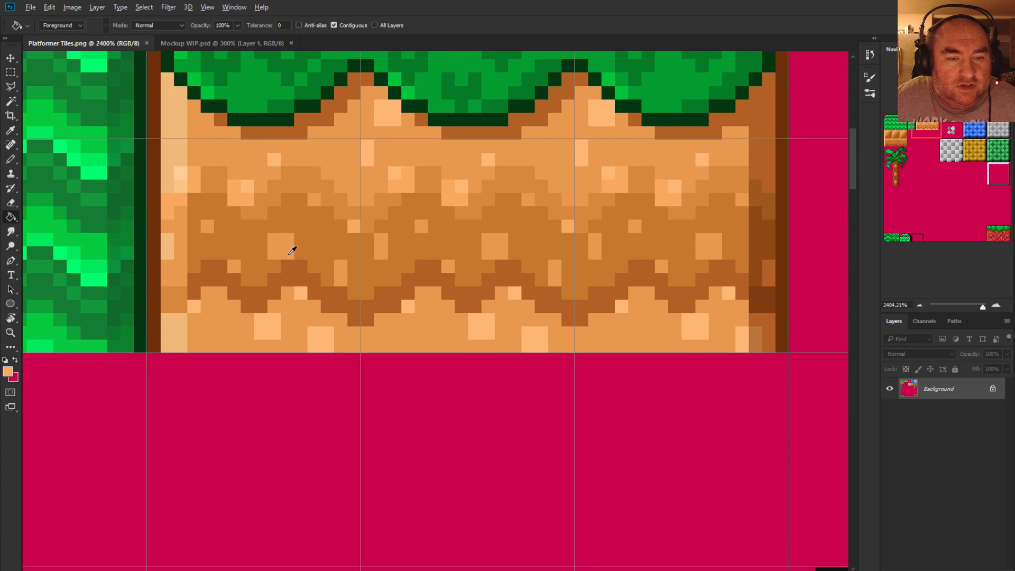
pyautogui.scroll(3, 391, 291)
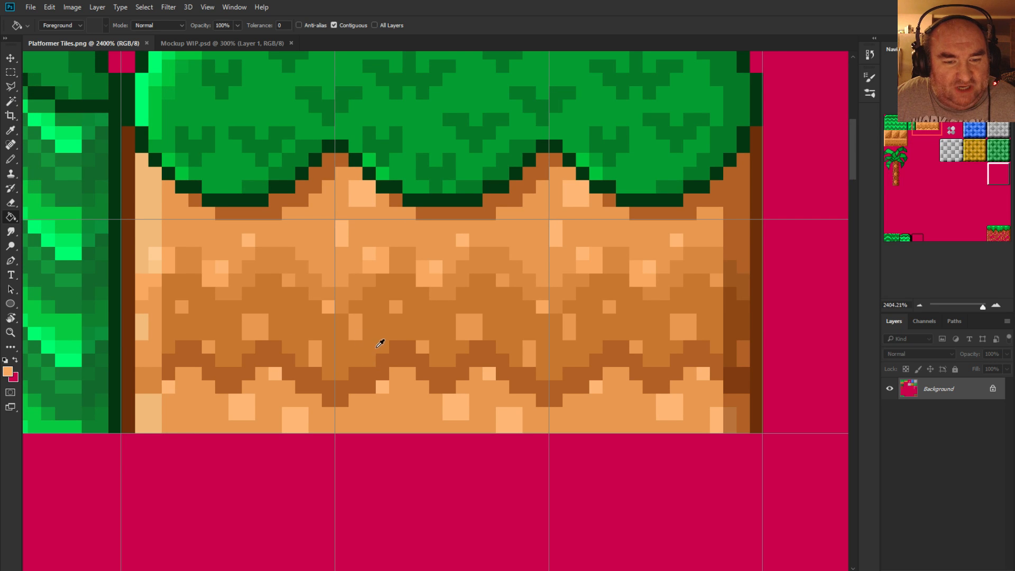
pyautogui.scroll(2, 254, 354)
pyautogui.scroll(-3, 279, 344)
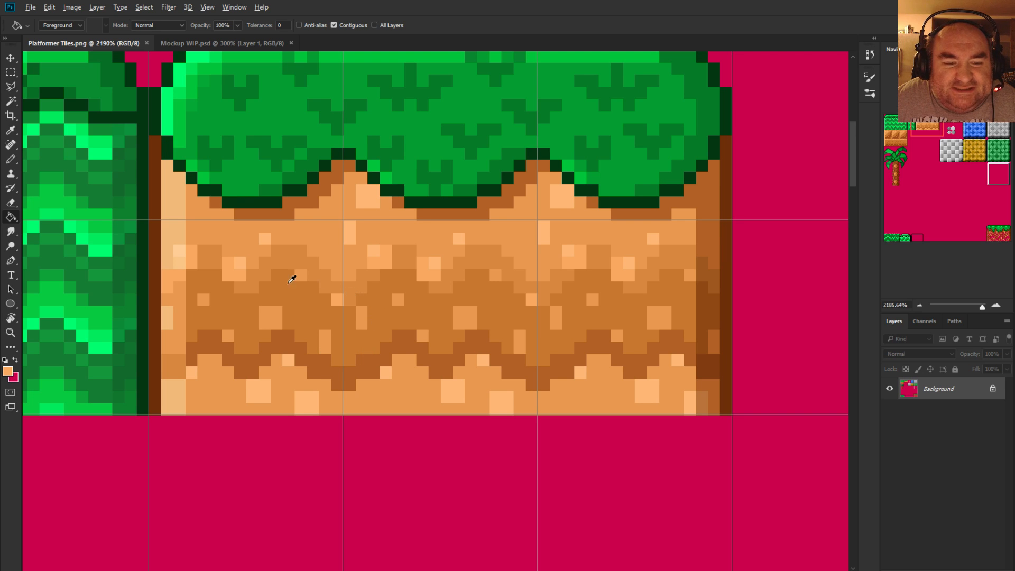
pyautogui.keyDown('alt'); pyautogui.click(329, 243); pyautogui.keyUp('alt')
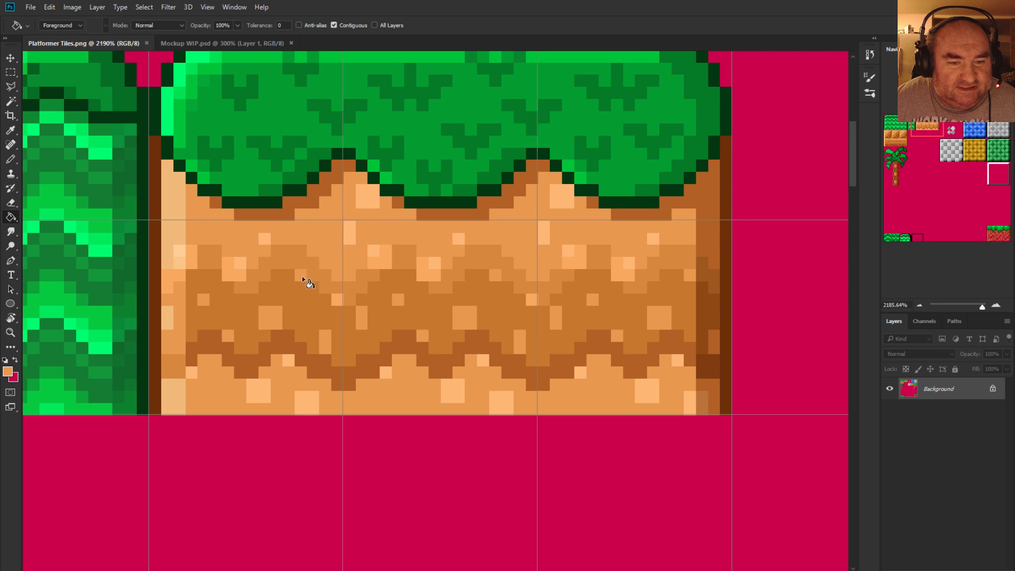
pyautogui.click(303, 278)
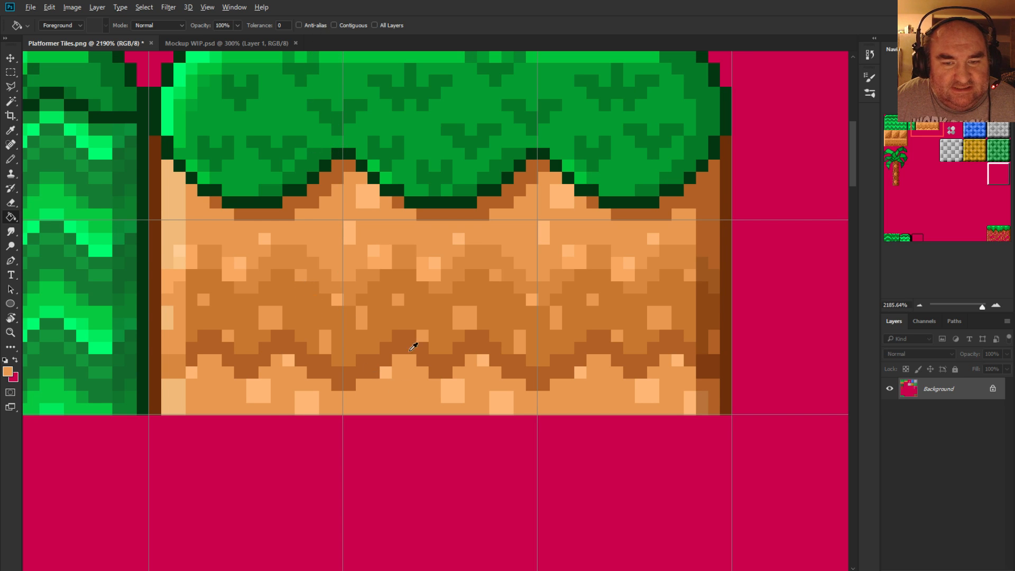
pyautogui.scroll(-5, 410, 344)
pyautogui.scroll(-2, 408, 345)
pyautogui.hotkey('ctrl', 's')
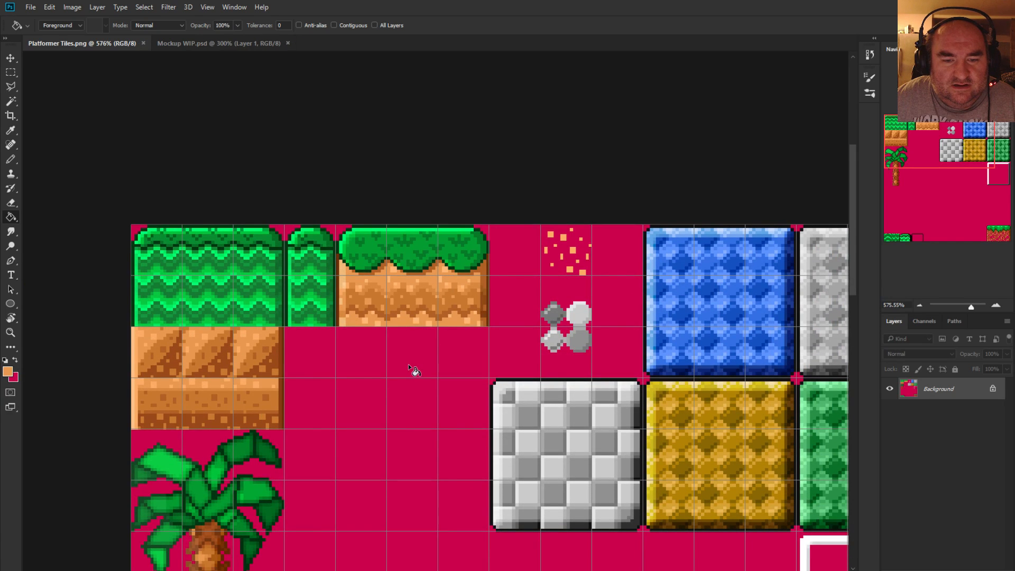
# Select the grass-topped dirt block on the tile sheet without its magenta background pixels and copy it
pyautogui.click(11, 73)
pyautogui.scroll(3, 318, 305)
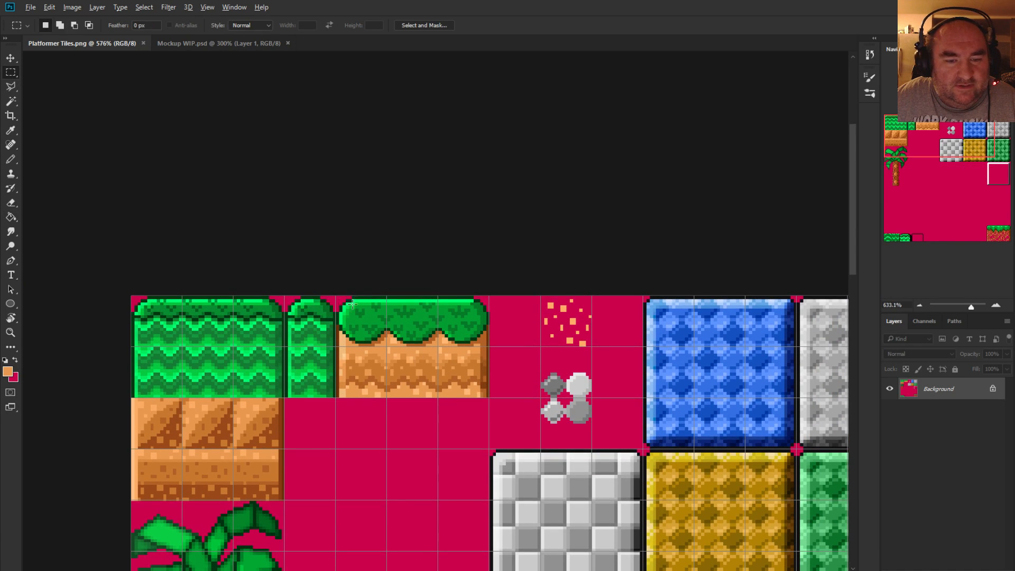
pyautogui.scroll(2, 335, 296)
pyautogui.moveTo(334, 296); pyautogui.dragTo(552, 442)
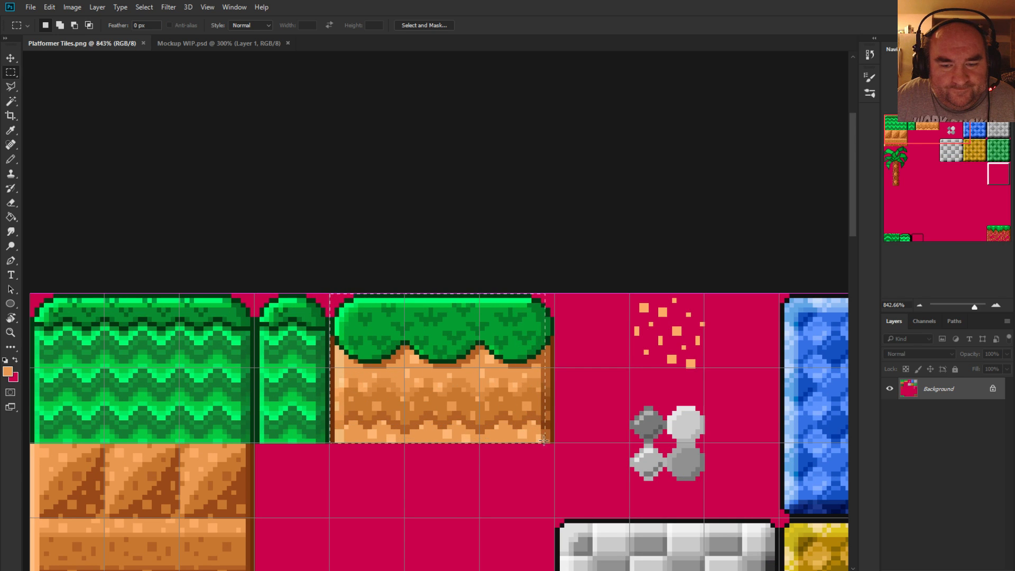
pyautogui.click(7, 102)
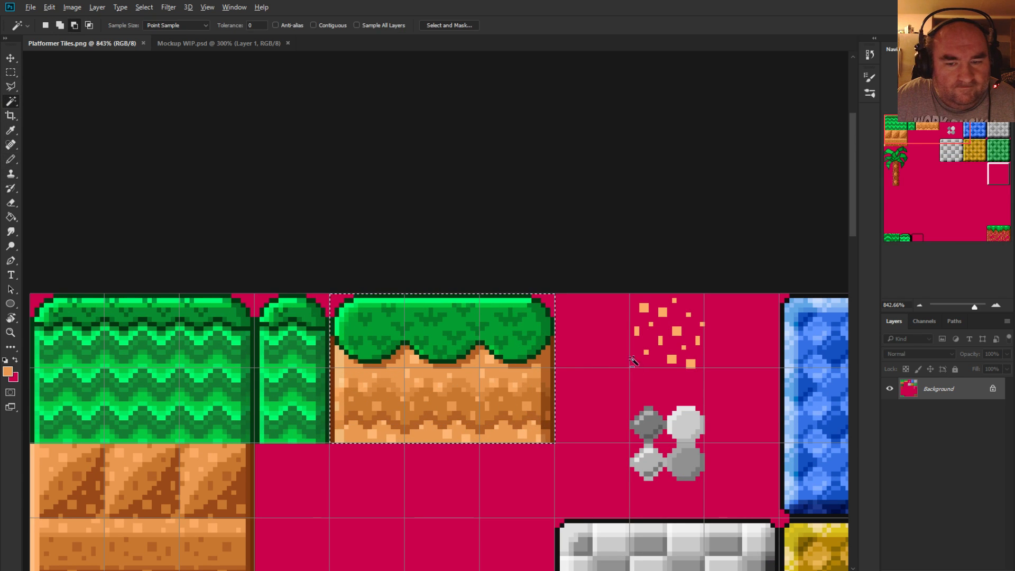
pyautogui.keyDown('alt'); pyautogui.click(590, 334); pyautogui.keyUp('alt')
# In Mockup WIP.psd, paste the block over the left end of the middle ground platform and trim it to its first tile along the grid
pyautogui.click(189, 46)
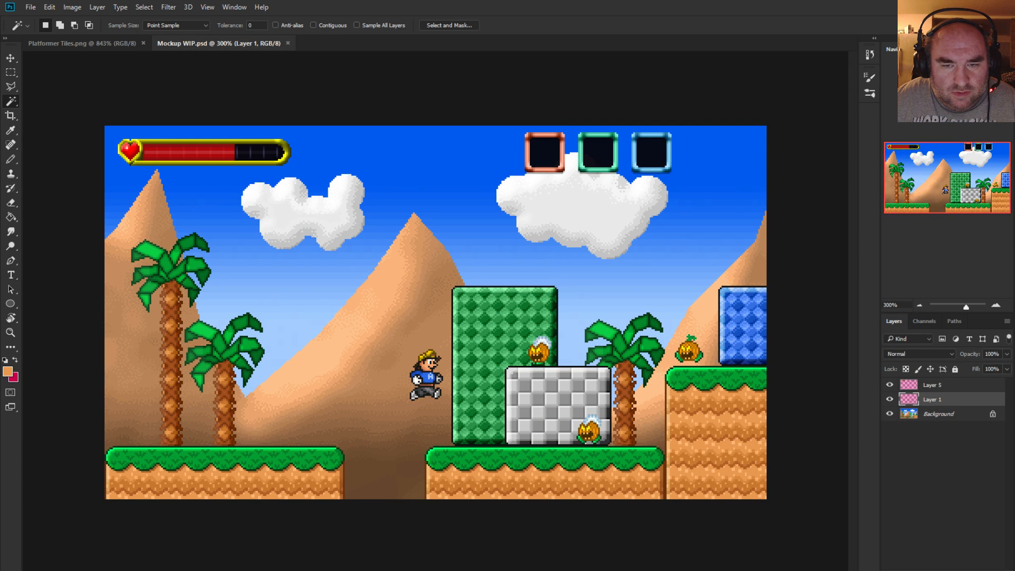
pyautogui.hotkey('ctrl', 'v')
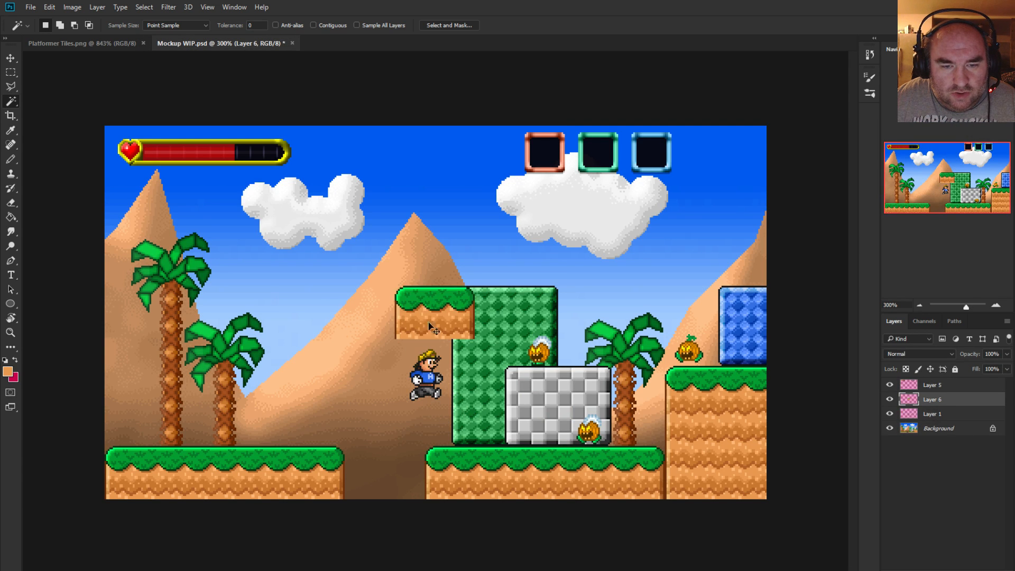
pyautogui.moveTo(428, 312); pyautogui.dragTo(458, 467)
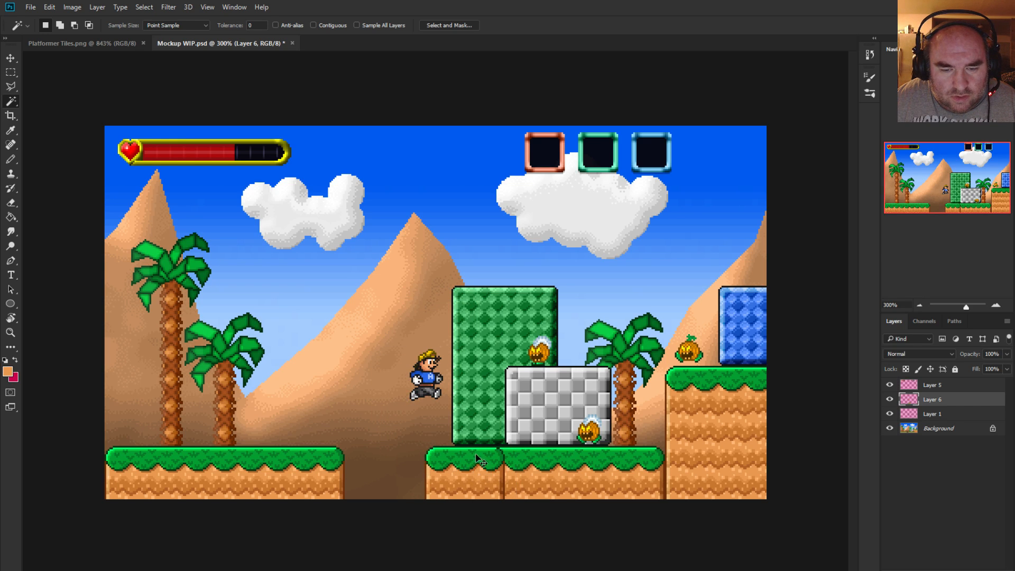
pyautogui.click(11, 72)
pyautogui.hotkey('ctrl', "'")
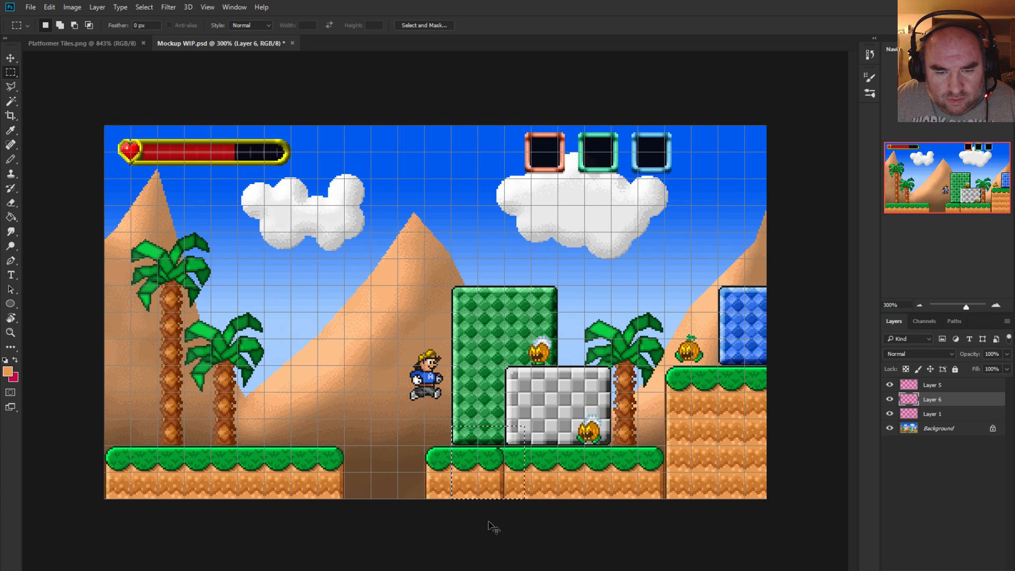
# Paste a second copy of the block over the right end of the middle platform and merge it into Layer 6
pyautogui.hotkey('ctrl', 'v')
pyautogui.moveTo(433, 332); pyautogui.dragTo(617, 496)
pyautogui.moveTo(450, 343); pyautogui.dragTo(638, 473)
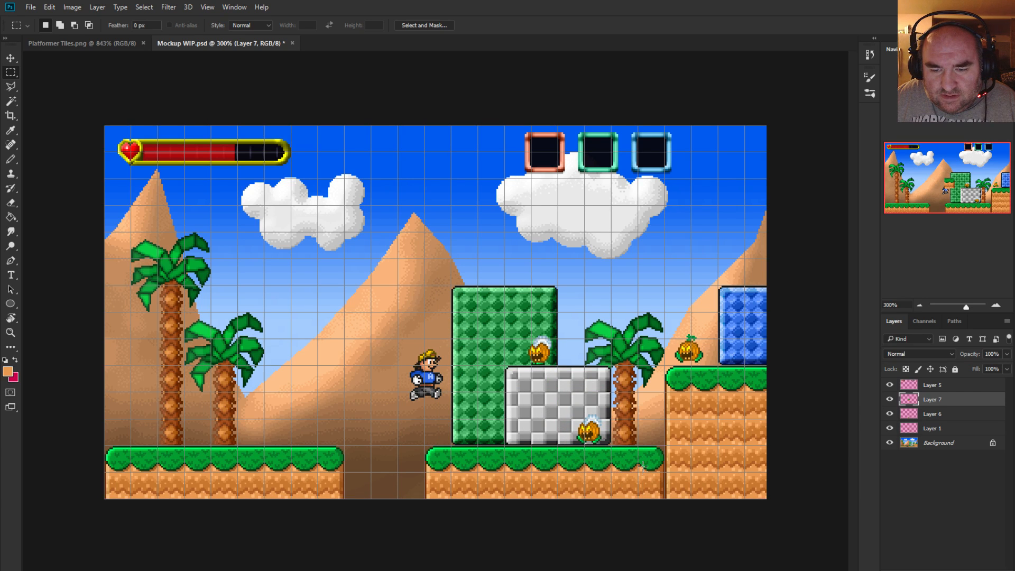
pyautogui.click(891, 401)
pyautogui.press('Delete')
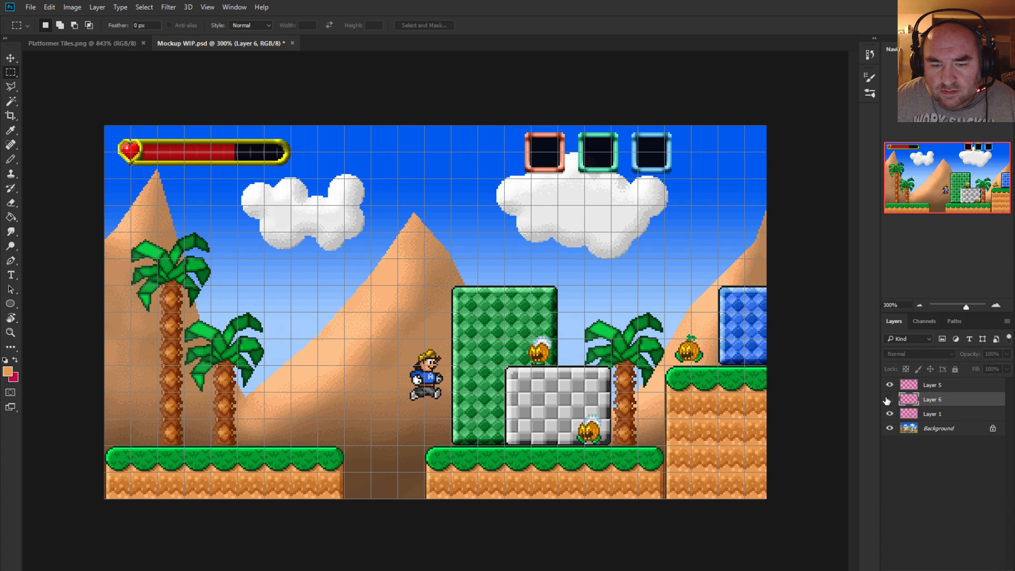
# Hide Layer 1 and Layer 5, and move Layer 6 directly above the Background
pyautogui.click(890, 414)
pyautogui.click(890, 385)
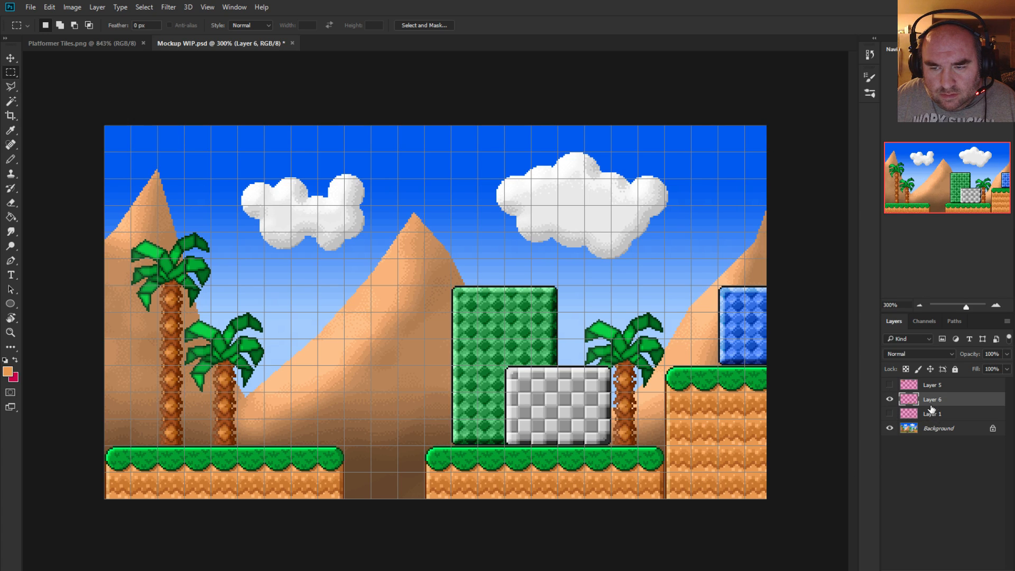
pyautogui.moveTo(940, 405); pyautogui.dragTo(943, 421)
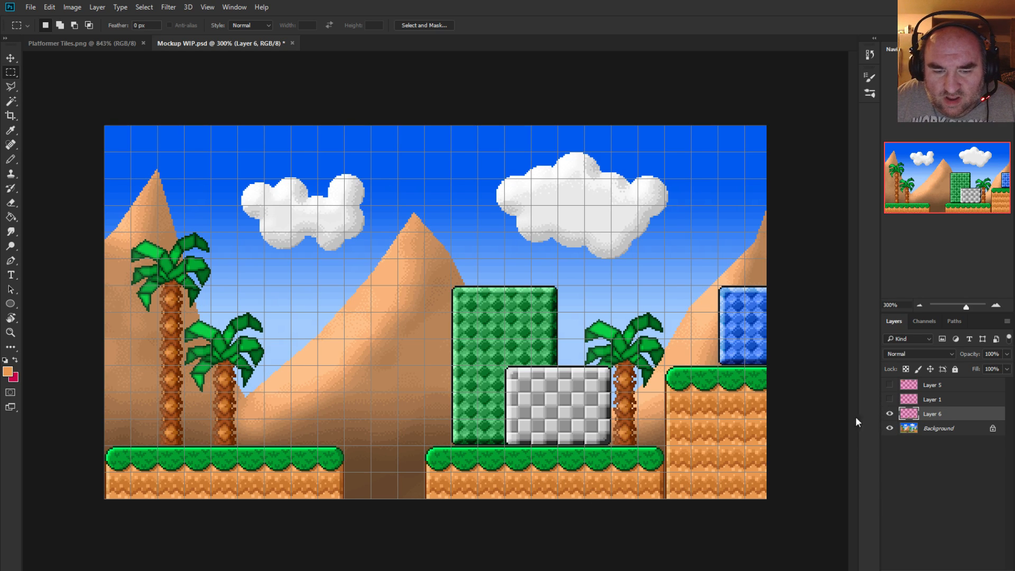
# Toggle Layer 6's visibility to compare the new end tiles with the original ground
pyautogui.click(890, 414)
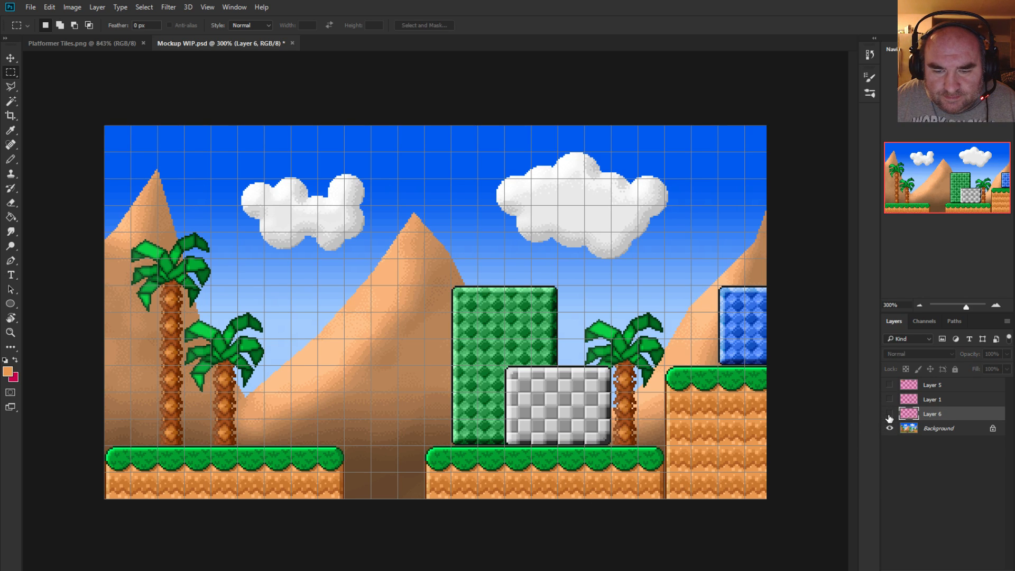
pyautogui.click(890, 415)
pyautogui.click(890, 415)
pyautogui.click(890, 415)
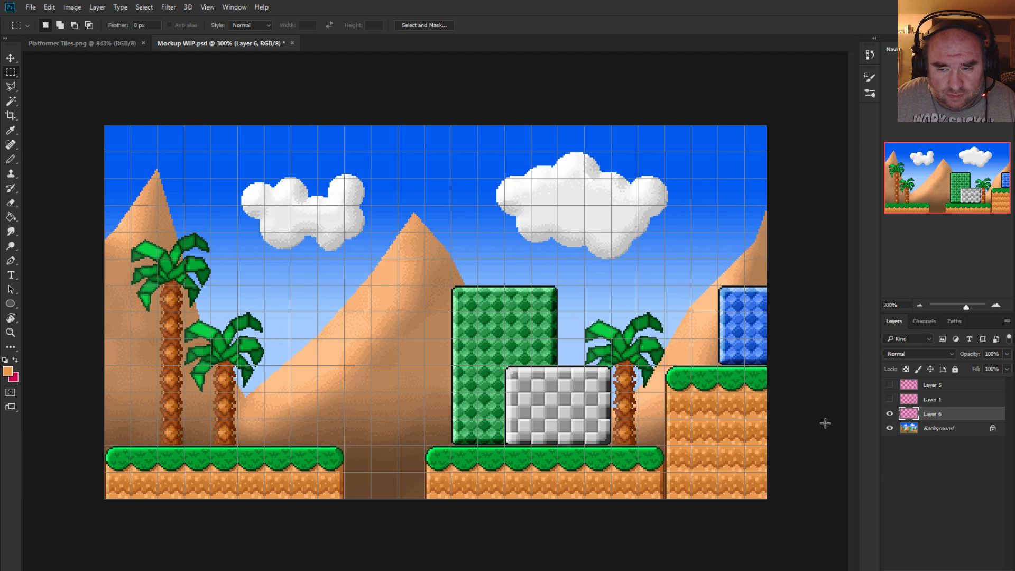
# Hide the Background, place a copy of the middle grass tile against the platform's right-end piece and merge it into Layer 6
pyautogui.click(890, 428)
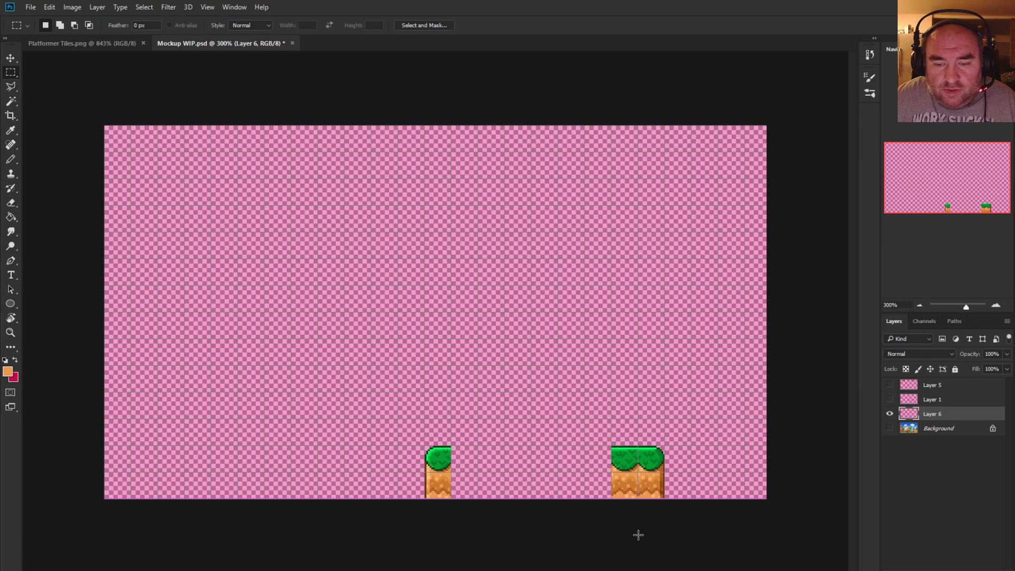
pyautogui.hotkey('ctrl', 'v')
pyautogui.moveTo(625, 461); pyautogui.dragTo(603, 463)
pyautogui.hotkey('ctrl', 'z')
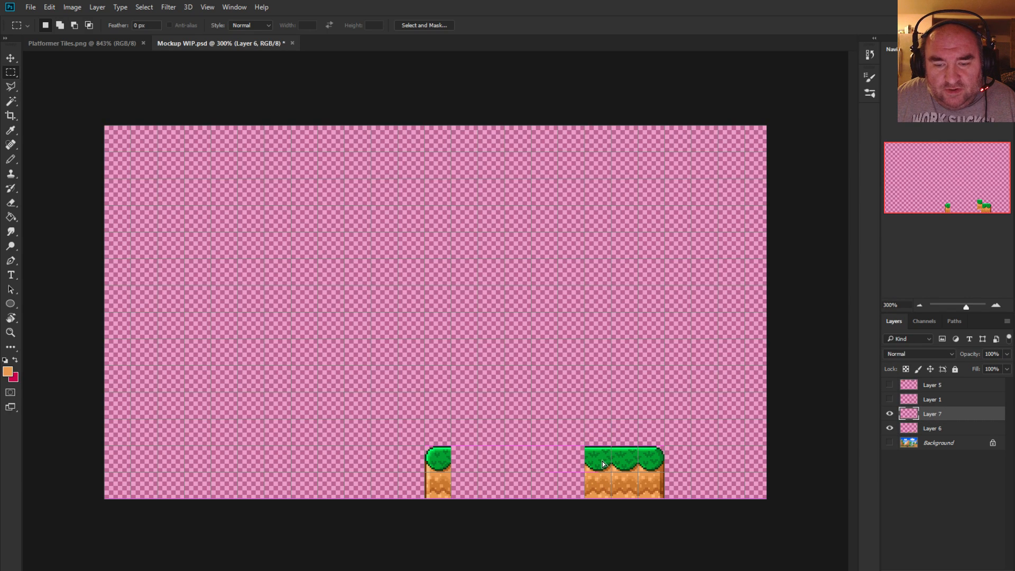
pyautogui.hotkey('ctrl', 'e')
# Extend the right-hand piece leftwards with three more copies of the middle grass tile and merge them into Layer 6
pyautogui.hotkey('ctrl', 'v')
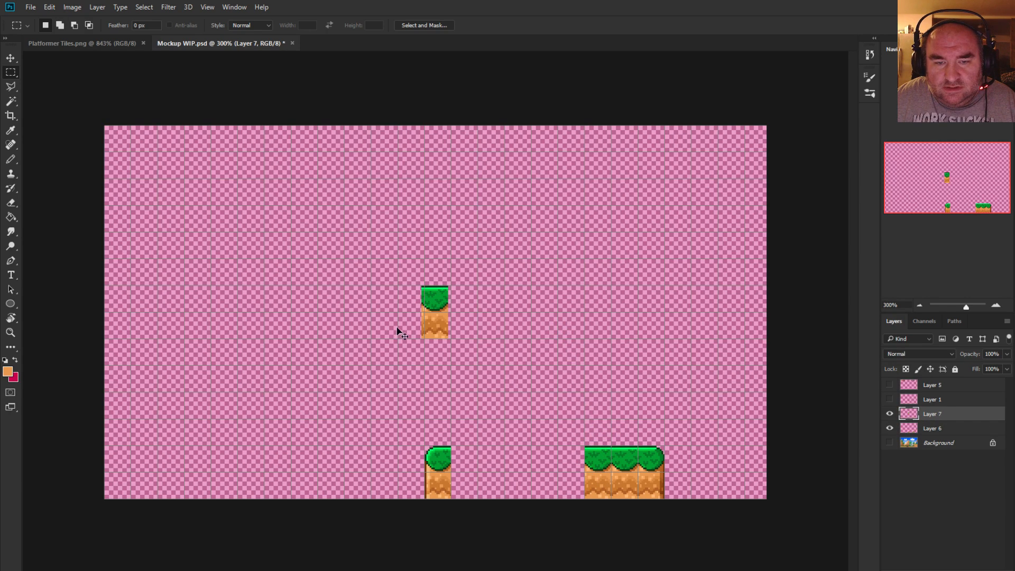
pyautogui.moveTo(432, 317); pyautogui.dragTo(569, 473)
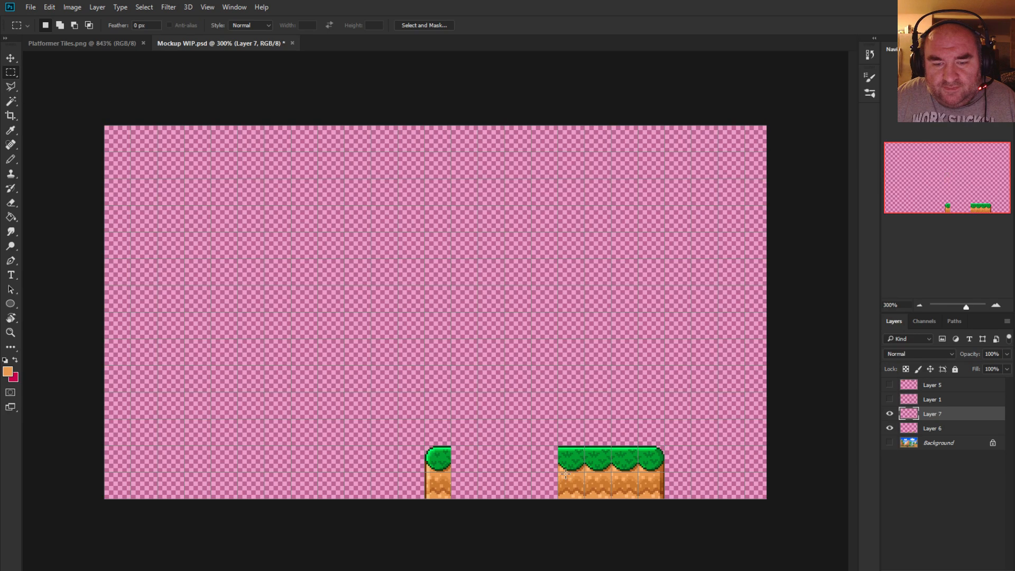
pyautogui.hotkey('ctrl', 'v')
pyautogui.moveTo(439, 320); pyautogui.dragTo(538, 481)
pyautogui.hotkey('ctrl', 'v')
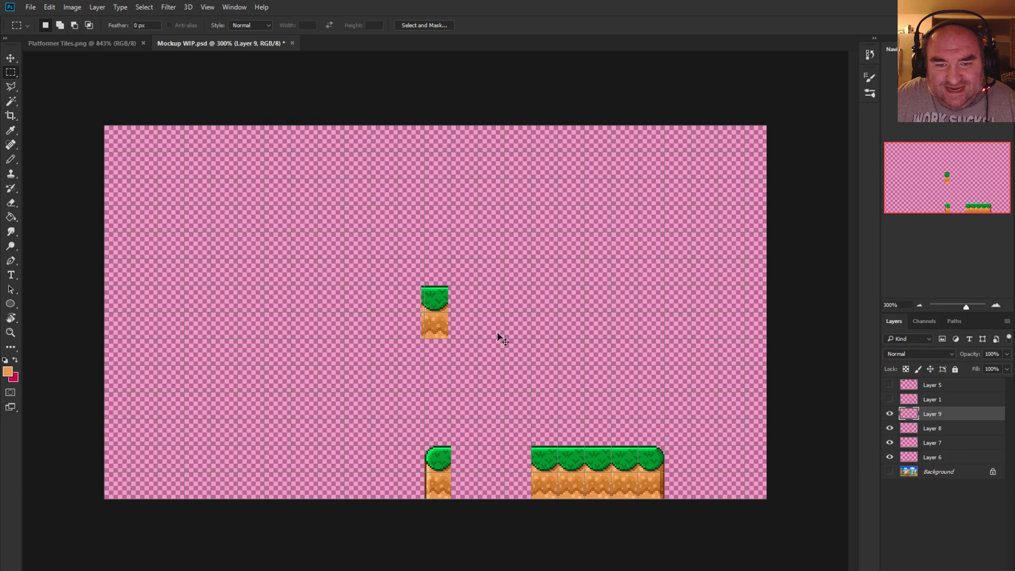
pyautogui.moveTo(439, 328); pyautogui.dragTo(524, 478)
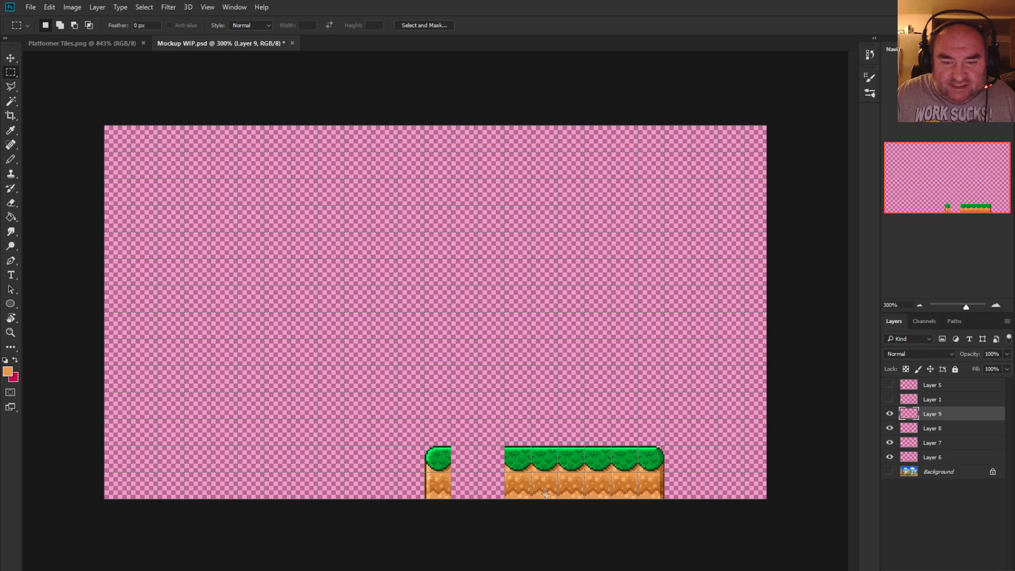
pyautogui.hotkey('ctrl', 'e')
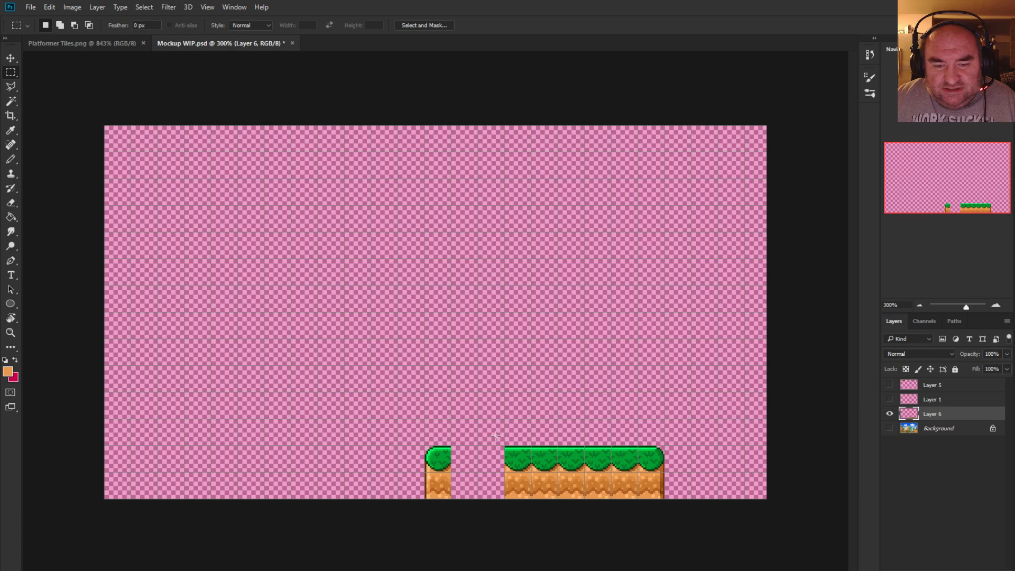
# Close the remaining two-tile gap in the platform with middle grass tiles and merge them into Layer 6
pyautogui.hotkey('ctrl', 'v')
pyautogui.moveTo(433, 304); pyautogui.dragTo(487, 463)
pyautogui.hotkey('ctrl', 'v')
pyautogui.moveTo(434, 320); pyautogui.dragTo(461, 481)
pyautogui.hotkey('ctrl', 'e')
pyautogui.hotkey('ctrl', 'e')
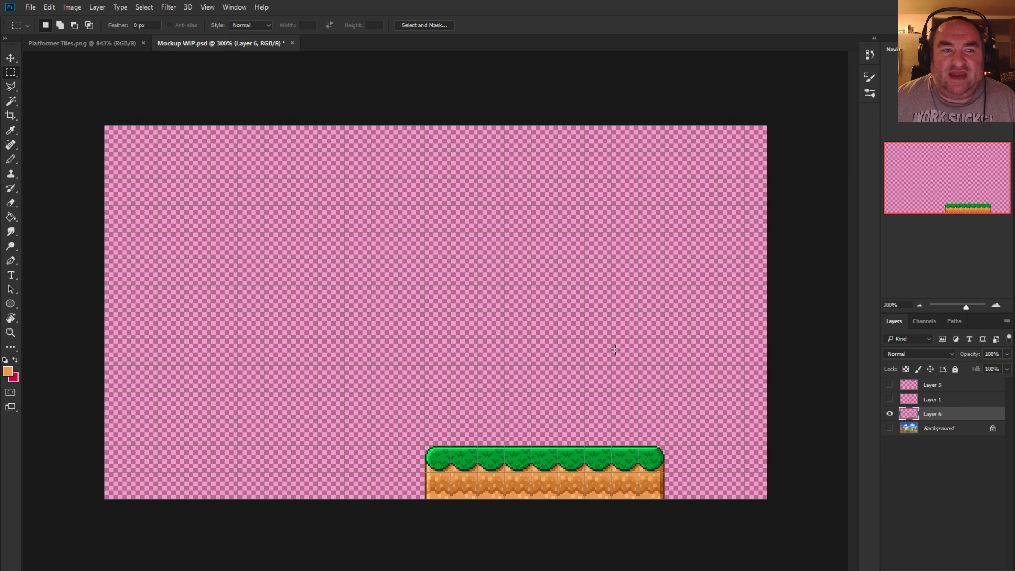
# Show the Background again, place a copy of the finished platform over the left ground section and merge it into Layer 6
pyautogui.click(890, 429)
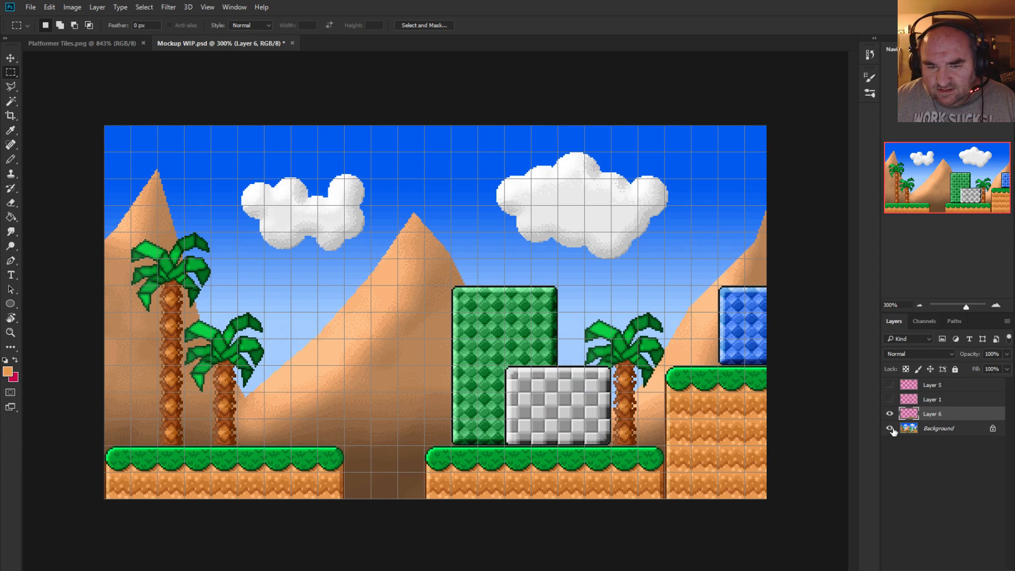
pyautogui.click(890, 429)
pyautogui.moveTo(680, 424); pyautogui.dragTo(380, 544)
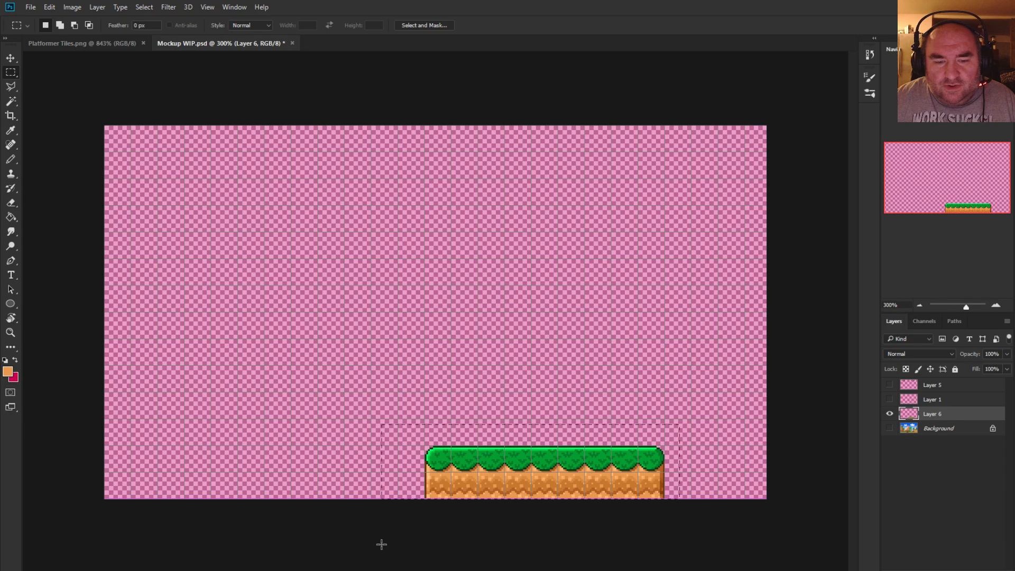
pyautogui.click(890, 428)
pyautogui.hotkey('ctrl', 'c')
pyautogui.hotkey('ctrl', 'v')
pyautogui.moveTo(613, 453); pyautogui.dragTo(310, 464)
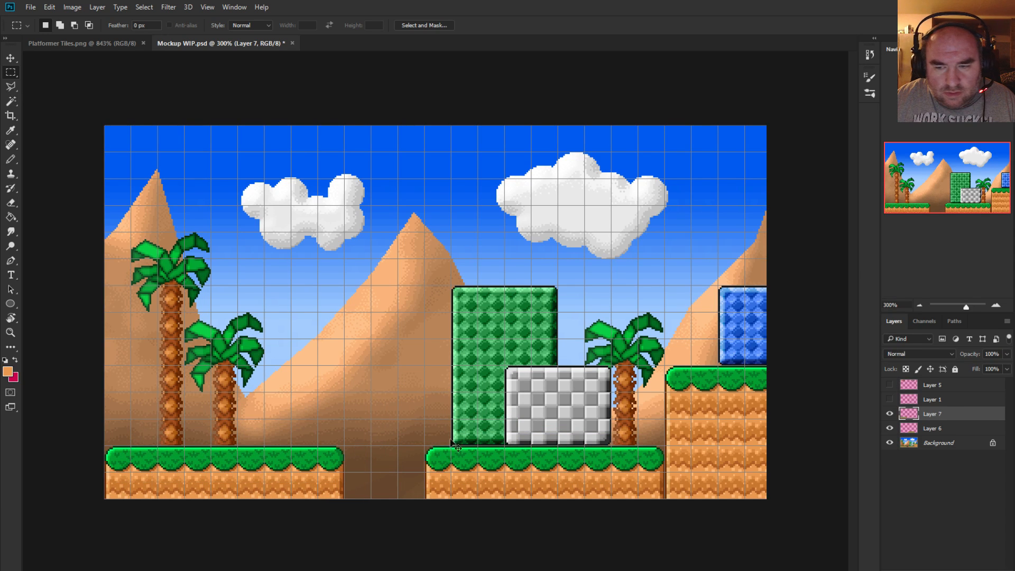
pyautogui.hotkey('ctrl', 'e')
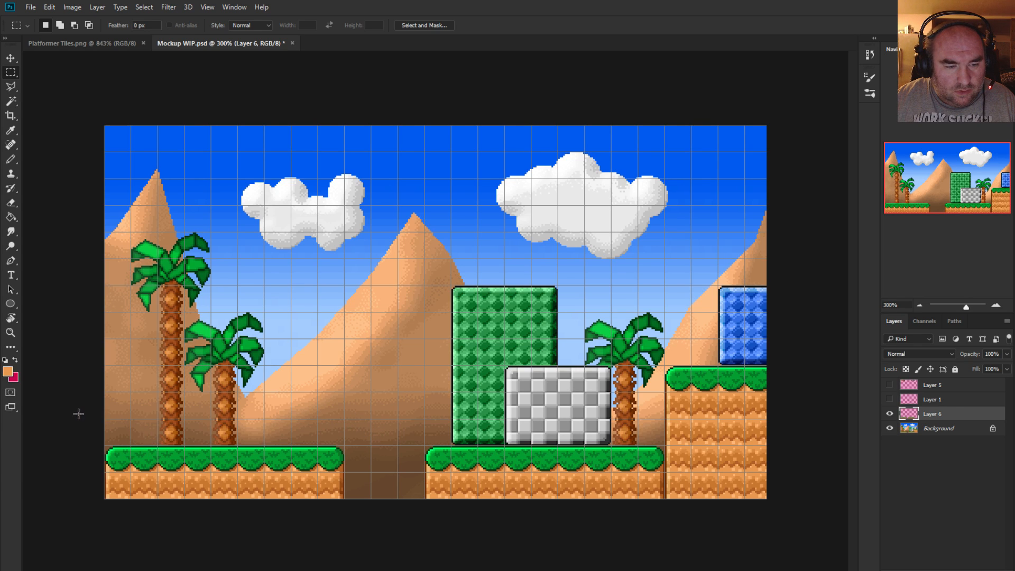
# Copy the first two tiles of the left ground section and place them over the grass top of the raised ledge on the right
pyautogui.moveTo(79, 413); pyautogui.dragTo(156, 533)
pyautogui.hotkey('ctrl', 'c')
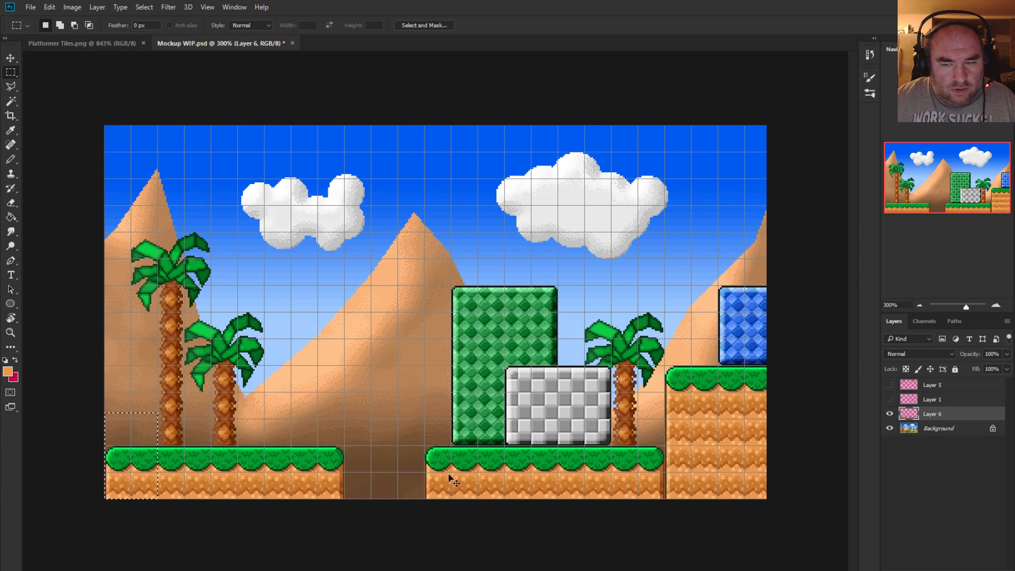
pyautogui.hotkey('ctrl', 'e')
pyautogui.hotkey('ctrl', 'v')
pyautogui.moveTo(133, 451); pyautogui.dragTo(696, 387)
pyautogui.hotkey('ctrl', 'v')
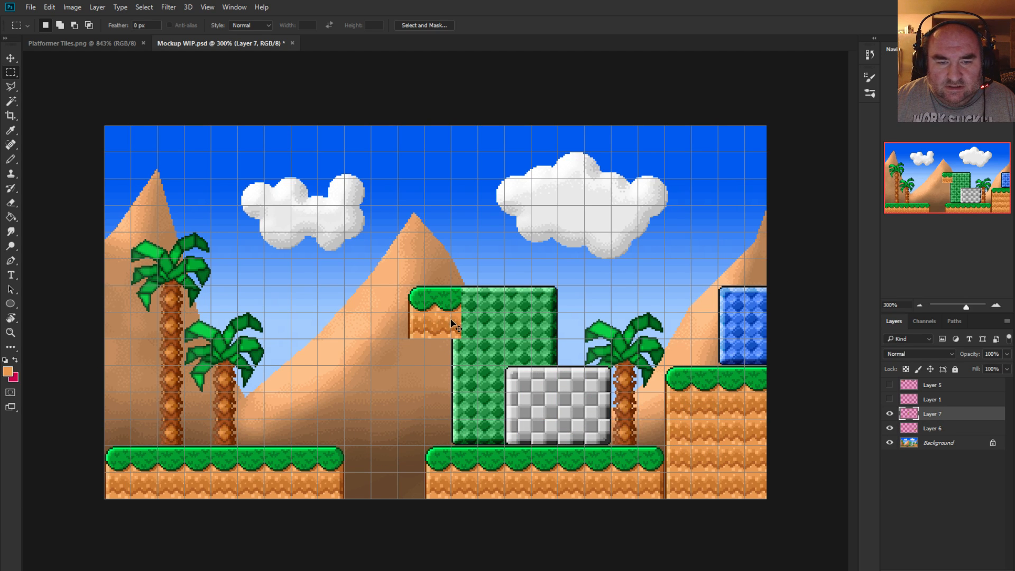
pyautogui.hotkey('ctrl', 'z')
# Copy a patch of the raised ledge's dirt below the grass and place it further down the ledge's left side
pyautogui.moveTo(666, 393); pyautogui.dragTo(704, 439)
pyautogui.hotkey('ctrl', 'c')
pyautogui.hotkey('ctrl', 'v')
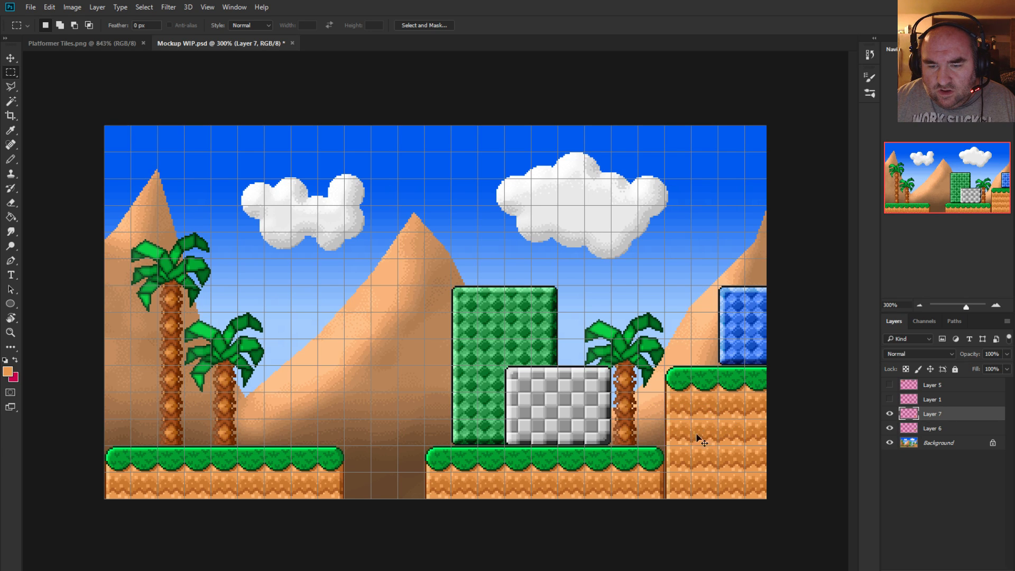
pyautogui.hotkey('ctrl', 'v')
pyautogui.moveTo(439, 318); pyautogui.dragTo(694, 459)
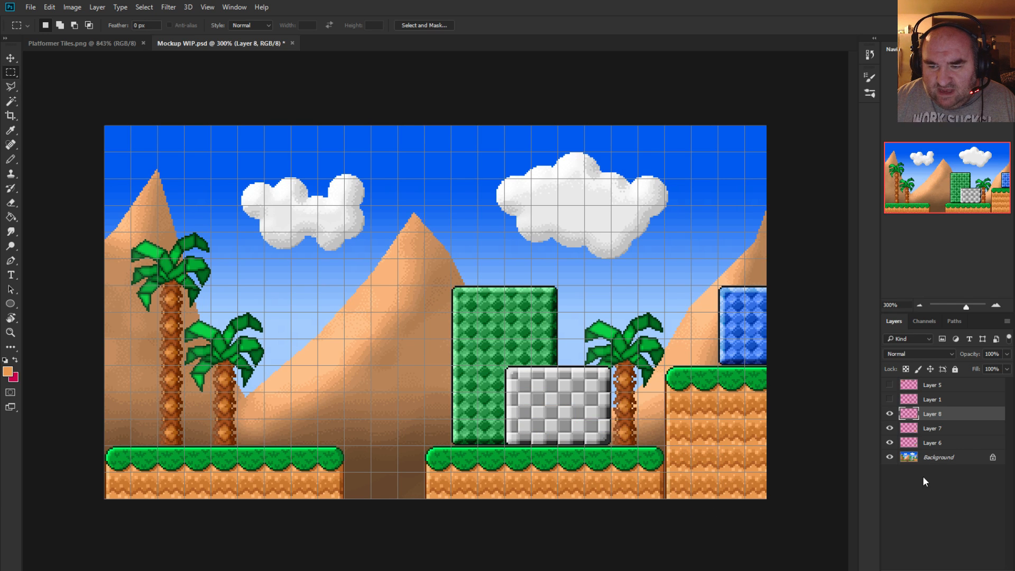
# Hide the Background, place another dirt patch at the bottom of the raised ledge's left side and merge the ledge pieces into Layer 6
pyautogui.click(890, 458)
pyautogui.hotkey('ctrl', 'v')
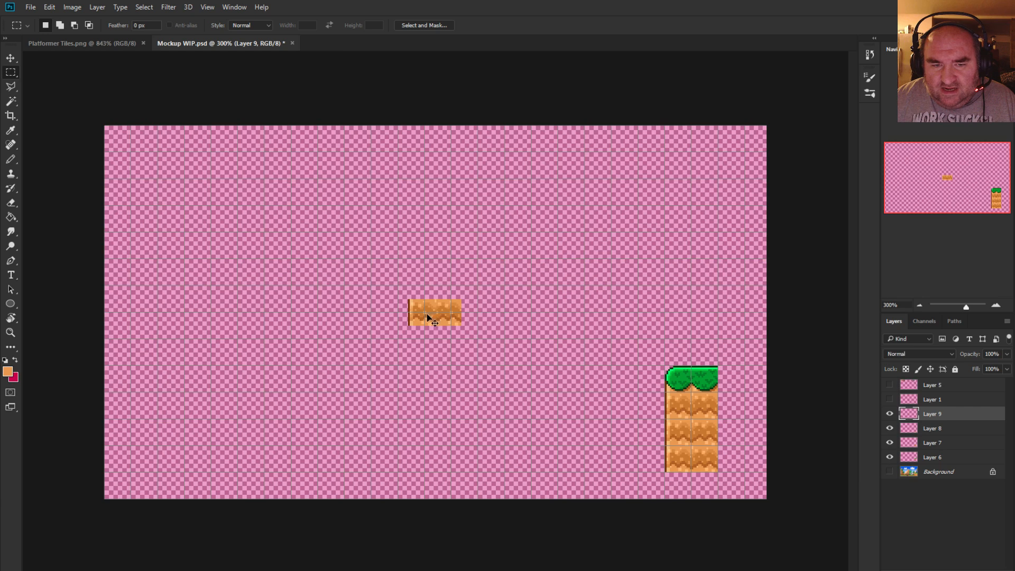
pyautogui.moveTo(428, 318); pyautogui.dragTo(677, 500)
pyautogui.hotkey('ctrl', 'e')
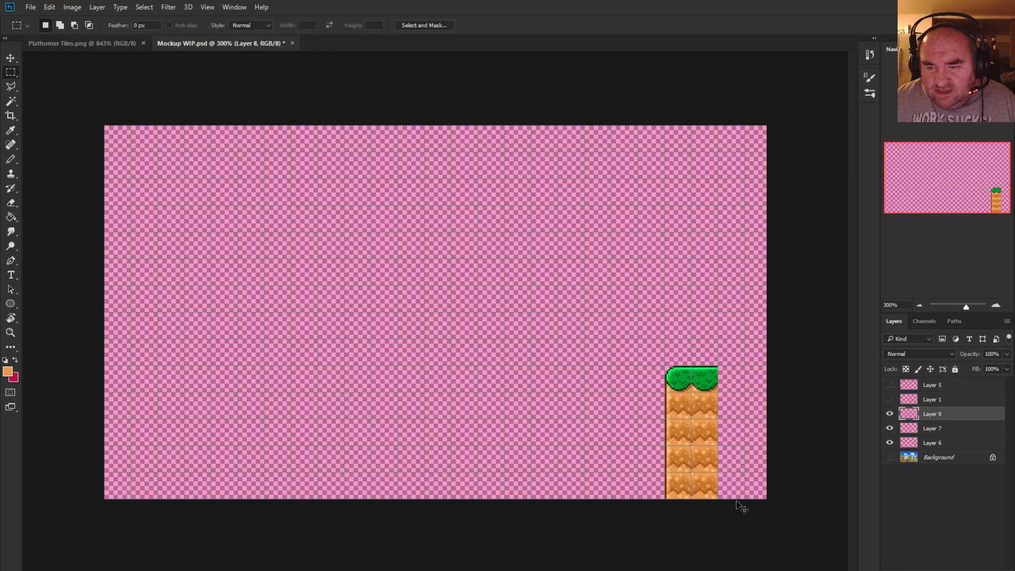
pyautogui.hotkey('ctrl', 'e')
pyautogui.hotkey('ctrl', 'e')
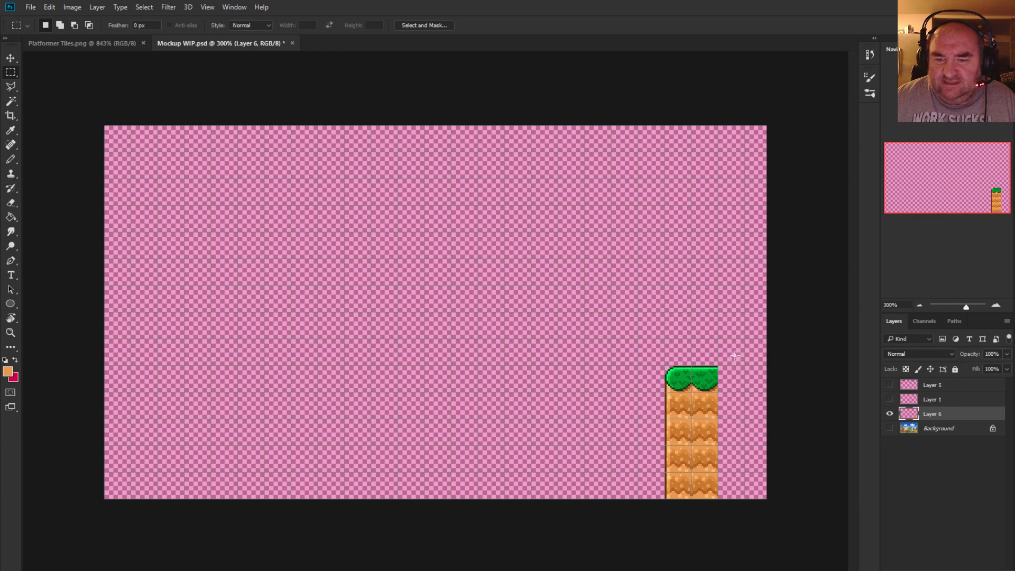
# Duplicate the raised ledge's second tile column twice, extend the ledge to the canvas's right edge and merge the copies into Layer 6
pyautogui.moveTo(729, 350); pyautogui.dragTo(693, 512)
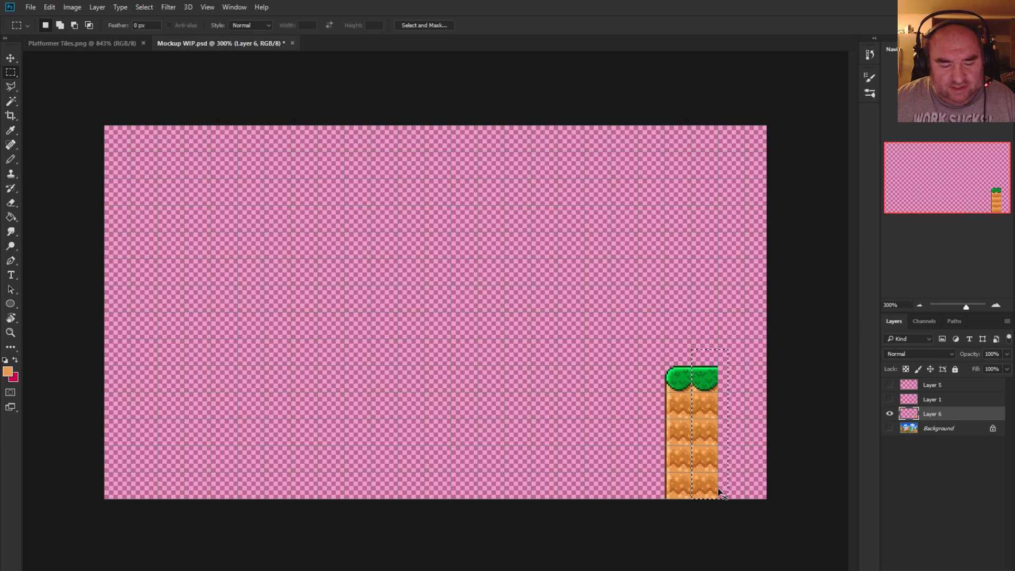
pyautogui.hotkey('ctrl', 'j')
pyautogui.moveTo(713, 412); pyautogui.dragTo(741, 410)
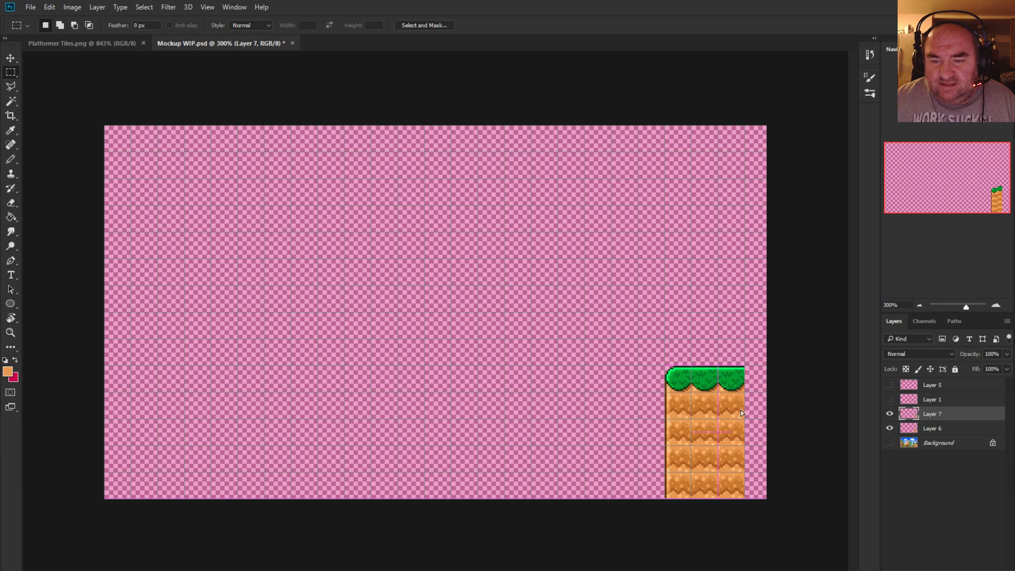
pyautogui.hotkey('ctrl', 'v')
pyautogui.moveTo(440, 269); pyautogui.dragTo(756, 391)
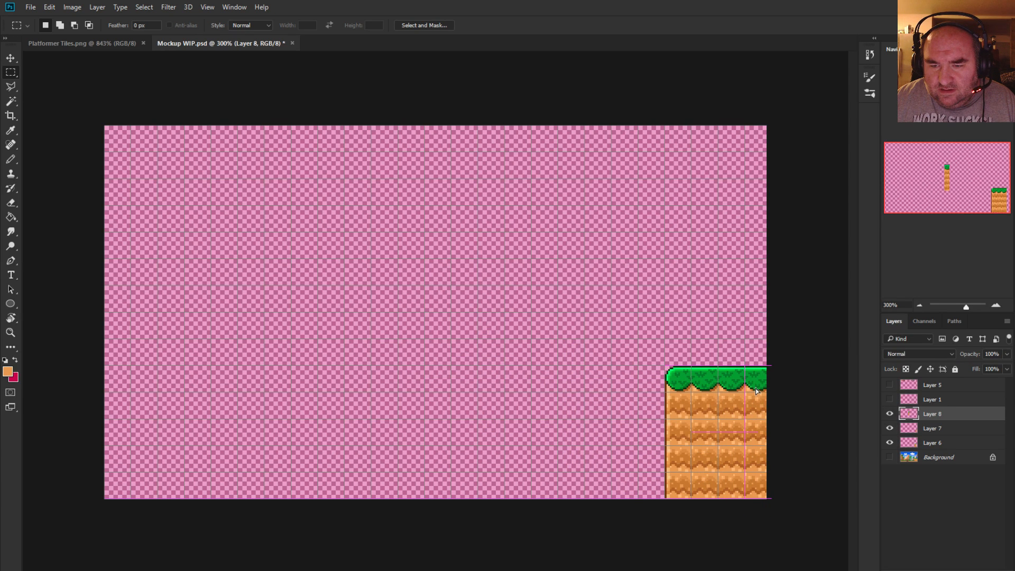
pyautogui.hotkey('ctrl', 'e')
pyautogui.hotkey('ctrl', 'e')
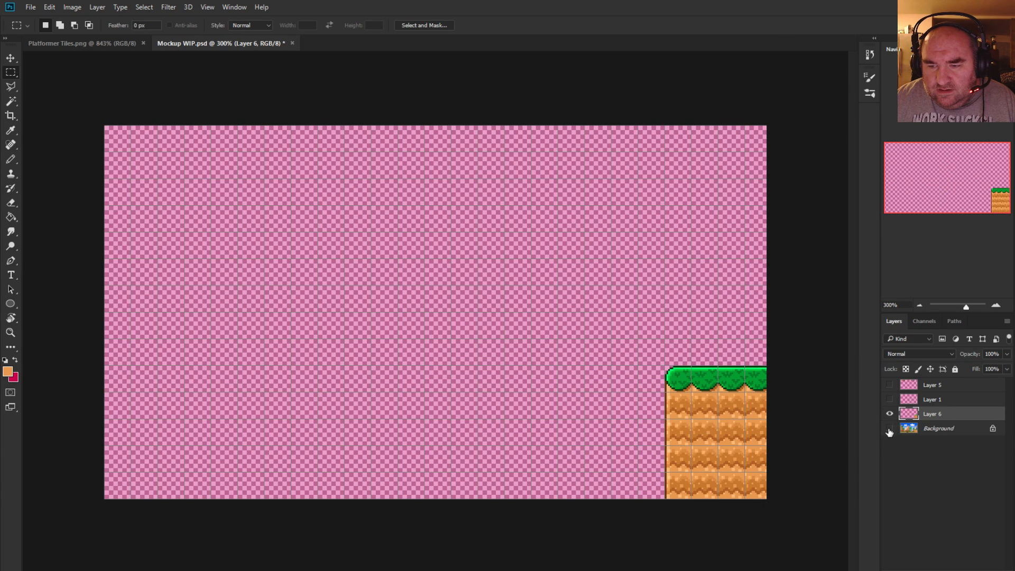
# Show the Background again and merge Layer 6 into it
pyautogui.click(889, 429)
pyautogui.press('Delete')
pyautogui.scroll(-2, 586, 528)
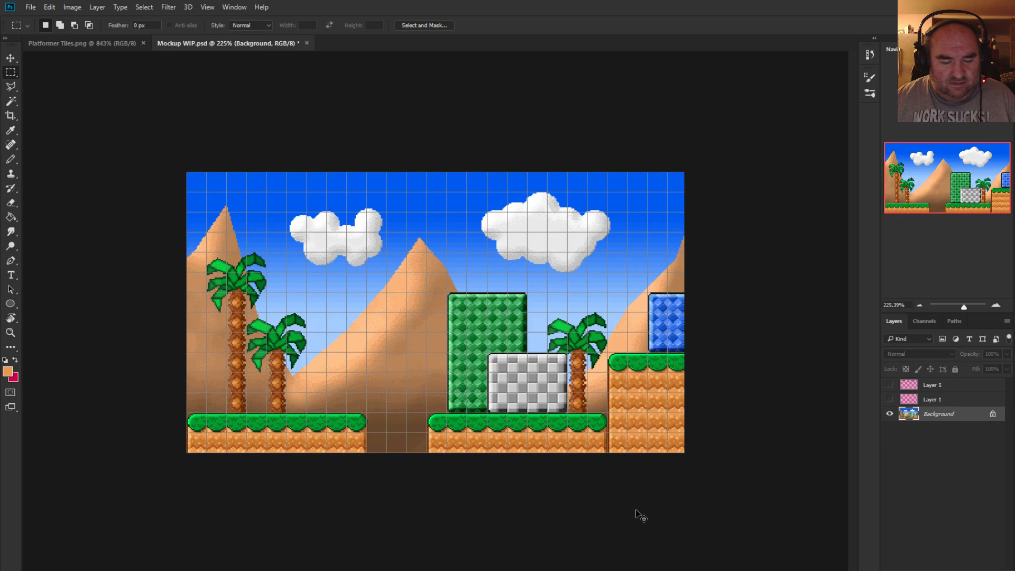
# Hide the grid and make Layer 1 and Layer 5 visible over the scene
pyautogui.hotkey('ctrl', "'")
pyautogui.click(997, 306)
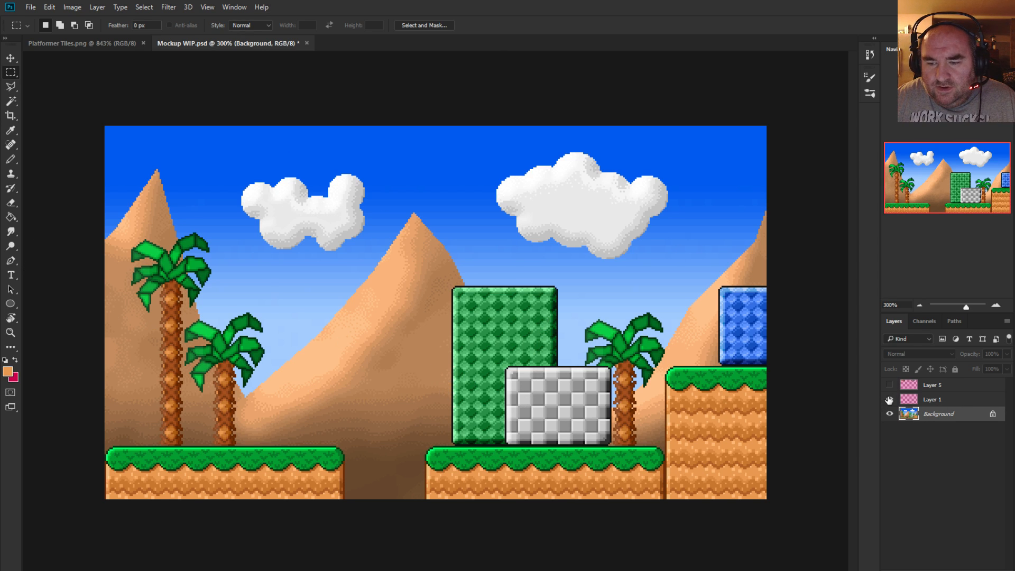
pyautogui.moveTo(890, 400); pyautogui.dragTo(891, 387)
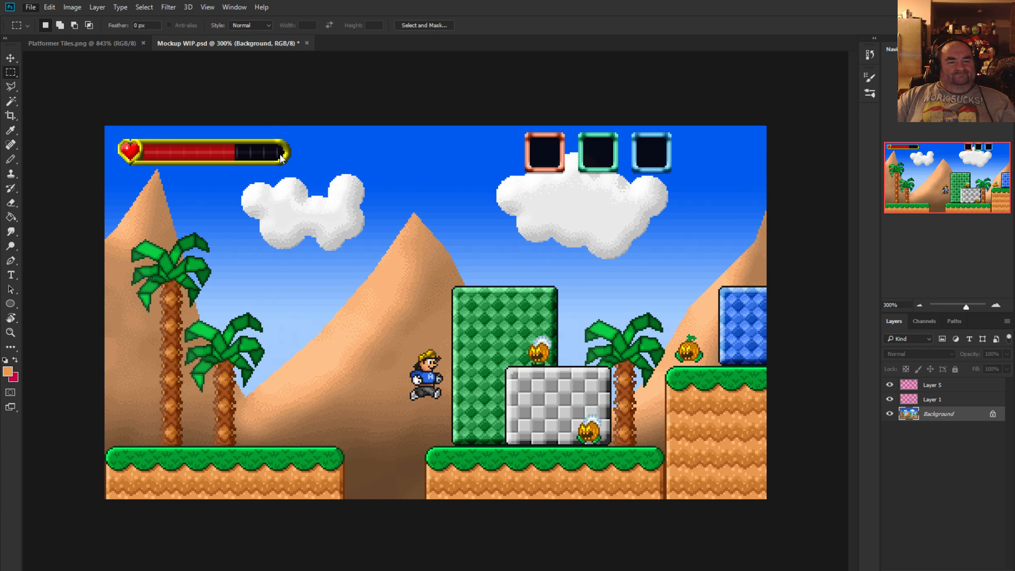
# Open MarcoFrames.psd, close it again and open the Marco.png sprite sheet instead
pyautogui.doubleClick(278, 181)
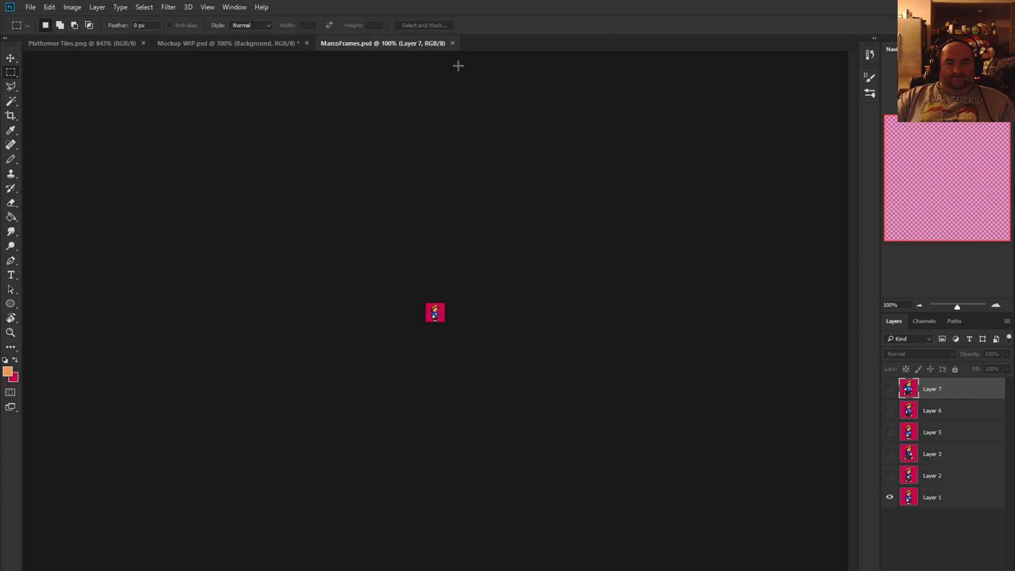
pyautogui.click(452, 44)
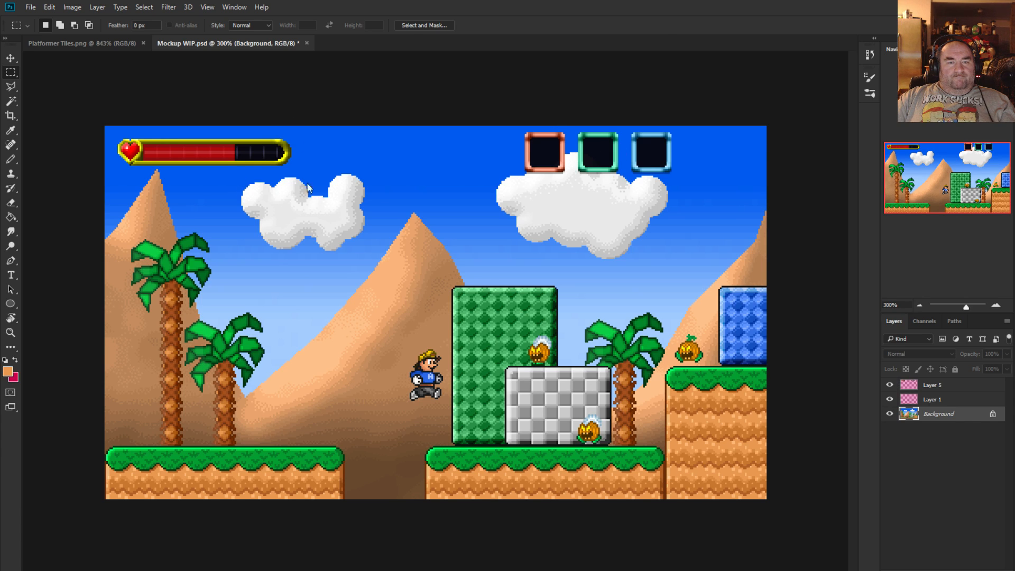
pyautogui.scroll(10, 370, 318)
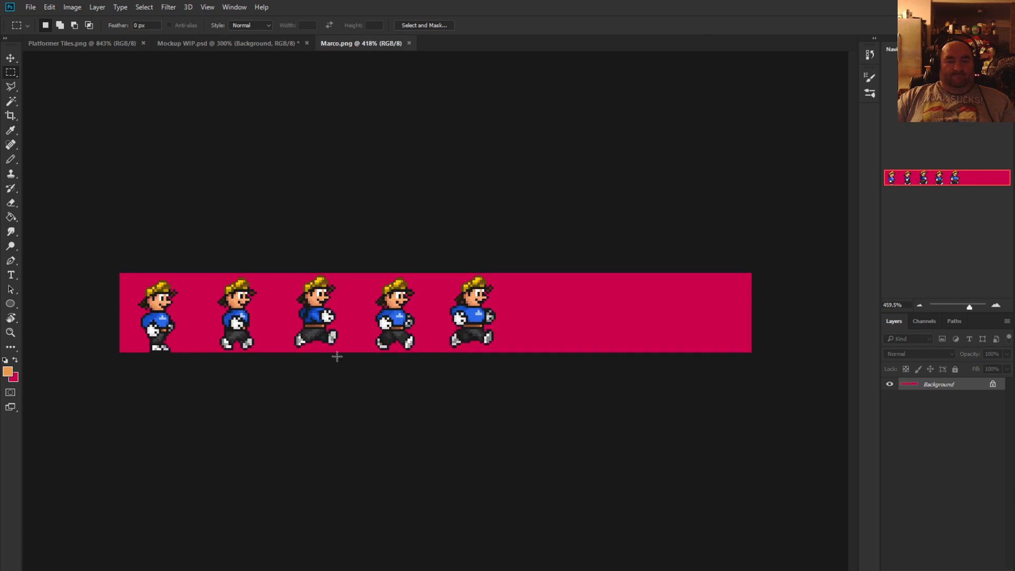
pyautogui.scroll(3, 497, 333)
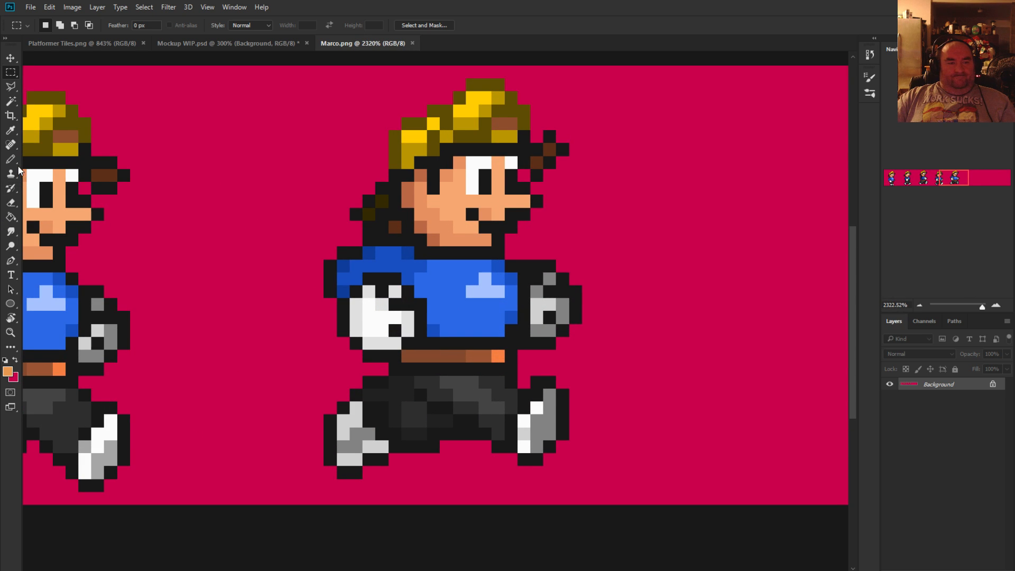
# Extend the chest highlight on the fifth character frame into an H emblem, using the Pencil and the shirt's light blue
pyautogui.press('b')
pyautogui.keyDown('alt'); pyautogui.click(467, 296); pyautogui.keyUp('alt')
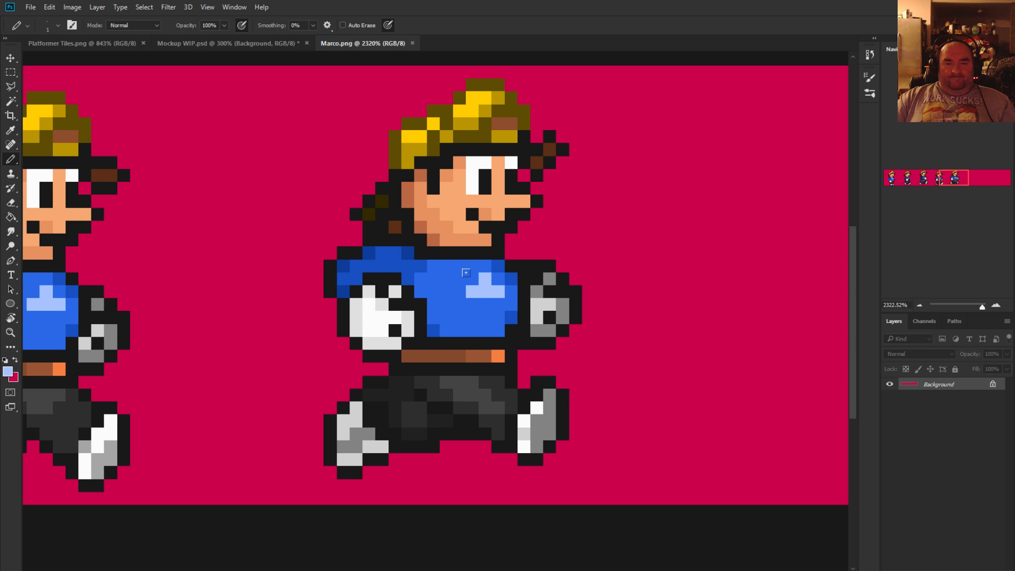
pyautogui.keyDown('alt'); pyautogui.click(474, 300); pyautogui.keyUp('alt')
pyautogui.keyDown('alt'); pyautogui.click(474, 294); pyautogui.keyUp('alt')
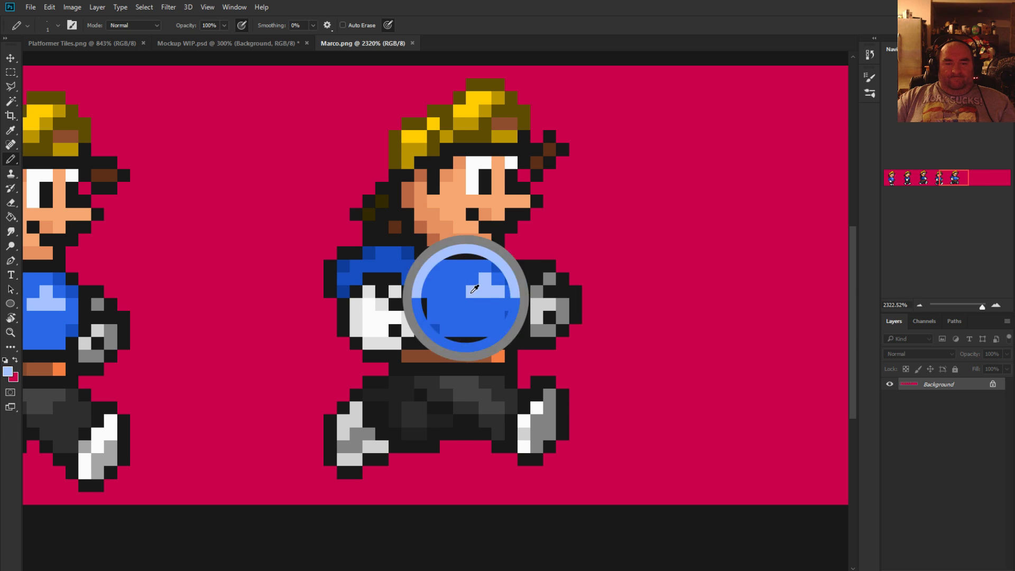
pyautogui.click(472, 266)
pyautogui.click(458, 279)
pyautogui.click(458, 291)
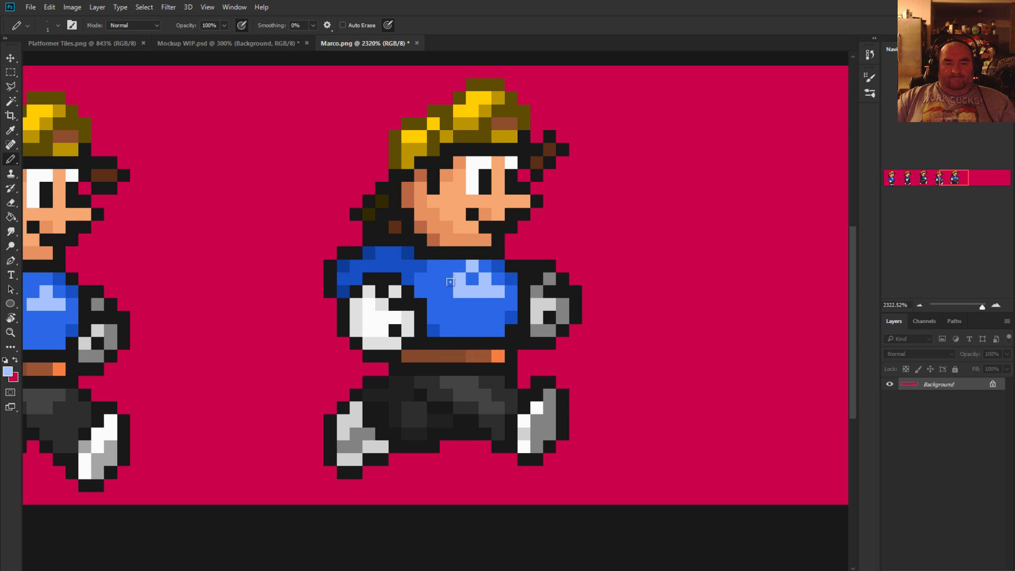
pyautogui.click(458, 304)
pyautogui.click(483, 303)
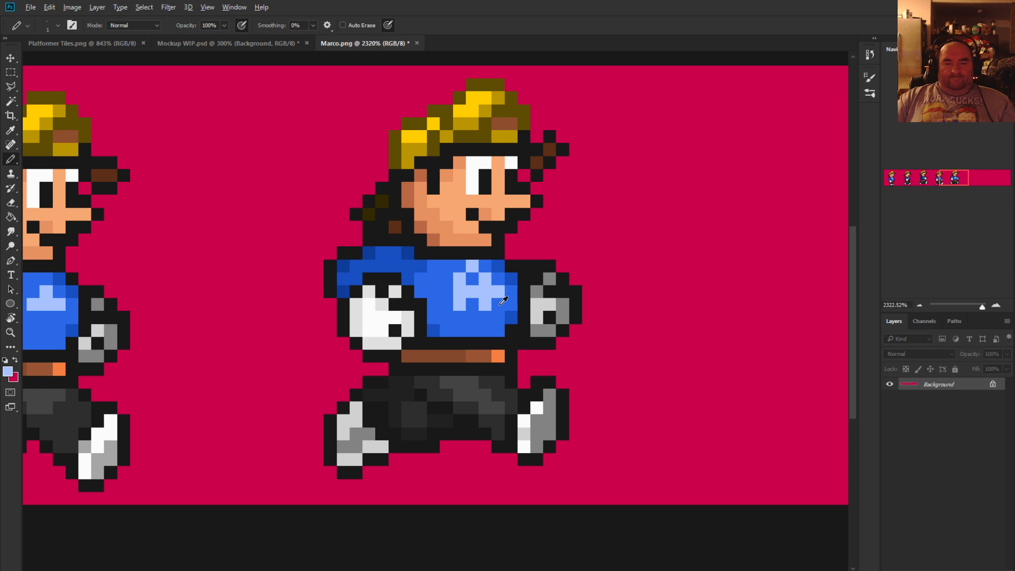
# Cover the leftover highlight pixel beside the fifth frame's H with the shirt's blue
pyautogui.keyDown('alt'); pyautogui.click(503, 300); pyautogui.keyUp('alt')
pyautogui.click(497, 290)
pyautogui.scroll(-5, 464, 332)
pyautogui.scroll(-3, 453, 349)
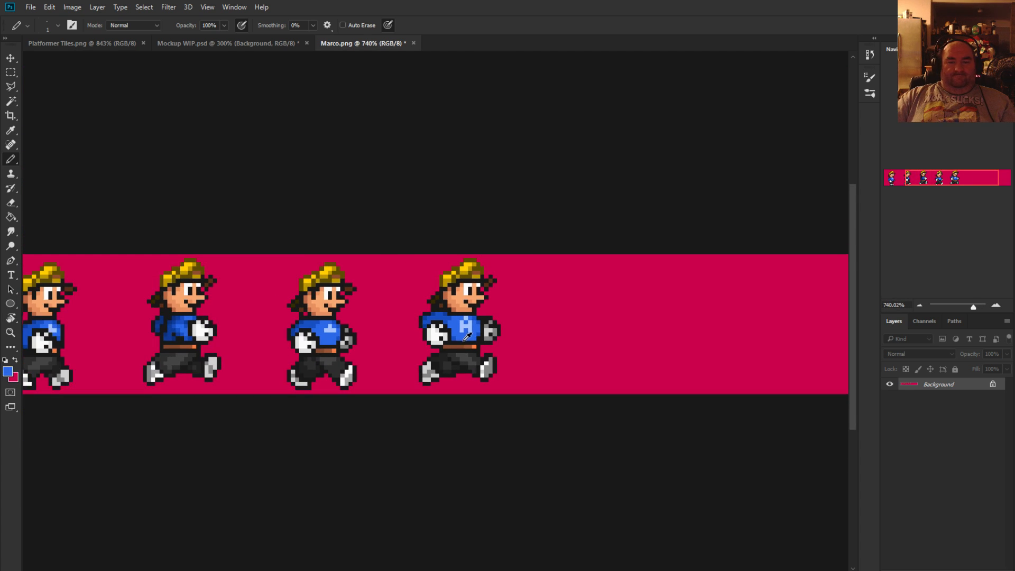
# Compare the H with the character in Mockup WIP.psd, and repaint its right stroke one pixel further right on Marco.png's fifth frame
pyautogui.click(211, 43)
pyautogui.scroll(20, 424, 323)
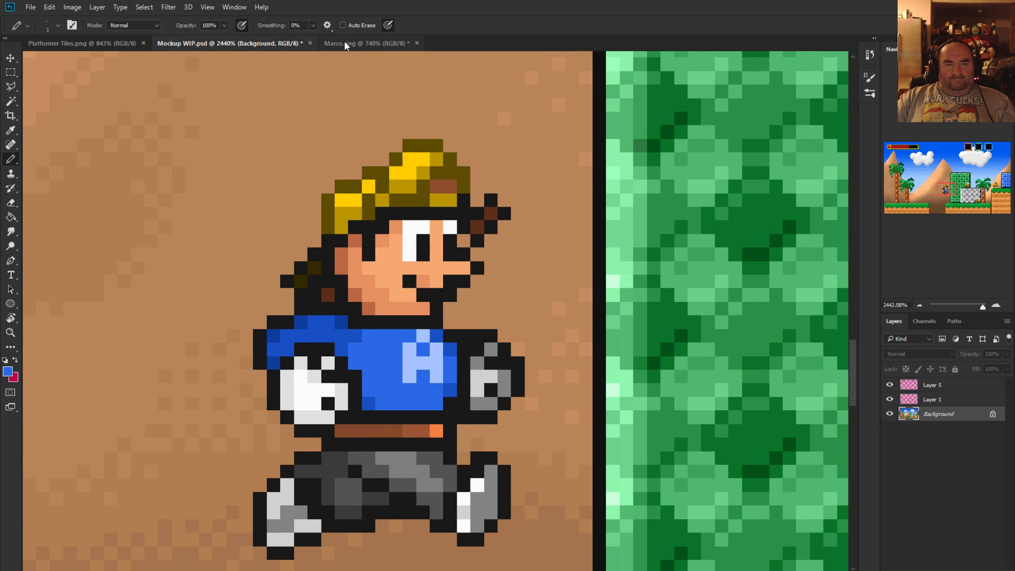
pyautogui.click(345, 42)
pyautogui.scroll(6, 487, 308)
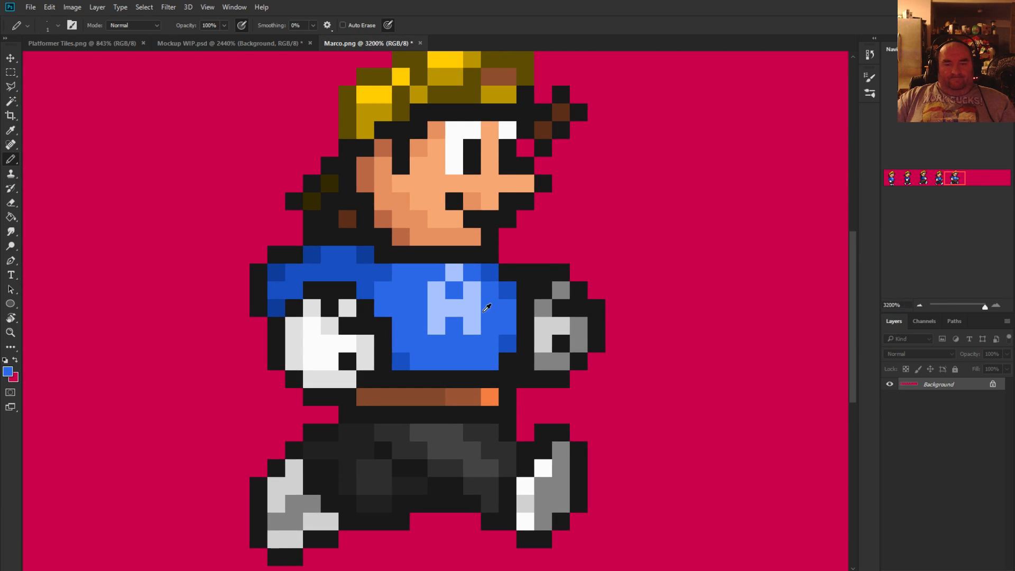
pyautogui.keyDown('alt'); pyautogui.click(487, 308); pyautogui.keyUp('alt')
pyautogui.moveTo(489, 291); pyautogui.dragTo(490, 309)
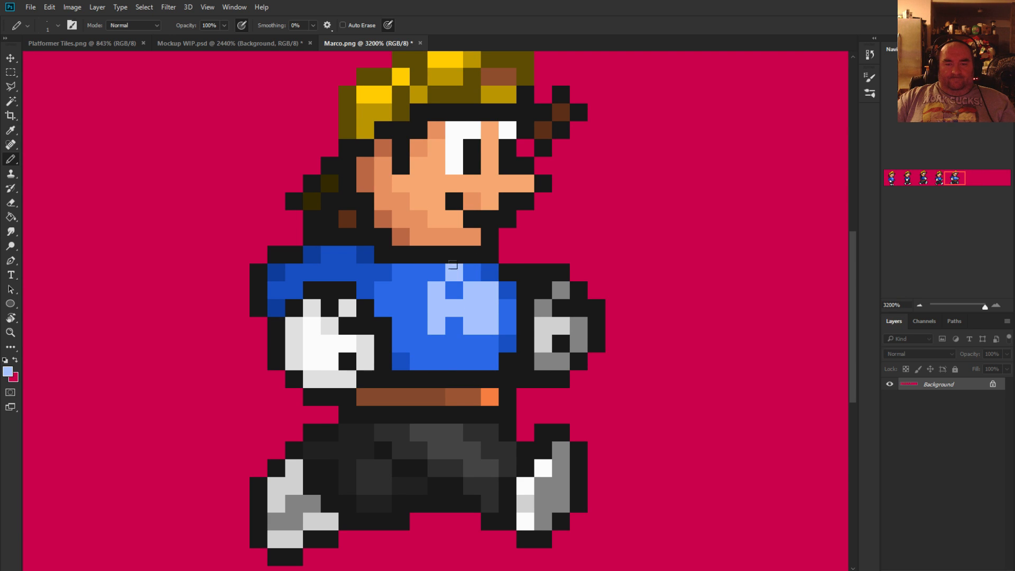
pyautogui.click(472, 273)
pyautogui.keyDown('alt'); pyautogui.click(456, 289); pyautogui.keyUp('alt')
pyautogui.click(472, 290)
pyautogui.click(472, 325)
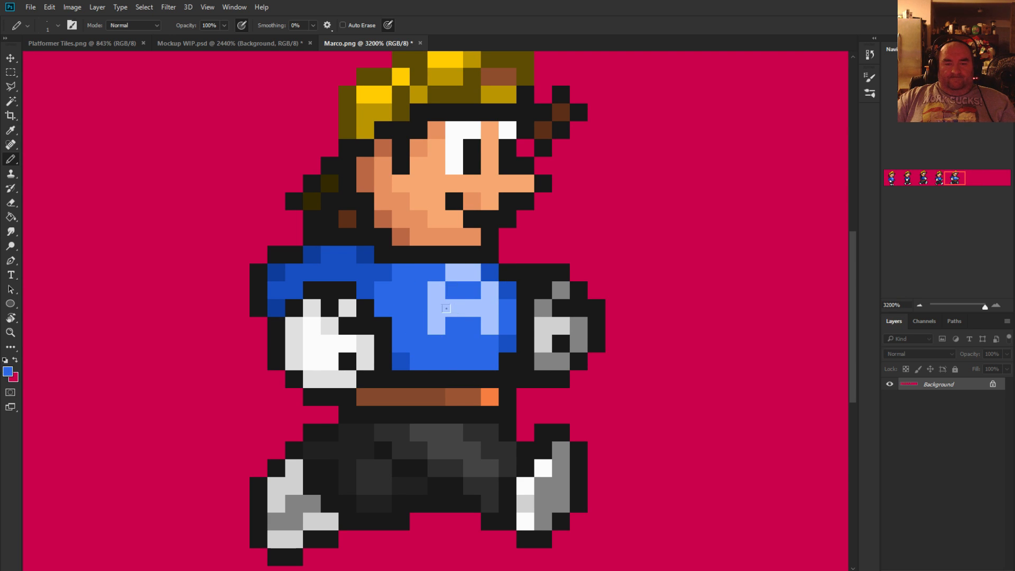
# Repaint the H's left stroke one pixel further right and cover the old stroke and extra top pixel with shirt blue
pyautogui.keyDown('alt'); pyautogui.click(429, 313); pyautogui.keyUp('alt')
pyautogui.click(454, 326)
pyautogui.click(454, 291)
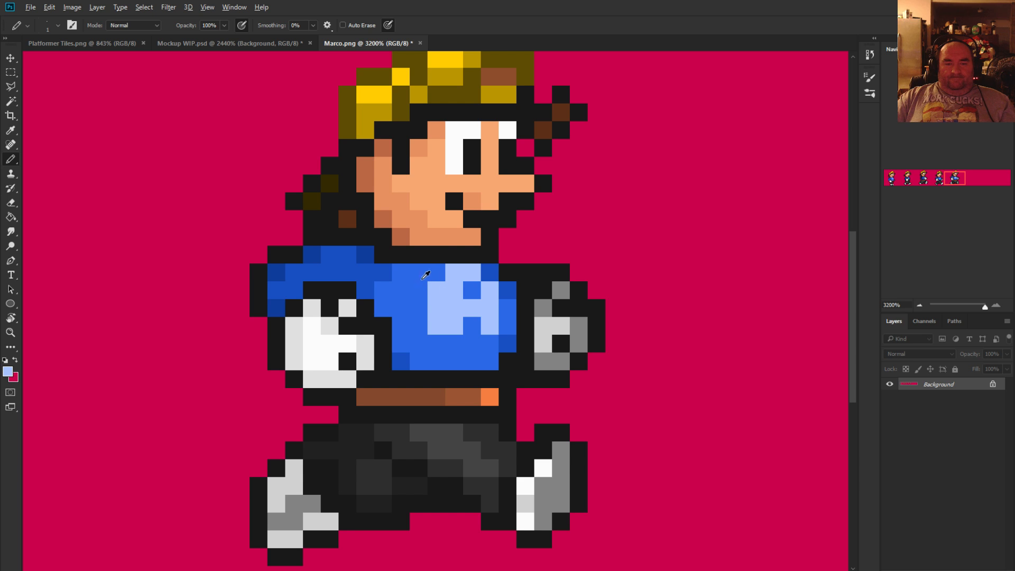
pyautogui.keyDown('alt'); pyautogui.click(426, 275); pyautogui.keyUp('alt')
pyautogui.moveTo(436, 290); pyautogui.dragTo(436, 325)
pyautogui.click(454, 272)
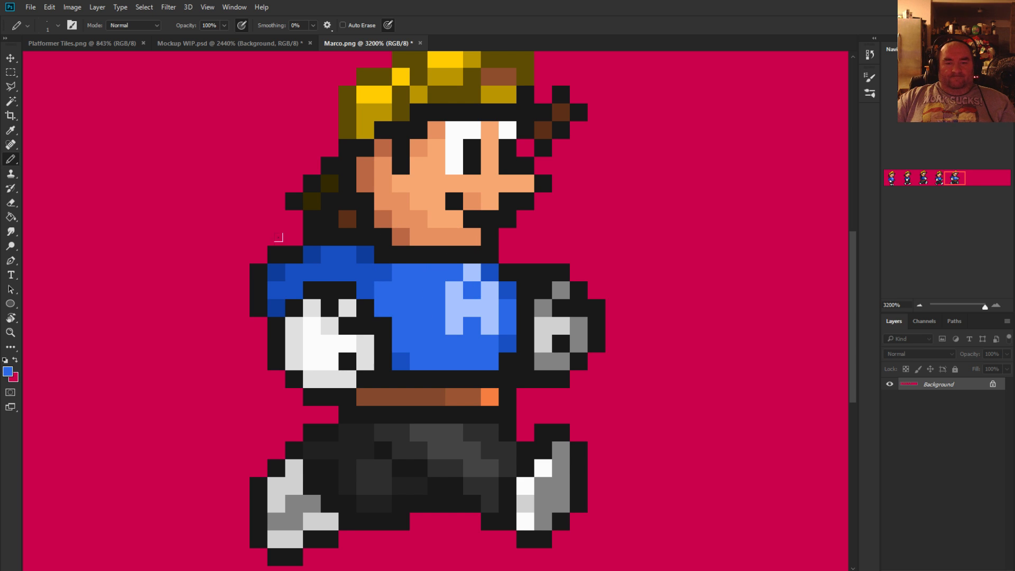
# Copy the H emblem from the fifth frame onto the fourth frame's shirt and merge it into the Background
pyautogui.click(11, 72)
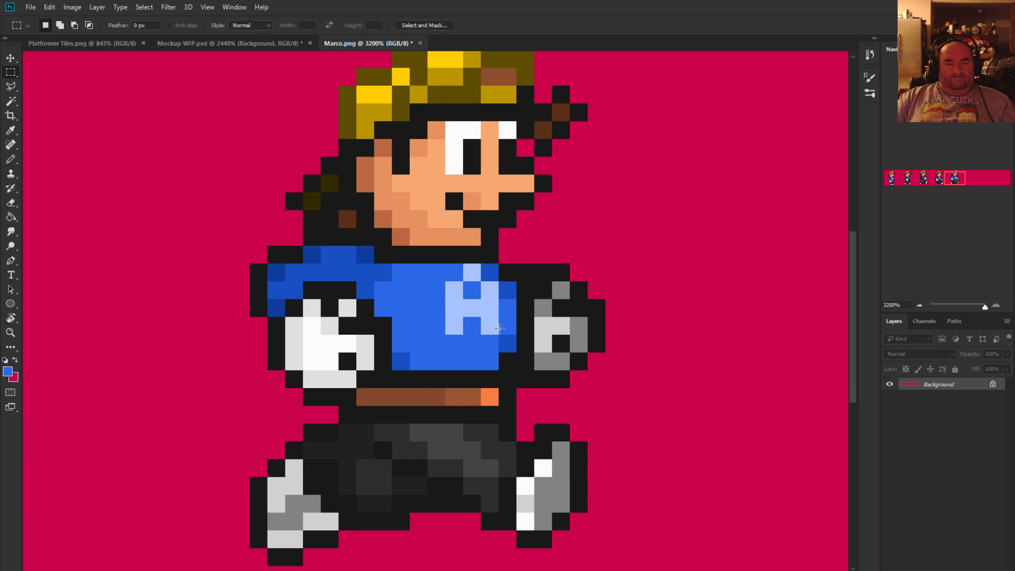
pyautogui.moveTo(445, 281); pyautogui.dragTo(516, 352)
pyautogui.moveTo(493, 274); pyautogui.dragTo(440, 357)
pyautogui.scroll(-5, 442, 322)
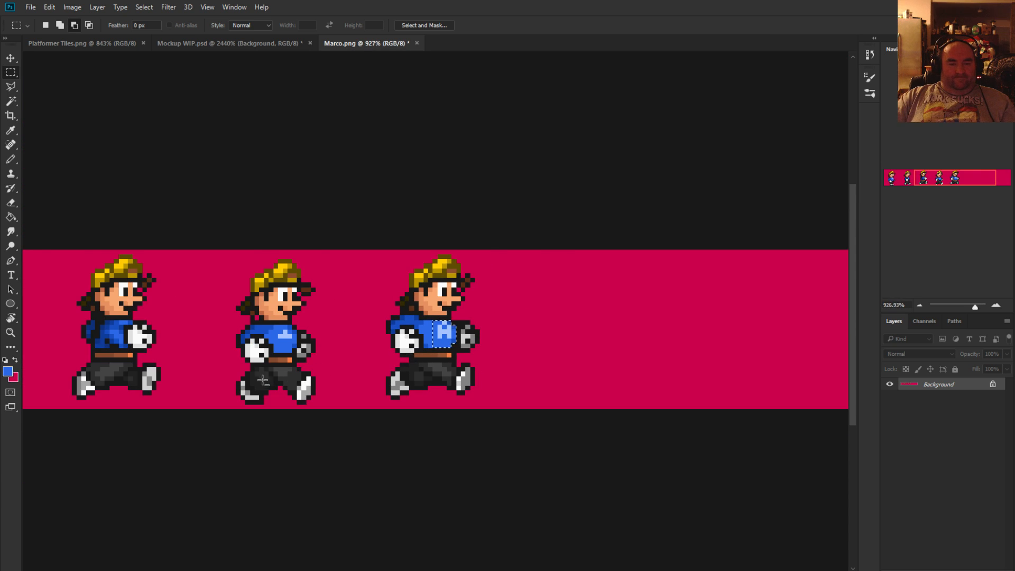
pyautogui.scroll(5, 263, 381)
pyautogui.hotkey('ctrl', 'v')
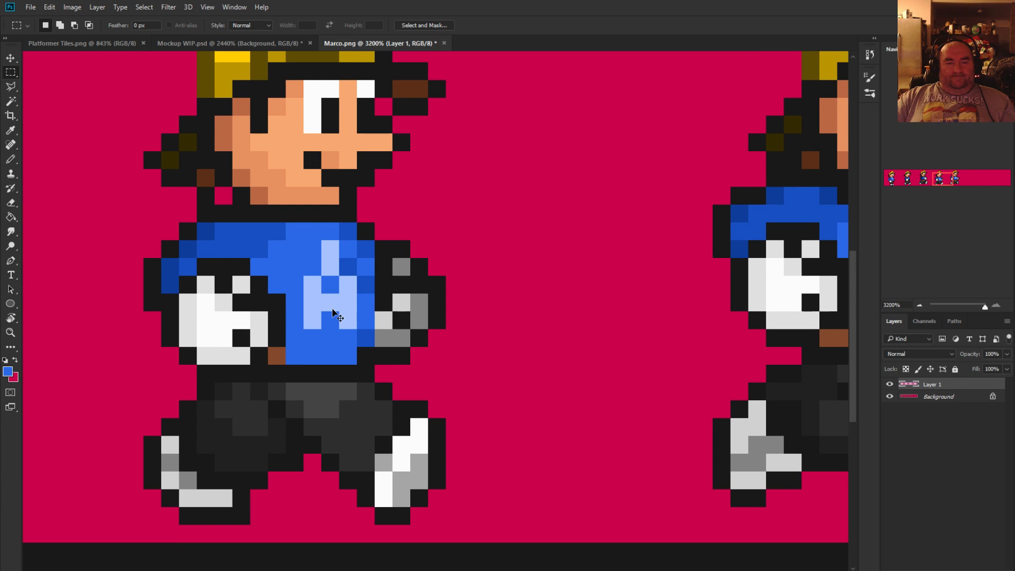
pyautogui.moveTo(333, 312); pyautogui.dragTo(339, 274)
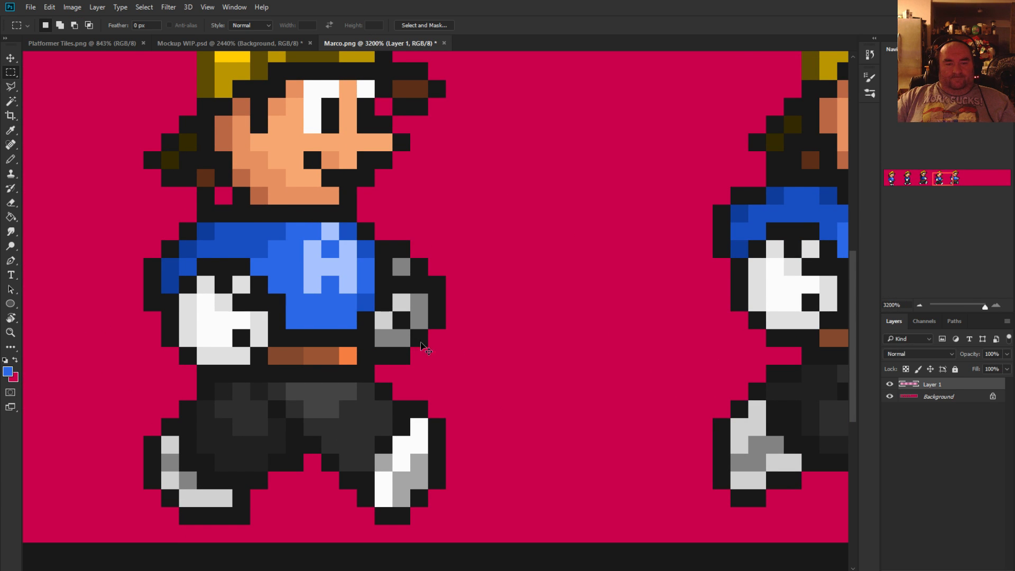
pyautogui.click(890, 385)
pyautogui.click(890, 385)
pyautogui.hotkey('ctrl', 'e')
# Add a light-blue emblem pixel near the collar of the third frame's shirt with the Pencil
pyautogui.scroll(-2, 468, 388)
pyautogui.scroll(-2, 468, 388)
pyautogui.scroll(3, 507, 547)
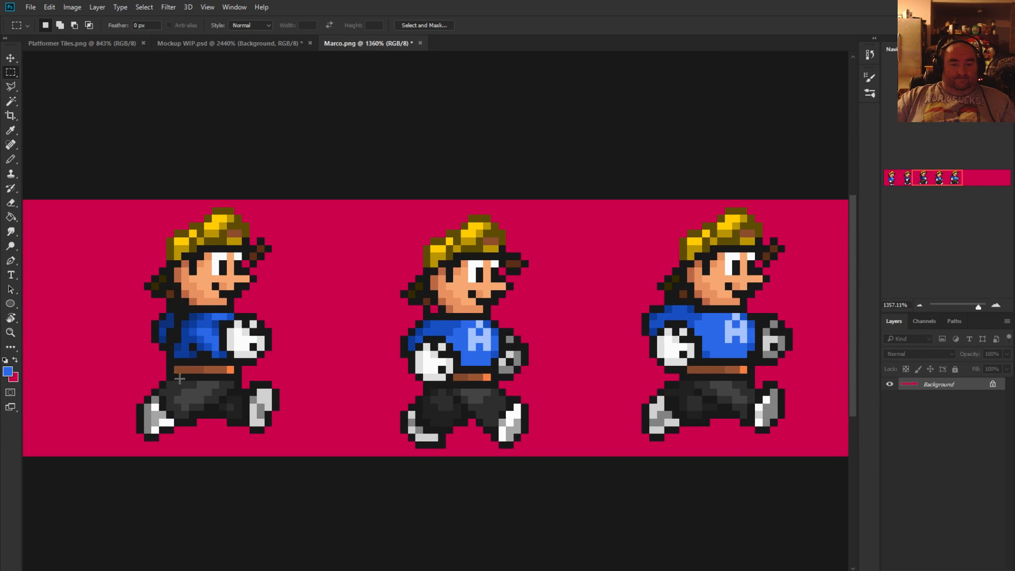
pyautogui.moveTo(440, 570); pyautogui.dragTo(428, 570)
pyautogui.click(11, 159)
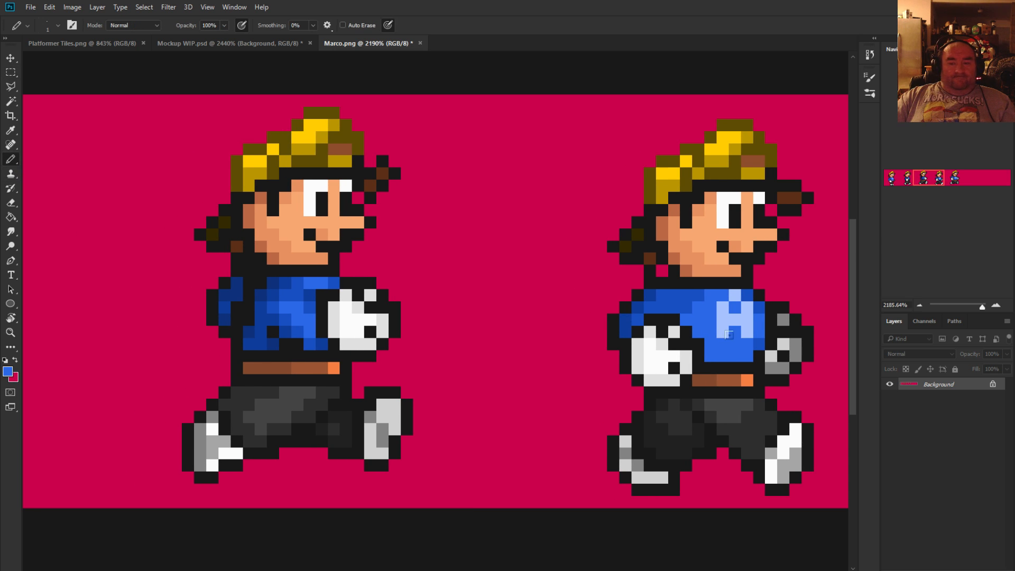
pyautogui.keyDown('alt'); pyautogui.click(736, 292); pyautogui.keyUp('alt')
pyautogui.click(321, 282)
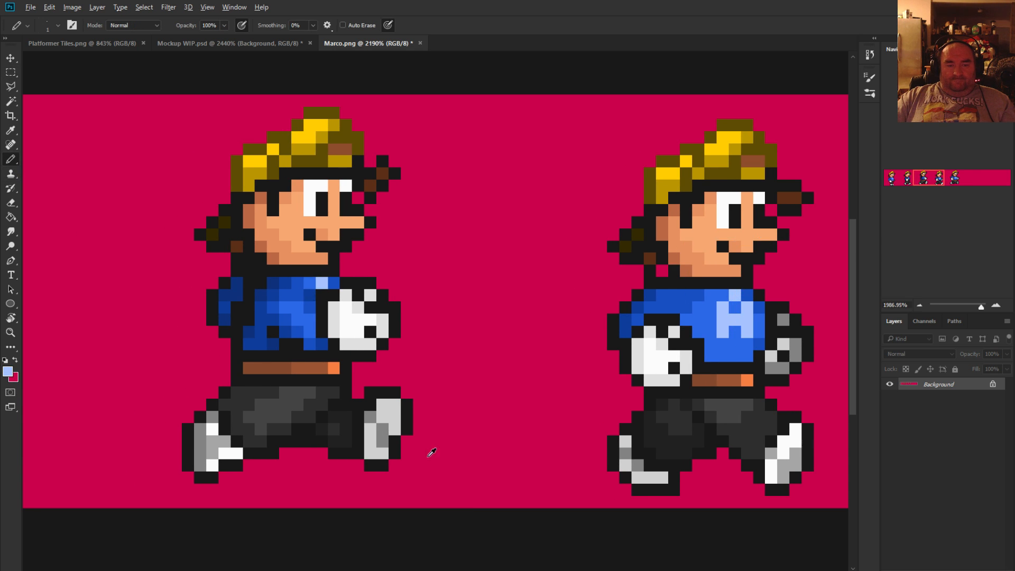
# Redraw the emblem on the second frame's shirt as a partial H in light blue, restoring shirt blue between its strokes
pyautogui.scroll(-1, 431, 453)
pyautogui.moveTo(420, 570); pyautogui.dragTo(356, 570)
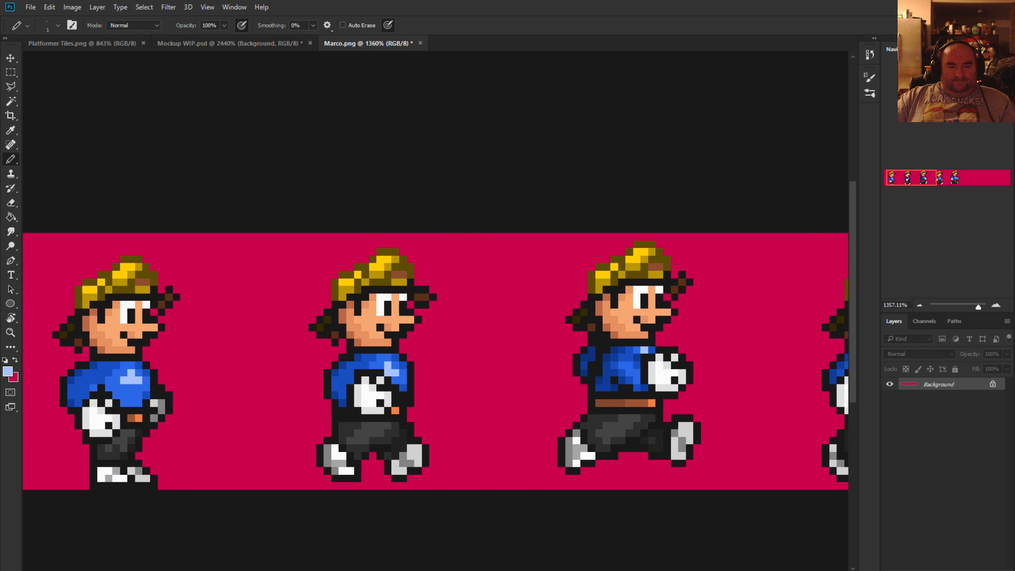
pyautogui.scroll(2, 353, 419)
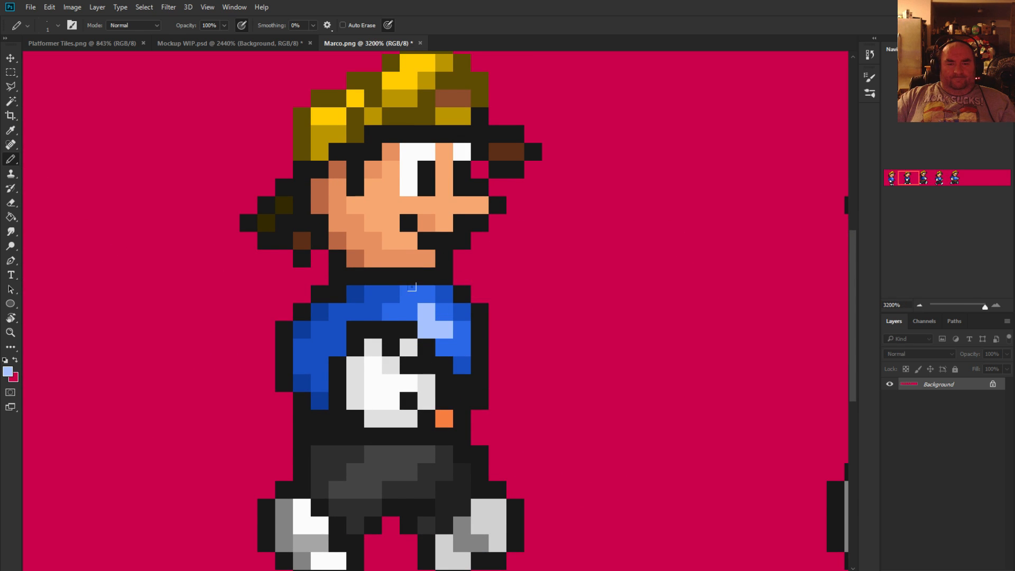
pyautogui.click(426, 294)
pyautogui.click(444, 312)
pyautogui.keyDown('alt'); pyautogui.click(455, 339); pyautogui.keyUp('alt')
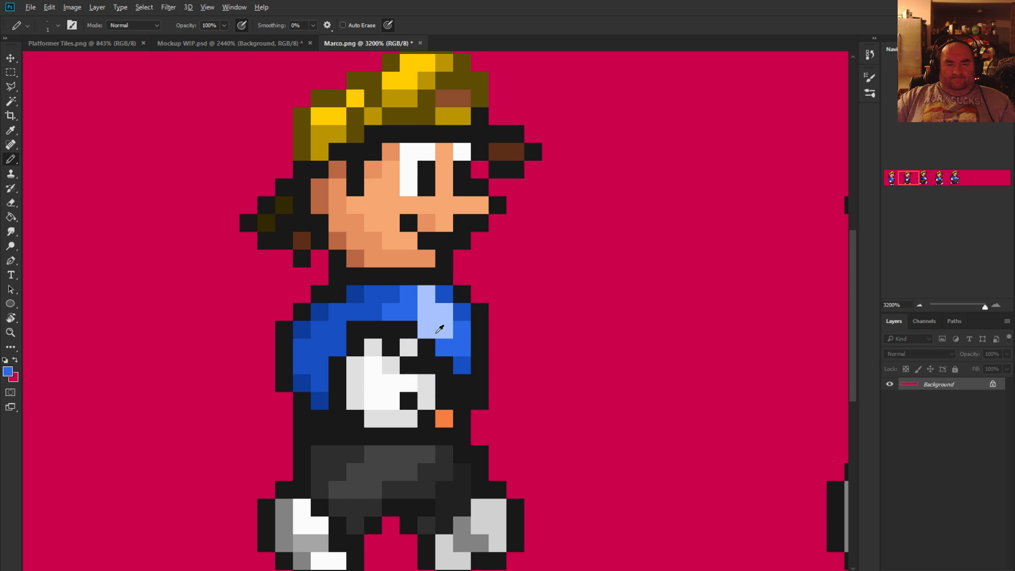
pyautogui.click(426, 329)
pyautogui.keyDown('alt'); pyautogui.click(432, 305); pyautogui.keyUp('alt')
pyautogui.click(409, 311)
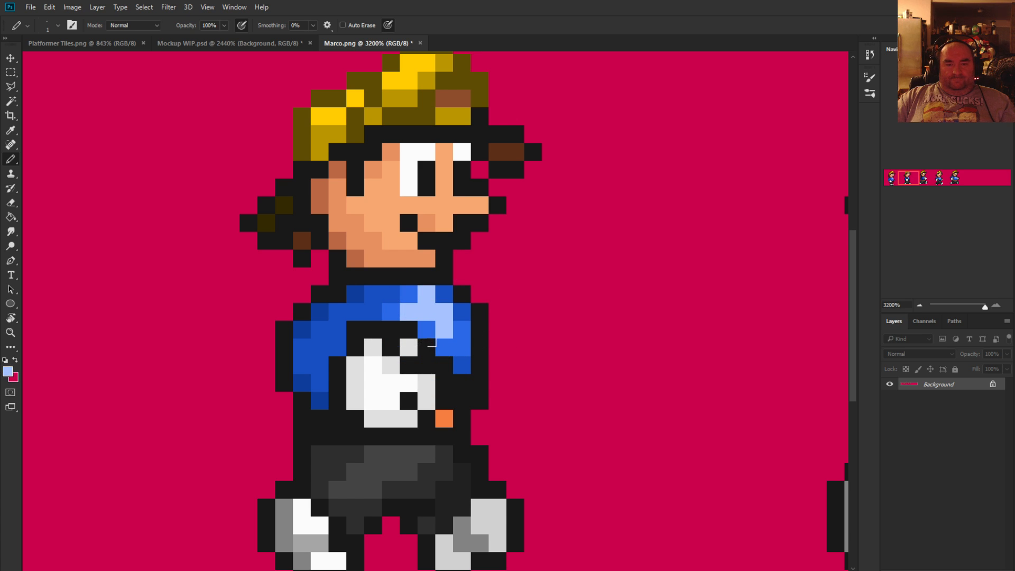
pyautogui.click(444, 346)
pyautogui.scroll(-5, 432, 372)
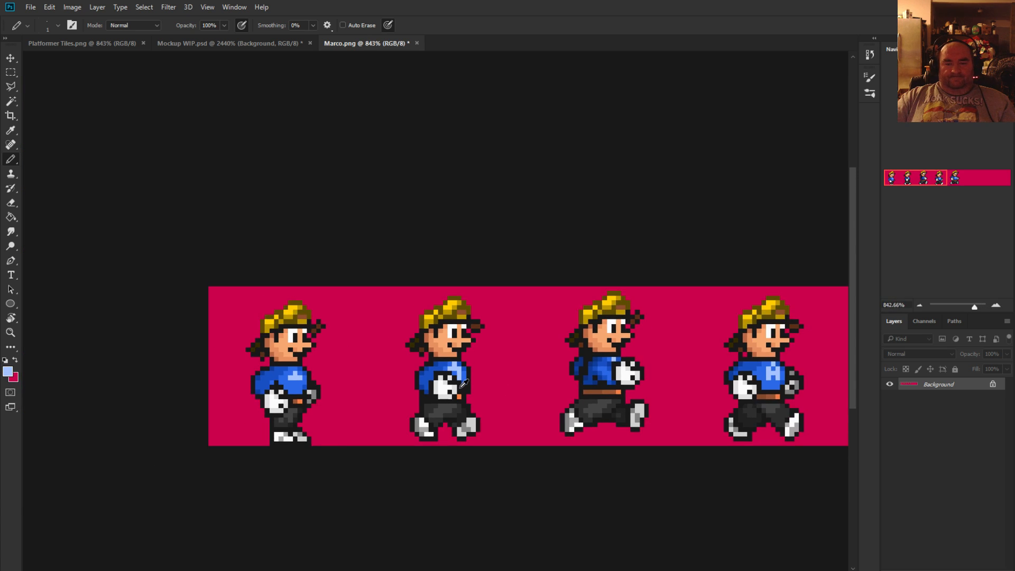
# Repaint the first frame's shirt emblem as a light-blue H with shirt blue between the upper strokes and a pixel at the collar
pyautogui.scroll(3, 284, 390)
pyautogui.scroll(4, 283, 389)
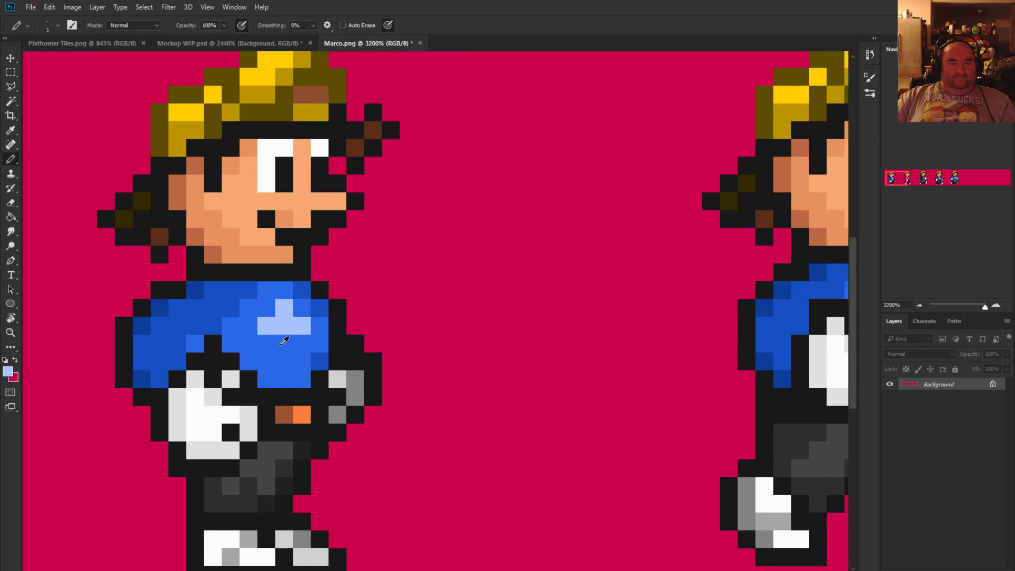
pyautogui.click(284, 290)
pyautogui.click(302, 309)
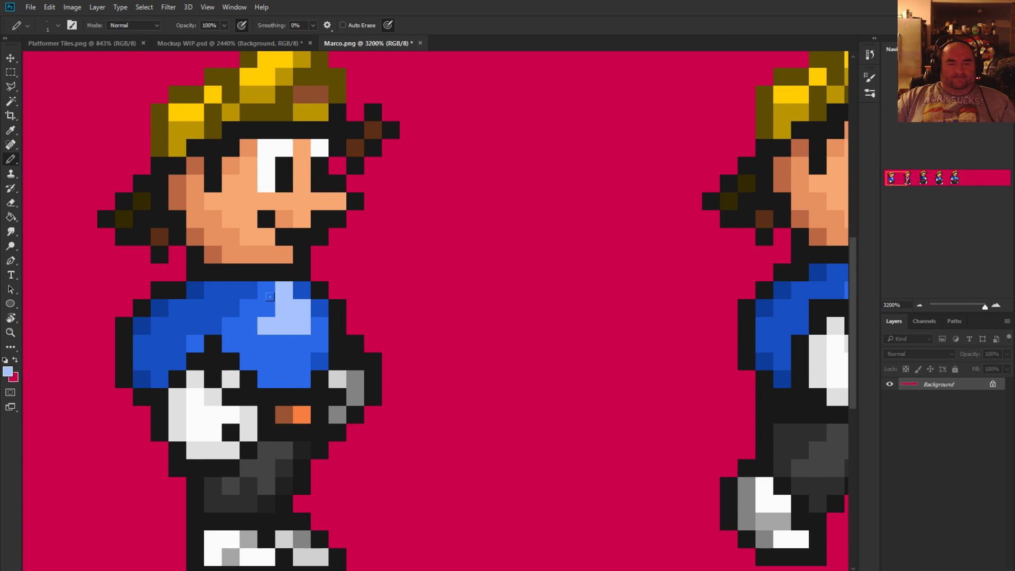
pyautogui.click(266, 309)
pyautogui.keyDown('alt'); pyautogui.click(291, 341); pyautogui.keyUp('alt')
pyautogui.click(283, 325)
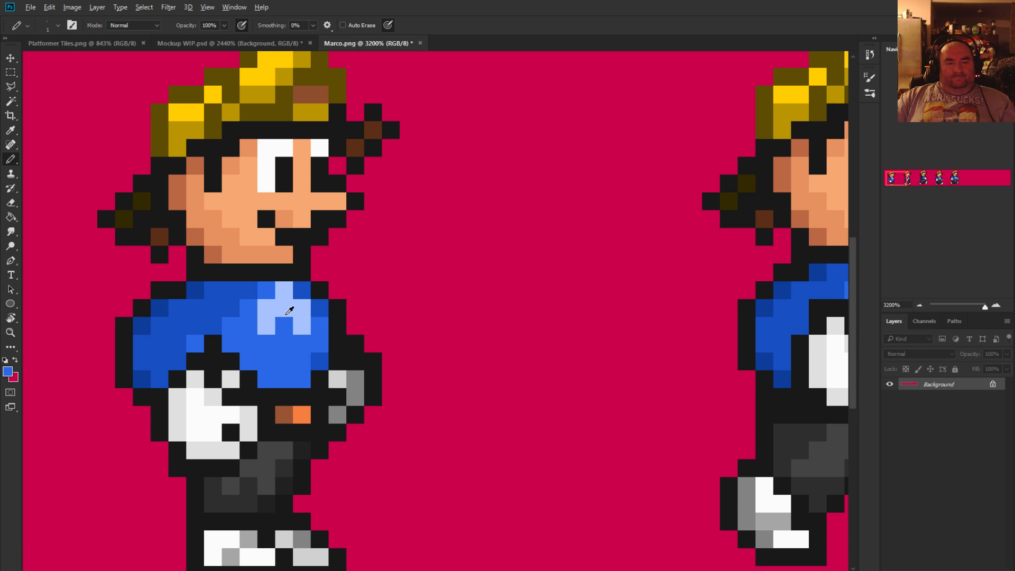
pyautogui.click(289, 313)
pyautogui.keyDown('alt'); pyautogui.click(271, 325); pyautogui.keyUp('alt')
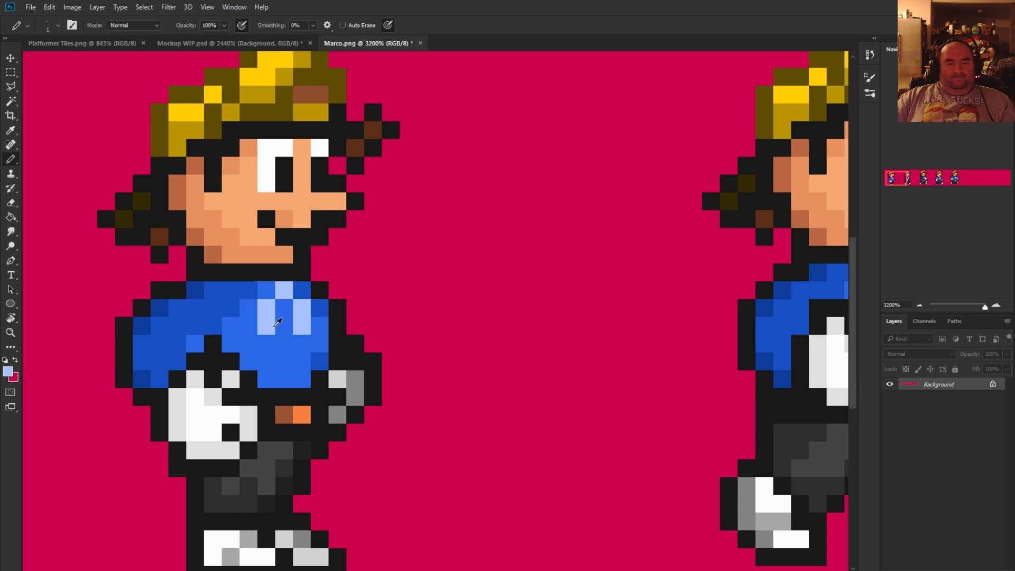
pyautogui.click(284, 326)
pyautogui.scroll(-10, 317, 365)
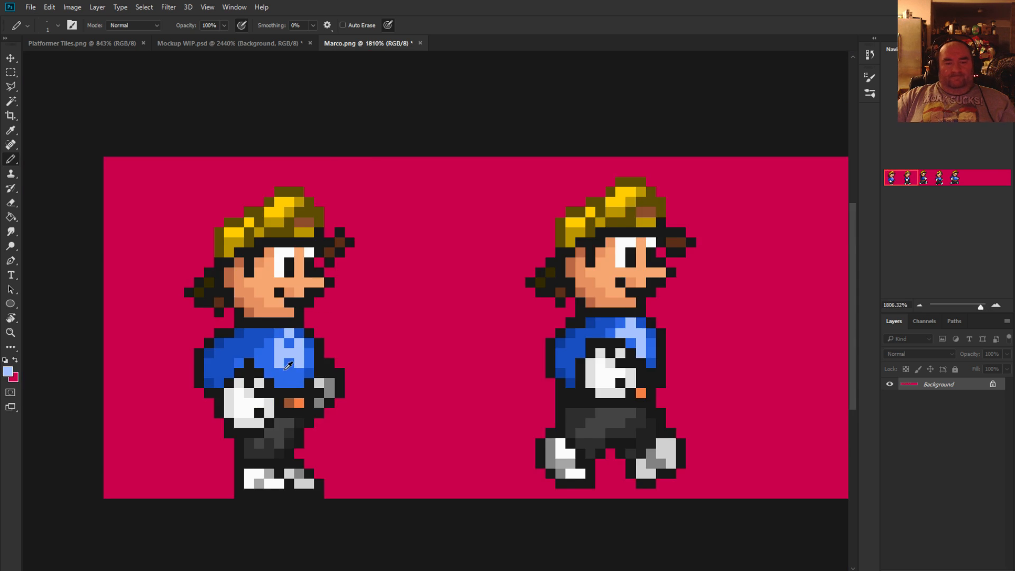
pyautogui.scroll(2, 387, 392)
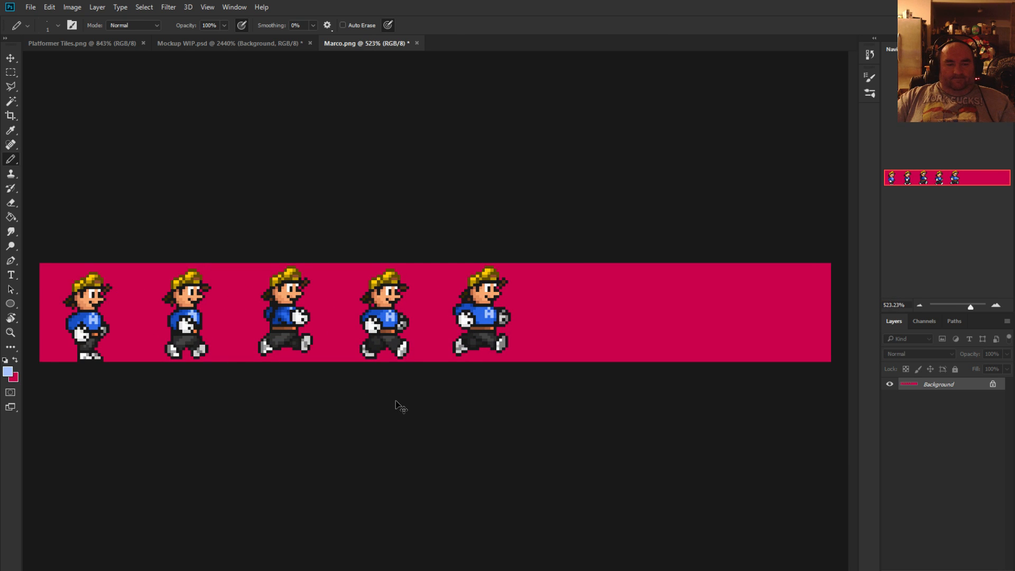
# Save Marco.png and view the whole scene in Mockup WIP.psd
pyautogui.hotkey('ctrl', 's')
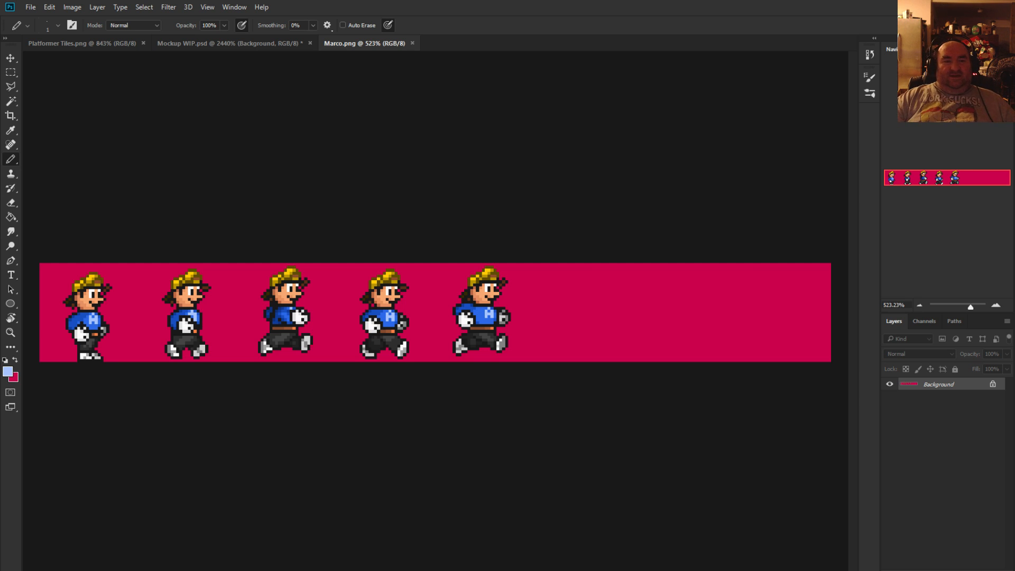
pyautogui.click(222, 45)
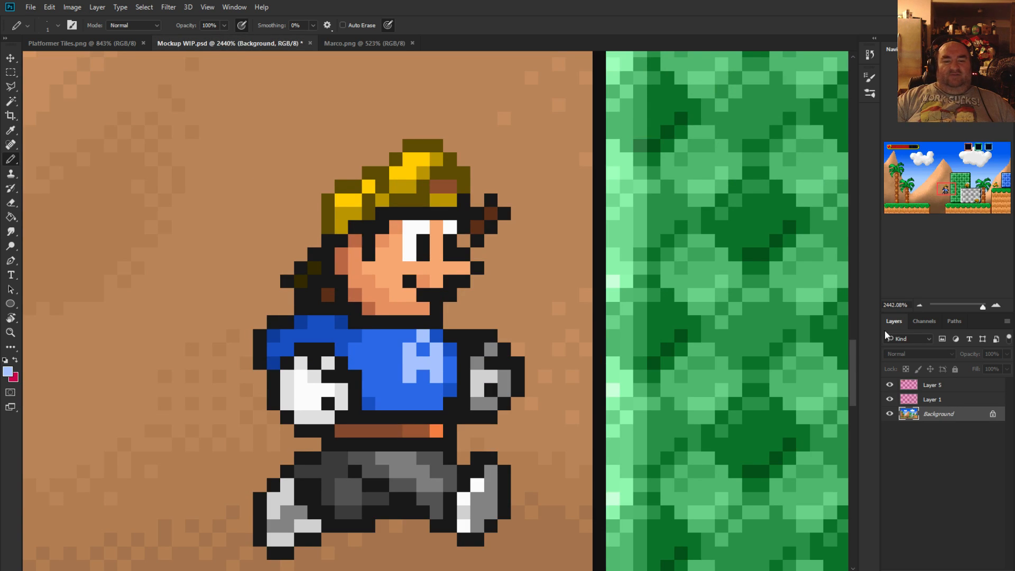
pyautogui.moveTo(919, 308); pyautogui.dragTo(919, 308)
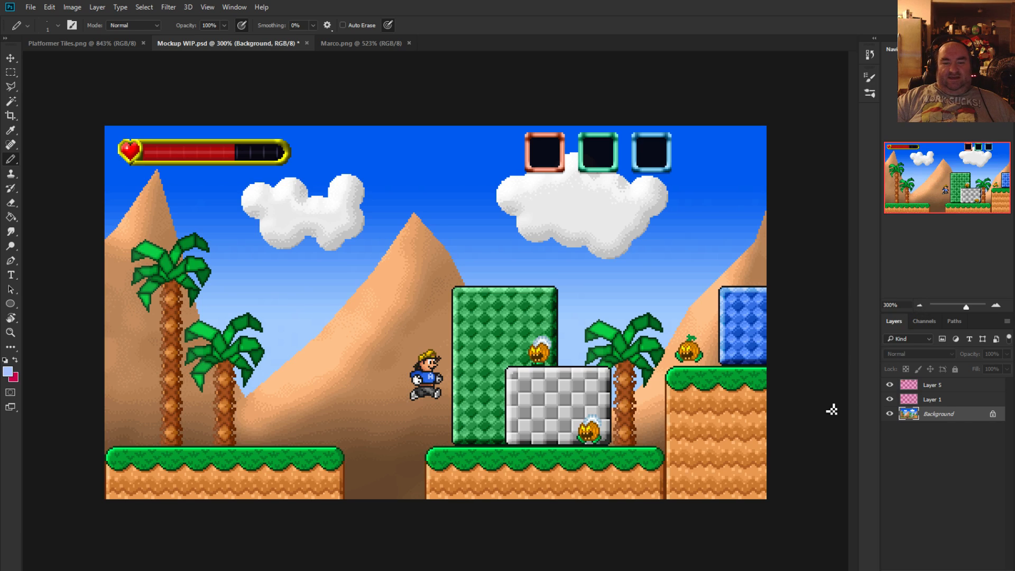
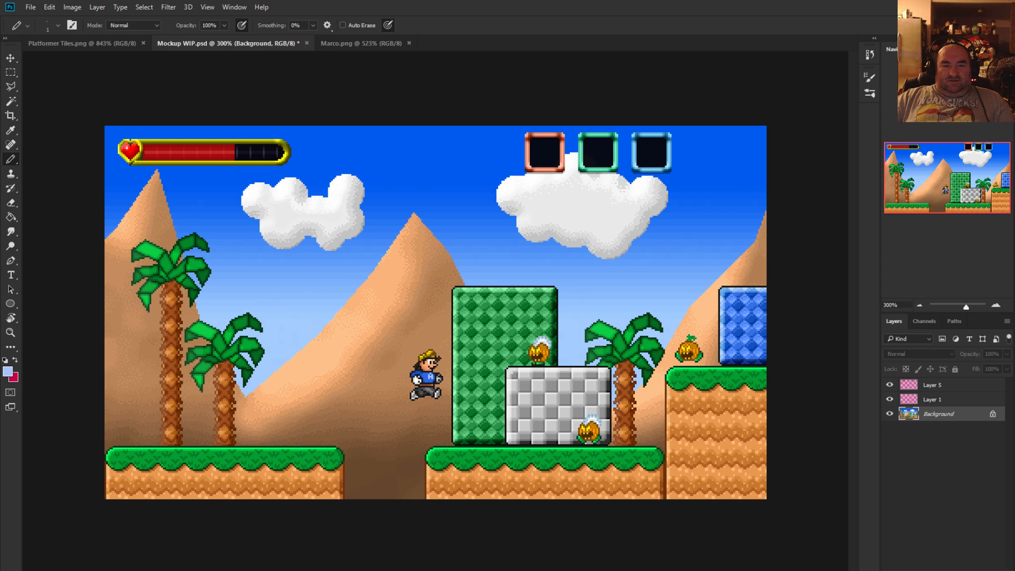
# On Marco.png, select only the first frame's standing character, excluding the crimson background around it
pyautogui.click(361, 43)
pyautogui.scroll(2, 291, 300)
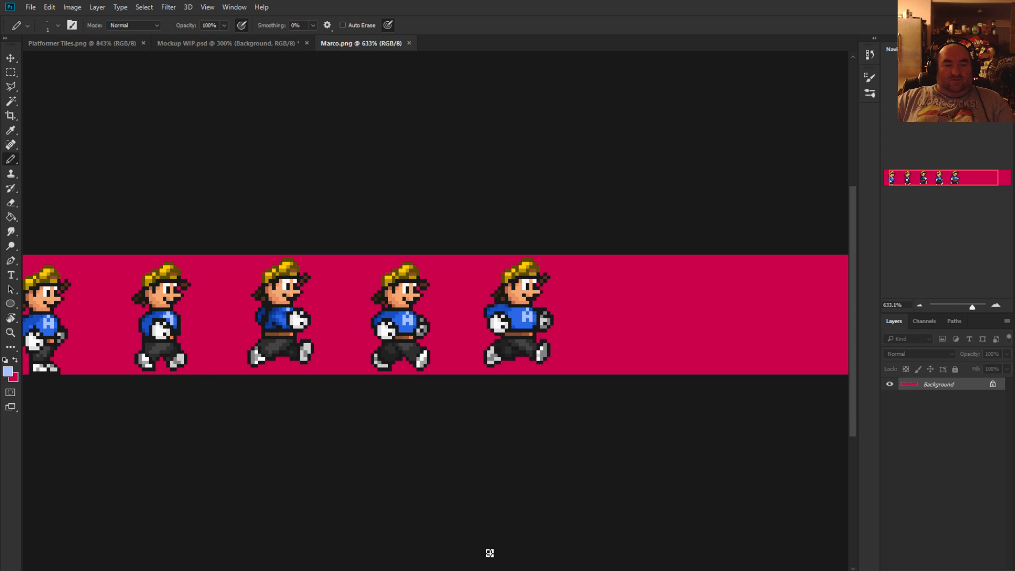
pyautogui.moveTo(540, 570); pyautogui.dragTo(455, 570)
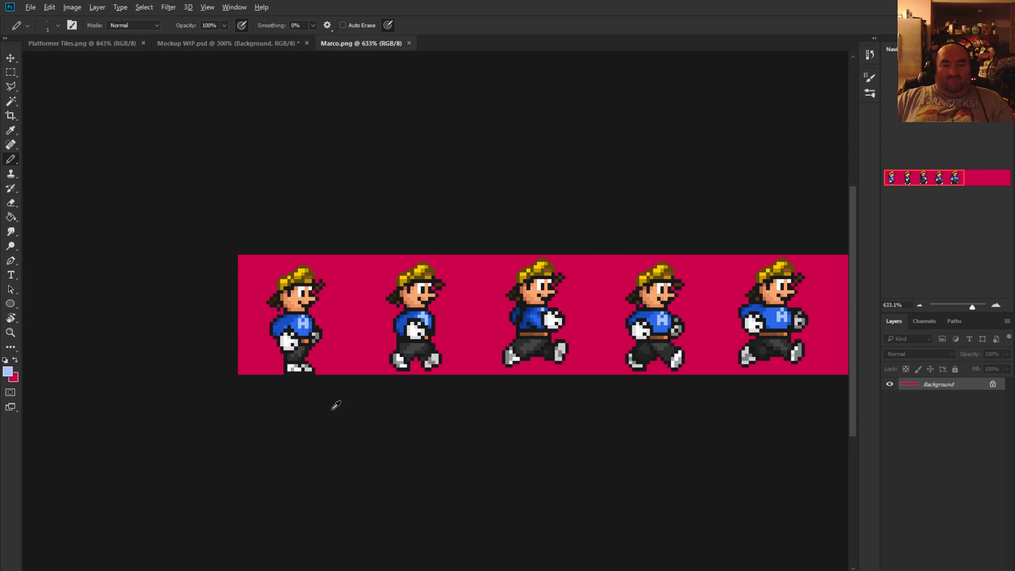
pyautogui.scroll(3, 329, 401)
pyautogui.scroll(2, 269, 363)
pyautogui.click(10, 73)
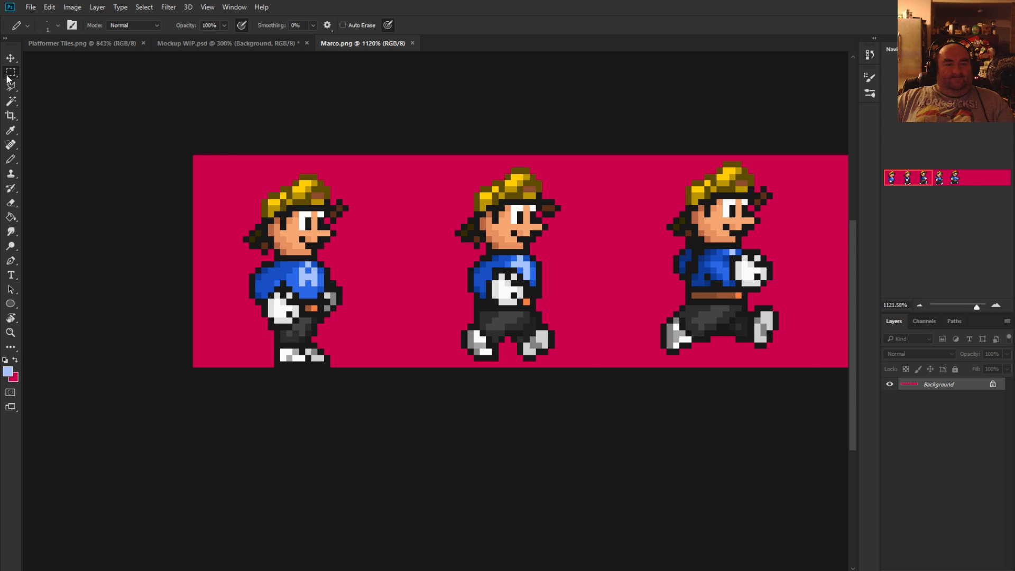
pyautogui.scroll(3, 291, 211)
pyautogui.moveTo(207, 138); pyautogui.dragTo(399, 463)
pyautogui.click(10, 101)
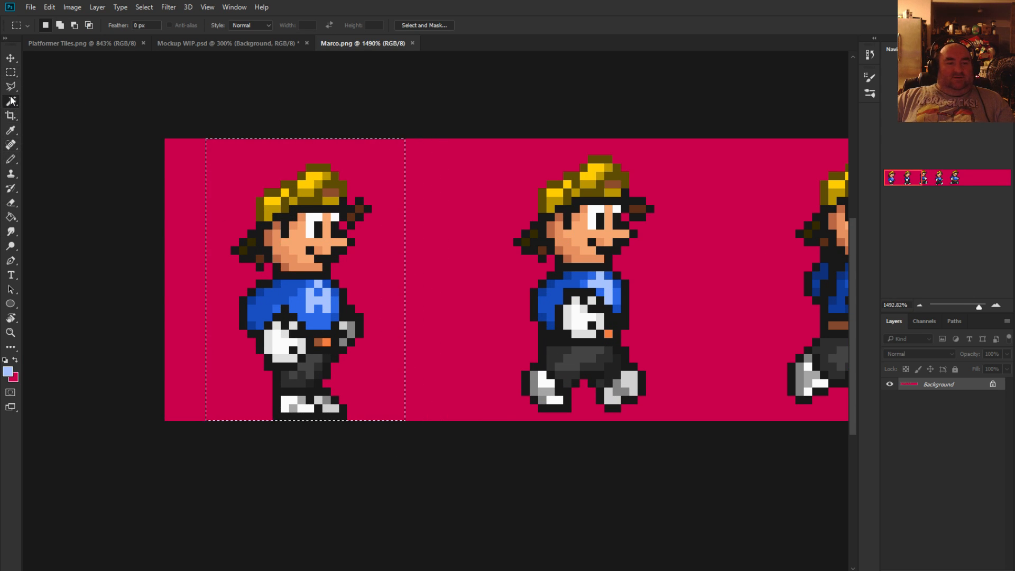
pyautogui.keyDown('alt'); pyautogui.click(397, 165); pyautogui.keyUp('alt')
pyautogui.scroll(-8, 353, 277)
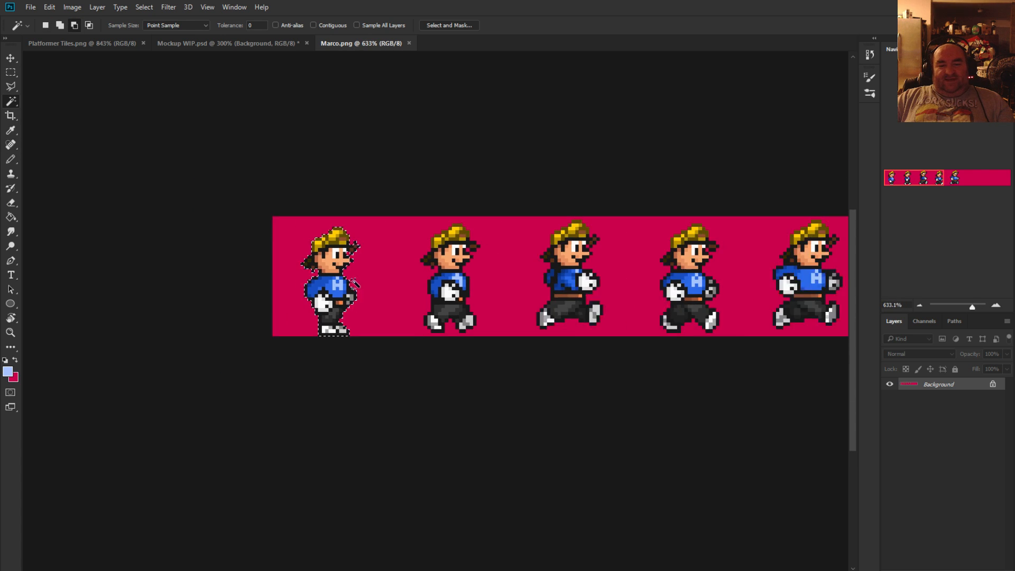
pyautogui.scroll(-2, 664, 377)
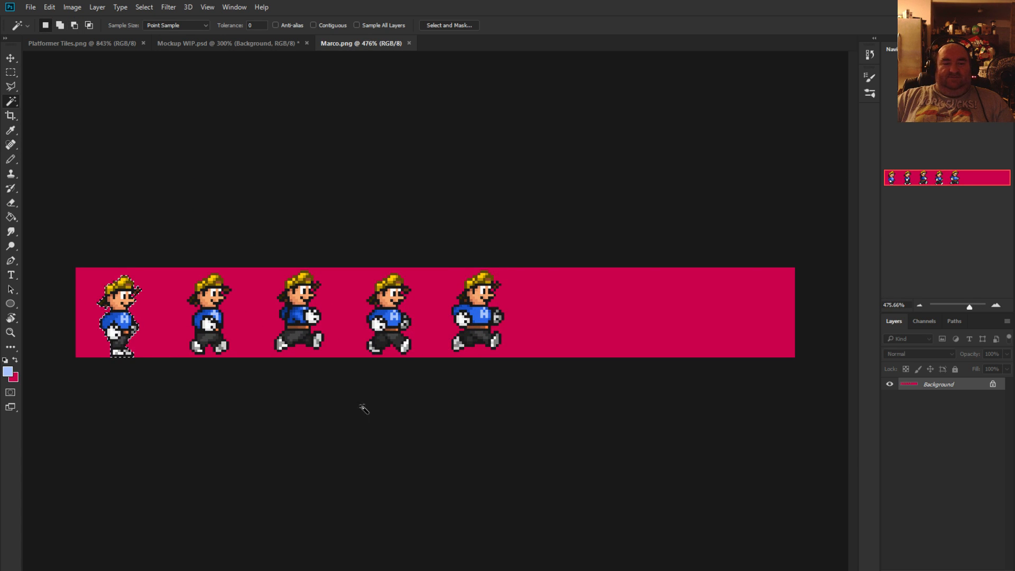
pyautogui.scroll(1, 478, 401)
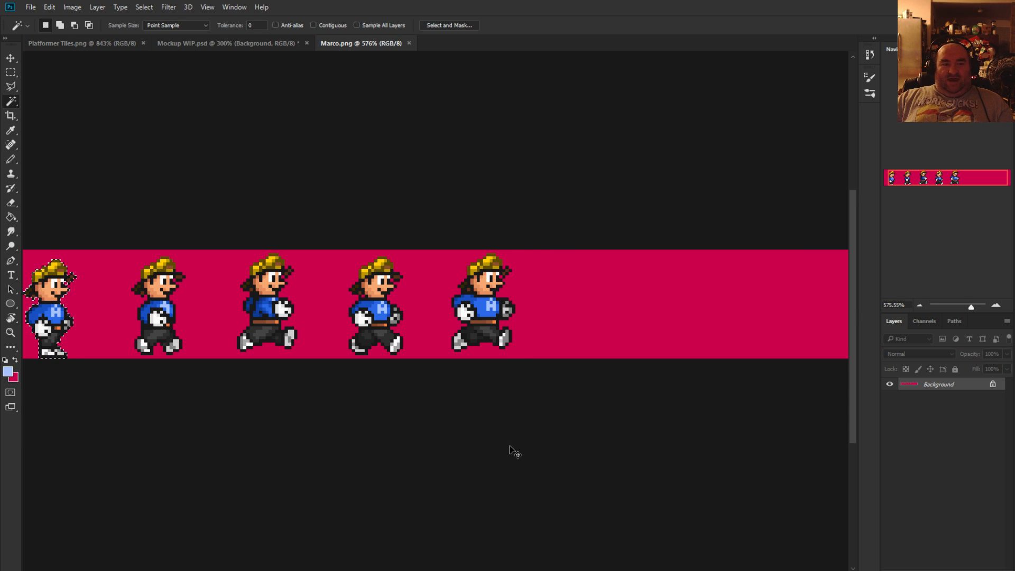
# Duplicate the standing character into the empty space just right of the fifth frame and merge it into the Background
pyautogui.hotkey('ctrl', 'j')
pyautogui.moveTo(55, 309); pyautogui.dragTo(558, 307)
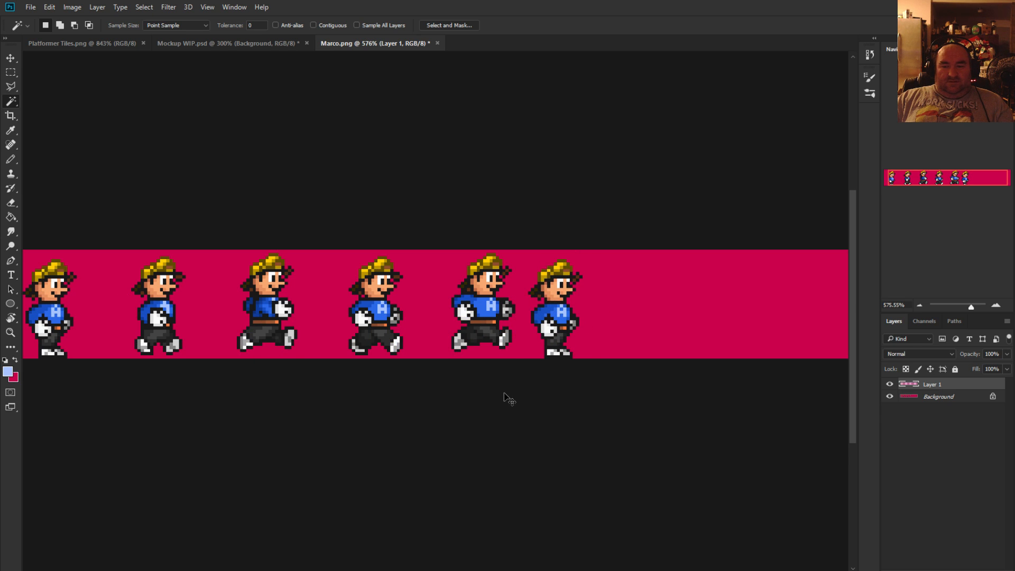
pyautogui.hotkey('ctrl', 'e')
pyautogui.scroll(1, 310, 360)
pyautogui.scroll(-2, 59, 196)
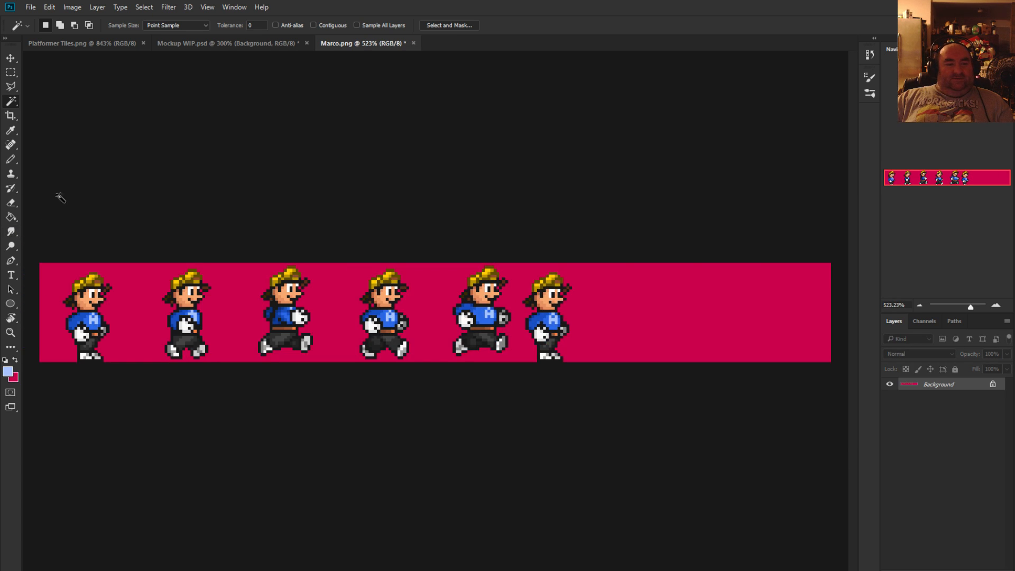
# In Mockup WIP.psd, select the running character alone on Layer 1, without its surroundings, and copy it
pyautogui.click(188, 44)
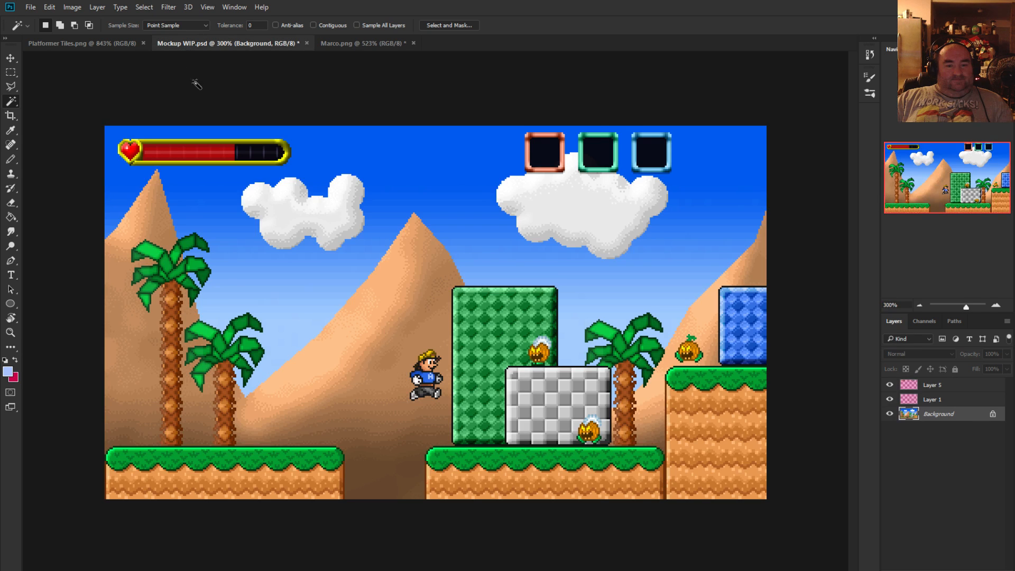
pyautogui.click(11, 72)
pyautogui.click(925, 401)
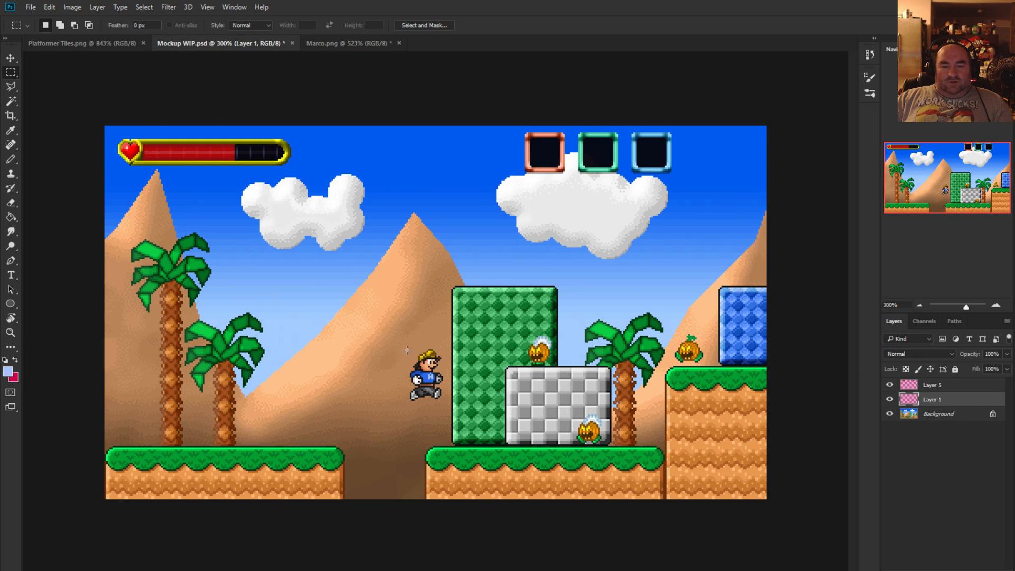
pyautogui.moveTo(407, 322); pyautogui.dragTo(454, 421)
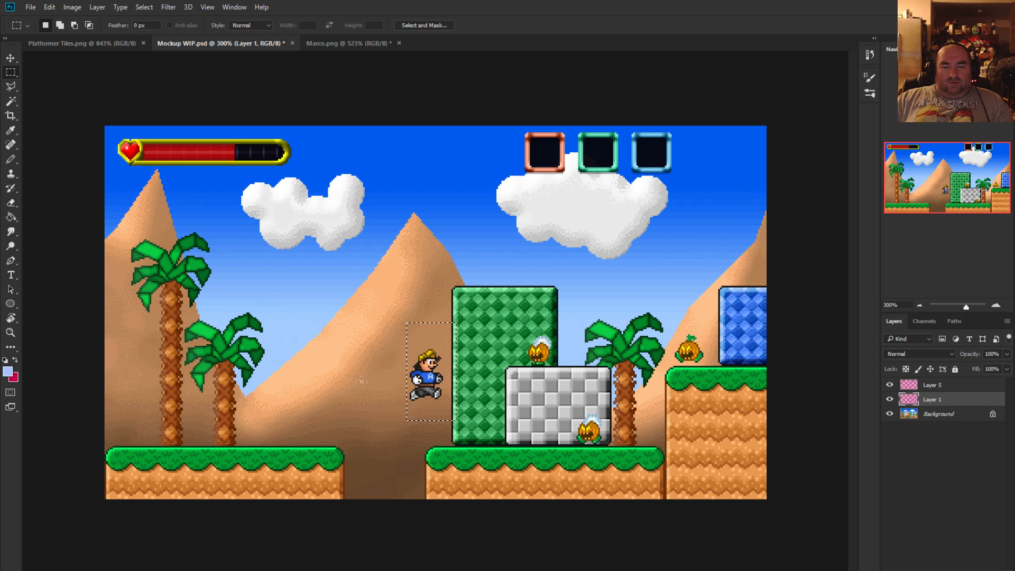
pyautogui.click(12, 101)
pyautogui.keyDown('alt'); pyautogui.click(267, 211); pyautogui.keyUp('alt')
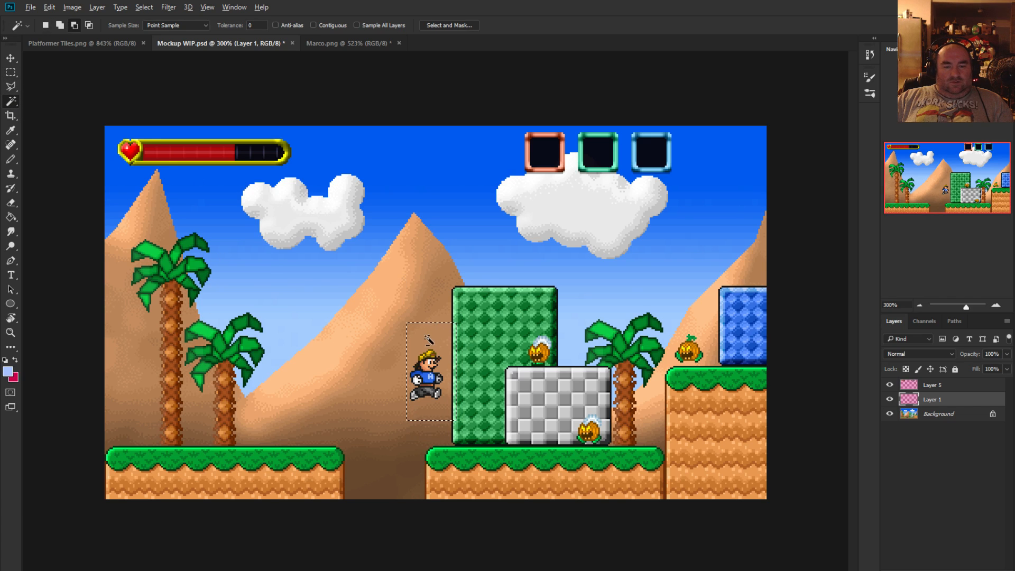
pyautogui.hotkey('ctrl', 'c')
# Paste the mockup character into Marco.png and place it in the empty area right of the duplicated standing character
pyautogui.click(327, 45)
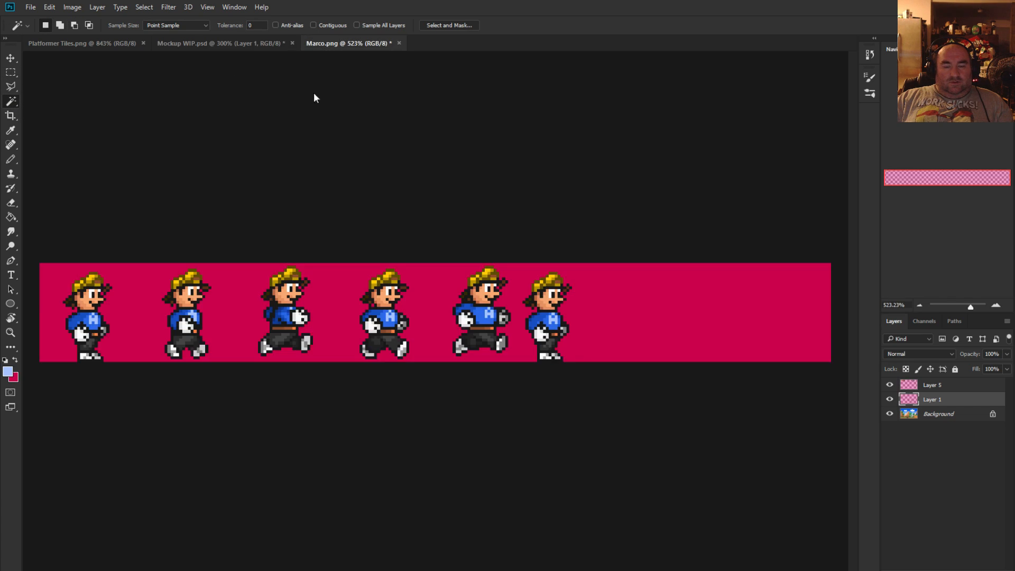
pyautogui.hotkey('ctrl', 'v')
pyautogui.moveTo(443, 324); pyautogui.dragTo(652, 318)
pyautogui.scroll(7, 659, 318)
# Recolor the trousers' three grey shades on the Background frames with the matching greys of the pasted character, using the Paint Bucket
pyautogui.click(11, 217)
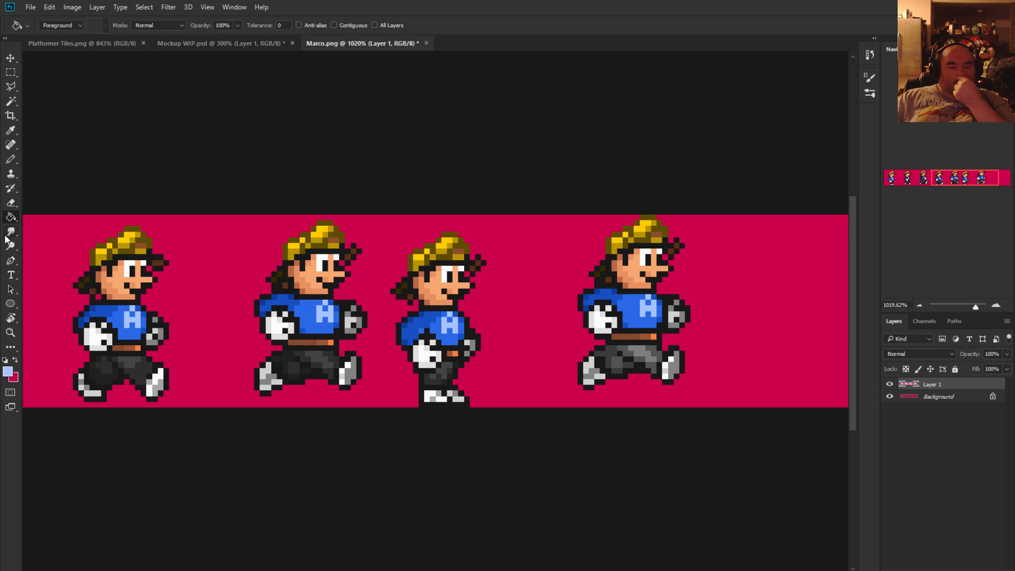
pyautogui.keyDown('alt'); pyautogui.click(642, 347); pyautogui.keyUp('alt')
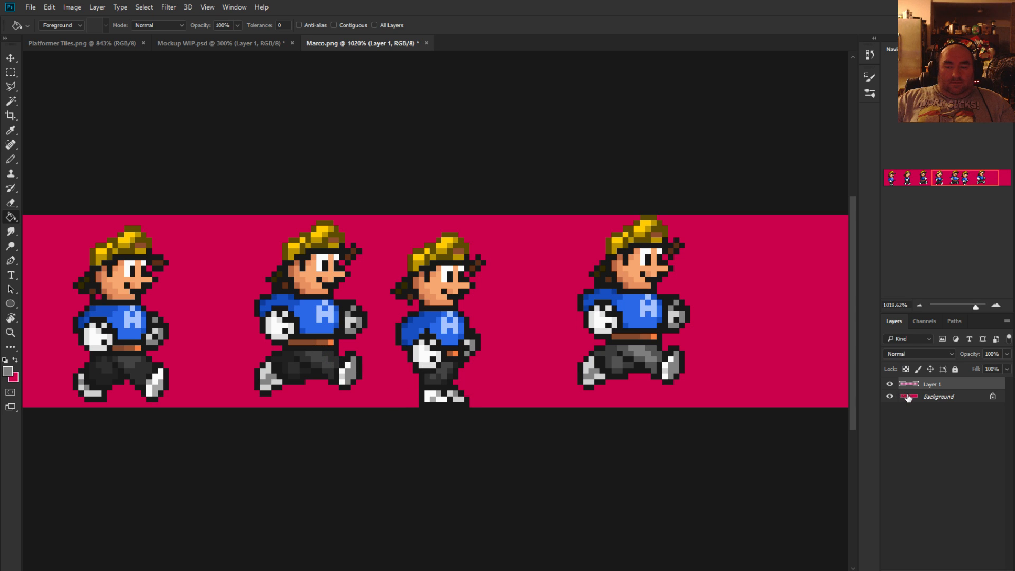
pyautogui.hotkey('alt', '[')
pyautogui.click(313, 361)
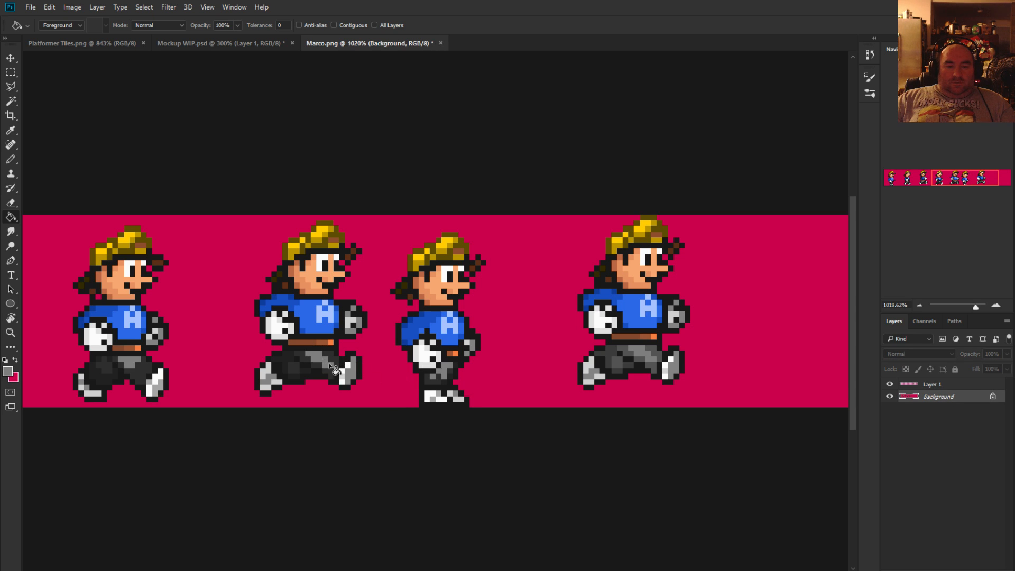
pyautogui.keyDown('alt'); pyautogui.click(628, 347); pyautogui.keyUp('alt')
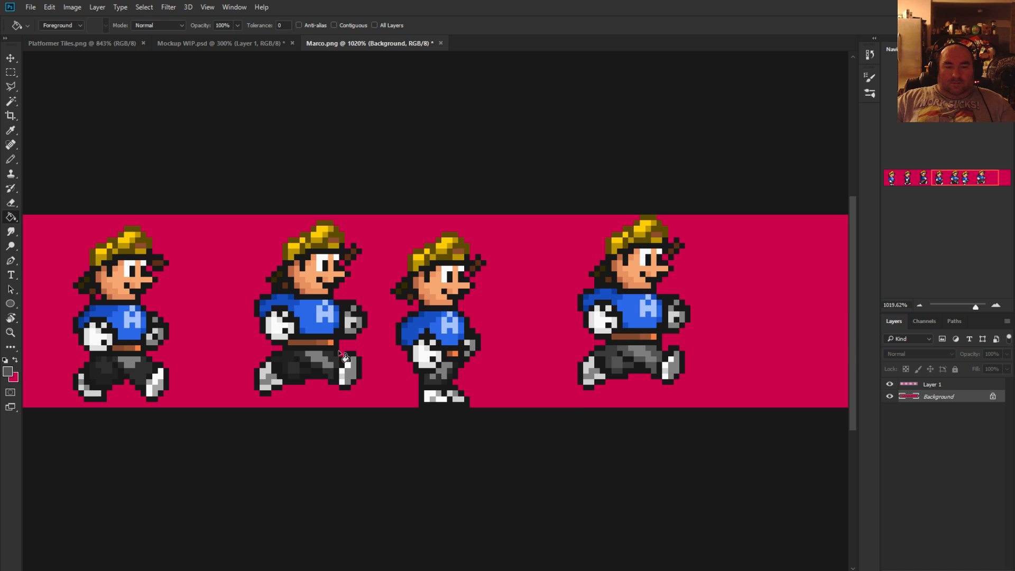
pyautogui.click(307, 363)
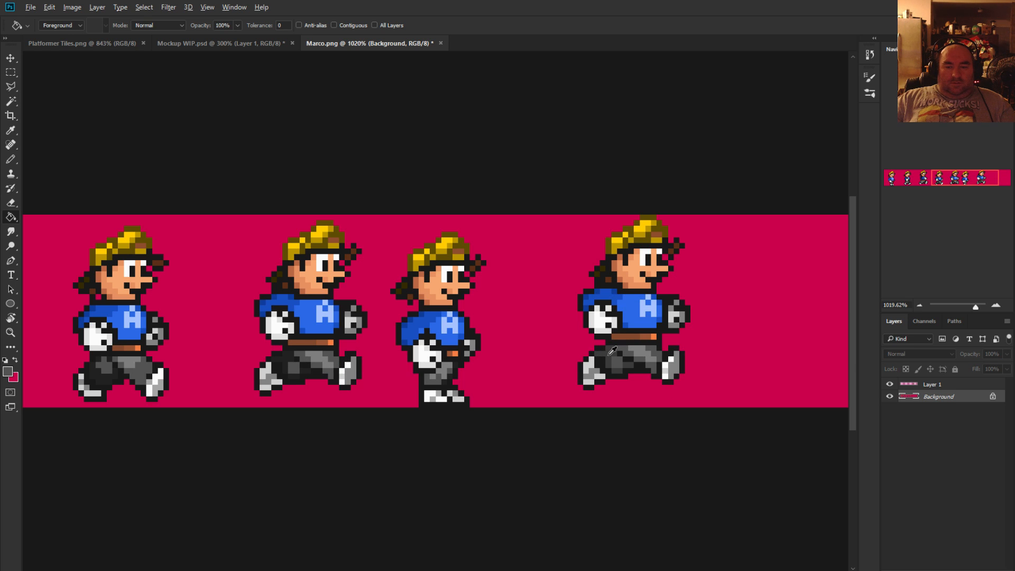
pyautogui.keyDown('alt'); pyautogui.click(611, 351); pyautogui.keyUp('alt')
pyautogui.click(288, 358)
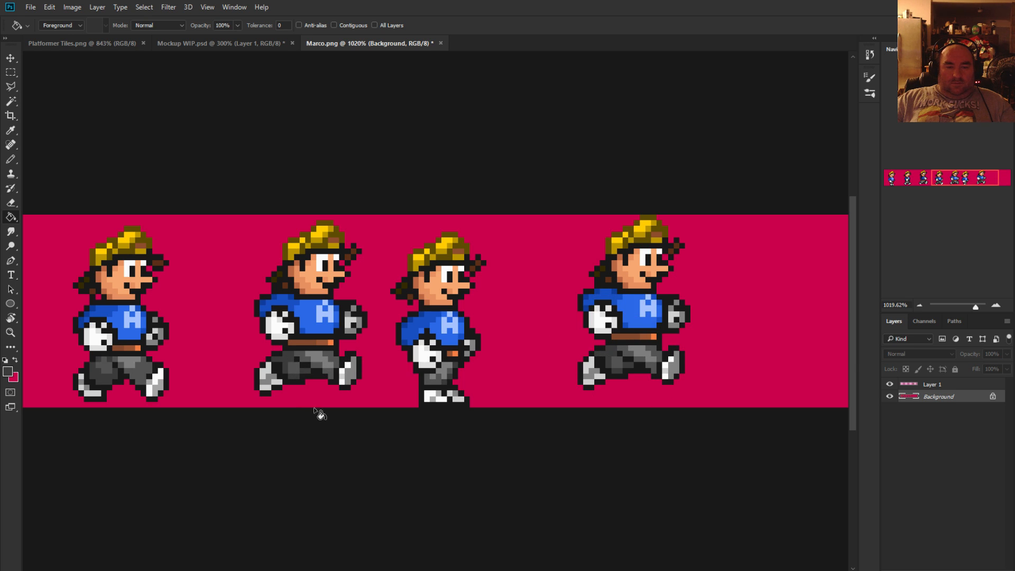
# Compare the recolored trousers across the Background frames with the pasted mockup character's greys
pyautogui.scroll(-4, 475, 380)
pyautogui.scroll(2, 309, 387)
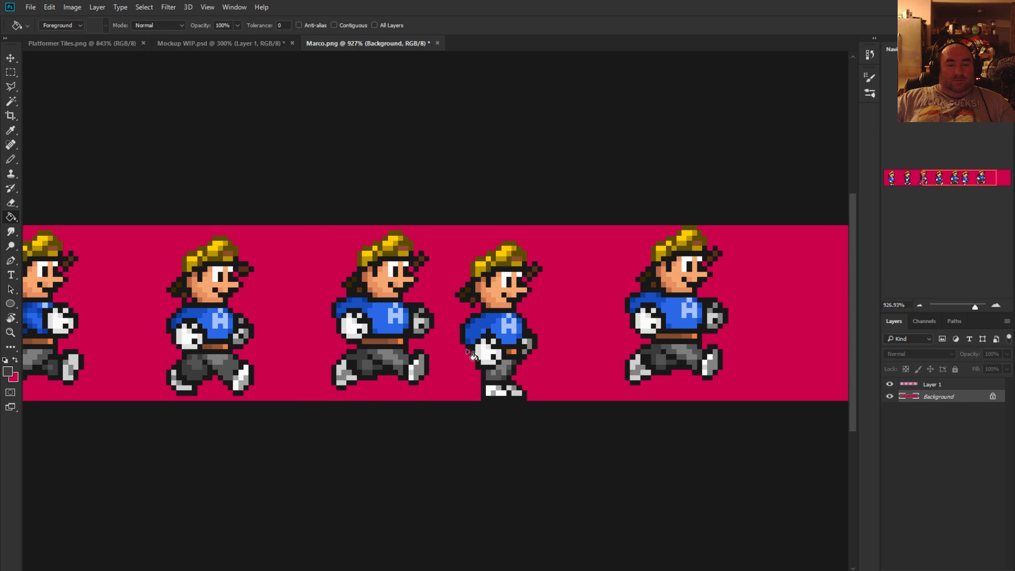
pyautogui.scroll(1, 476, 355)
pyautogui.scroll(2, 496, 332)
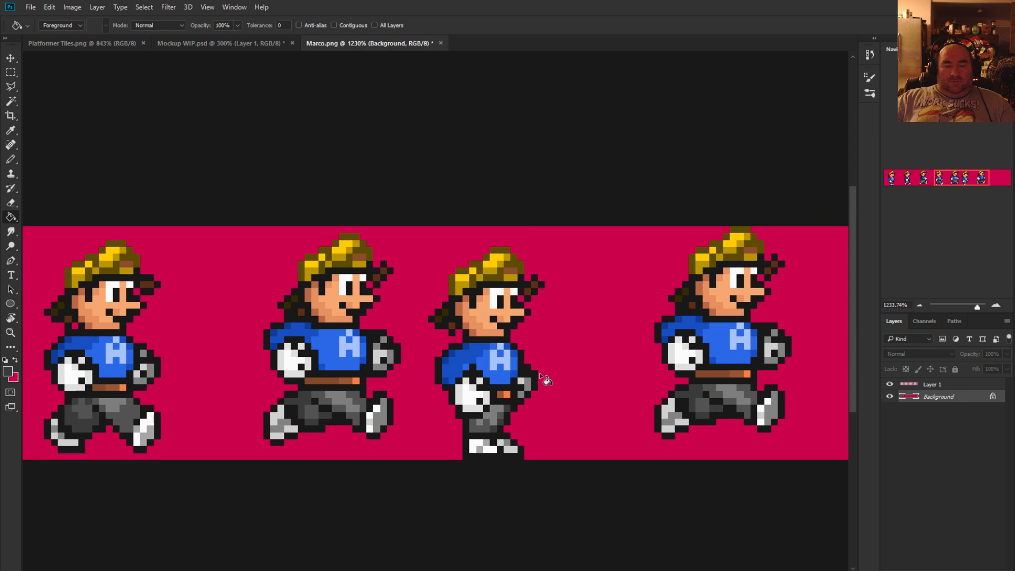
pyautogui.scroll(-3, 540, 373)
pyautogui.scroll(2, 545, 370)
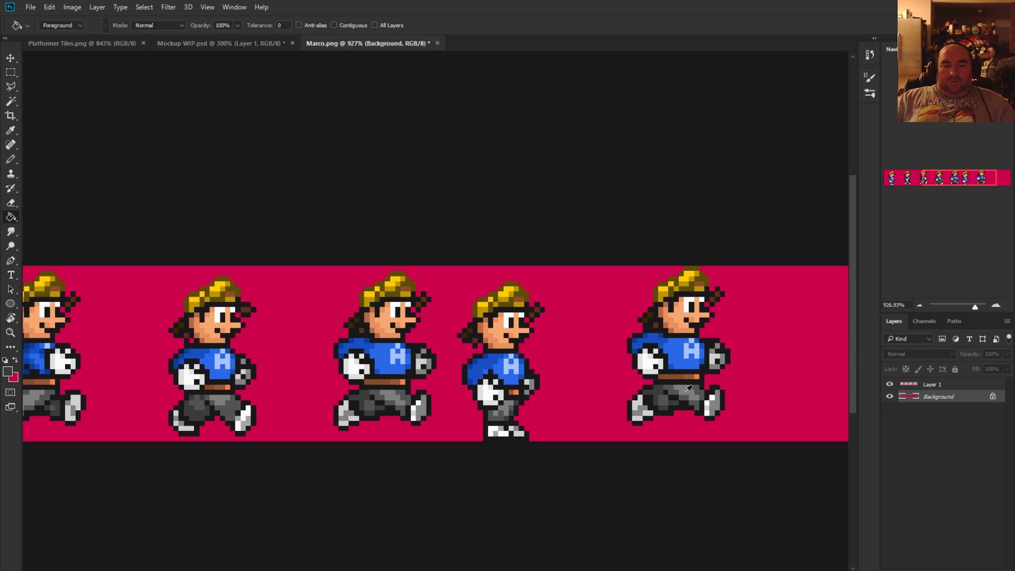
pyautogui.scroll(-2, 550, 371)
pyautogui.scroll(-1, 623, 374)
pyautogui.scroll(1, 605, 386)
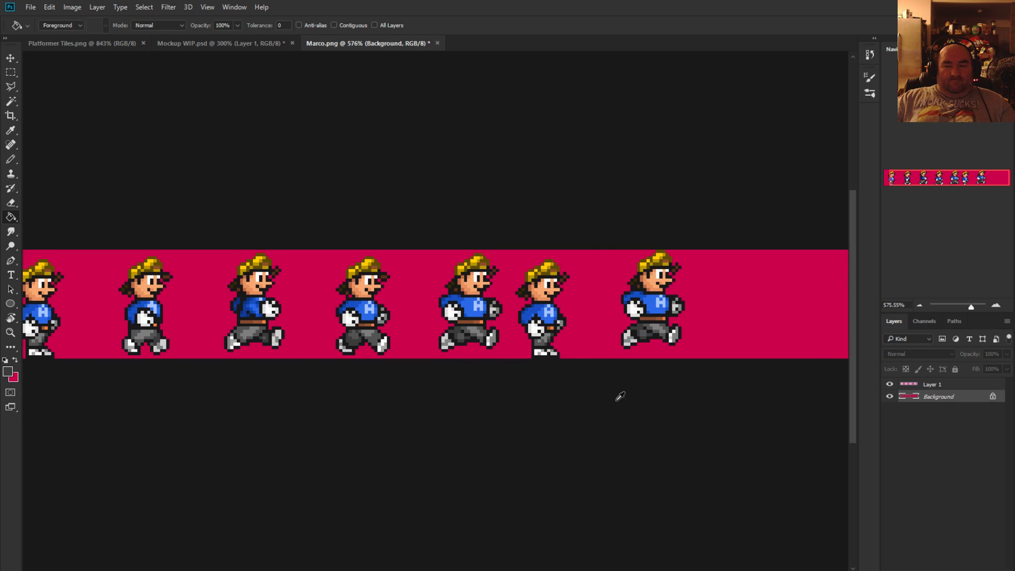
# Remove the pasted mockup character and its layer from Marco.png, and save the file
pyautogui.click(929, 386)
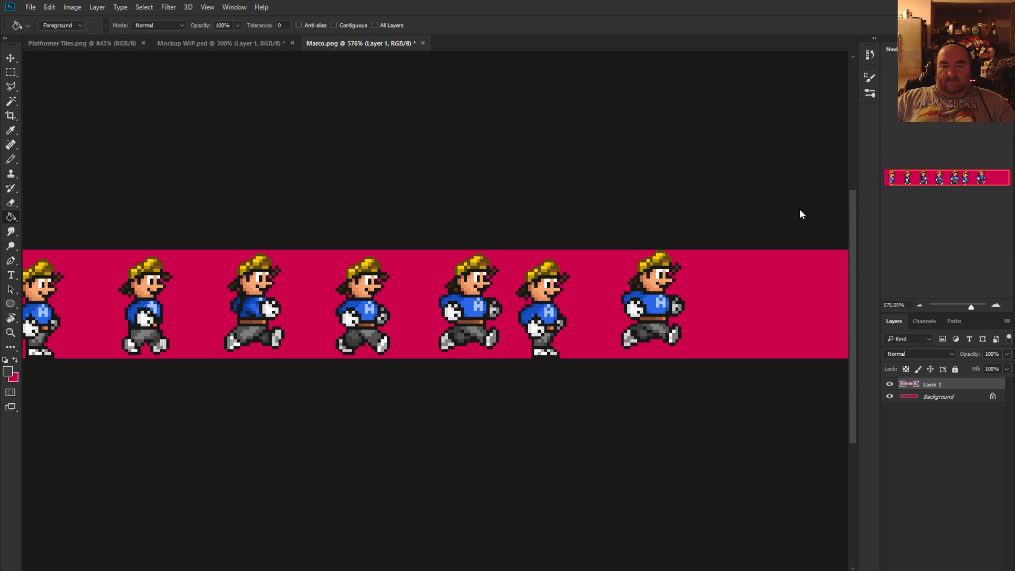
pyautogui.hotkey('ctrl', 'z')
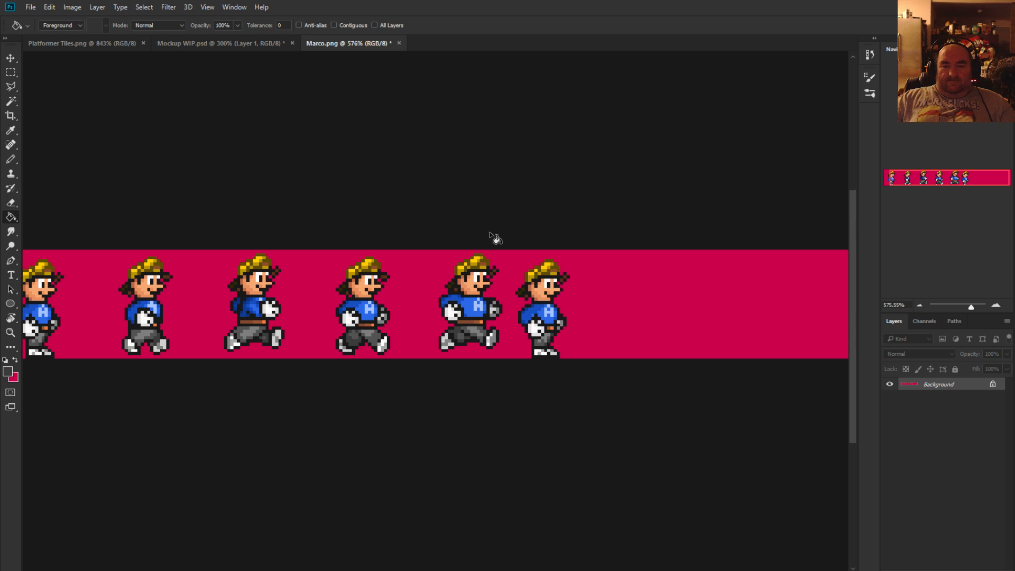
# Select the duplicated standing character across the strip's full height and shift it right to match the spacing of the other frames
pyautogui.click(11, 72)
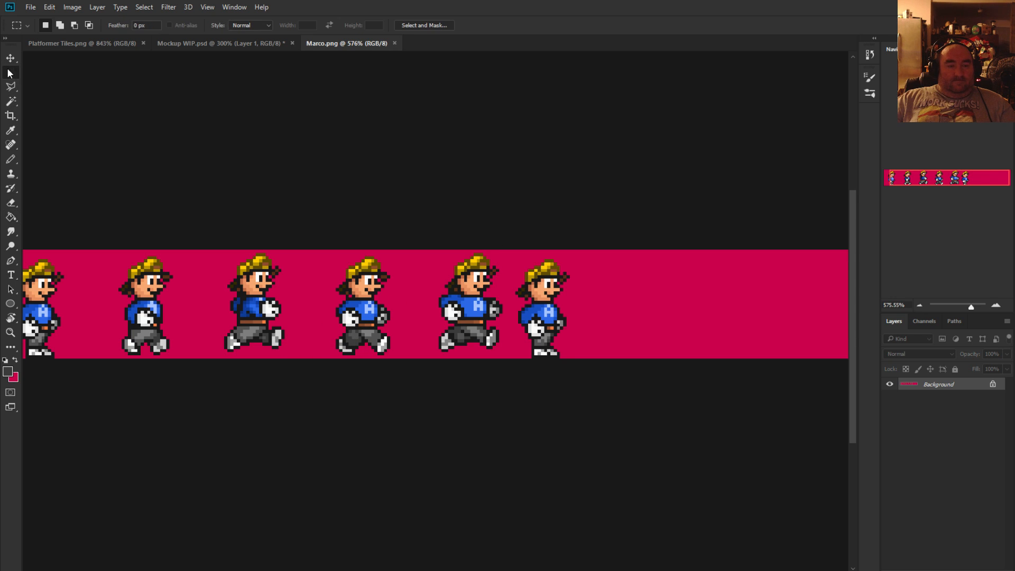
pyautogui.scroll(3, 644, 281)
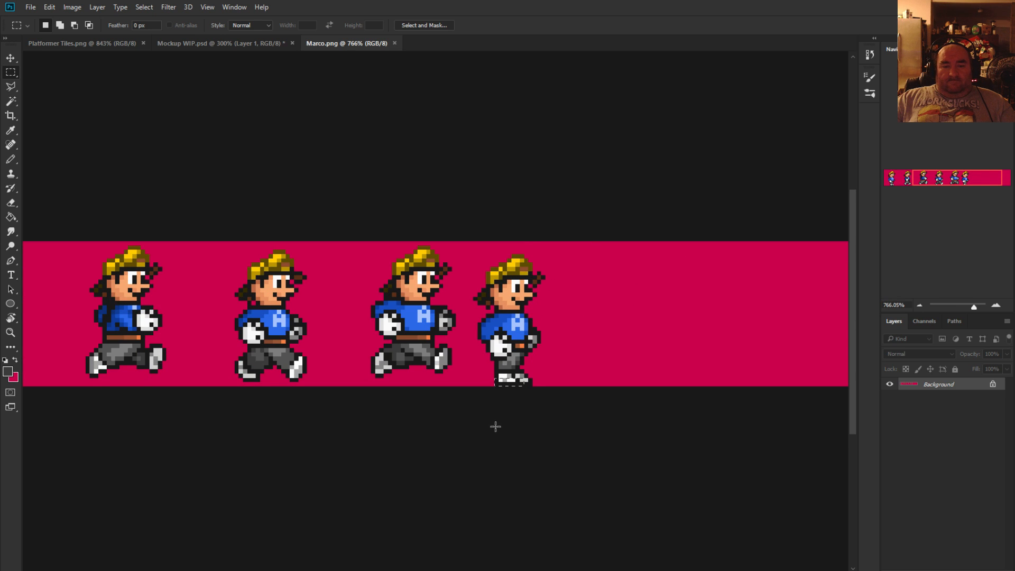
pyautogui.moveTo(525, 388); pyautogui.dragTo(465, 253)
pyautogui.moveTo(471, 210); pyautogui.dragTo(571, 430)
pyautogui.hotkey('ctrl', 'shift', 'Right')
pyautogui.hotkey('ctrl', 'shift', 'Right')
pyautogui.hotkey('ctrl', 'shift', 'Left')
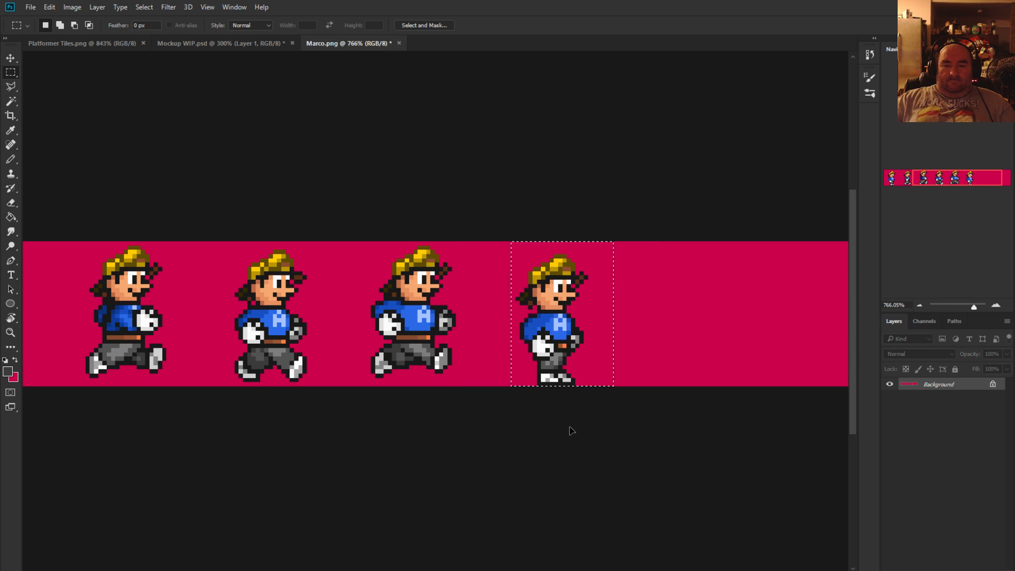
pyautogui.click(786, 356)
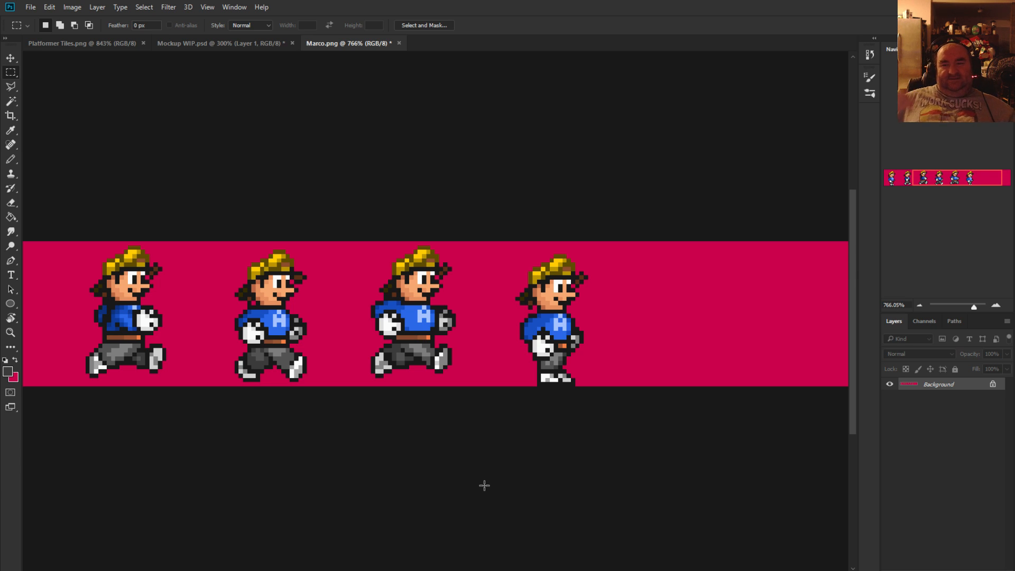
# Check the spacing of the six frames and examine the last standing pose beside the running frame
pyautogui.scroll(-3, 487, 447)
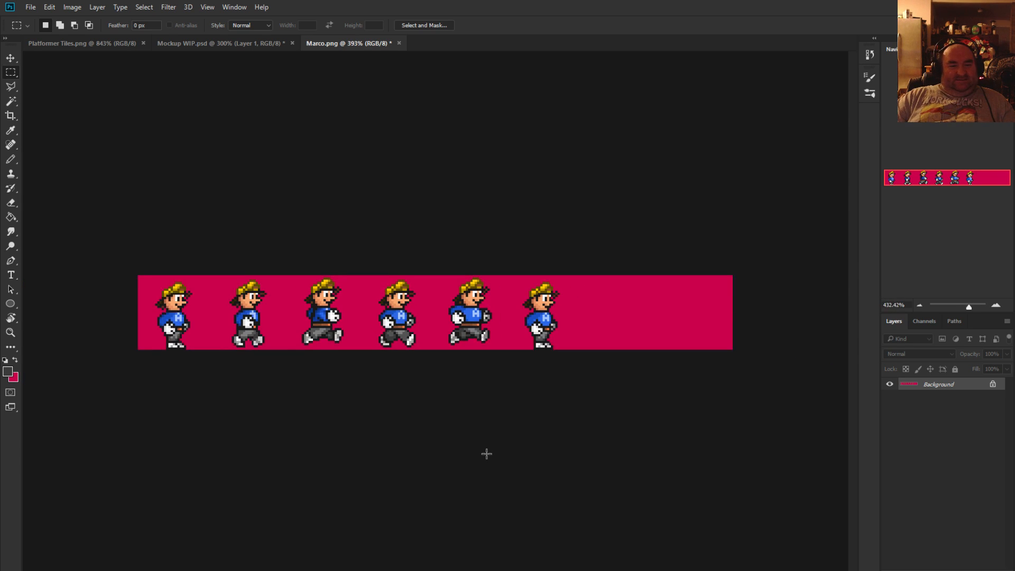
pyautogui.scroll(2, 487, 455)
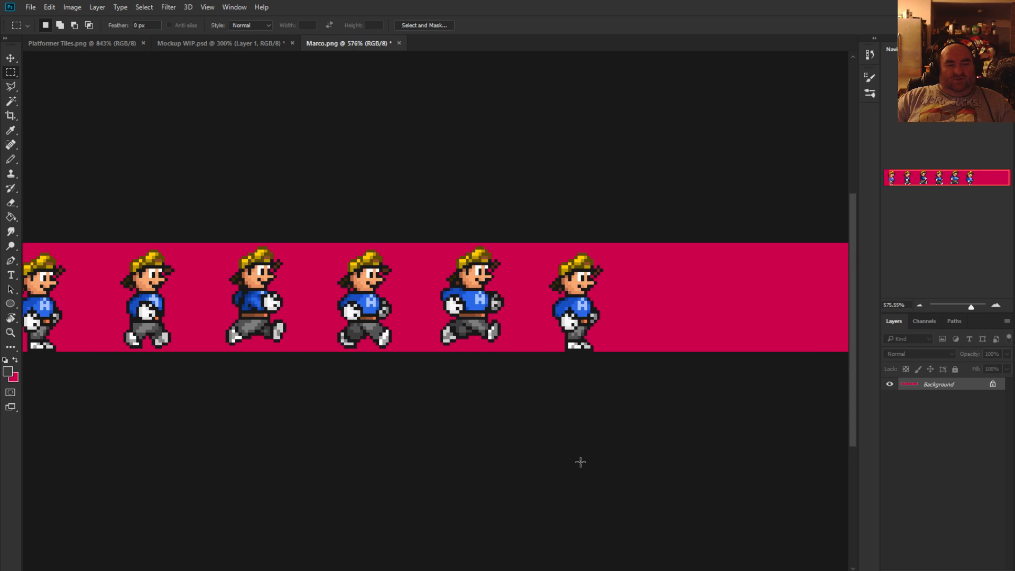
pyautogui.scroll(-1, 595, 402)
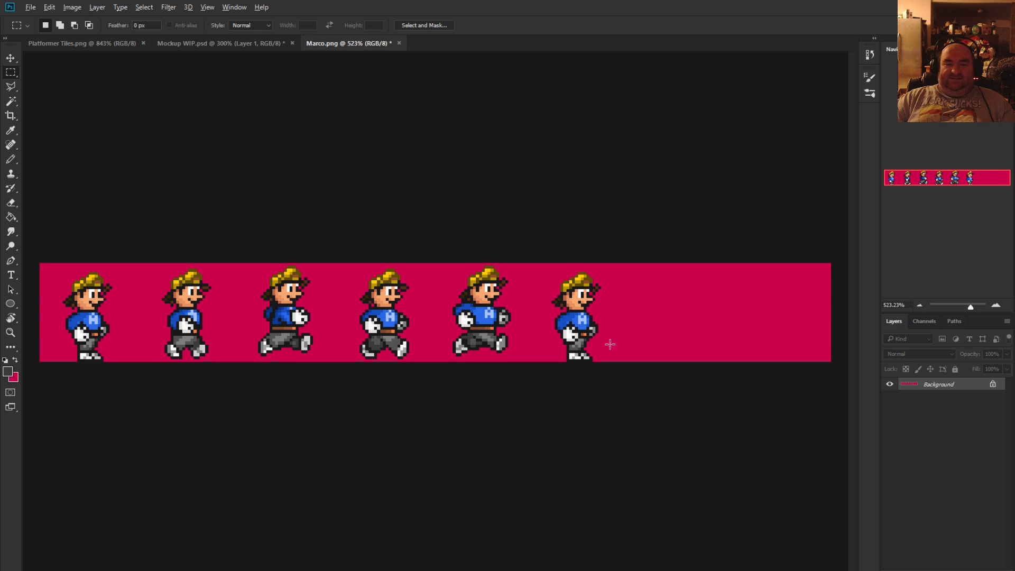
pyautogui.scroll(2, 603, 346)
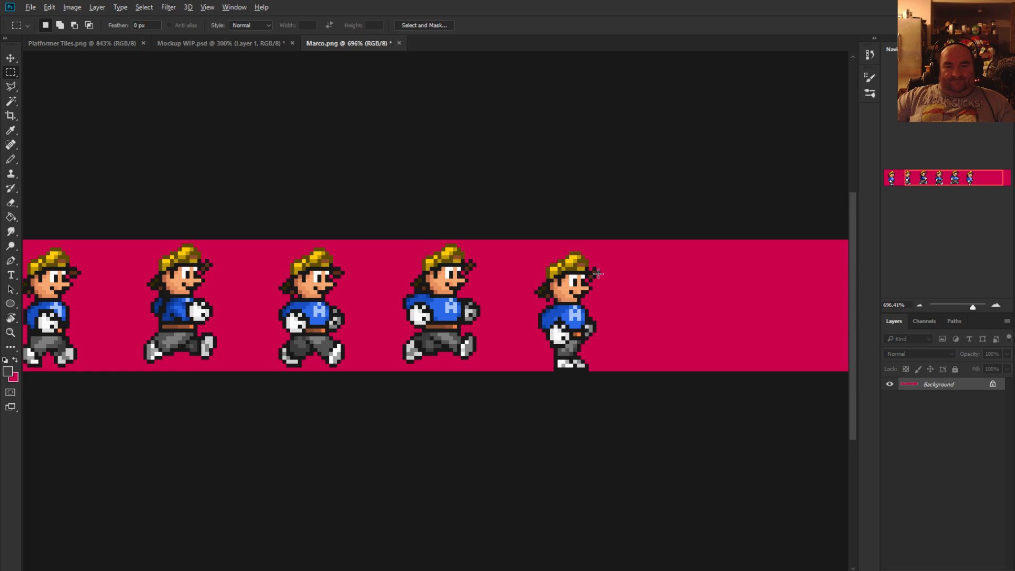
pyautogui.scroll(5, 598, 273)
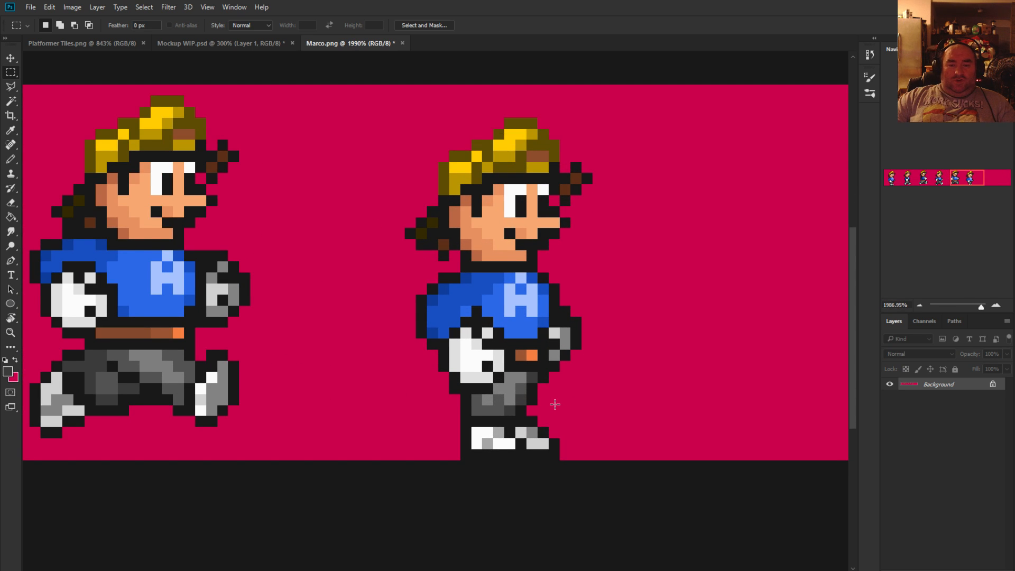
pyautogui.scroll(-2, 555, 404)
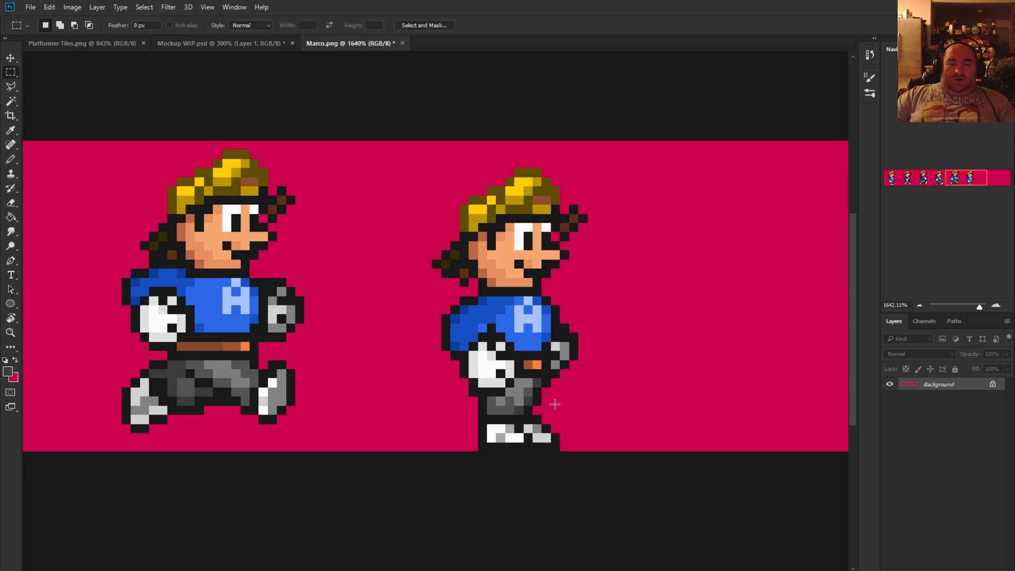
pyautogui.scroll(1, 511, 405)
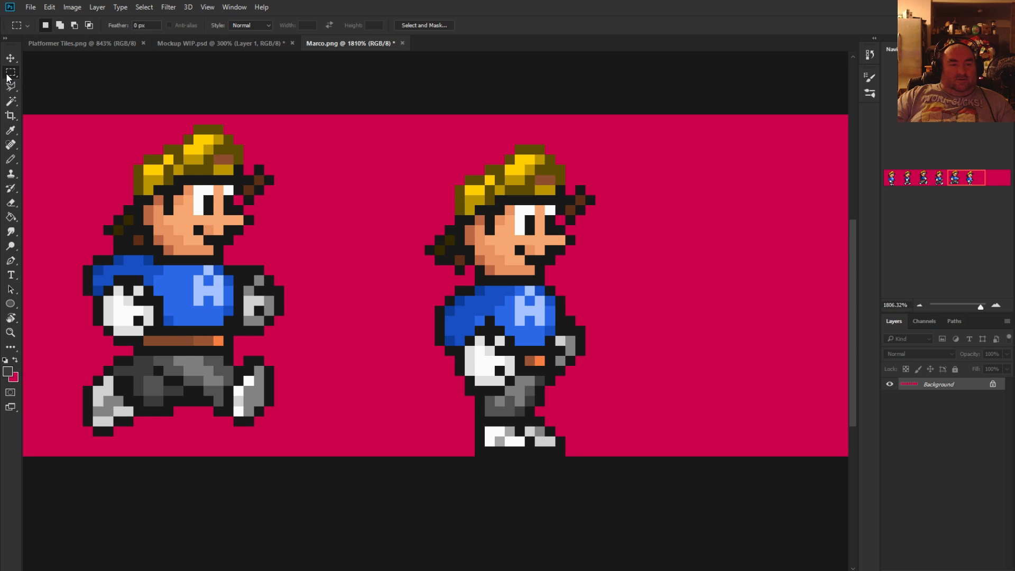
# Select the standing character's near white glove in the sixth frame, move it backward away from the body, and deselect it
pyautogui.scroll(2, 497, 299)
pyautogui.moveTo(466, 339); pyautogui.dragTo(453, 401)
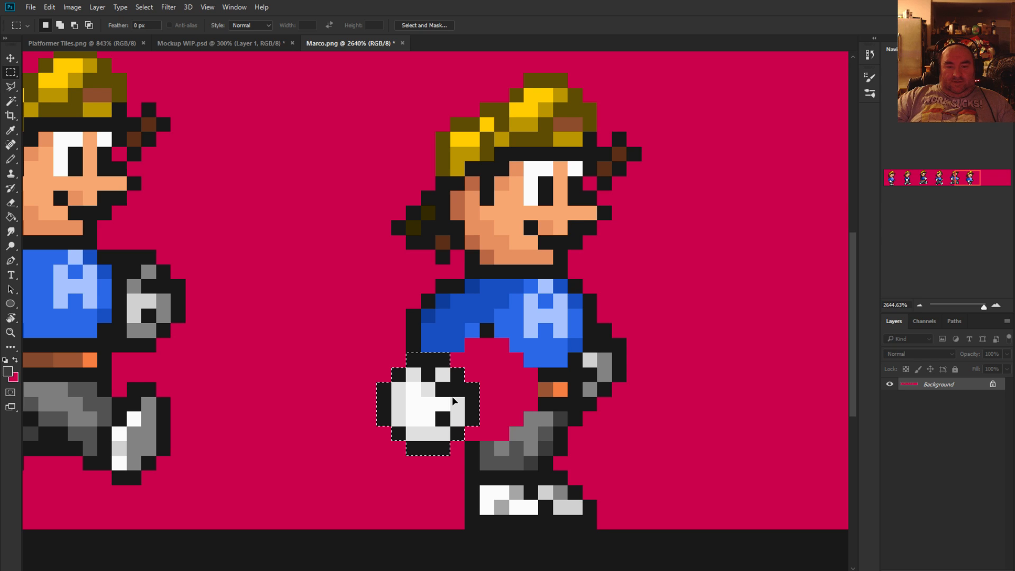
pyautogui.hotkey('ctrl', 'Left')
pyautogui.hotkey('ctrl', 'Up')
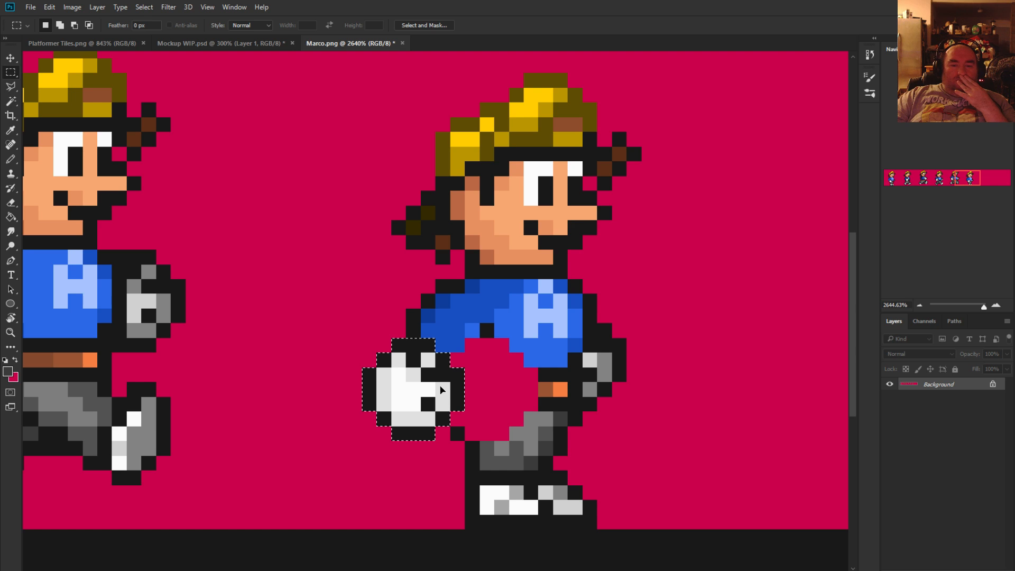
pyautogui.moveTo(441, 390); pyautogui.dragTo(423, 388)
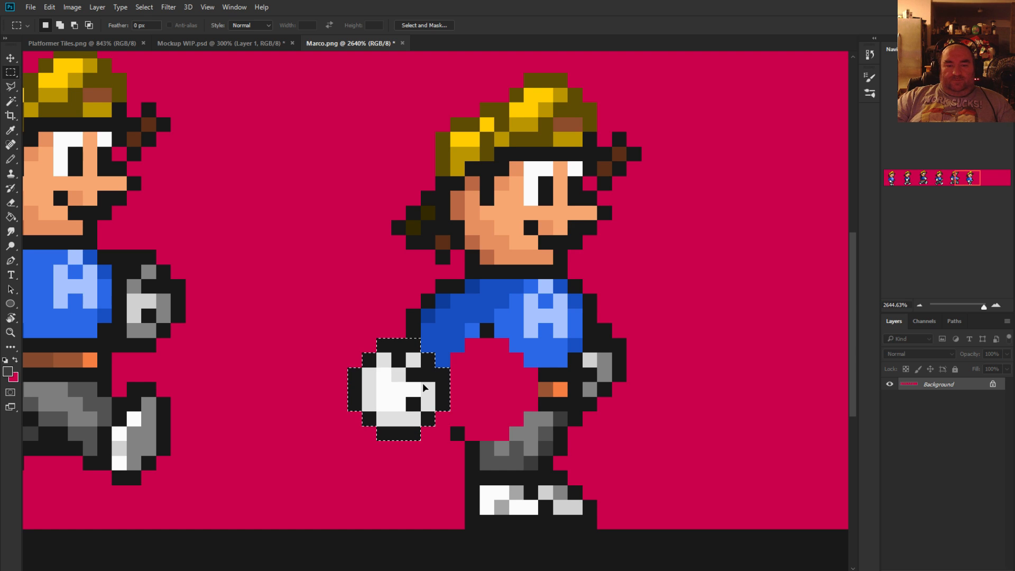
pyautogui.hotkey('ctrl', 'd')
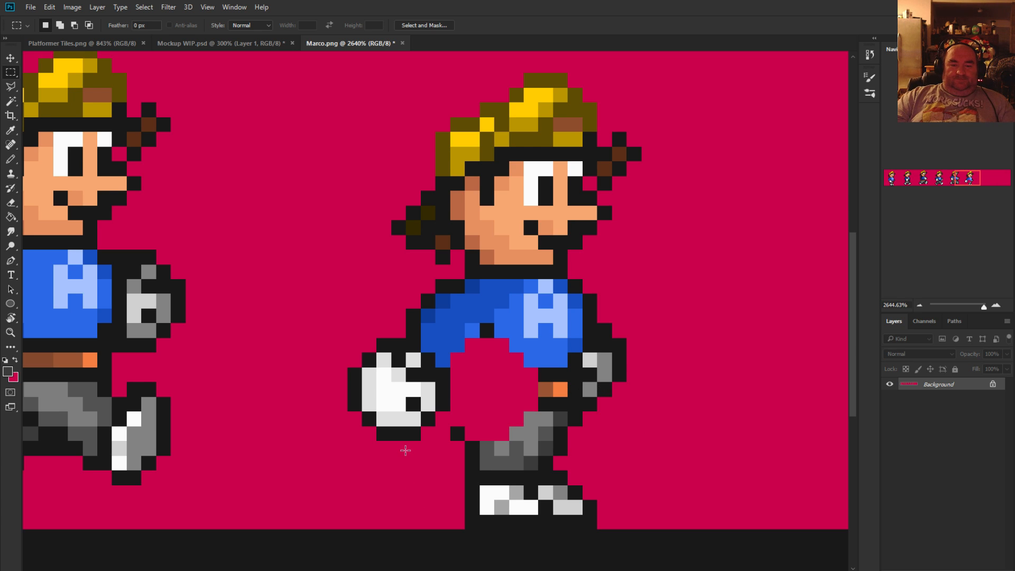
pyautogui.click(11, 159)
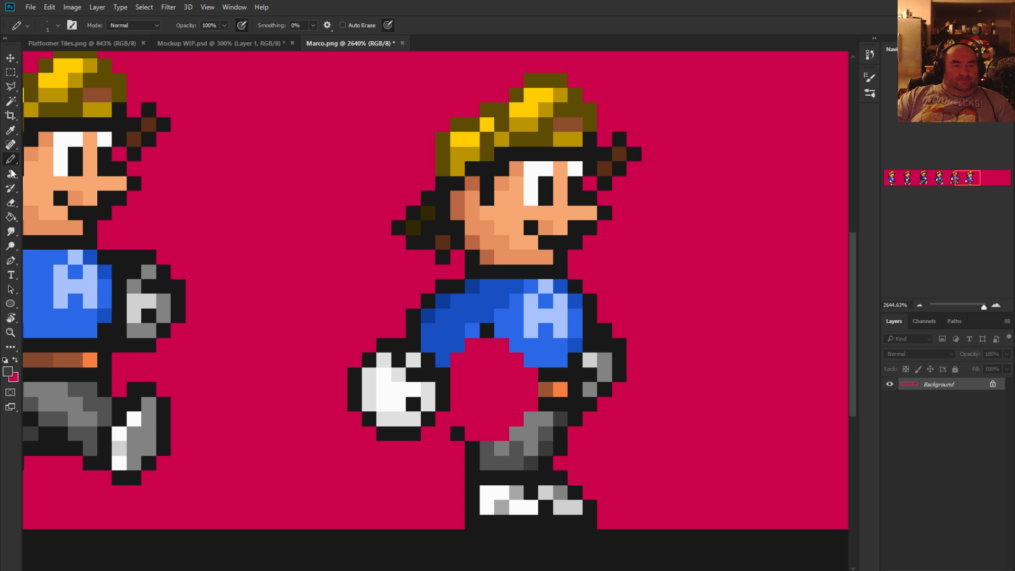
pyautogui.keyDown('alt'); pyautogui.click(642, 392); pyautogui.keyUp('alt')
pyautogui.moveTo(592, 392); pyautogui.dragTo(577, 354)
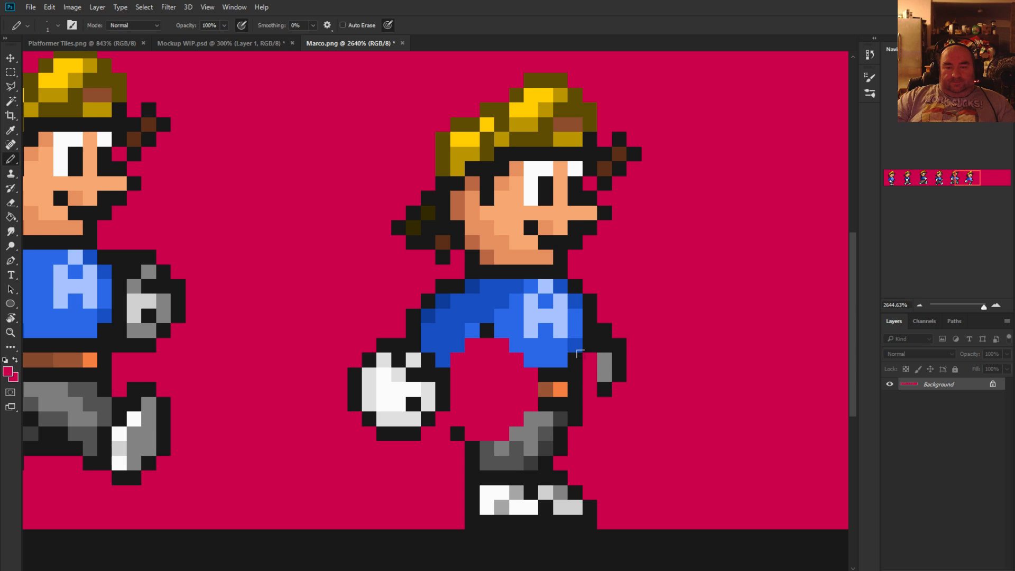
pyautogui.hotkey('ctrl', 'z')
pyautogui.hotkey('ctrl', 'z')
pyautogui.hotkey('ctrl', 'z')
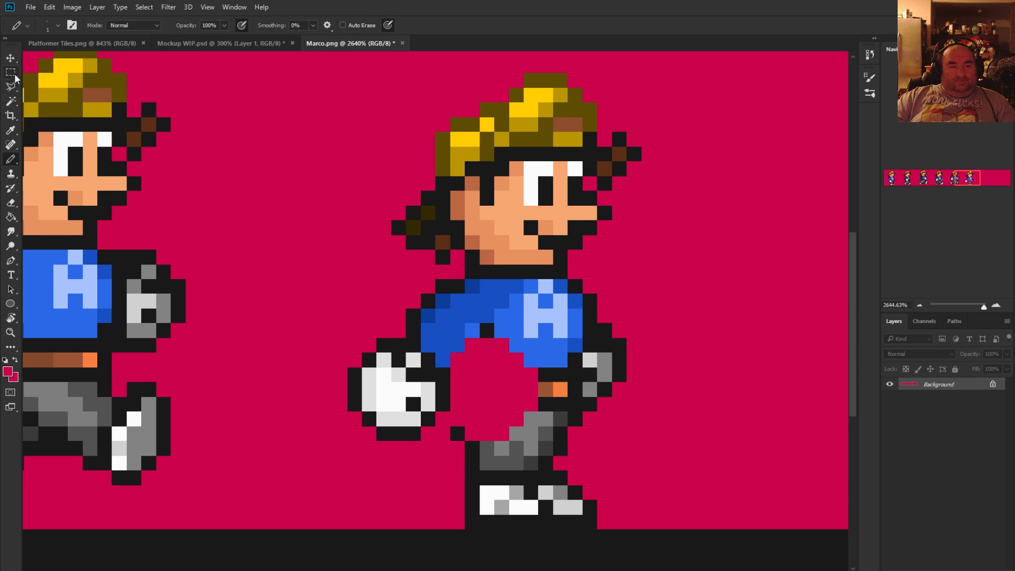
# Select the moved white glove and place a copy of it on a new layer in front of the character's chest
pyautogui.click(11, 72)
pyautogui.moveTo(379, 341); pyautogui.dragTo(360, 378)
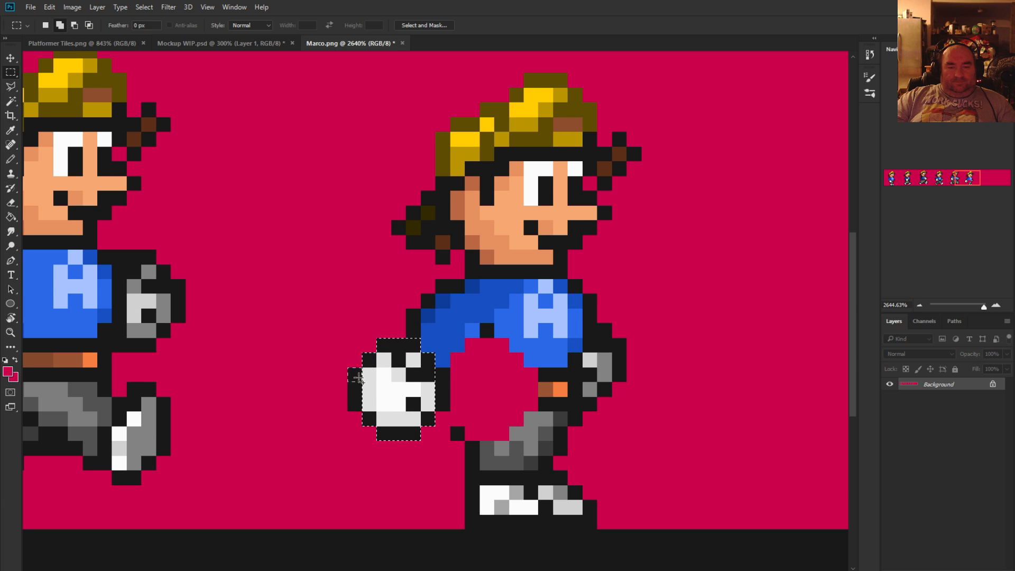
pyautogui.moveTo(450, 412); pyautogui.dragTo(701, 275)
pyautogui.hotkey('ctrl', 'j')
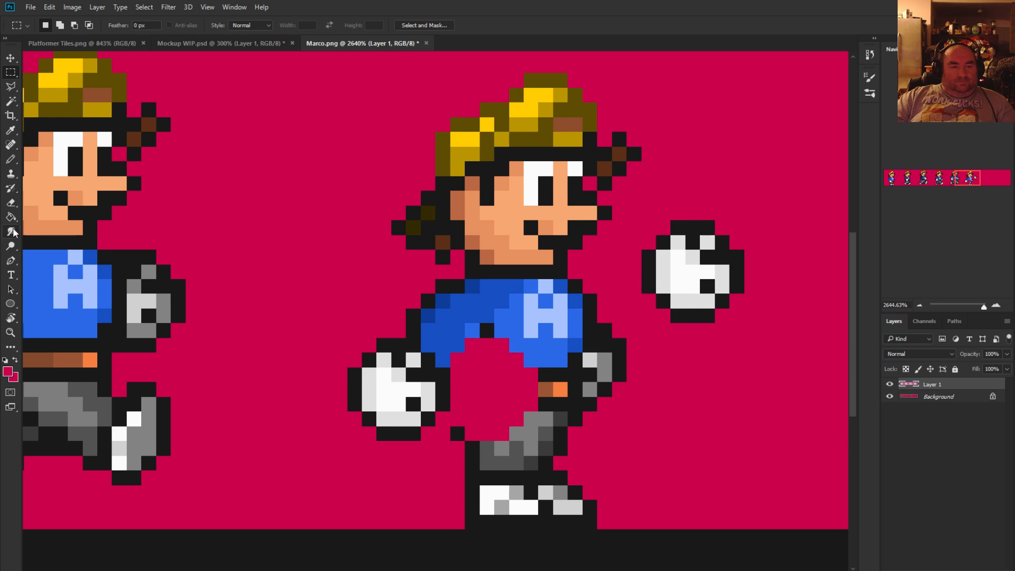
# Recolor the copied glove with the two darker greys of the character's far hand, using the Paint Bucket
pyautogui.click(10, 217)
pyautogui.keyDown('alt'); pyautogui.click(601, 365); pyautogui.keyUp('alt')
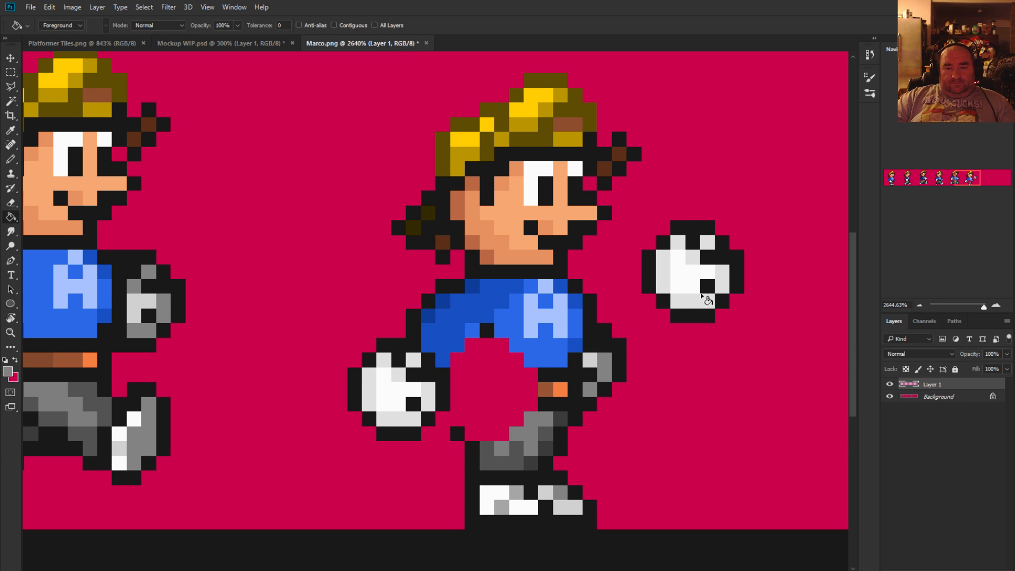
pyautogui.click(704, 297)
pyautogui.keyDown('alt'); pyautogui.click(593, 359); pyautogui.keyUp('alt')
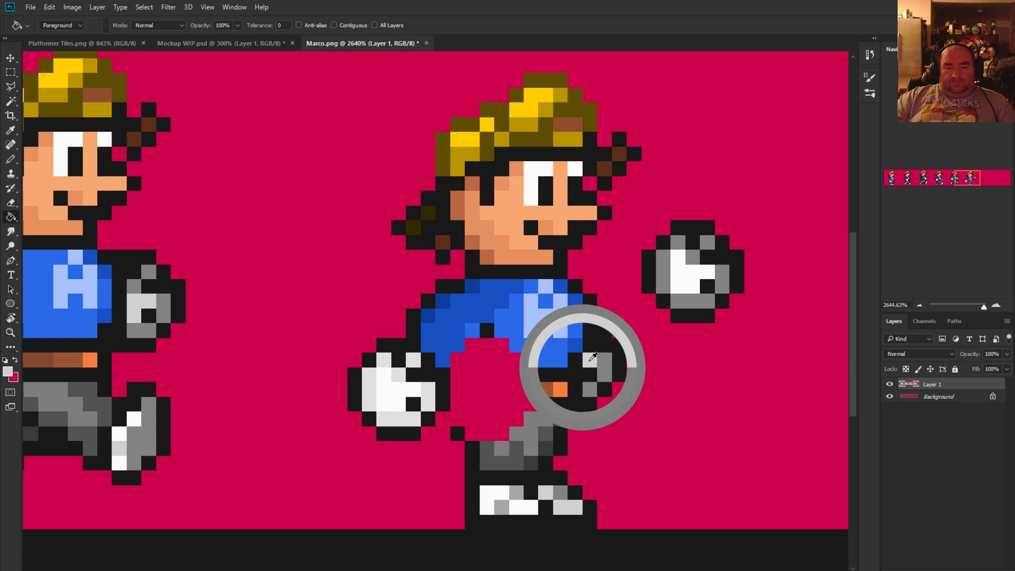
pyautogui.click(683, 290)
# Paint over the sixth frame's old far hand with the pink background color, using the Pencil
pyautogui.scroll(-2, 534, 388)
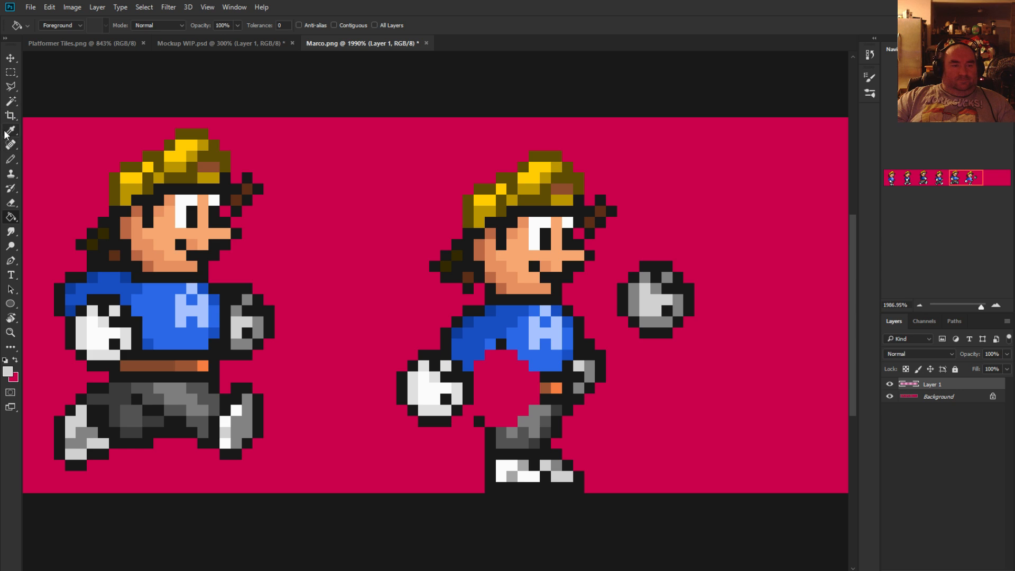
pyautogui.click(10, 159)
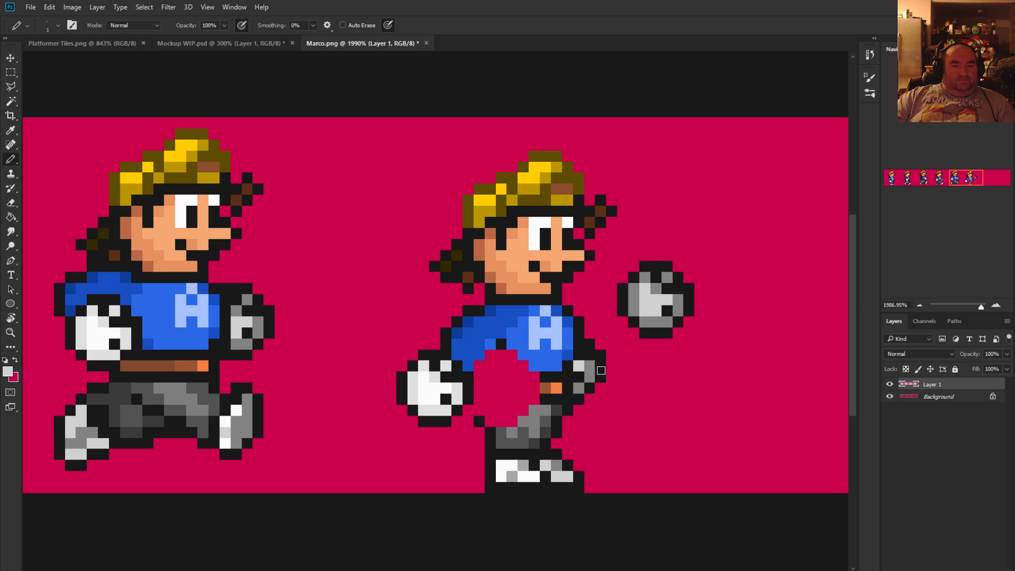
pyautogui.keyDown('alt'); pyautogui.click(637, 413); pyautogui.keyUp('alt')
pyautogui.moveTo(578, 366)
pyautogui.mouseDown()
pyautogui.moveTo(576, 389)
pyautogui.moveTo(589, 387)
pyautogui.moveTo(588, 343)
pyautogui.moveTo(602, 379)
pyautogui.mouseUp()
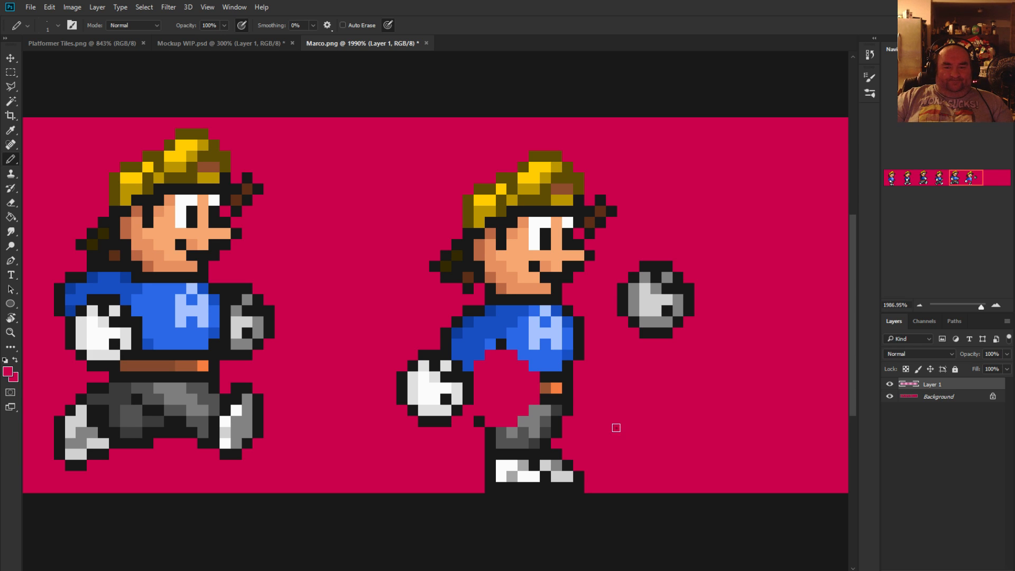
# Select the sixth frame's near shoe on the Background layer and move it backward, away from the other shoe
pyautogui.scroll(2, 507, 450)
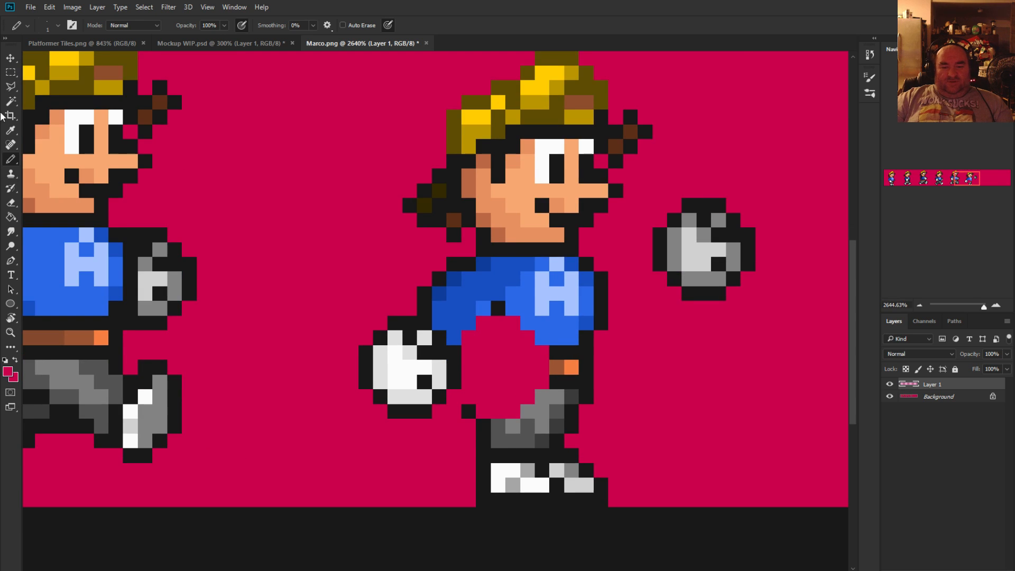
pyautogui.click(9, 74)
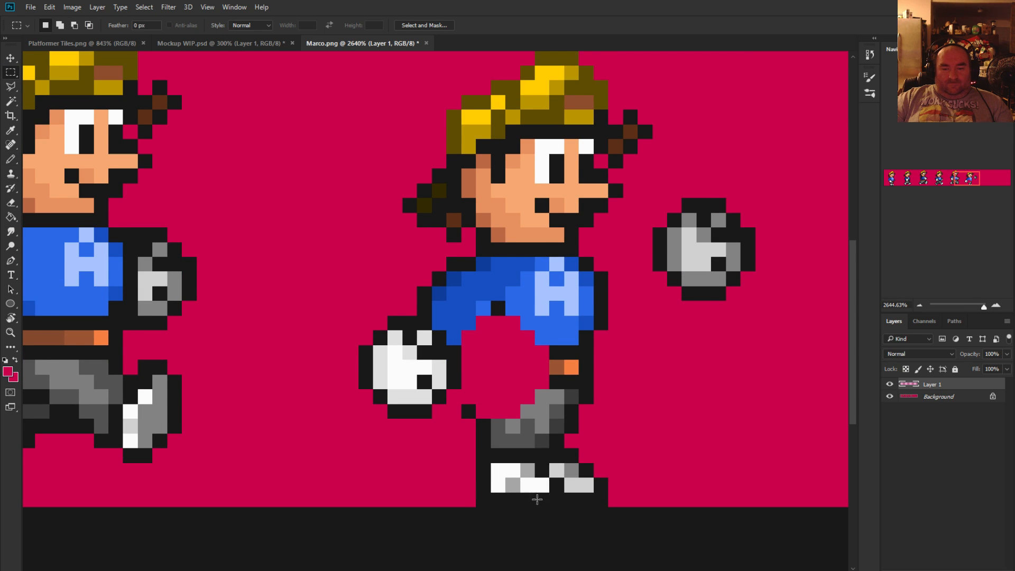
pyautogui.moveTo(478, 450); pyautogui.dragTo(560, 503)
pyautogui.click(945, 398)
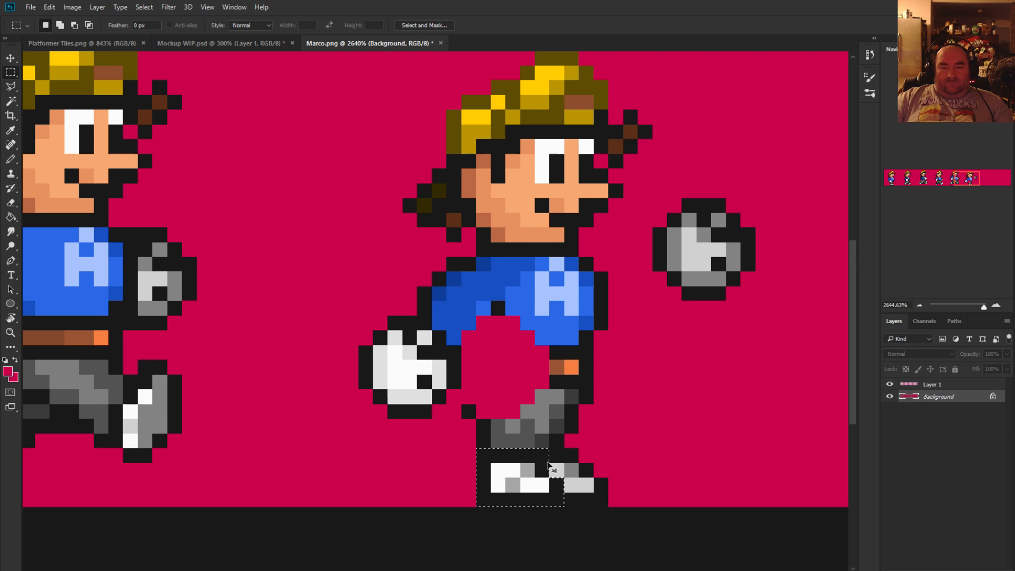
pyautogui.moveTo(548, 465); pyautogui.dragTo(434, 480)
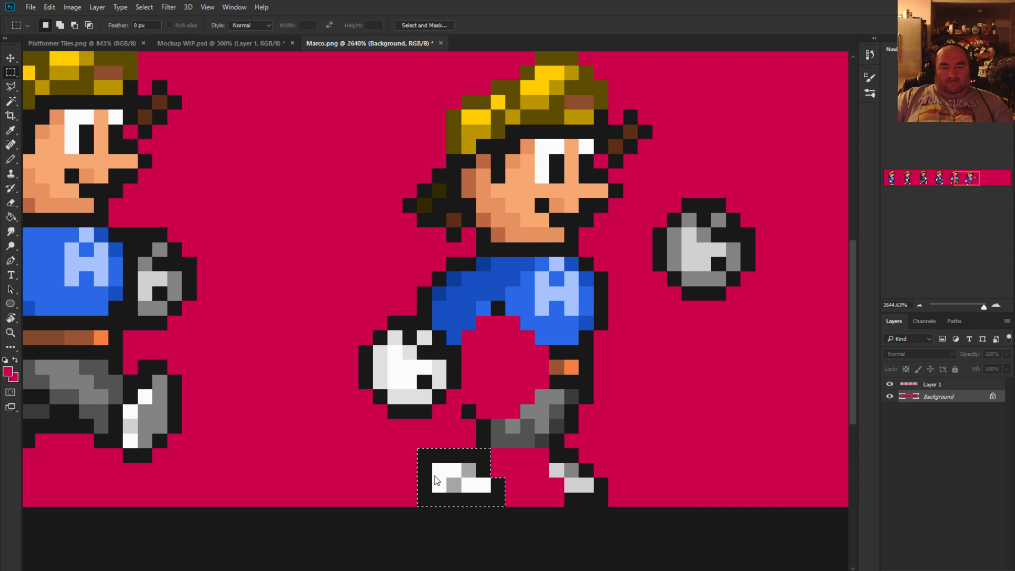
# Flip the sixth frame's selected near shoe horizontally and shift it two pixels backward
pyautogui.hotkey('ctrl', 't')
pyautogui.rightClick(458, 454)
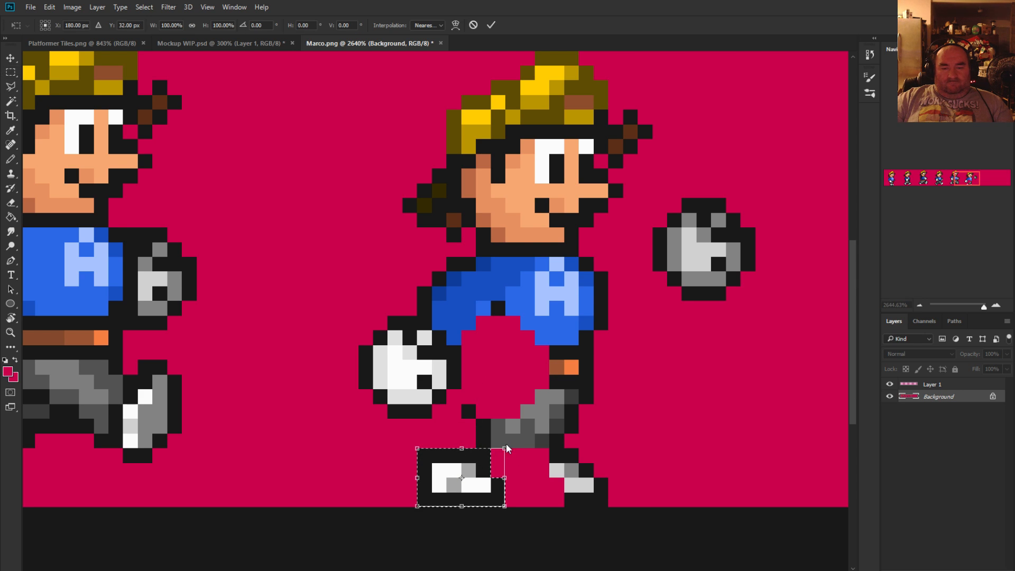
pyautogui.click(497, 437)
pyautogui.press('Return')
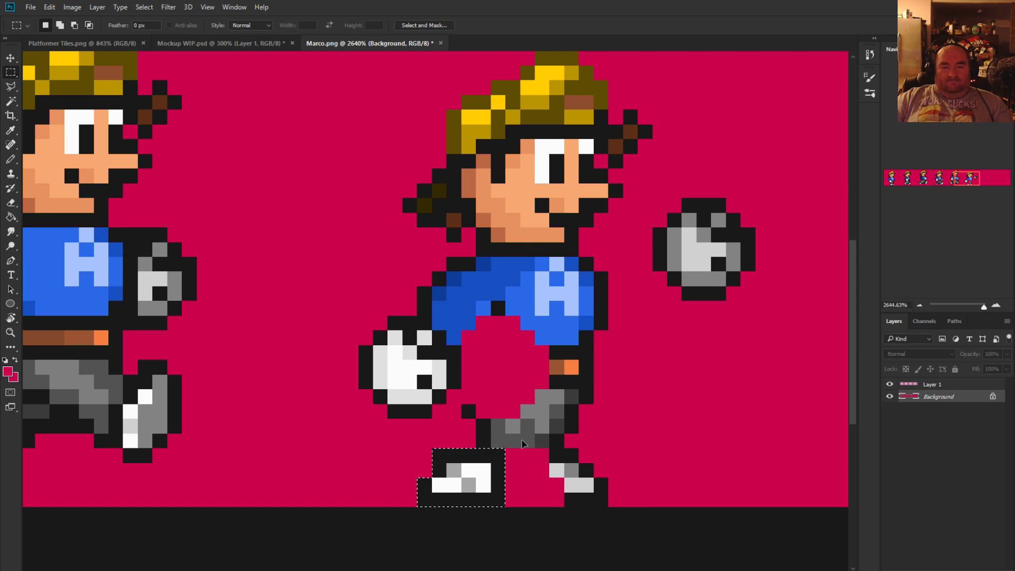
pyautogui.hotkey('ctrl', 'Left')
pyautogui.hotkey('ctrl', 'Left')
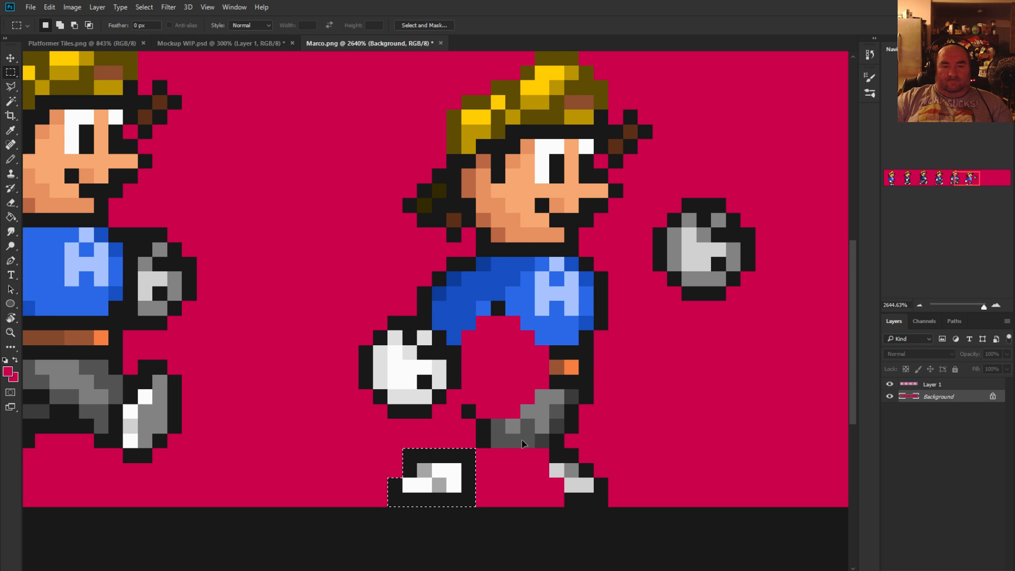
pyautogui.hotkey('ctrl', 'Right')
pyautogui.hotkey('ctrl', 'Left')
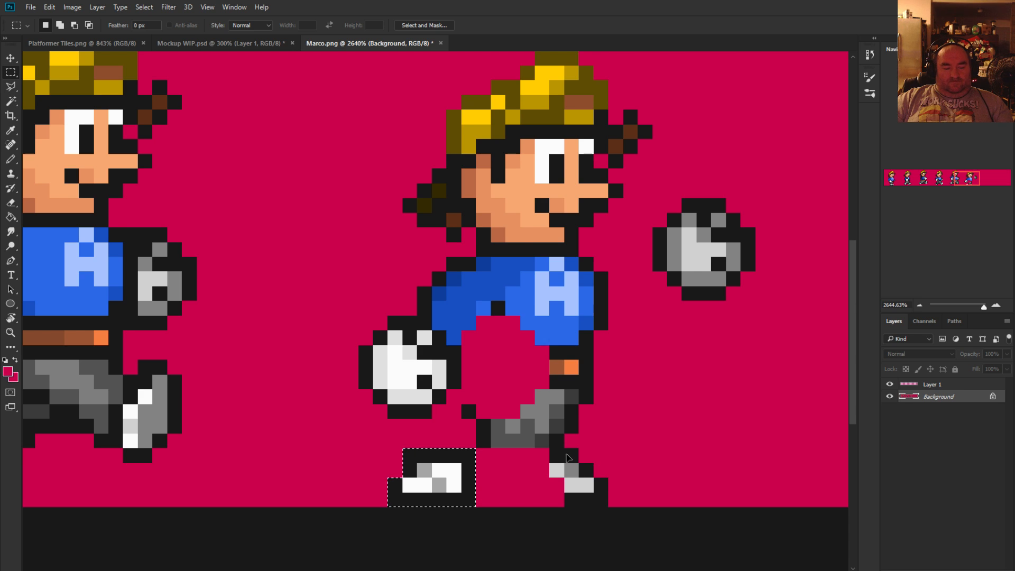
# Copy the near shoe onto a new layer and flip the copy horizontally
pyautogui.hotkey('ctrl', 'j')
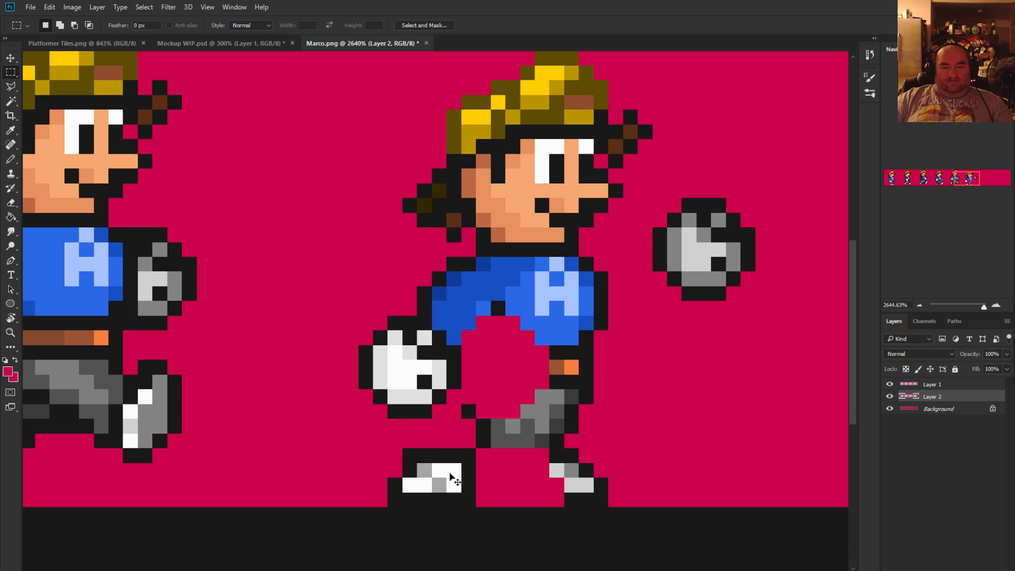
pyautogui.hotkey('ctrl', 't')
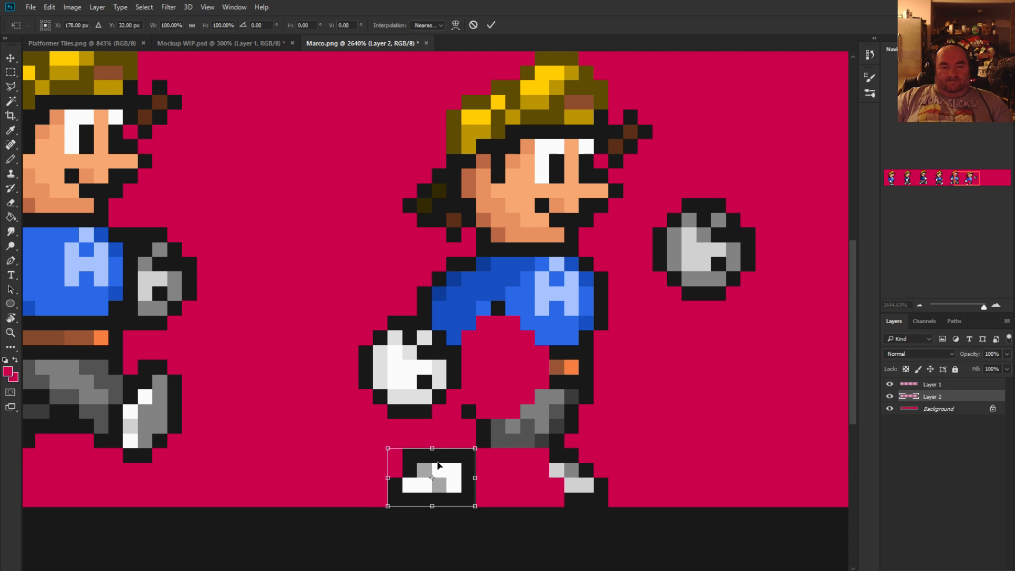
pyautogui.click(483, 442)
pyautogui.press('Return')
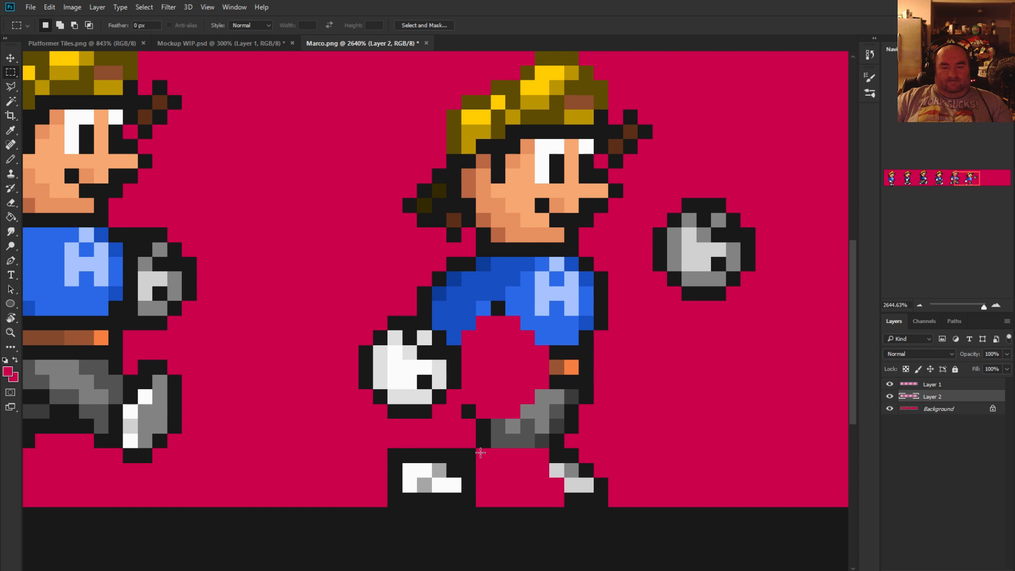
# Move the flipped shoe copy forward, past the sixth frame's old far shoe
pyautogui.hotkey('ctrl', 'Right')
pyautogui.hotkey('ctrl', 'Right')
pyautogui.hotkey('ctrl', 'Right')
pyautogui.hotkey('ctrl', 'Right')
pyautogui.hotkey('ctrl', 'Right')
pyautogui.hotkey('ctrl', 'Right')
pyautogui.hotkey('ctrl', 'Right')
pyautogui.hotkey('ctrl', 'Right')
pyautogui.hotkey('ctrl', 'Right')
pyautogui.hotkey('ctrl', 'Right')
pyautogui.hotkey('ctrl', 'Right')
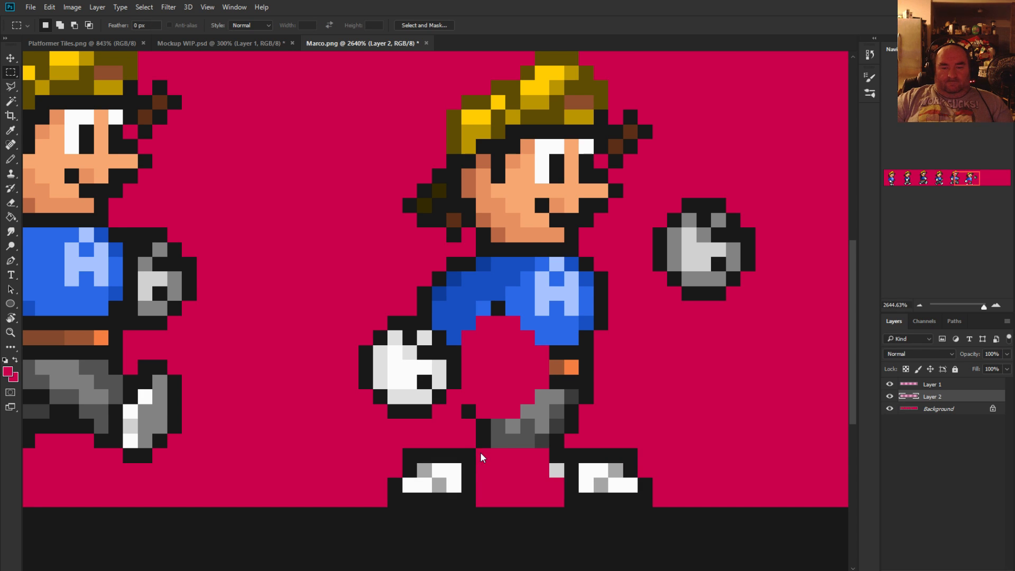
pyautogui.hotkey('ctrl', 'Right')
pyautogui.hotkey('ctrl', 'Right')
pyautogui.hotkey('ctrl', 'Right')
pyautogui.hotkey('ctrl', 'Right')
pyautogui.hotkey('ctrl', 'Right')
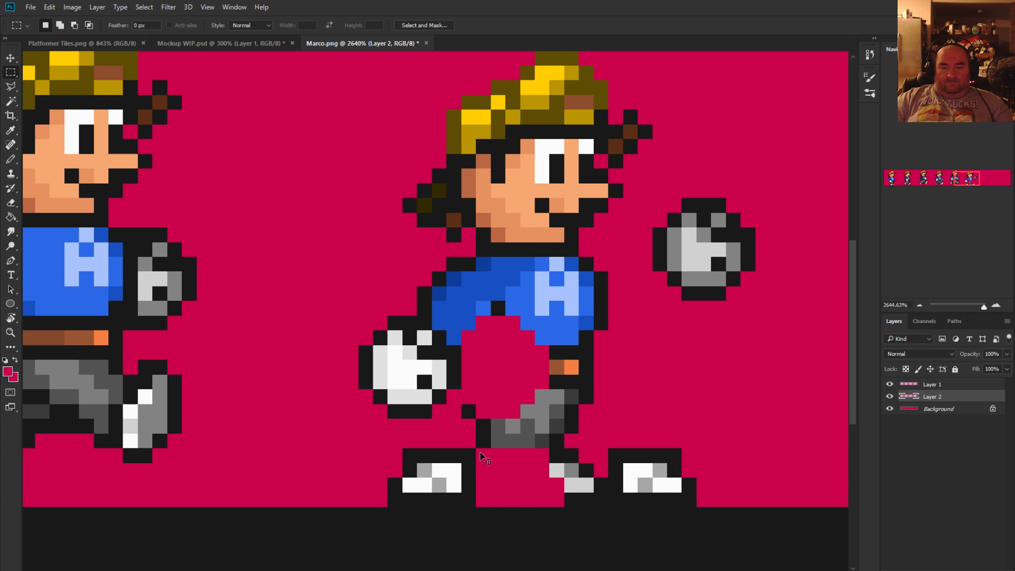
# Recolor the copied shoe with the two greys of the old far shoe, using the Paint Bucket
pyautogui.click(11, 216)
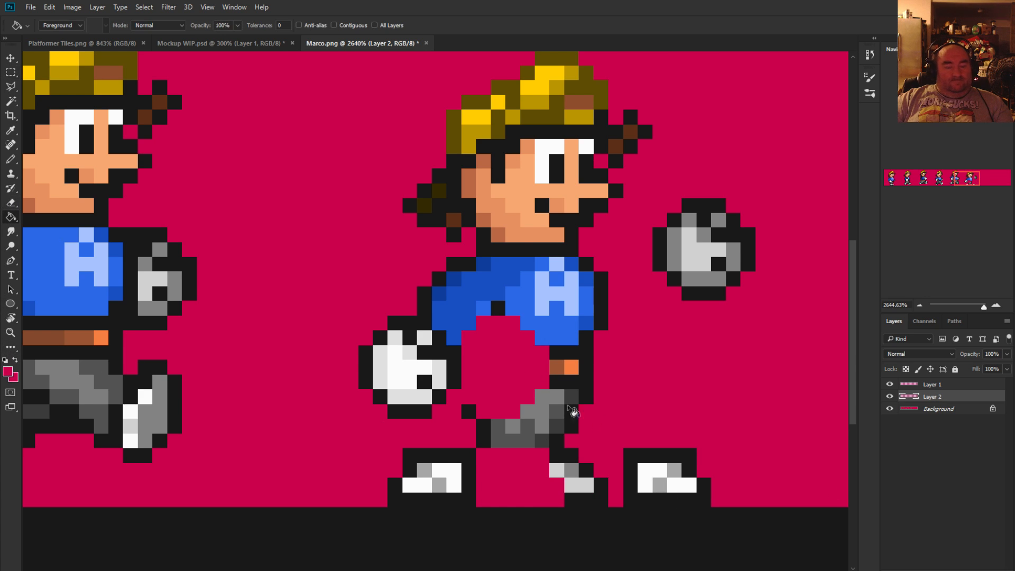
pyautogui.keyDown('alt'); pyautogui.click(564, 469); pyautogui.keyUp('alt')
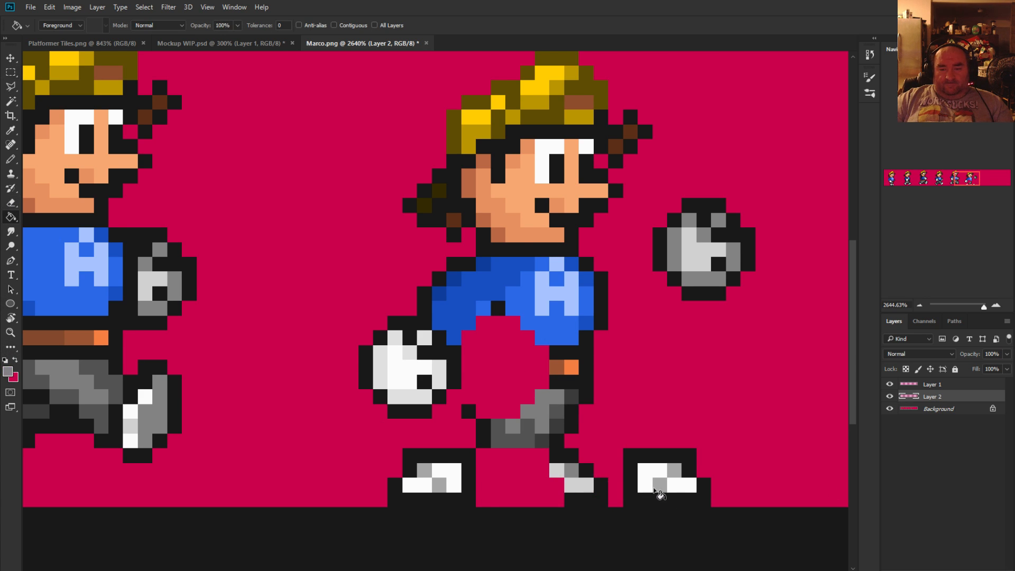
pyautogui.keyDown('alt'); pyautogui.click(583, 483); pyautogui.keyUp('alt')
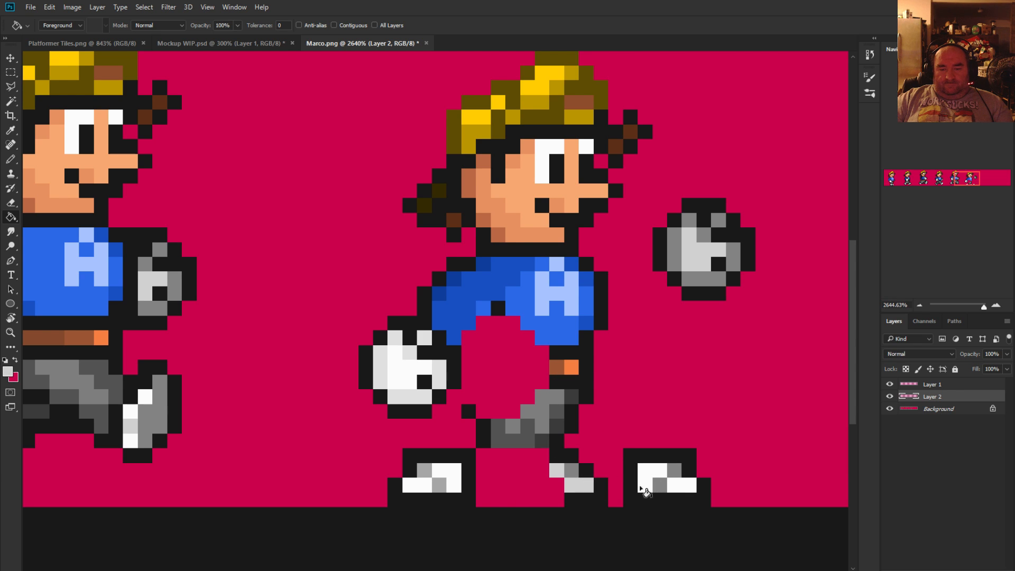
pyautogui.click(655, 482)
# Paint over the sixth frame's old far shoe on the Background layer with the pink background color, using the Pencil
pyautogui.press('m')
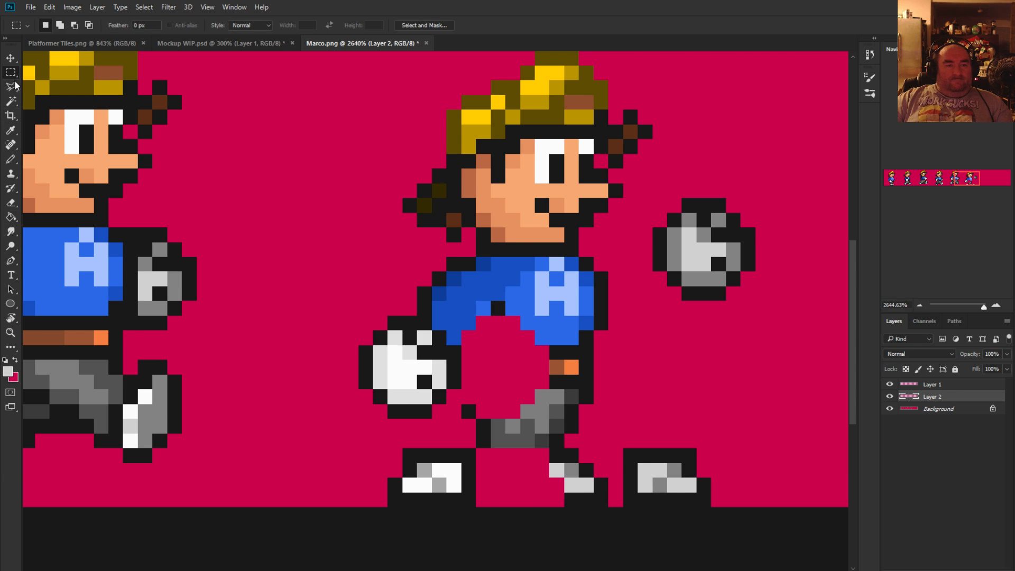
pyautogui.click(899, 408)
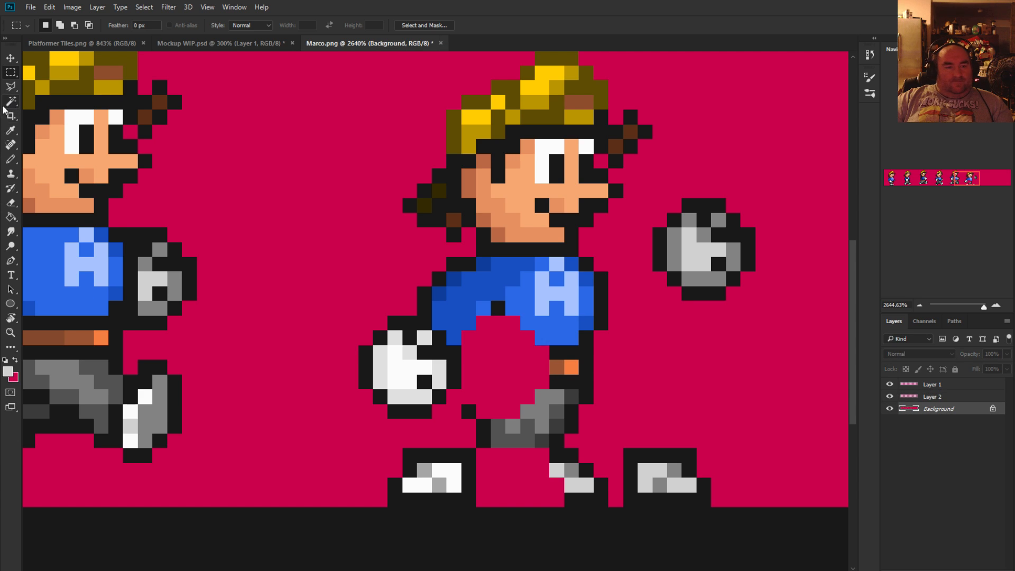
pyautogui.press('b')
pyautogui.keyDown('alt'); pyautogui.click(543, 490); pyautogui.keyUp('alt')
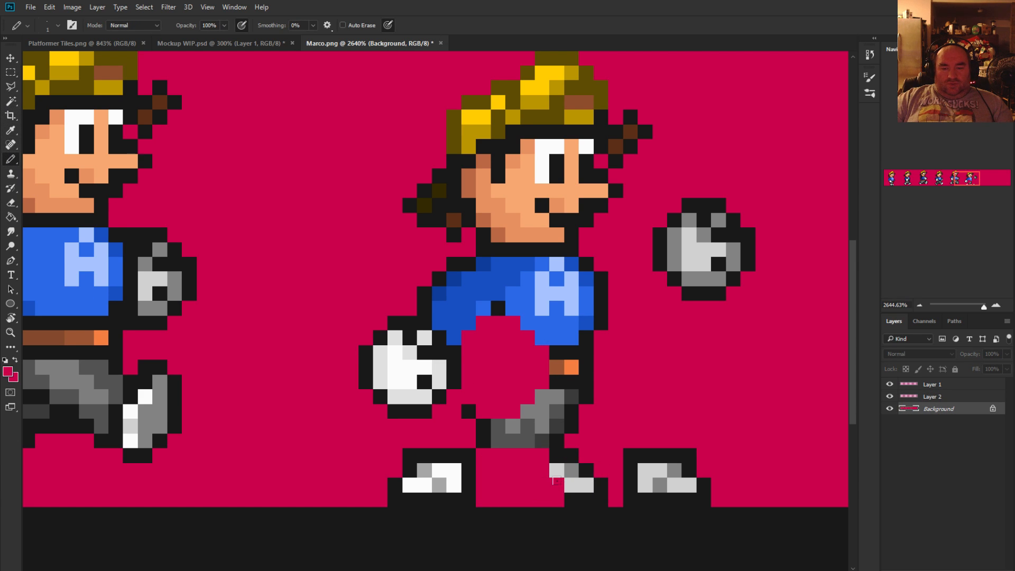
pyautogui.moveTo(569, 484)
pyautogui.mouseDown()
pyautogui.moveTo(560, 451)
pyautogui.moveTo(551, 451)
pyautogui.moveTo(588, 481)
pyautogui.moveTo(548, 503)
pyautogui.mouseUp()
pyautogui.click(11, 72)
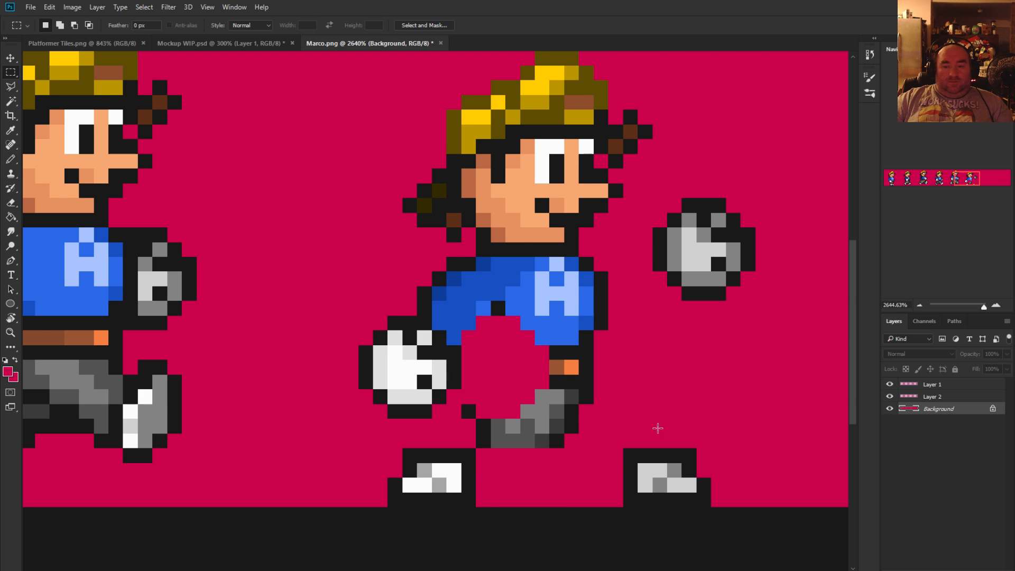
# Merge Layer 1 and Layer 2 down into the Background layer
pyautogui.click(929, 385)
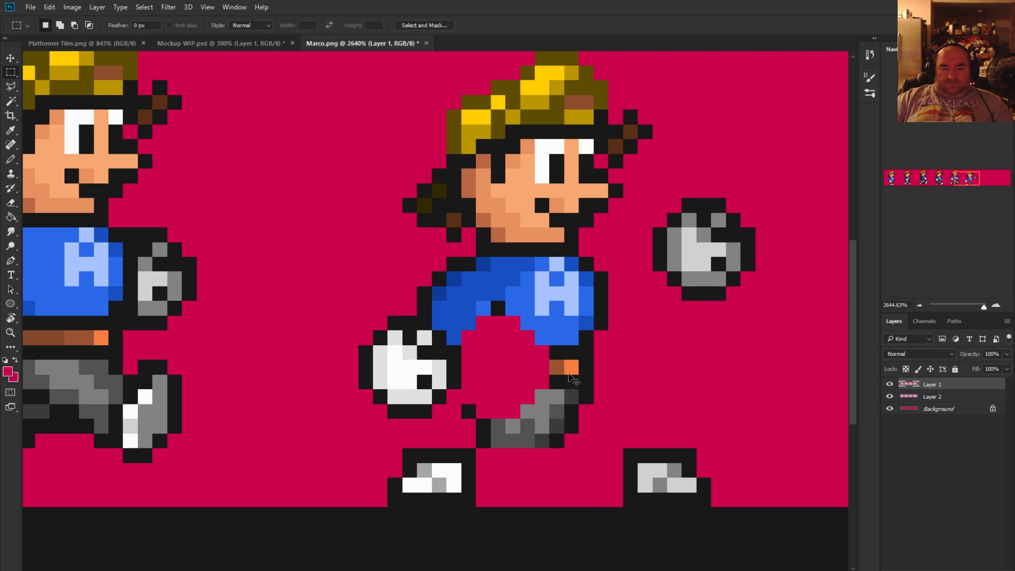
pyautogui.hotkey('ctrl', 'Left')
pyautogui.hotkey('ctrl', 'Left')
pyautogui.hotkey('ctrl', 'z')
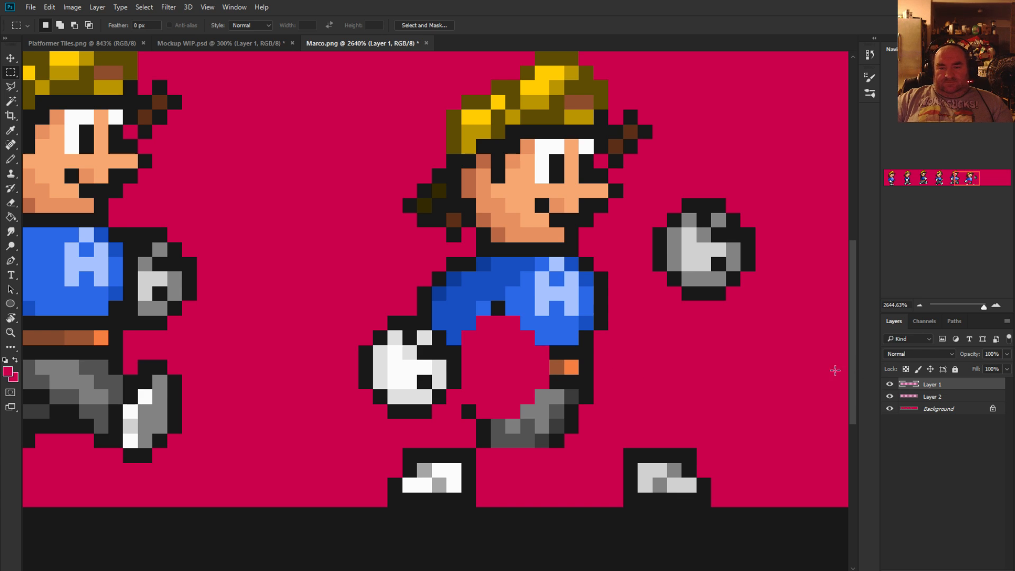
pyautogui.hotkey('ctrl', 'e')
pyautogui.hotkey('ctrl', 'e')
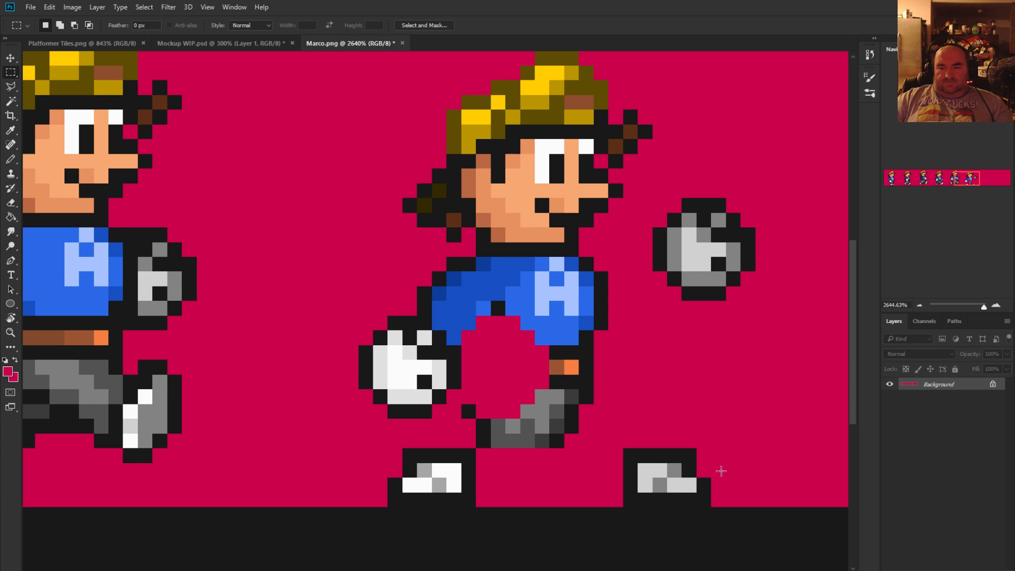
# Select the grey front shoe and move it four pixels back toward the body
pyautogui.moveTo(703, 450); pyautogui.dragTo(637, 492)
pyautogui.hotkey('ctrl', 'Left')
pyautogui.hotkey('ctrl', 'Left')
pyautogui.hotkey('ctrl', 'Left')
pyautogui.hotkey('ctrl', 'Left')
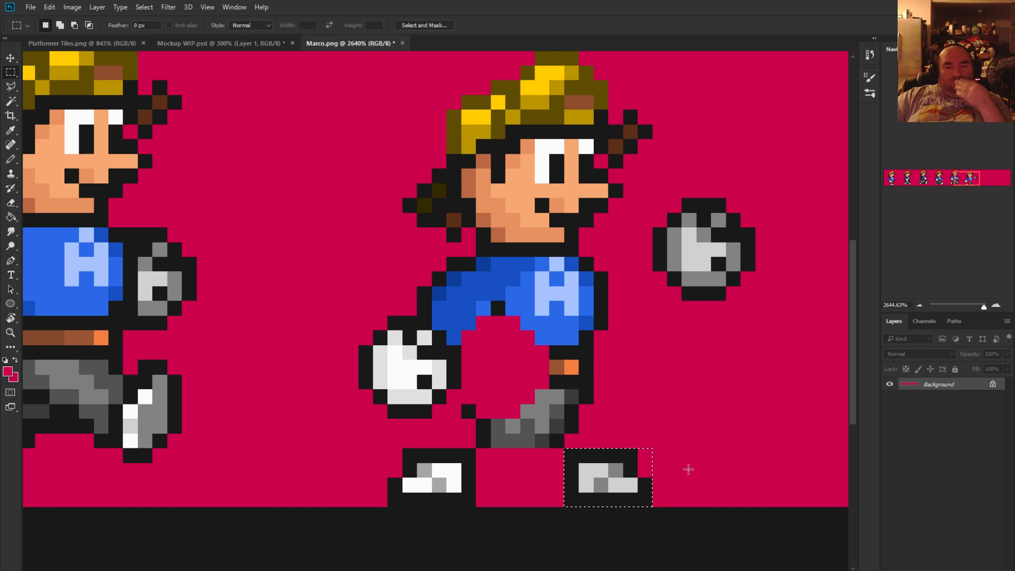
pyautogui.hotkey('ctrl', 'd')
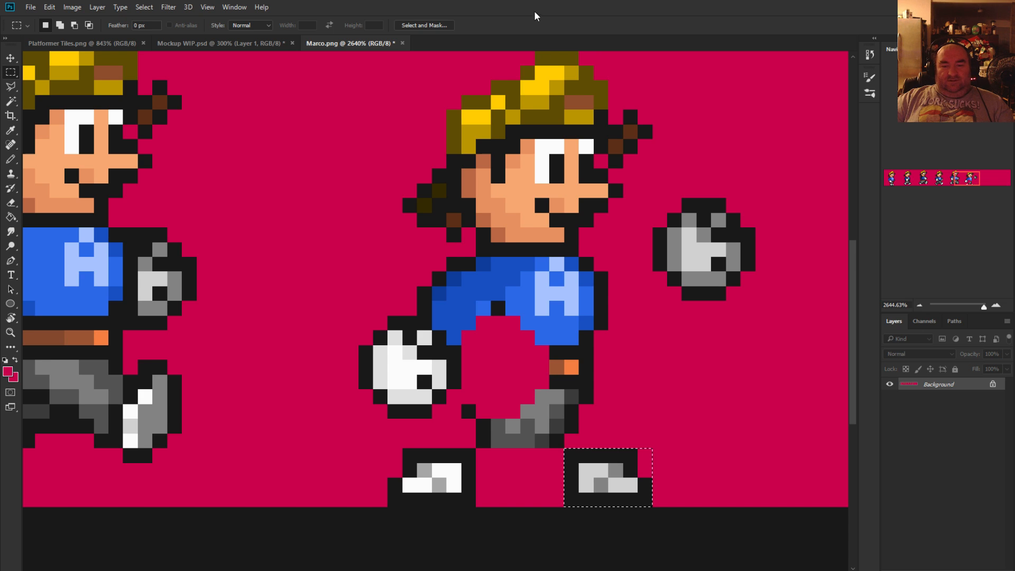
pyautogui.moveTo(563, 449); pyautogui.dragTo(653, 507)
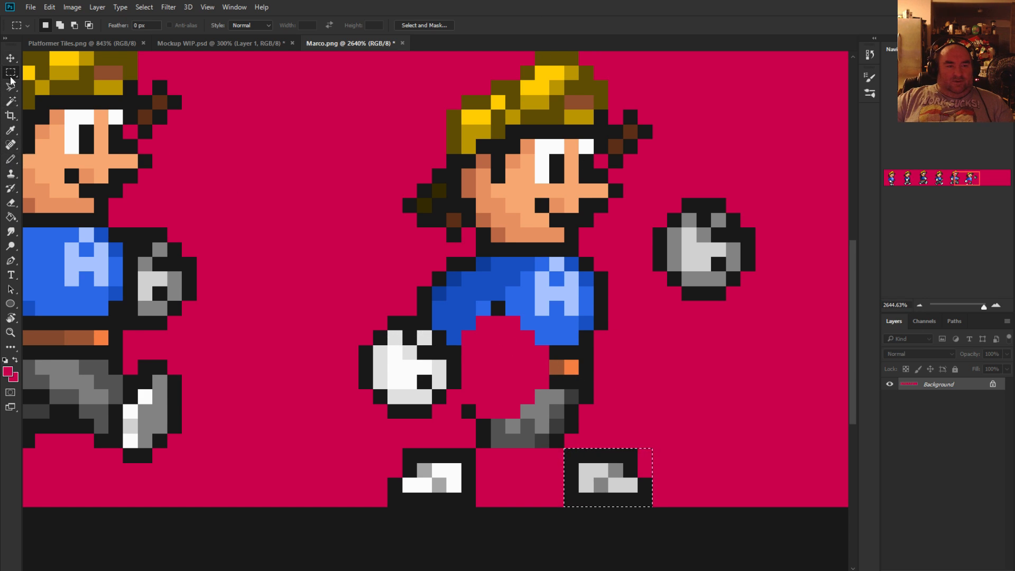
# Select the whole white glove including its outline, move it up one pixel and deselect it
pyautogui.click(391, 323)
pyautogui.moveTo(390, 323)
pyautogui.mouseDown()
pyautogui.moveTo(417, 399)
pyautogui.moveTo(434, 413)
pyautogui.moveTo(381, 342)
pyautogui.mouseUp()
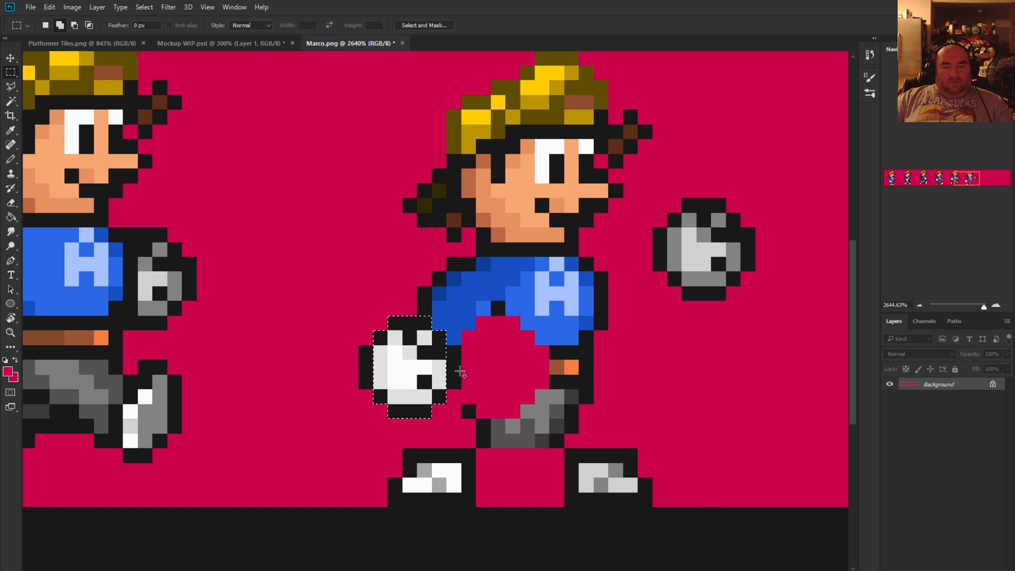
pyautogui.moveTo(455, 354); pyautogui.dragTo(370, 376)
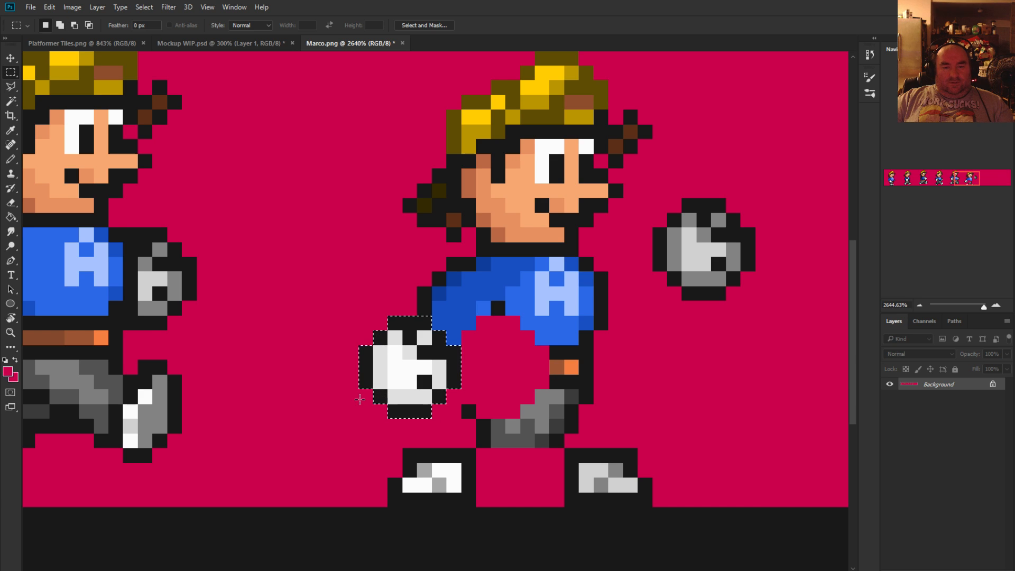
pyautogui.hotkey('ctrl', 'Up')
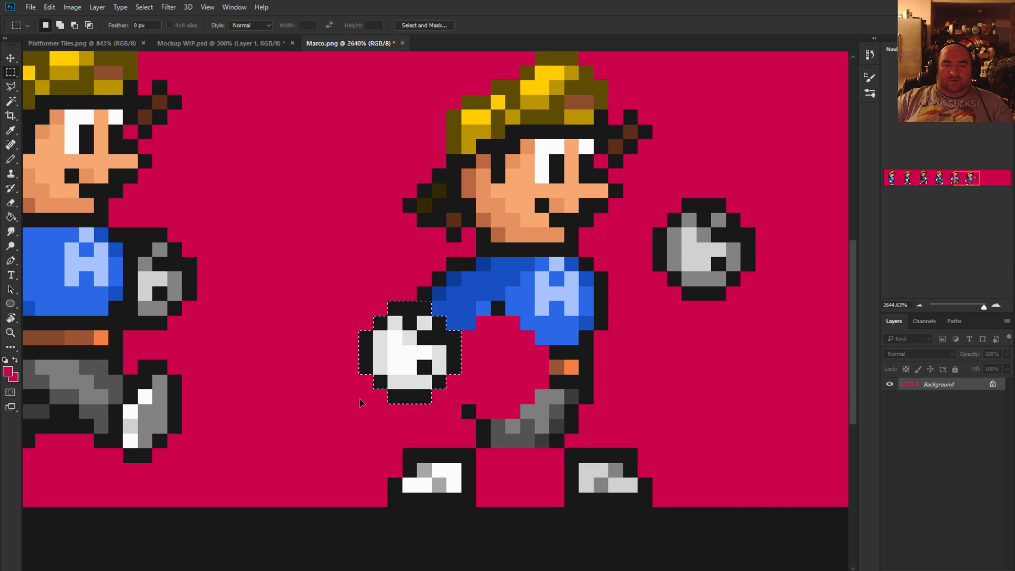
pyautogui.hotkey('ctrl', 'd')
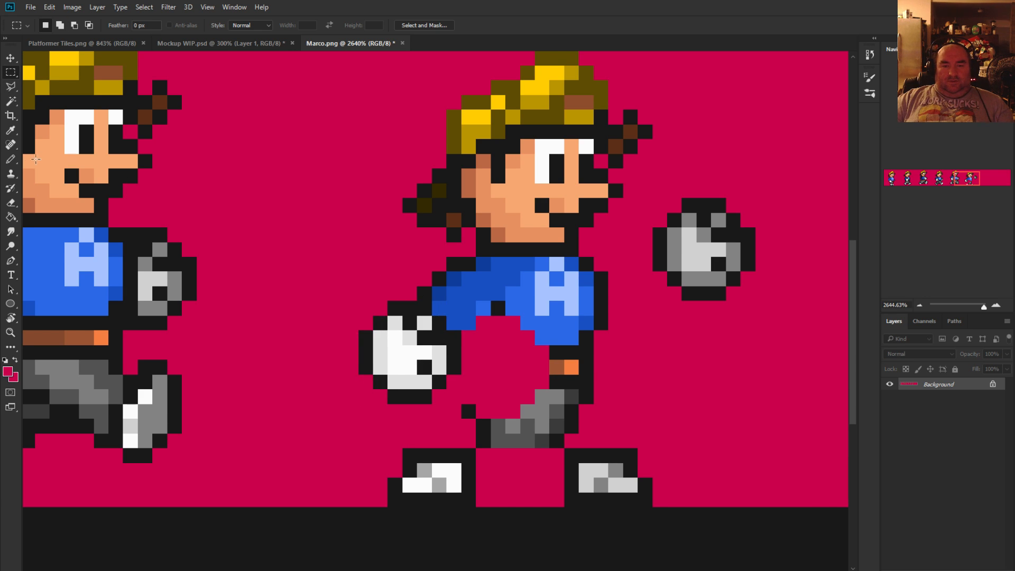
# Draw a black stepped outline for a wider rear sleeve from the shoulder down to the white glove, using the Pencil
pyautogui.press('b')
pyautogui.scroll(1, 430, 230)
pyautogui.keyDown('alt'); pyautogui.click(468, 269); pyautogui.keyUp('alt')
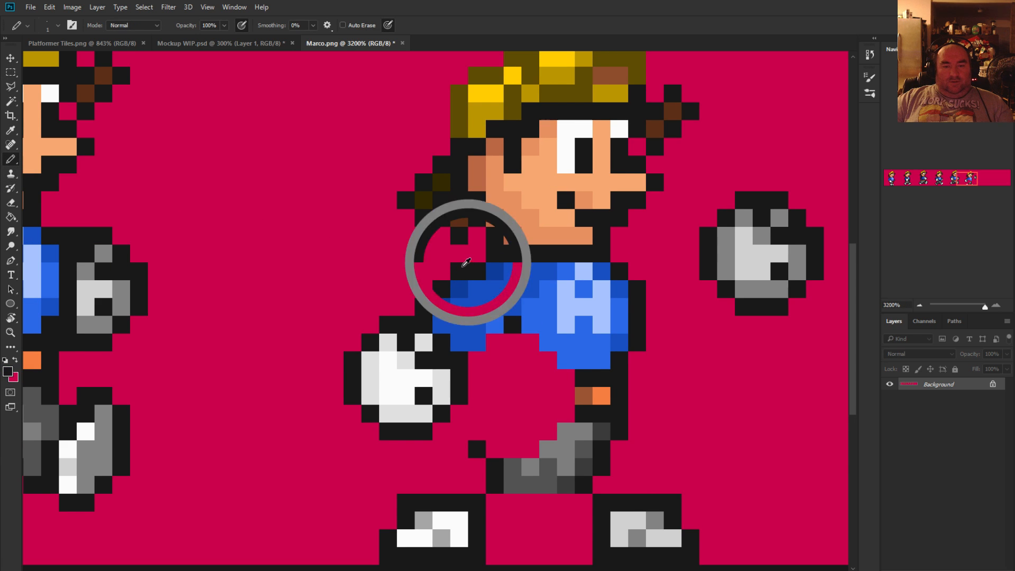
pyautogui.click(436, 267)
pyautogui.click(425, 265)
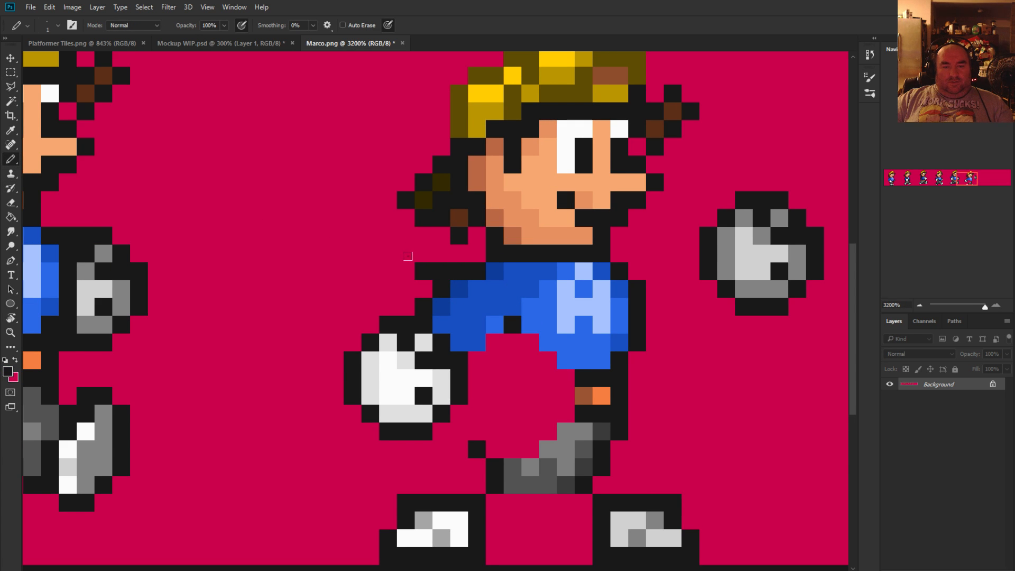
pyautogui.click(398, 264)
pyautogui.click(389, 289)
pyautogui.click(371, 307)
pyautogui.click(370, 323)
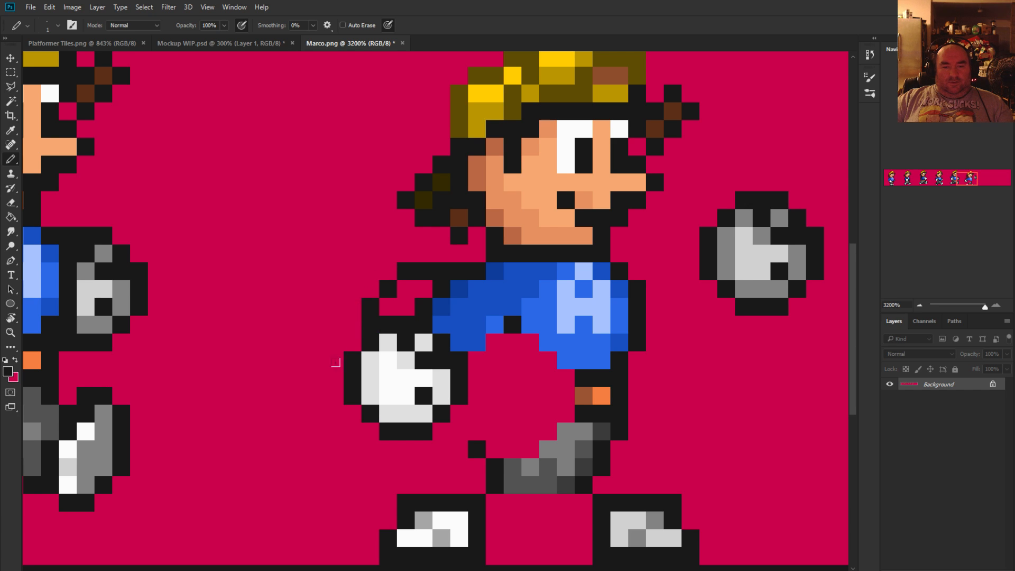
pyautogui.hotkey('ctrl', 'z')
pyautogui.click(345, 318)
pyautogui.click(353, 342)
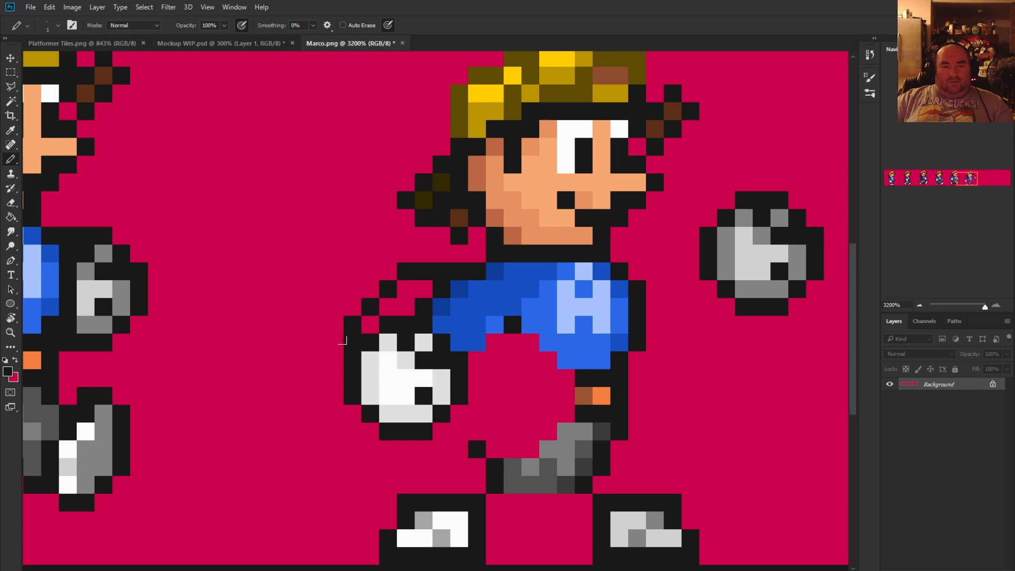
# Fill the widened rear sleeve with the shirt's medium blue and shade its outer edge with the darker blue
pyautogui.keyDown('alt'); pyautogui.click(459, 285); pyautogui.keyUp('alt')
pyautogui.click(406, 289)
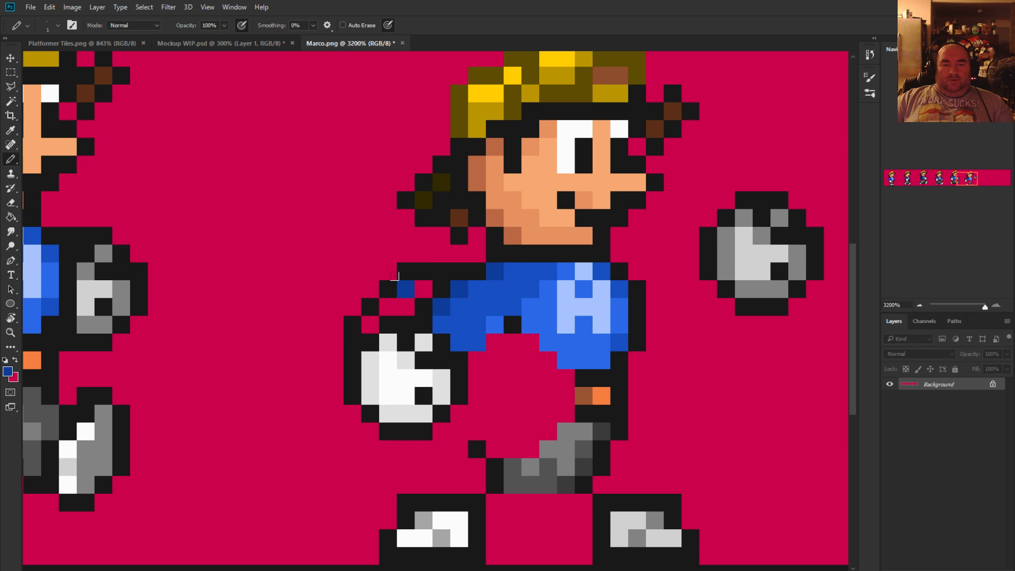
pyautogui.click(388, 306)
pyautogui.click(370, 324)
pyautogui.keyDown('alt'); pyautogui.click(468, 316); pyautogui.keyUp('alt')
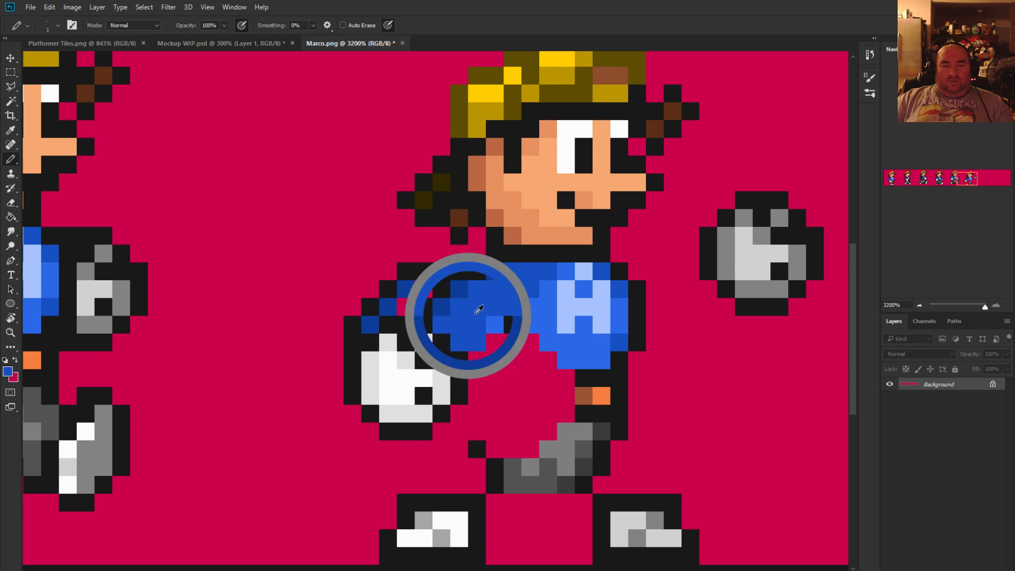
pyautogui.moveTo(442, 307)
pyautogui.mouseDown()
pyautogui.moveTo(395, 291)
pyautogui.moveTo(441, 288)
pyautogui.mouseUp()
pyautogui.click(459, 289)
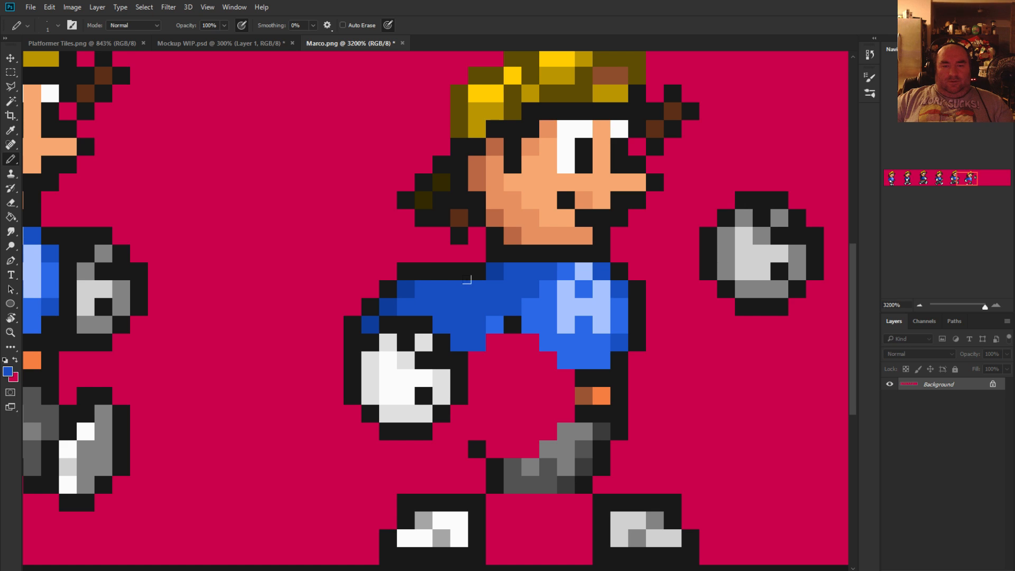
# Extend the black neck outline backward under the hair and recolor the shoulder pixels below it with the shirt's two darker blues
pyautogui.keyDown('alt'); pyautogui.click(459, 242); pyautogui.keyUp('alt')
pyautogui.moveTo(473, 251); pyautogui.dragTo(451, 245)
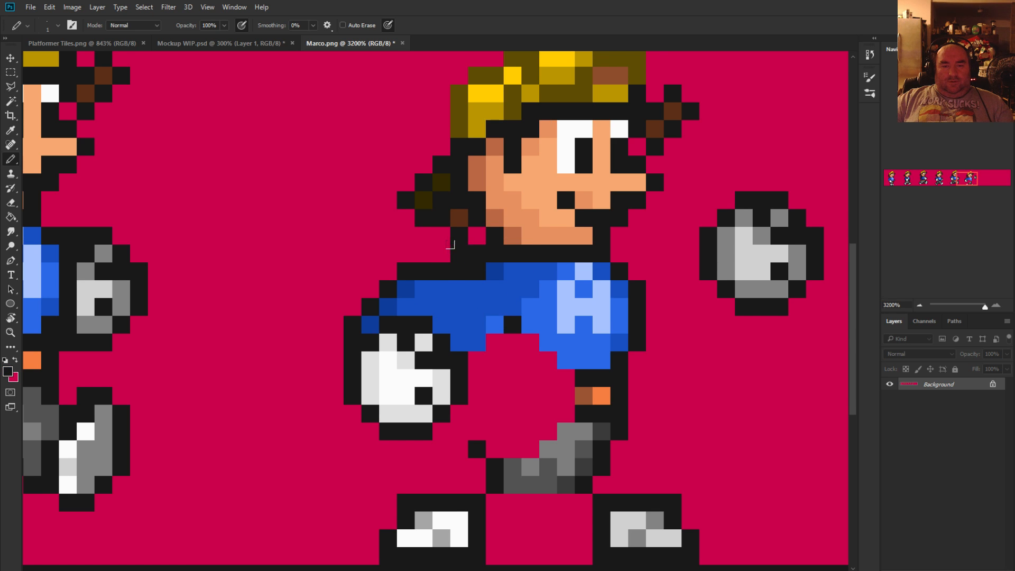
pyautogui.keyDown('alt'); pyautogui.click(479, 297); pyautogui.keyUp('alt')
pyautogui.keyDown('alt'); pyautogui.click(494, 271); pyautogui.keyUp('alt')
pyautogui.click(458, 268)
pyautogui.keyDown('alt'); pyautogui.click(479, 297); pyautogui.keyUp('alt')
pyautogui.click(478, 272)
pyautogui.click(495, 272)
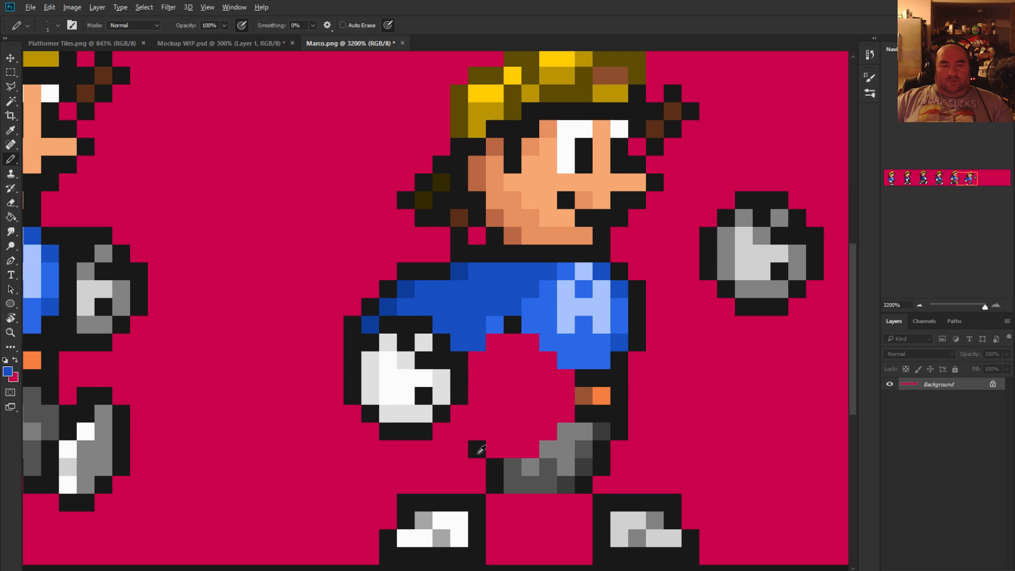
# Repaint the middle of the shirt with the brighter blue and draw a black stepped line separating the rear sleeve from the torso
pyautogui.scroll(-1, 525, 446)
pyautogui.keyDown('alt'); pyautogui.click(497, 335); pyautogui.keyUp('alt')
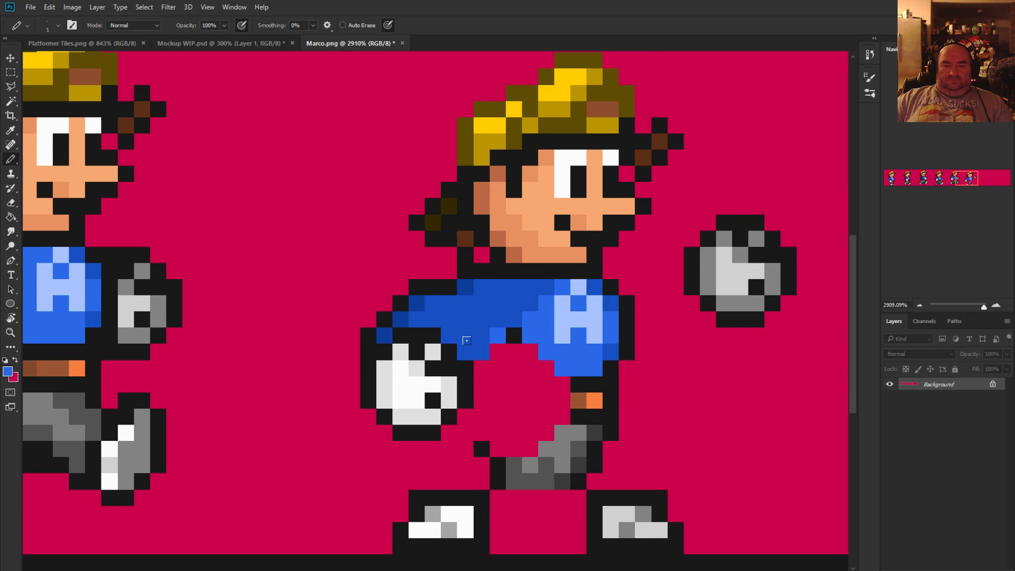
pyautogui.moveTo(481, 351)
pyautogui.mouseDown()
pyautogui.moveTo(474, 318)
pyautogui.moveTo(535, 282)
pyautogui.moveTo(521, 278)
pyautogui.moveTo(471, 309)
pyautogui.moveTo(458, 323)
pyautogui.moveTo(475, 339)
pyautogui.mouseUp()
pyautogui.keyDown('alt'); pyautogui.click(467, 367); pyautogui.keyUp('alt')
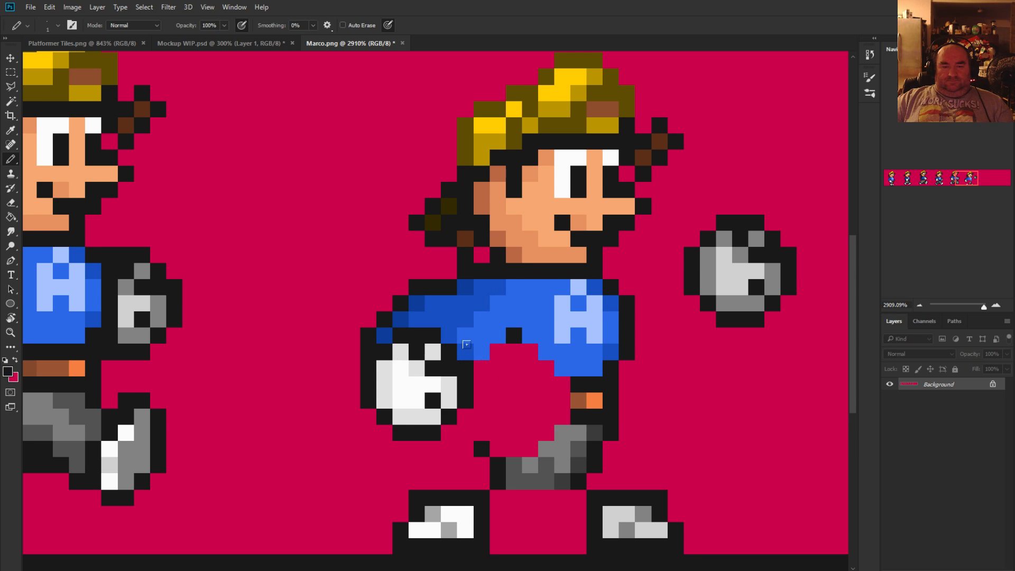
pyautogui.click(482, 352)
pyautogui.click(497, 334)
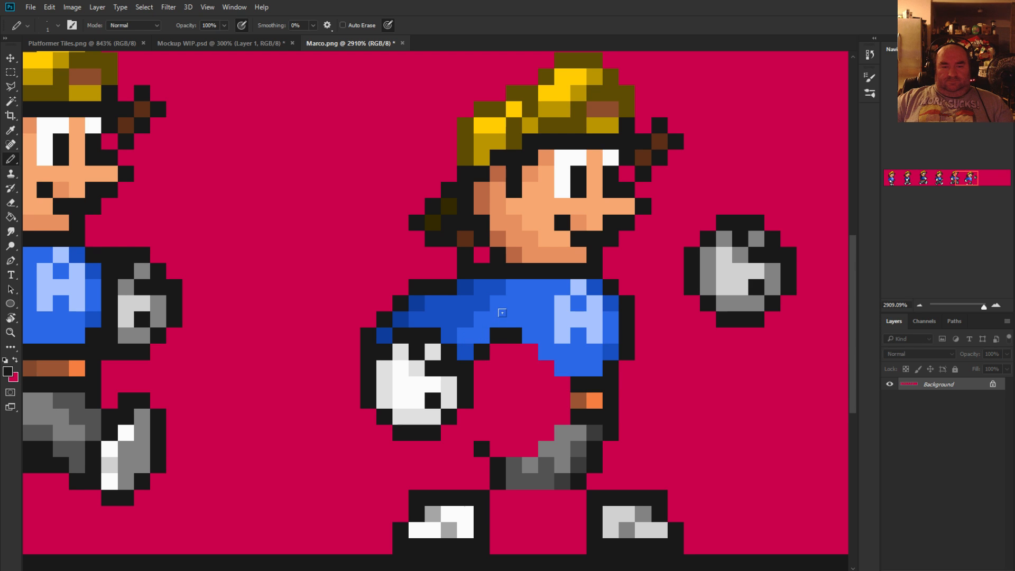
pyautogui.click(498, 317)
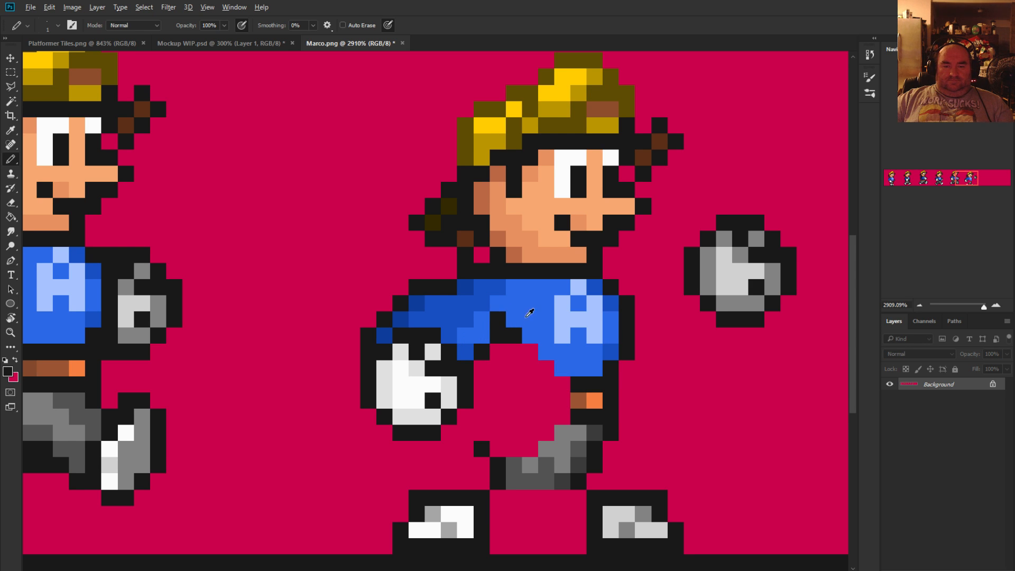
# Fill the lower torso with the brighter blue down to the waist and shorten the black armpit line
pyautogui.keyDown('alt'); pyautogui.click(528, 314); pyautogui.keyUp('alt')
pyautogui.click(514, 336)
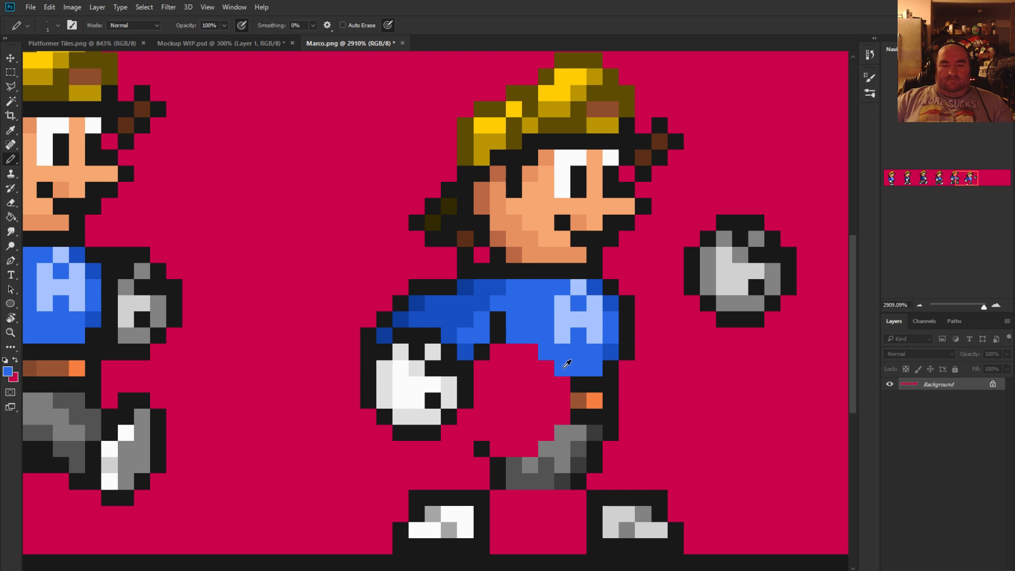
pyautogui.moveTo(562, 367)
pyautogui.mouseDown()
pyautogui.moveTo(467, 359)
pyautogui.moveTo(534, 352)
pyautogui.mouseUp()
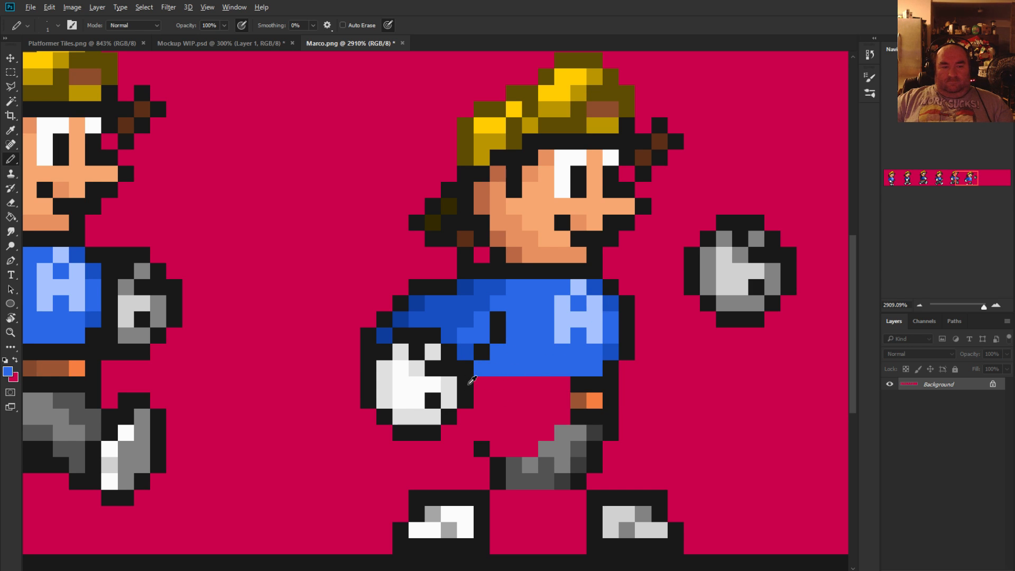
pyautogui.scroll(-3, 471, 388)
pyautogui.scroll(2, 481, 398)
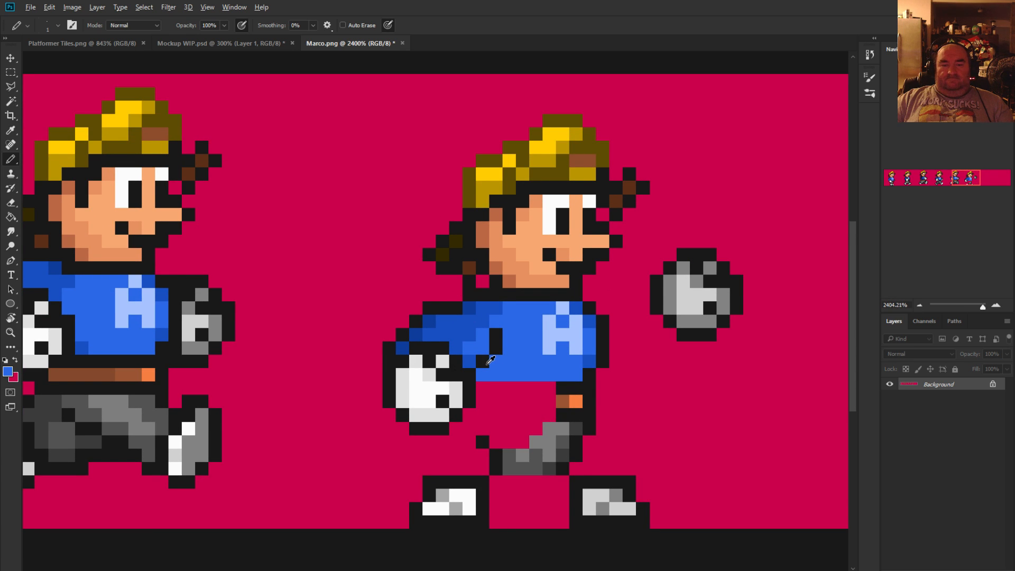
pyautogui.keyDown('alt'); pyautogui.click(510, 349); pyautogui.keyUp('alt')
pyautogui.click(495, 348)
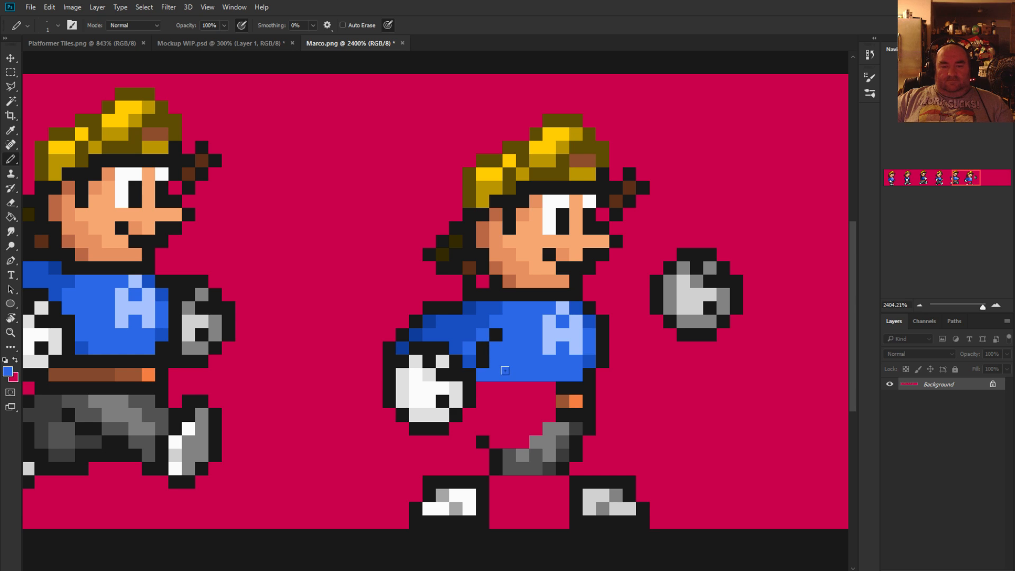
# Extend the black neck outline one pixel backward and recolor the shoulder below it with the shirt's two darker blues
pyautogui.keyDown('alt'); pyautogui.click(461, 301); pyautogui.keyUp('alt')
pyautogui.click(452, 290)
pyautogui.keyDown('alt'); pyautogui.click(467, 313); pyautogui.keyUp('alt')
pyautogui.click(456, 309)
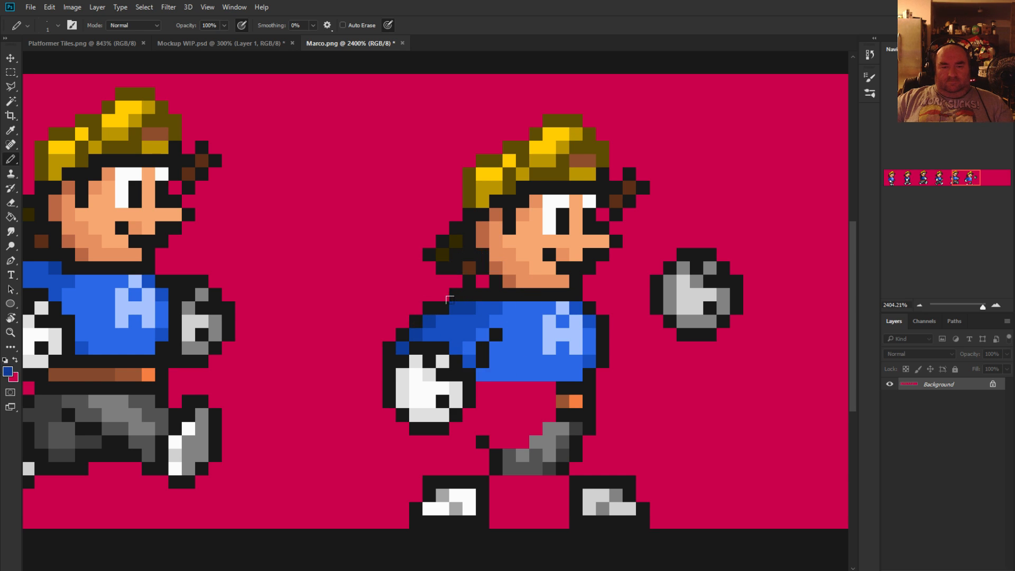
pyautogui.keyDown('alt'); pyautogui.click(463, 328); pyautogui.keyUp('alt')
pyautogui.click(468, 309)
# Pull the rear sleeve's black outline inward near the glove and shoulder, erasing the outer pixels with the magenta background color
pyautogui.keyDown('alt'); pyautogui.click(388, 341); pyautogui.keyUp('alt')
pyautogui.click(399, 346)
pyautogui.click(430, 321)
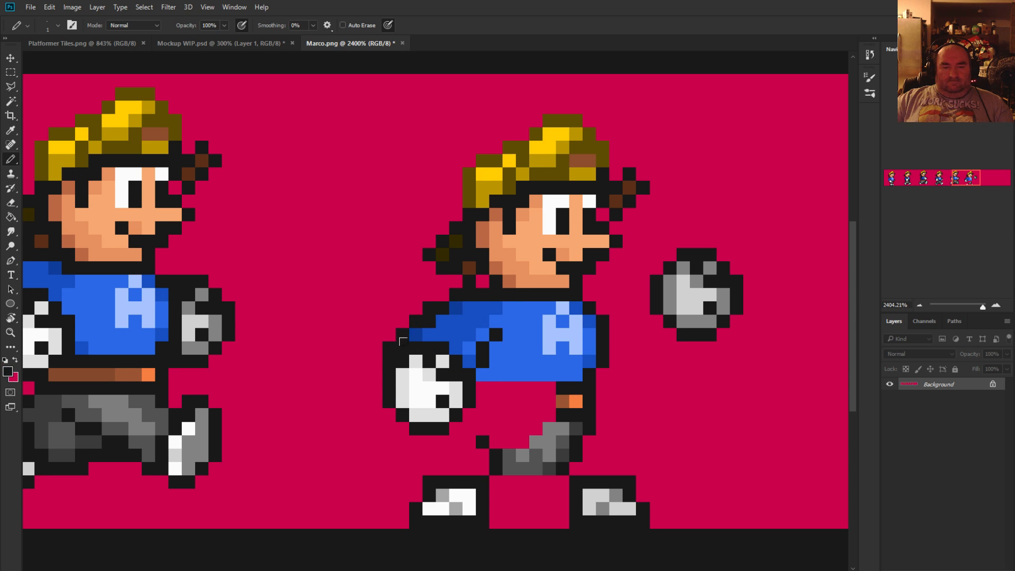
pyautogui.keyDown('alt'); pyautogui.click(385, 323); pyautogui.keyUp('alt')
pyautogui.click(389, 348)
pyautogui.click(430, 309)
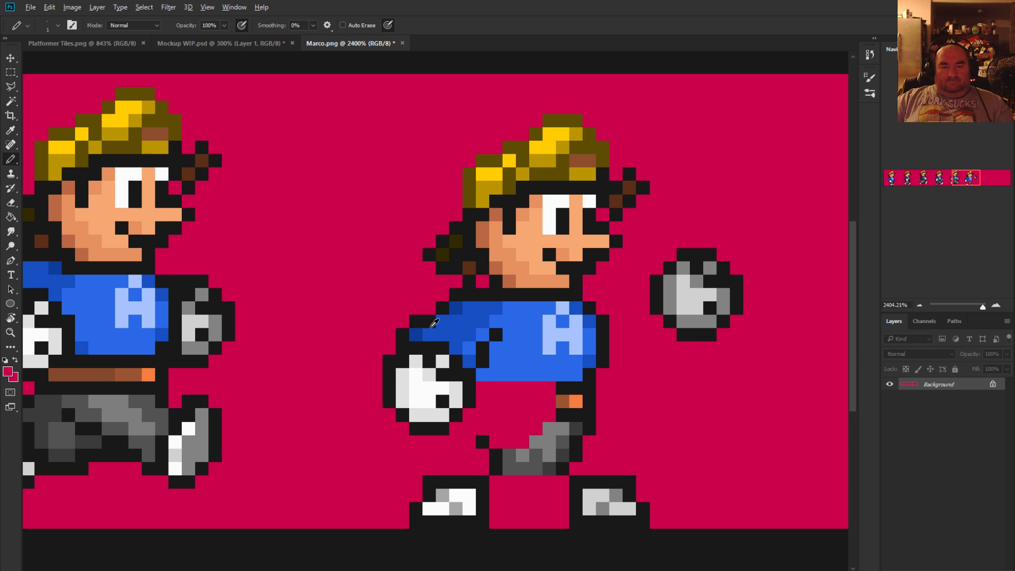
# Rebuild the upper edge of the rear sleeve with a black outline pixel and the darkest shirt blue beneath it
pyautogui.keyDown('alt'); pyautogui.click(419, 335); pyautogui.keyUp('alt')
pyautogui.click(430, 321)
pyautogui.keyDown('alt'); pyautogui.click(438, 309); pyautogui.keyUp('alt')
pyautogui.click(427, 306)
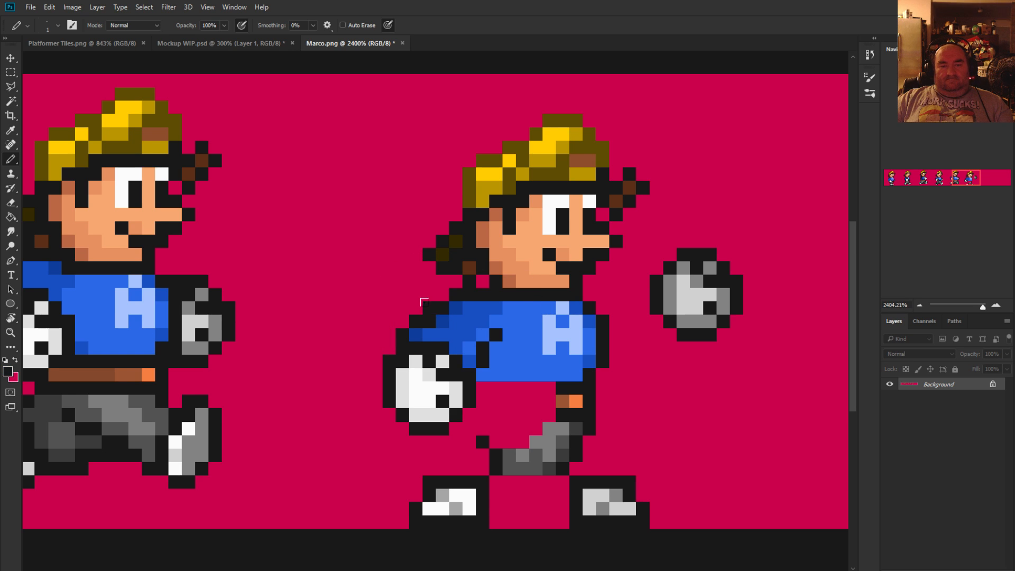
pyautogui.keyDown('alt'); pyautogui.click(445, 318); pyautogui.keyUp('alt')
pyautogui.click(429, 321)
pyautogui.scroll(-5, 475, 352)
pyautogui.scroll(6, 500, 371)
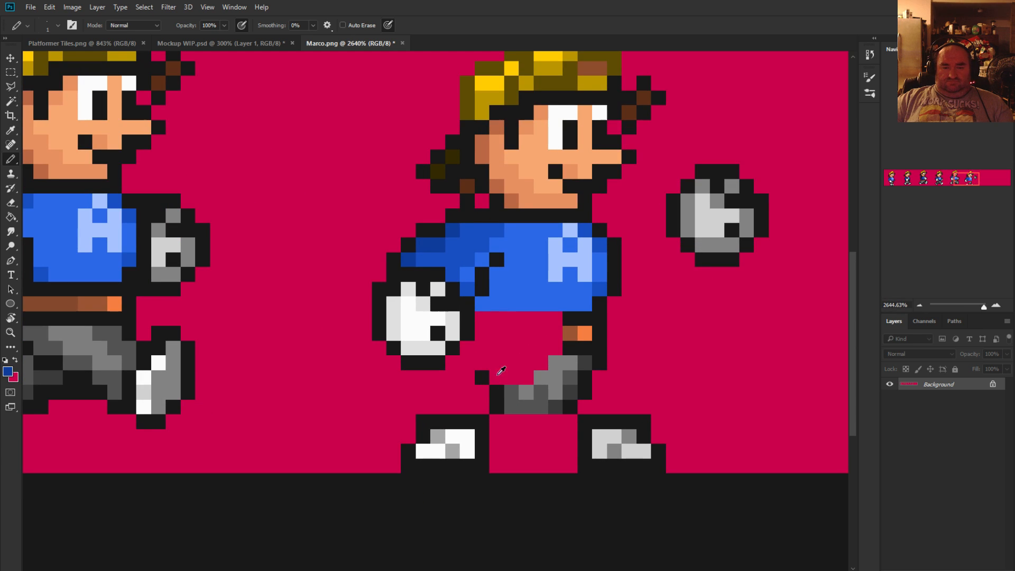
# Cover the armpit line with the brighter blue and redraw it in black closer to the white glove
pyautogui.keyDown('alt'); pyautogui.click(505, 282); pyautogui.keyUp('alt')
pyautogui.moveTo(482, 290); pyautogui.dragTo(482, 274)
pyautogui.click(497, 260)
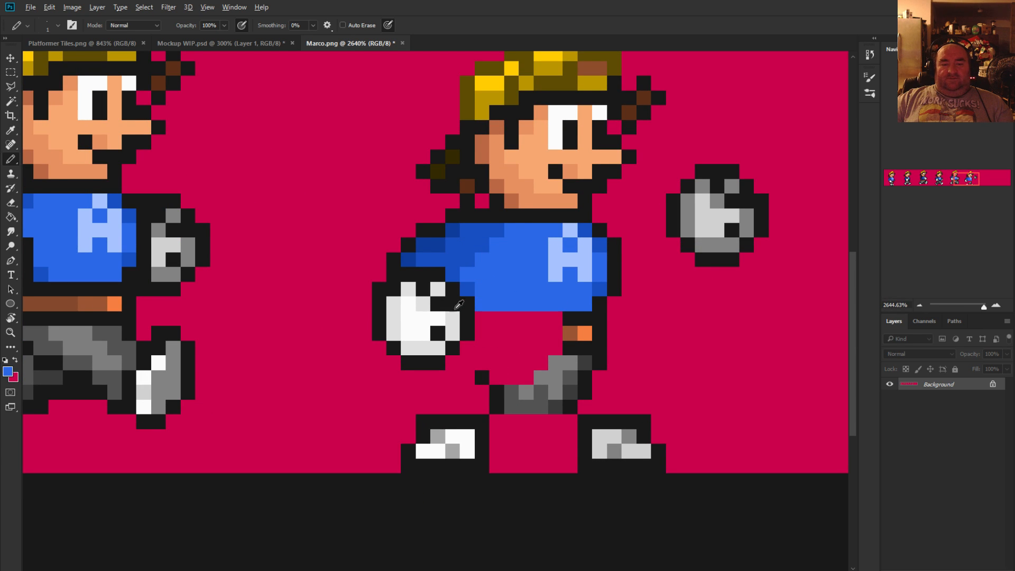
pyautogui.keyDown('alt'); pyautogui.click(459, 305); pyautogui.keyUp('alt')
pyautogui.click(468, 303)
pyautogui.click(467, 290)
pyautogui.click(467, 275)
pyautogui.click(479, 256)
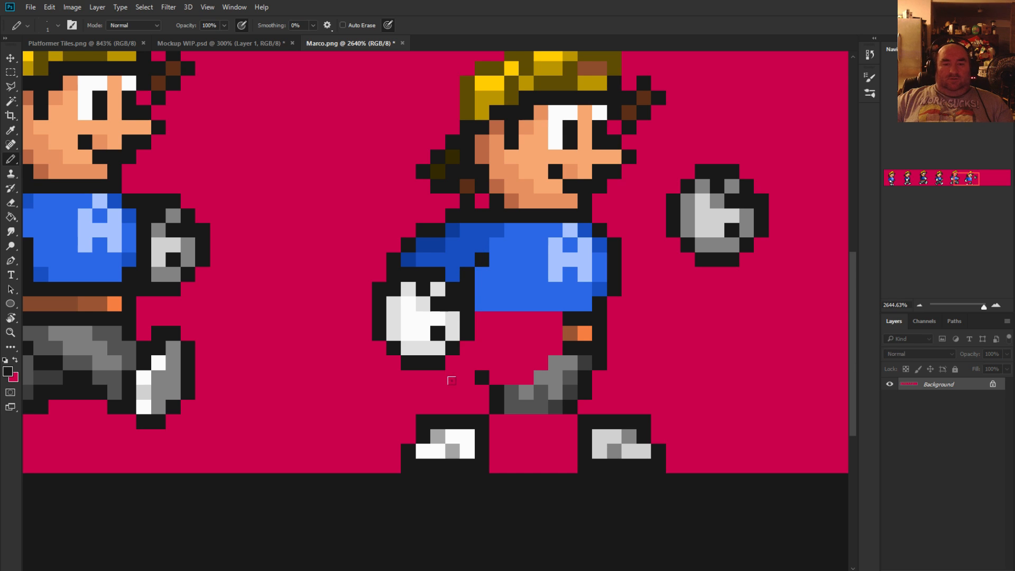
pyautogui.hotkey('ctrl', 'z')
pyautogui.click(481, 274)
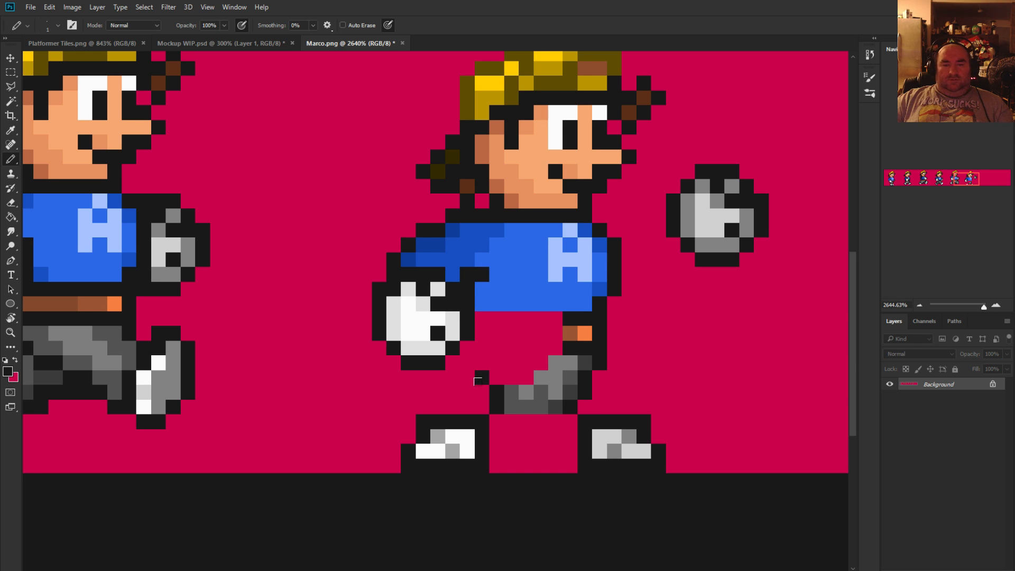
# Select the white glove with its outline, move it one pixel away from the torso and deselect it
pyautogui.click(11, 72)
pyautogui.moveTo(405, 275)
pyautogui.mouseDown()
pyautogui.moveTo(435, 362)
pyautogui.moveTo(407, 289)
pyautogui.moveTo(394, 288)
pyautogui.moveTo(468, 335)
pyautogui.mouseUp()
pyautogui.hotkey('ctrl', 'Left')
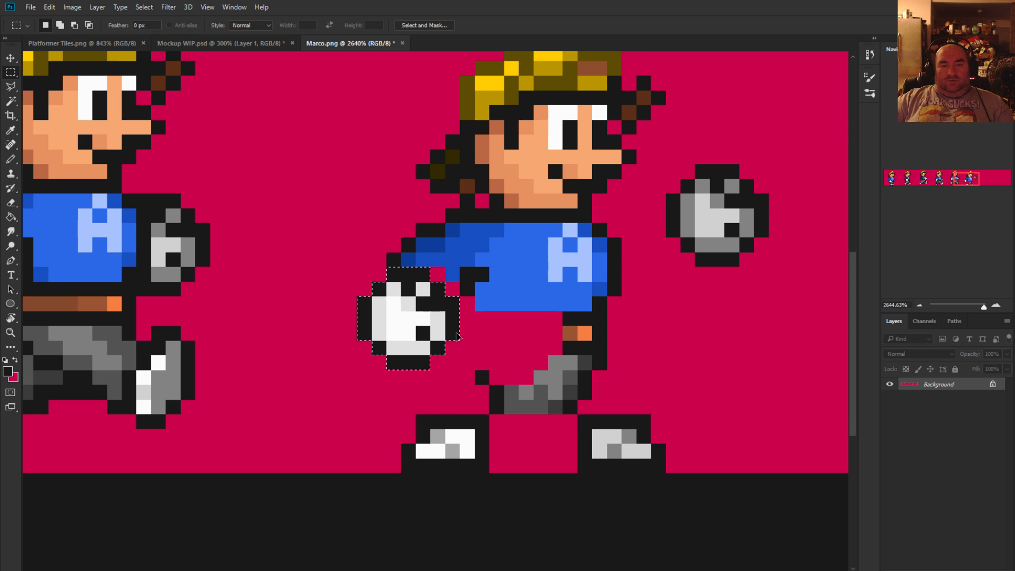
pyautogui.hotkey('ctrl', 'd')
pyautogui.press('b')
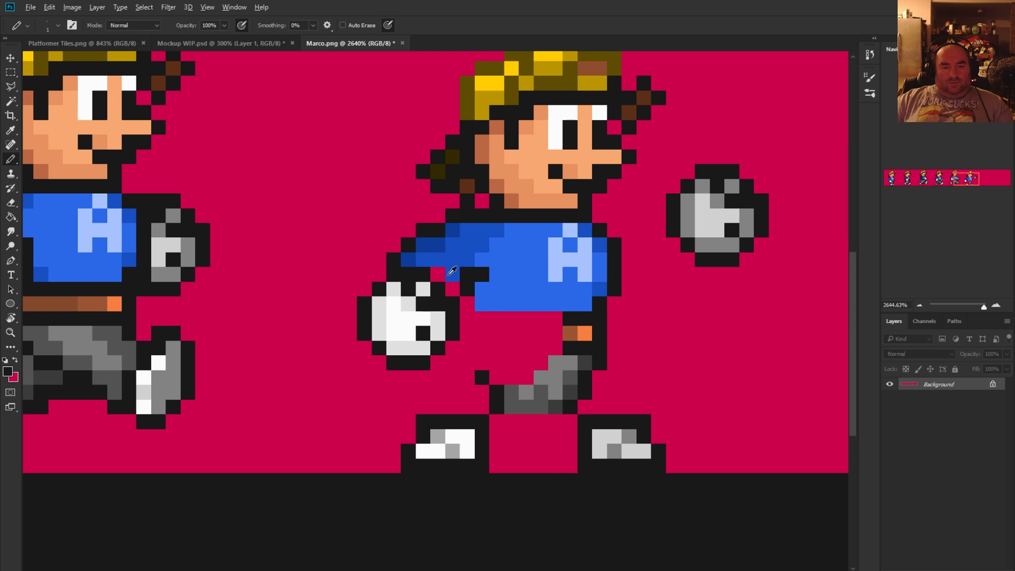
# Fill the gap between sleeve and glove with the medium blue and the torso's lower rear corner with the brighter blue
pyautogui.keyDown('alt'); pyautogui.click(453, 273); pyautogui.keyUp('alt')
pyautogui.click(438, 274)
pyautogui.click(467, 274)
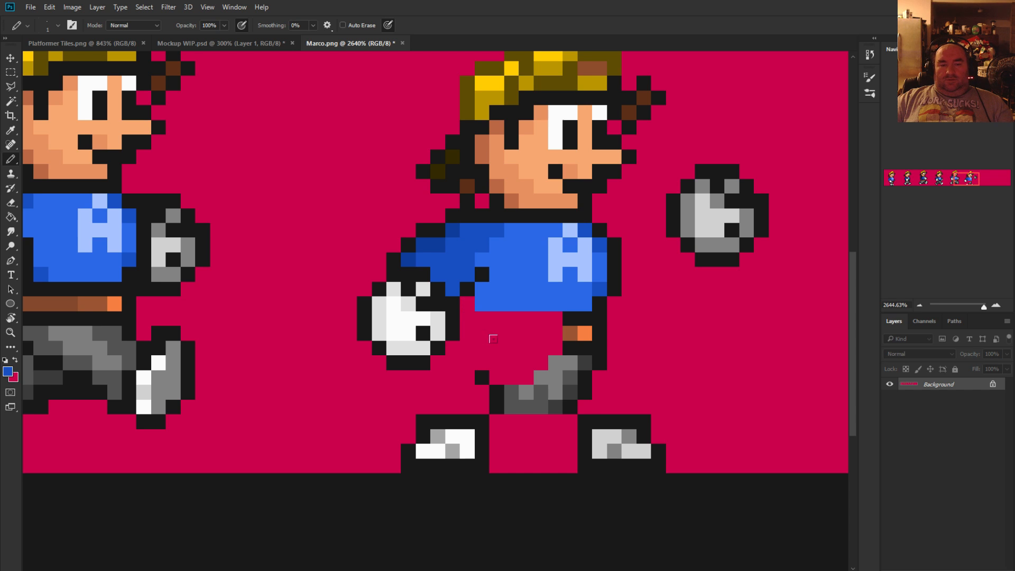
pyautogui.click(467, 302)
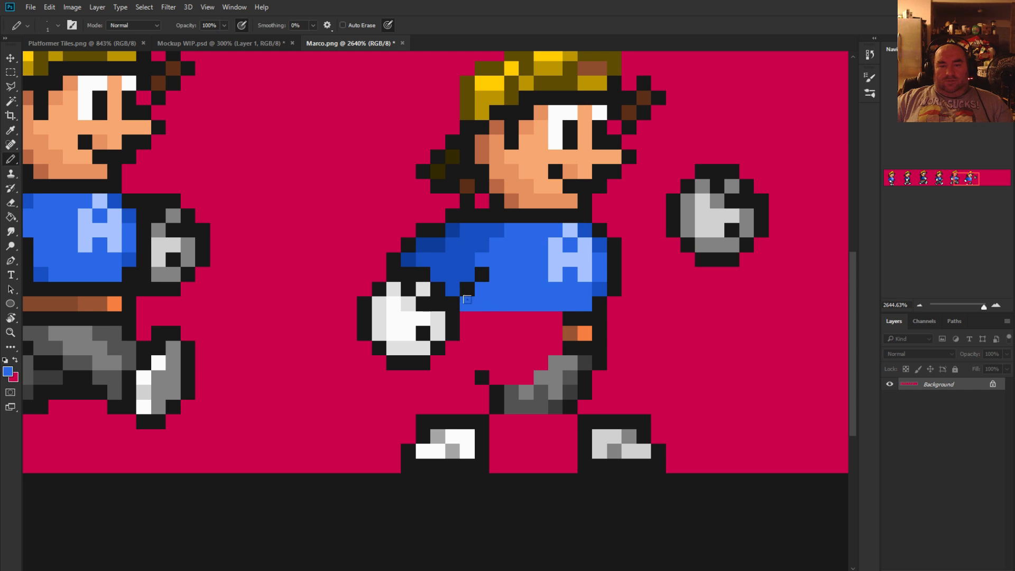
# Draw a black outline along the shirt's hem and complete the brown belt below it with its own black outline
pyautogui.keyDown('alt'); pyautogui.click(571, 314); pyautogui.keyUp('alt')
pyautogui.moveTo(571, 317); pyautogui.dragTo(476, 318)
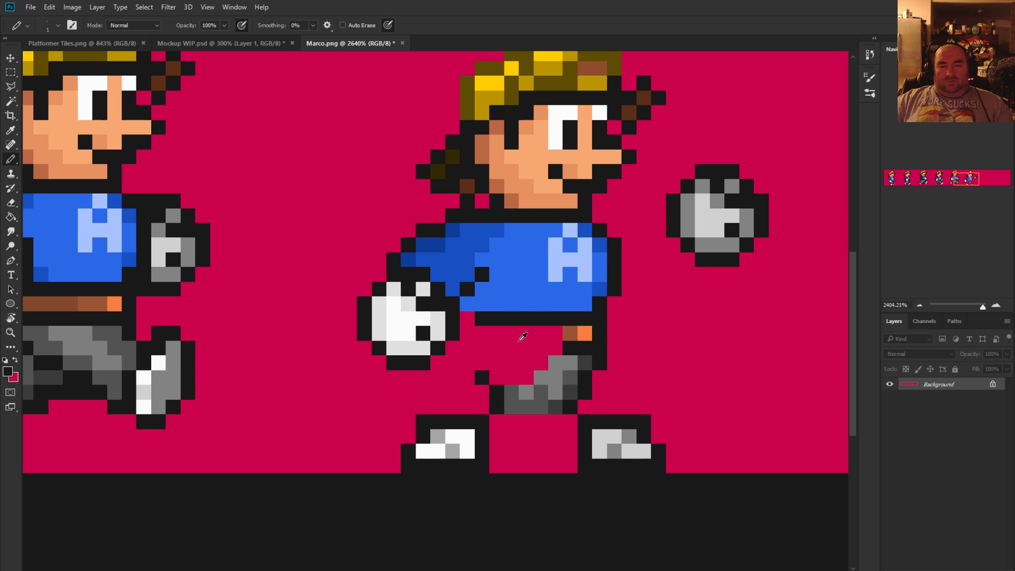
pyautogui.scroll(-8, 516, 343)
pyautogui.scroll(8, 513, 346)
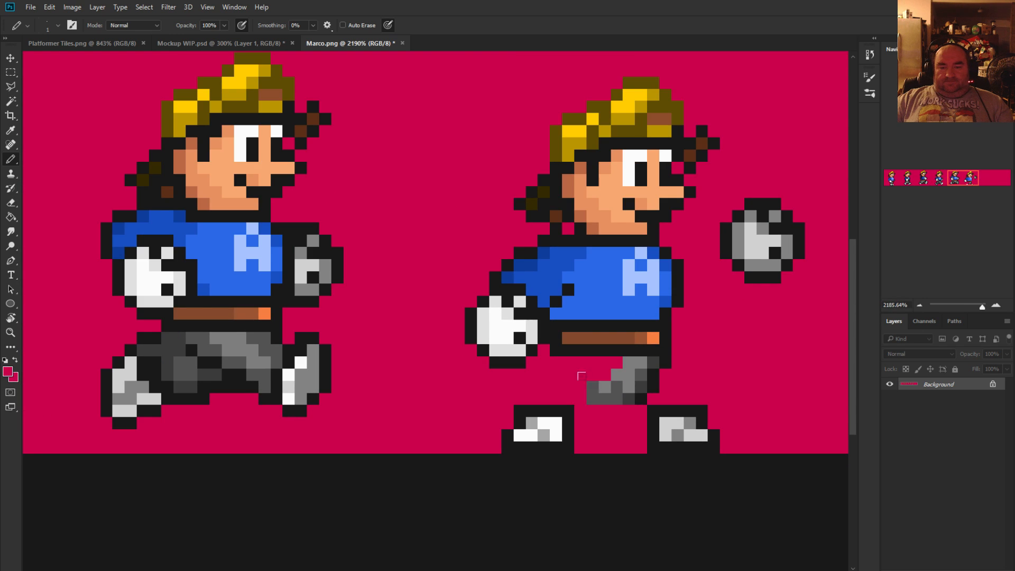
# Erase the leftover gray leg pixels between the belt and the shoes with the magenta background color
pyautogui.moveTo(581, 376)
pyautogui.mouseDown()
pyautogui.moveTo(623, 355)
pyautogui.moveTo(610, 382)
pyautogui.moveTo(641, 377)
pyautogui.moveTo(660, 360)
pyautogui.mouseUp()
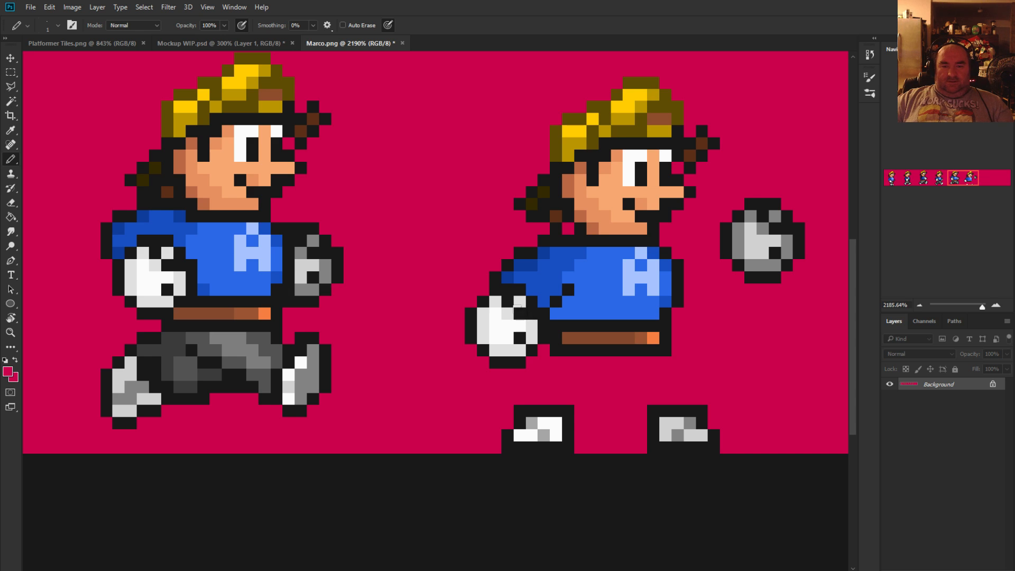
pyautogui.click(11, 72)
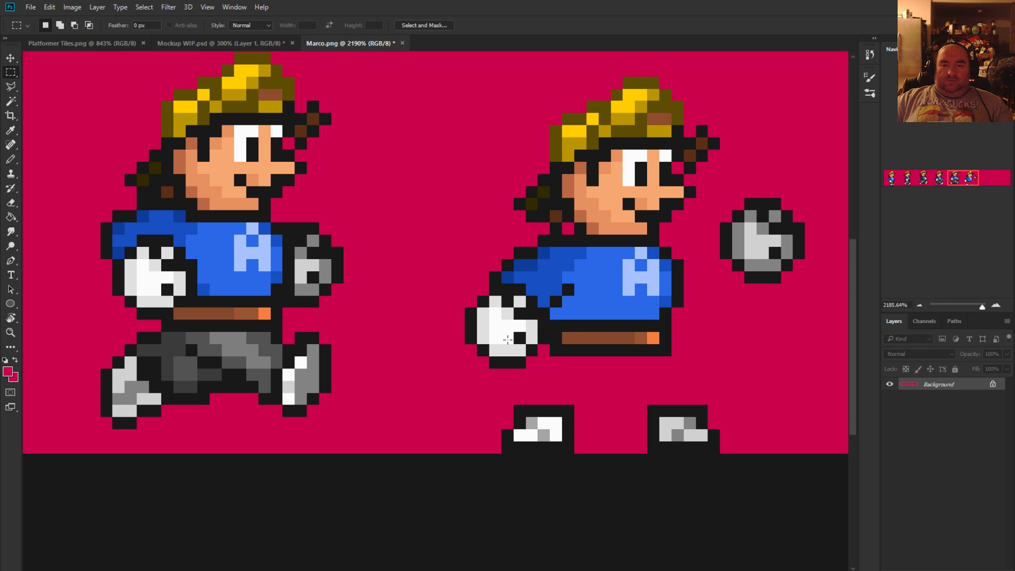
pyautogui.press('b')
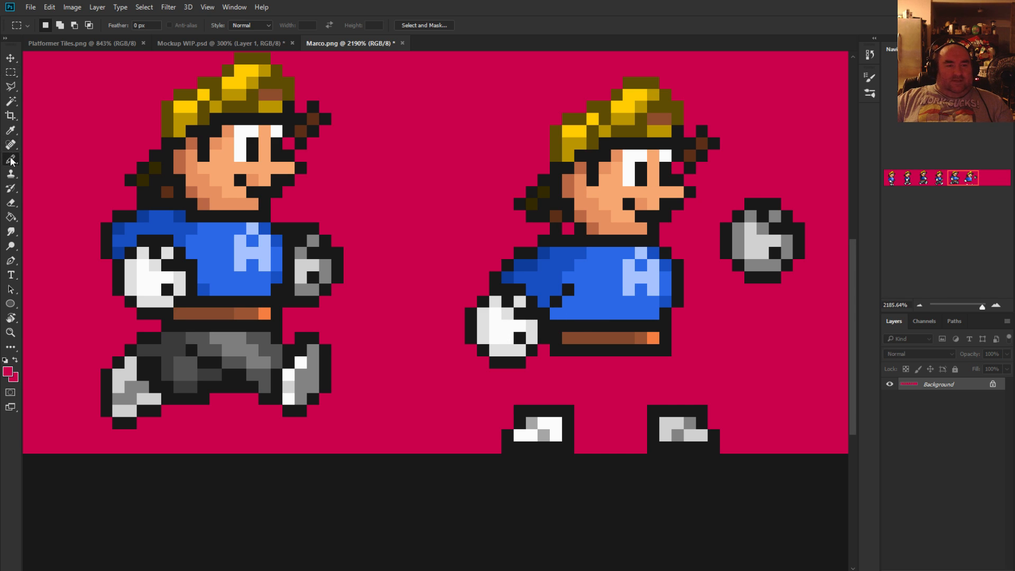
# Reshape the armpit line into a short horizontal black line and patch the sleeve and torso blues around it
pyautogui.keyDown('alt'); pyautogui.click(575, 308); pyautogui.keyUp('alt')
pyautogui.click(564, 287)
pyautogui.click(556, 301)
pyautogui.keyDown('alt'); pyautogui.click(547, 315); pyautogui.keyUp('alt')
pyautogui.click(544, 299)
pyautogui.click(556, 290)
pyautogui.click(568, 289)
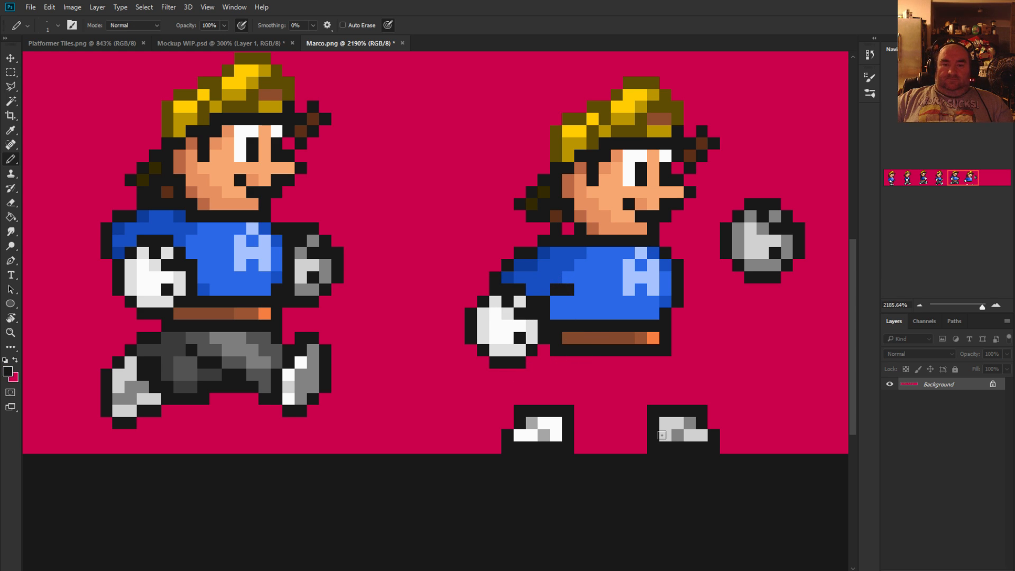
pyautogui.keyDown('alt'); pyautogui.click(550, 259); pyautogui.keyUp('alt')
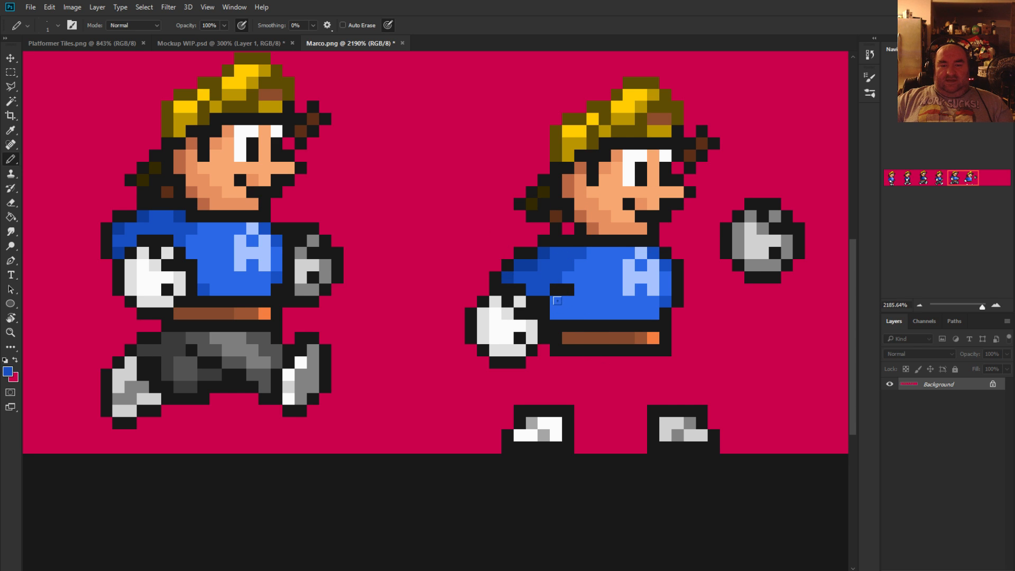
pyautogui.scroll(-3, 628, 363)
pyautogui.scroll(2, 670, 406)
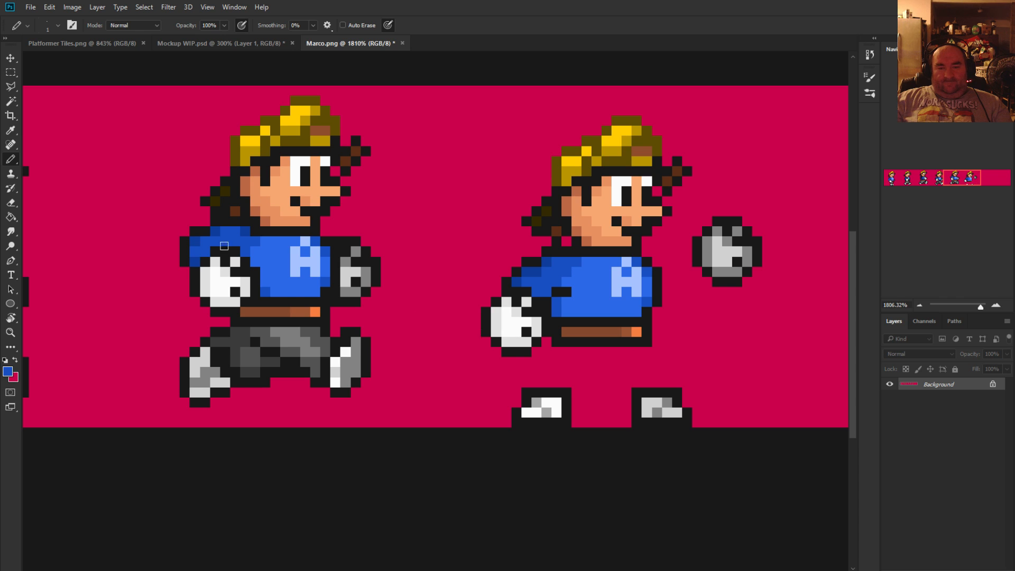
# Select the white glove with its outline, move it two pixels toward the torso and deselect it
pyautogui.click(9, 72)
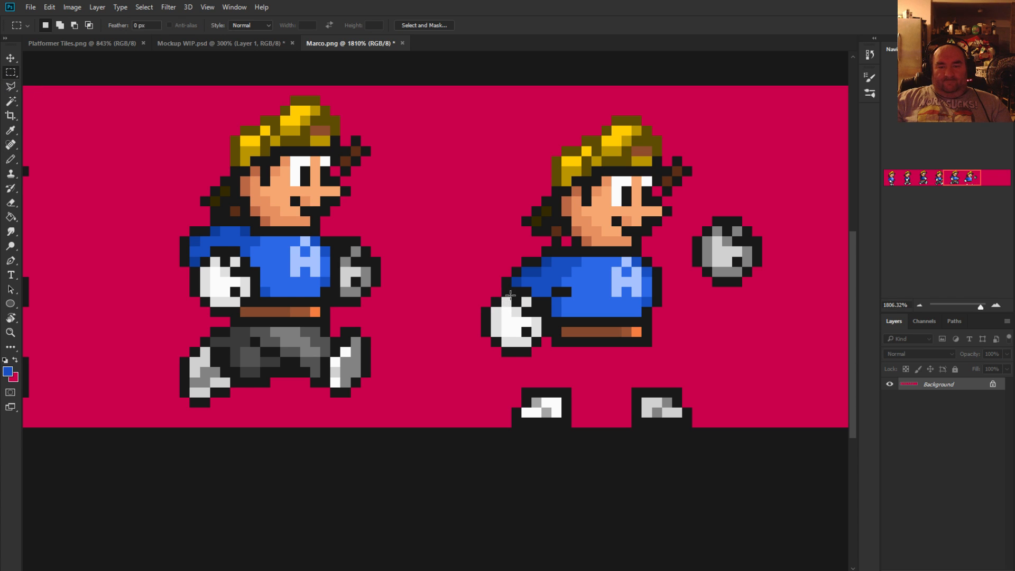
pyautogui.moveTo(502, 288); pyautogui.dragTo(486, 315)
pyautogui.click(534, 341)
pyautogui.hotkey('ctrl', 'Right')
pyautogui.hotkey('ctrl', 'Right')
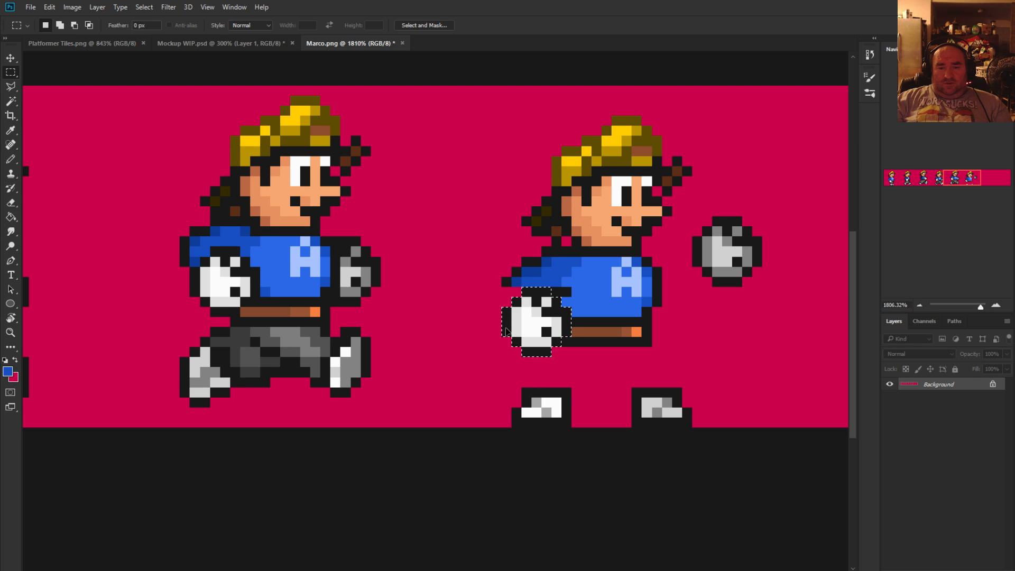
pyautogui.click(480, 300)
# Draw a black elbow outline behind the white glove and fill the sleeve end inside it with the darker blues
pyautogui.click(10, 160)
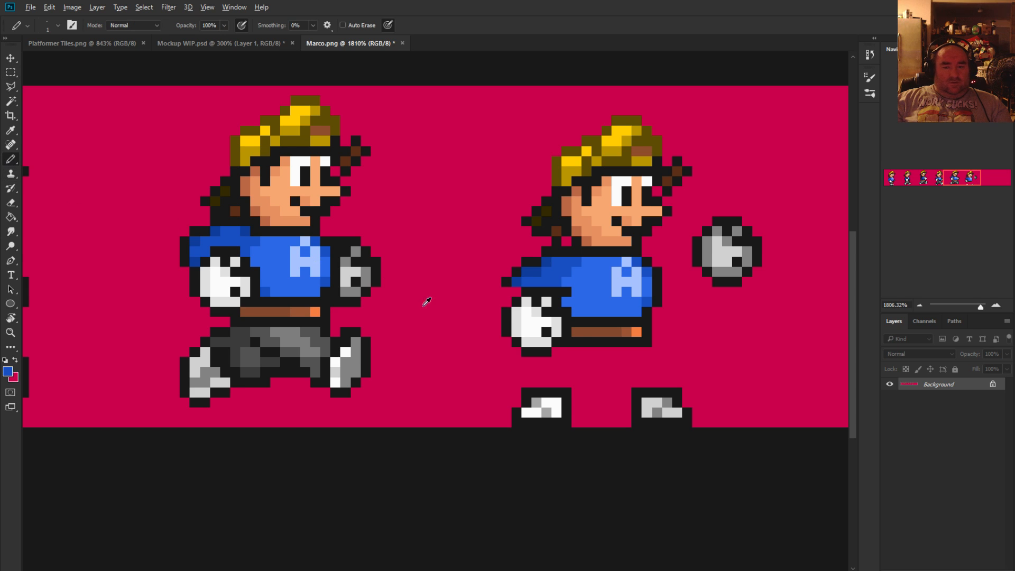
pyautogui.keyDown('alt'); pyautogui.click(506, 284); pyautogui.keyUp('alt')
pyautogui.moveTo(494, 291)
pyautogui.mouseDown()
pyautogui.moveTo(493, 311)
pyautogui.moveTo(502, 299)
pyautogui.mouseUp()
pyautogui.keyDown('alt'); pyautogui.click(523, 276); pyautogui.keyUp('alt')
pyautogui.keyDown('alt'); pyautogui.click(531, 279); pyautogui.keyUp('alt')
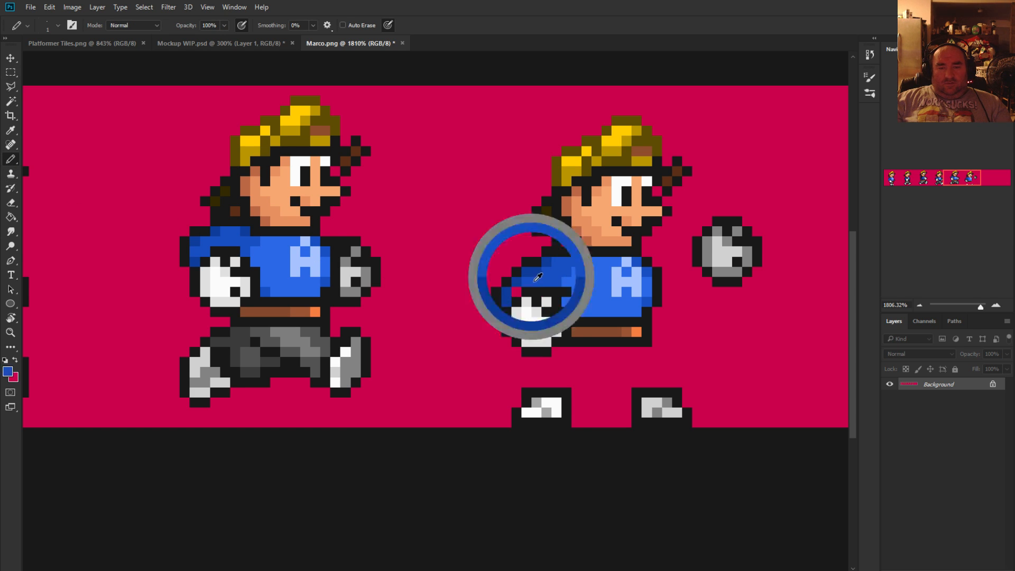
pyautogui.click(513, 291)
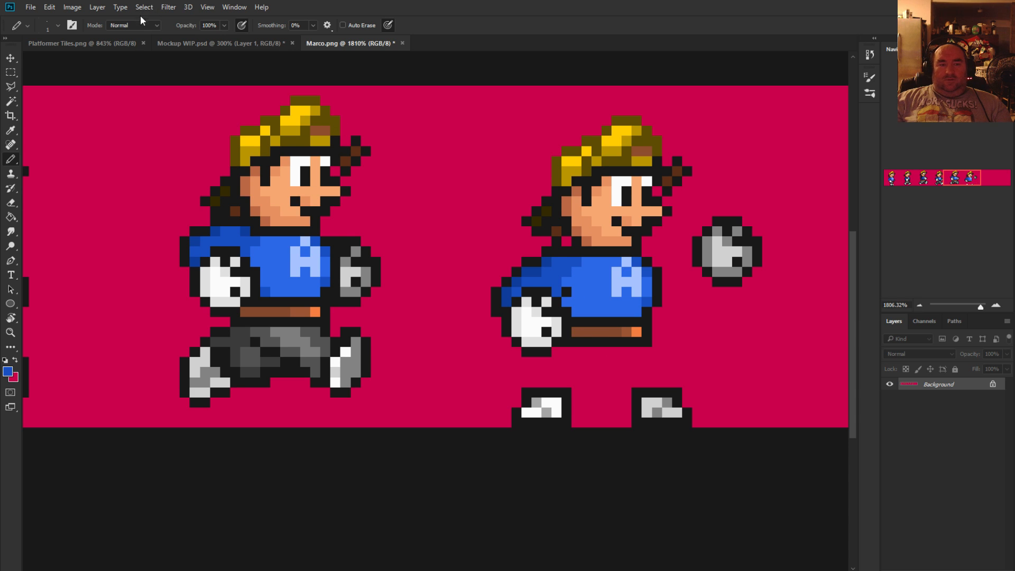
pyautogui.click(183, 42)
pyautogui.click(379, 41)
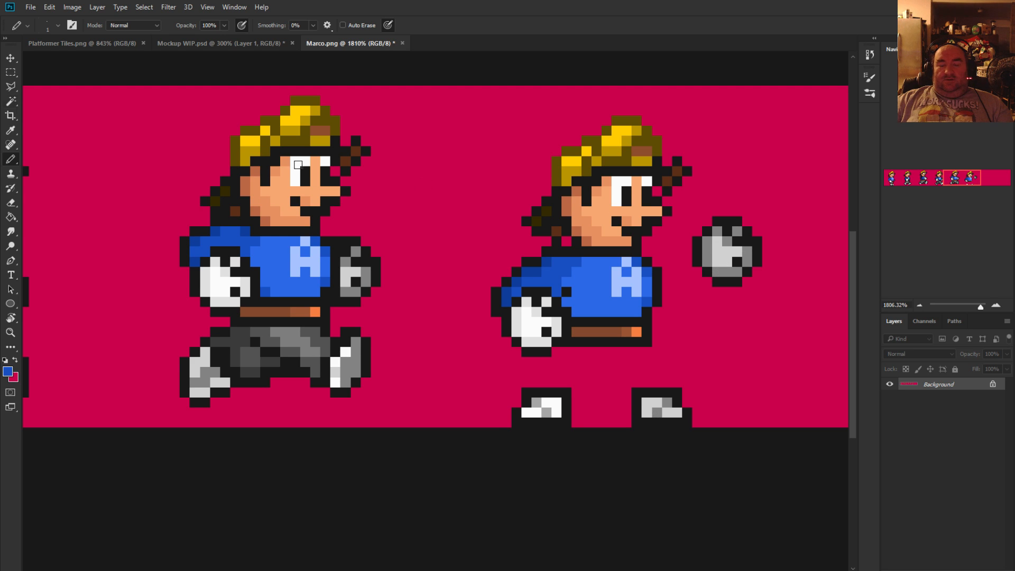
# Select only the gray front glove without its background and move it three pixels toward the torso and two pixels down
pyautogui.click(11, 72)
pyautogui.moveTo(693, 217); pyautogui.dragTo(763, 287)
pyautogui.click(10, 101)
pyautogui.keyDown('alt'); pyautogui.click(812, 199); pyautogui.keyUp('alt')
pyautogui.hotkey('ctrl', 'Left')
pyautogui.hotkey('ctrl', 'Left')
pyautogui.hotkey('ctrl', 'Left')
pyautogui.hotkey('ctrl', 'Down')
pyautogui.hotkey('ctrl', 'Down')
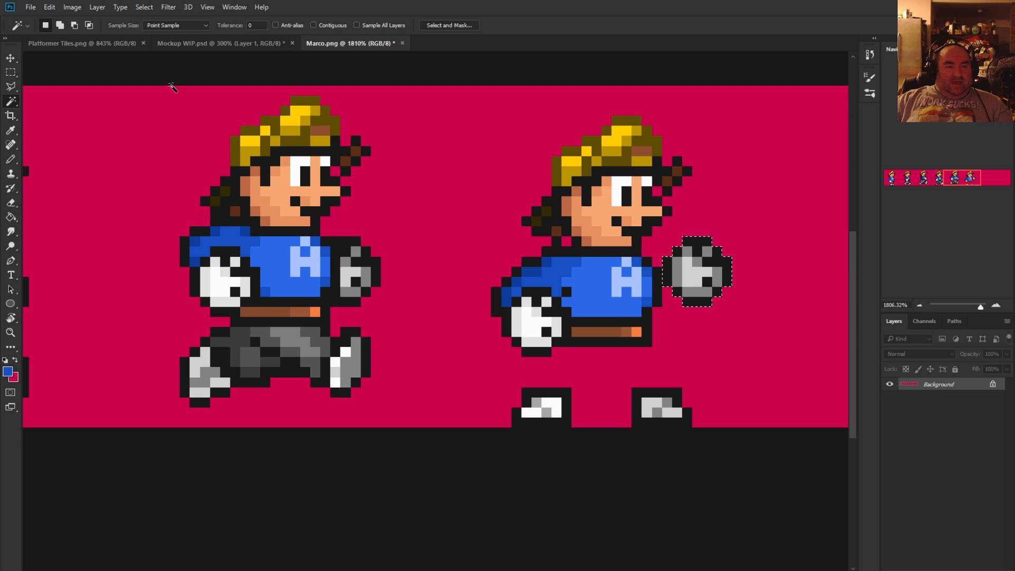
# Deselect the gray front glove and draw a stepped black forearm outline curving from beneath it back to the torso
pyautogui.hotkey('ctrl', 'd')
pyautogui.click(10, 159)
pyautogui.scroll(3, 644, 313)
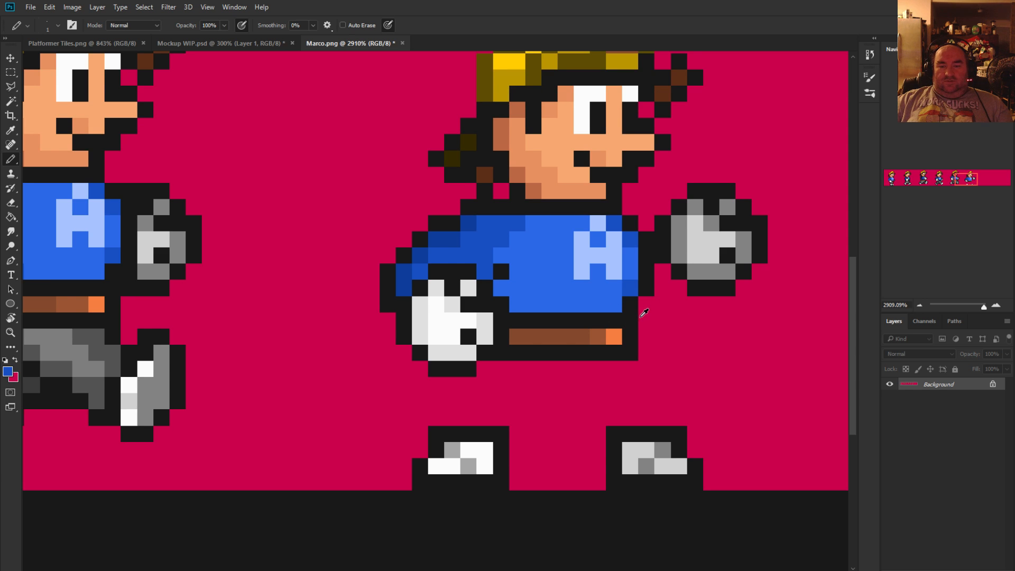
pyautogui.keyDown('alt'); pyautogui.click(641, 316); pyautogui.keyUp('alt')
pyautogui.keyDown('alt'); pyautogui.click(719, 288); pyautogui.keyUp('alt')
pyautogui.click(728, 305)
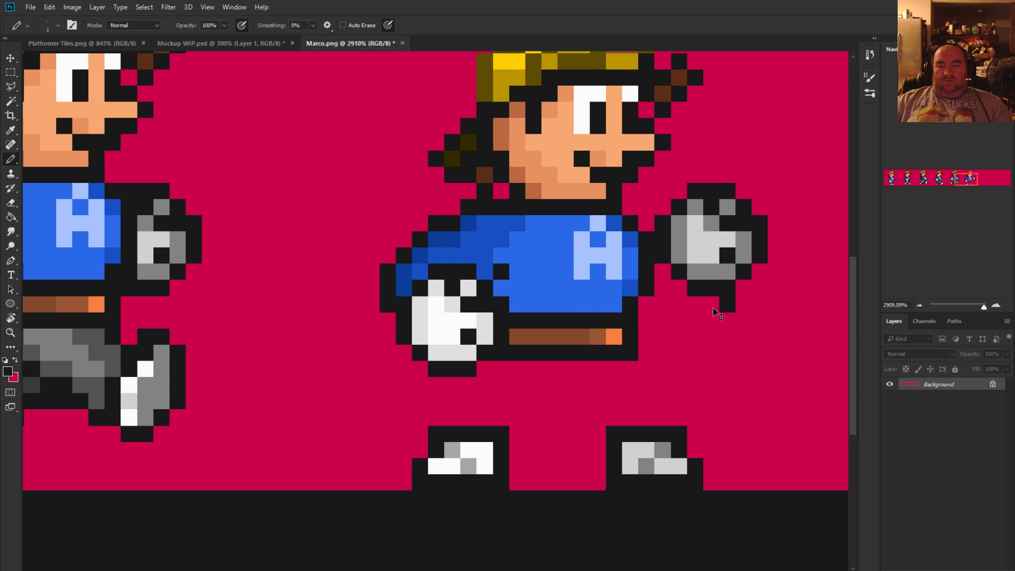
pyautogui.hotkey('ctrl', 'z')
pyautogui.click(712, 305)
pyautogui.click(695, 321)
pyautogui.click(680, 336)
pyautogui.click(664, 337)
pyautogui.click(646, 321)
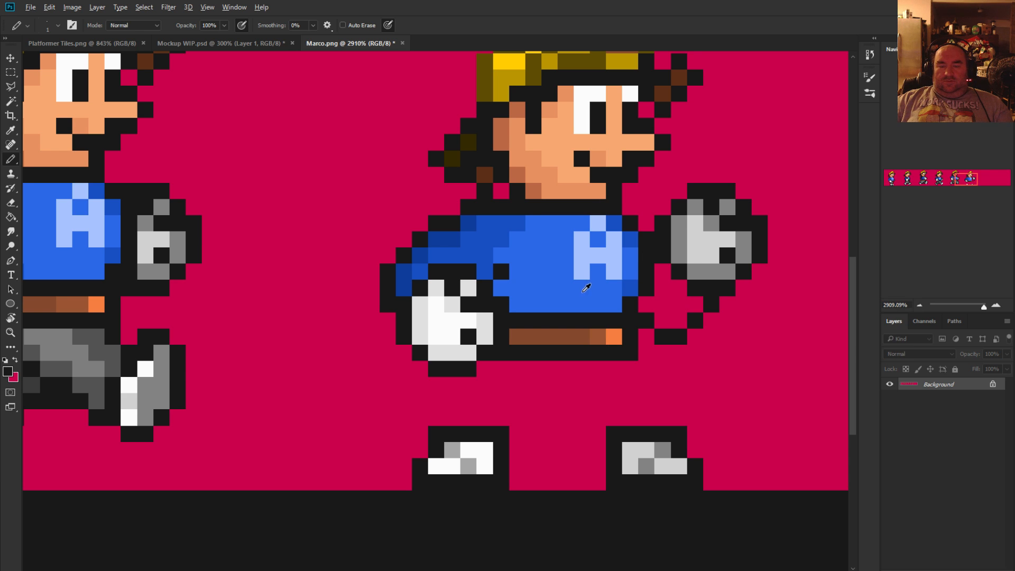
# Fill the forearm between the gray glove and the torso with the shirt's medium blue
pyautogui.keyDown('alt'); pyautogui.click(630, 282); pyautogui.keyUp('alt')
pyautogui.click(631, 288)
pyautogui.moveTo(658, 268); pyautogui.dragTo(661, 304)
pyautogui.moveTo(650, 266)
pyautogui.mouseDown()
pyautogui.moveTo(657, 308)
pyautogui.moveTo(664, 276)
pyautogui.mouseUp()
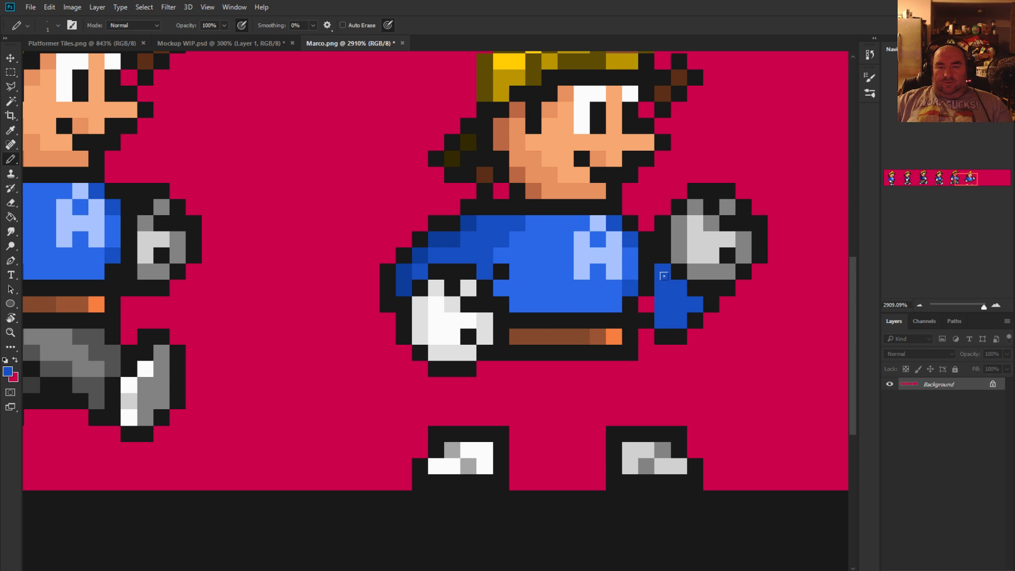
pyautogui.click(646, 304)
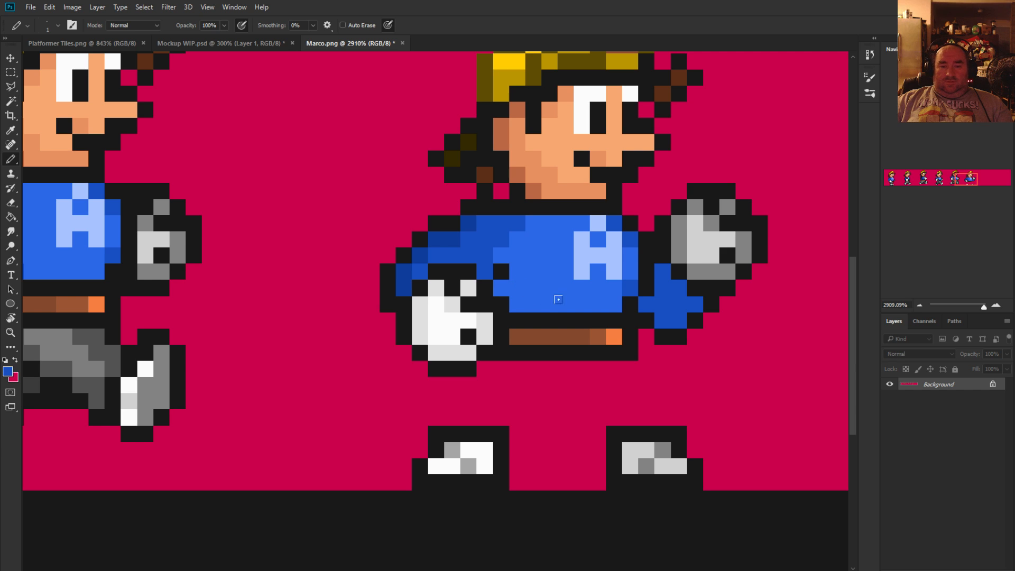
# Shade the forearm's upper, outer and lower edge pixels with the sleeve's darkest blue
pyautogui.keyDown('alt'); pyautogui.click(456, 235); pyautogui.keyUp('alt')
pyautogui.click(662, 271)
pyautogui.click(678, 288)
pyautogui.click(694, 304)
pyautogui.click(678, 318)
pyautogui.click(662, 319)
pyautogui.scroll(-5, 663, 335)
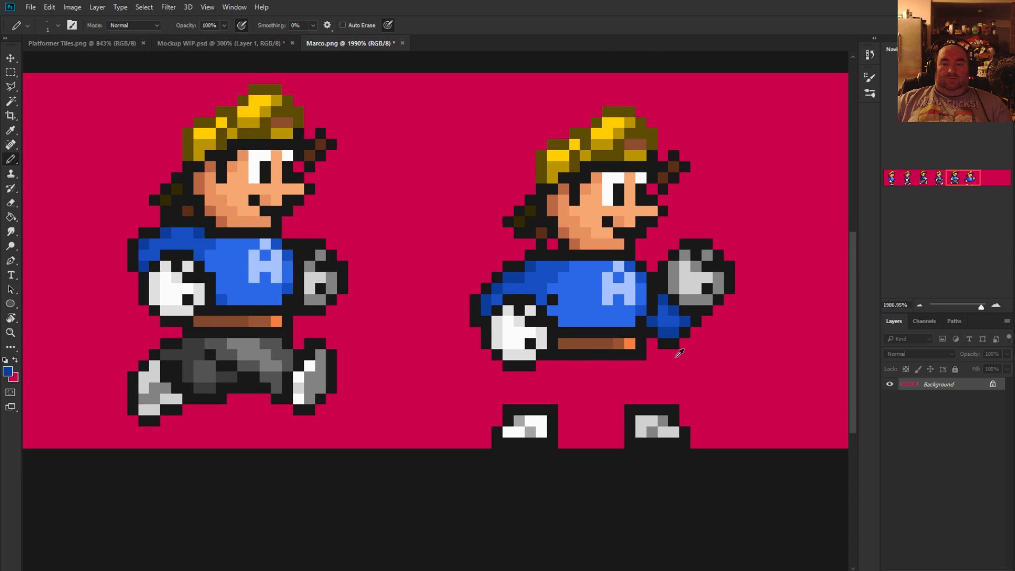
pyautogui.scroll(3, 700, 368)
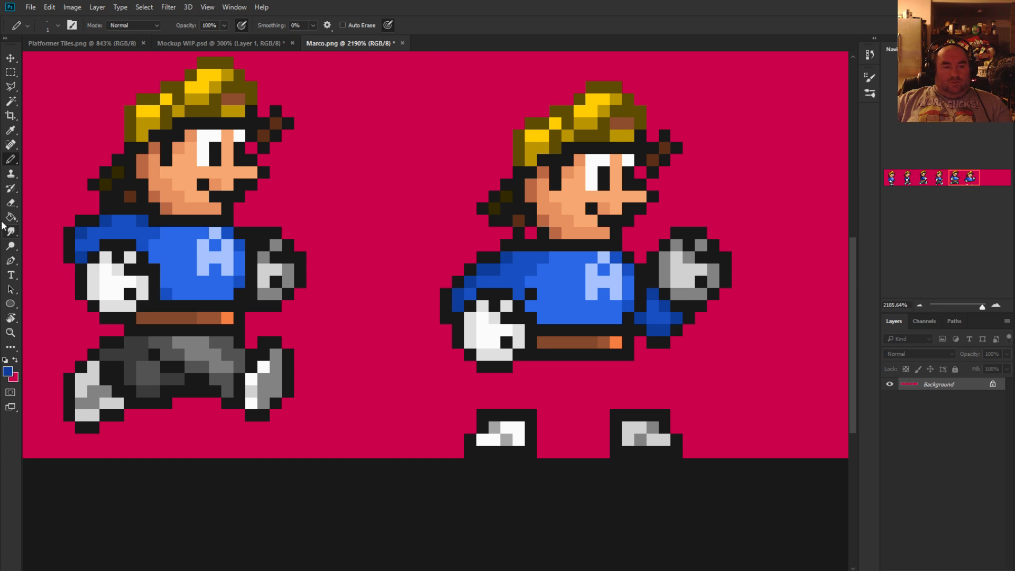
# Draw the thigh's black underside outline in steps from above the rear shoe up to the front end of the belt
pyautogui.keyDown('alt'); pyautogui.click(475, 411); pyautogui.keyUp('alt')
pyautogui.keyDown('alt'); pyautogui.click(516, 414); pyautogui.keyUp('alt')
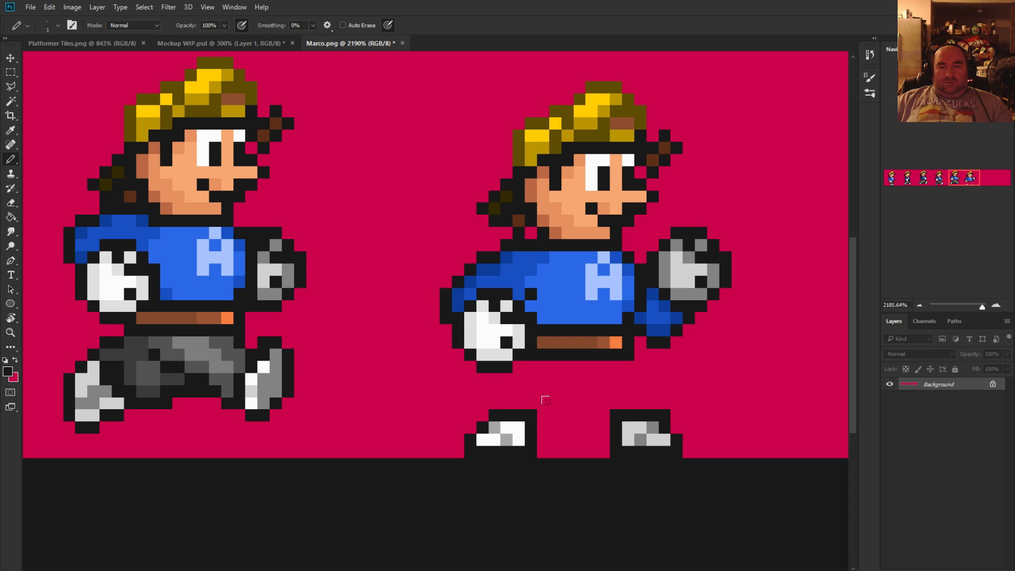
pyautogui.click(539, 401)
pyautogui.moveTo(536, 398); pyautogui.dragTo(574, 397)
pyautogui.click(591, 391)
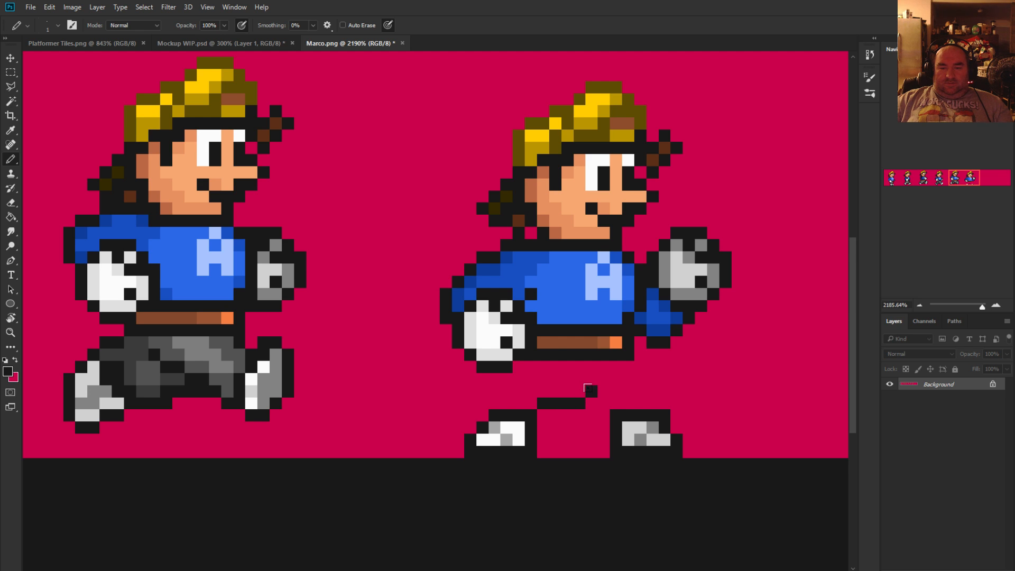
pyautogui.hotkey('ctrl', 'z')
pyautogui.click(591, 403)
pyautogui.click(603, 391)
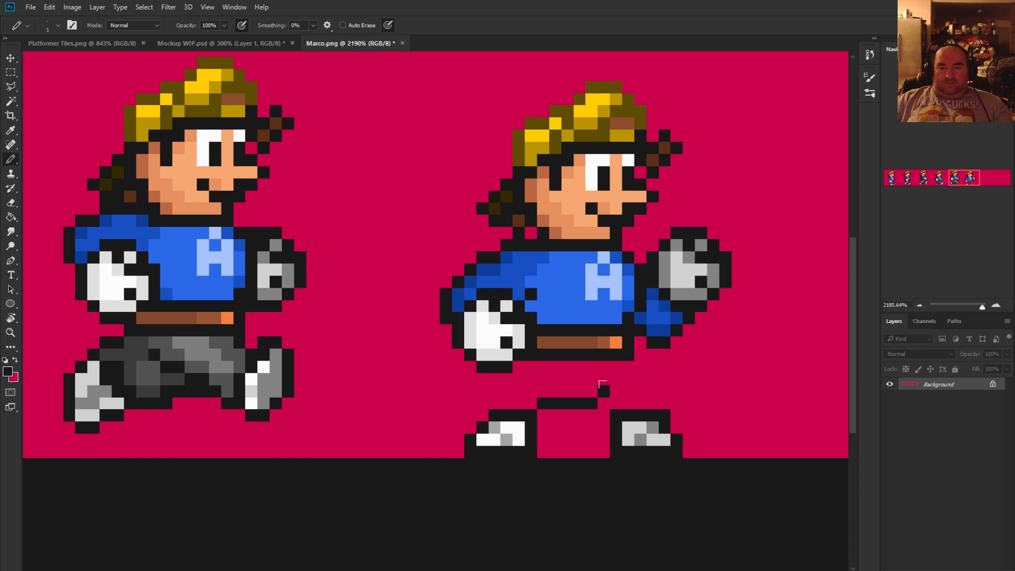
pyautogui.moveTo(627, 378); pyautogui.dragTo(627, 366)
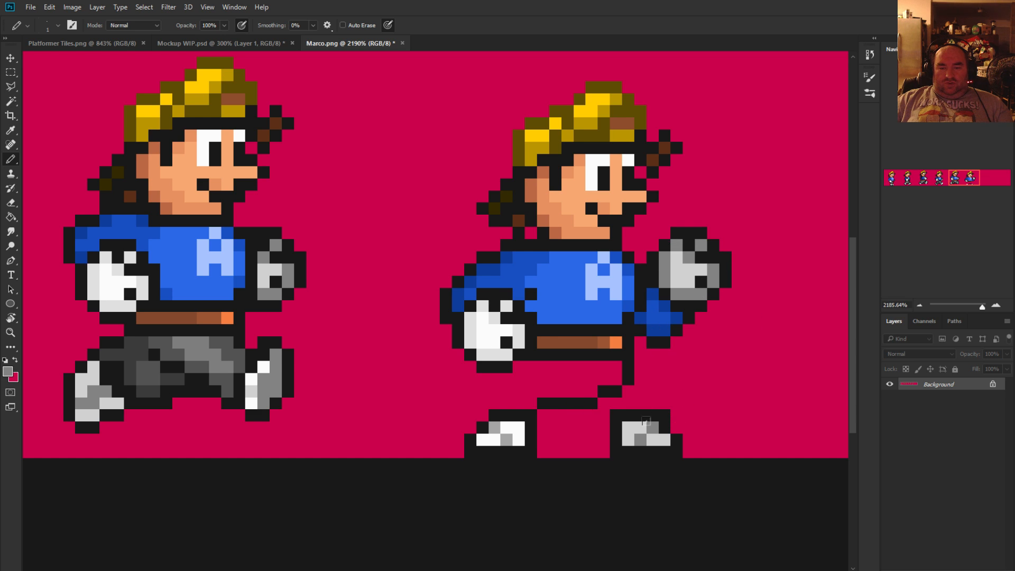
# Draw the back of the rear leg as a stepped black outline between the white-tipped shoe and the white glove
pyautogui.keyDown('alt'); pyautogui.click(685, 270); pyautogui.keyUp('alt')
pyautogui.keyDown('alt'); pyautogui.click(509, 366); pyautogui.keyUp('alt')
pyautogui.click(495, 403)
pyautogui.click(494, 389)
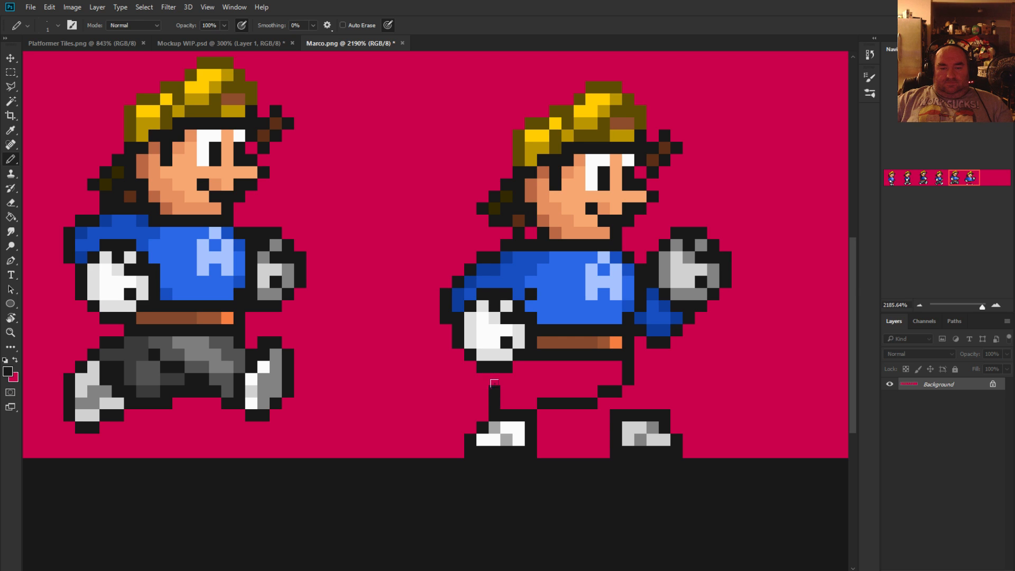
pyautogui.hotkey('ctrl', 'z')
pyautogui.click(506, 391)
pyautogui.click(506, 379)
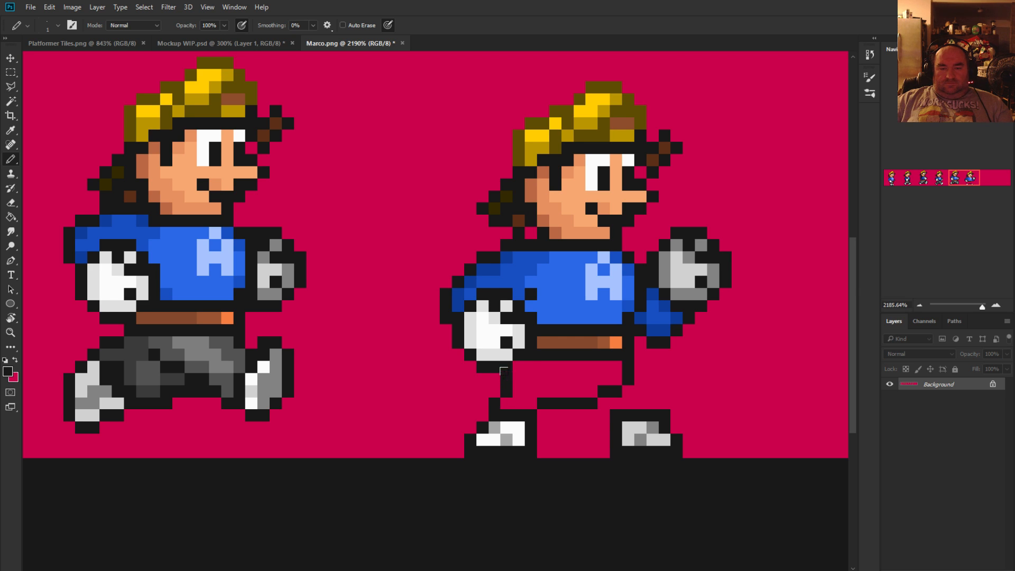
pyautogui.hotkey('ctrl', 'z')
pyautogui.click(518, 367)
pyautogui.click(505, 379)
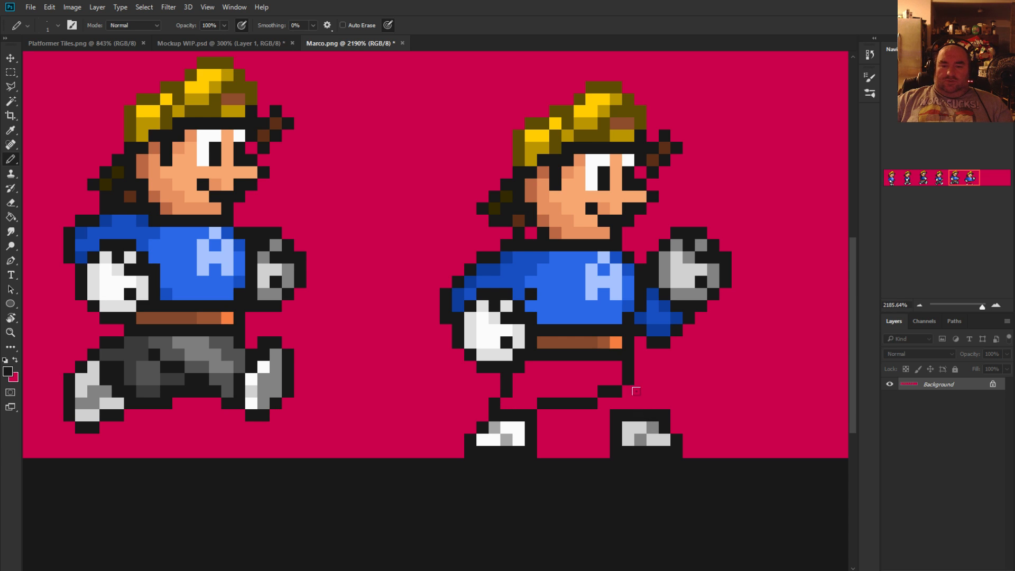
# Shift the front part of the thigh outline inward and erase its old pixels with the pink background colour
pyautogui.click(592, 392)
pyautogui.click(612, 377)
pyautogui.keyDown('alt'); pyautogui.click(637, 388); pyautogui.keyUp('alt')
pyautogui.click(628, 380)
pyautogui.click(616, 392)
pyautogui.click(592, 403)
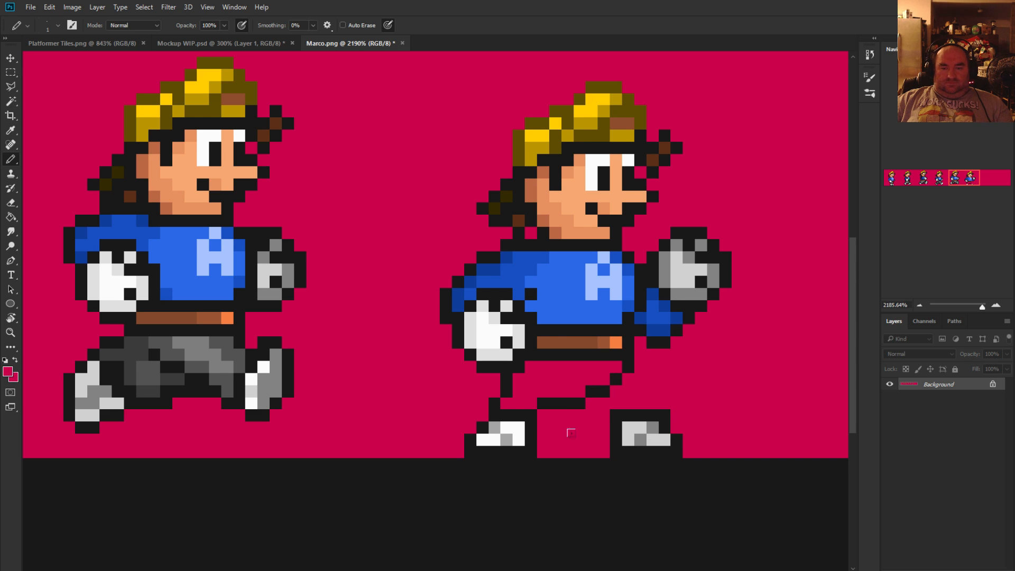
# Select the front shoe with its outline, move it one pixel toward the rear shoe and deselect it
pyautogui.click(10, 72)
pyautogui.moveTo(613, 411); pyautogui.dragTo(685, 453)
pyautogui.hotkey('ctrl', 'Left')
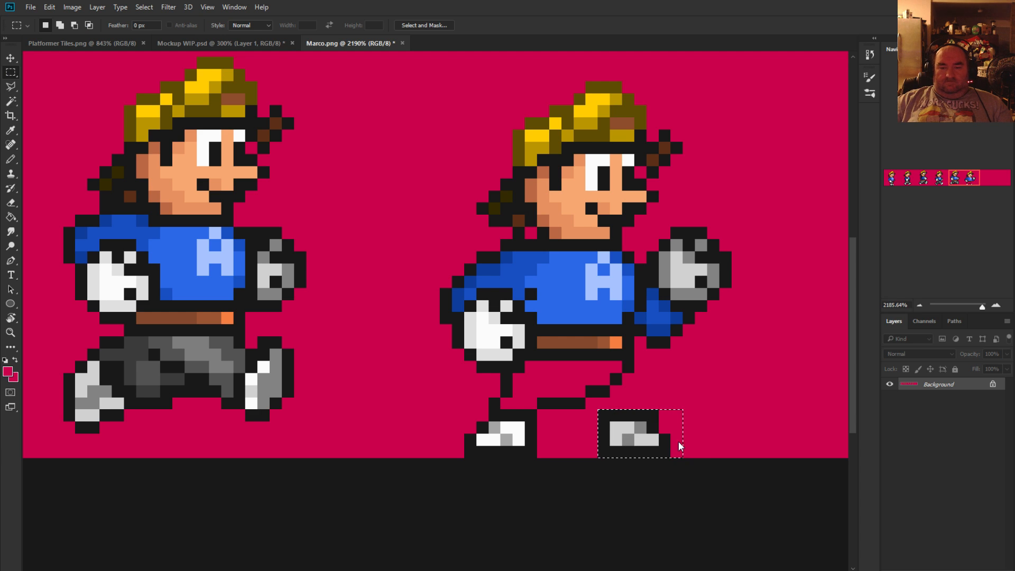
pyautogui.hotkey('ctrl', 'd')
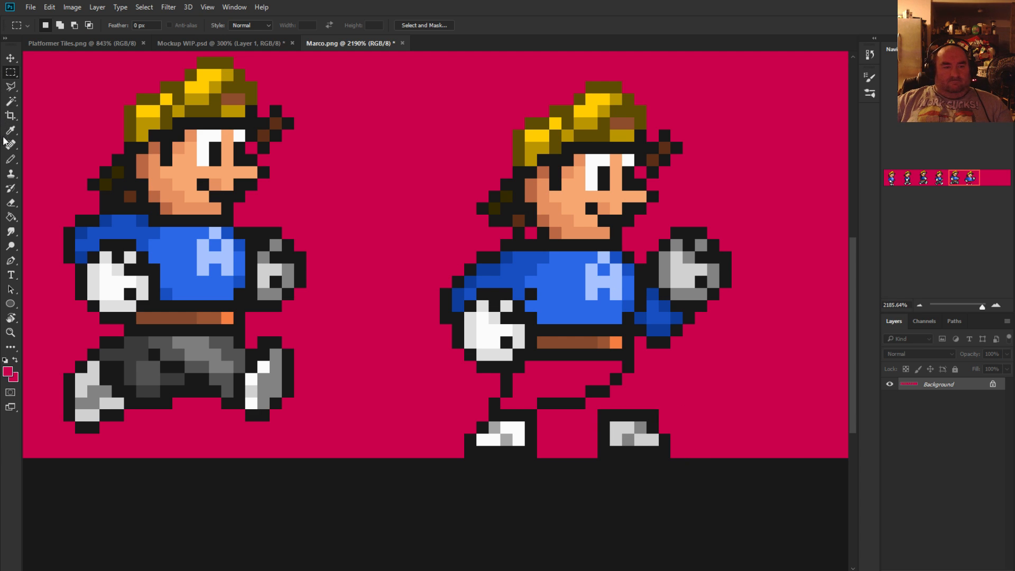
# Draw a vertical black outline for the front leg above its shoe and extend the shoe's top outline inward
pyautogui.click(11, 158)
pyautogui.click(653, 415)
pyautogui.keyDown('alt'); pyautogui.click(642, 414); pyautogui.keyUp('alt')
pyautogui.click(635, 400)
pyautogui.moveTo(636, 392); pyautogui.dragTo(637, 375)
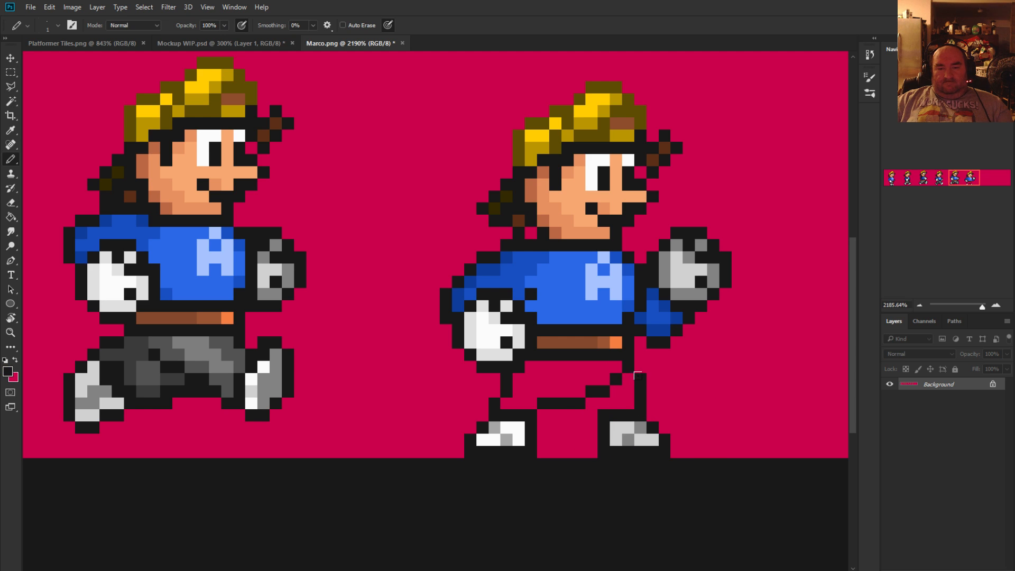
pyautogui.click(583, 412)
pyautogui.click(591, 403)
pyautogui.hotkey('ctrl', 'z')
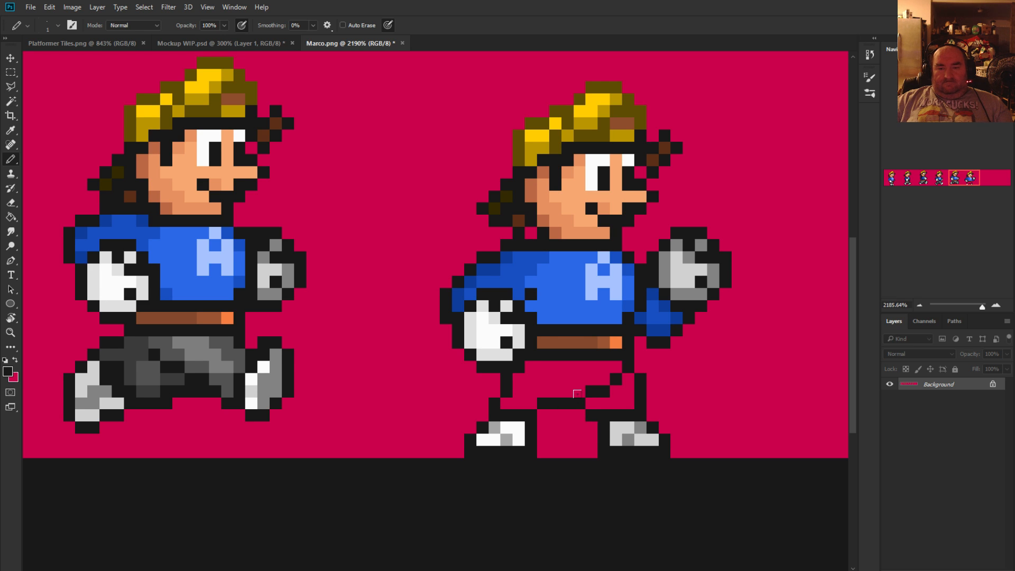
# Lower the rear end of the thigh underside by one pixel to meet the rear shoe's top outline
pyautogui.click(543, 415)
pyautogui.keyDown('alt'); pyautogui.click(538, 385); pyautogui.keyUp('alt')
pyautogui.click(543, 403)
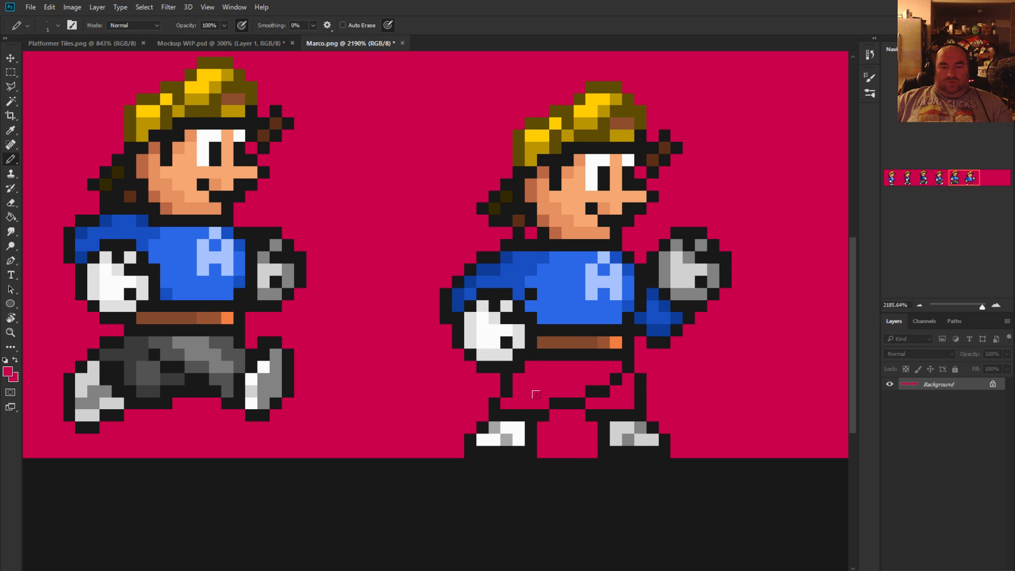
# Try a short black line across the rear thigh below the white glove and undo it
pyautogui.keyDown('alt'); pyautogui.click(547, 417); pyautogui.keyUp('alt')
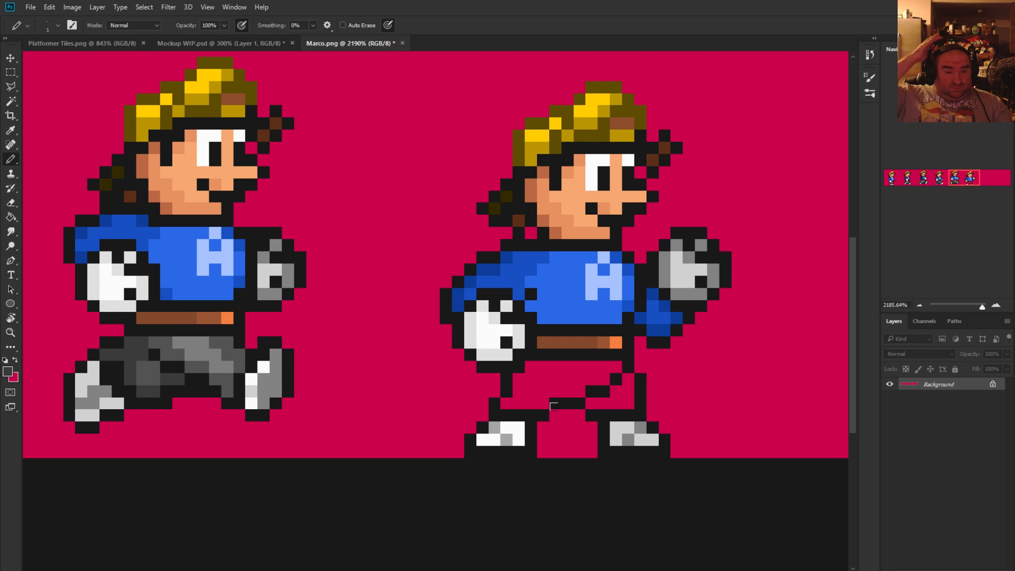
pyautogui.keyDown('alt'); pyautogui.click(592, 389); pyautogui.keyUp('alt')
pyautogui.keyDown('alt'); pyautogui.click(538, 407); pyautogui.keyUp('alt')
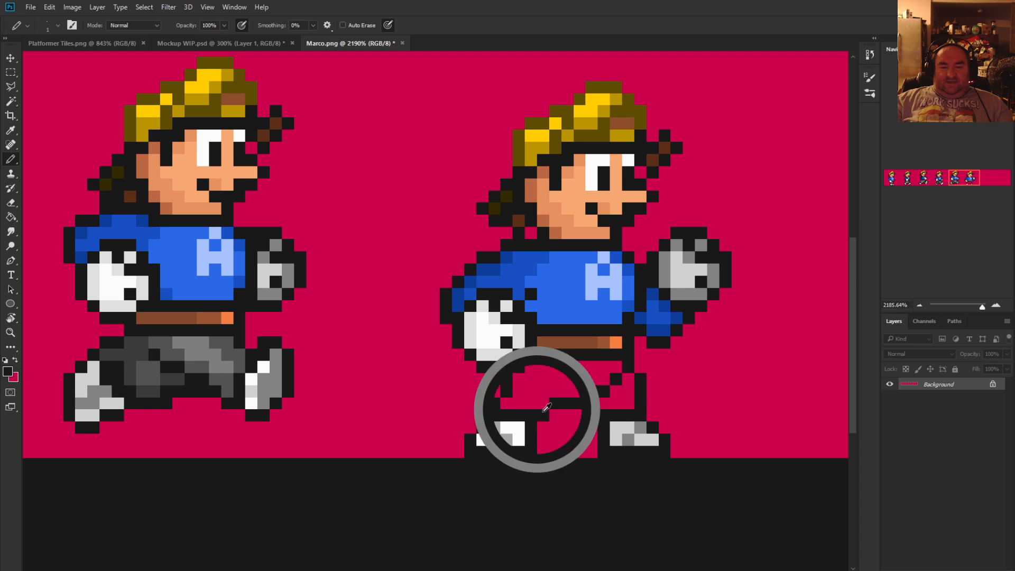
pyautogui.click(542, 387)
pyautogui.click(531, 386)
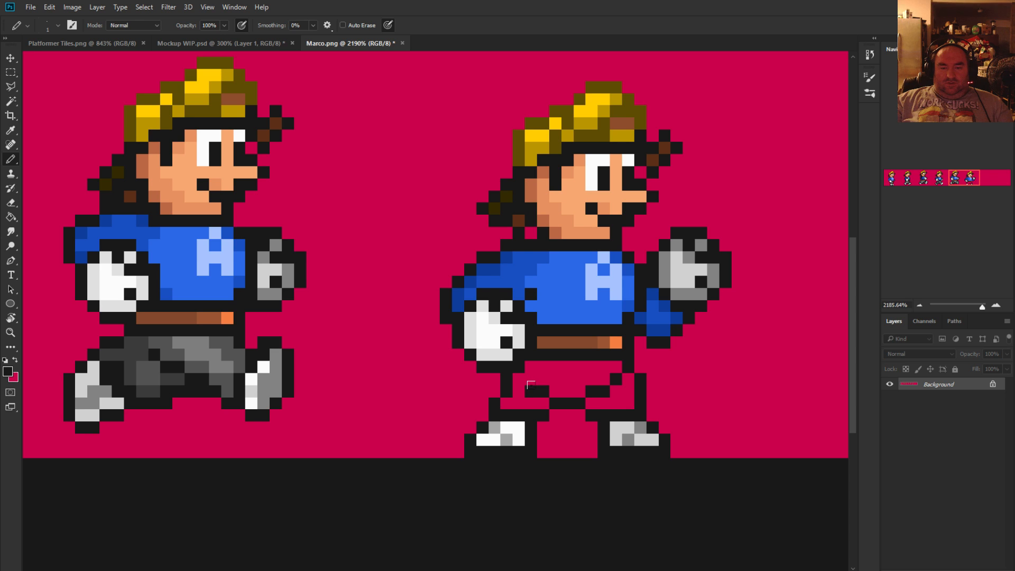
pyautogui.hotkey('ctrl', 'z')
pyautogui.hotkey('ctrl', 'alt', 'z')
pyautogui.hotkey('ctrl', 'alt', 'z')
pyautogui.hotkey('ctrl', 'alt', 'z')
# Try a leg-dividing line sloping down from below the white glove, erasing the line that slopes up to the belt front
pyautogui.click(553, 390)
pyautogui.click(543, 391)
pyautogui.click(532, 379)
pyautogui.keyDown('alt'); pyautogui.click(611, 394); pyautogui.keyUp('alt')
pyautogui.click(591, 392)
pyautogui.click(604, 392)
pyautogui.click(616, 379)
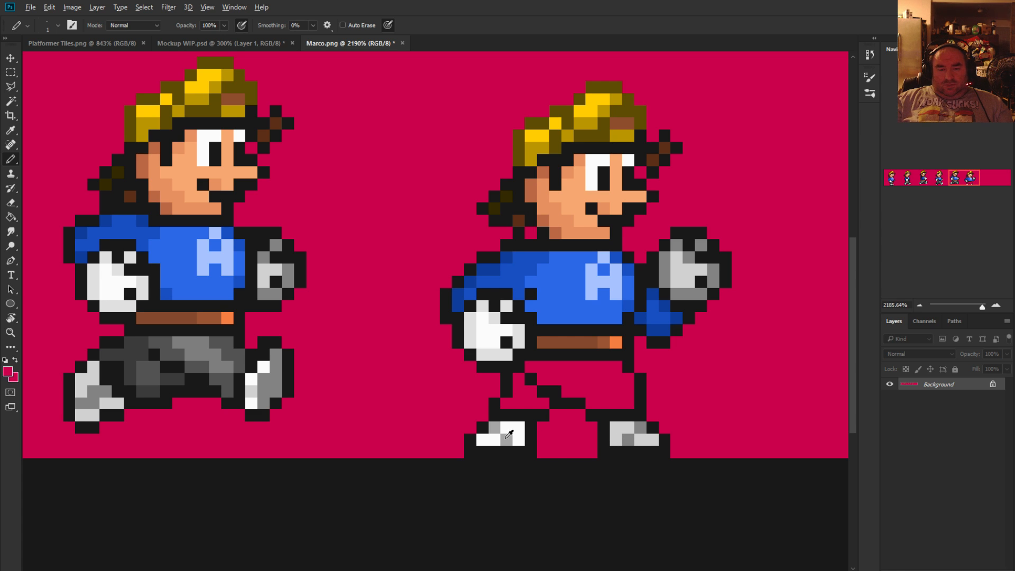
# Try recolouring the front shoe's light gray pixels white, with gray and white sample pixels placed beside it
pyautogui.keyDown('alt'); pyautogui.click(506, 439); pyautogui.keyUp('alt')
pyautogui.click(710, 414)
pyautogui.keyDown('alt'); pyautogui.click(512, 430); pyautogui.keyUp('alt')
pyautogui.click(507, 427)
pyautogui.click(713, 427)
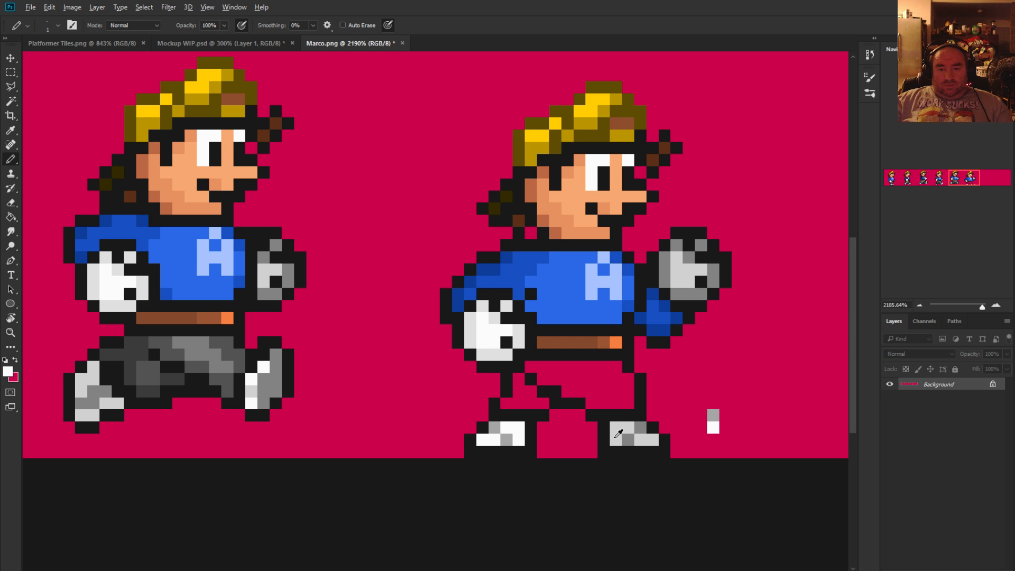
pyautogui.keyDown('alt'); pyautogui.click(521, 429); pyautogui.keyUp('alt')
pyautogui.moveTo(617, 423); pyautogui.dragTo(654, 439)
pyautogui.click(616, 439)
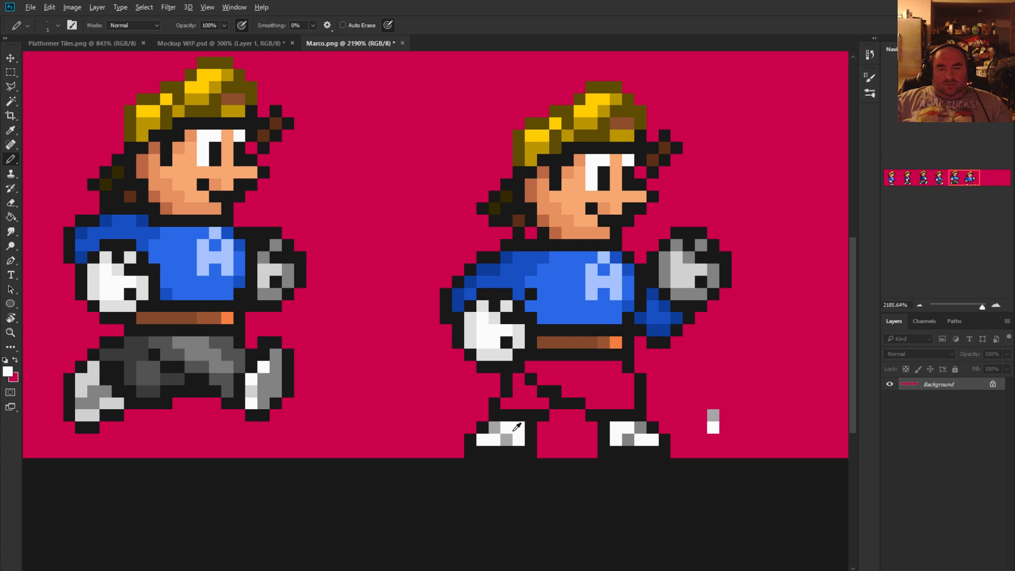
# Undo the shoe recolouring, the sample pixels and the alternative leg-dividing line
pyautogui.hotkey('ctrl', 'alt', 'z')
pyautogui.hotkey('ctrl', 'alt', 'z')
pyautogui.hotkey('ctrl', 'alt', 'z')
pyautogui.hotkey('ctrl', 'alt', 'z')
pyautogui.hotkey('ctrl', 'alt', 'z')
pyautogui.hotkey('ctrl', 'alt', 'z')
pyautogui.hotkey('ctrl', 'alt', 'z')
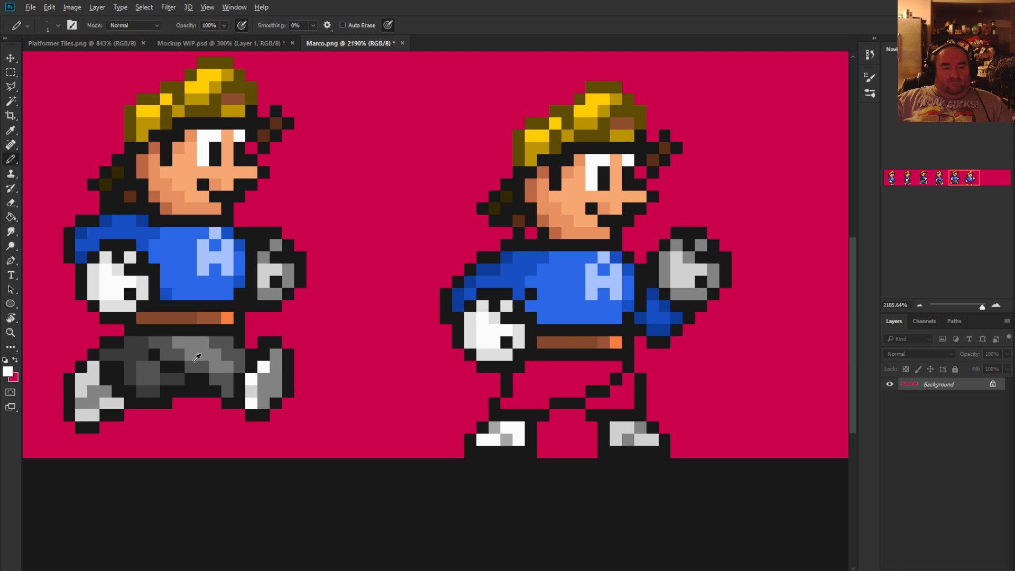
# Fill the rear leg with dark gray edges, a medium gray body and a light gray highlight, matching the fifth frame's trousers
pyautogui.keyDown('alt'); pyautogui.click(166, 351); pyautogui.keyUp('alt')
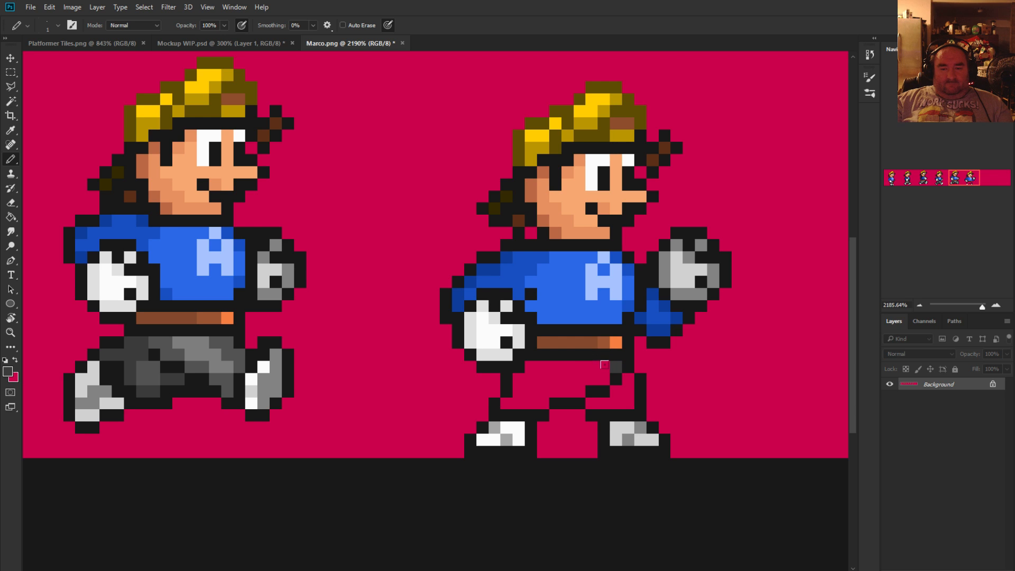
pyautogui.moveTo(574, 377); pyautogui.dragTo(536, 394)
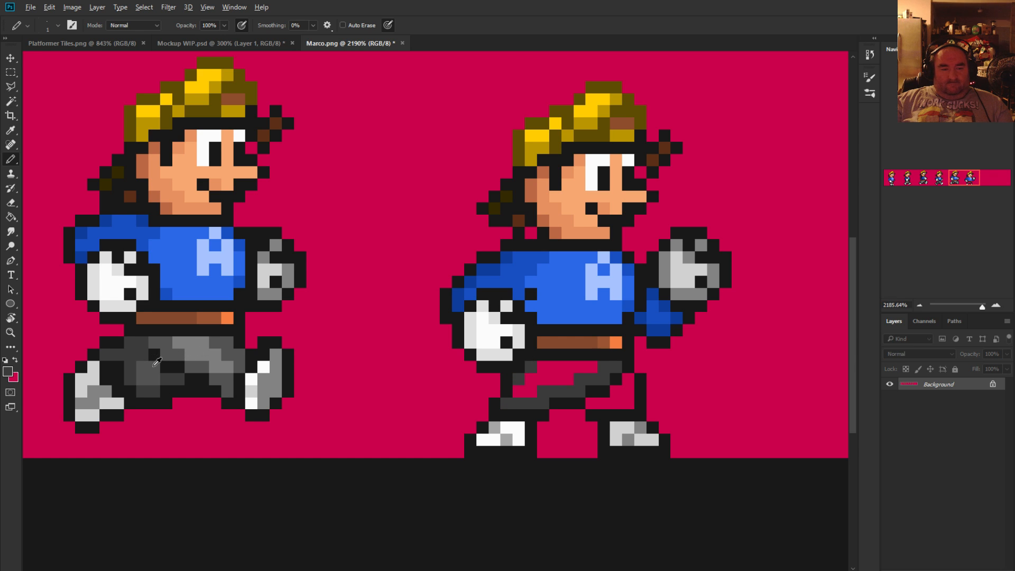
pyautogui.moveTo(520, 385)
pyautogui.mouseDown()
pyautogui.moveTo(559, 373)
pyautogui.moveTo(560, 363)
pyautogui.moveTo(540, 362)
pyautogui.moveTo(584, 362)
pyautogui.mouseUp()
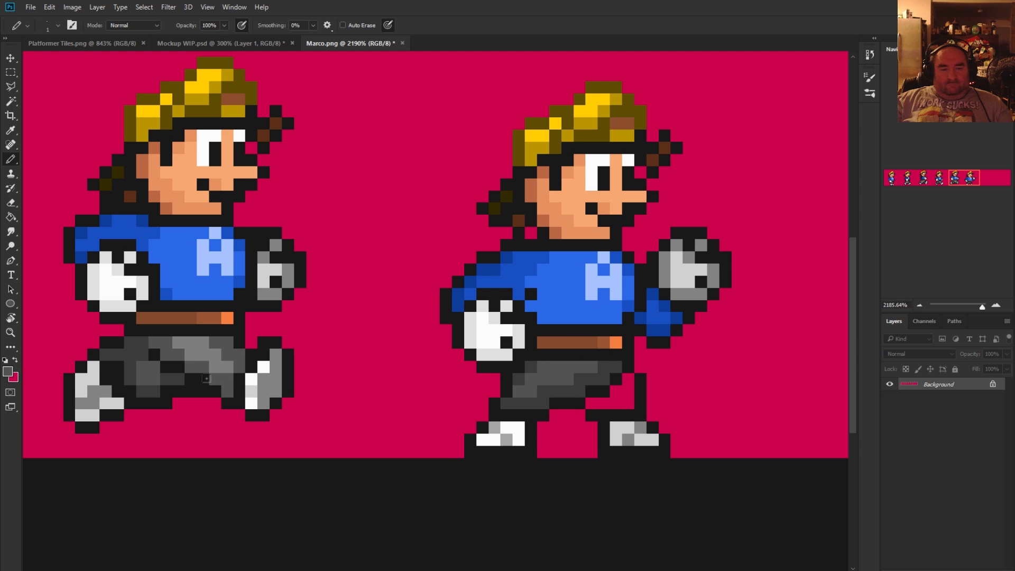
pyautogui.keyDown('alt'); pyautogui.click(207, 344); pyautogui.keyUp('alt')
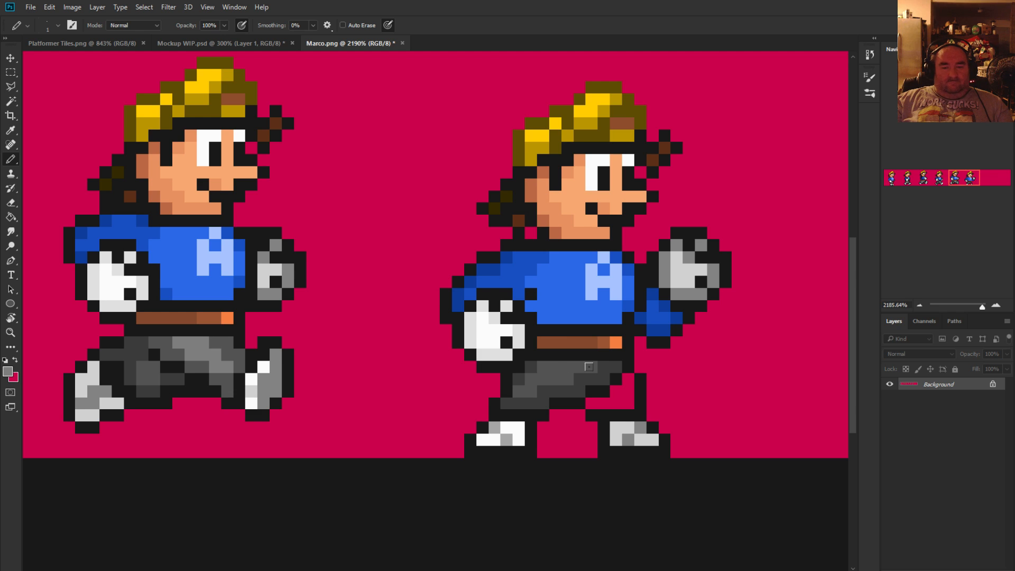
pyautogui.moveTo(531, 390)
pyautogui.mouseDown()
pyautogui.moveTo(522, 385)
pyautogui.moveTo(562, 369)
pyautogui.moveTo(537, 364)
pyautogui.moveTo(580, 359)
pyautogui.mouseUp()
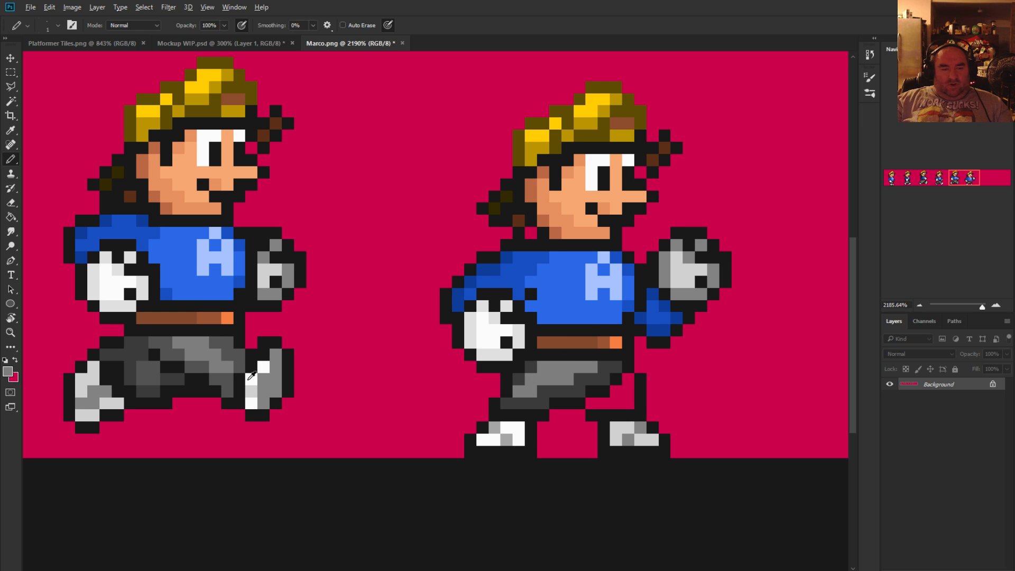
# Soften the rear leg's dark edges with medium gray and extend the light gray highlight down toward the shoe
pyautogui.keyDown('alt'); pyautogui.click(234, 375); pyautogui.keyUp('alt')
pyautogui.click(518, 392)
pyautogui.moveTo(534, 395); pyautogui.dragTo(581, 389)
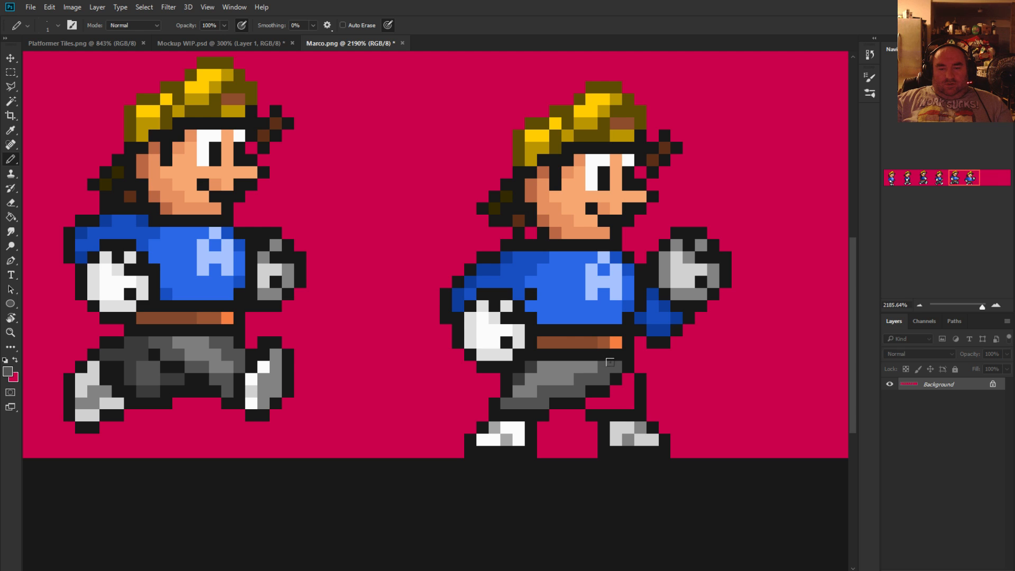
pyautogui.moveTo(529, 366); pyautogui.dragTo(543, 366)
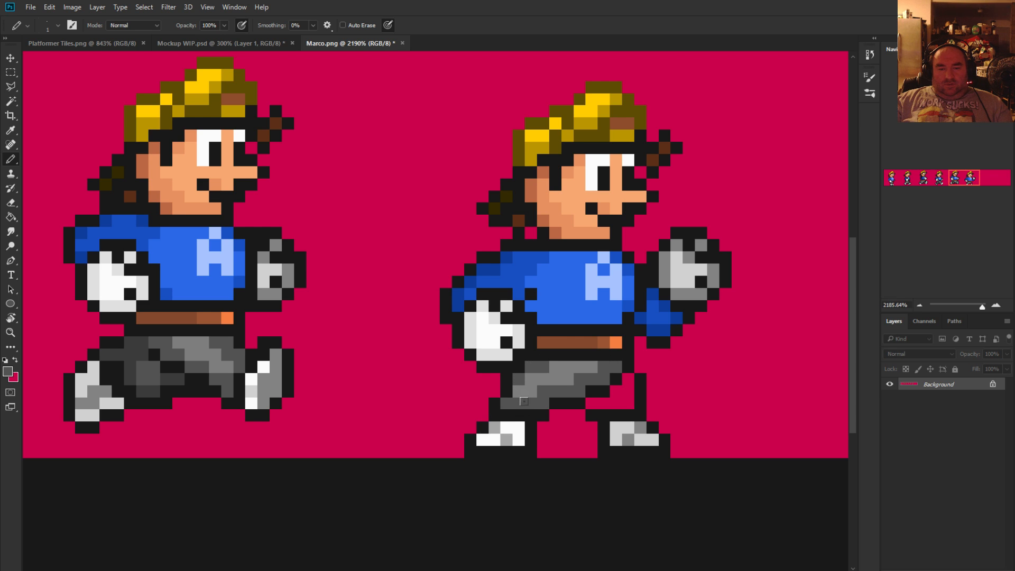
pyautogui.keyDown('alt'); pyautogui.click(531, 389); pyautogui.keyUp('alt')
pyautogui.click(518, 402)
pyautogui.moveTo(528, 401); pyautogui.dragTo(541, 389)
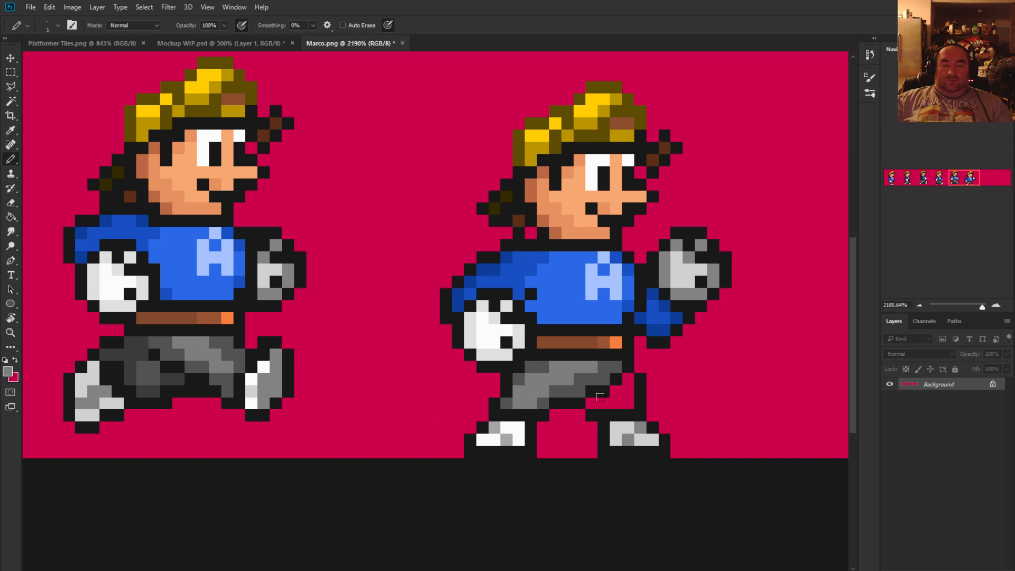
# Fill the sixth frame's front leg with dark gray and medium gray shading sampled from the fifth frame's shaded trouser leg
pyautogui.keyDown('alt'); pyautogui.click(156, 386); pyautogui.keyUp('alt')
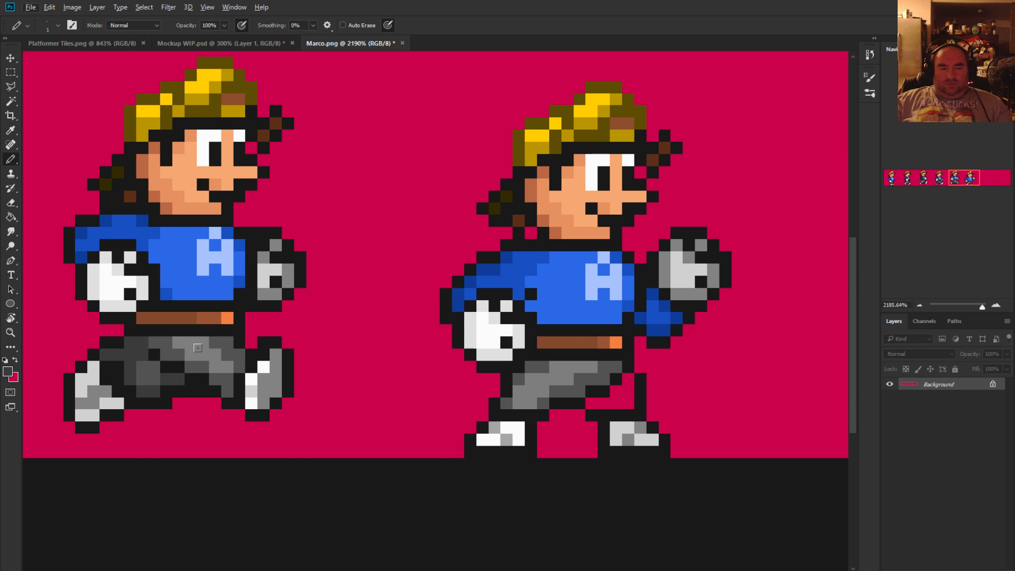
pyautogui.keyDown('alt'); pyautogui.click(152, 370); pyautogui.keyUp('alt')
pyautogui.moveTo(587, 396)
pyautogui.mouseDown()
pyautogui.moveTo(628, 399)
pyautogui.moveTo(627, 378)
pyautogui.moveTo(615, 389)
pyautogui.mouseUp()
pyautogui.keyDown('alt'); pyautogui.click(136, 348); pyautogui.keyUp('alt')
pyautogui.moveTo(620, 397); pyautogui.dragTo(625, 376)
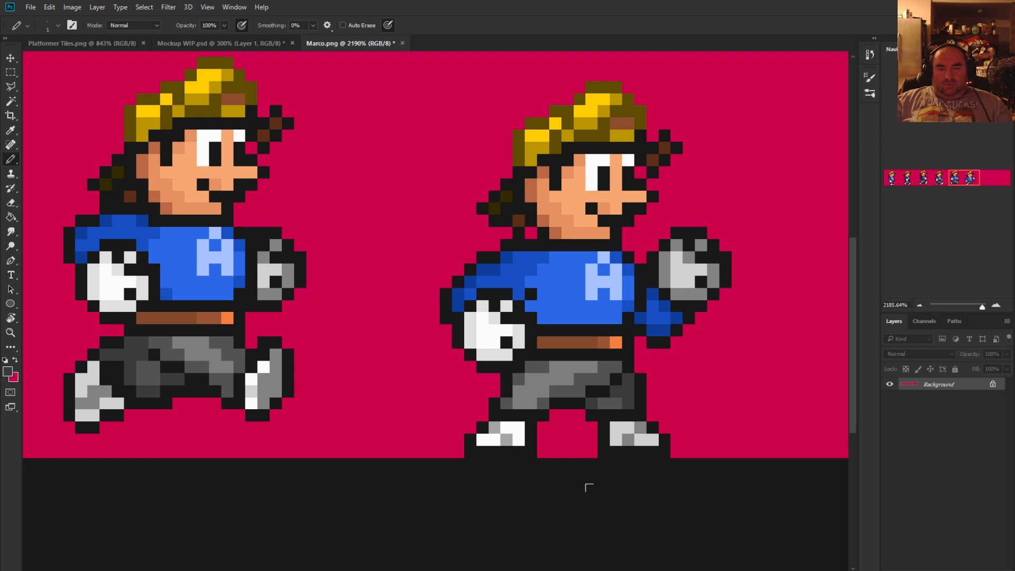
pyautogui.scroll(-3, 434, 349)
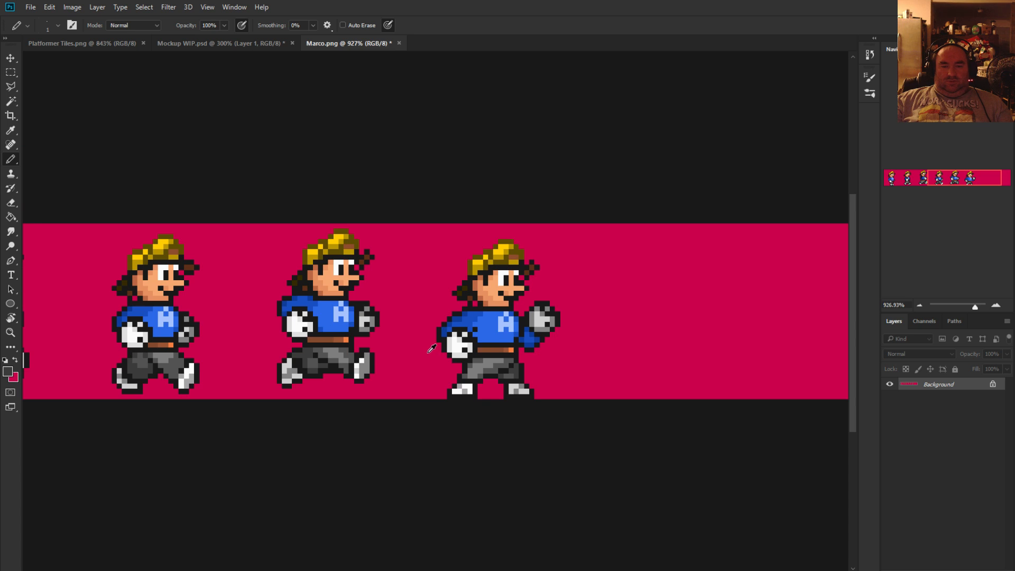
# Extend the rear leg's medium gray shading along its inner edge and down to the shoe, bordered by a black outline pixel
pyautogui.scroll(3, 433, 348)
pyautogui.keyDown('alt'); pyautogui.click(505, 398); pyautogui.keyUp('alt')
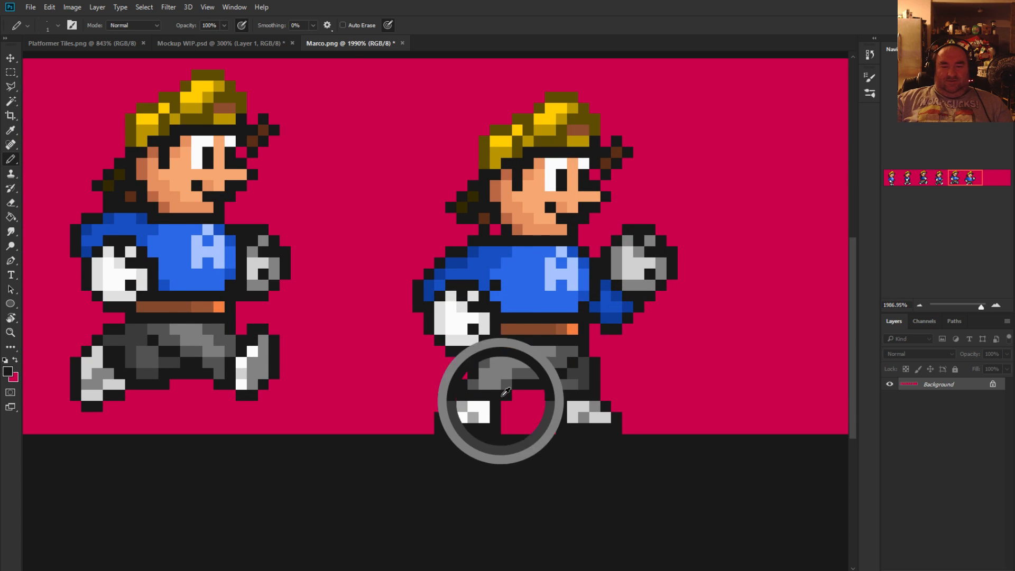
pyautogui.keyDown('alt'); pyautogui.click(516, 373); pyautogui.keyUp('alt')
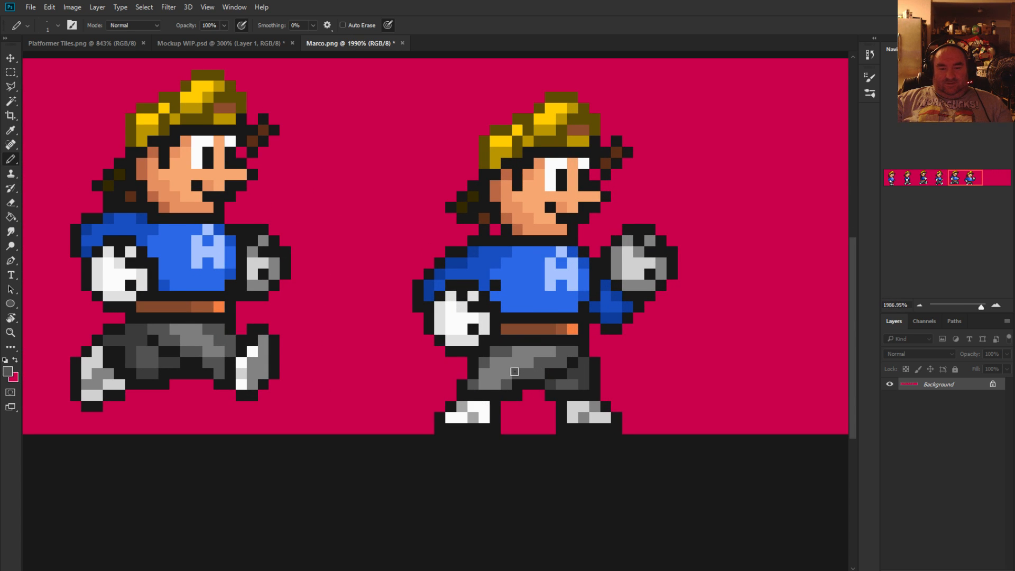
pyautogui.click(517, 384)
pyautogui.keyDown('alt'); pyautogui.click(508, 396); pyautogui.keyUp('alt')
pyautogui.click(506, 406)
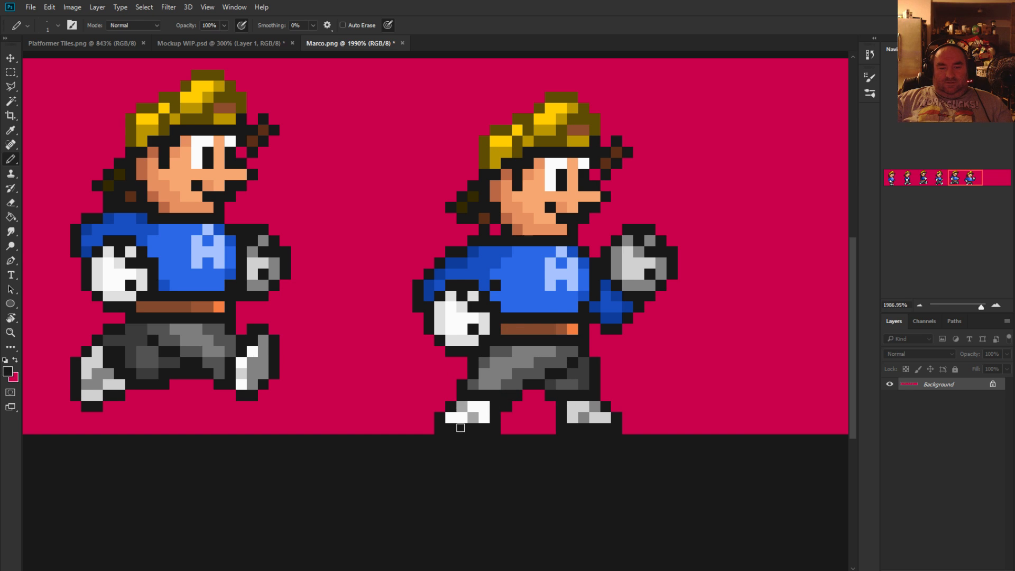
pyautogui.keyDown('alt'); pyautogui.click(509, 386); pyautogui.keyUp('alt')
pyautogui.click(496, 395)
pyautogui.hotkey('ctrl', 'z')
pyautogui.click(503, 395)
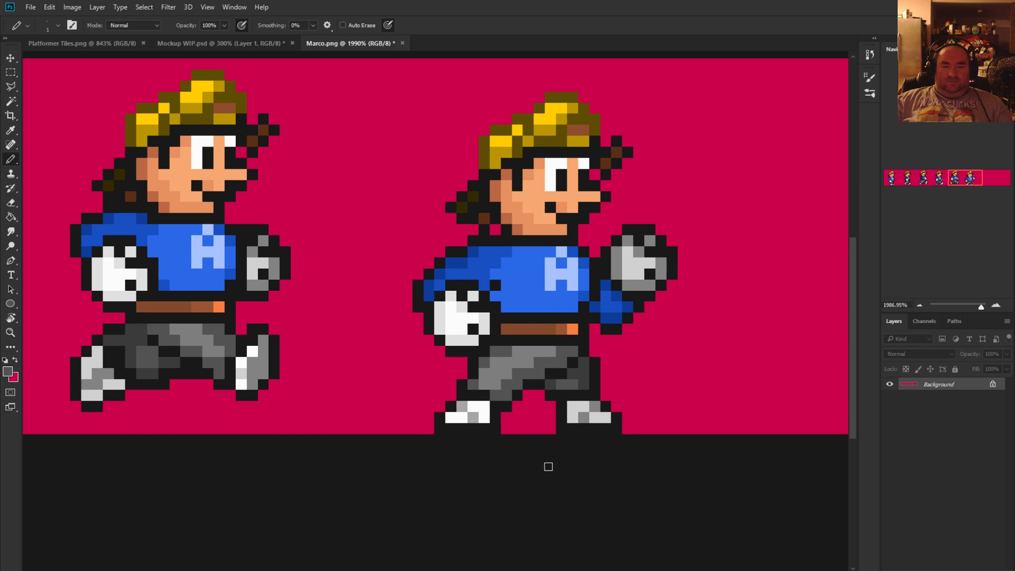
pyautogui.hotkey('ctrl', 'z')
# Examine the finished sixth frame beside the earlier running frames at several magnifications
pyautogui.scroll(-2, 522, 426)
pyautogui.scroll(-1, 522, 439)
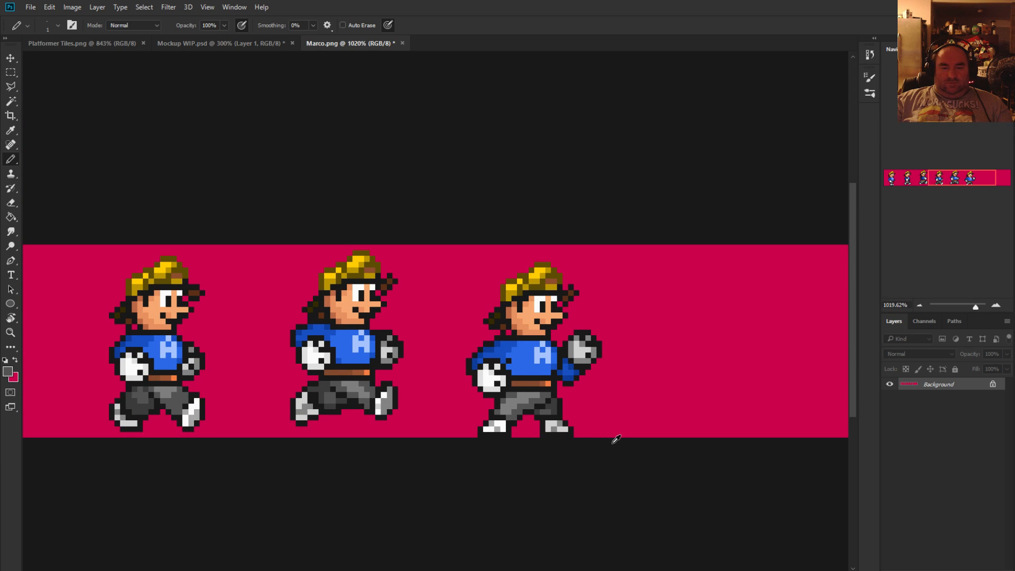
pyautogui.scroll(2, 610, 440)
pyautogui.scroll(-3, 593, 435)
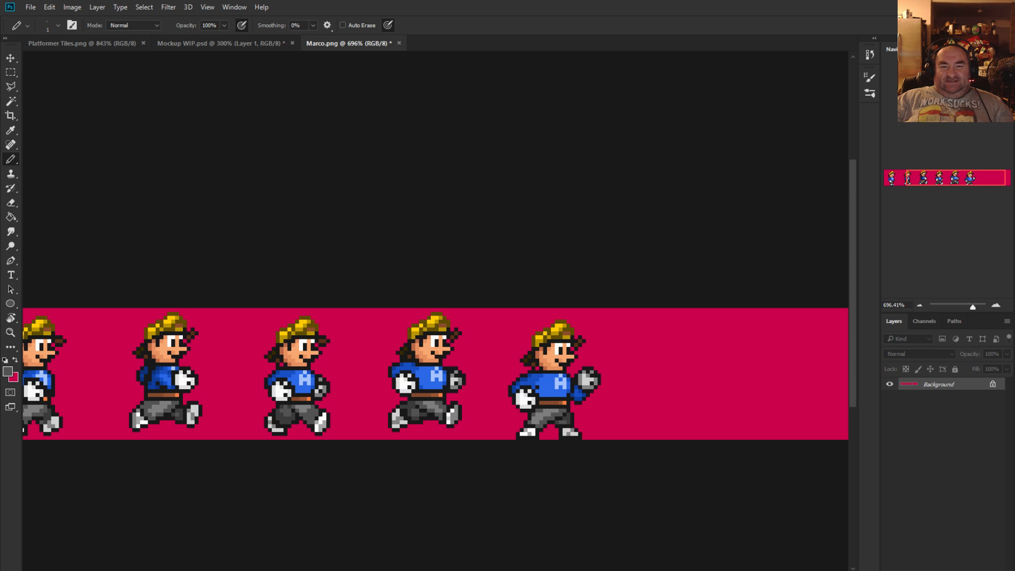
pyautogui.press('alt')
pyautogui.scroll(4, 571, 503)
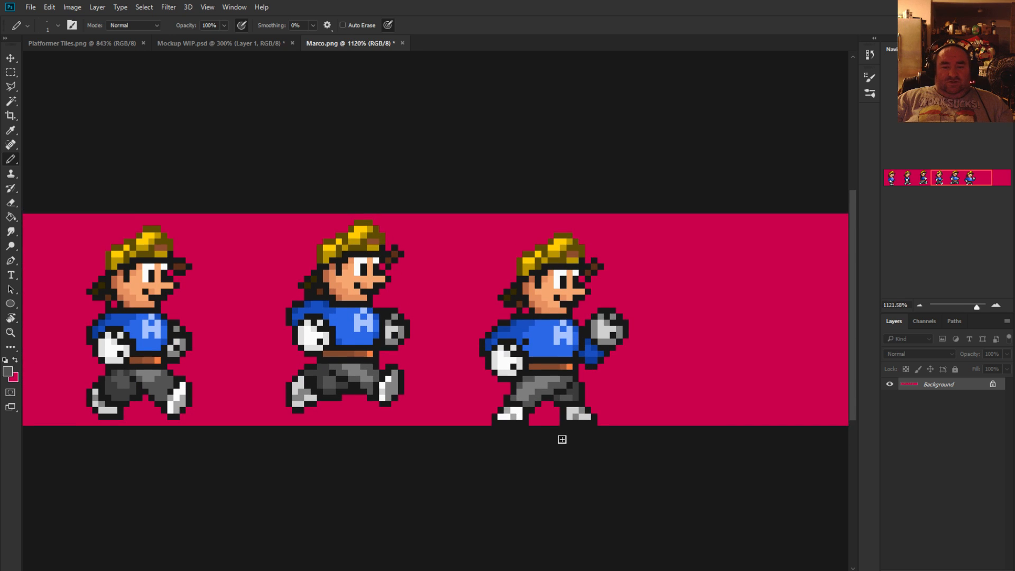
pyautogui.scroll(5, 579, 365)
pyautogui.scroll(-2, 580, 365)
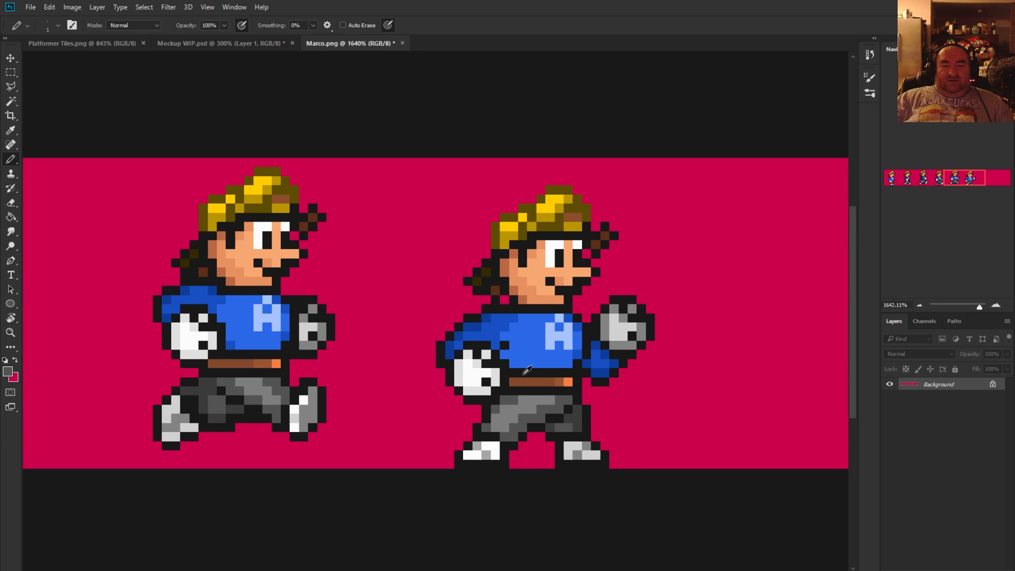
pyautogui.scroll(-2, 527, 372)
pyautogui.scroll(2, 526, 377)
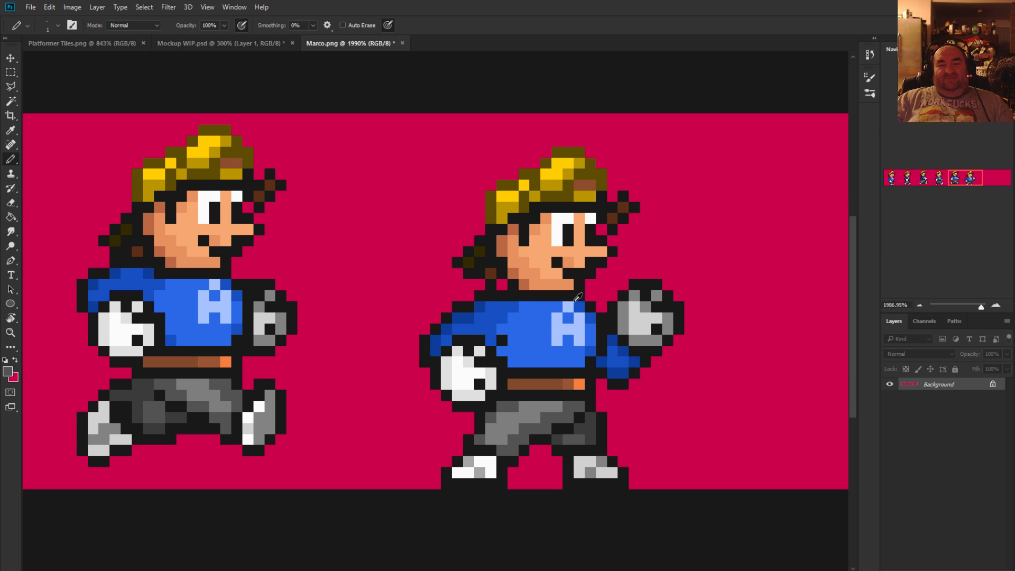
# Try extending the sixth frame's neck one row down with skin-coloured pixels and darker skin shading
pyautogui.scroll(2, 579, 297)
pyautogui.keyDown('alt'); pyautogui.click(539, 266); pyautogui.keyUp('alt')
pyautogui.click(531, 292)
pyautogui.click(550, 292)
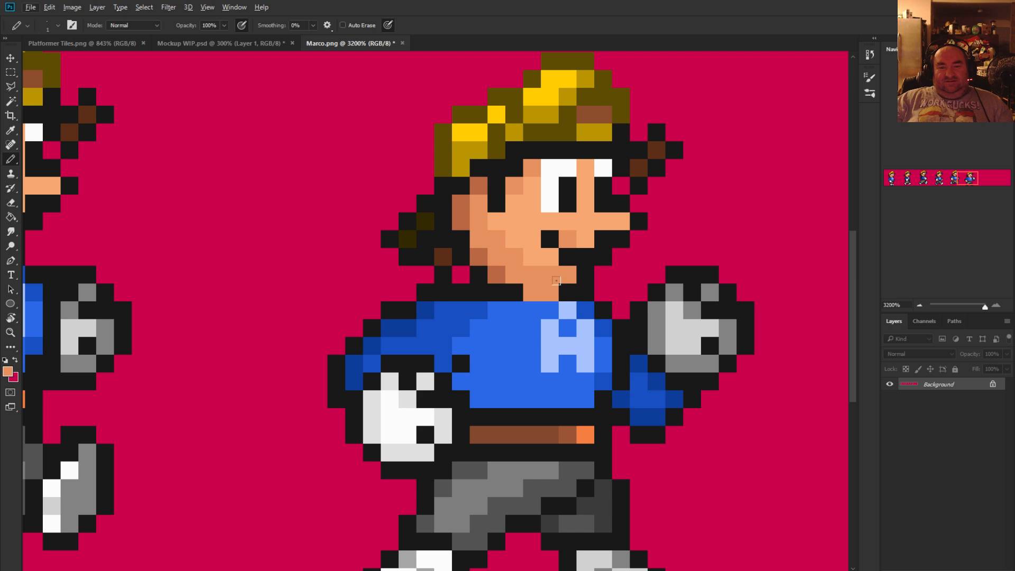
pyautogui.keyDown('alt'); pyautogui.click(500, 276); pyautogui.keyUp('alt')
pyautogui.moveTo(512, 292); pyautogui.dragTo(550, 292)
# Compare the sixth frame's head, shirt and pose with the other frames, both as a full strip and close up
pyautogui.scroll(-10, 528, 281)
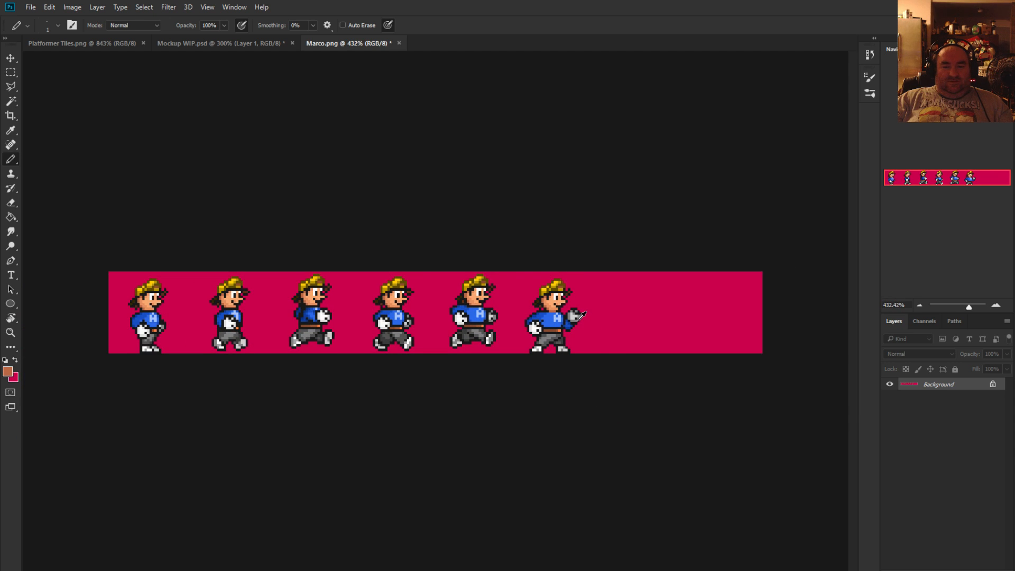
pyautogui.scroll(3, 576, 318)
pyautogui.scroll(2, 665, 369)
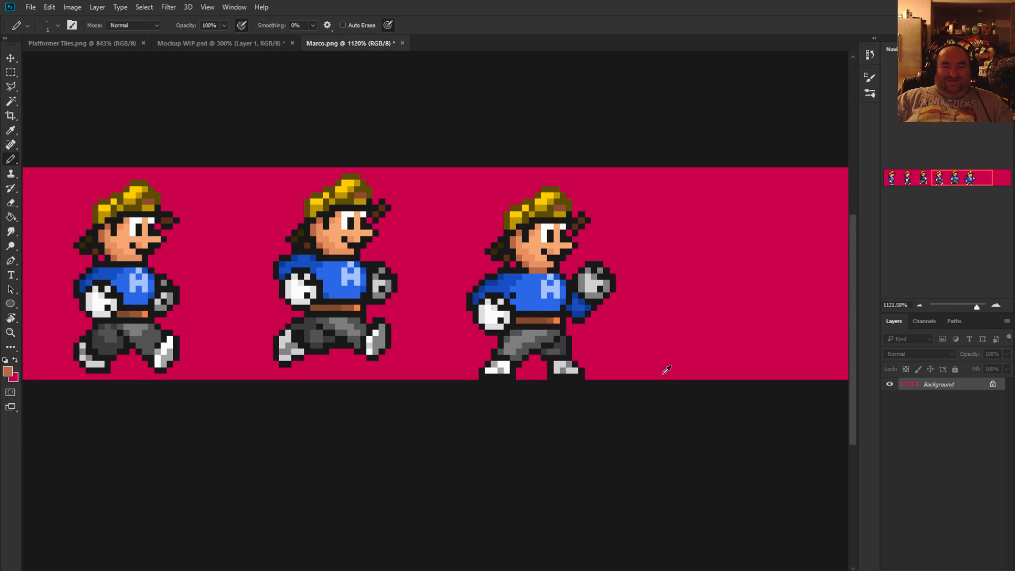
pyautogui.scroll(-1, 620, 350)
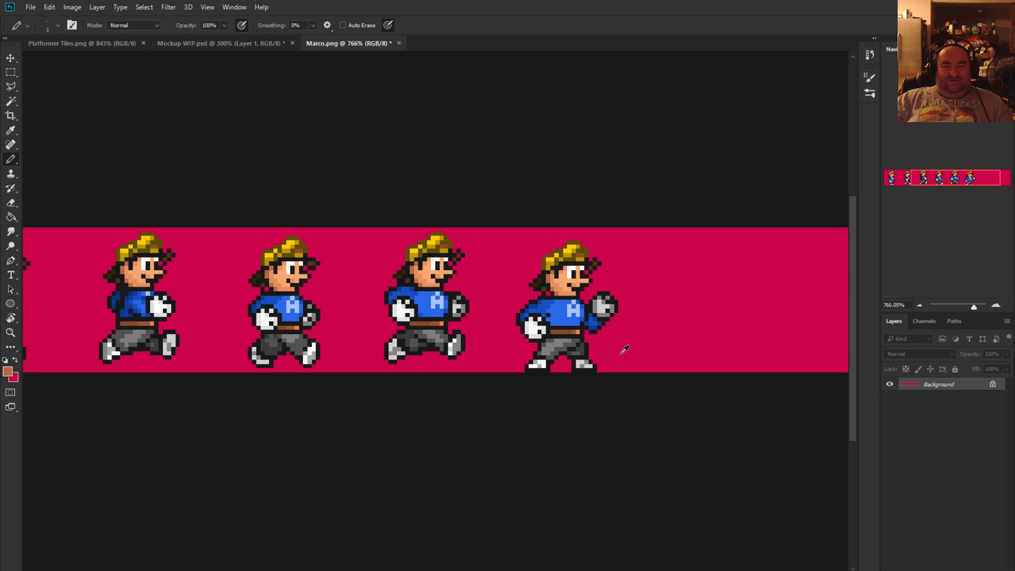
pyautogui.scroll(5, 618, 348)
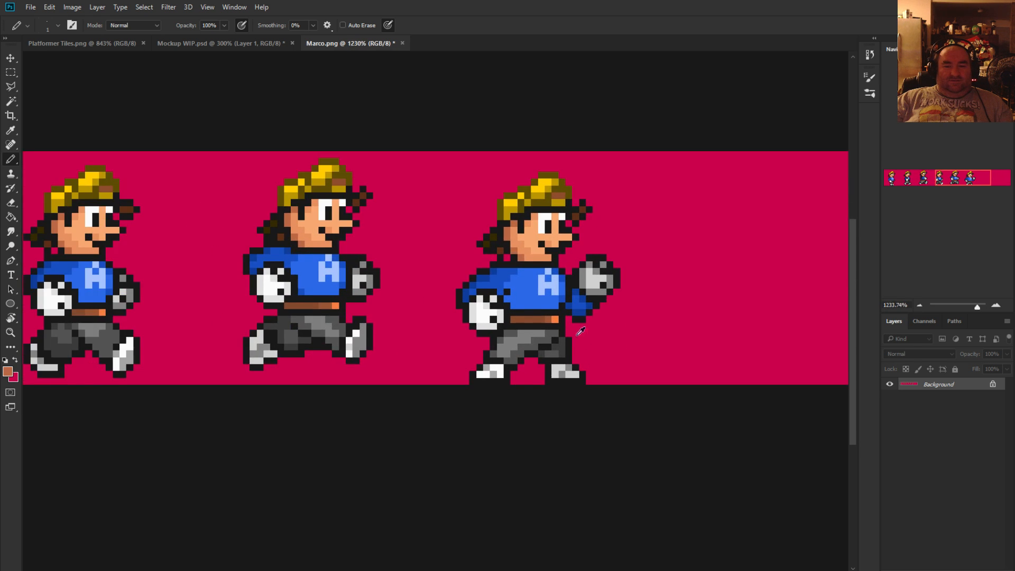
pyautogui.scroll(2, 503, 290)
pyautogui.scroll(-4, 573, 311)
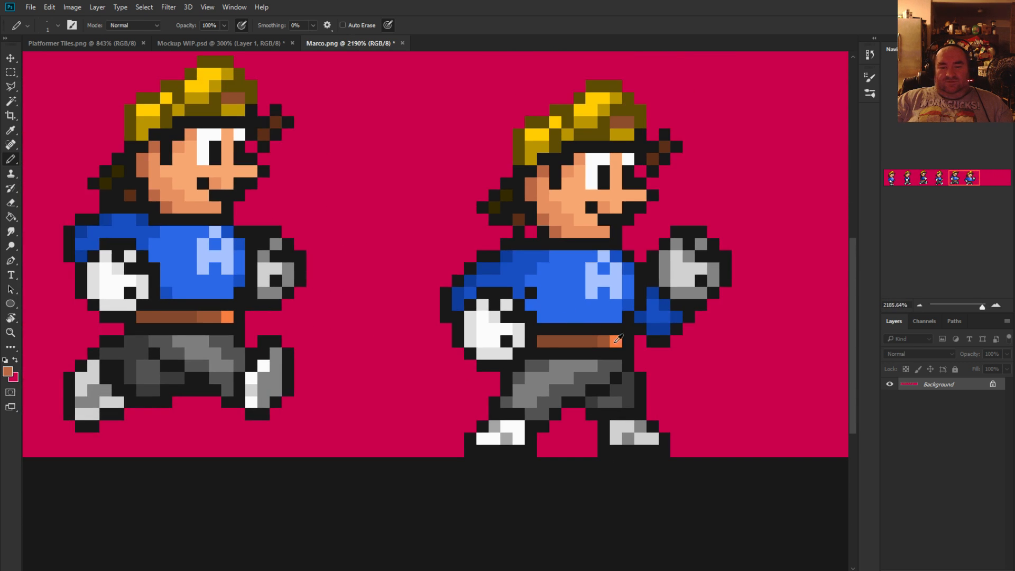
pyautogui.scroll(3, 647, 353)
pyautogui.scroll(-2, 674, 365)
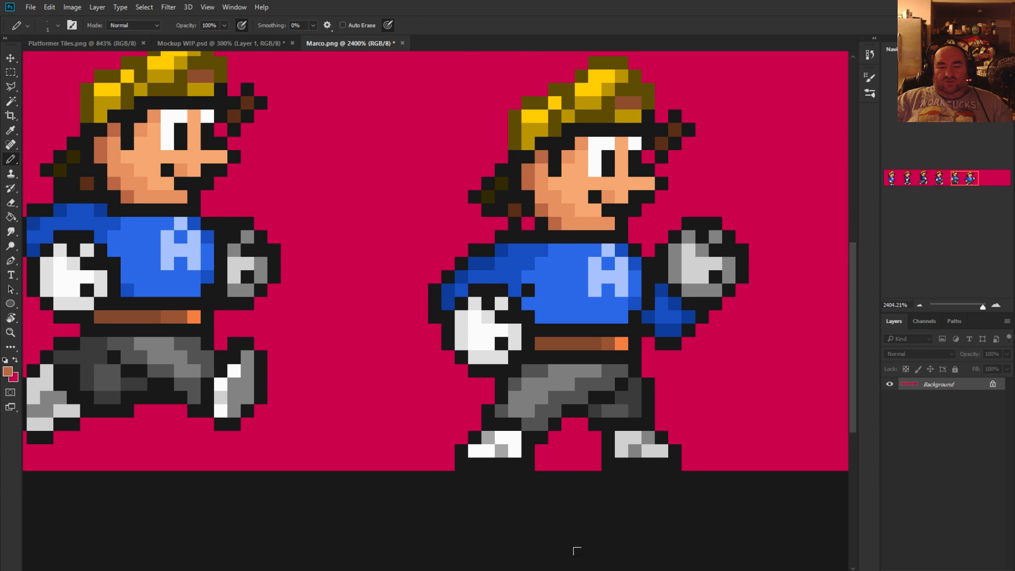
# Shift the letter H on the sixth frame's shirt one pixel to the left
pyautogui.hscroll(2, 491, 313)
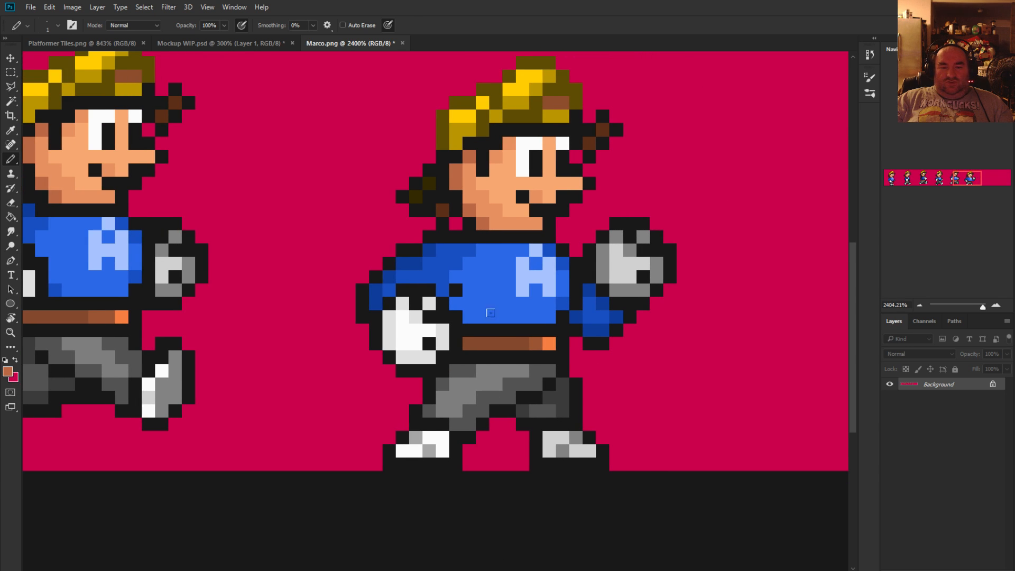
pyautogui.click(10, 72)
pyautogui.moveTo(516, 244); pyautogui.dragTo(556, 297)
pyautogui.keyDown('ctrl'); pyautogui.moveTo(536, 262); pyautogui.dragTo(532, 264); pyautogui.keyUp('ctrl')
pyautogui.hotkey('ctrl', 'd')
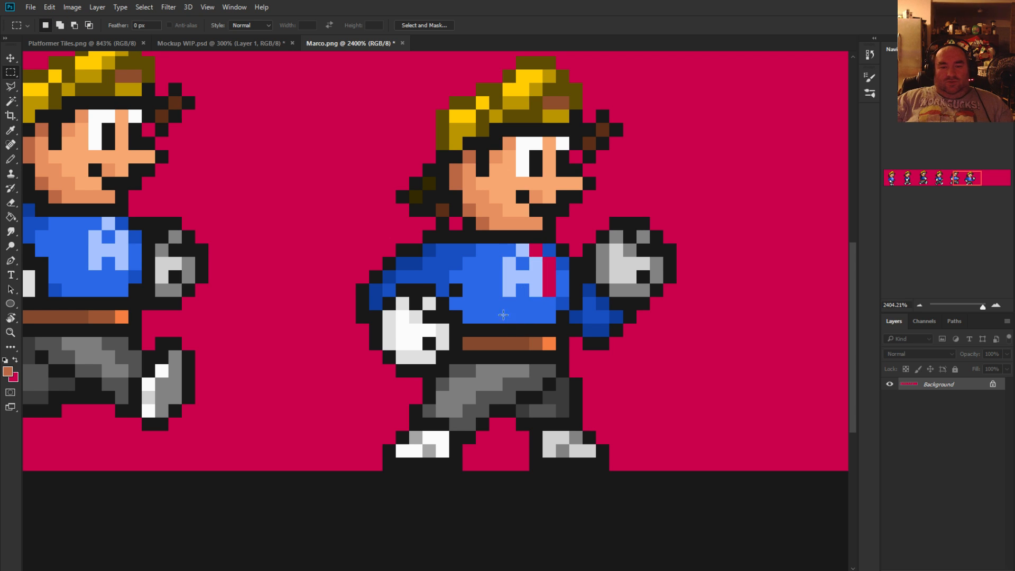
# Fill the background-coloured gap beside the moved H with the shirt's bright blue
pyautogui.click(9, 161)
pyautogui.keyDown('alt'); pyautogui.click(542, 305); pyautogui.keyUp('alt')
pyautogui.moveTo(548, 289); pyautogui.dragTo(547, 276)
pyautogui.click(548, 264)
pyautogui.click(536, 252)
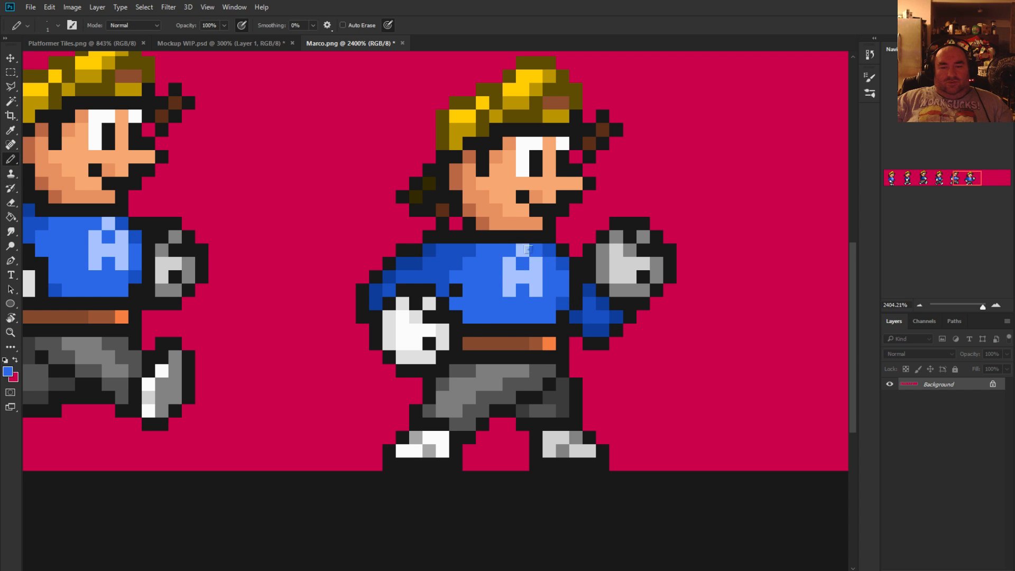
pyautogui.scroll(-14, 480, 310)
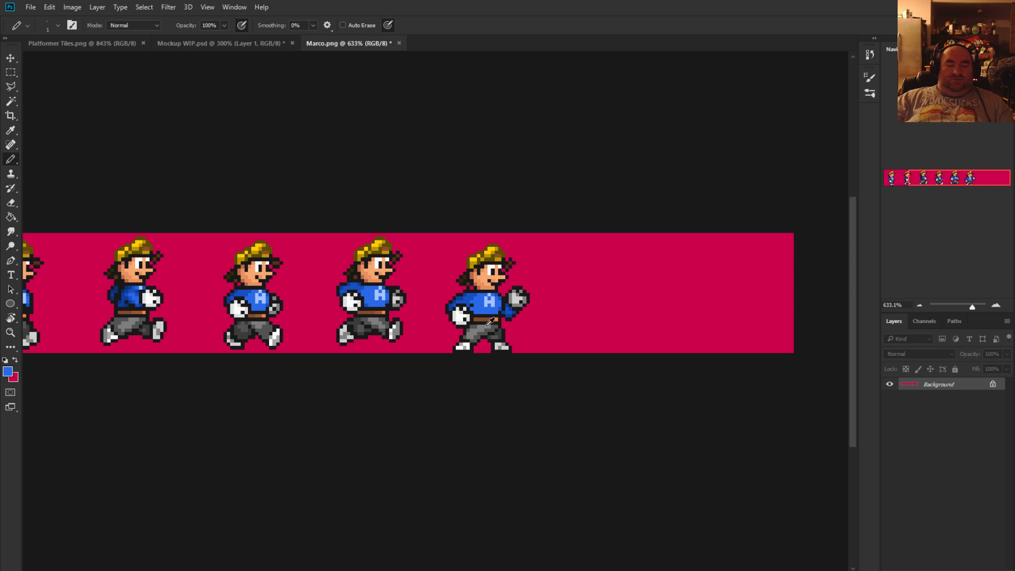
pyautogui.scroll(9, 515, 312)
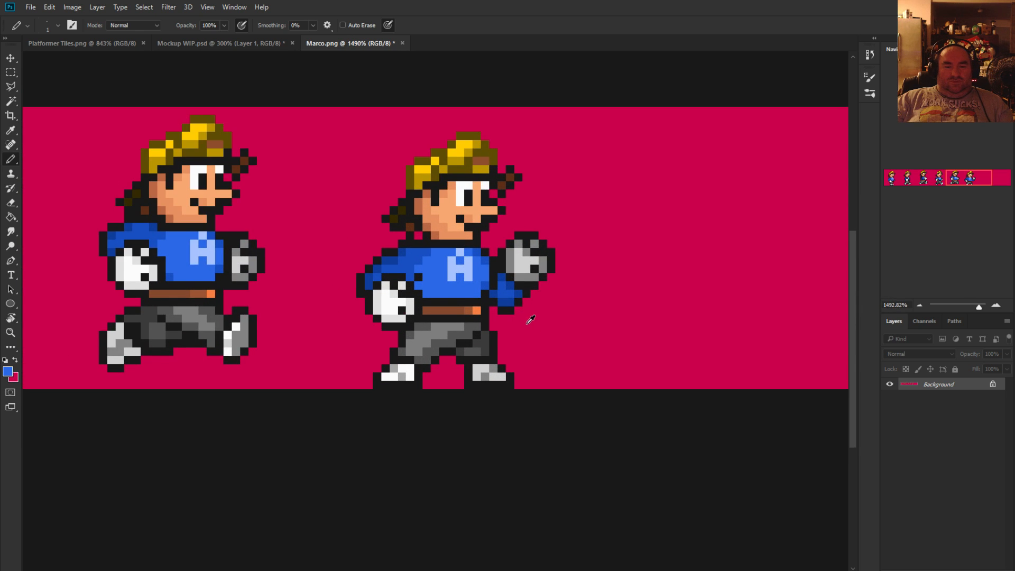
pyautogui.scroll(-12, 527, 319)
pyautogui.scroll(13, 586, 367)
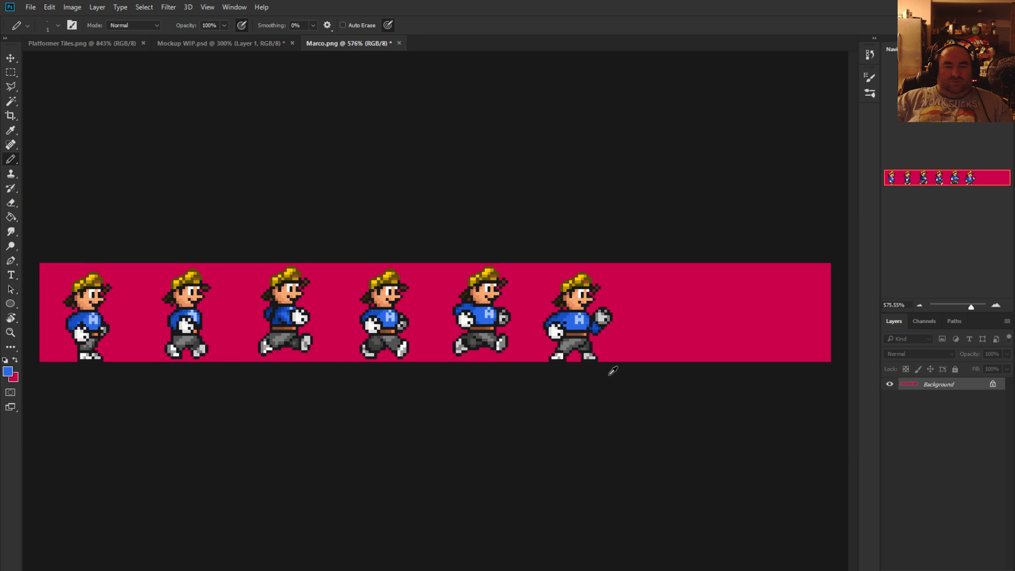
pyautogui.scroll(1, 587, 291)
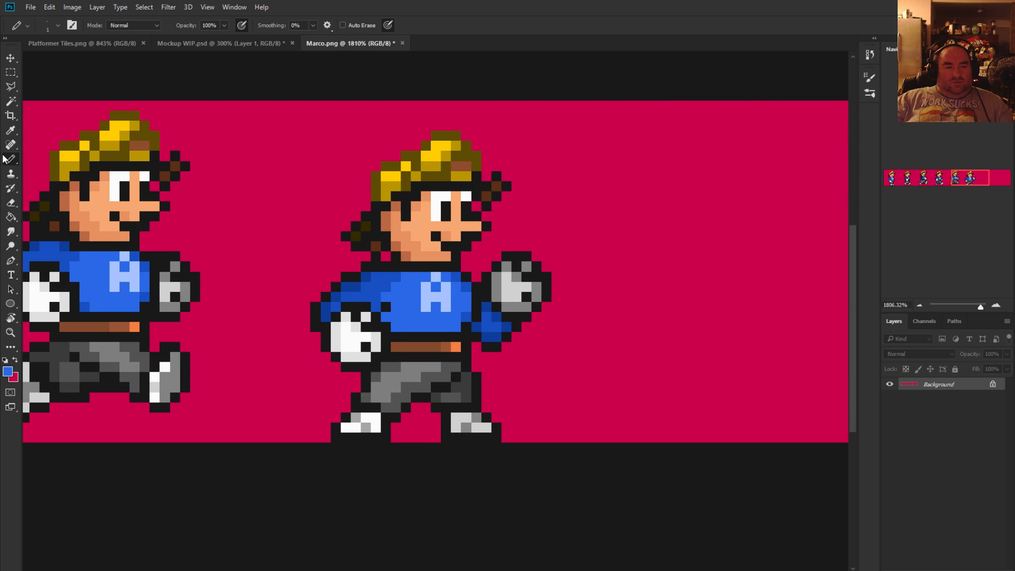
# Replace the black pixel in the raised front glove's palm with light gray
pyautogui.scroll(4, 502, 273)
pyautogui.keyDown('alt'); pyautogui.click(500, 276); pyautogui.keyUp('alt')
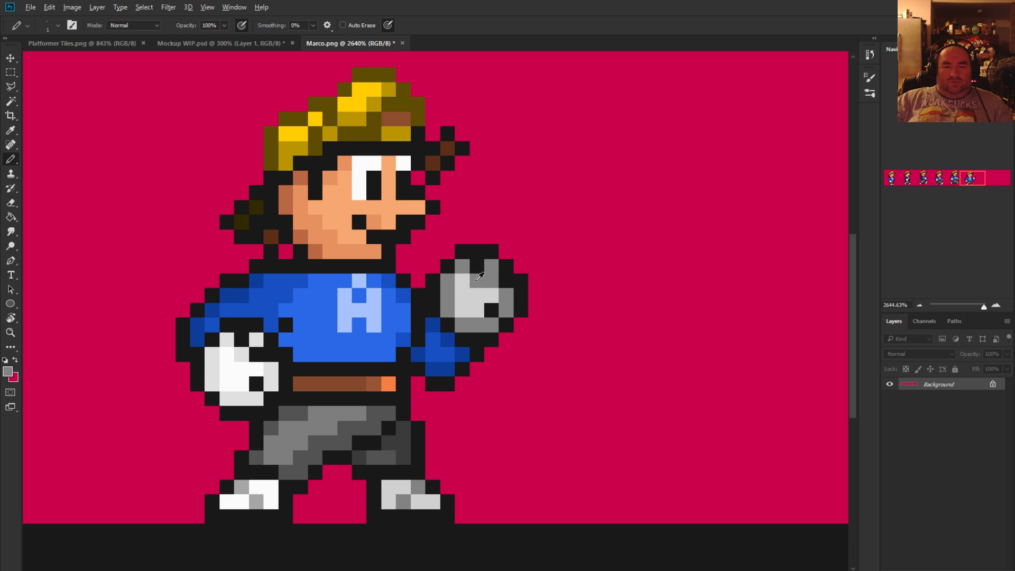
pyautogui.keyDown('alt'); pyautogui.click(469, 289); pyautogui.keyUp('alt')
pyautogui.click(463, 266)
pyautogui.hotkey('ctrl', 'z')
pyautogui.keyDown('alt'); pyautogui.click(511, 288); pyautogui.keyUp('alt')
pyautogui.keyDown('alt'); pyautogui.click(488, 307); pyautogui.keyUp('alt')
pyautogui.keyDown('alt'); pyautogui.click(470, 303); pyautogui.keyUp('alt')
pyautogui.click(491, 311)
# Add black pixels between the raised glove's fingertips and along its rear edge to separate the fingers
pyautogui.keyDown('alt'); pyautogui.click(500, 302); pyautogui.keyUp('alt')
pyautogui.click(491, 277)
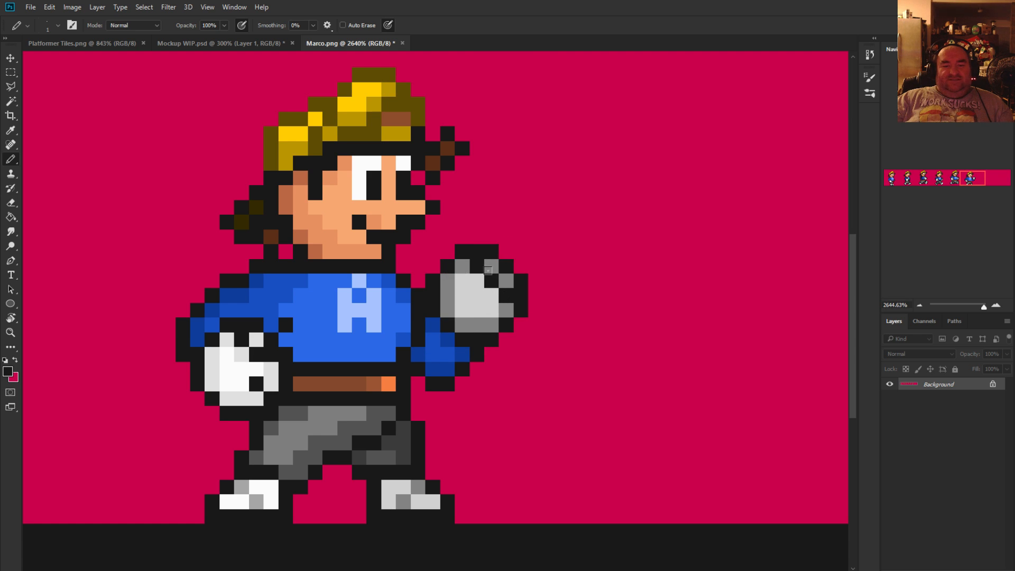
pyautogui.click(460, 277)
pyautogui.click(442, 281)
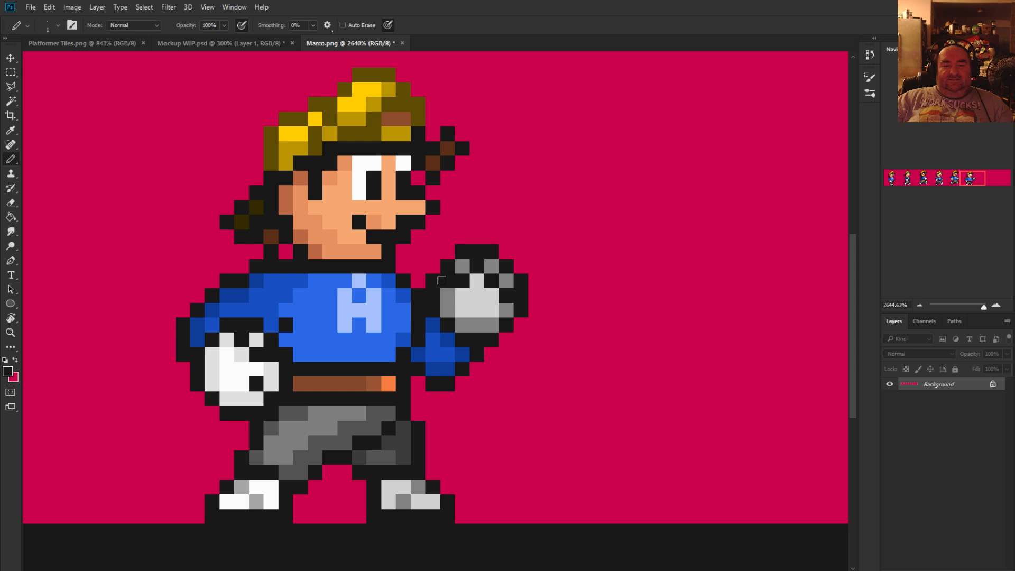
pyautogui.scroll(-16, 469, 316)
pyautogui.scroll(8, 470, 358)
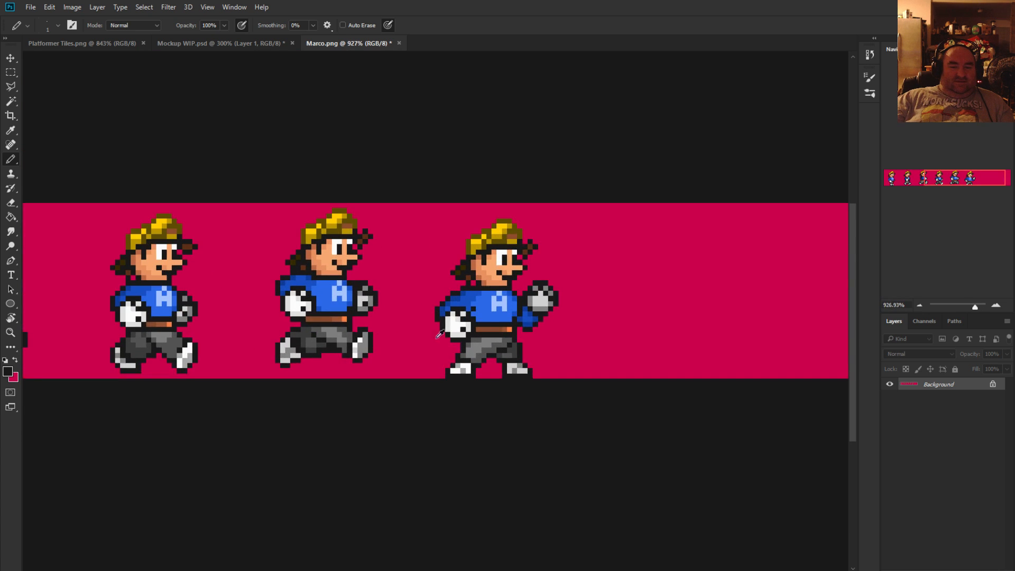
pyautogui.scroll(-2, 439, 376)
pyautogui.scroll(8, 661, 238)
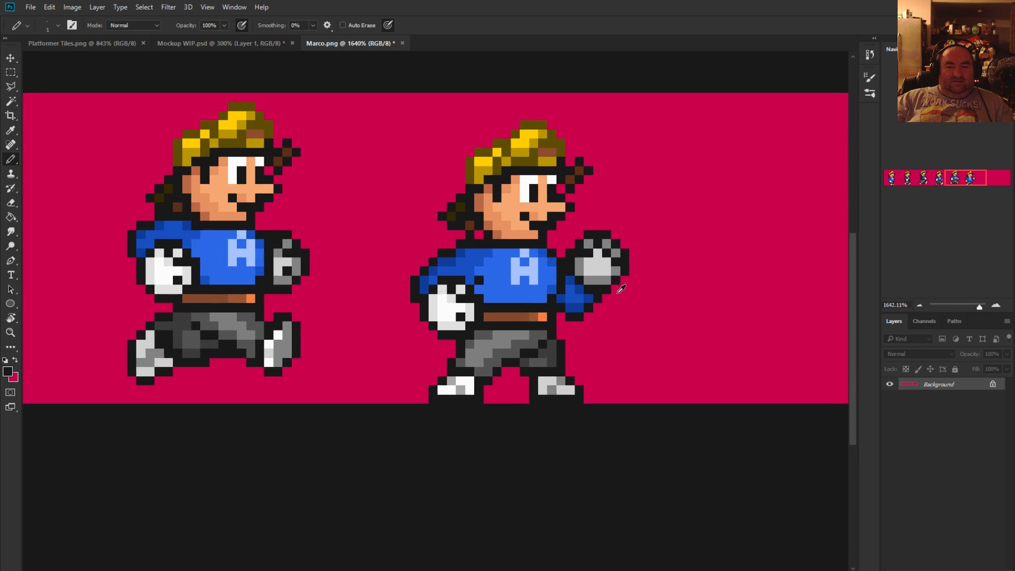
# Shape the raised glove's folded fingers with two diagonal black pixels in the palm and medium gray finger pixels above them
pyautogui.keyDown('alt'); pyautogui.click(587, 246); pyautogui.keyUp('alt')
pyautogui.click(572, 259)
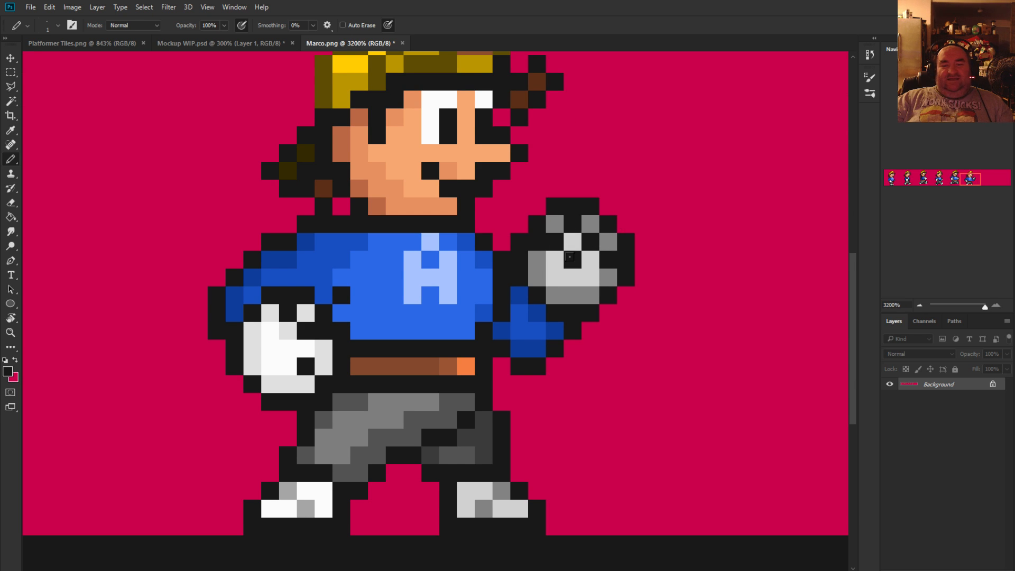
pyautogui.click(591, 277)
pyautogui.keyDown('alt'); pyautogui.click(607, 241); pyautogui.keyUp('alt')
pyautogui.click(590, 259)
pyautogui.click(572, 242)
pyautogui.scroll(-5, 635, 290)
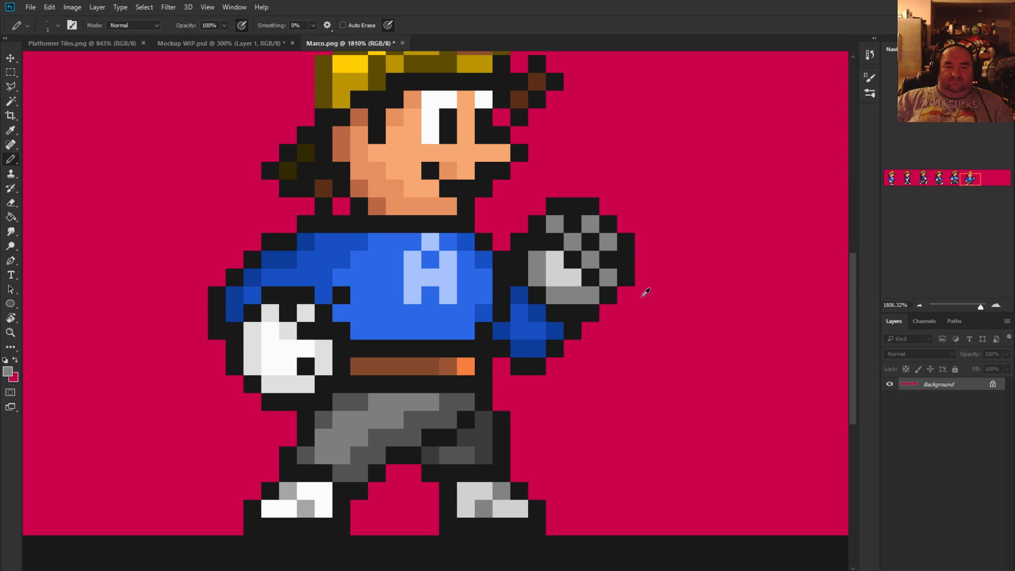
# Recolour the lower palm pixel near the raised glove's outer edge light gray
pyautogui.scroll(5, 630, 304)
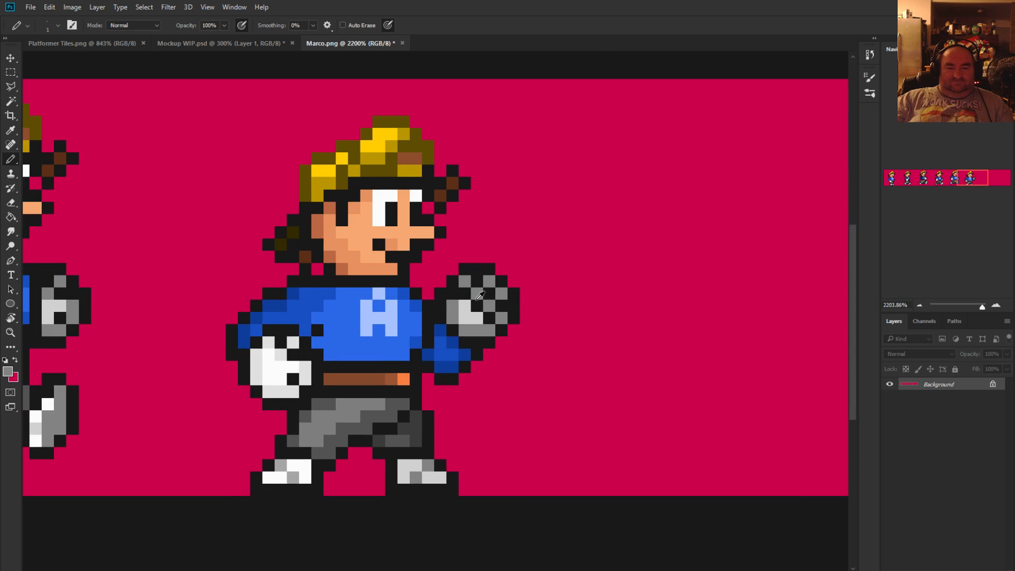
pyautogui.keyDown('alt'); pyautogui.click(481, 331); pyautogui.keyUp('alt')
pyautogui.click(495, 327)
pyautogui.scroll(-3, 582, 346)
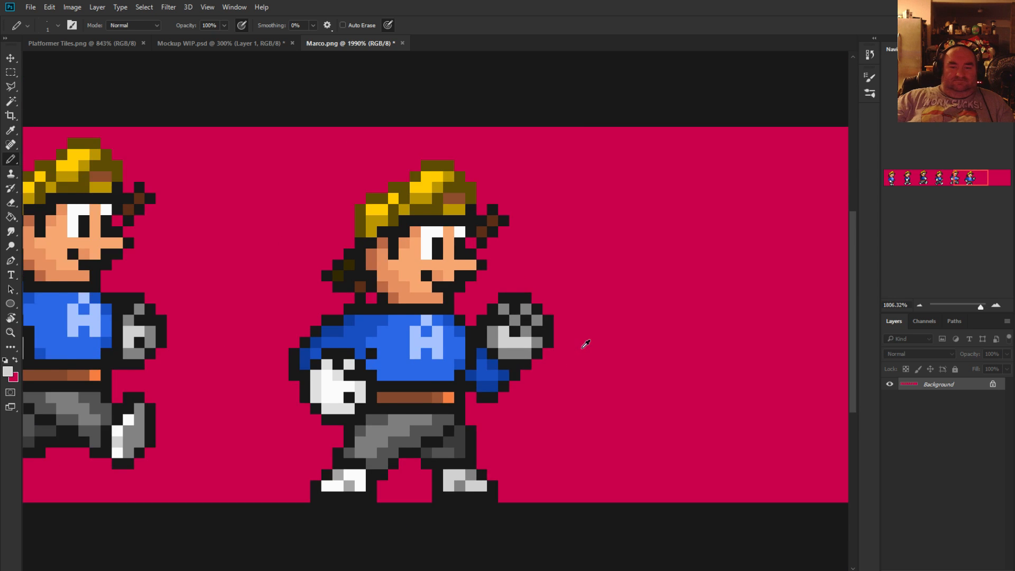
# Undo the recent palm and folded-finger pixel edits on the sixth frame's raised front glove
pyautogui.scroll(2, 581, 353)
pyautogui.hotkey('ctrl', 'alt', 'z')
pyautogui.hotkey('ctrl', 'alt', 'z')
pyautogui.hotkey('ctrl', 'alt', 'z')
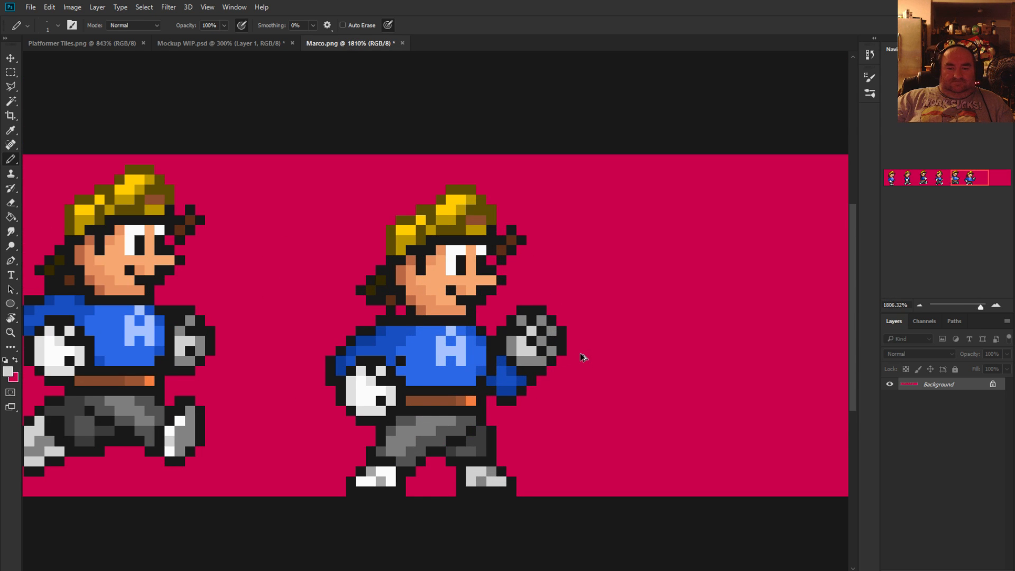
pyautogui.scroll(-3, 580, 354)
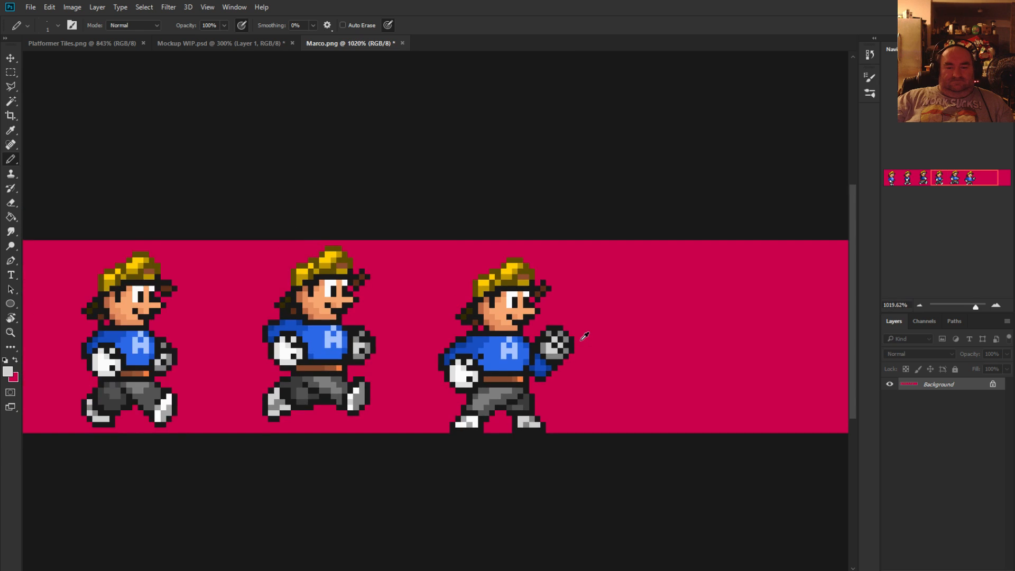
pyautogui.scroll(-2, 593, 339)
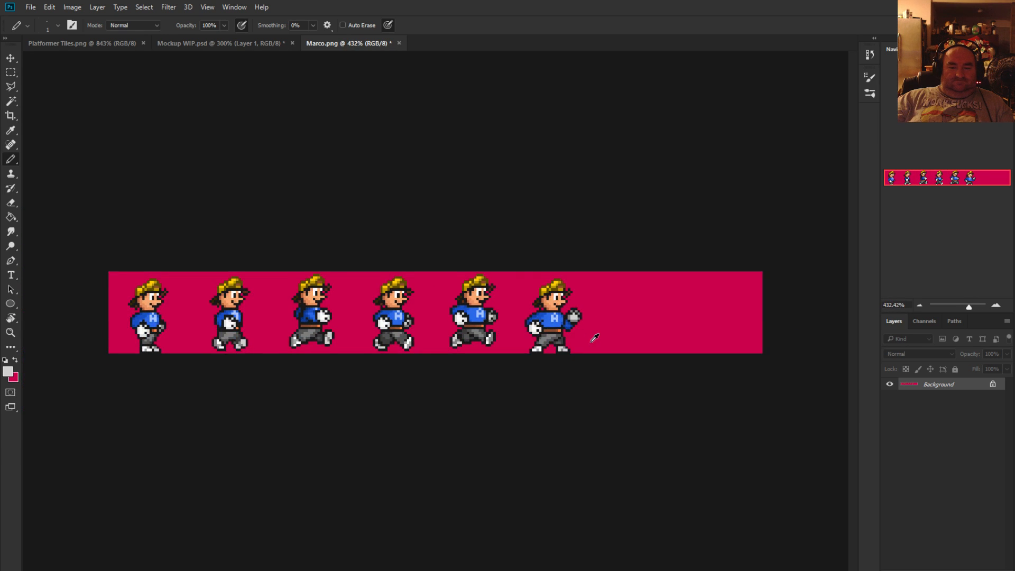
# Add a black pixel in the raised glove's lower palm near its outer edge, using black sampled from the outline
pyautogui.scroll(1, 501, 374)
pyautogui.scroll(2, 608, 328)
pyautogui.scroll(3, 640, 306)
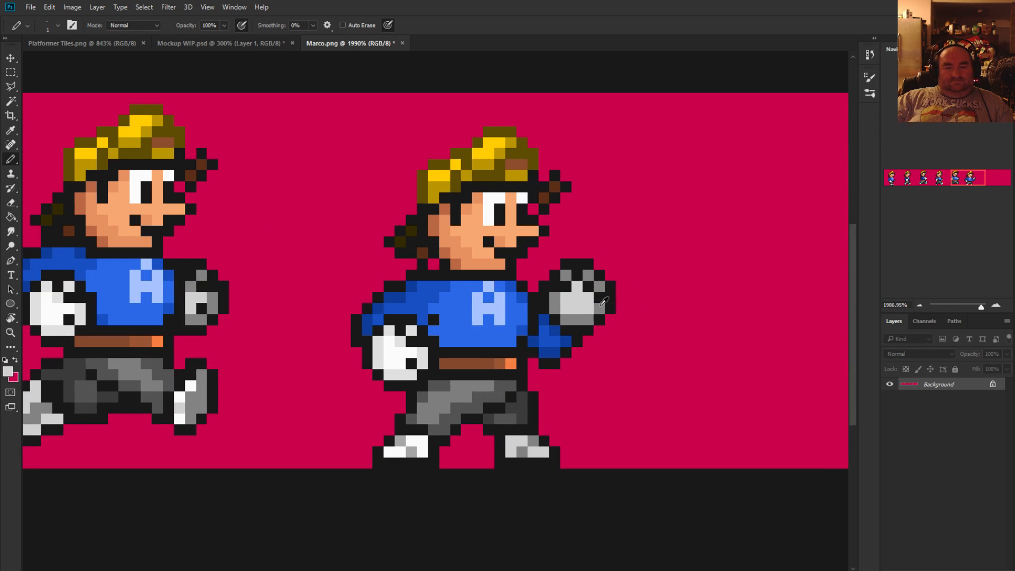
pyautogui.keyDown('alt'); pyautogui.click(604, 303); pyautogui.keyUp('alt')
pyautogui.click(588, 300)
pyautogui.click(591, 312)
# Examine the full row of six sprite frames, comparing the sixth frame's raised glove and pose with the others
pyautogui.scroll(-3, 629, 304)
pyautogui.scroll(-3, 630, 307)
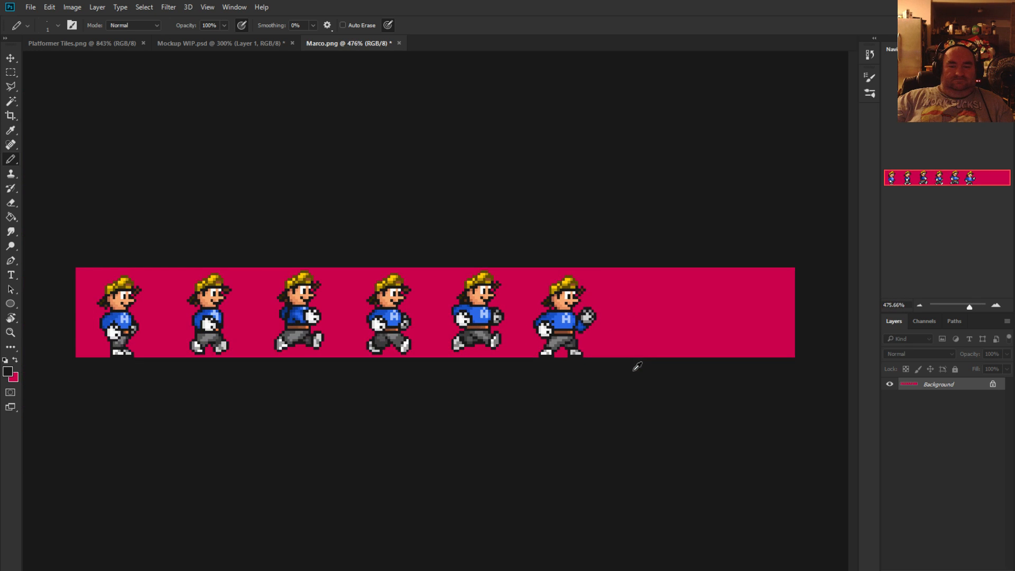
pyautogui.scroll(4, 623, 363)
pyautogui.scroll(2, 628, 294)
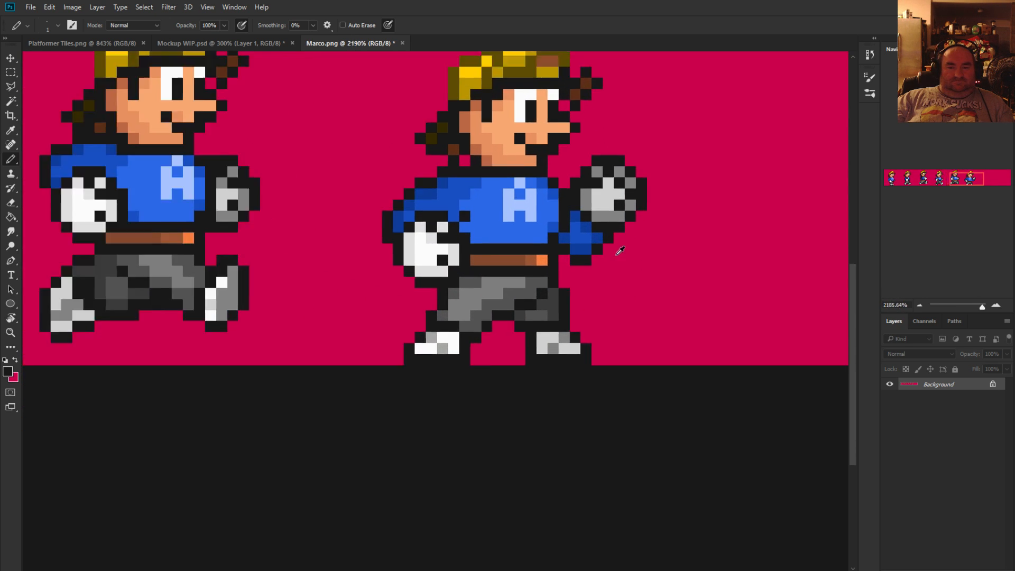
pyautogui.scroll(-10, 608, 317)
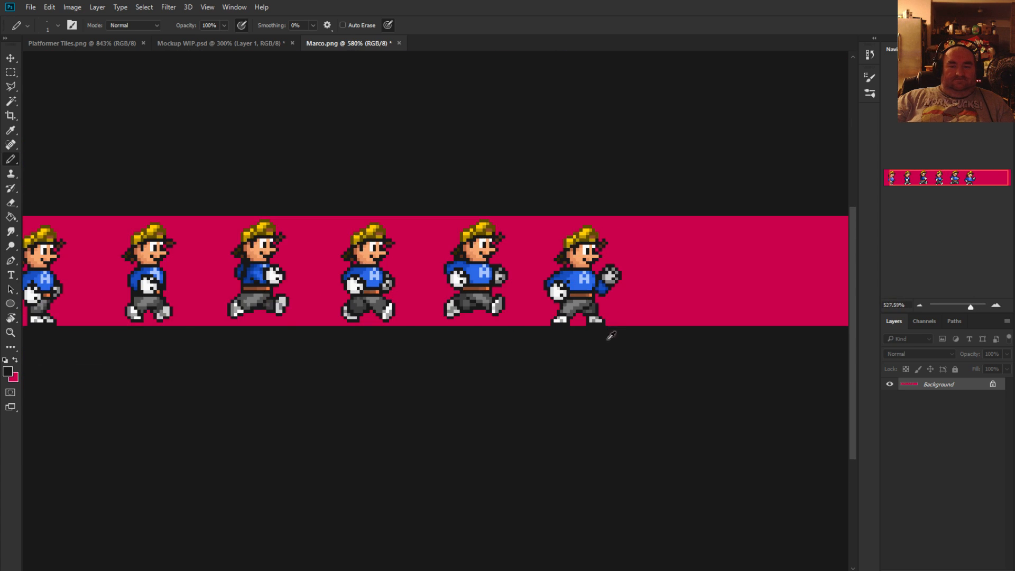
pyautogui.scroll(4, 423, 374)
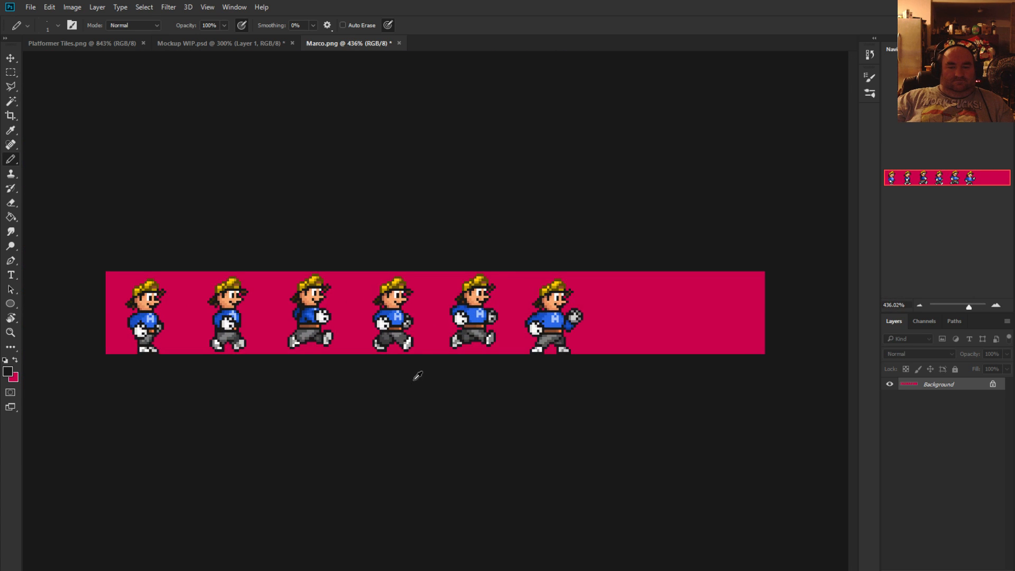
pyautogui.click(997, 305)
pyautogui.click(997, 305)
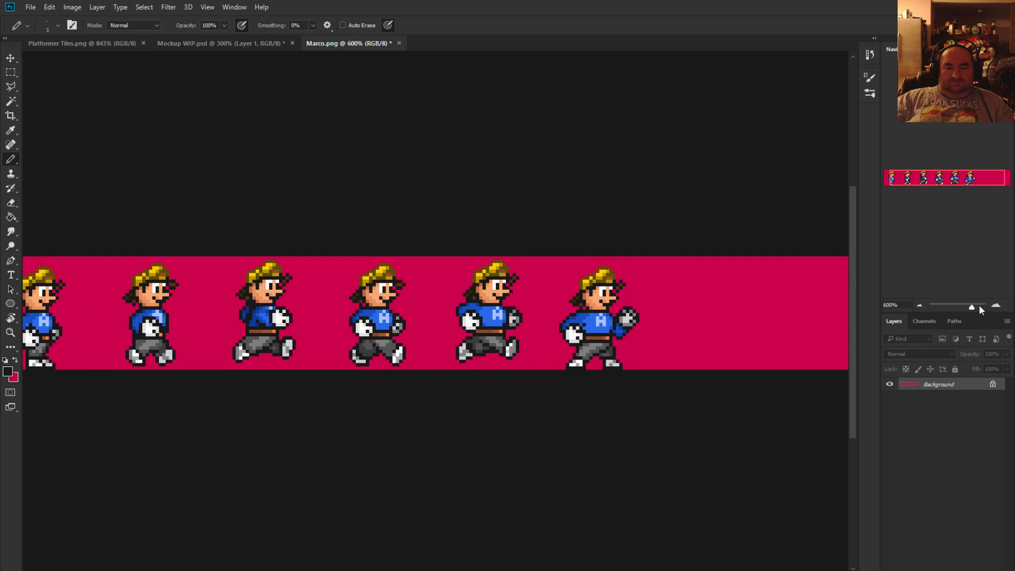
pyautogui.click(921, 305)
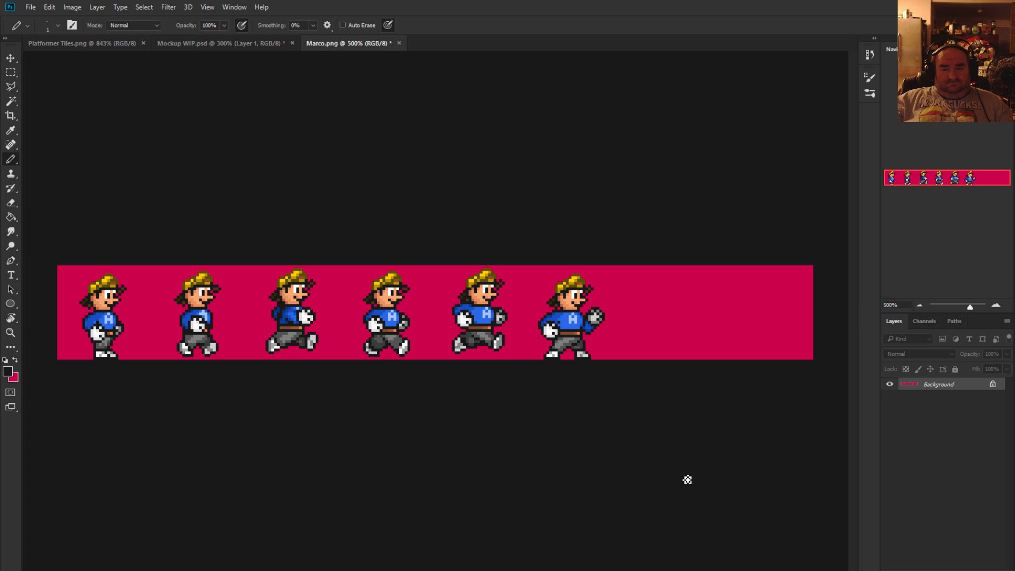
# Recolour the black pixel below the front end of the sixth frame's belt dark gray, extending the top row of the trousers
pyautogui.scroll(5, 612, 327)
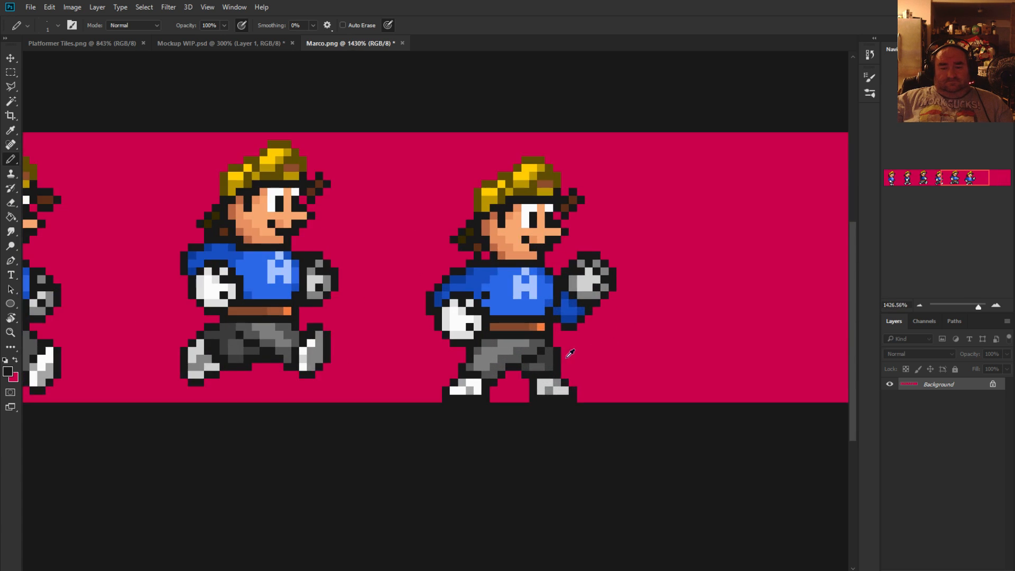
pyautogui.scroll(4, 570, 353)
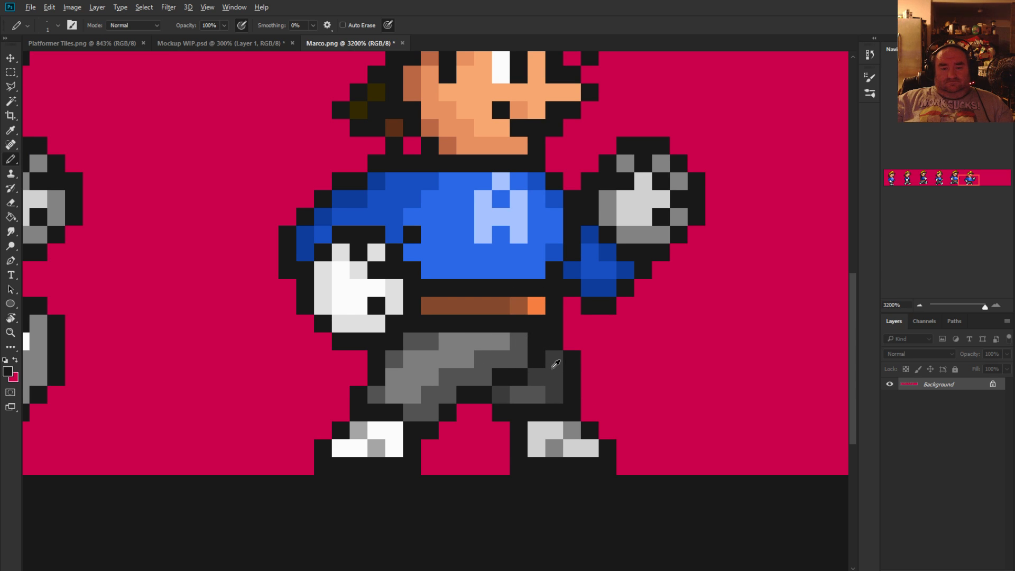
pyautogui.click(536, 341)
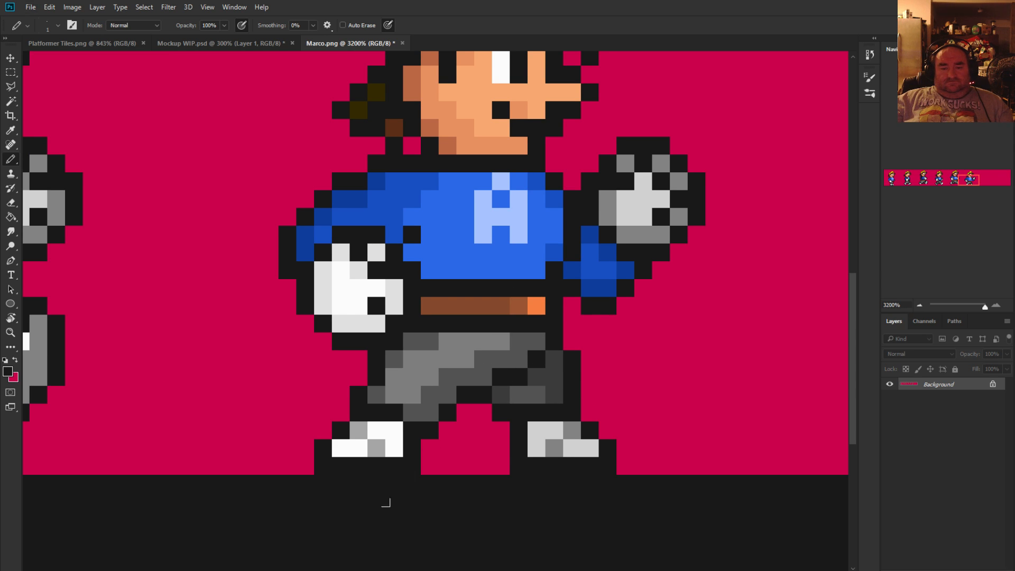
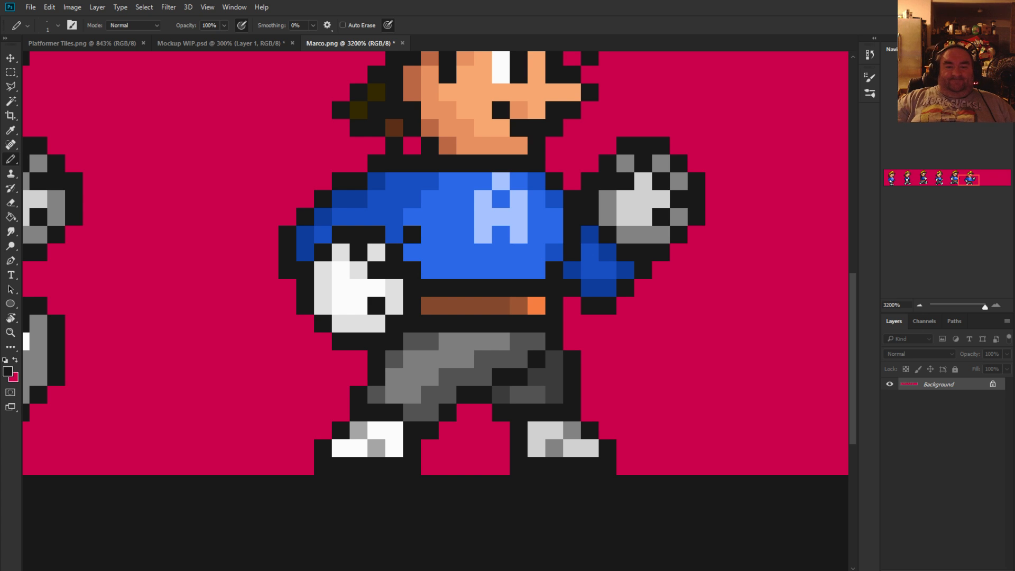
pyautogui.scroll(-5, 643, 298)
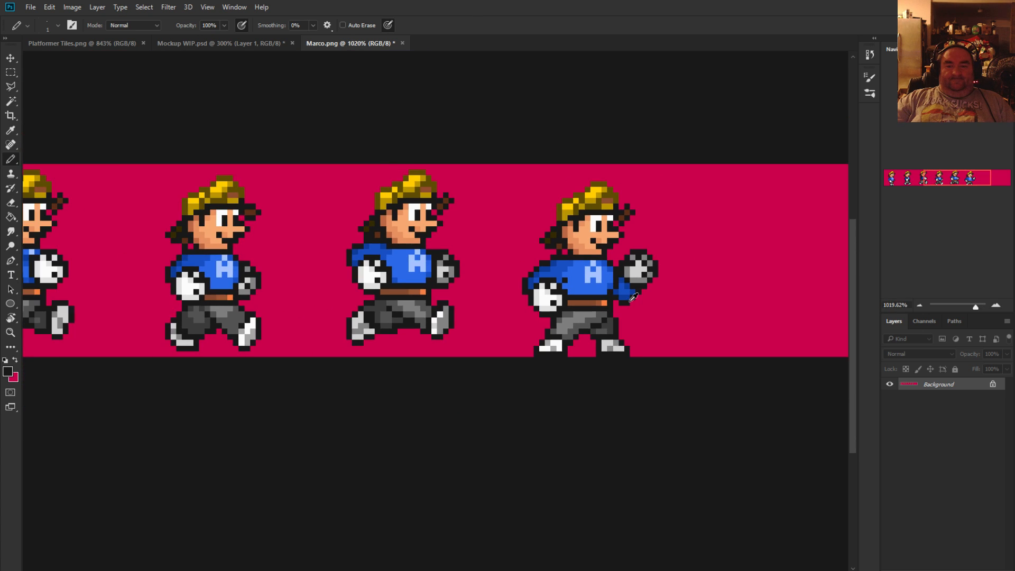
pyautogui.scroll(2, 643, 300)
pyautogui.scroll(3, 645, 303)
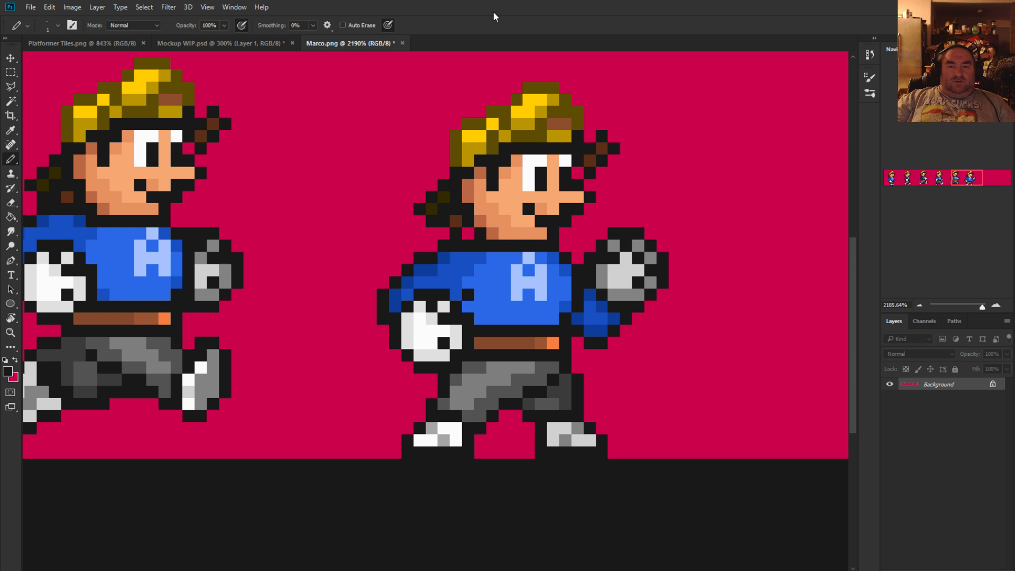
pyautogui.scroll(-4, 626, 352)
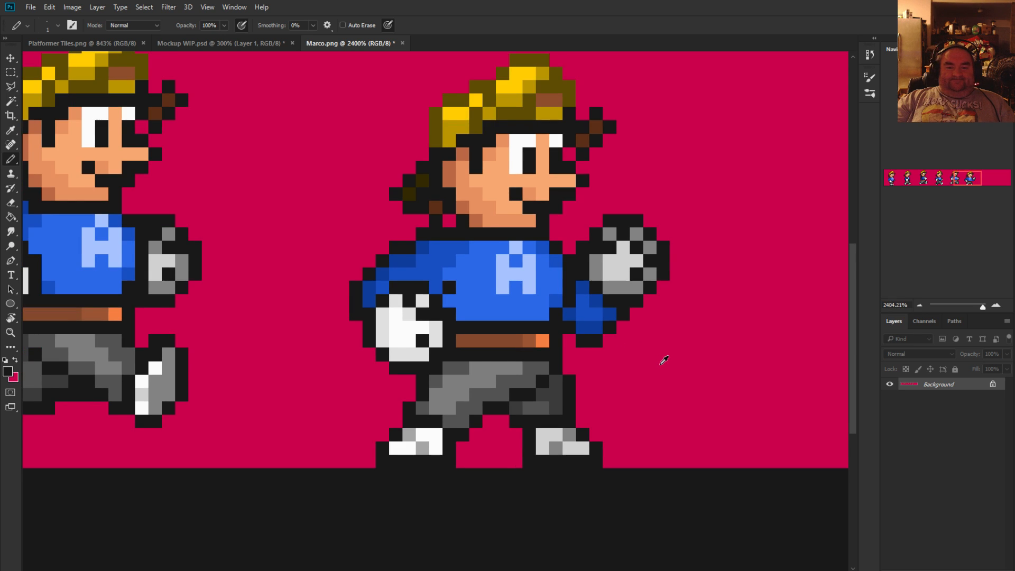
# Try covering the eyes of the last sprite in the row with a black band
pyautogui.scroll(3, 620, 350)
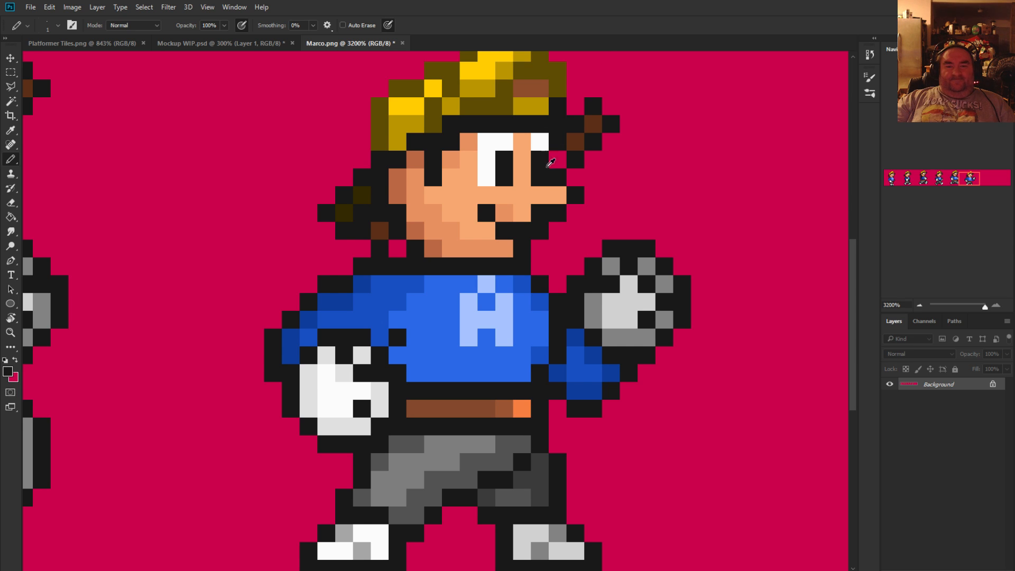
pyautogui.scroll(1, 534, 182)
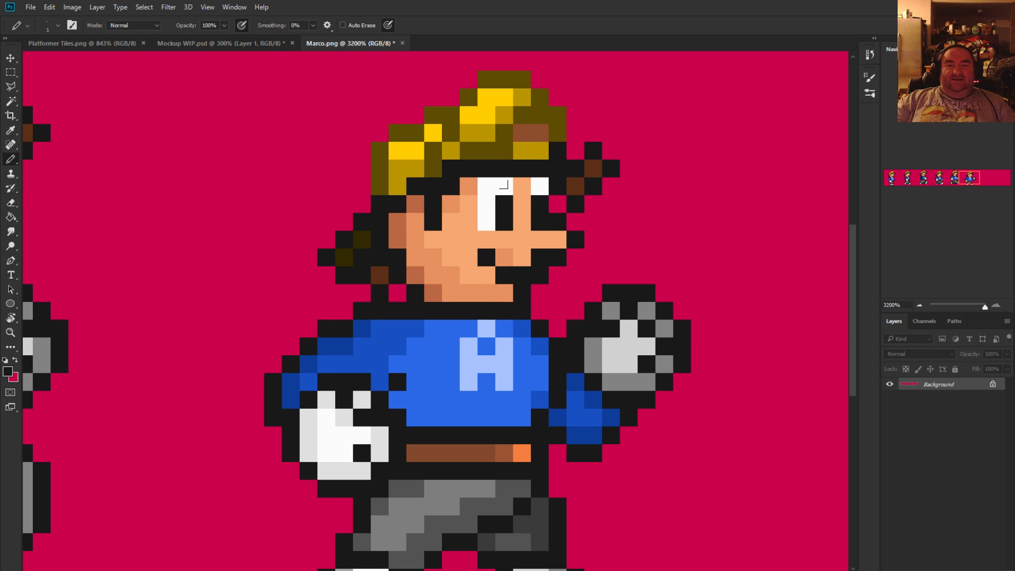
pyautogui.keyDown('alt'); pyautogui.click(513, 197); pyautogui.keyUp('alt')
pyautogui.moveTo(542, 186); pyautogui.dragTo(470, 172)
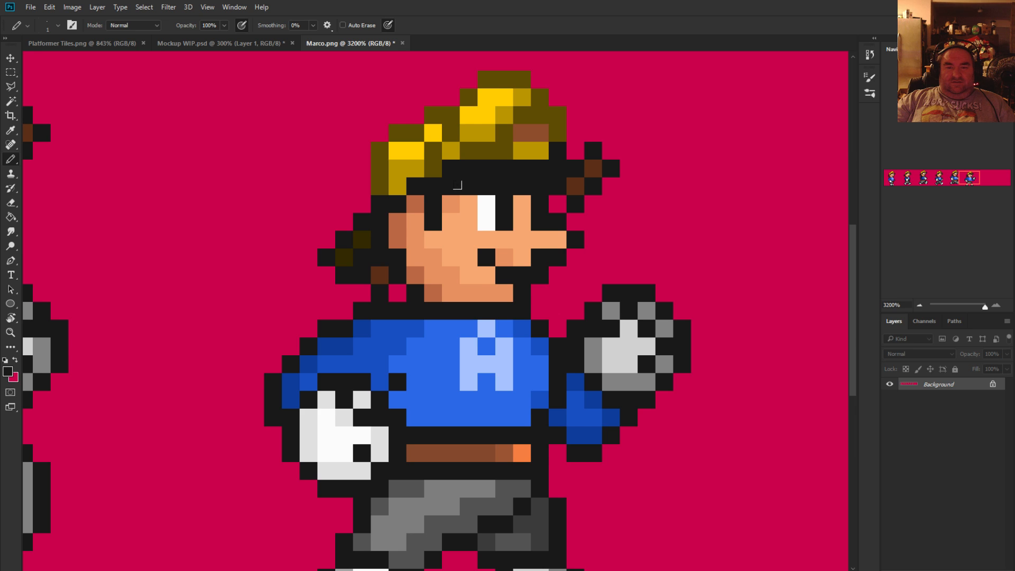
pyautogui.hotkey('ctrl', 'z')
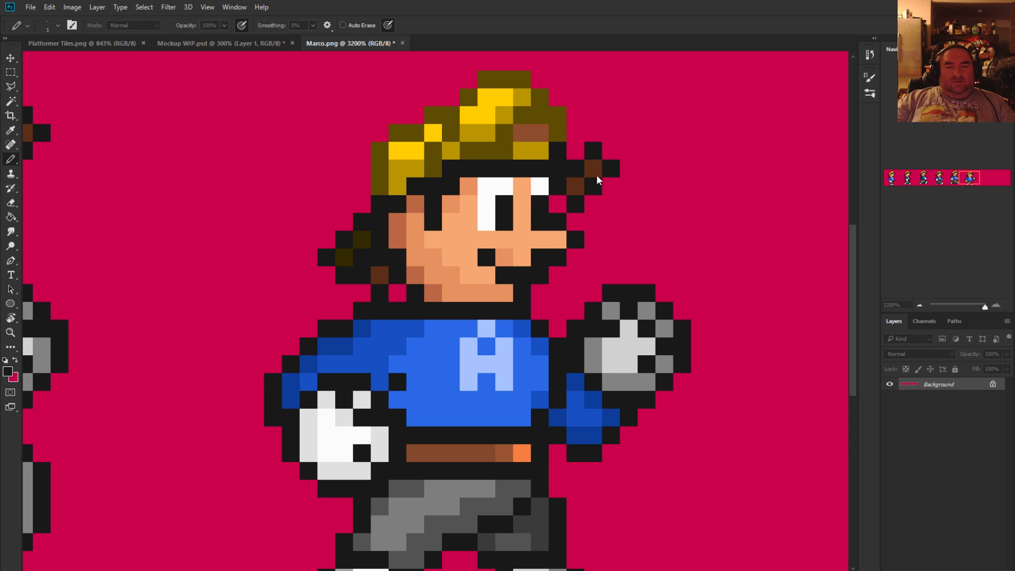
# Duplicate the Background onto a new layer and paint black one-pixel sunglasses across the last sprite's eyes
pyautogui.hotkey('ctrl', 'j')
pyautogui.moveTo(539, 186); pyautogui.dragTo(454, 174)
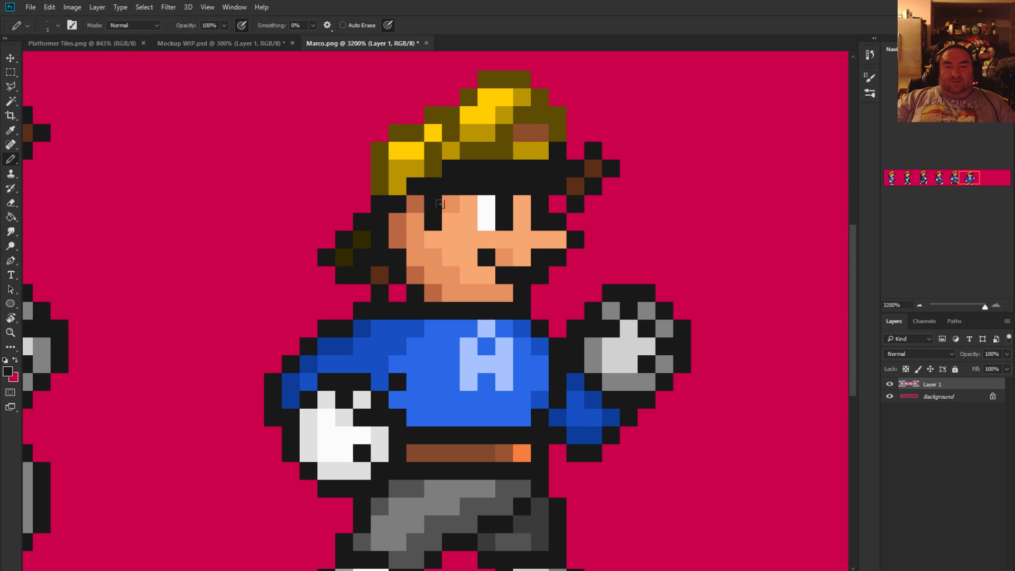
pyautogui.hotkey('ctrl', 'z')
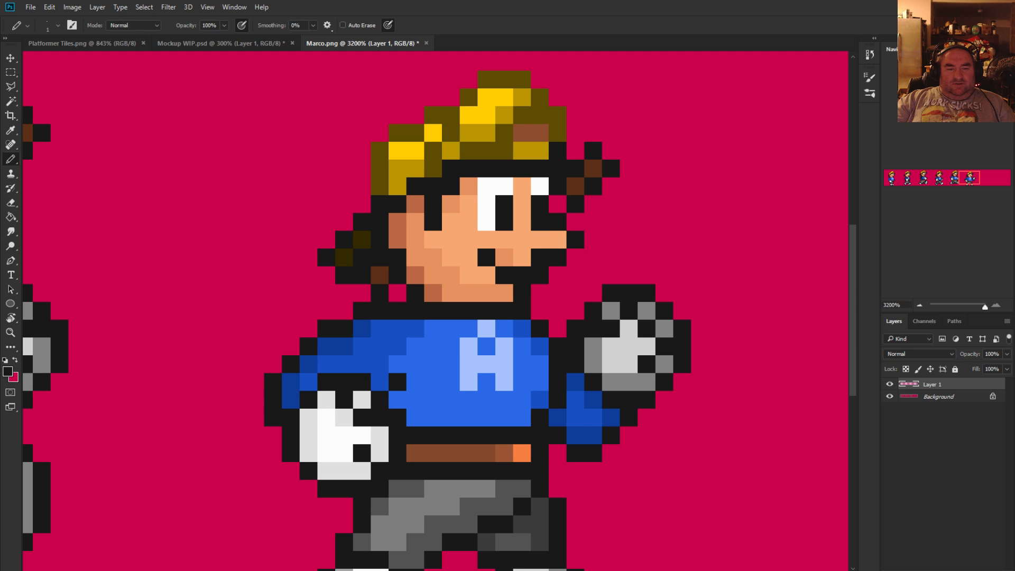
pyautogui.click(487, 204)
pyautogui.click(522, 204)
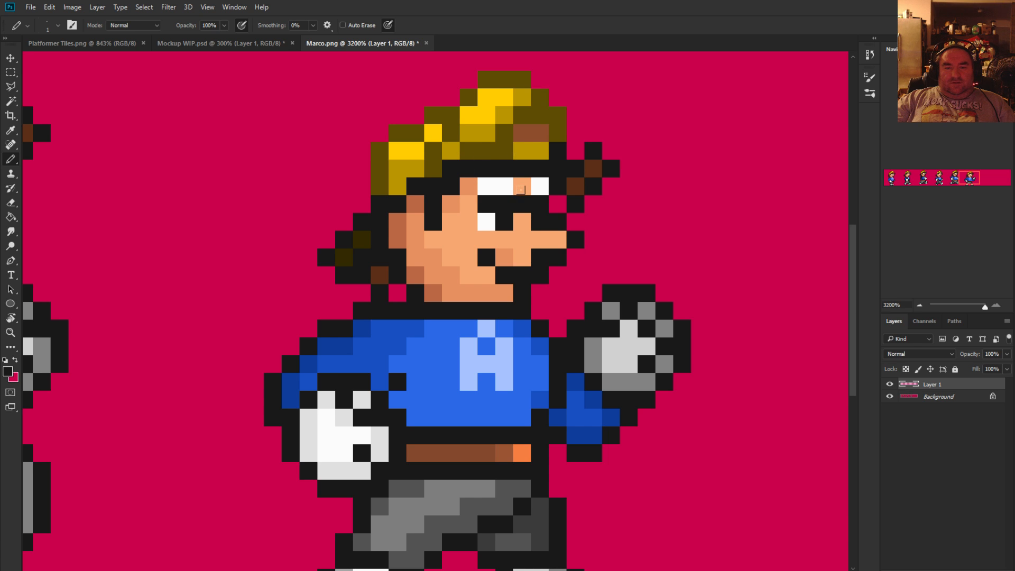
pyautogui.click(485, 221)
pyautogui.click(469, 205)
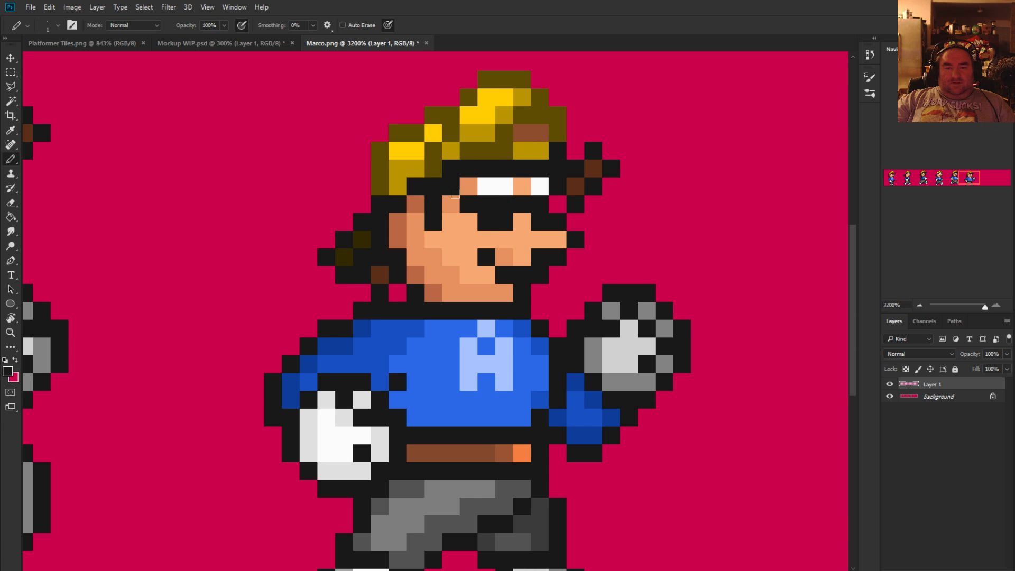
pyautogui.click(450, 204)
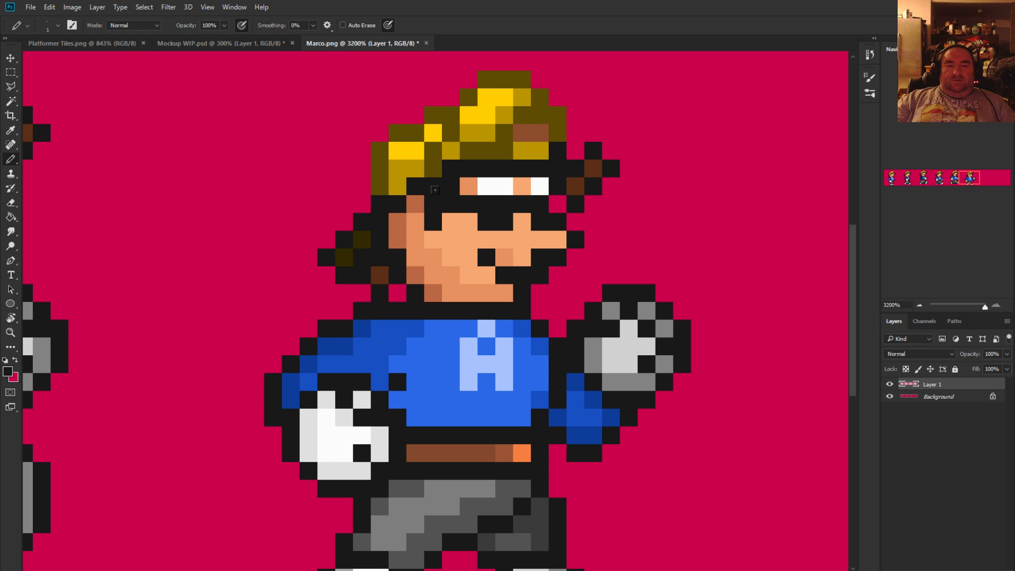
pyautogui.scroll(-5, 468, 301)
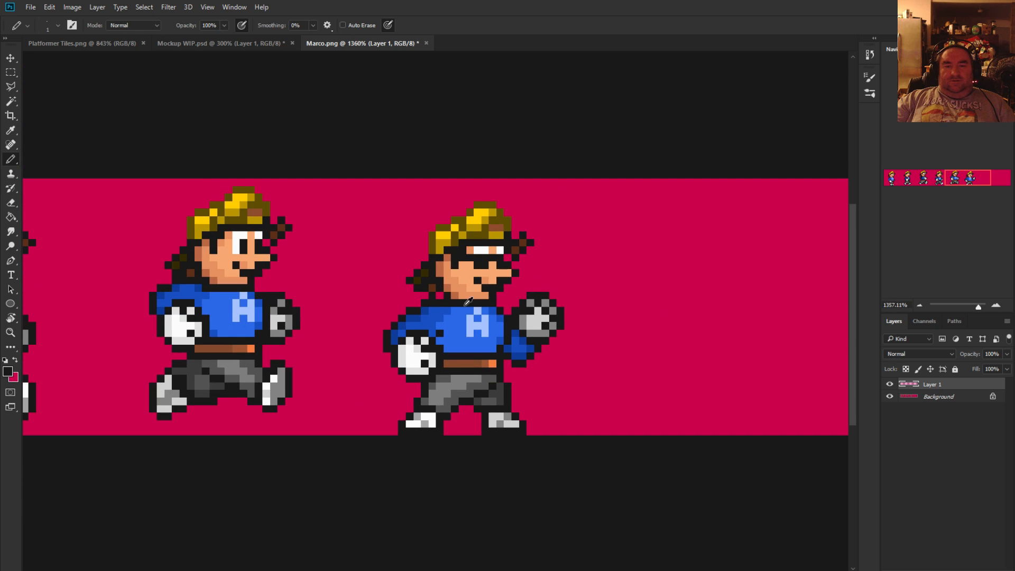
pyautogui.scroll(3, 488, 259)
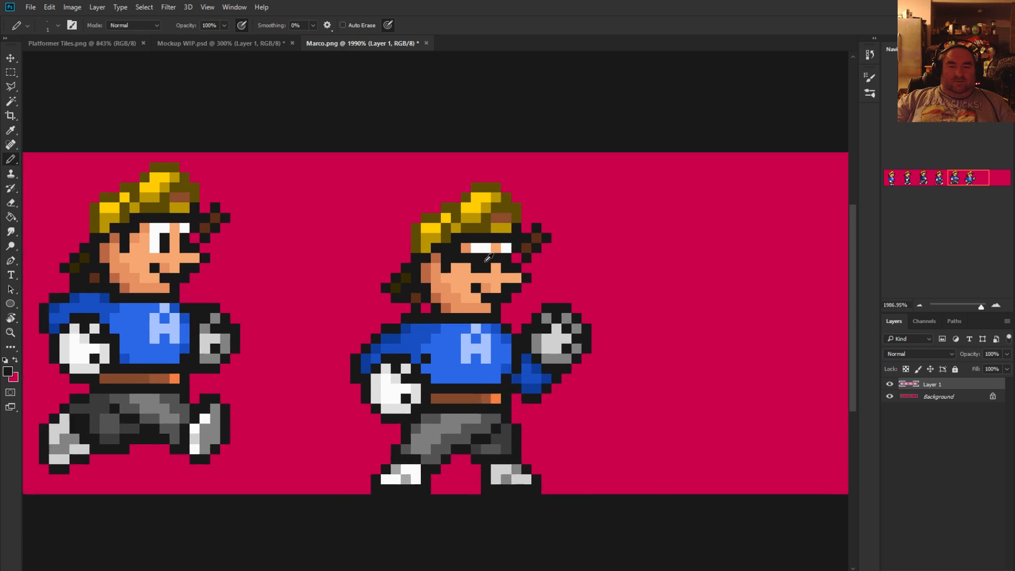
pyautogui.scroll(2, 489, 258)
pyautogui.moveTo(450, 238)
pyautogui.mouseDown()
pyautogui.moveTo(496, 229)
pyautogui.moveTo(525, 238)
pyautogui.mouseUp()
pyautogui.hotkey('ctrl', 'z')
# Sample the dark grey from the trousers and add two diagonal highlight pixels to the sunglasses lens
pyautogui.scroll(-5, 550, 322)
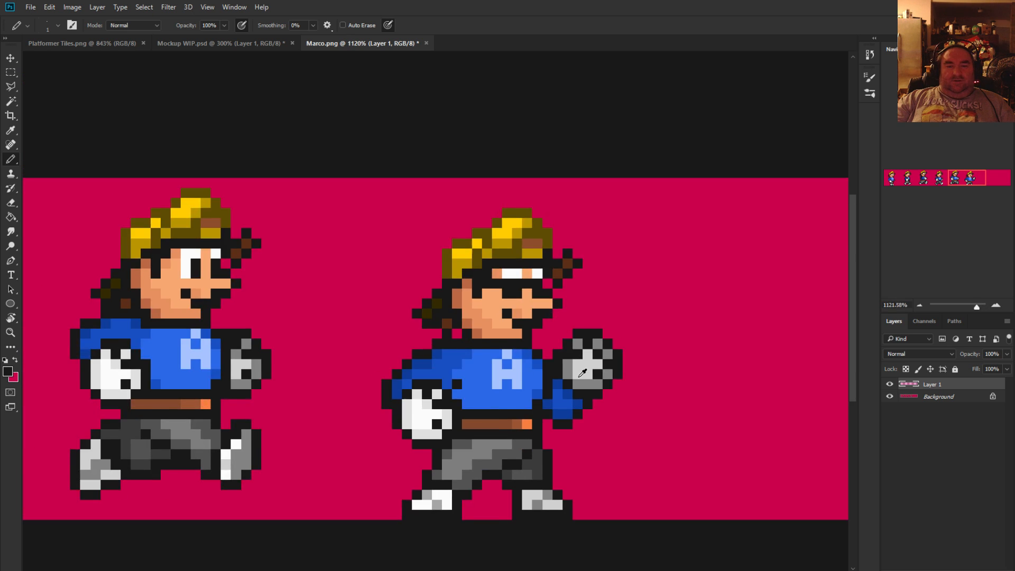
pyautogui.scroll(3, 470, 286)
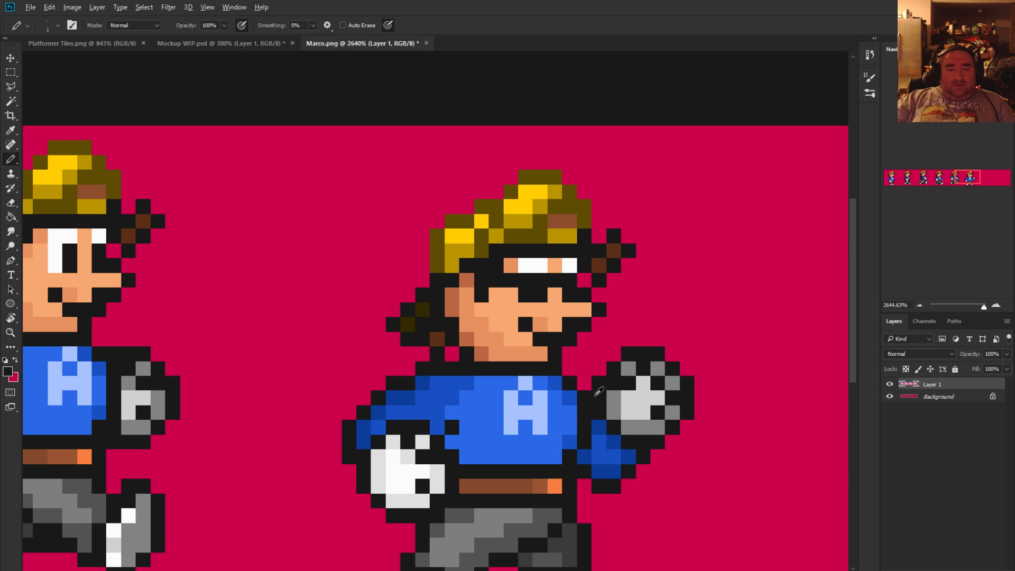
pyautogui.keyDown('alt'); pyautogui.click(565, 539); pyautogui.keyUp('alt')
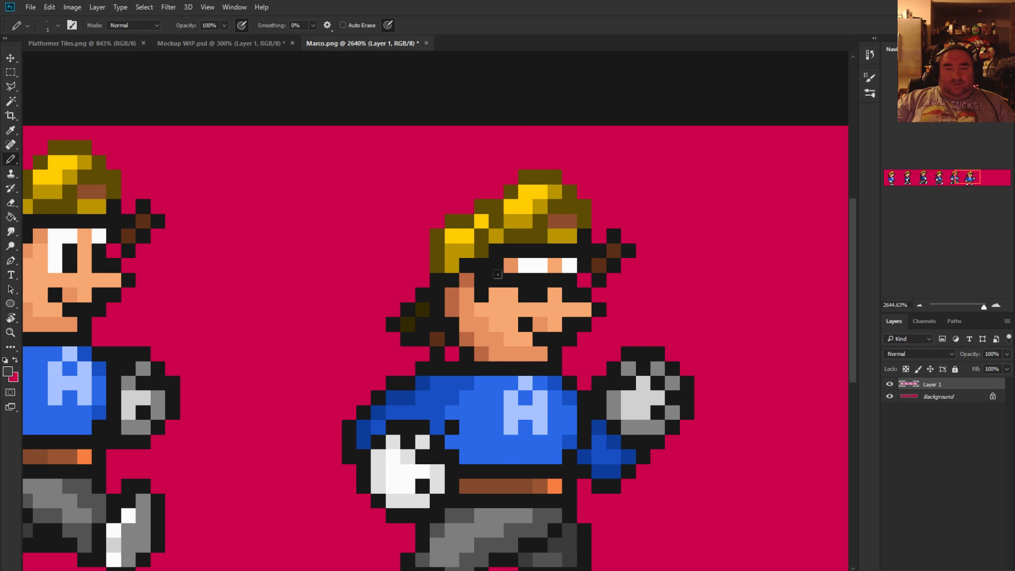
pyautogui.click(526, 294)
pyautogui.click(540, 280)
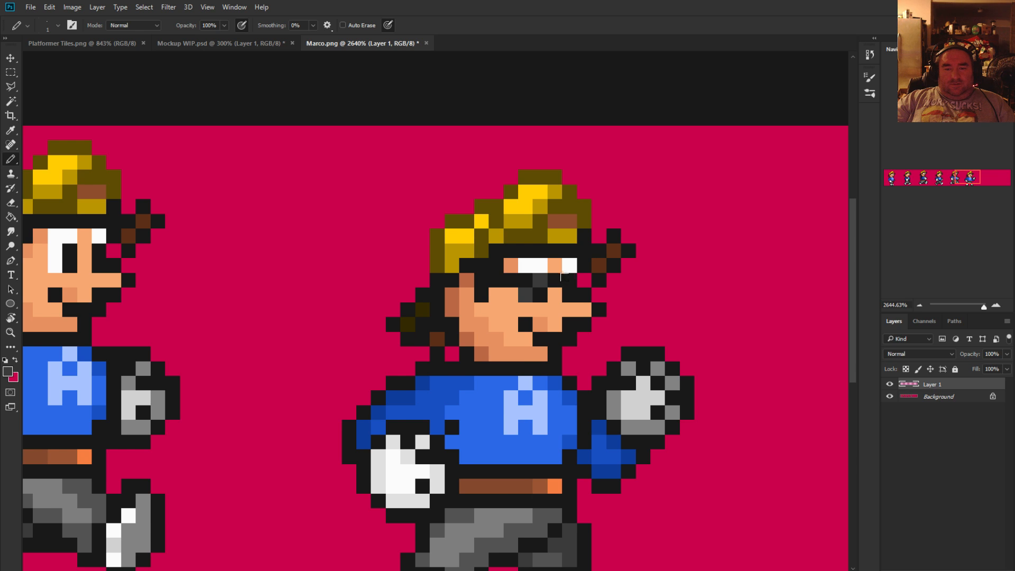
pyautogui.scroll(-5, 481, 359)
# Try extending the black outline of the last sprite's left shoe outward by one pixel
pyautogui.scroll(3, 527, 460)
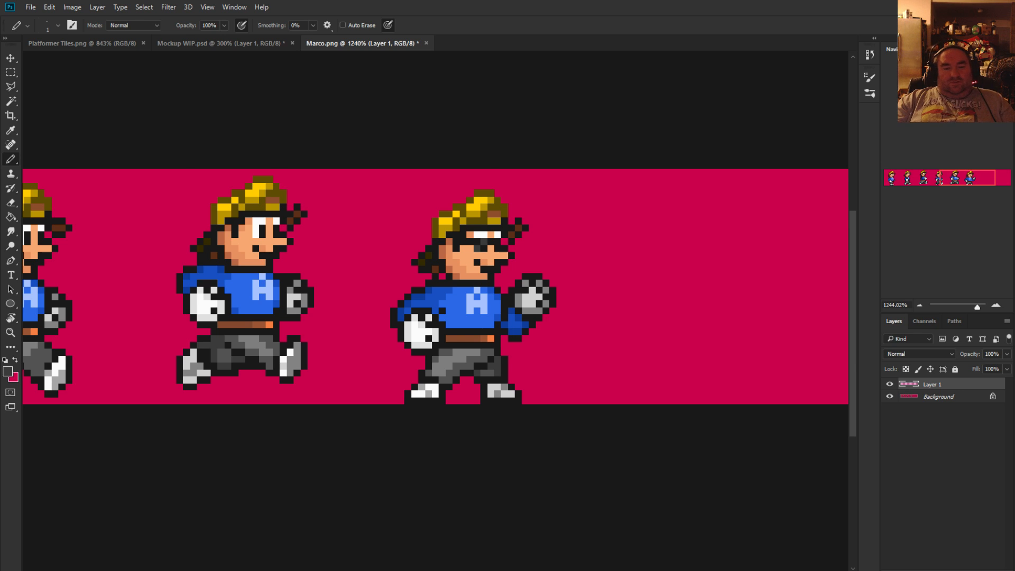
pyautogui.scroll(5, 471, 442)
pyautogui.keyDown('alt'); pyautogui.click(385, 319); pyautogui.keyUp('alt')
pyautogui.click(351, 341)
pyautogui.click(350, 358)
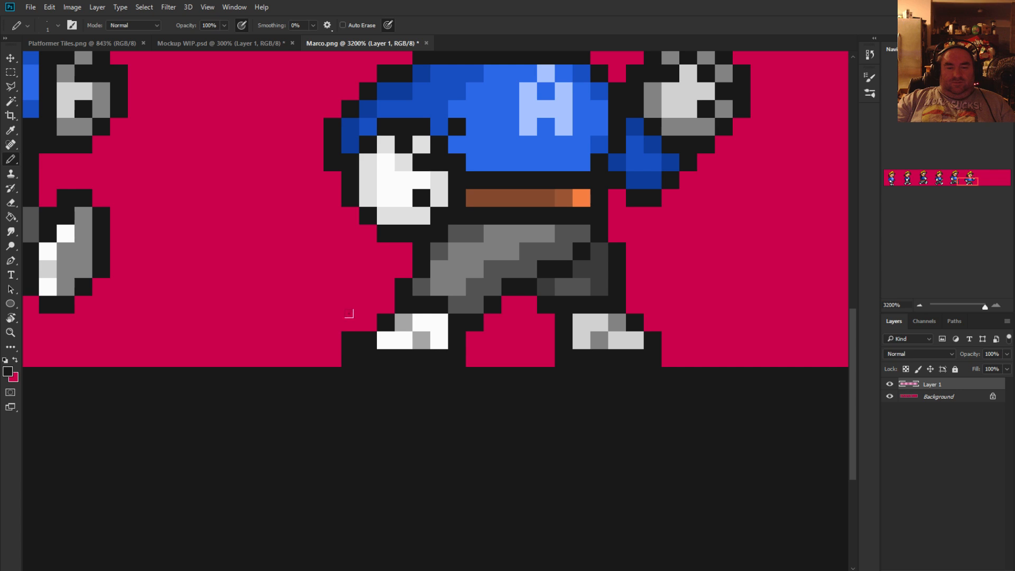
pyautogui.click(368, 322)
# Try filling the extended left shoe with one white pixel at its base and one grey pixel above
pyautogui.keyDown('alt'); pyautogui.click(394, 342); pyautogui.keyUp('alt')
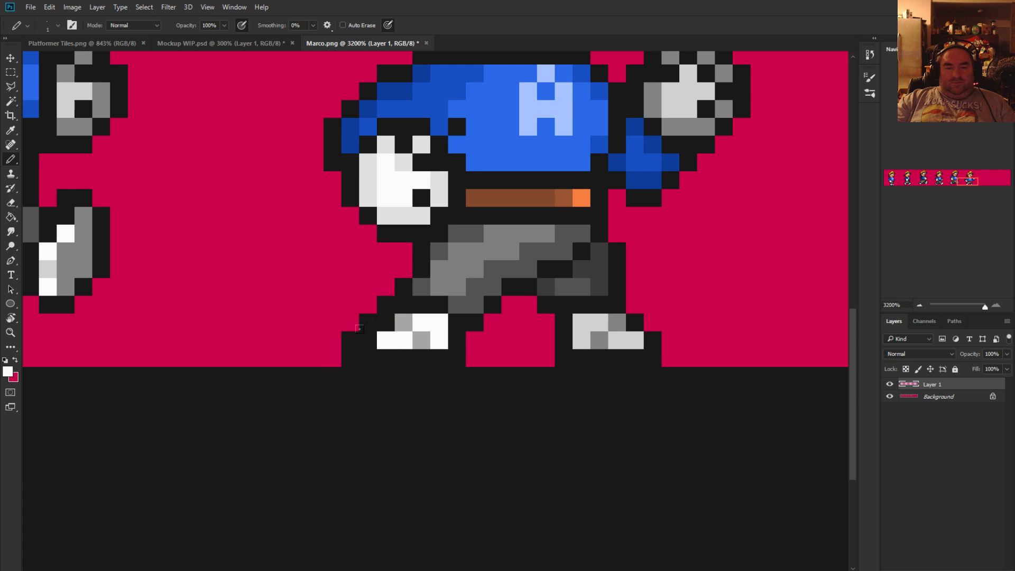
pyautogui.click(368, 340)
pyautogui.click(386, 322)
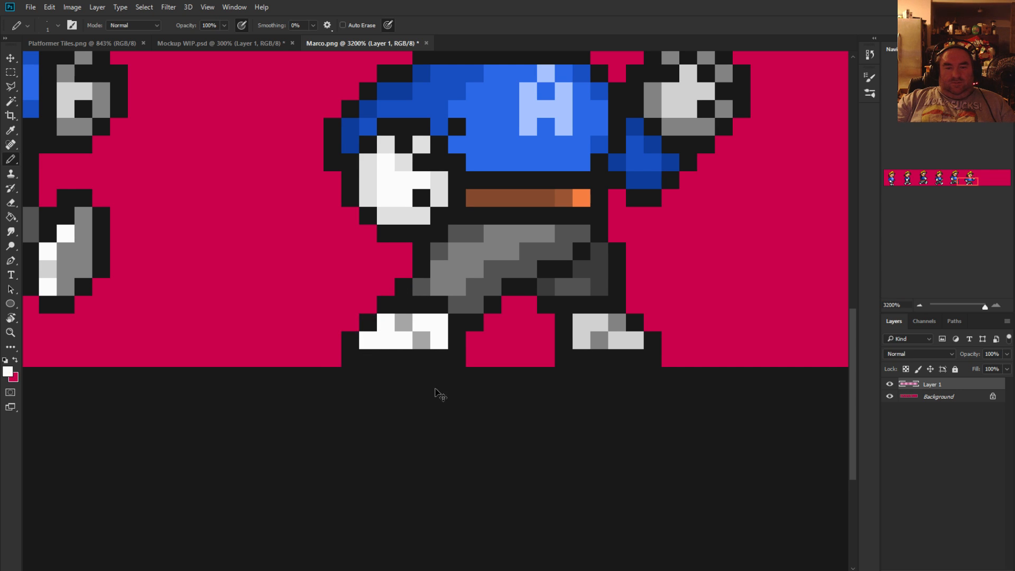
pyautogui.hotkey('ctrl', 'z')
pyautogui.keyDown('alt'); pyautogui.click(410, 320); pyautogui.keyUp('alt')
pyautogui.click(385, 320)
# Compare the lengthened shoe with the neighbouring frame and undo the shoe extension
pyautogui.scroll(-5, 417, 416)
pyautogui.scroll(4, 427, 427)
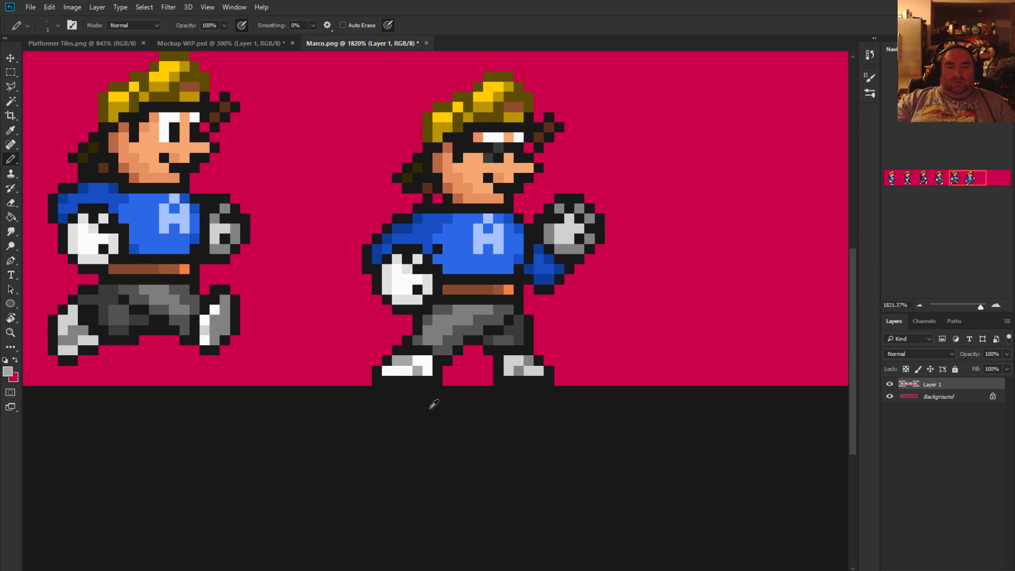
pyautogui.scroll(-2, 431, 404)
pyautogui.scroll(4, 465, 381)
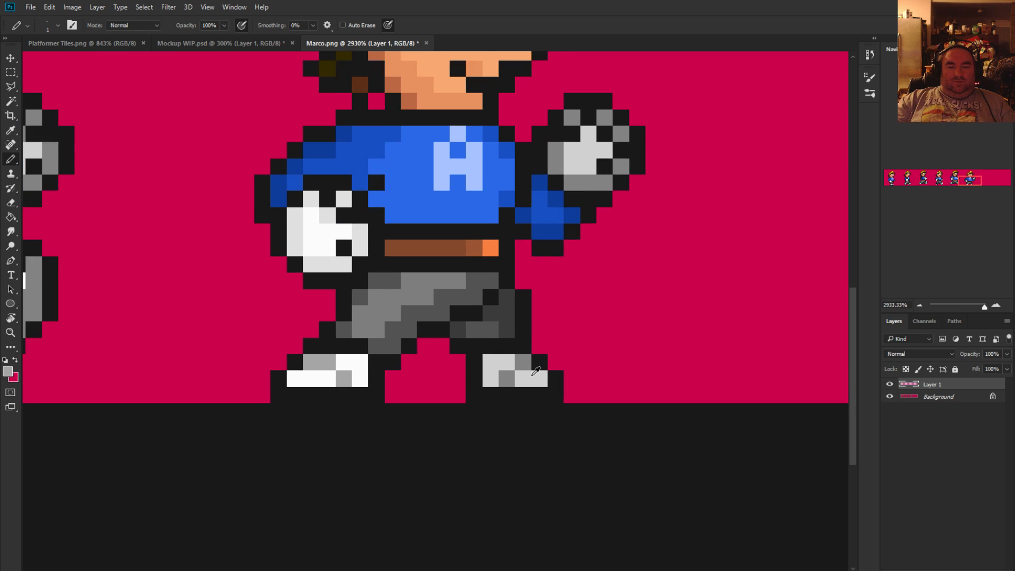
pyautogui.scroll(1, 534, 375)
pyautogui.scroll(-14, 537, 437)
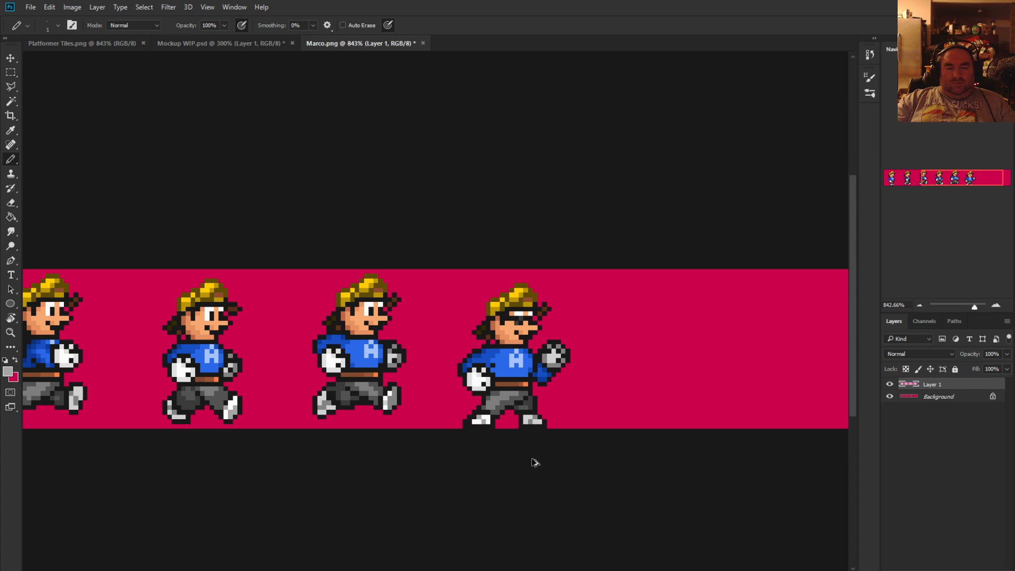
pyautogui.hotkey('ctrl', 'z')
pyautogui.scroll(2, 665, 442)
# Toggle Layer 1's visibility to compare the sunglasses version with the original, and merge Layer 1 into the Background
pyautogui.click(890, 385)
pyautogui.click(889, 385)
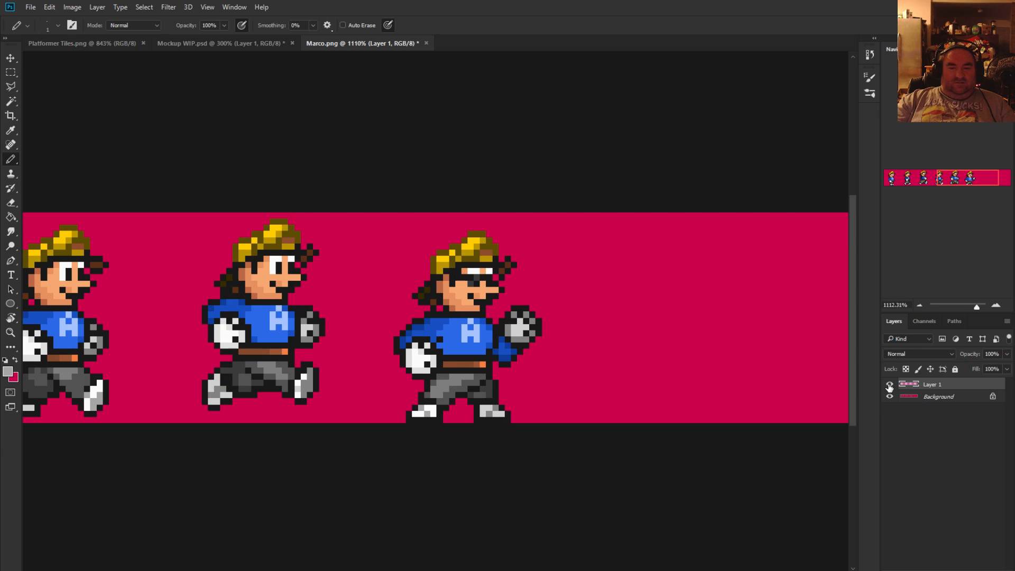
pyautogui.hotkey('ctrl', 'e')
# Repaint the lens highlight as a vertical two-pixel dark grey strip, covering the upper diagonal pixel in black
pyautogui.scroll(4, 497, 275)
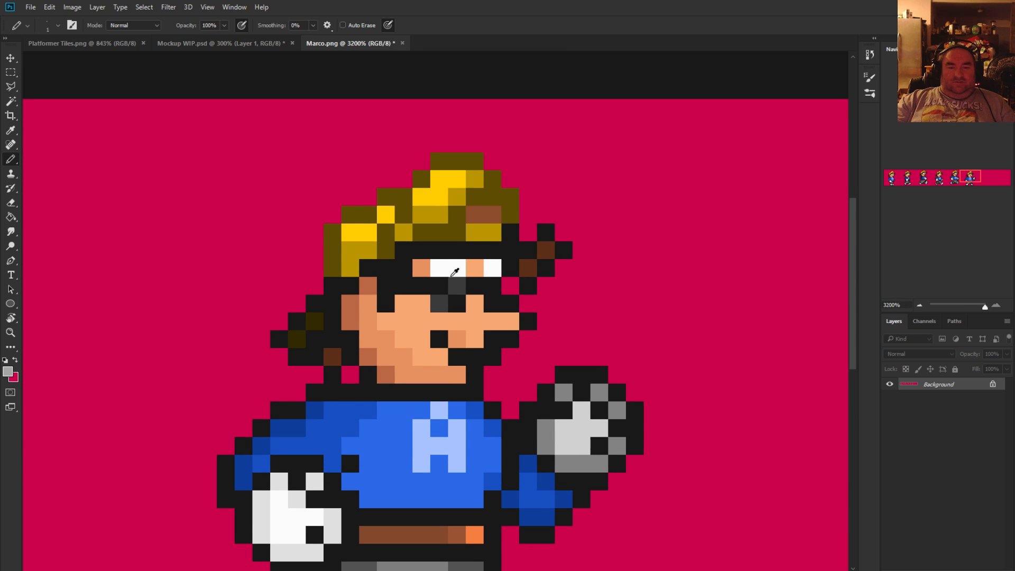
pyautogui.keyDown('alt'); pyautogui.click(457, 297); pyautogui.keyUp('alt')
pyautogui.click(452, 286)
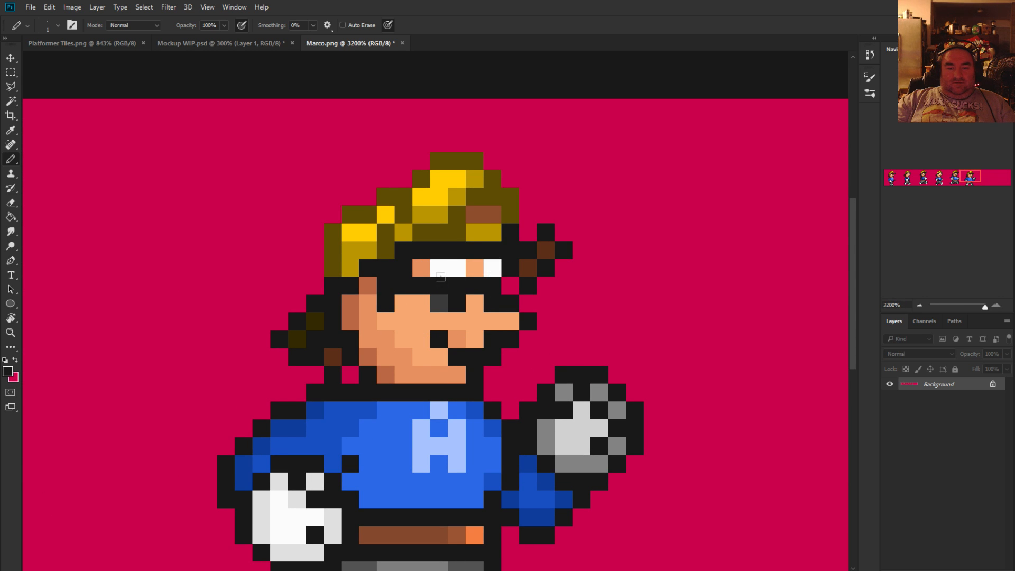
pyautogui.keyDown('alt'); pyautogui.click(444, 299); pyautogui.keyUp('alt')
pyautogui.click(440, 286)
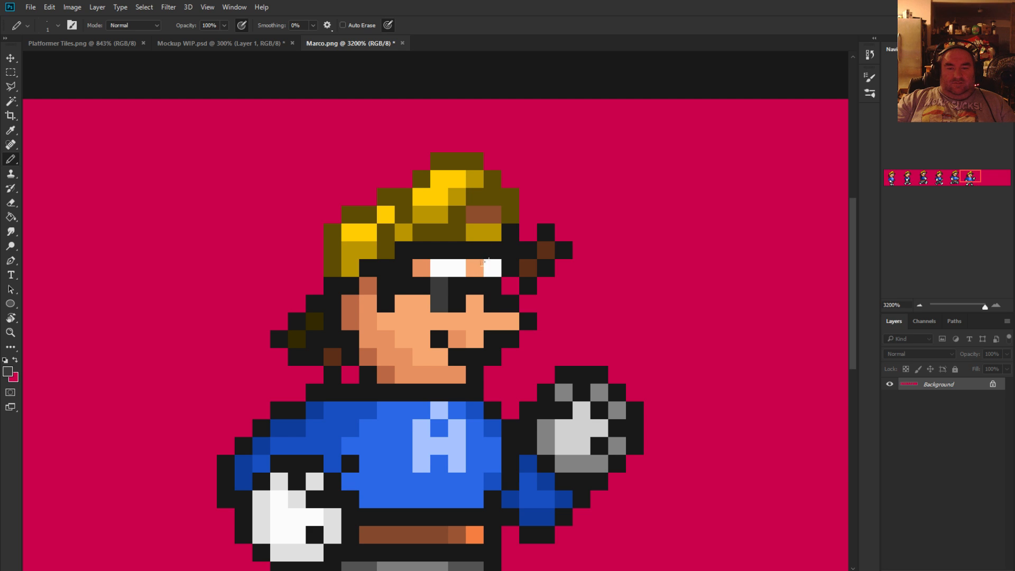
pyautogui.scroll(-3, 498, 350)
pyautogui.scroll(-3, 516, 356)
pyautogui.scroll(-2, 516, 370)
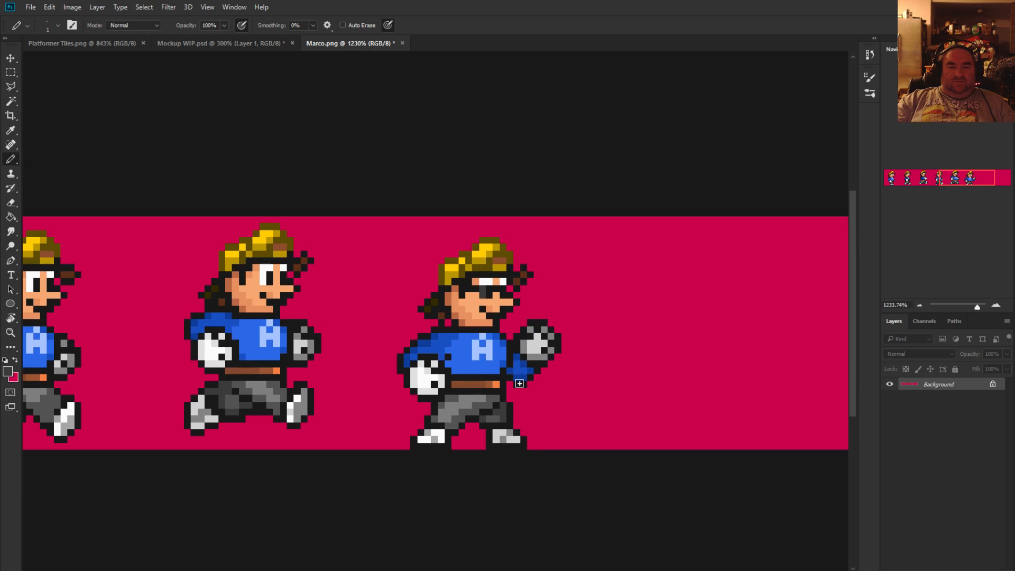
# Select the sunglasses on the last frame with combined rectangular marquee selections covering the top bar and the lens
pyautogui.scroll(-2, 516, 384)
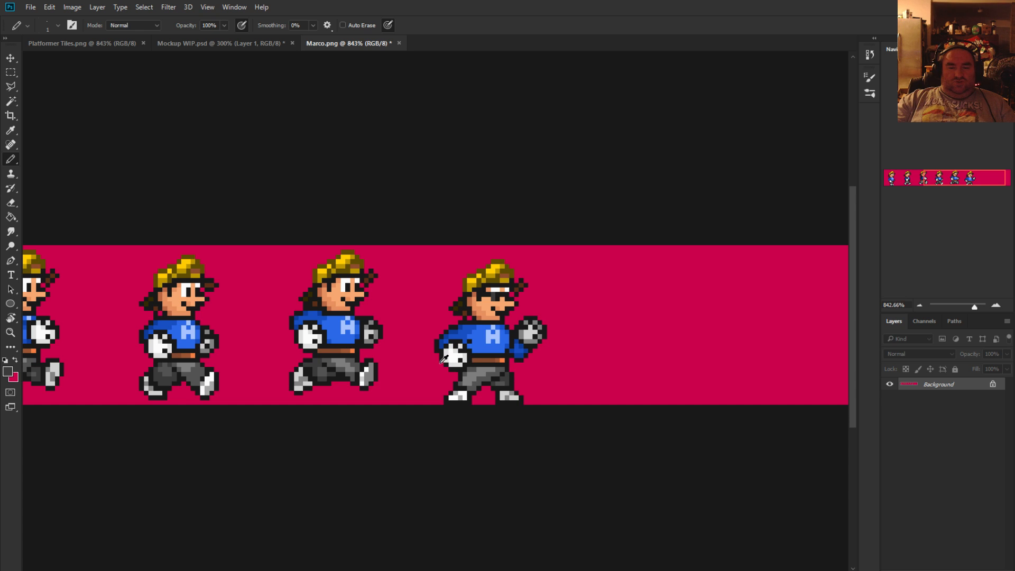
pyautogui.scroll(1, 516, 384)
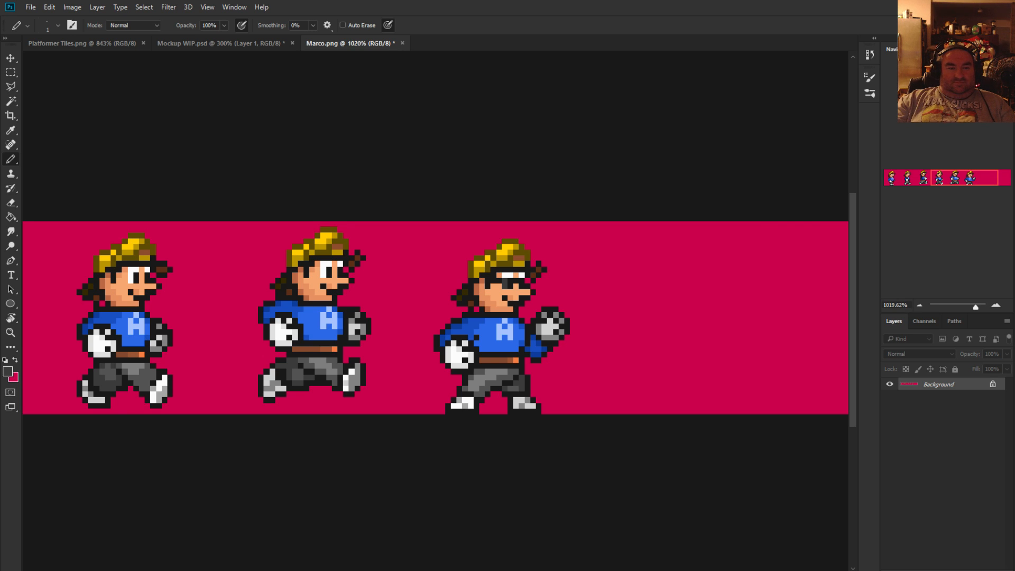
pyautogui.click(10, 72)
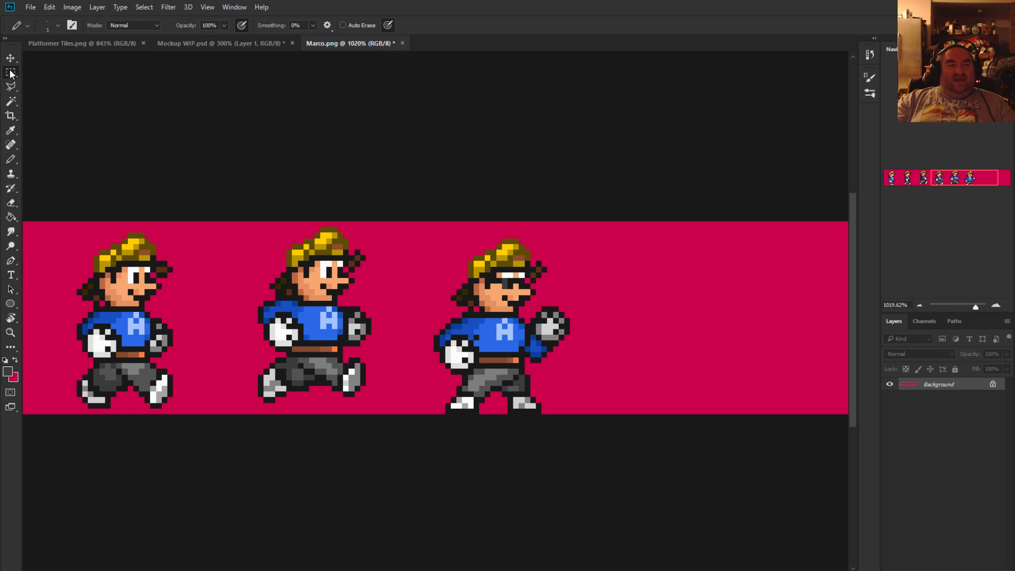
pyautogui.scroll(5, 548, 274)
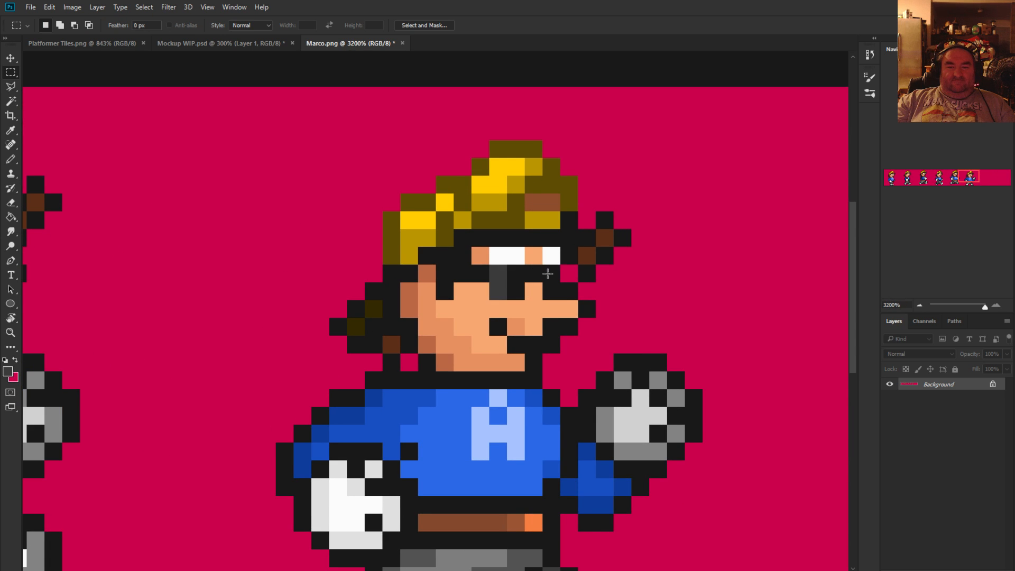
pyautogui.moveTo(560, 265); pyautogui.dragTo(518, 295)
pyautogui.press('shift')
pyautogui.moveTo(471, 268); pyautogui.dragTo(462, 278)
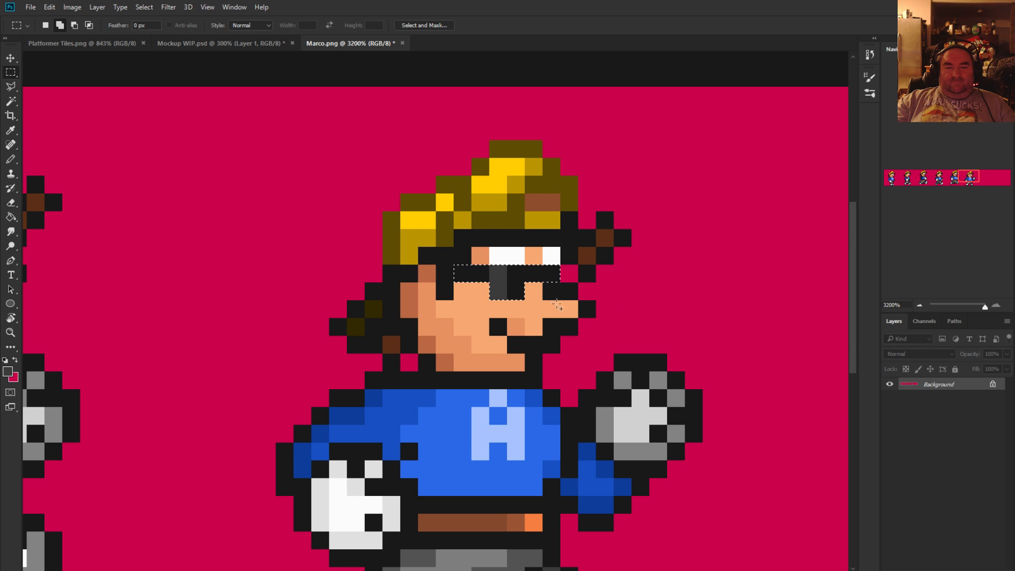
# Duplicate the selected sunglasses onto the fifth frame's face and merge the copy into the Background
pyautogui.scroll(-5, 666, 368)
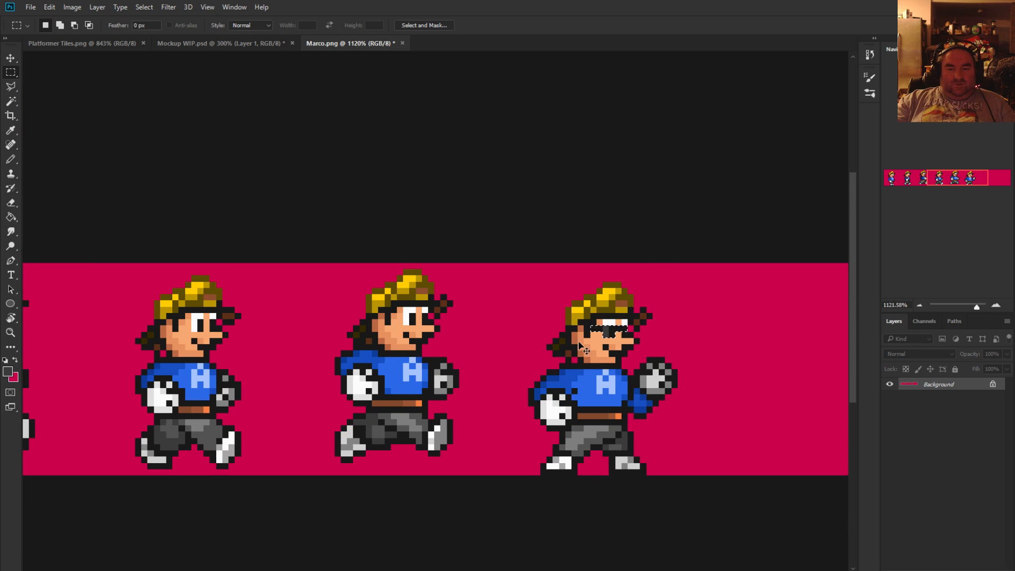
pyautogui.scroll(1, 522, 356)
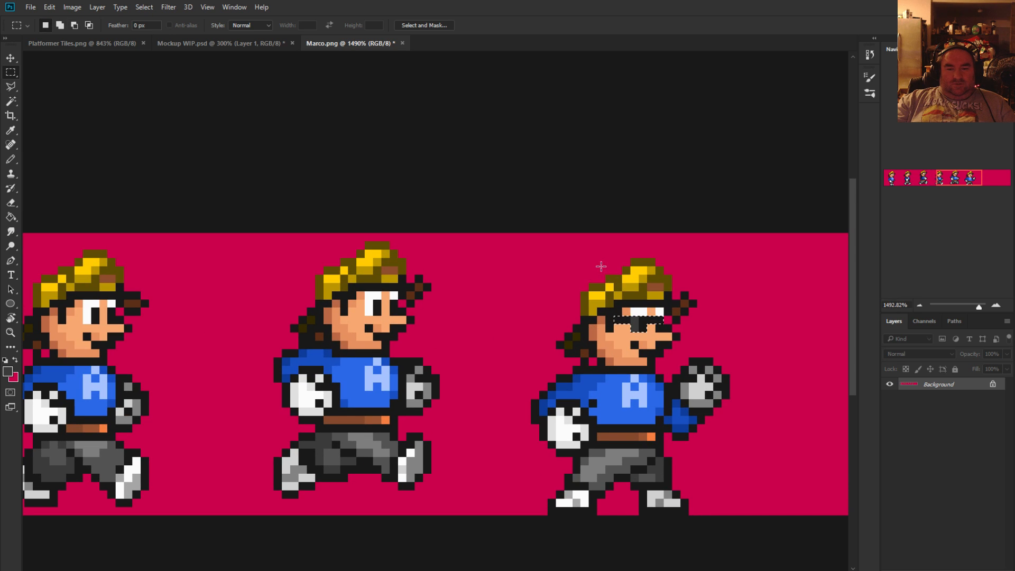
pyautogui.hotkey('ctrl', 'j')
pyautogui.moveTo(648, 336); pyautogui.dragTo(381, 312)
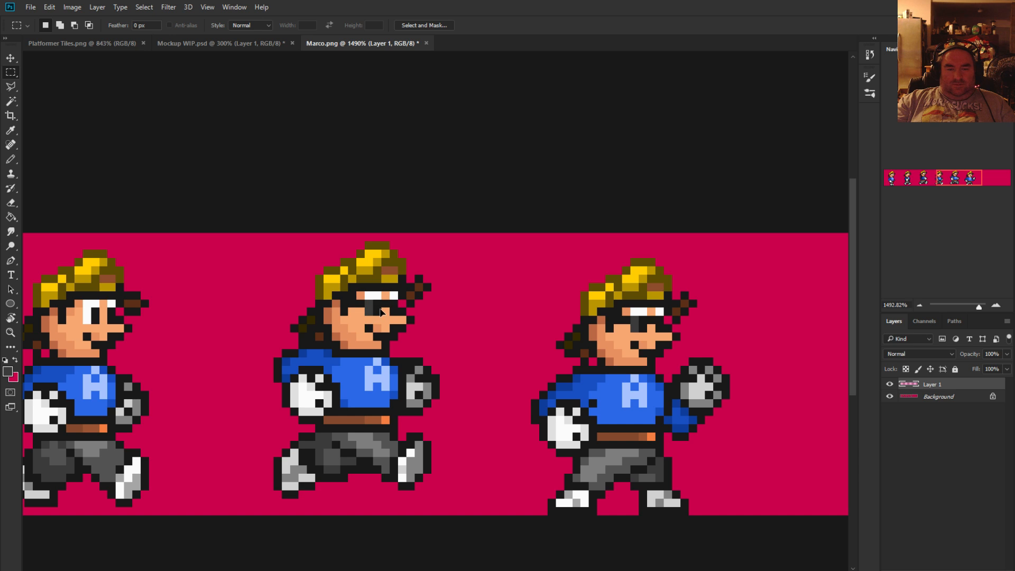
pyautogui.hotkey('ctrl', 'e')
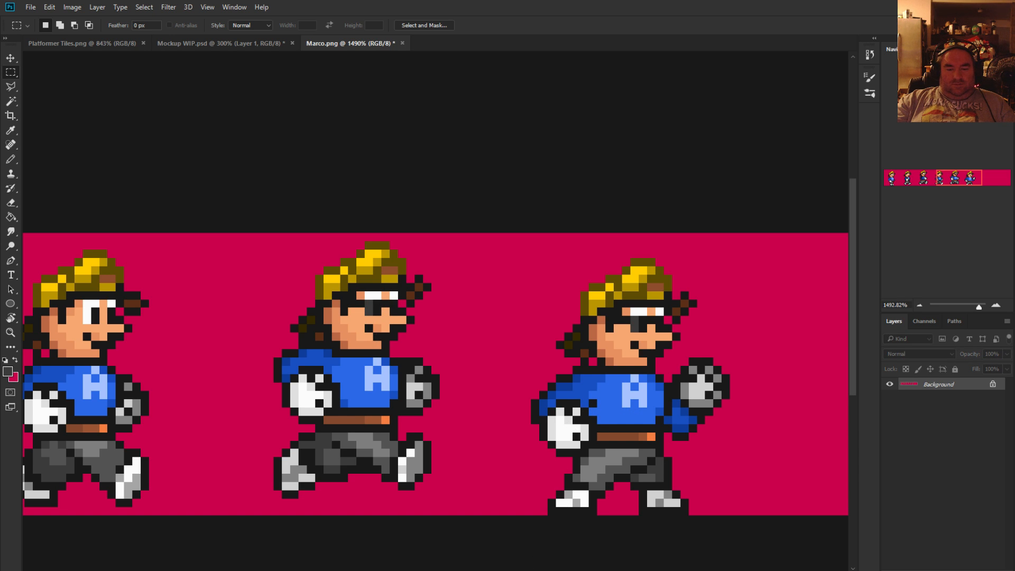
# Paste the sunglasses over the fourth frame's eyes and merge them into the Background
pyautogui.hscroll(-6, 436, 338)
pyautogui.hotkey('ctrl', 'v')
pyautogui.moveTo(432, 376); pyautogui.dragTo(505, 319)
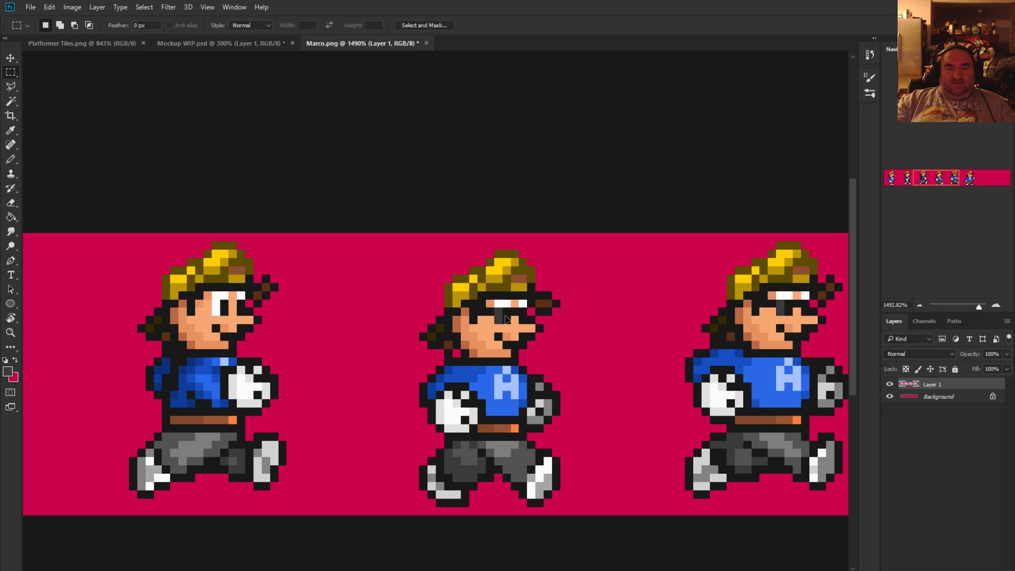
pyautogui.hotkey('ctrl', 'e')
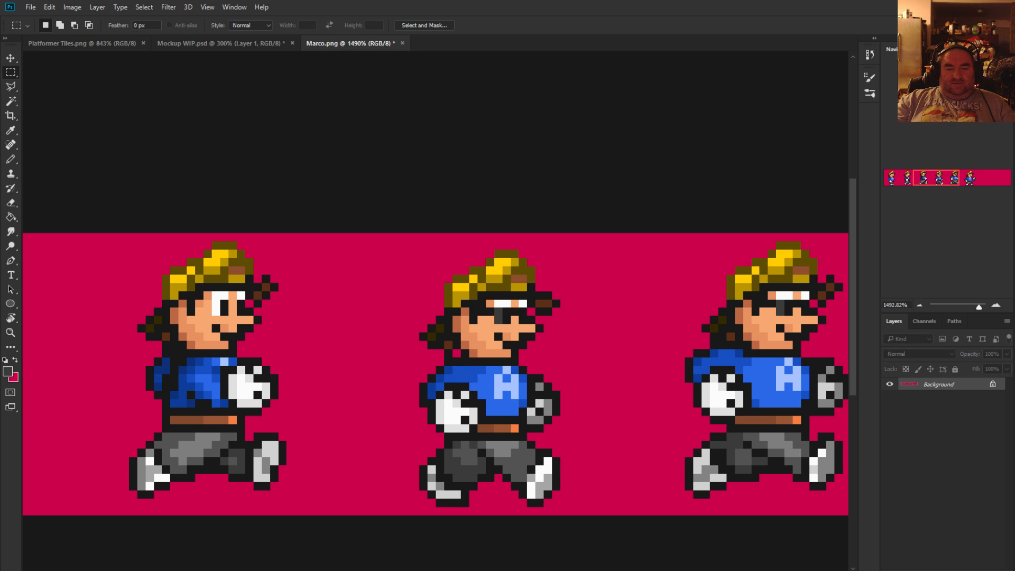
# Paste another copy of the sunglasses over the third frame's eyes and merge it into the Background
pyautogui.hscroll(-8, 451, 392)
pyautogui.hotkey('ctrl', 'v')
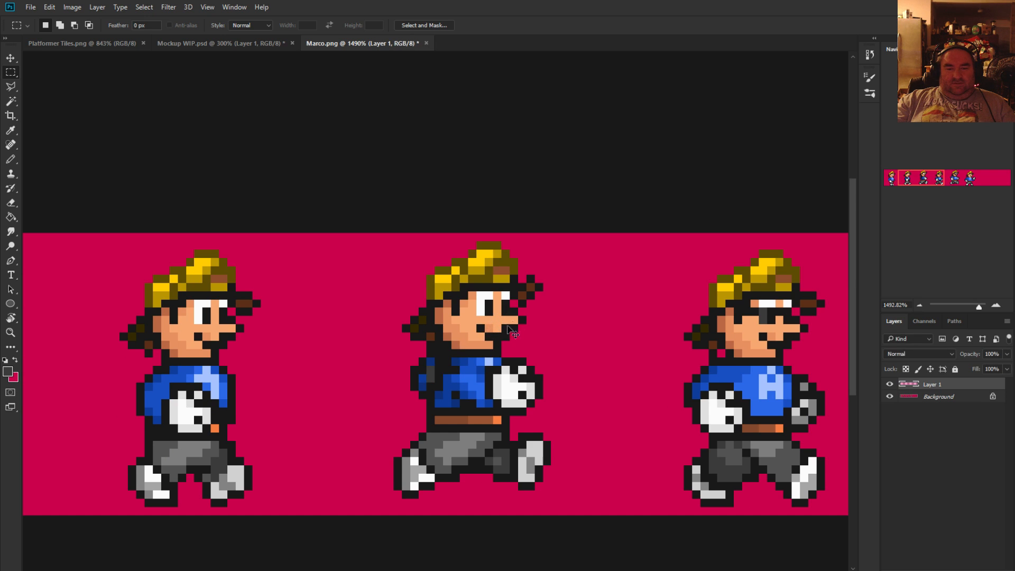
pyautogui.keyDown('ctrl'); pyautogui.moveTo(435, 374); pyautogui.dragTo(486, 305); pyautogui.keyUp('ctrl')
pyautogui.hotkey('ctrl', 'e')
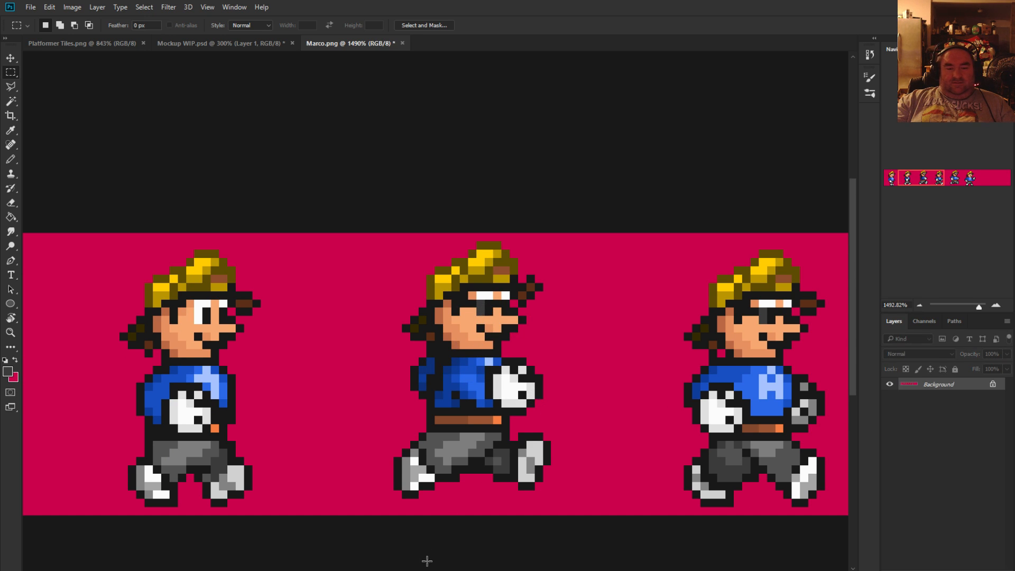
# Place a copy of the sunglasses over the second frame's eyes and merge it into the Background
pyautogui.hscroll(-8, 426, 558)
pyautogui.hscroll(-3, 437, 499)
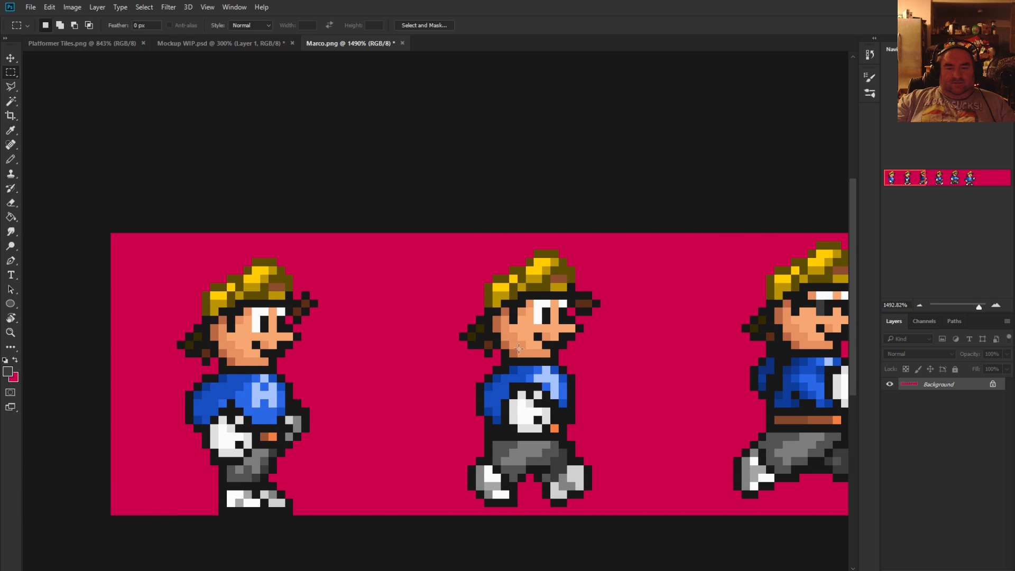
pyautogui.hotkey('ctrl', 'z')
pyautogui.moveTo(530, 365); pyautogui.dragTo(538, 318)
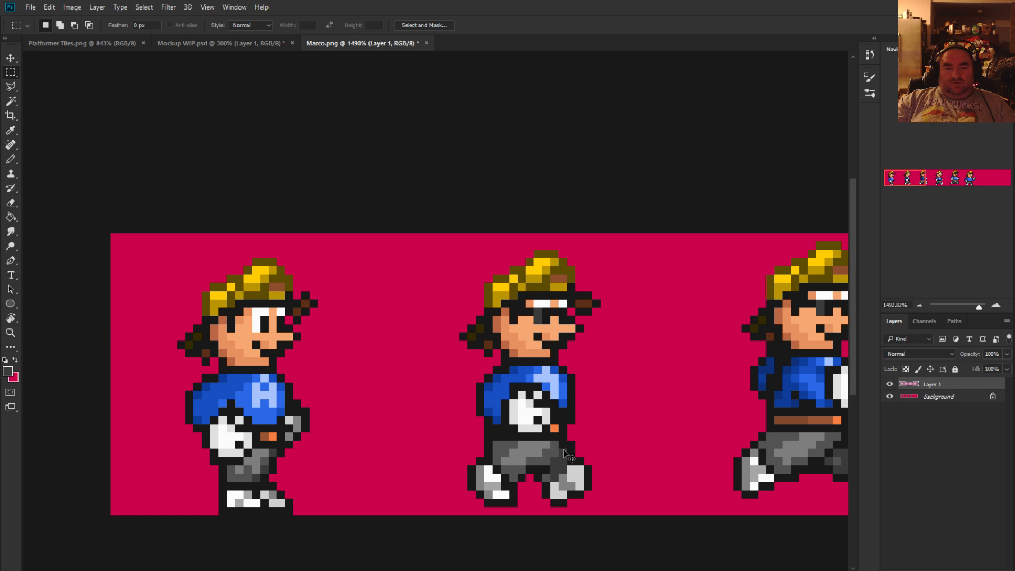
pyautogui.hotkey('ctrl', 'e')
# Paste the sunglasses over the first frame's eyes and merge them into the Background
pyautogui.hotkey('ctrl', 'v')
pyautogui.moveTo(484, 375); pyautogui.dragTo(262, 324)
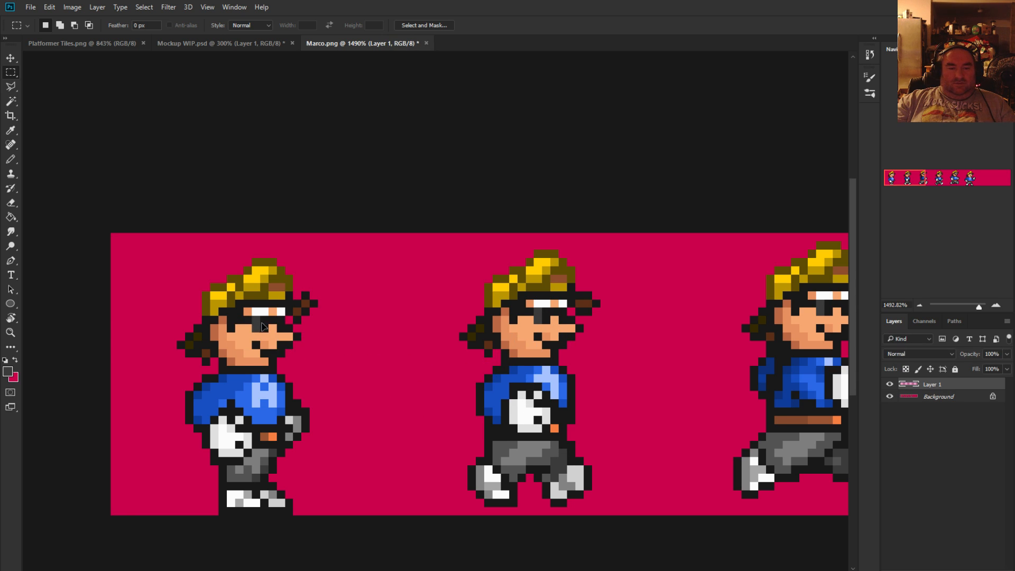
pyautogui.hotkey('ctrl', 'e')
# Examine the sunglasses across all six frames, close up and with the whole sprite sheet in view
pyautogui.scroll(-5, 346, 367)
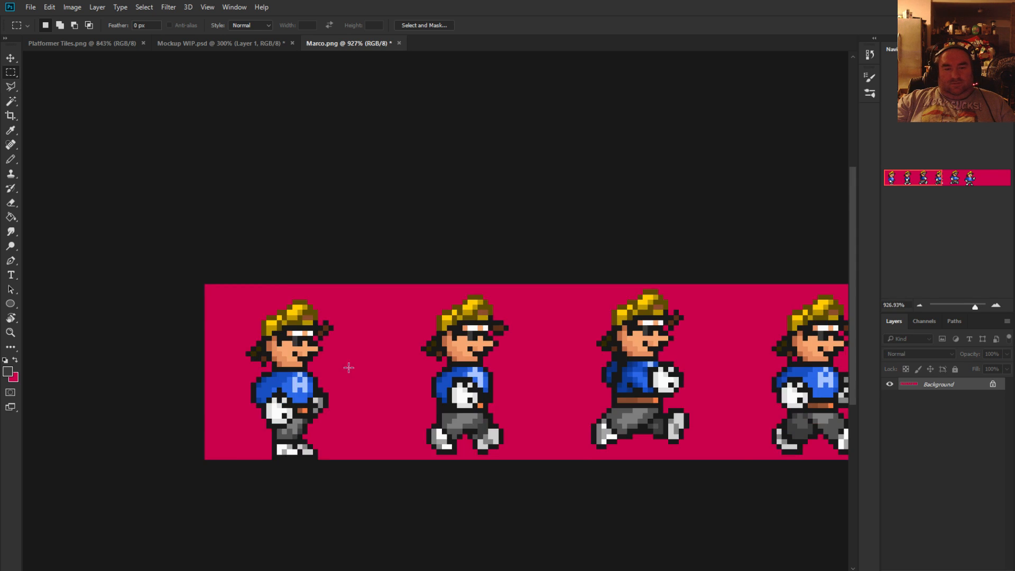
pyautogui.scroll(2, 268, 264)
pyautogui.scroll(5, 424, 358)
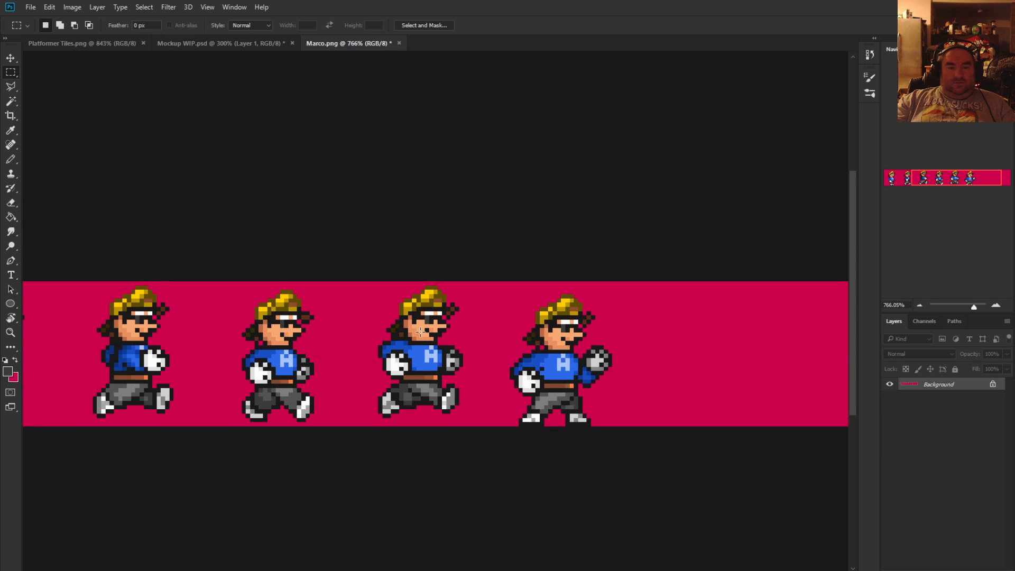
pyautogui.scroll(2, 469, 380)
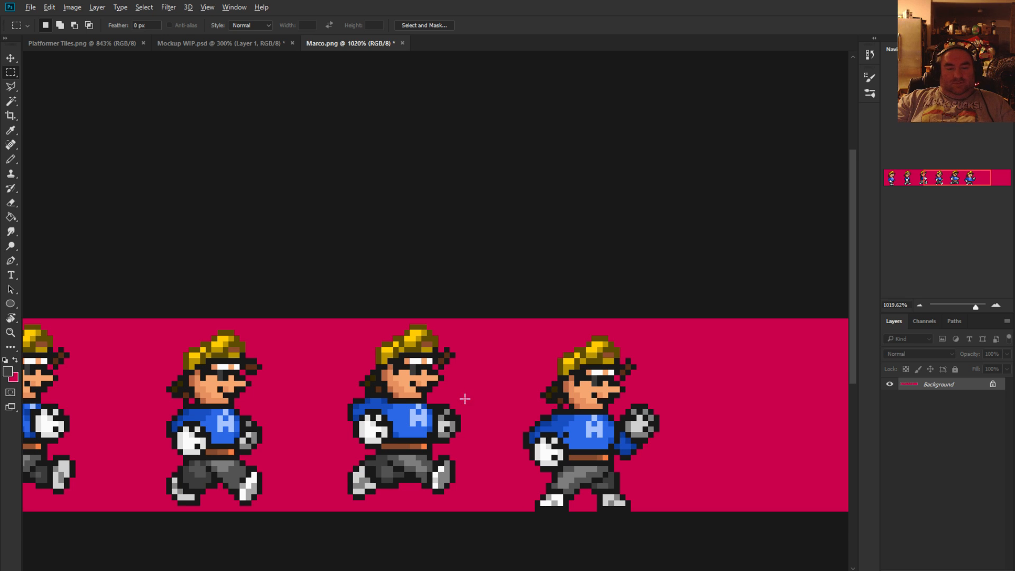
pyautogui.scroll(1, 467, 396)
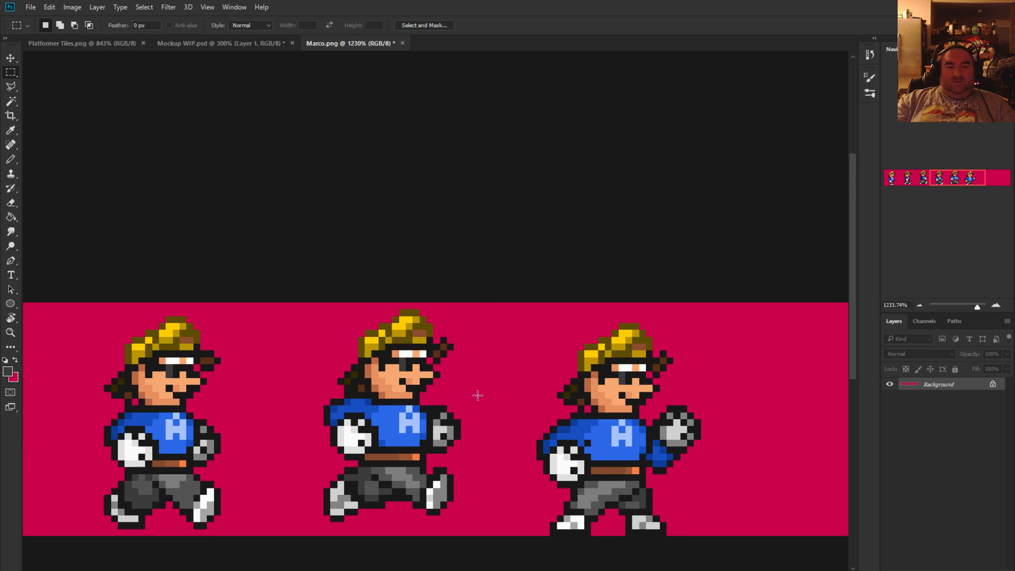
pyautogui.scroll(-2, 478, 395)
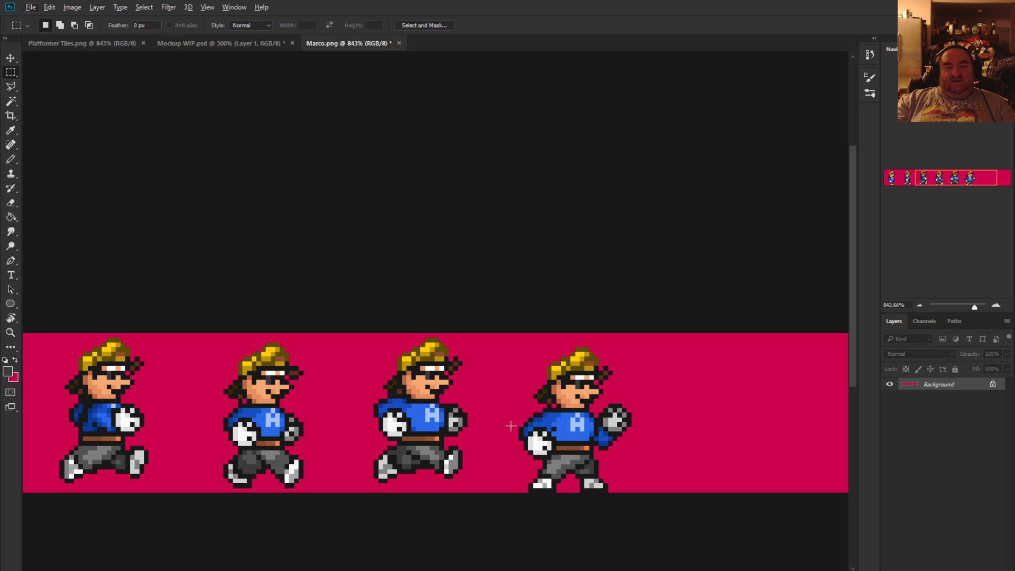
pyautogui.scroll(-2, 511, 426)
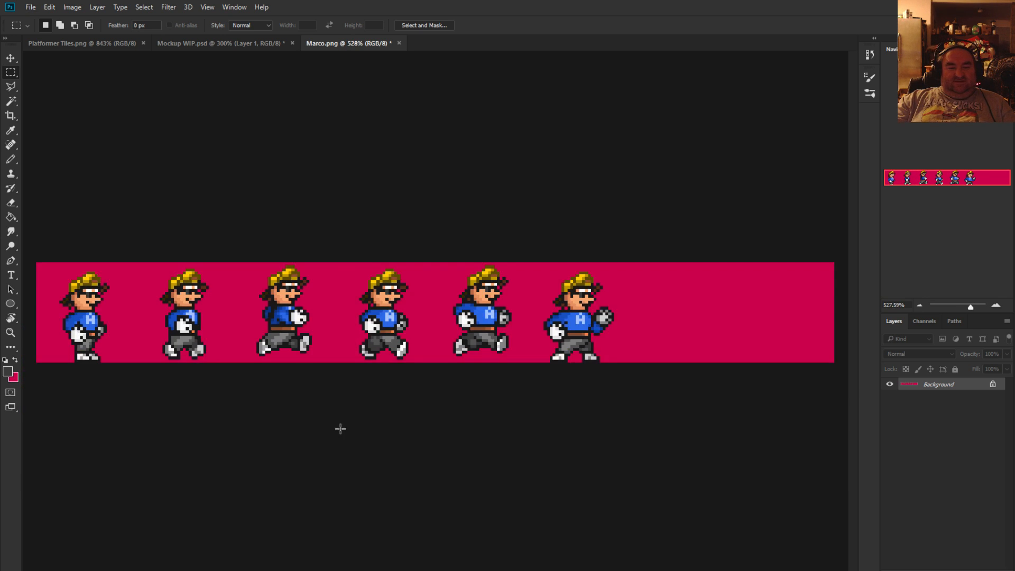
pyautogui.scroll(2, 405, 413)
pyautogui.scroll(-2, 405, 412)
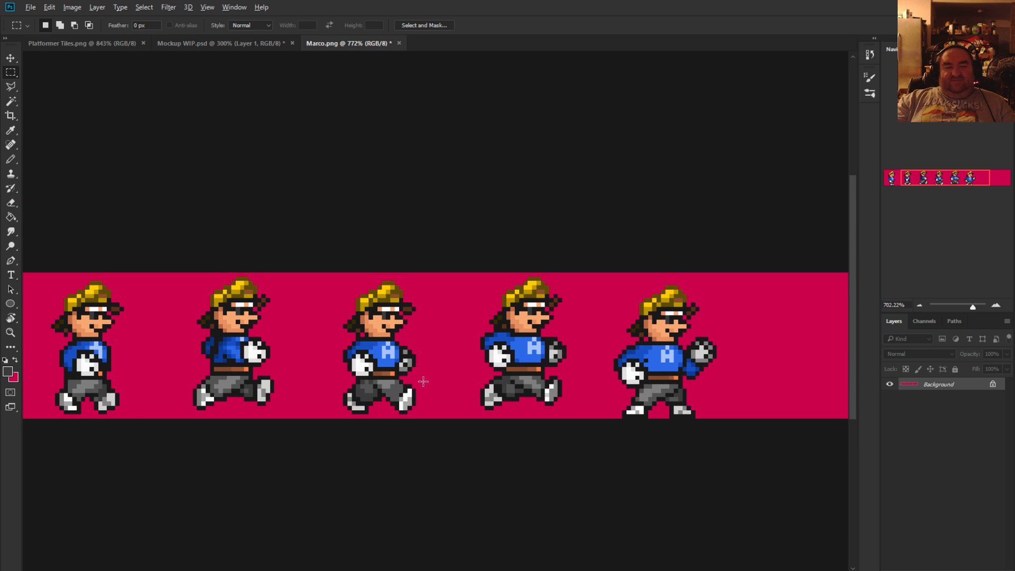
pyautogui.scroll(1, 424, 382)
pyautogui.scroll(-1, 422, 383)
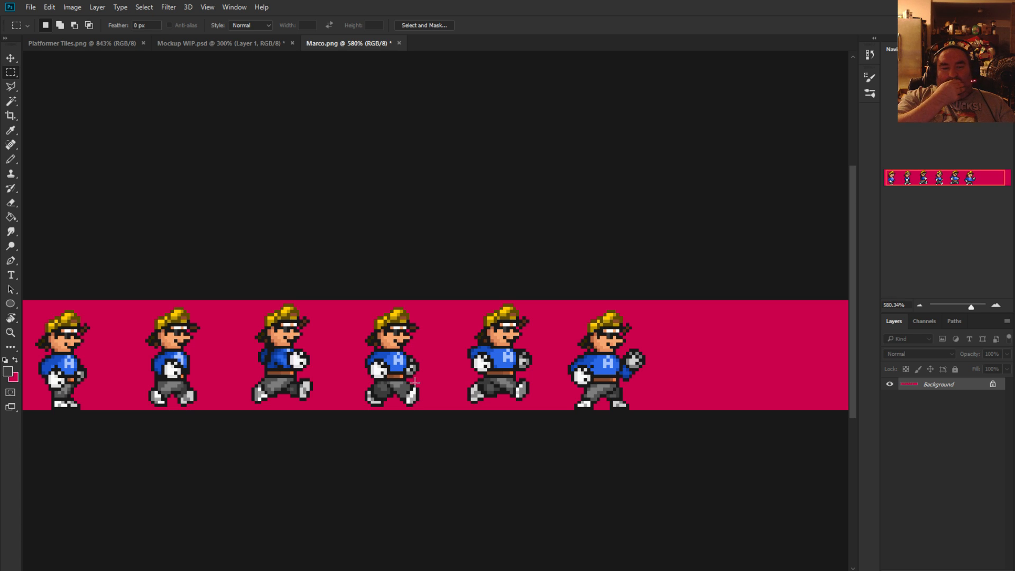
# Sample the darker skin tone and paint over the white eye pixels above the last frame's sunglasses with the Pencil
pyautogui.scroll(6, 618, 371)
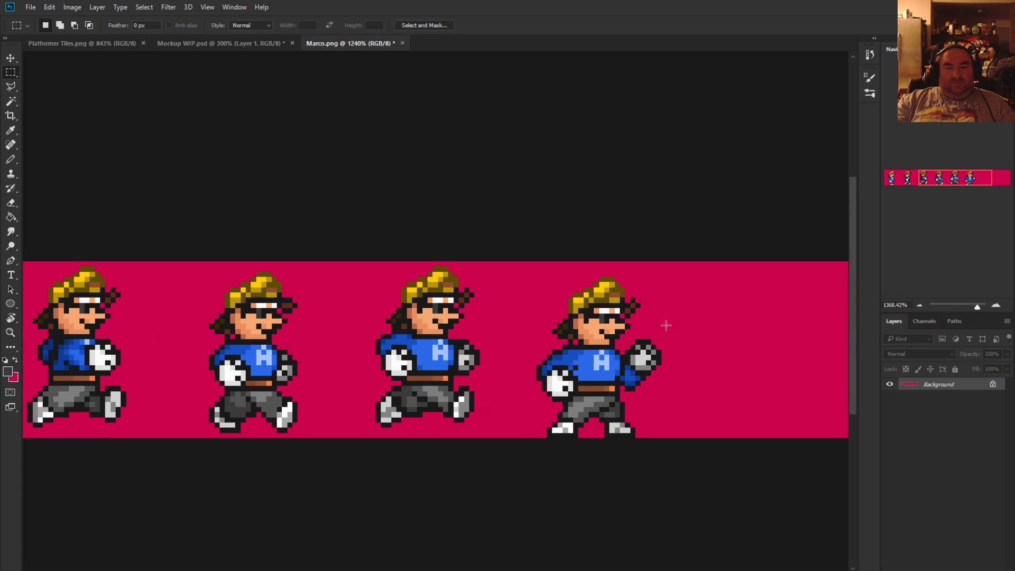
pyautogui.scroll(1, 636, 307)
pyautogui.click(10, 158)
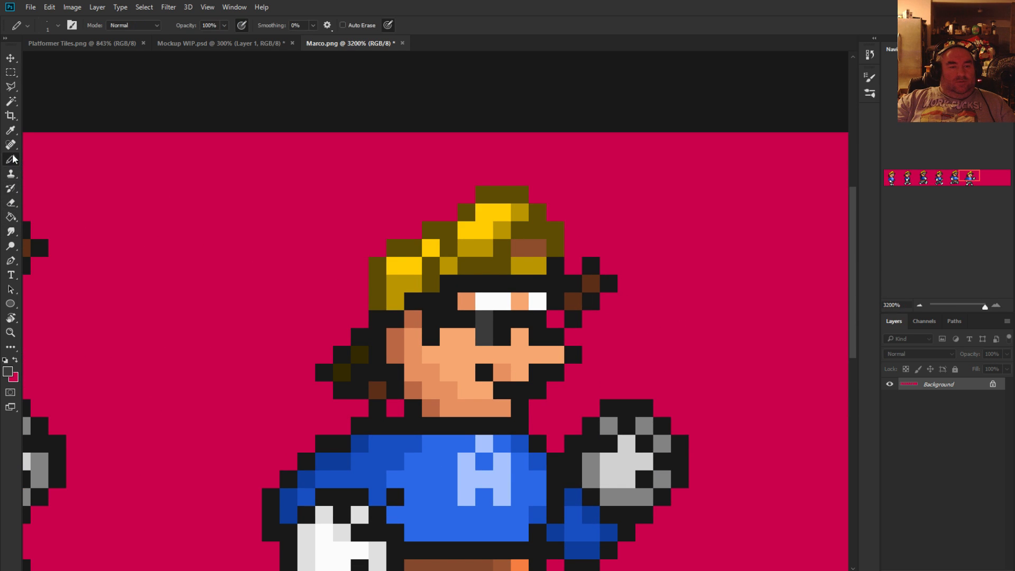
pyautogui.keyDown('alt'); pyautogui.click(470, 300); pyautogui.keyUp('alt')
pyautogui.moveTo(479, 300); pyautogui.dragTo(539, 301)
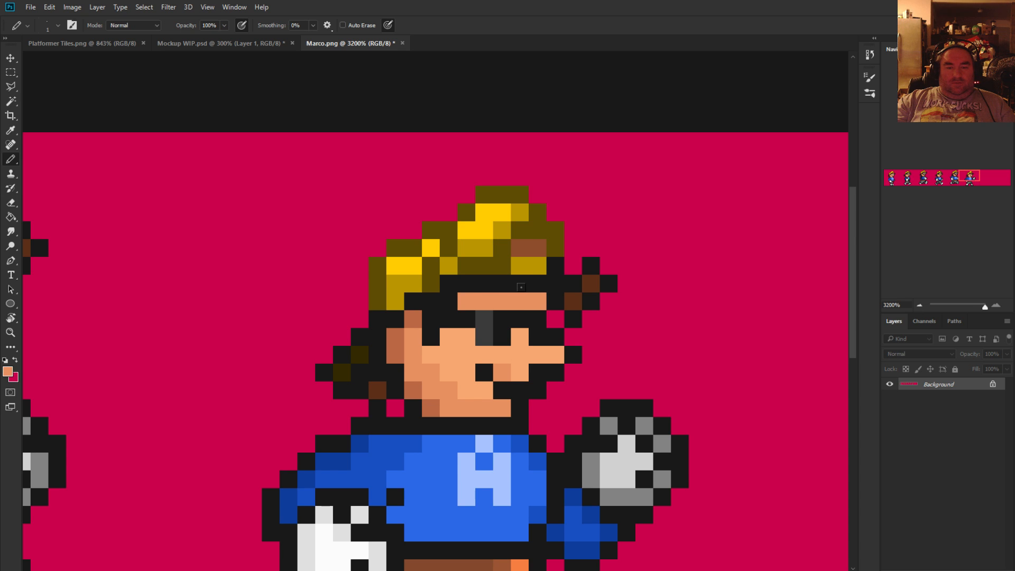
# Paint the white eye pixels above the fifth frame's sunglasses in the same skin tone
pyautogui.scroll(-2, 583, 421)
pyautogui.scroll(-2, 585, 418)
pyautogui.scroll(-2, 566, 449)
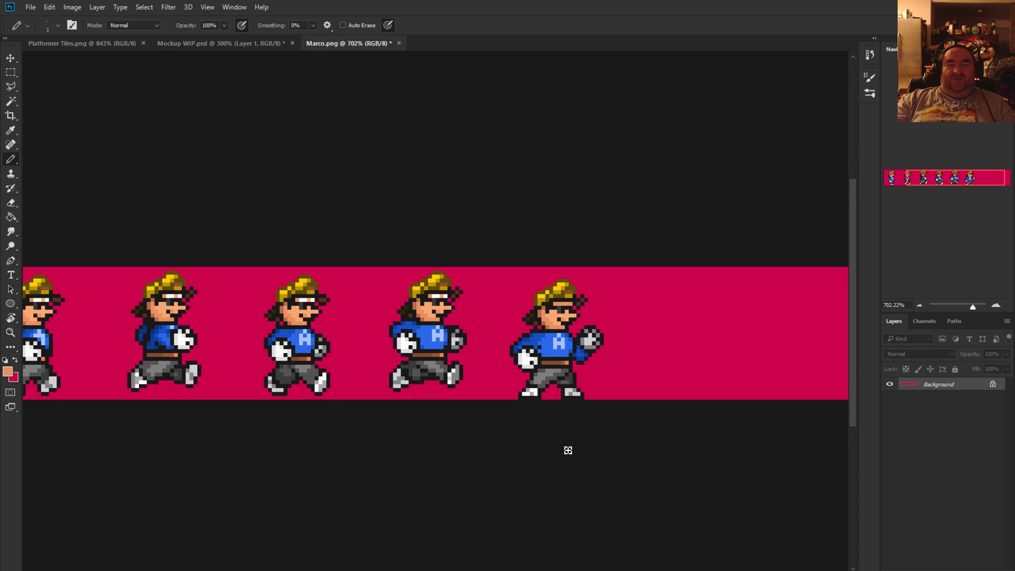
pyautogui.scroll(3, 492, 293)
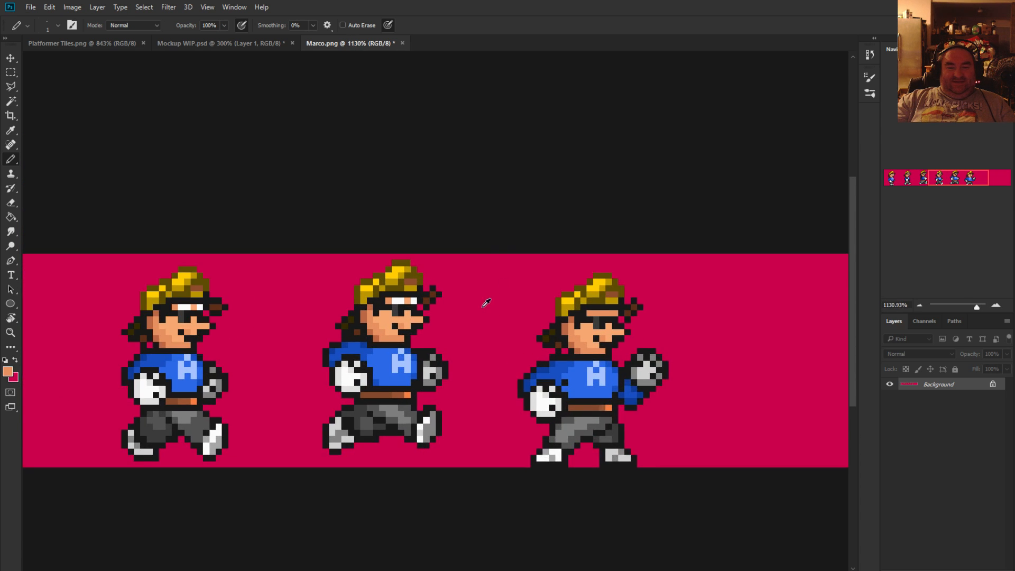
pyautogui.moveTo(356, 294); pyautogui.dragTo(306, 294)
pyautogui.scroll(-3, 378, 351)
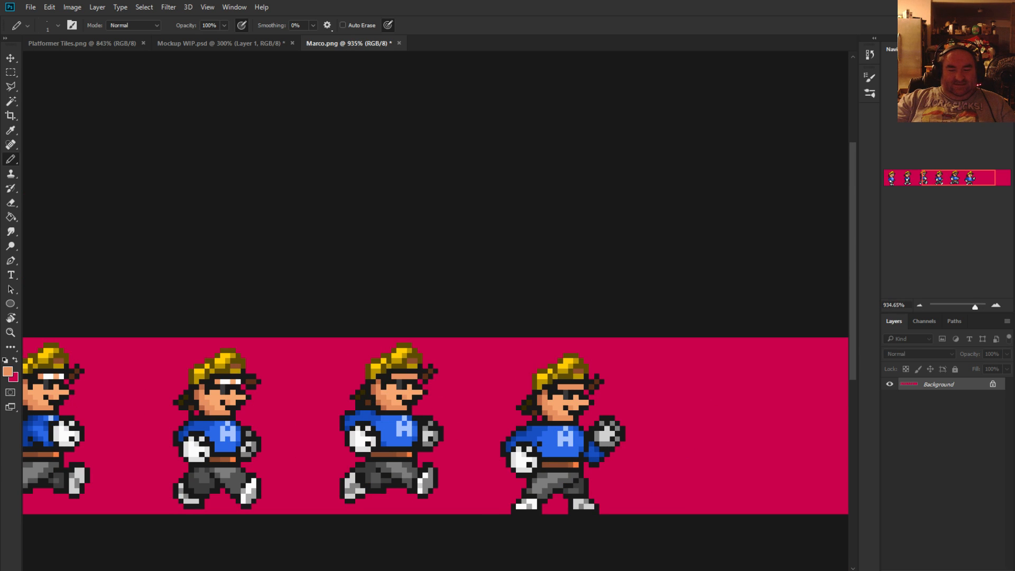
# Cover the white eye pixels above the fourth frame's sunglasses with the skin tone
pyautogui.hscroll(-3, 382, 418)
pyautogui.scroll(3, 302, 385)
pyautogui.moveTo(236, 350)
pyautogui.mouseDown()
pyautogui.moveTo(221, 350)
pyautogui.moveTo(267, 350)
pyautogui.mouseUp()
pyautogui.scroll(-2, 402, 460)
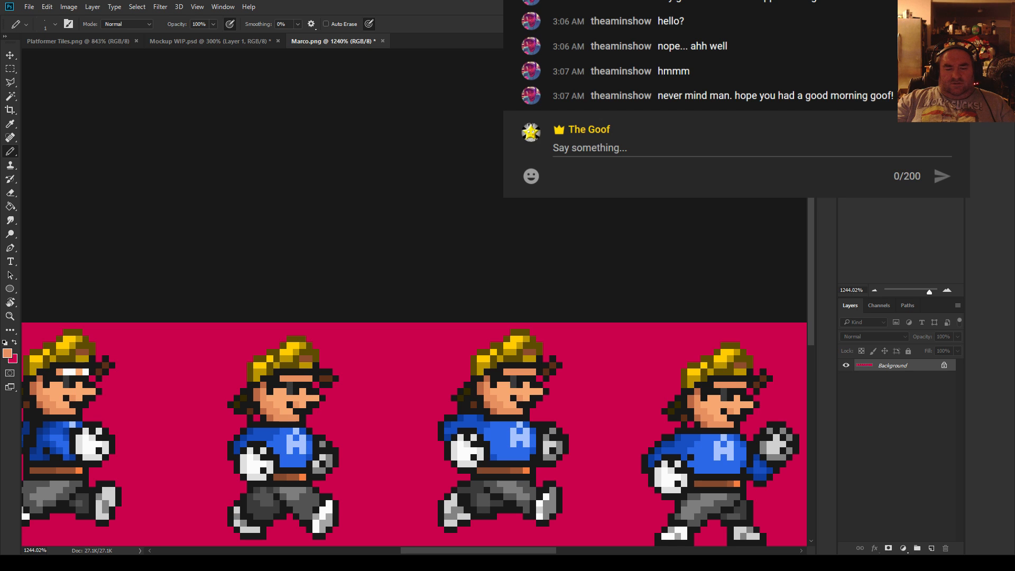
# Switch to the livestream chat and send the message "Weird.."
pyautogui.click(651, 170)
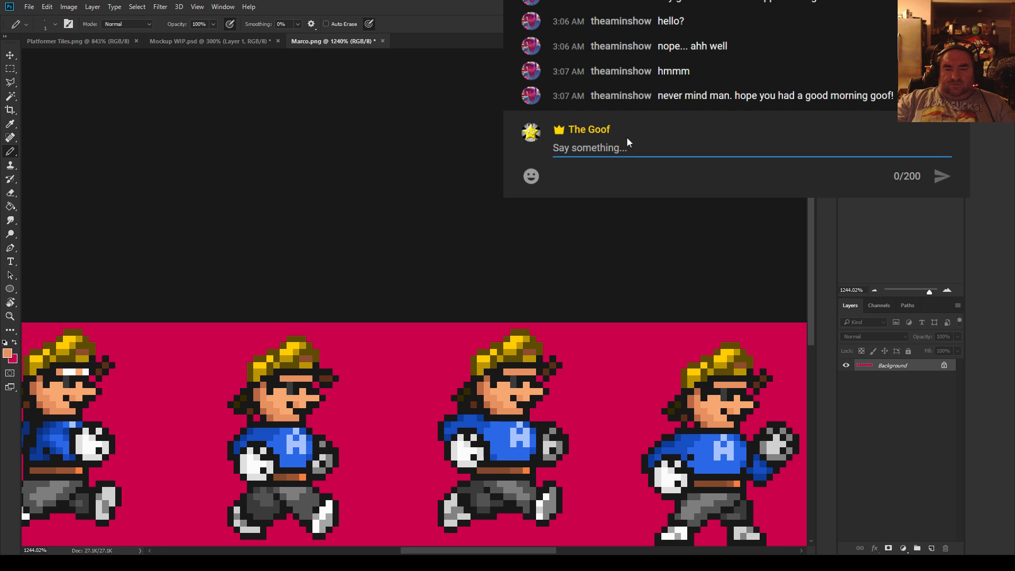
pyautogui.write('Weird..')
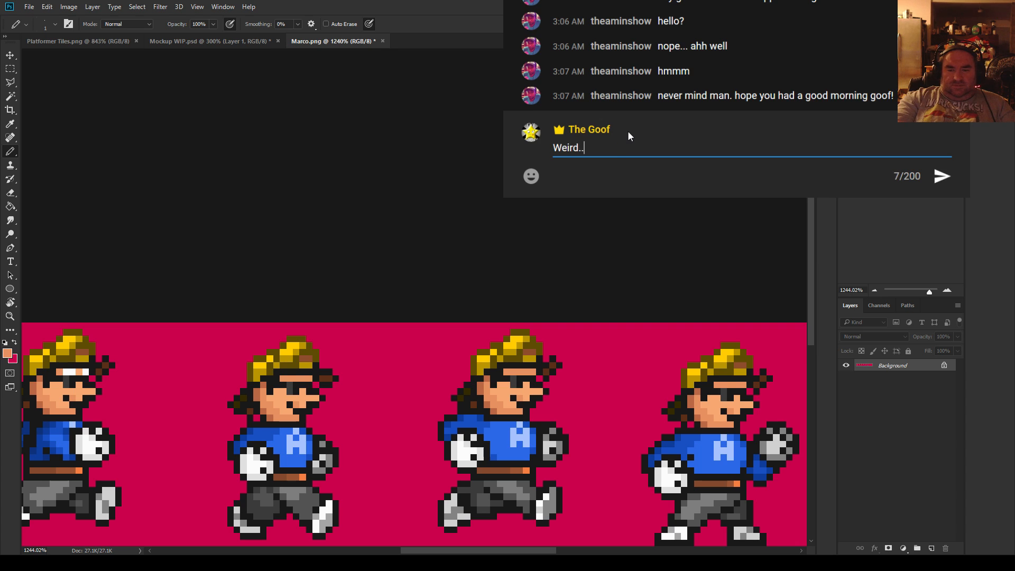
pyautogui.press('Return')
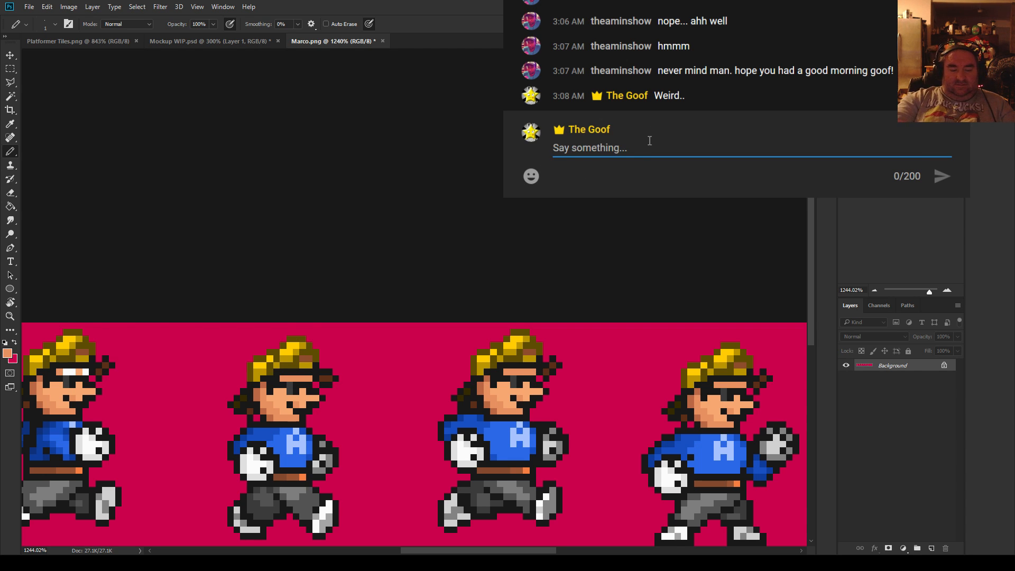
# Send the chat message "It says i'm still connected and streaming and everything"
pyautogui.write("It says i'm ")
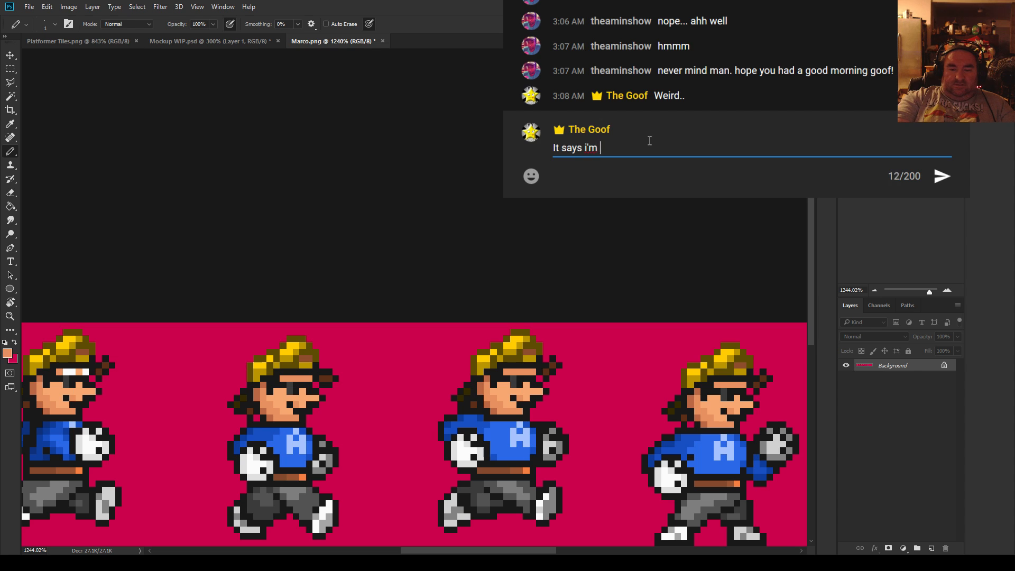
pyautogui.write('still connect')
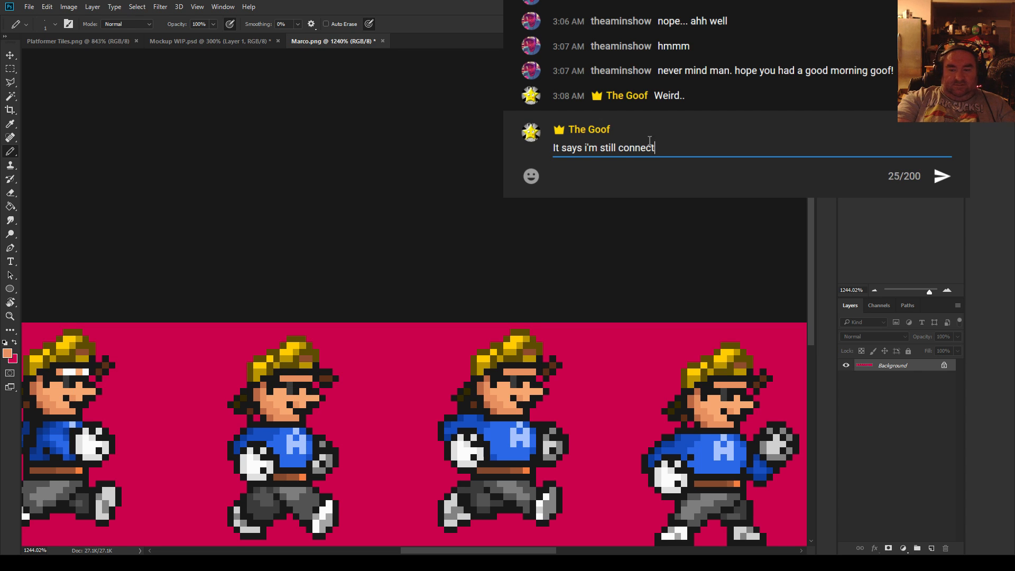
pyautogui.write('ed and st')
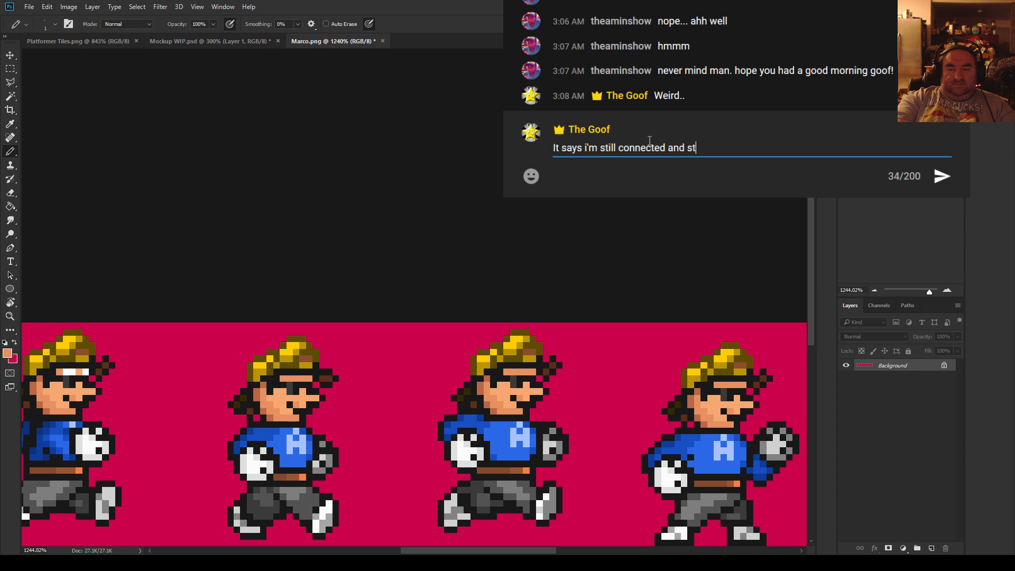
pyautogui.write('reaming and ev')
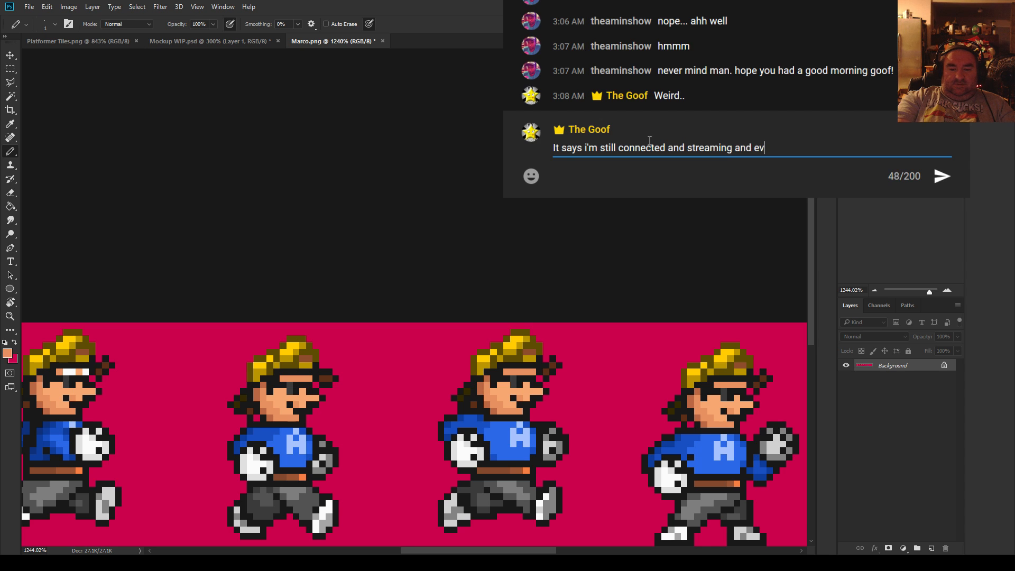
pyautogui.write('erything')
pyautogui.press('Return')
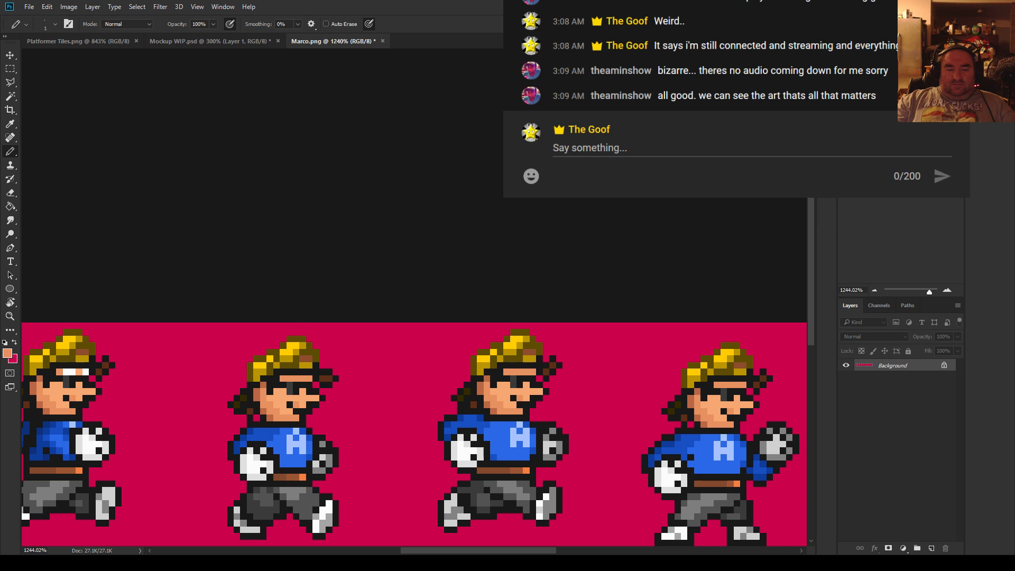
# Reply in the chat with "I think maybe it was the music... maybe it's copyright.."
pyautogui.click(730, 144)
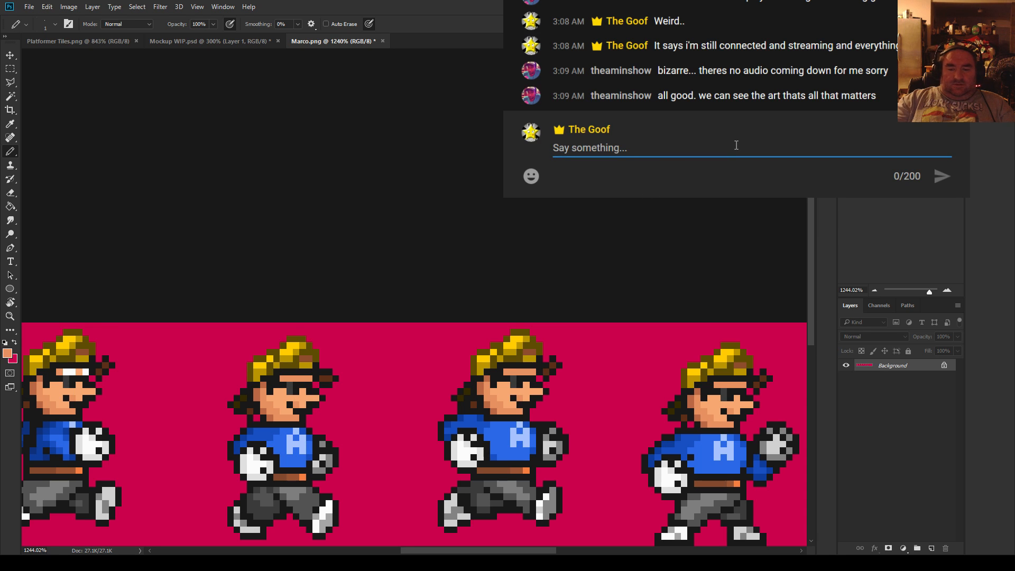
pyautogui.write('I think ma')
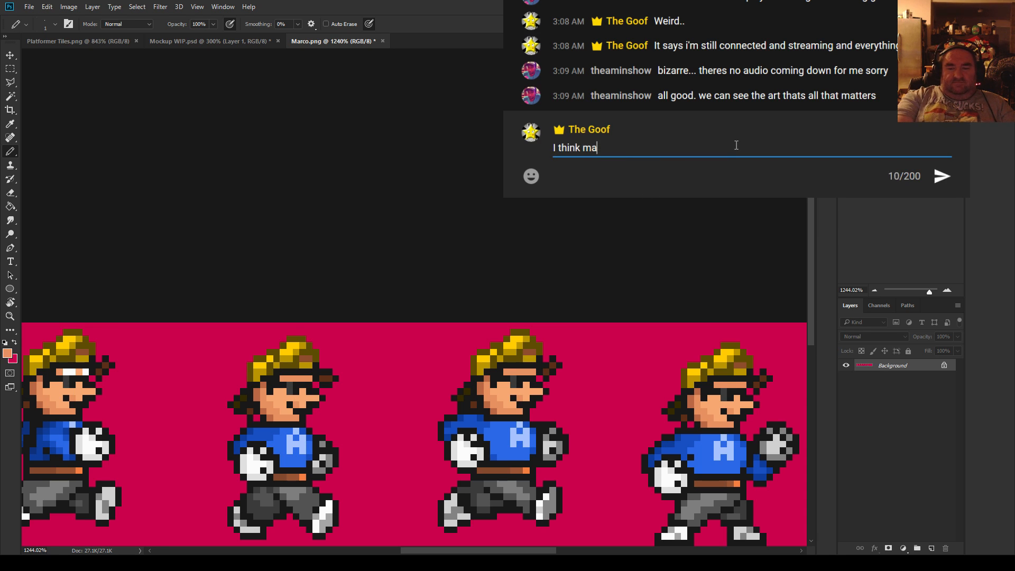
pyautogui.write('ybe it wa')
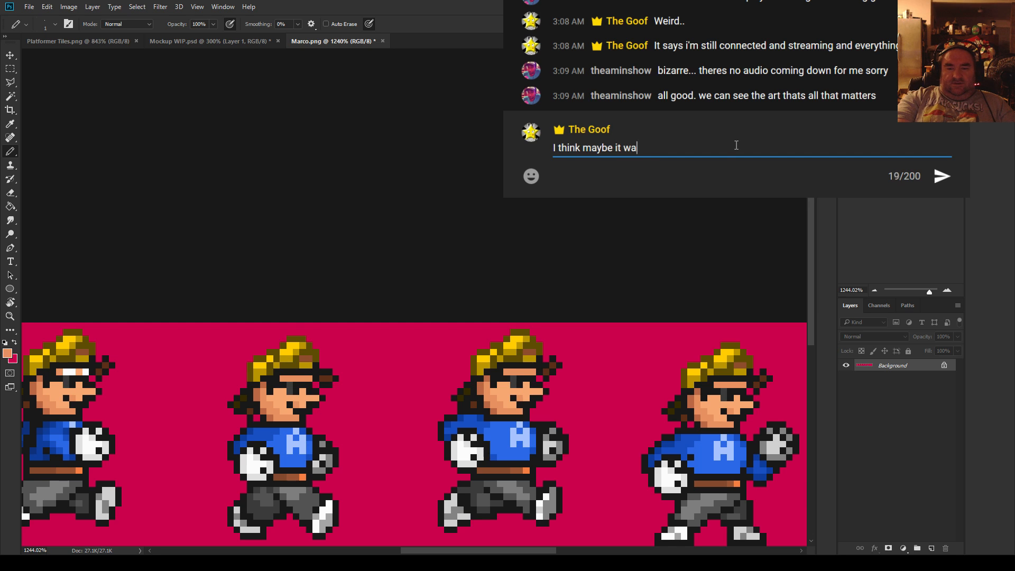
pyautogui.write('s the music')
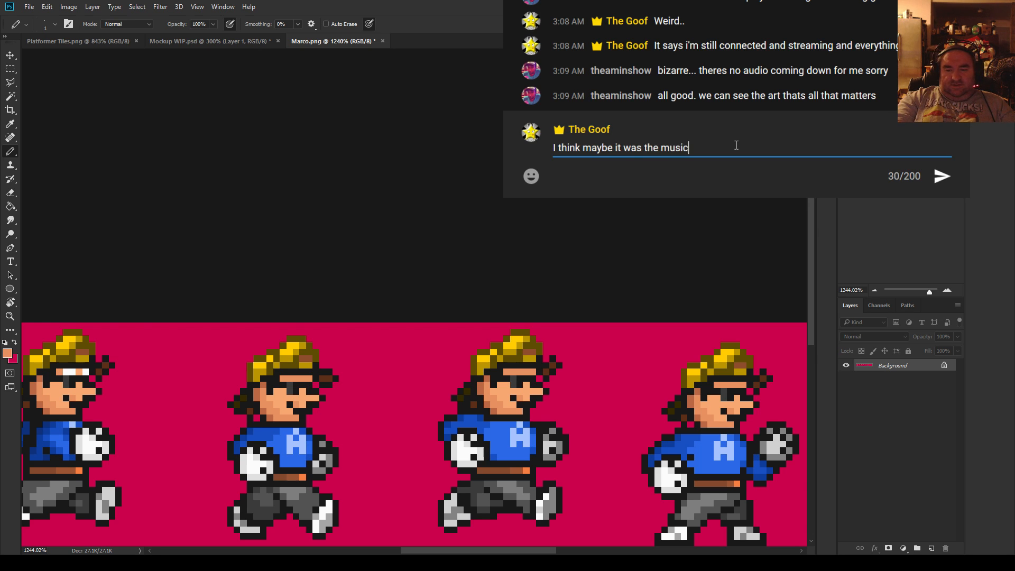
pyautogui.write('... maybe')
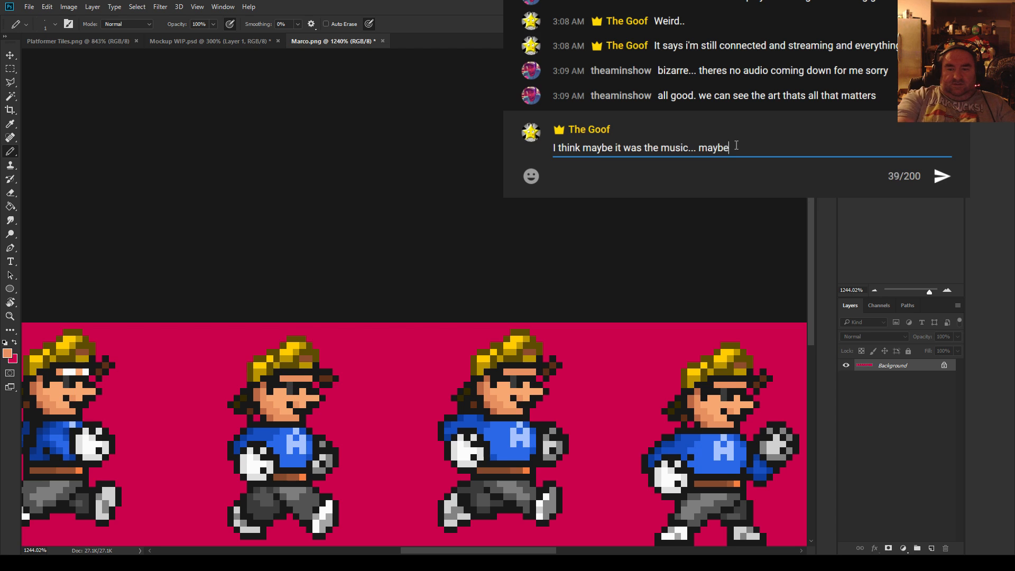
pyautogui.write(" it's copyr")
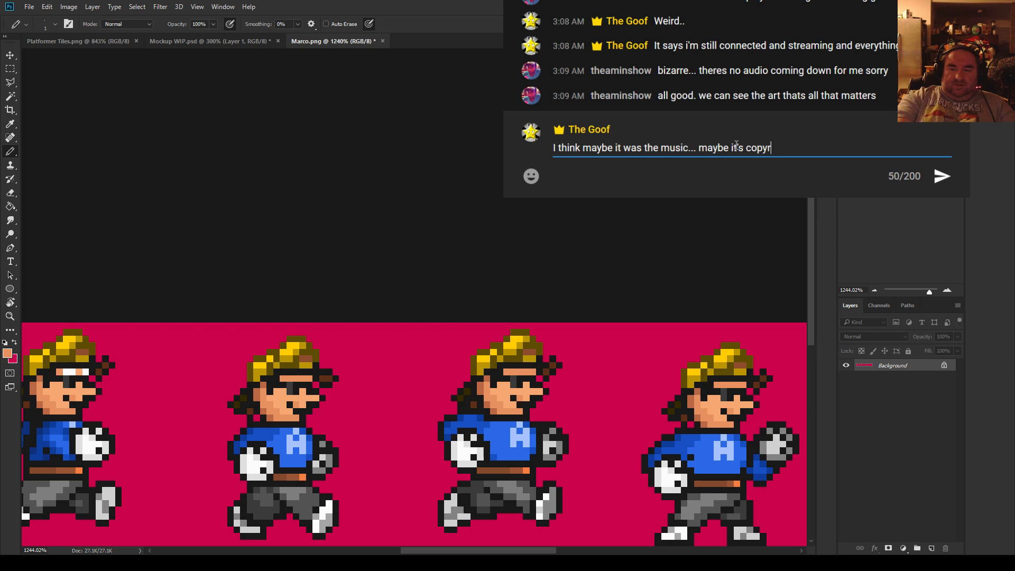
pyautogui.write('ight..')
pyautogui.press('Return')
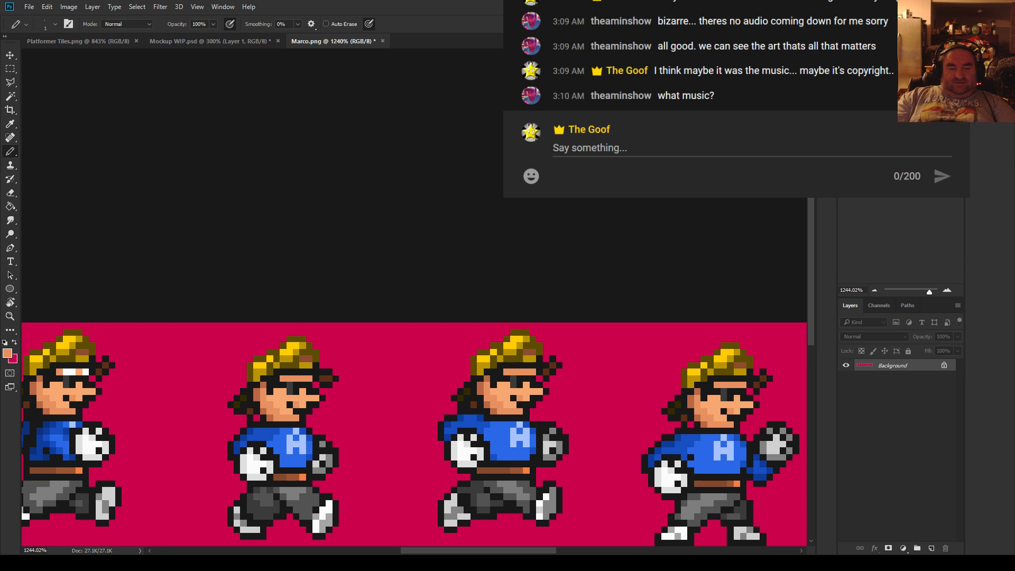
# Answer in the chat with "yeah i'm saying i THINK my audio was being blocked cause of the music i was playing.."
pyautogui.click(777, 93)
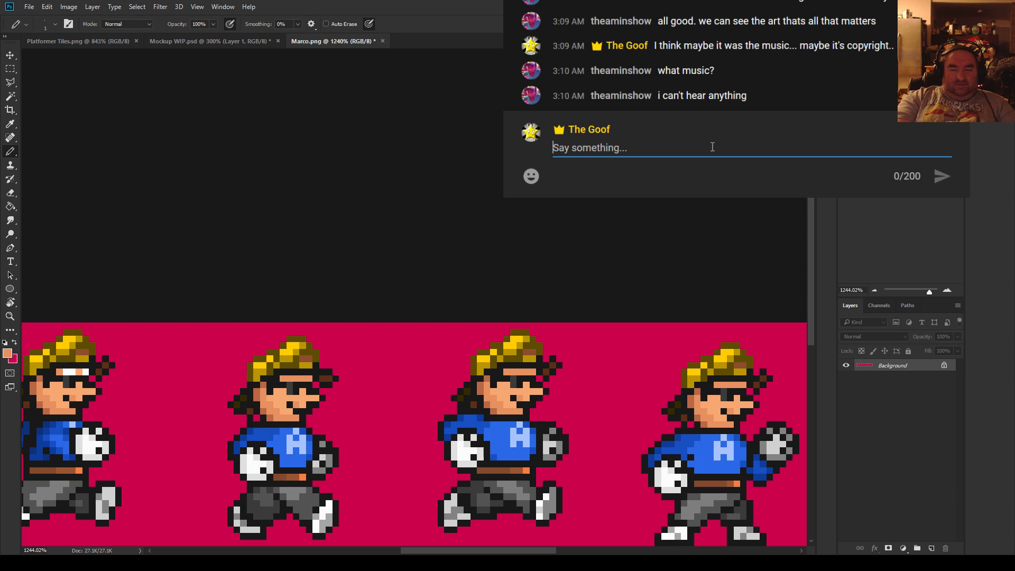
pyautogui.write('y')
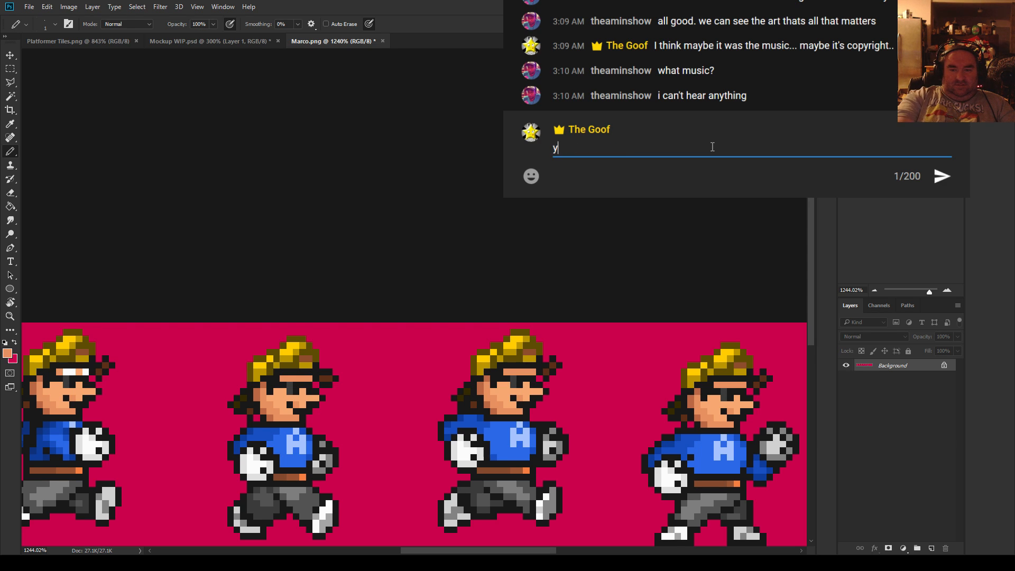
pyautogui.write("eah i'm saying ")
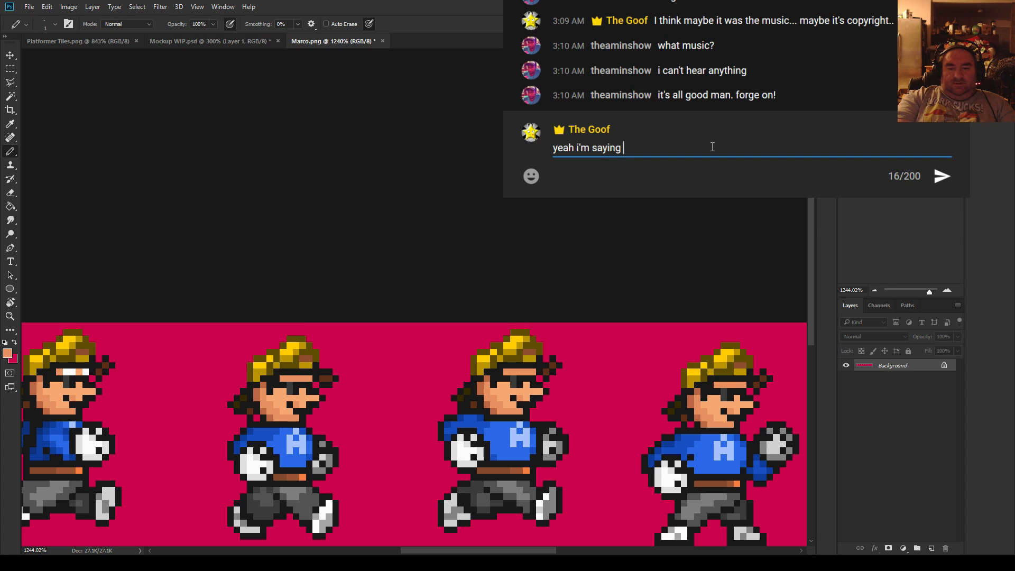
pyautogui.write('i THINK ')
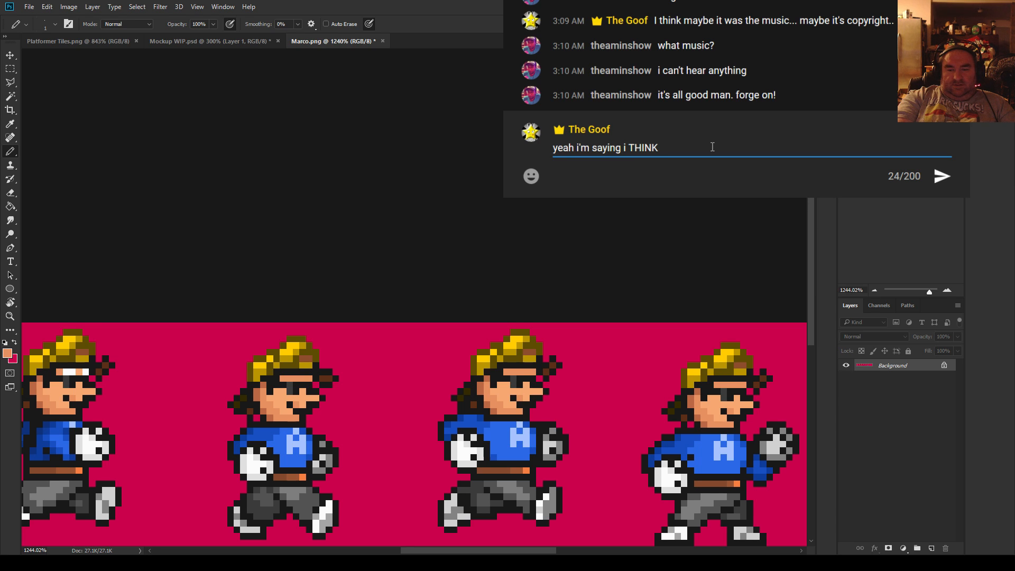
pyautogui.write('my audio')
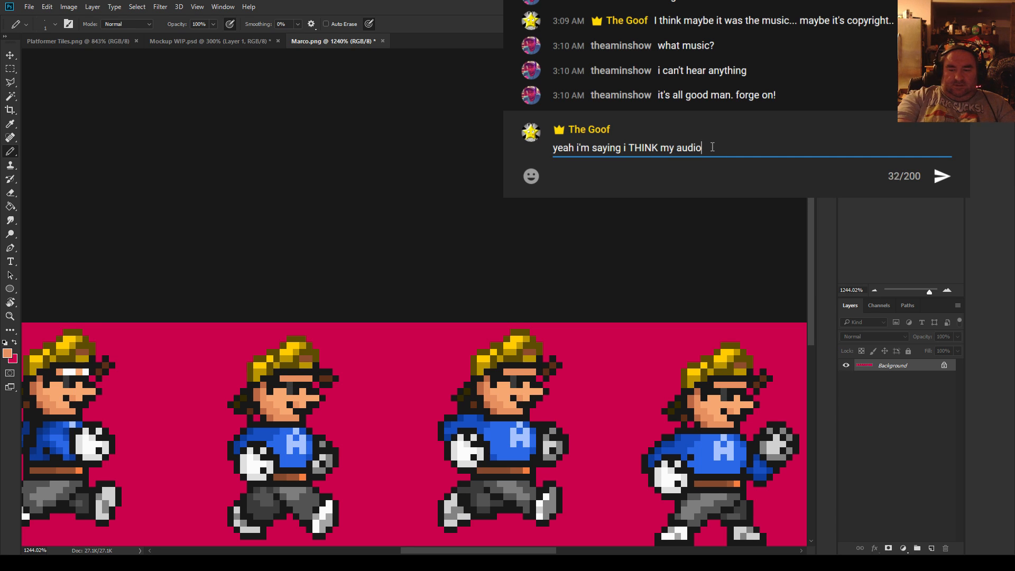
pyautogui.write(' was being block')
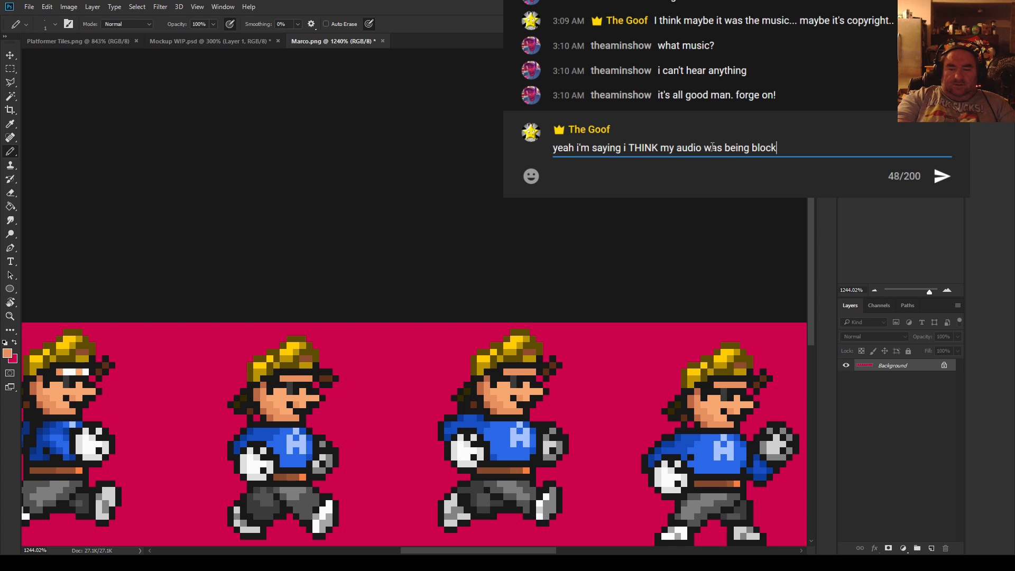
pyautogui.write('ed cause of the ')
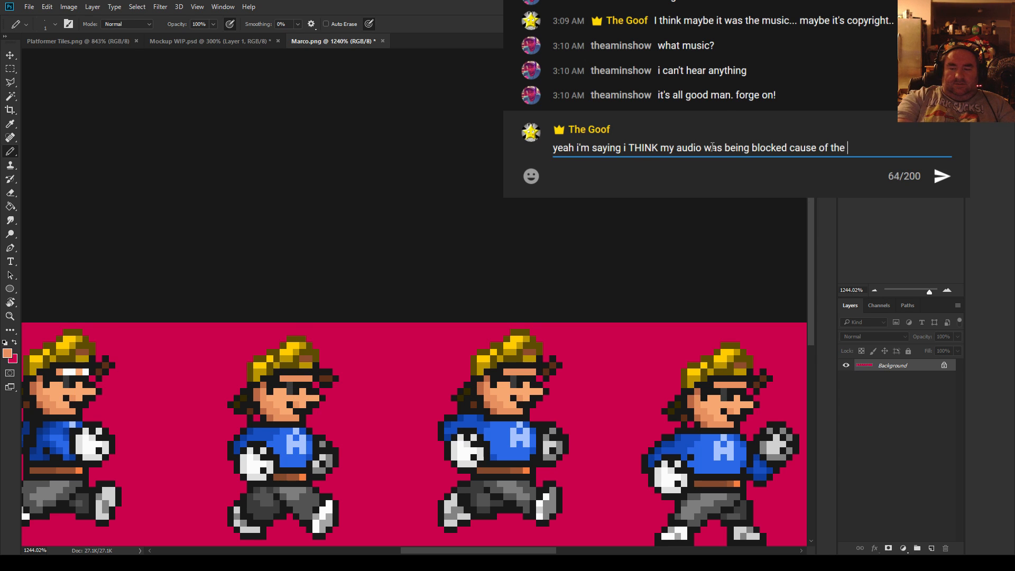
pyautogui.write('music i was pl')
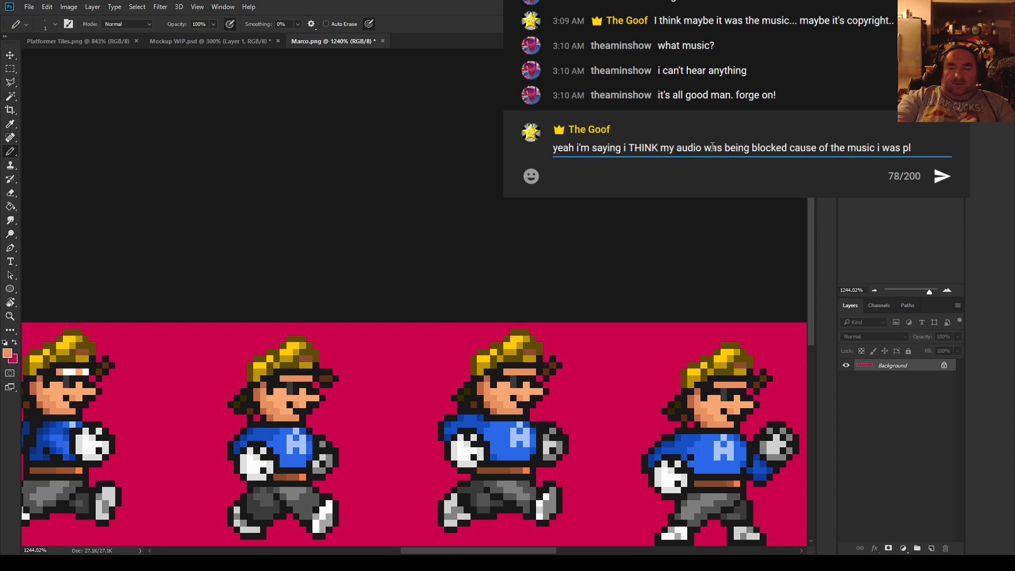
pyautogui.write('aying..')
pyautogui.press('Return')
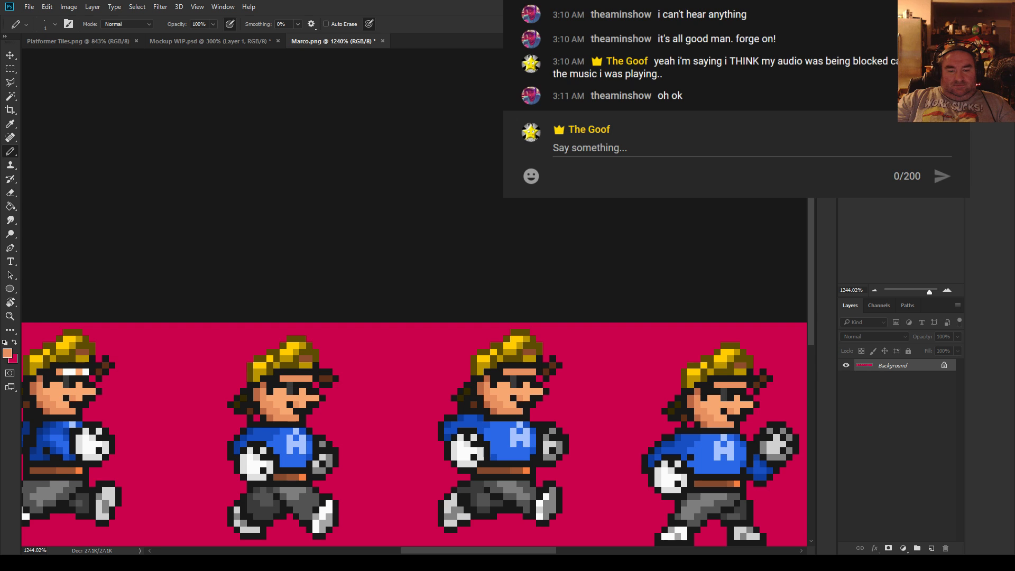
# Back in Photoshop, sample the face's darkest skin tone and shade both ends of the skin strip above the last frame's sunglasses with the Pencil
pyautogui.scroll(-3, 494, 290)
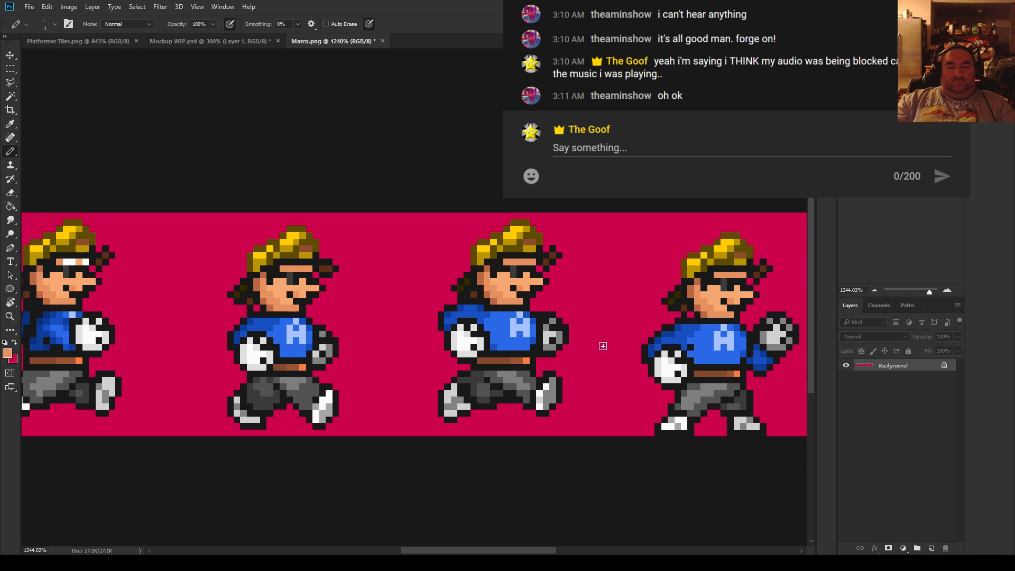
pyautogui.scroll(3, 776, 290)
pyautogui.scroll(2, 775, 290)
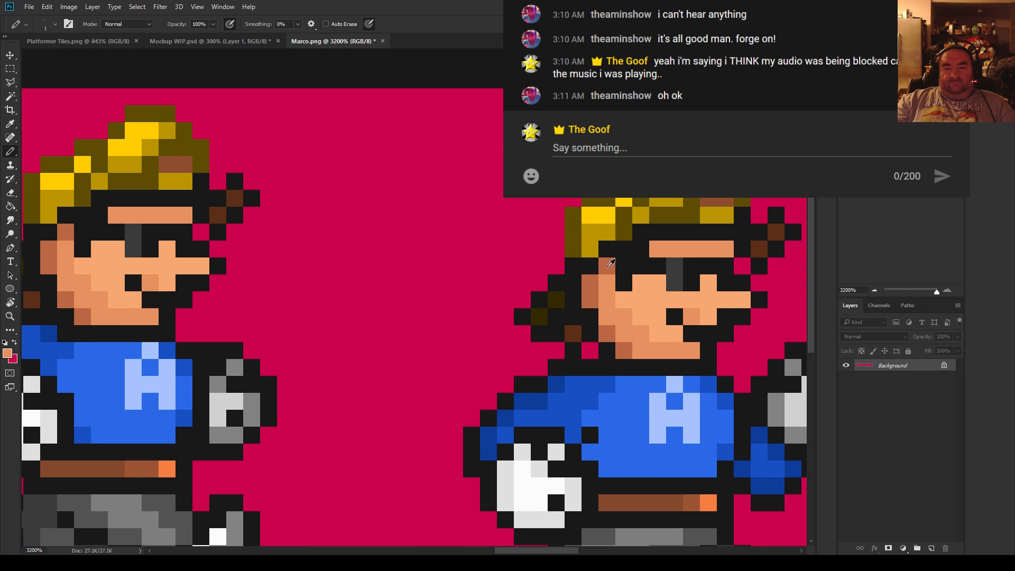
pyautogui.click(658, 249)
pyautogui.click(675, 250)
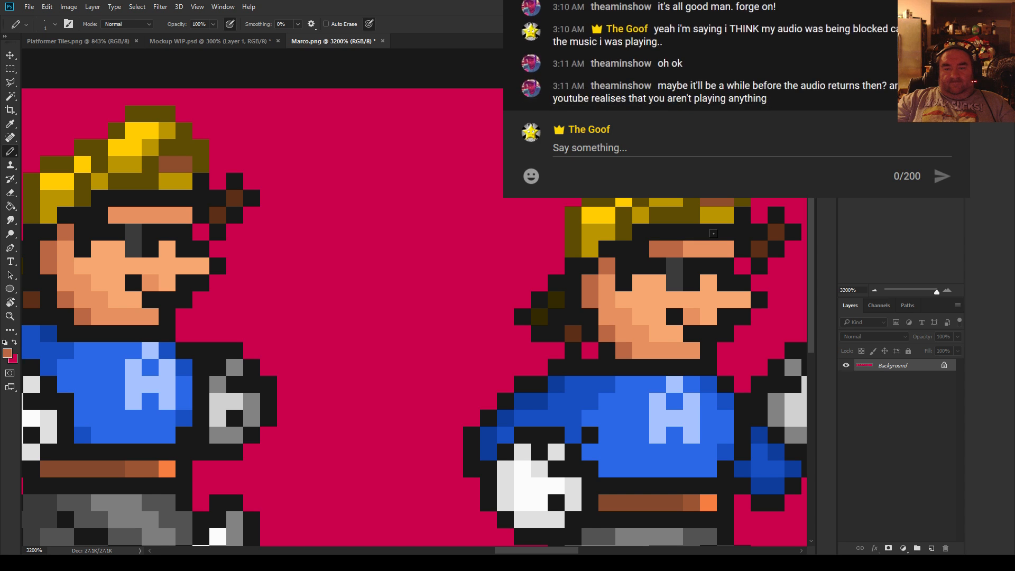
pyautogui.click(725, 249)
pyautogui.scroll(-2, 538, 402)
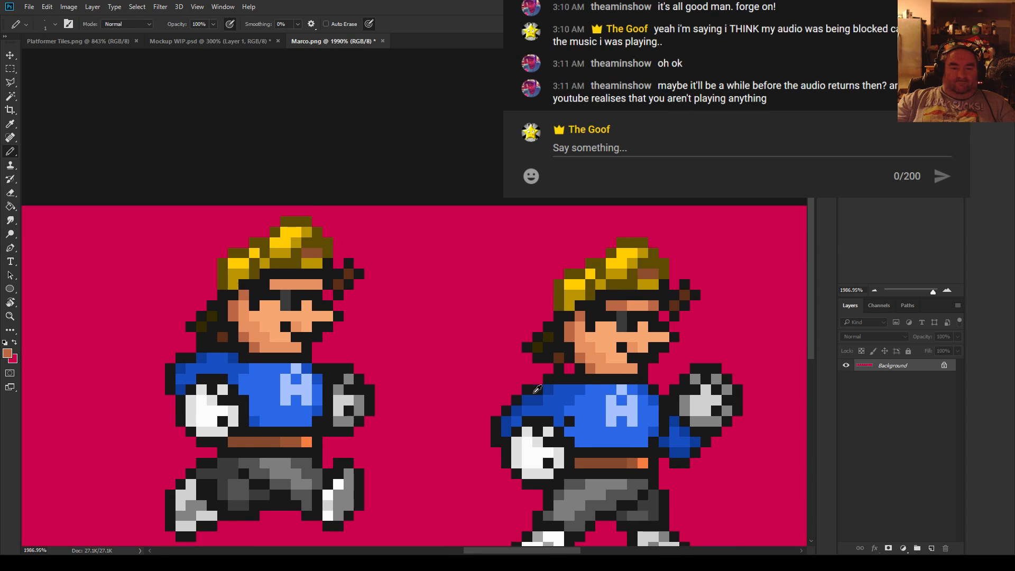
# Copy the last frame's face with the Rectangular Marquee, place the copy over the fifth frame's face, and merge it into the Background
pyautogui.click(10, 68)
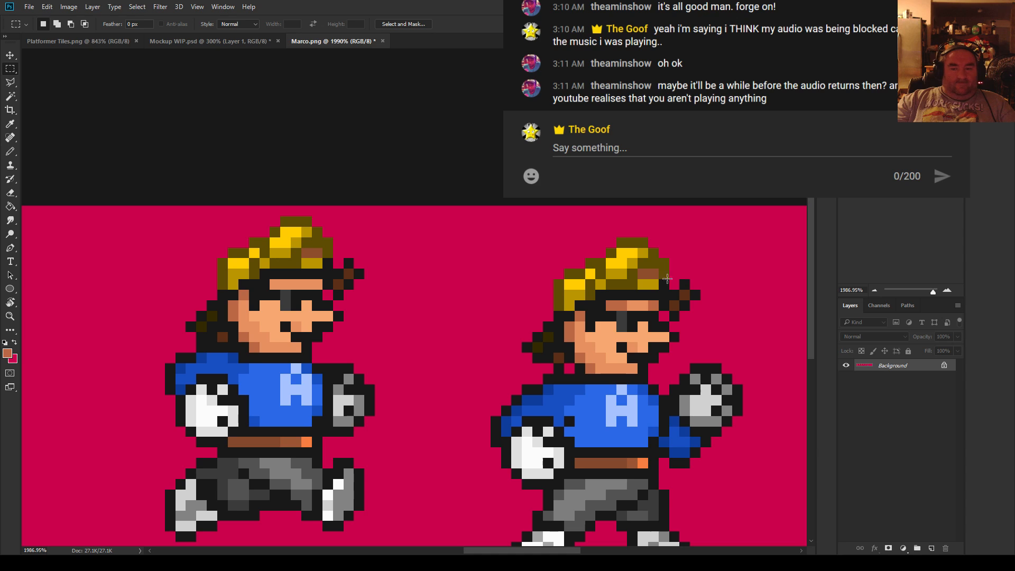
pyautogui.moveTo(656, 301); pyautogui.dragTo(573, 367)
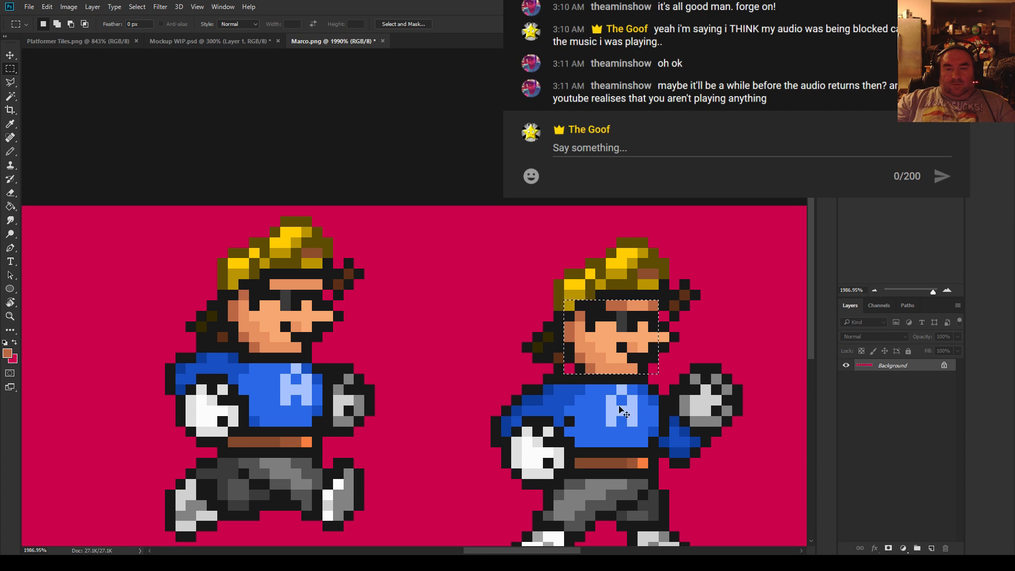
pyautogui.hotkey('ctrl', 'j')
pyautogui.moveTo(635, 346); pyautogui.dragTo(305, 321)
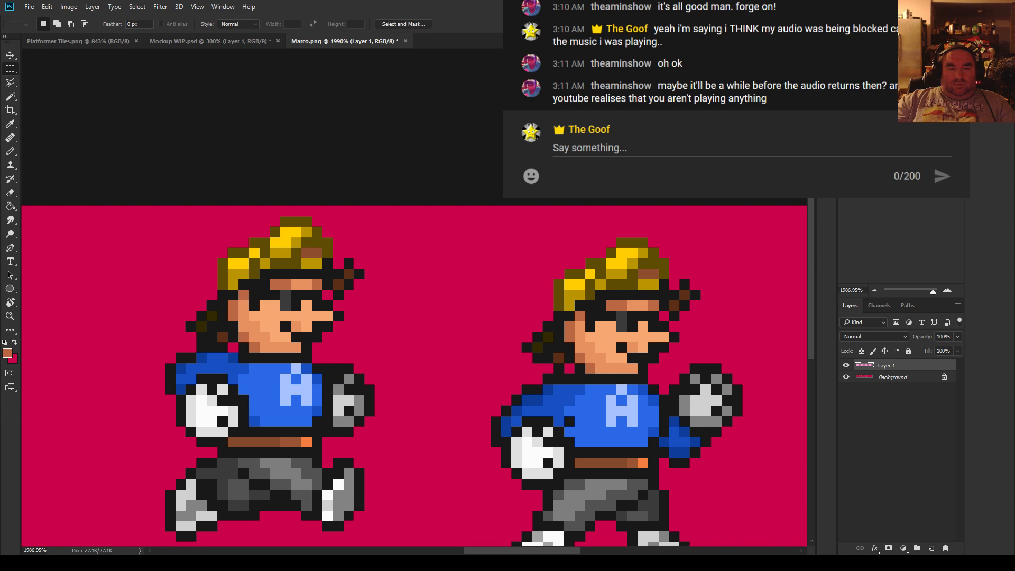
pyautogui.hotkey('ctrl', 'e')
# Paste the copied face over the fourth frame's face and merge it into the Background
pyautogui.moveTo(507, 551); pyautogui.dragTo(404, 550)
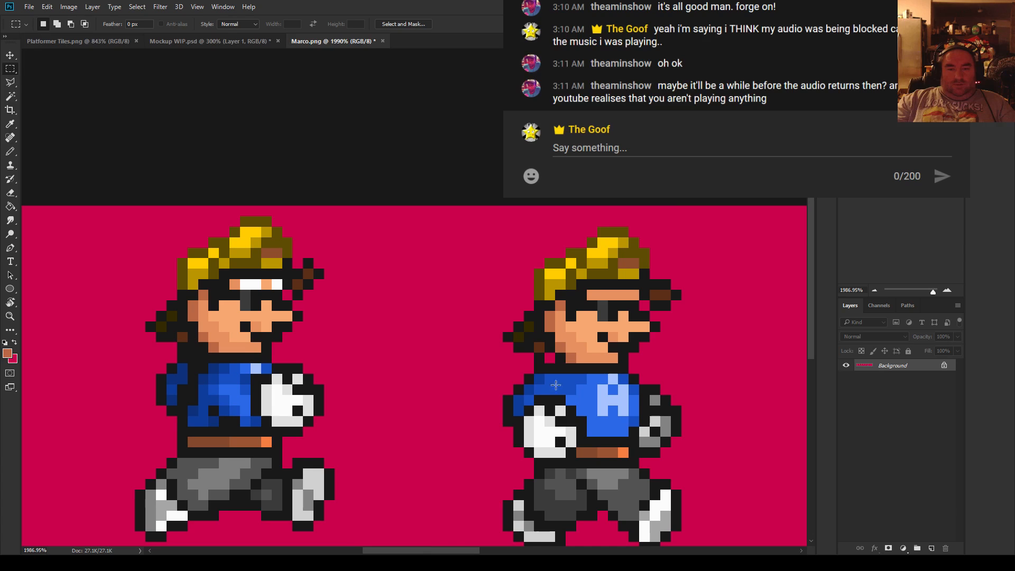
pyautogui.hotkey('ctrl', 'v')
pyautogui.moveTo(589, 343); pyautogui.dragTo(596, 335)
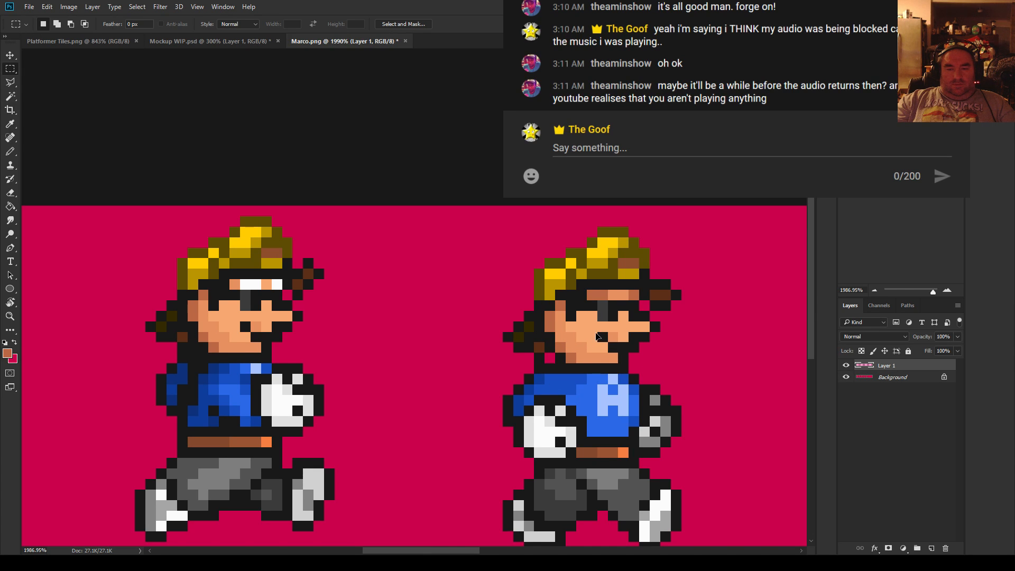
pyautogui.hotkey('ctrl', 'e')
# Paste the copied face over the third frame's face and merge it into the Background
pyautogui.hotkey('ctrl', 'v')
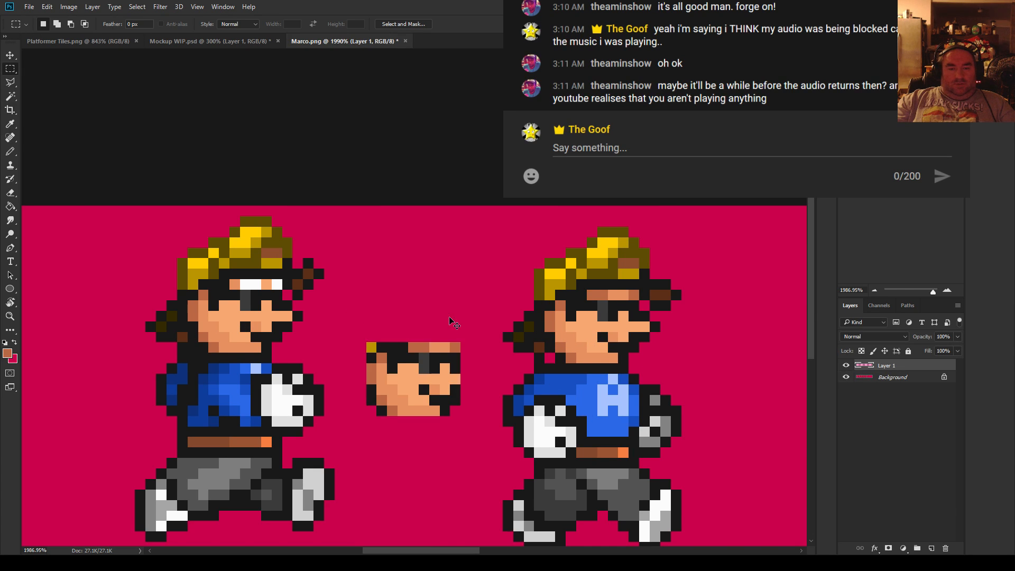
pyautogui.moveTo(408, 373); pyautogui.dragTo(232, 315)
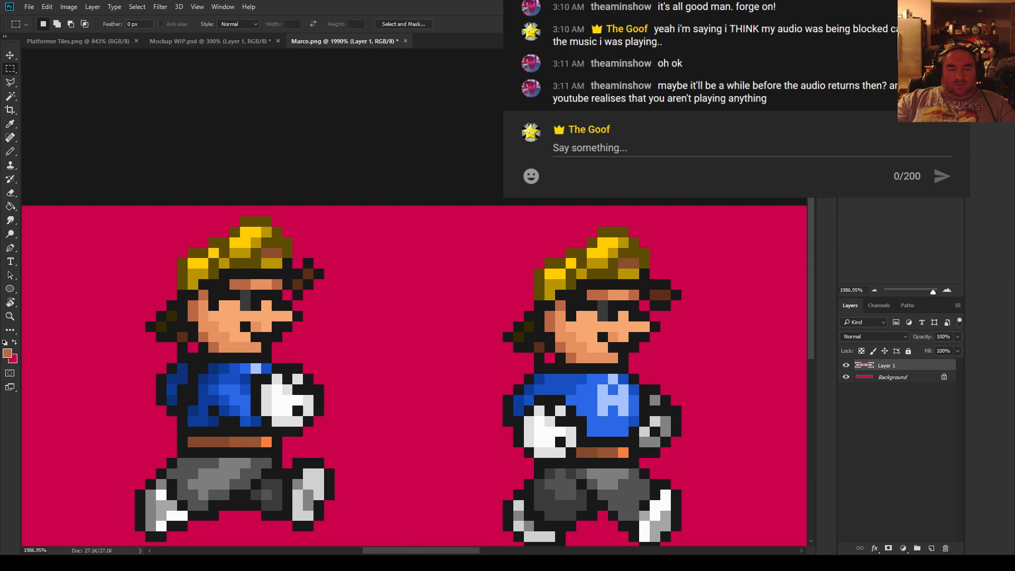
pyautogui.hotkey('ctrl', 'e')
# Paste the copied face over the second frame's face and merge it into the Background
pyautogui.moveTo(416, 553); pyautogui.dragTo(320, 553)
pyautogui.hotkey('ctrl', 'v')
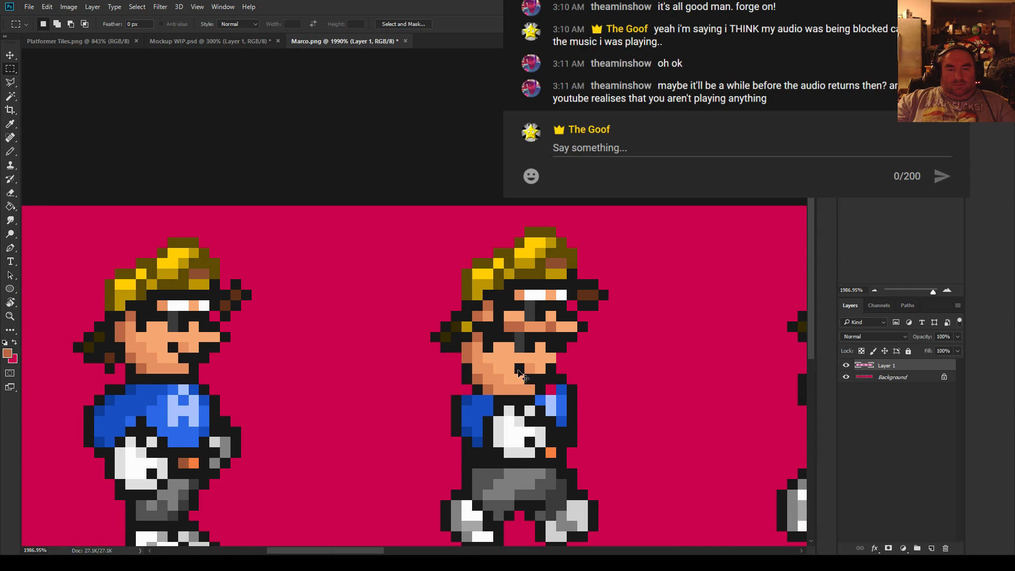
pyautogui.moveTo(522, 378); pyautogui.dragTo(527, 343)
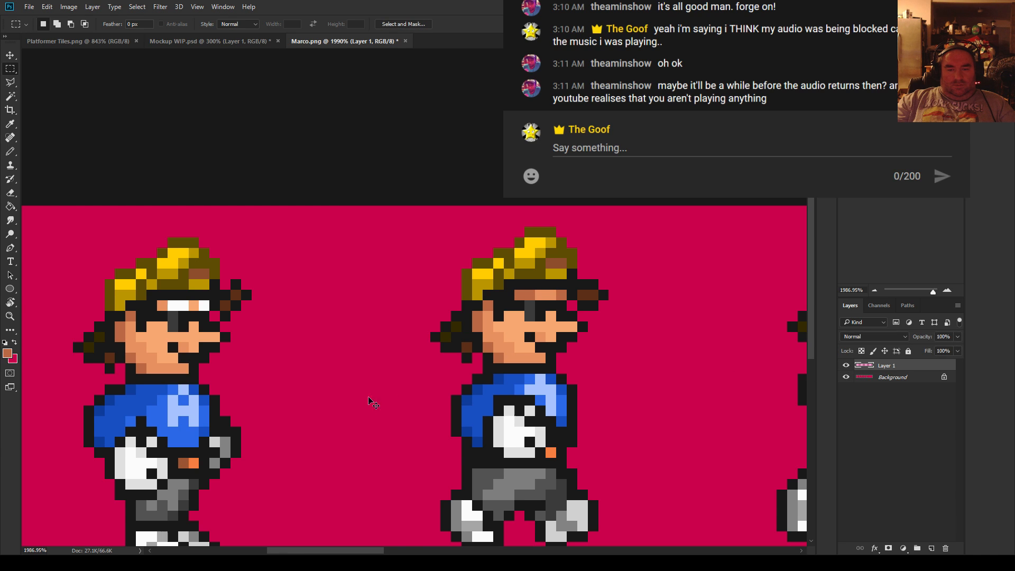
pyautogui.hotkey('ctrl', 'e')
# Paste the copied face over the first frame's face, merge it into the Background, and review the whole row of frames
pyautogui.moveTo(373, 551); pyautogui.dragTo(334, 551)
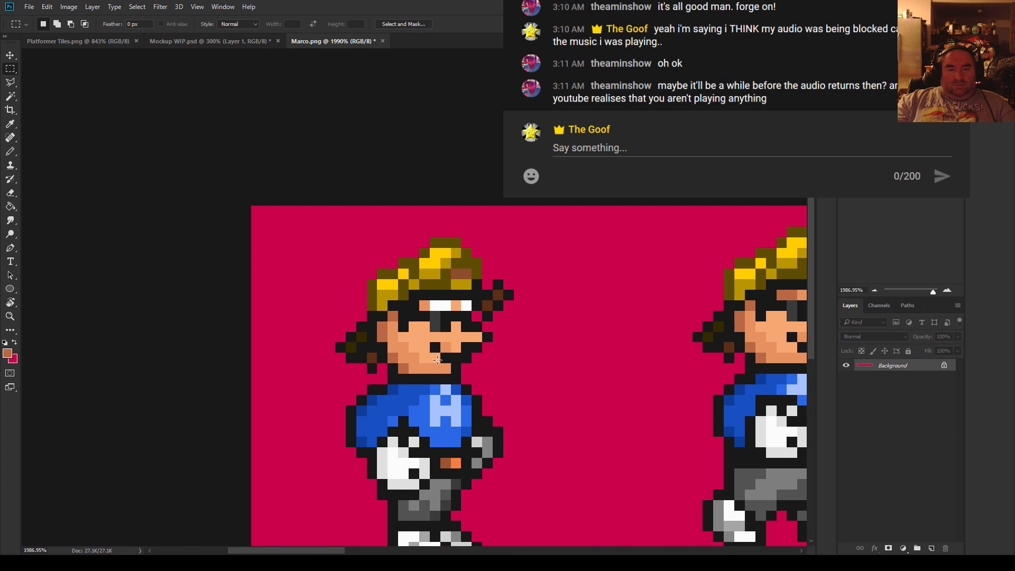
pyautogui.hotkey('ctrl', 'v')
pyautogui.moveTo(427, 341)
pyautogui.mouseDown()
pyautogui.moveTo(439, 355)
pyautogui.moveTo(440, 344)
pyautogui.mouseUp()
pyautogui.hotkey('ctrl', 'e')
pyautogui.scroll(-10, 482, 358)
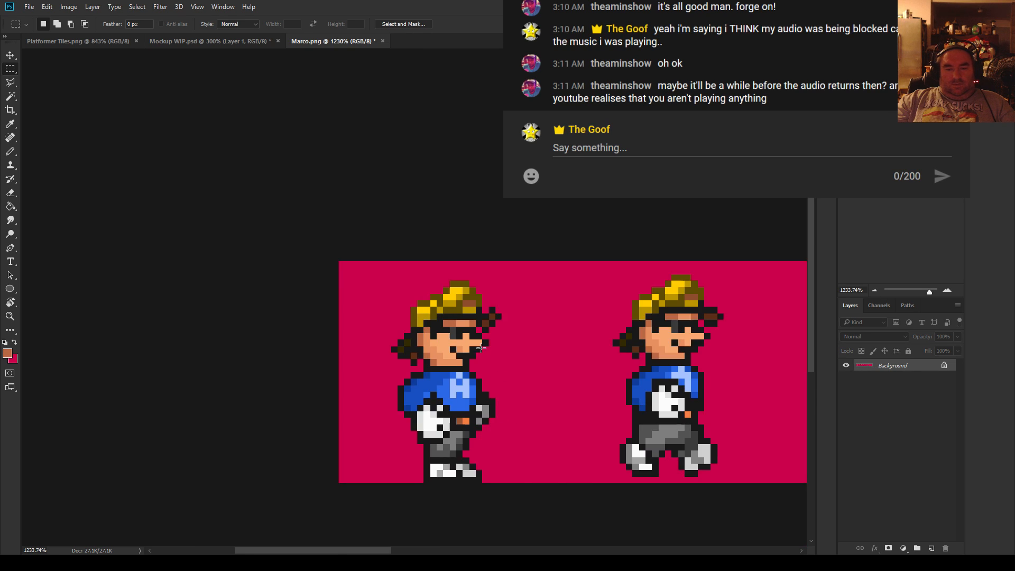
pyautogui.moveTo(383, 551); pyautogui.dragTo(484, 551)
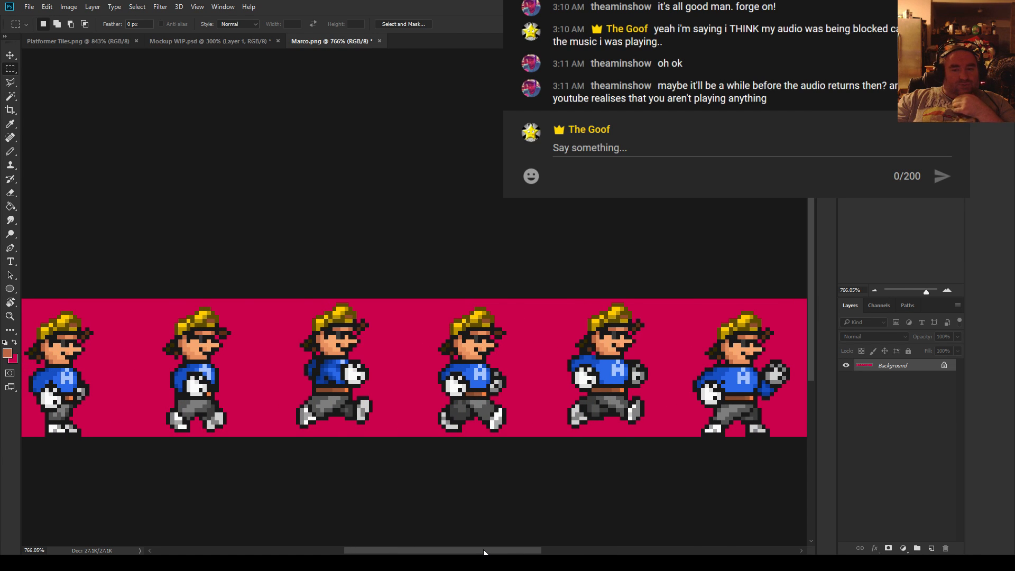
# Reply "Maybe" in the stream chat
pyautogui.click(591, 148)
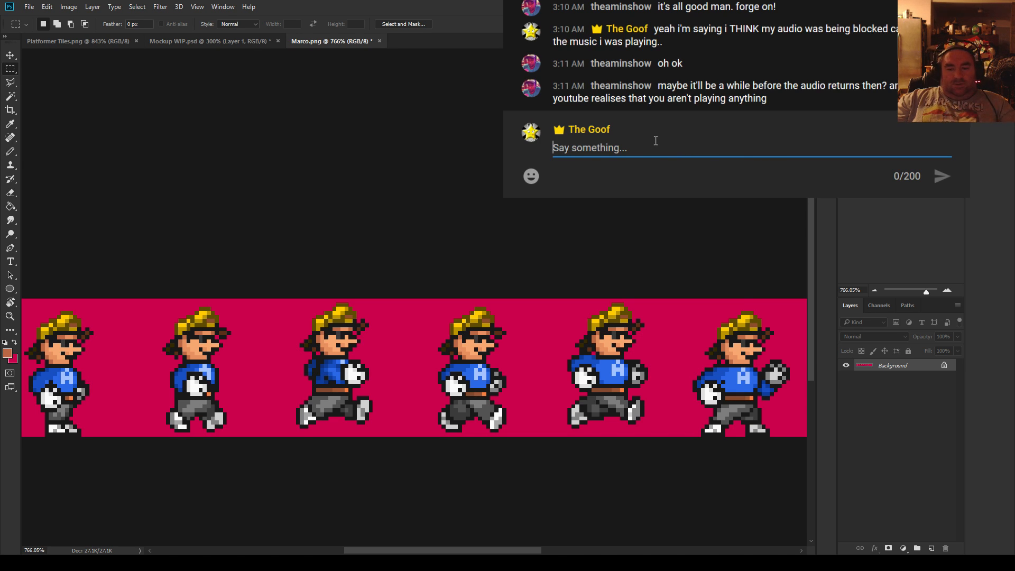
pyautogui.write('Maybe')
pyautogui.press('Return')
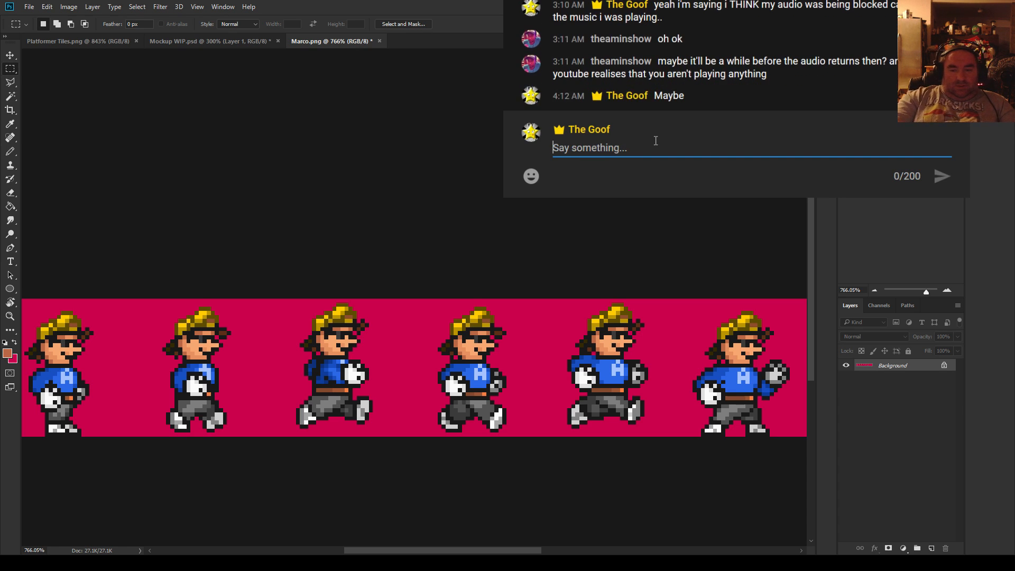
# Send the chat message "I dunno why it's doing that. Maybe i can go check the video stream real quick and see."
pyautogui.write('I dunno why oit')
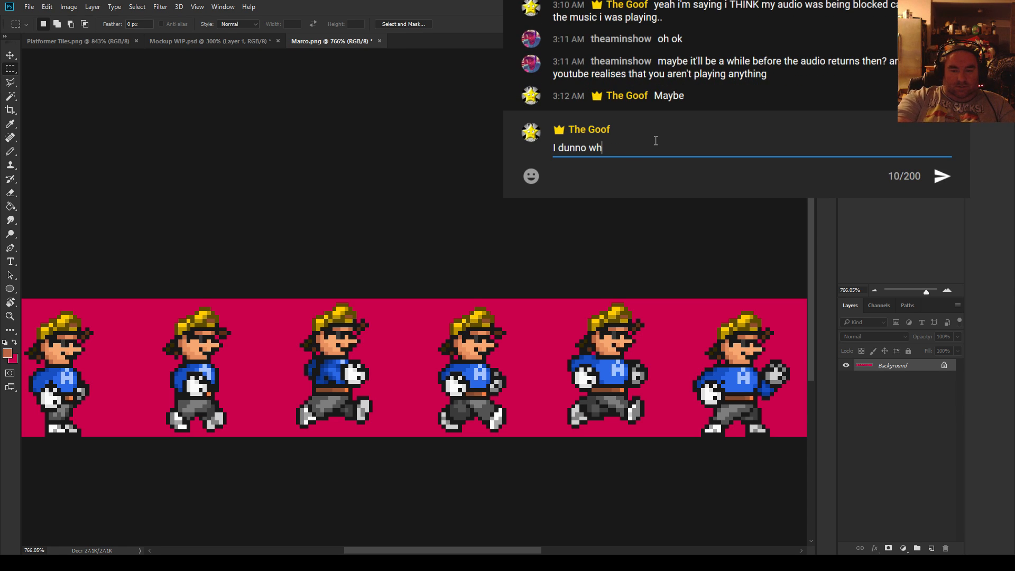
pyautogui.press('BackSpace')
pyautogui.press('BackSpace')
pyautogui.press('BackSpace')
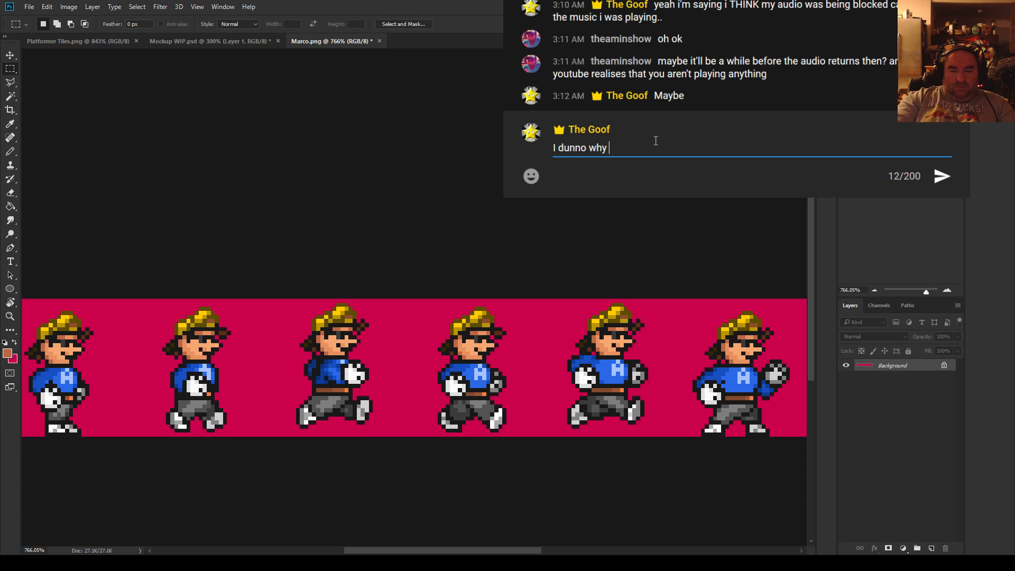
pyautogui.write("it's doing that")
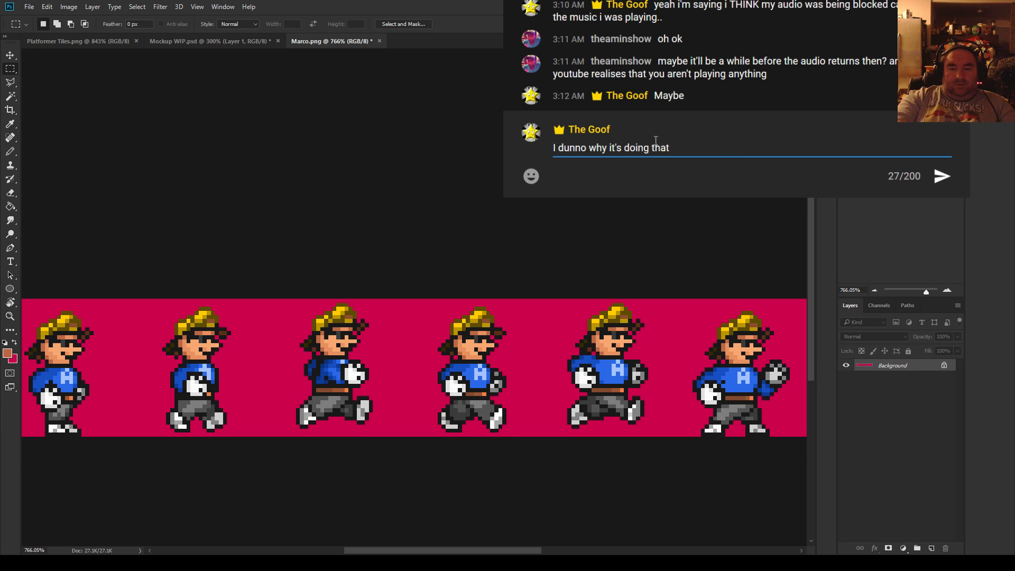
pyautogui.write('. Maybe i can go check')
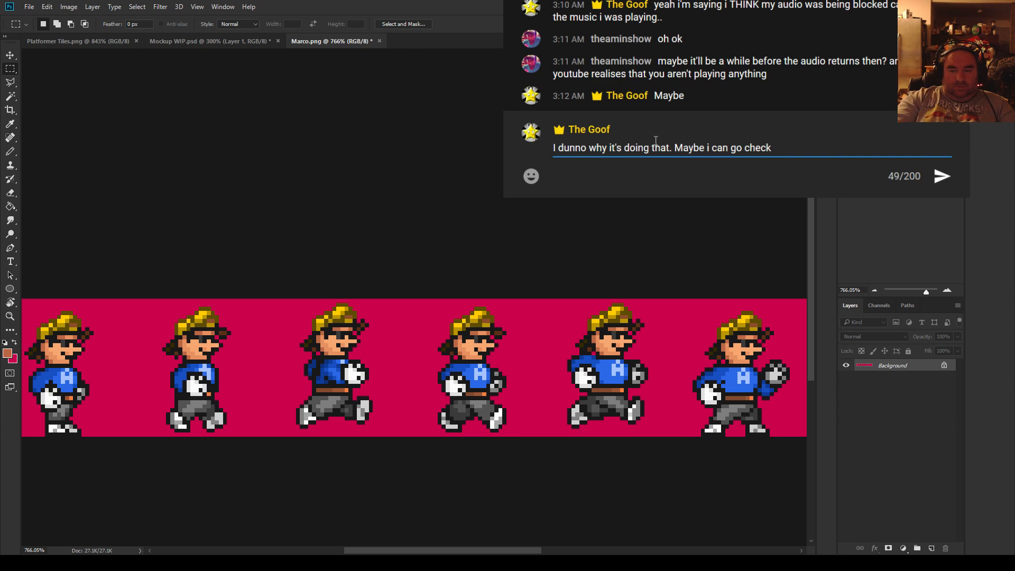
pyautogui.write(' the v')
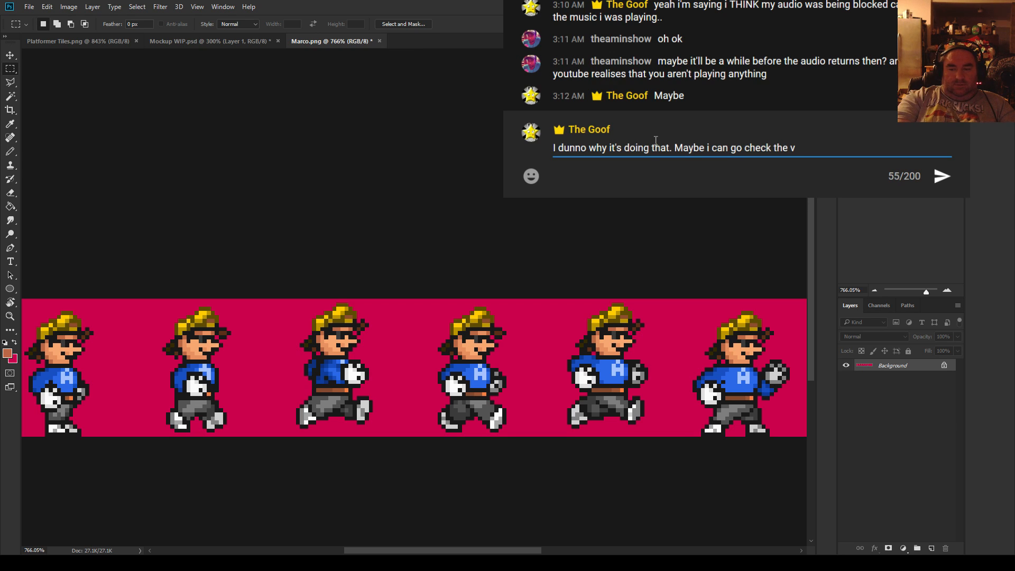
pyautogui.write('ideo stre')
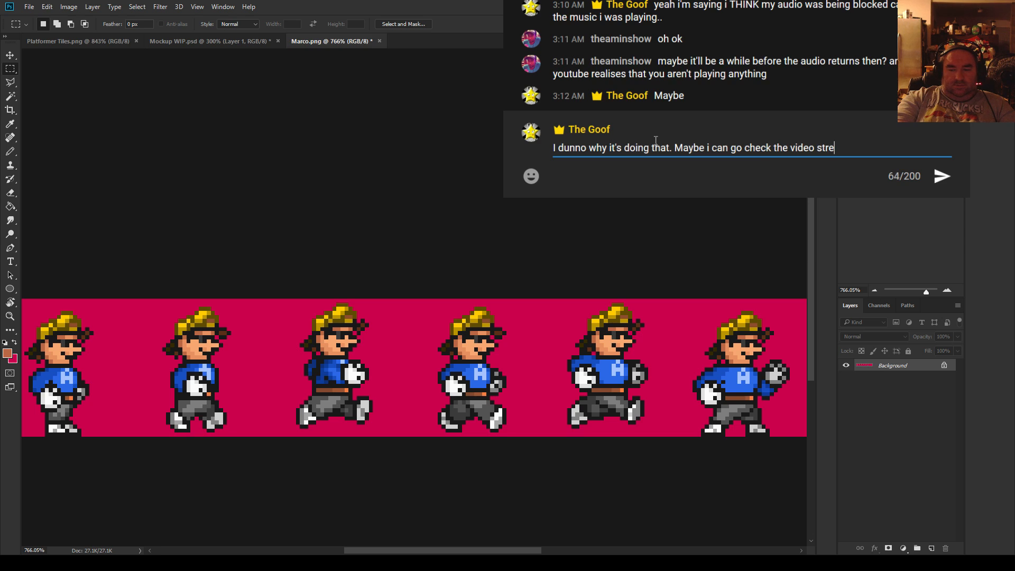
pyautogui.write('am real quick and see.')
pyautogui.press('Return')
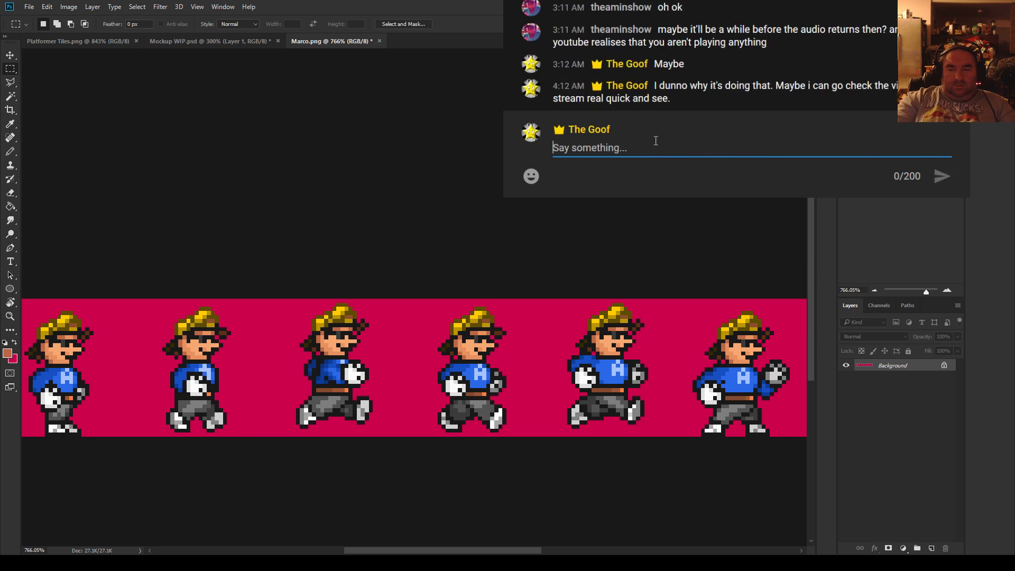
# Post "I checked, i'm getting sound." in the chat
pyautogui.click(389, 297)
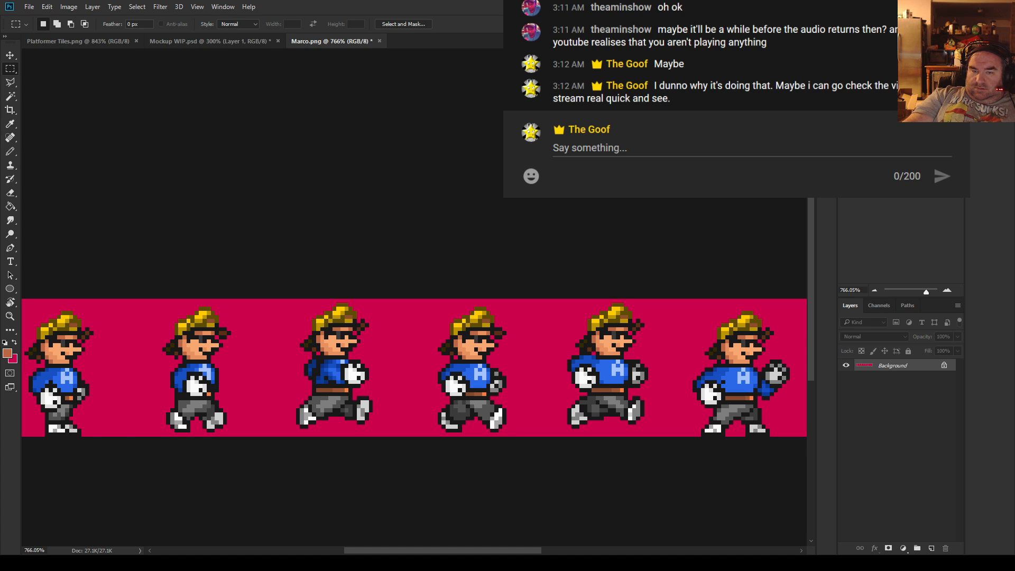
pyautogui.click(629, 174)
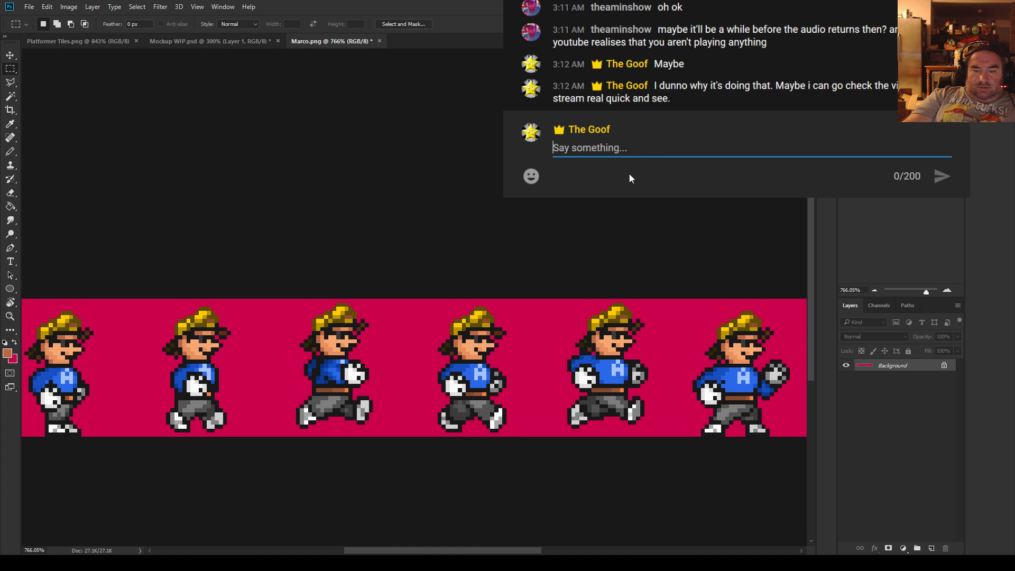
pyautogui.write('I check')
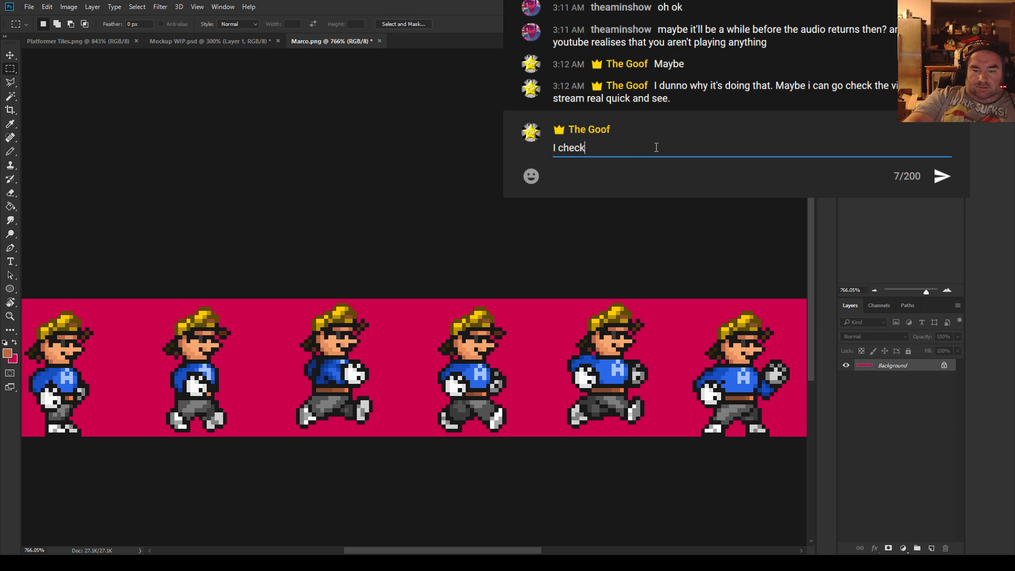
pyautogui.write("ed, i'm e")
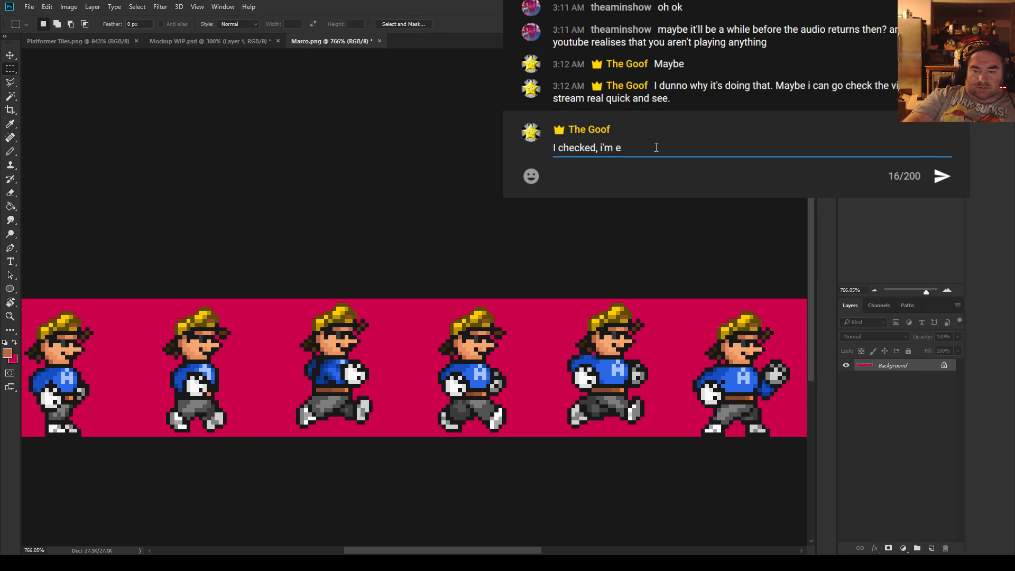
pyautogui.write('etting sound.')
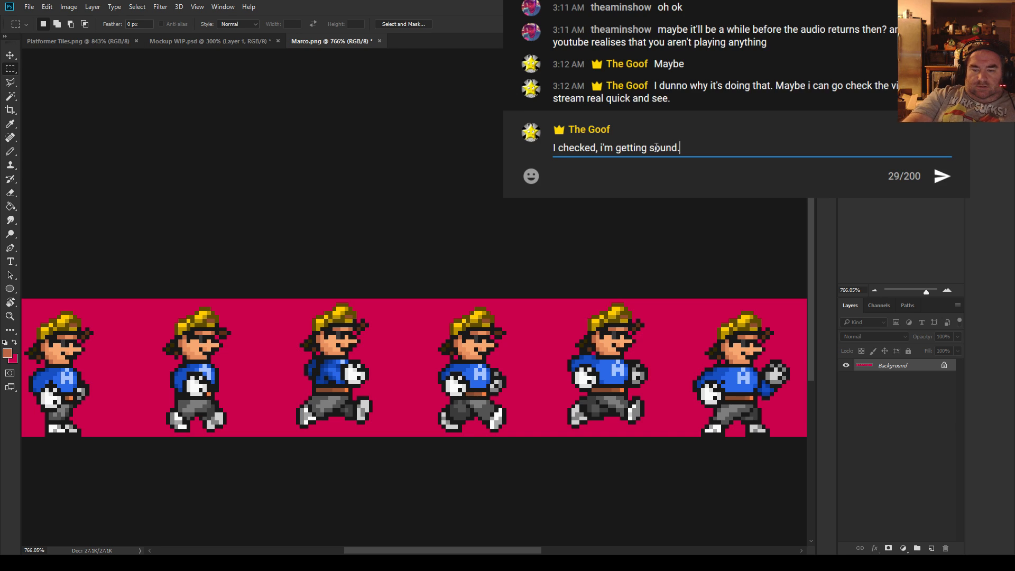
pyautogui.press('Return')
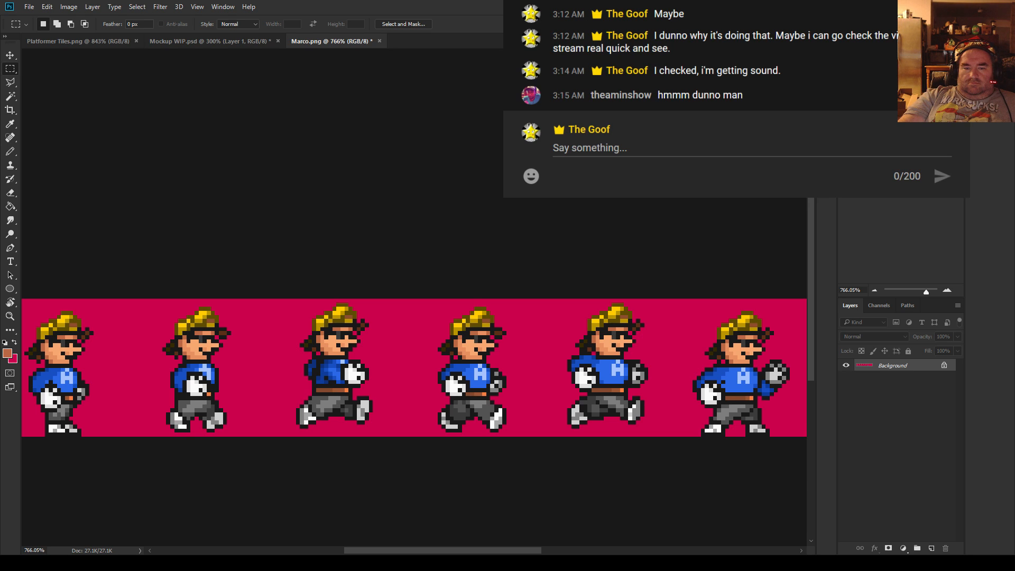
# Answer the viewer in the chat with "weird"
pyautogui.click(700, 147)
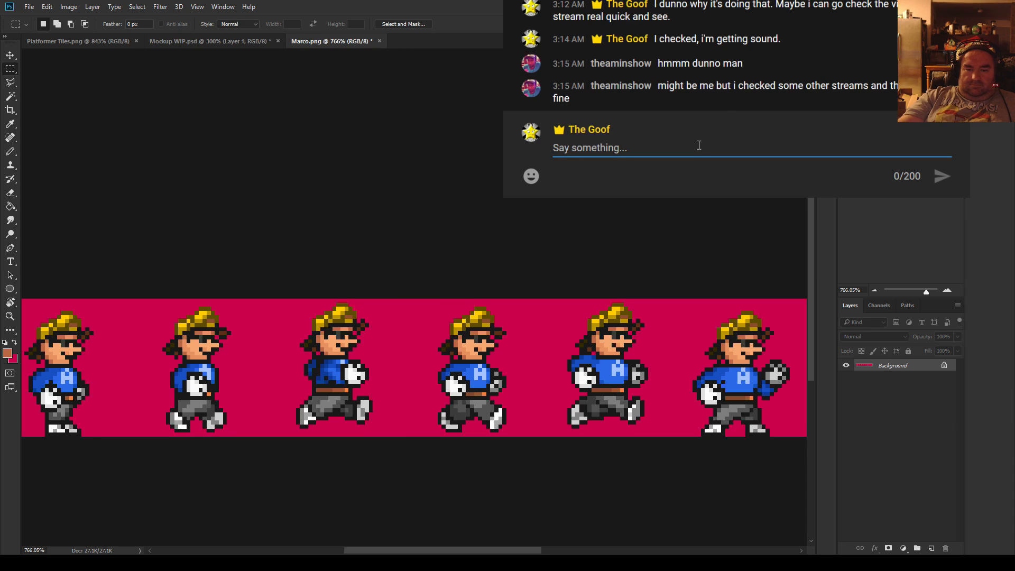
pyautogui.write('weird')
pyautogui.press('Return')
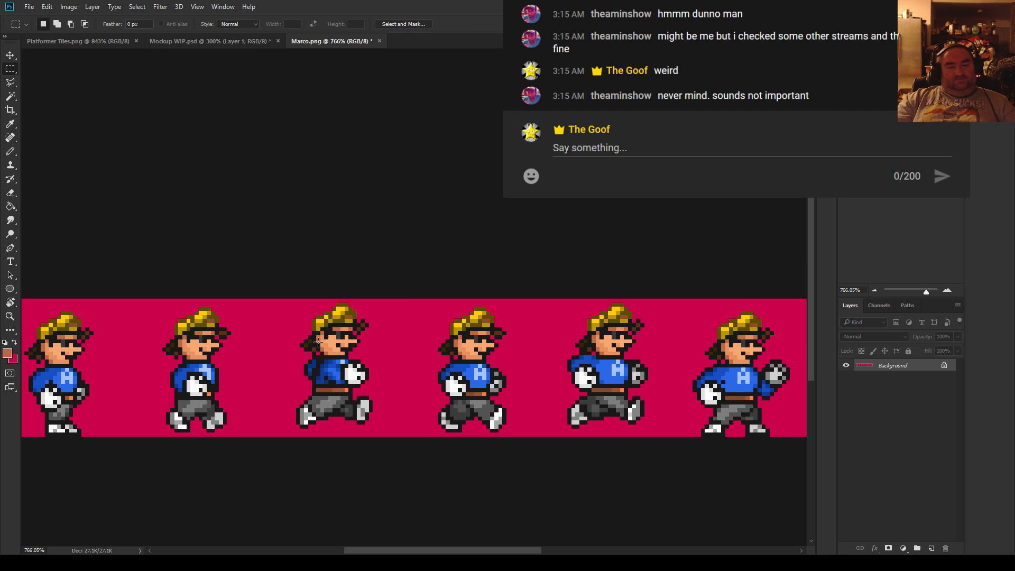
# Back in Photoshop, select all the yellow shades of the frames' caps with the Magic Wand, adding each shade to the selection
pyautogui.moveTo(468, 552); pyautogui.dragTo(535, 553)
pyautogui.scroll(5, 493, 319)
pyautogui.scroll(2, 529, 376)
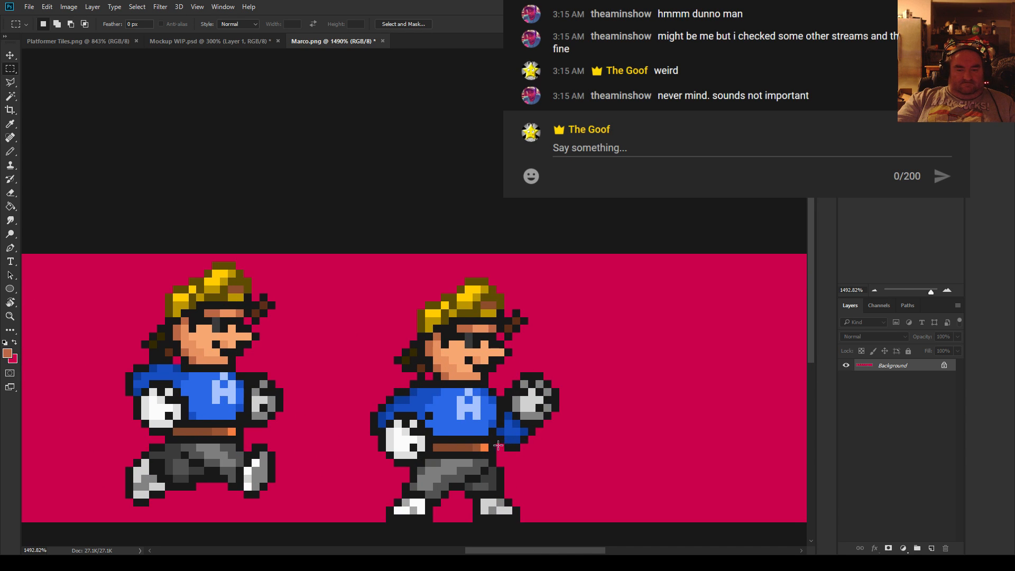
pyautogui.scroll(1, 429, 415)
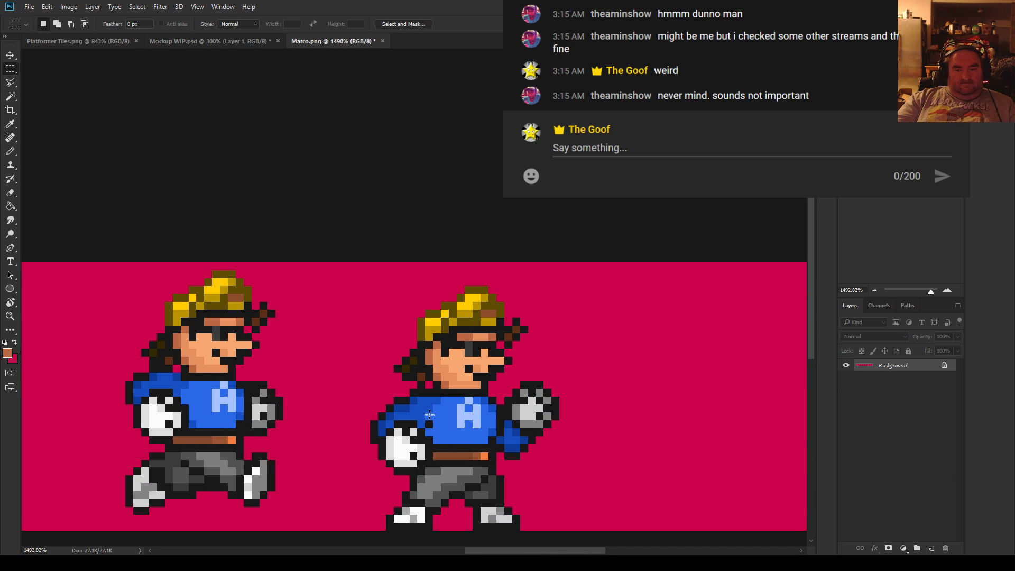
pyautogui.scroll(3, 431, 420)
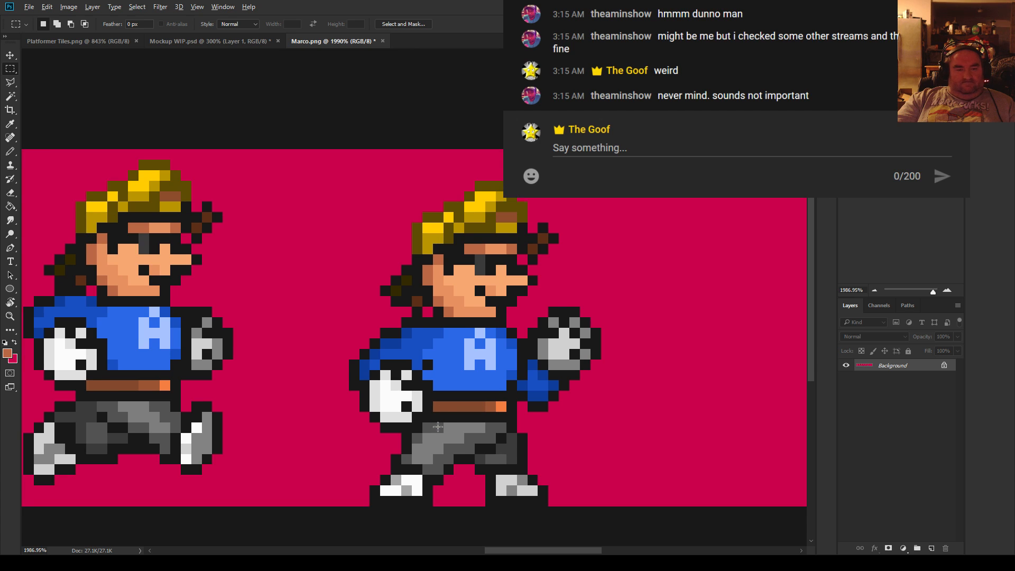
pyautogui.scroll(-4, 438, 427)
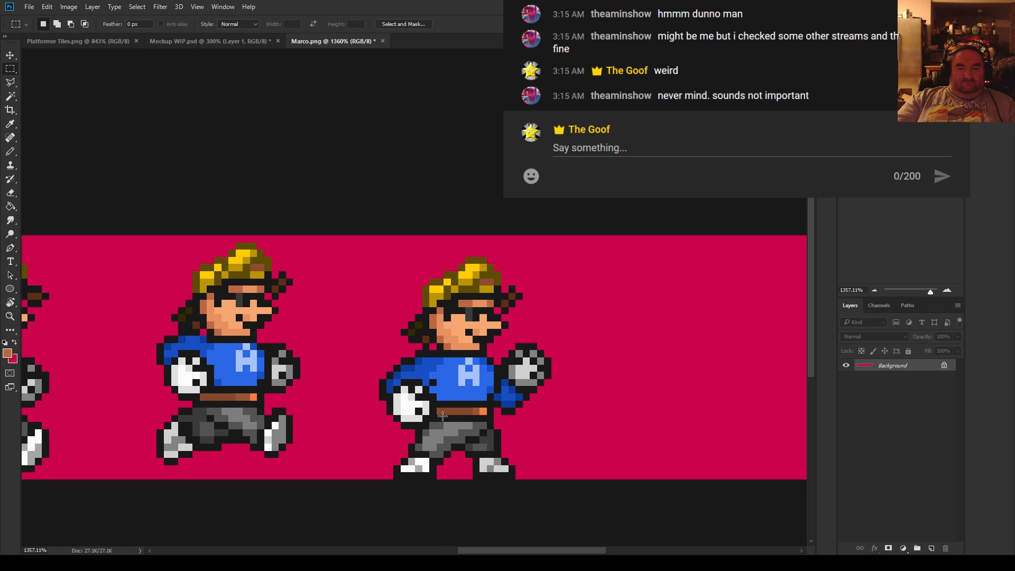
pyautogui.scroll(3, 443, 417)
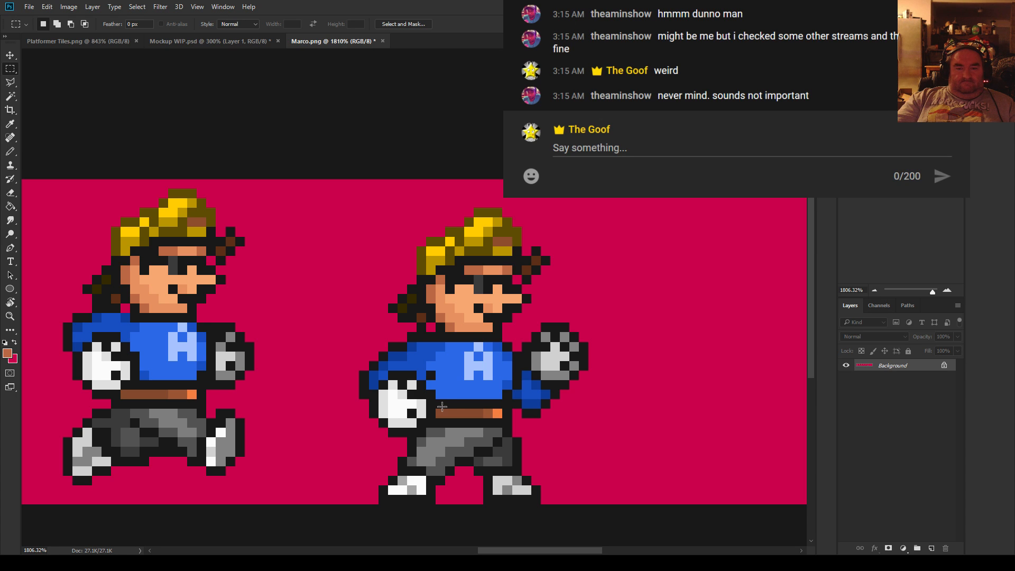
pyautogui.press('alt')
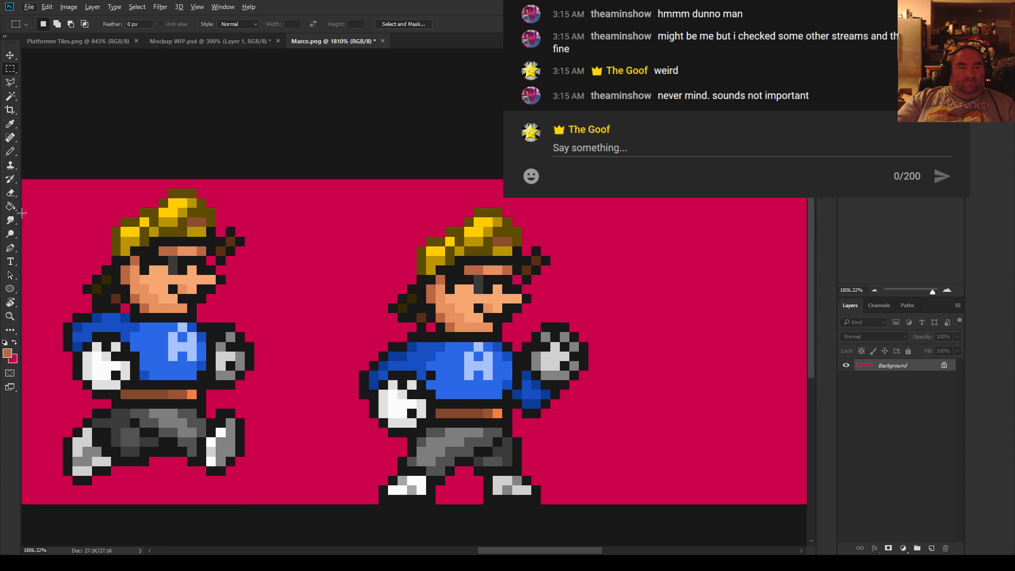
pyautogui.click(10, 206)
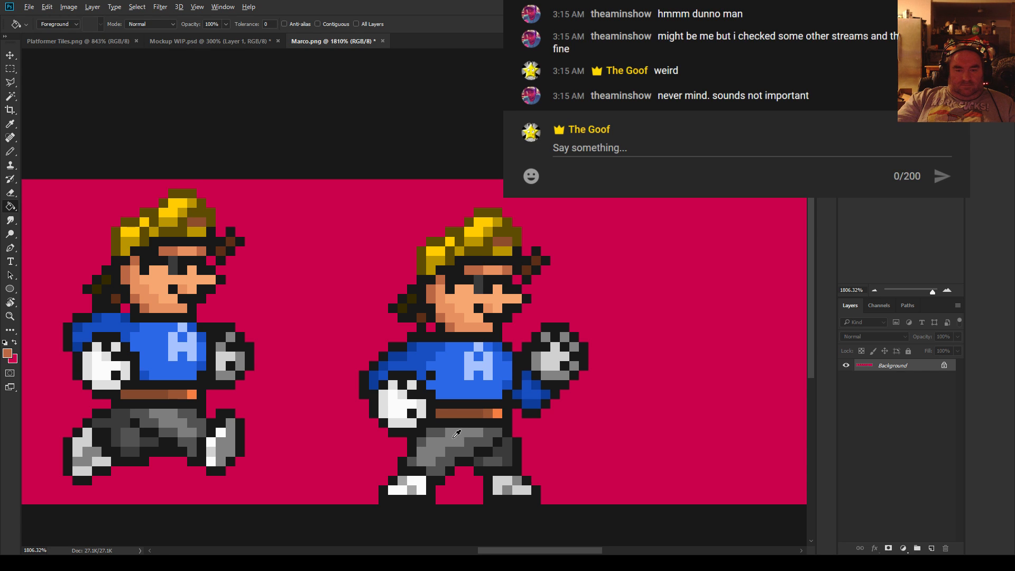
pyautogui.click(10, 97)
pyautogui.keyDown('shift'); pyautogui.click(485, 232); pyautogui.keyUp('shift')
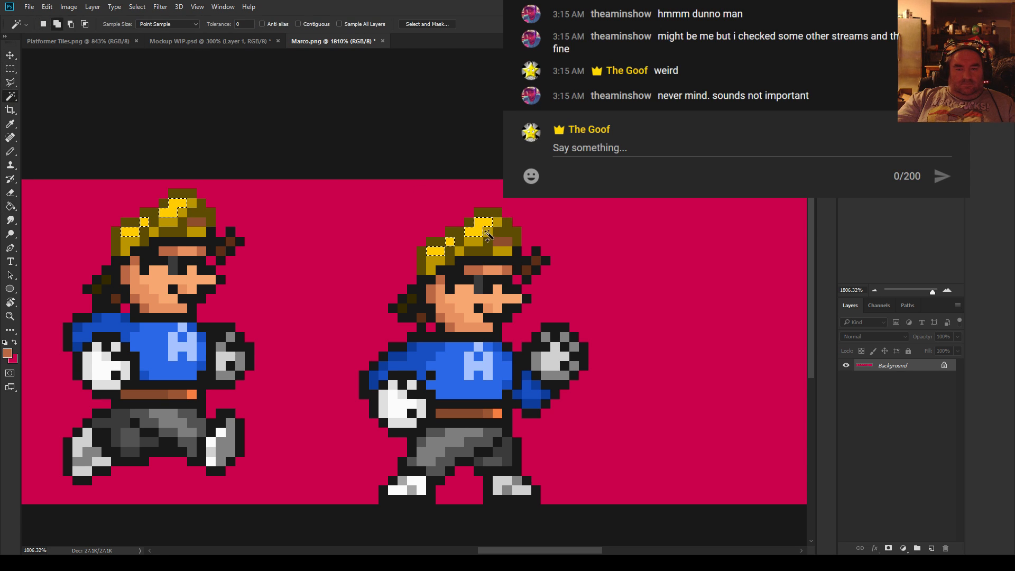
pyautogui.keyDown('shift'); pyautogui.click(500, 235); pyautogui.keyUp('shift')
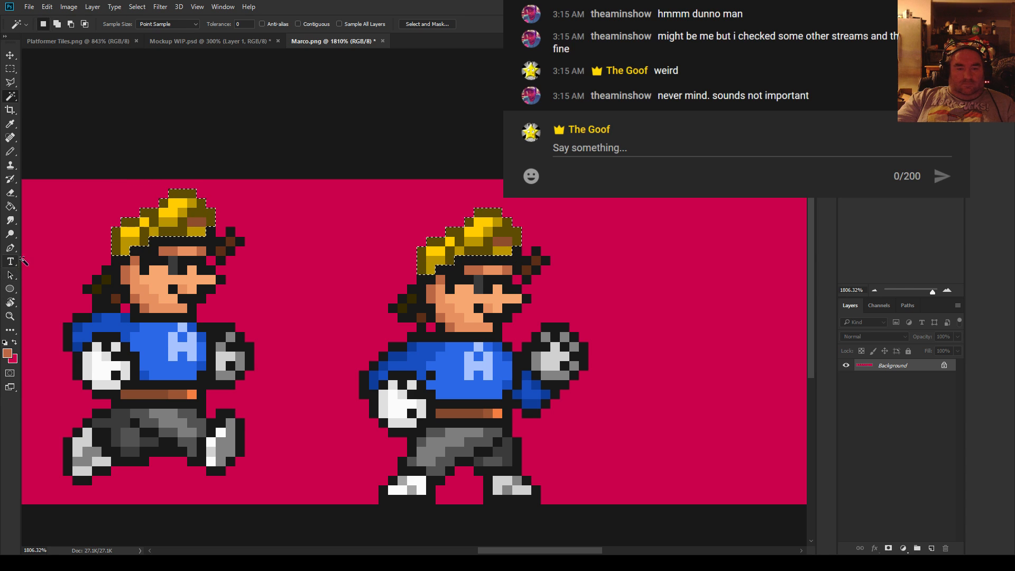
# Fill the selected yellow caps with the trousers' grey using the Paint Bucket in Color mode, tolerance 255 and 50% opacity
pyautogui.click(10, 206)
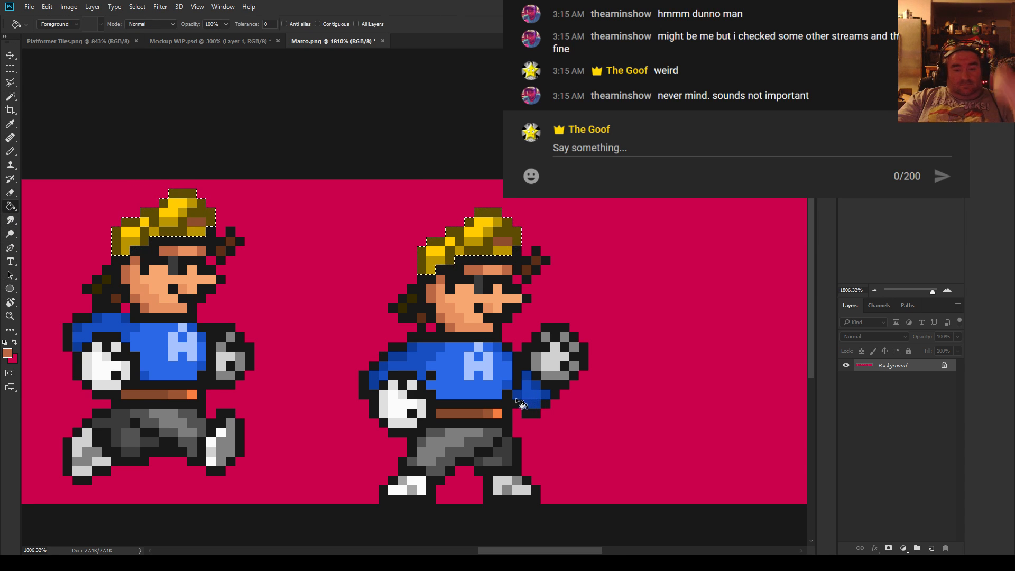
pyautogui.keyDown('alt'); pyautogui.click(466, 441); pyautogui.keyUp('alt')
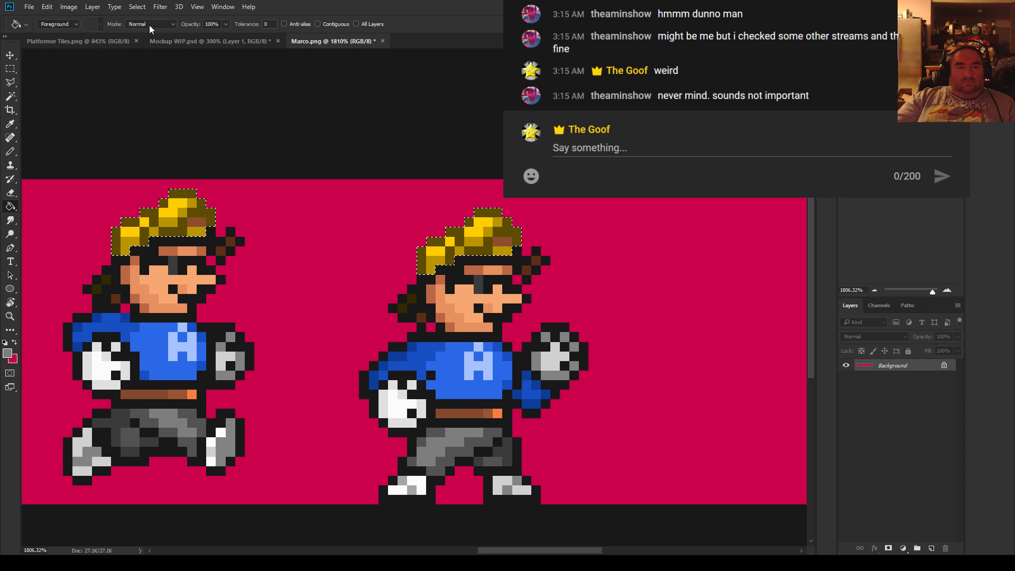
pyautogui.click(163, 27)
pyautogui.click(151, 286)
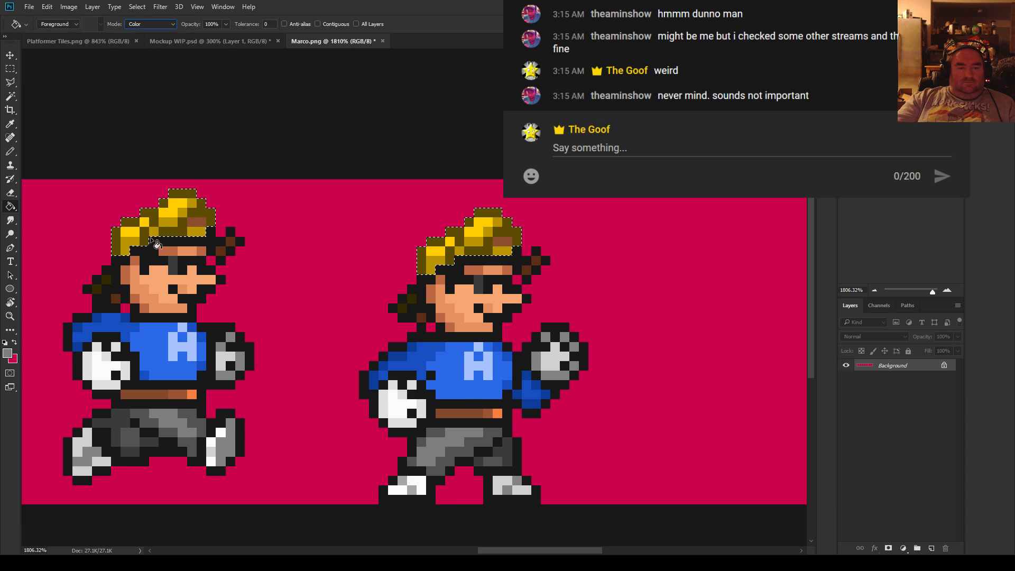
pyautogui.moveTo(274, 24); pyautogui.dragTo(136, 18)
pyautogui.write('255')
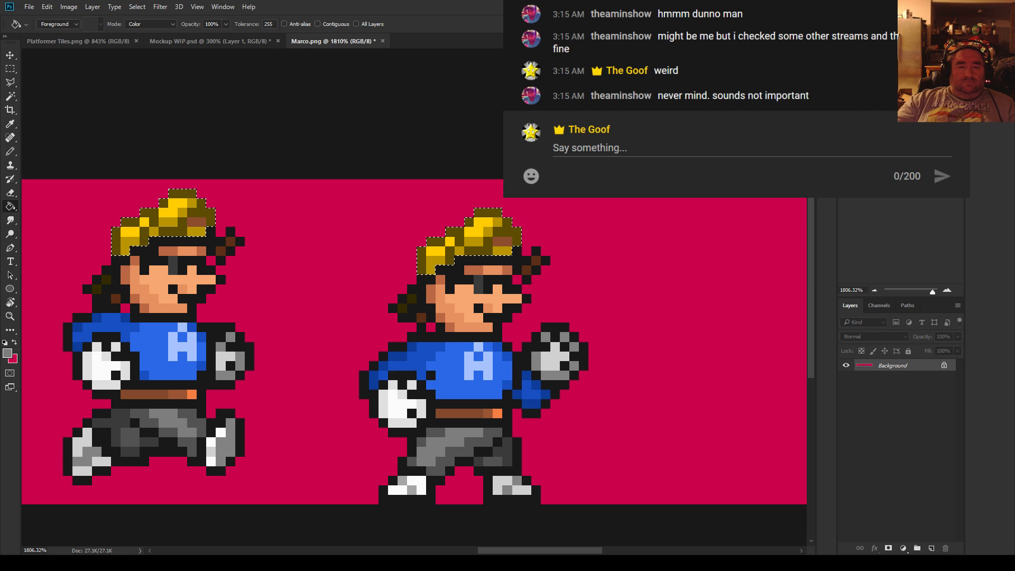
pyautogui.click(214, 24)
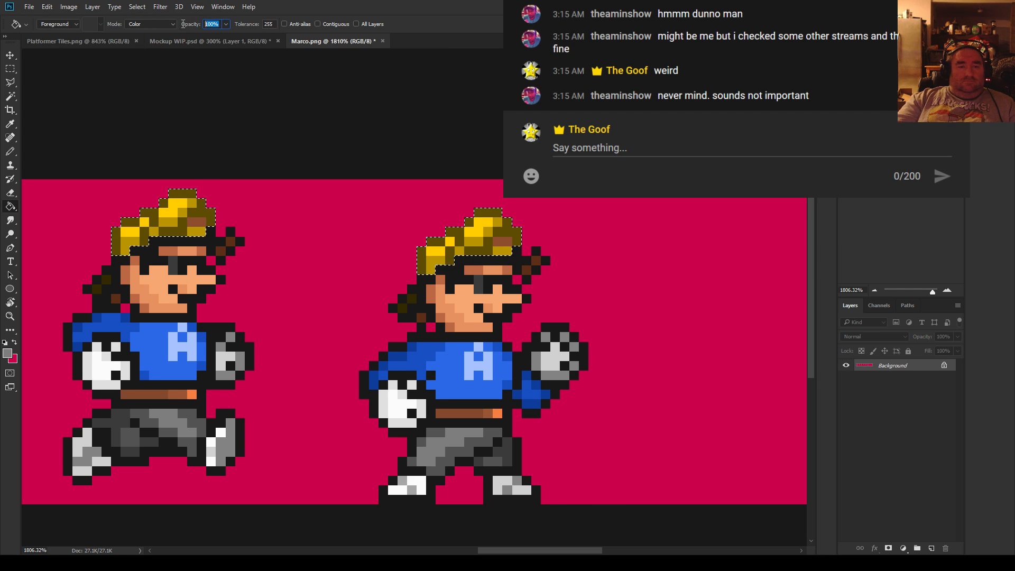
pyautogui.write('50')
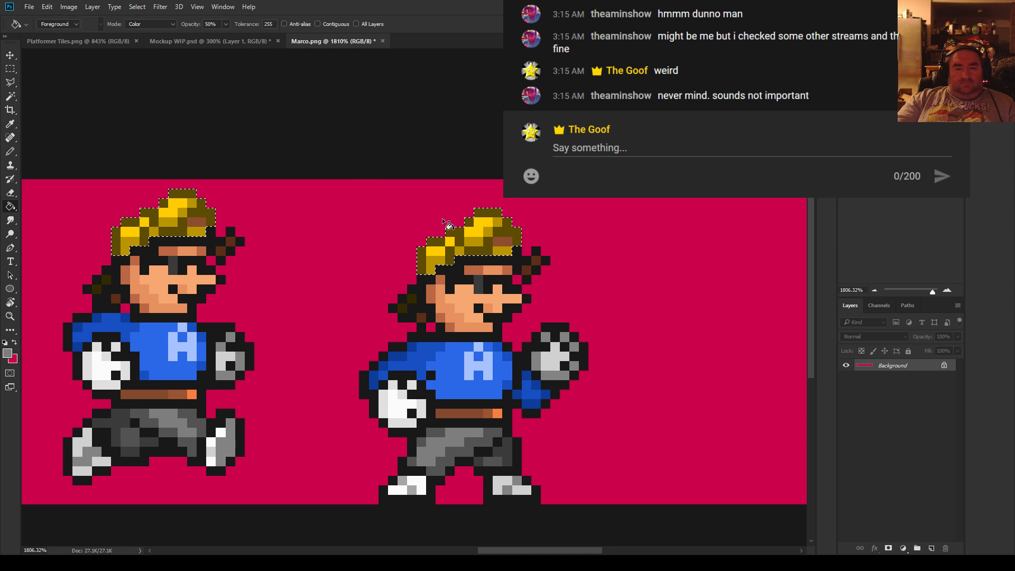
pyautogui.click(499, 233)
pyautogui.scroll(-3, 488, 277)
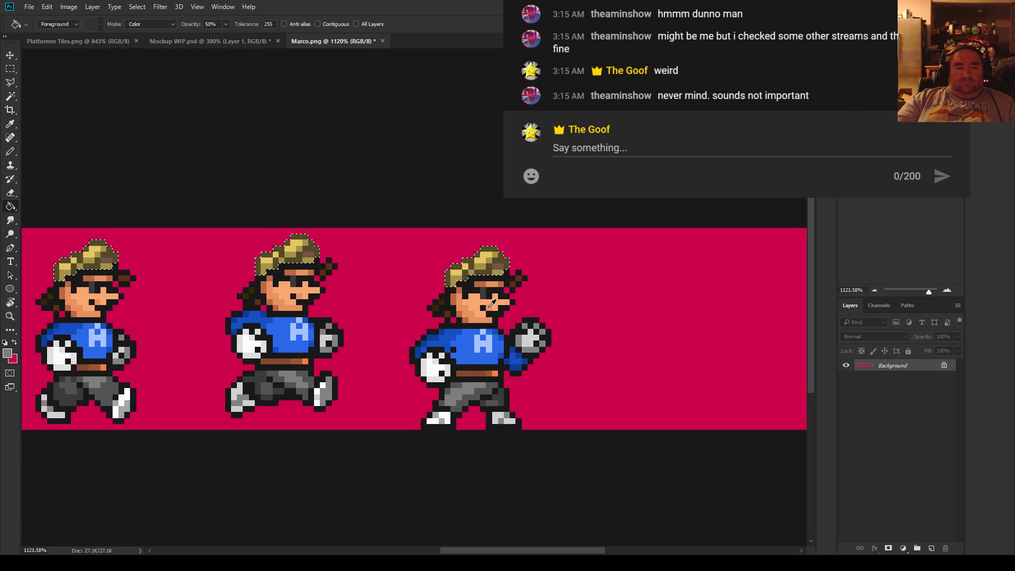
pyautogui.scroll(4, 494, 396)
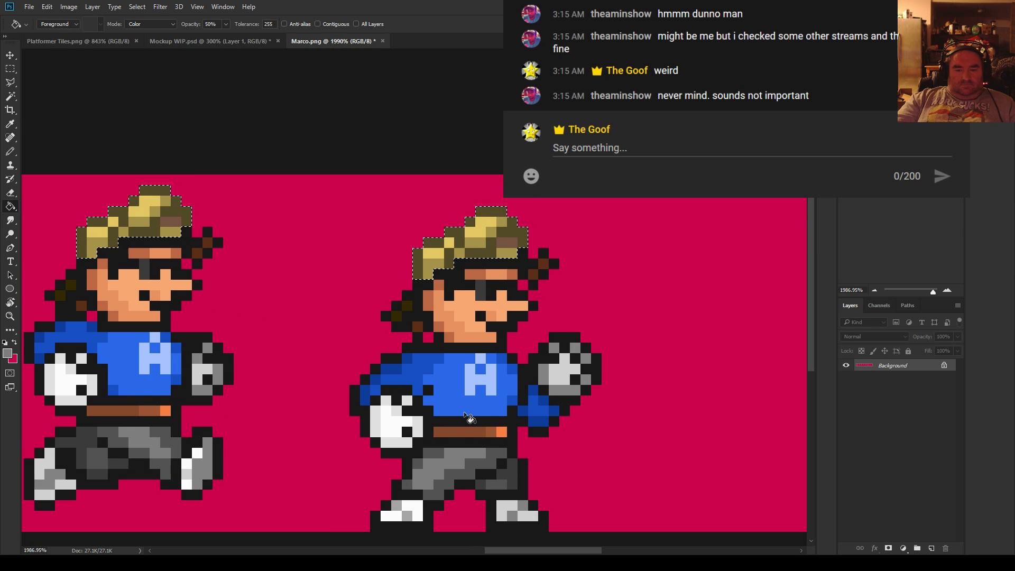
# Tint the selected caps with the blue sampled from the shirt at 50% opacity
pyautogui.keyDown('alt'); pyautogui.click(456, 397); pyautogui.keyUp('alt')
pyautogui.click(482, 245)
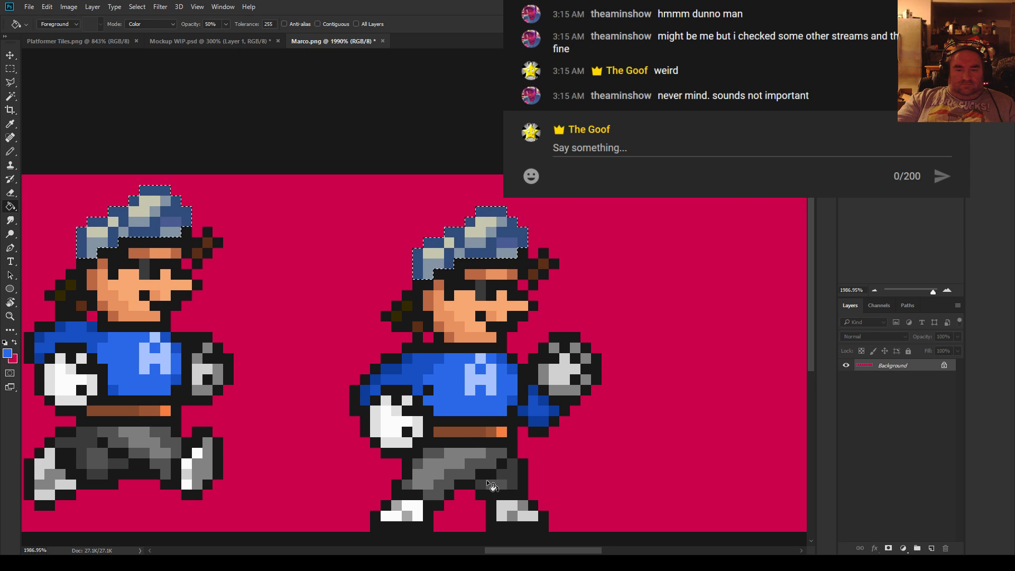
pyautogui.scroll(-3, 426, 422)
pyautogui.scroll(3, 425, 422)
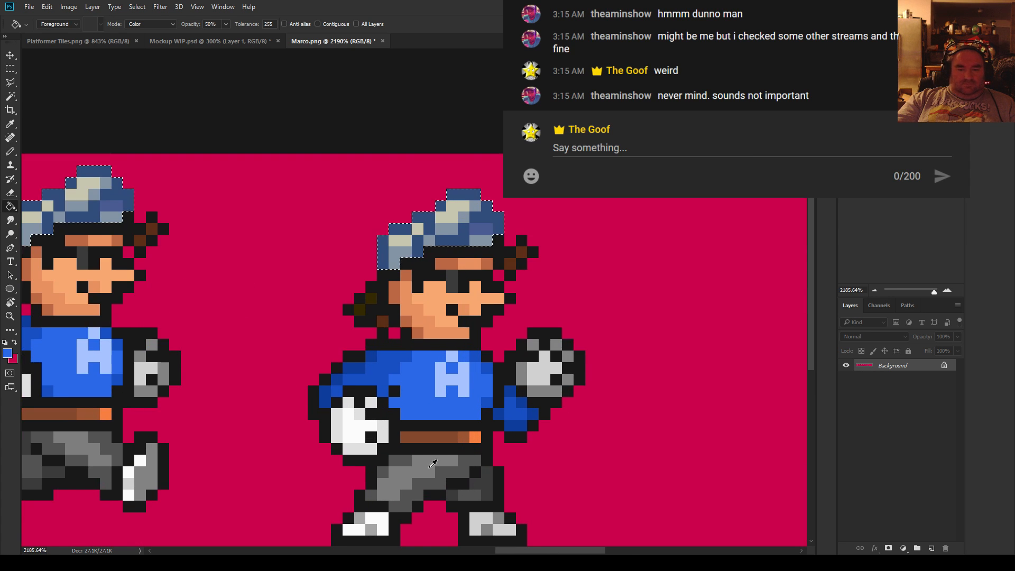
# Sample the trousers' grey again and tint the blue-tinged caps with it repeatedly at 50% opacity
pyautogui.keyDown('alt'); pyautogui.click(435, 400); pyautogui.keyUp('alt')
pyautogui.scroll(-3, 453, 409)
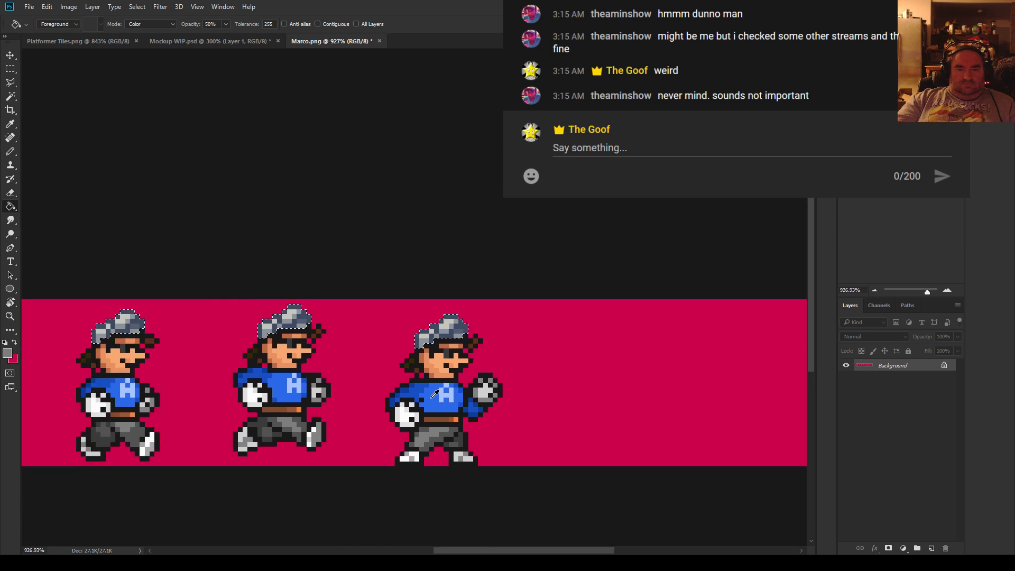
pyautogui.scroll(4, 449, 379)
pyautogui.scroll(-6, 448, 379)
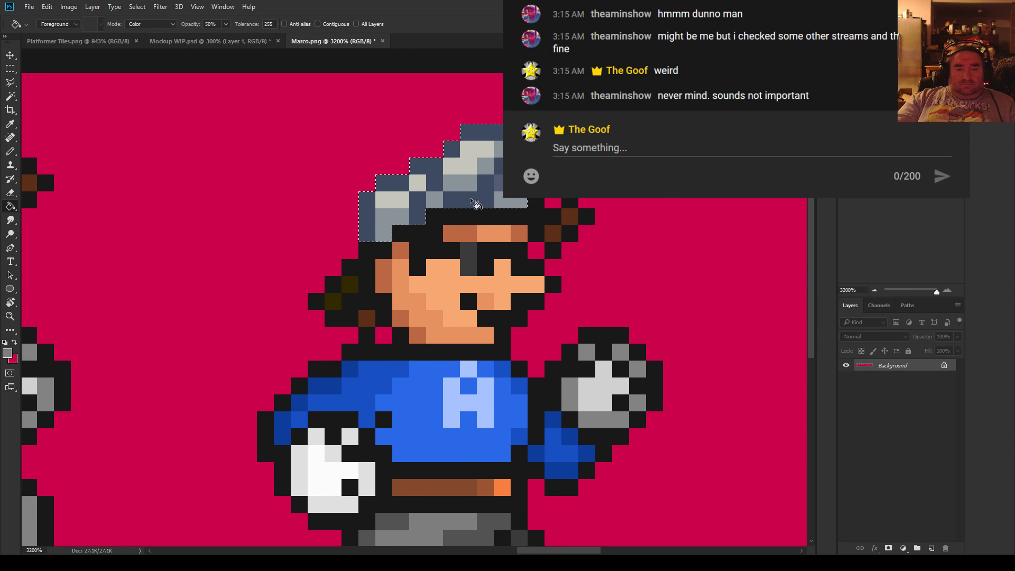
pyautogui.scroll(6, 460, 310)
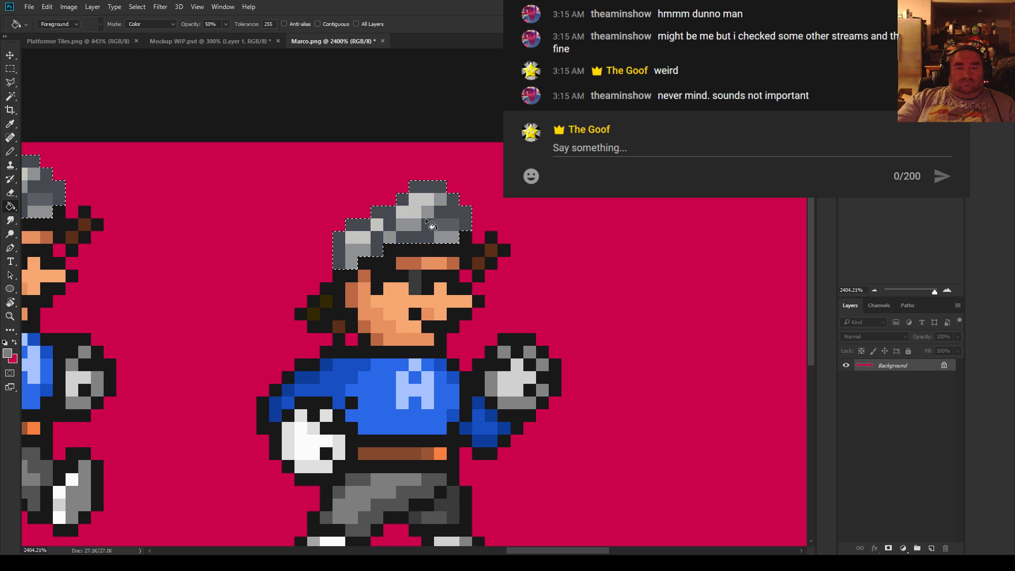
pyautogui.scroll(-3, 427, 328)
pyautogui.scroll(1, 427, 328)
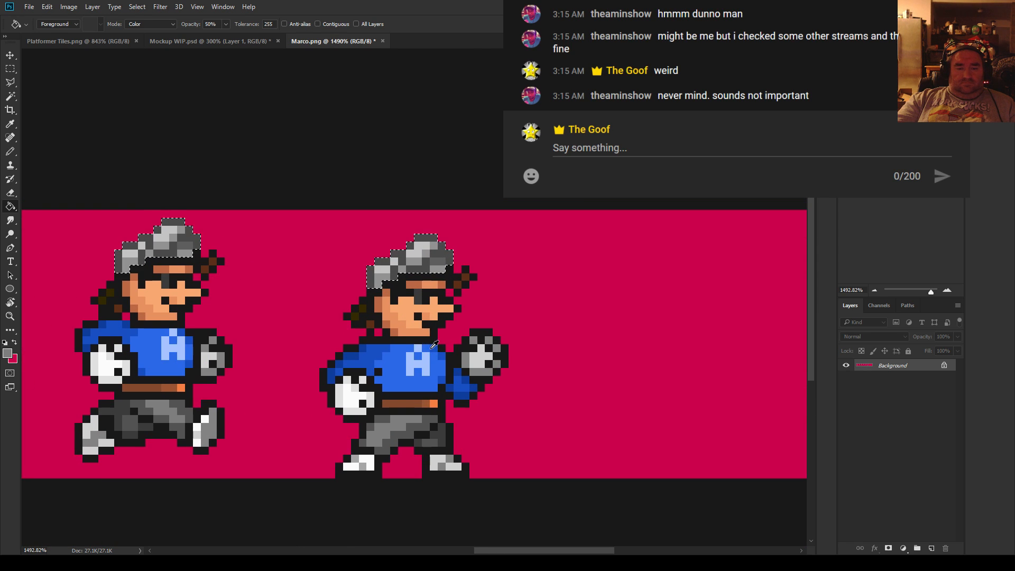
pyautogui.scroll(3, 411, 383)
# Recolour the selected caps with the trousers' grey at 100% opacity in Color mode and clear the selection
pyautogui.keyDown('alt'); pyautogui.click(412, 383); pyautogui.keyUp('alt')
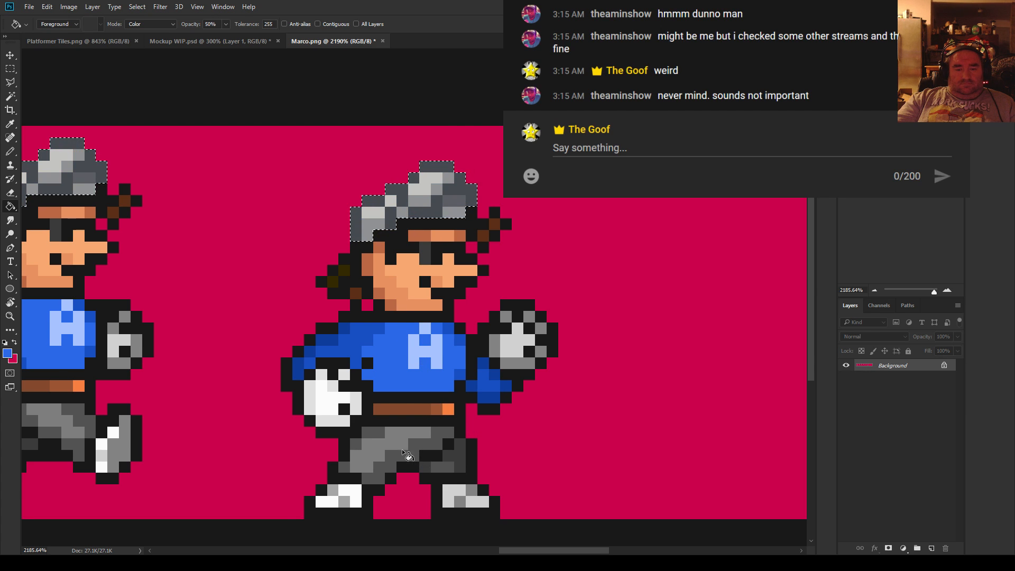
pyautogui.keyDown('alt'); pyautogui.click(426, 207); pyautogui.keyUp('alt')
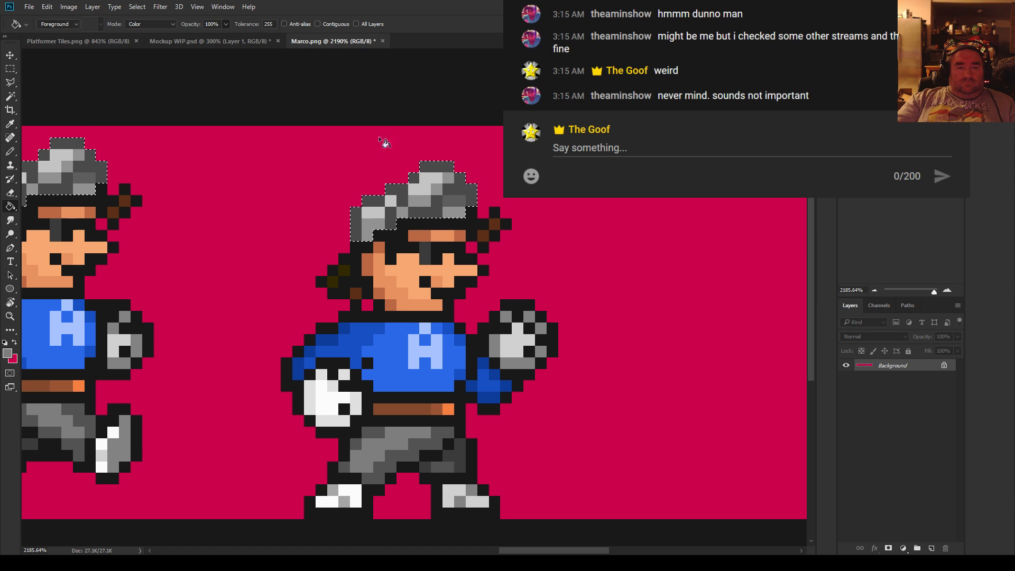
pyautogui.press('0')
pyautogui.scroll(-3, 435, 302)
pyautogui.scroll(-2, 435, 303)
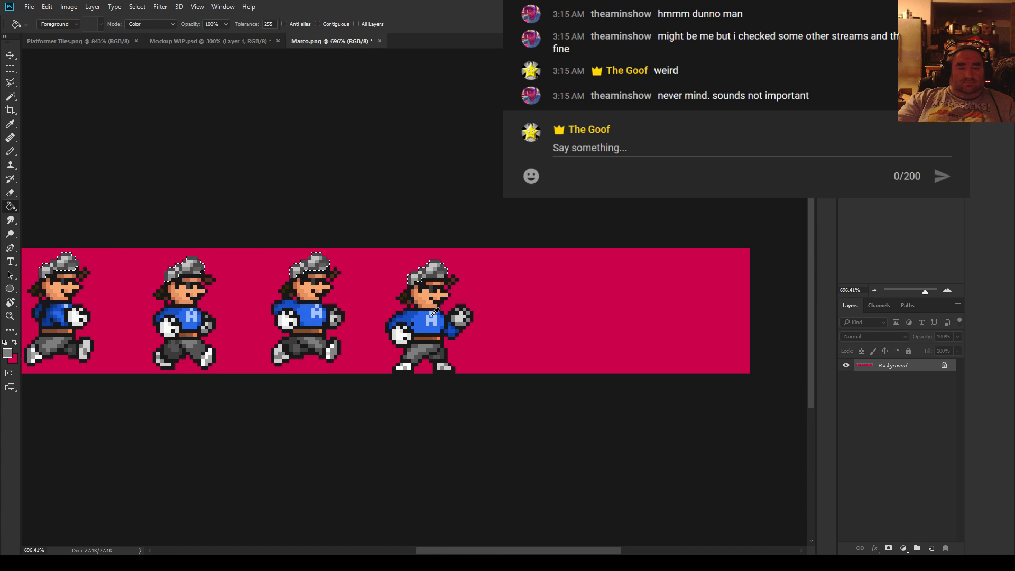
pyautogui.scroll(6, 435, 302)
pyautogui.hotkey('ctrl', 'd')
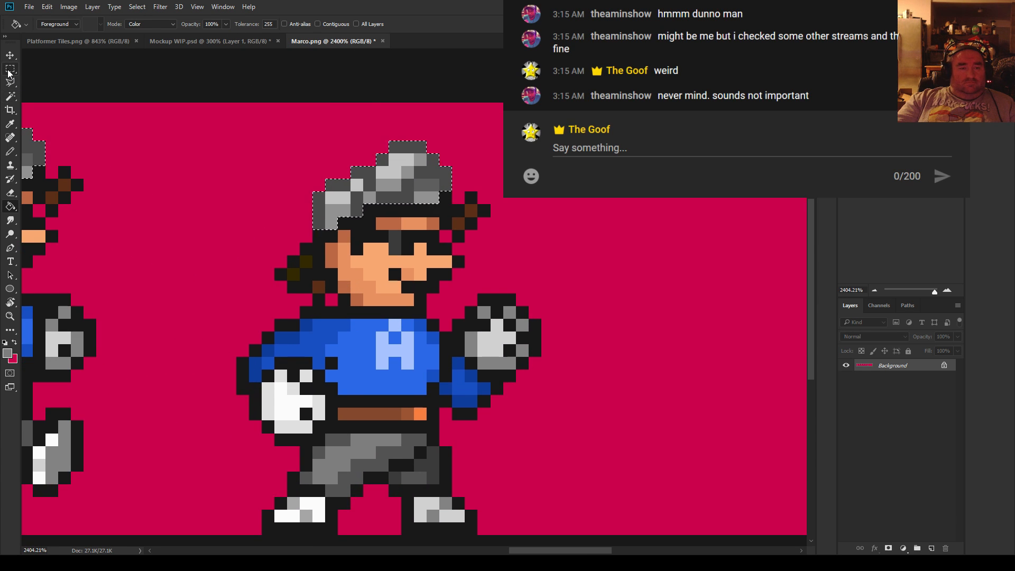
pyautogui.click(10, 69)
# Sample the trousers' darkest grey and set the Paint Bucket to Normal mode with tolerance 0, undoing the test fills on the cap
pyautogui.click(11, 206)
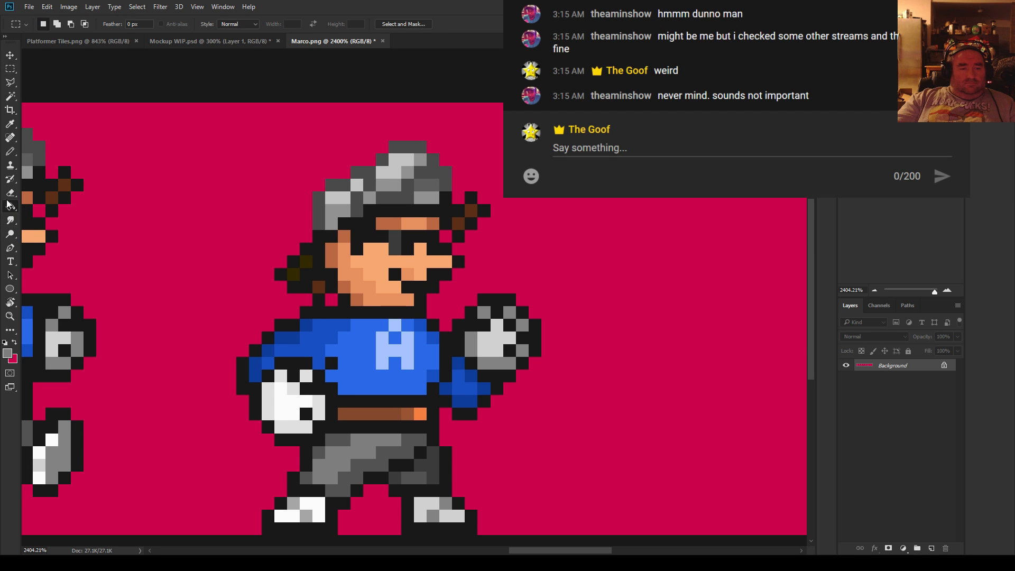
pyautogui.keyDown('alt'); pyautogui.click(438, 468); pyautogui.keyUp('alt')
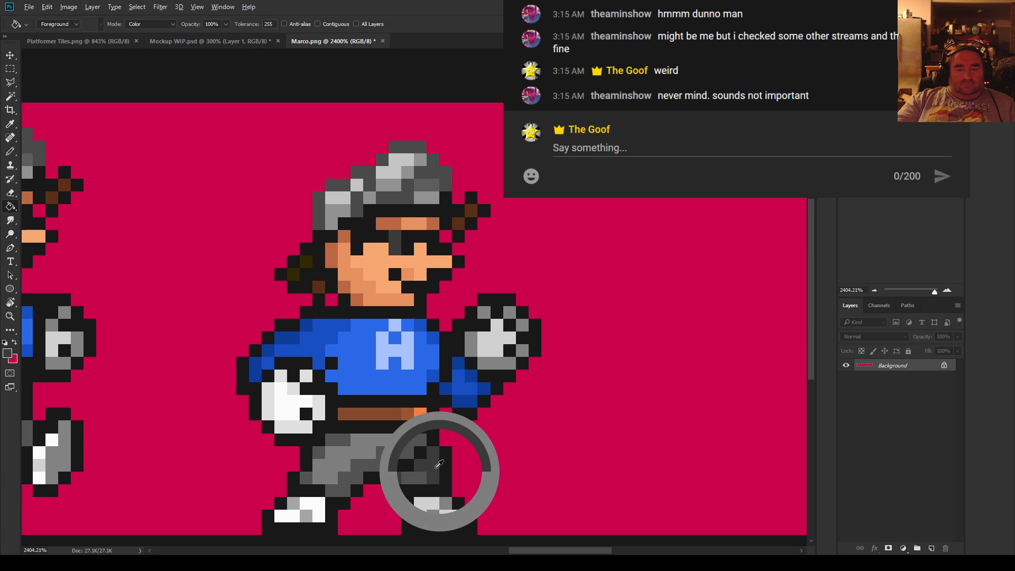
pyautogui.click(447, 172)
pyautogui.hotkey('ctrl', 'z')
pyautogui.click(146, 25)
pyautogui.click(145, 31)
pyautogui.click(435, 169)
pyautogui.hotkey('ctrl', 'z')
pyautogui.press('BackSpace')
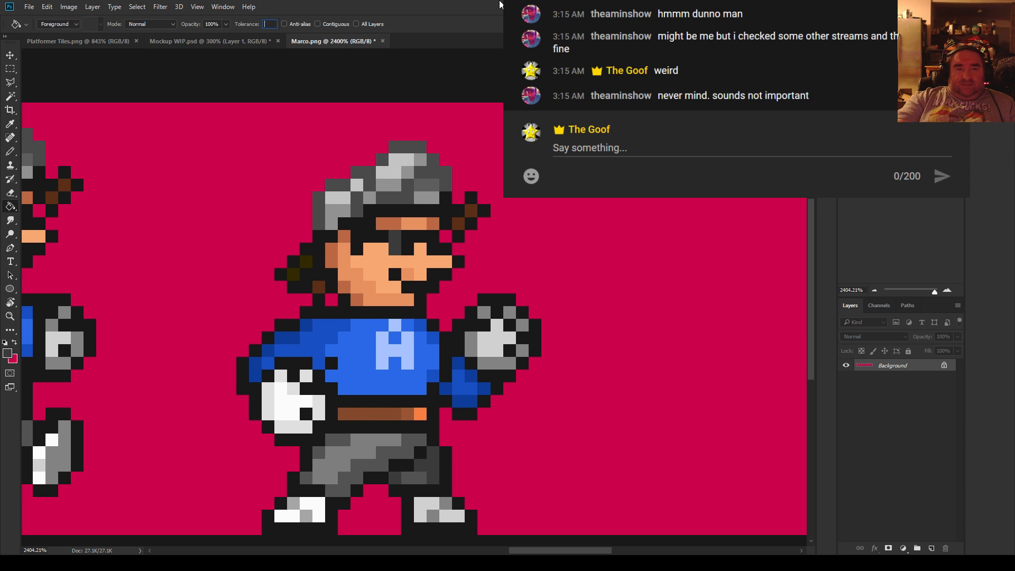
pyautogui.write('0')
pyautogui.press('Return')
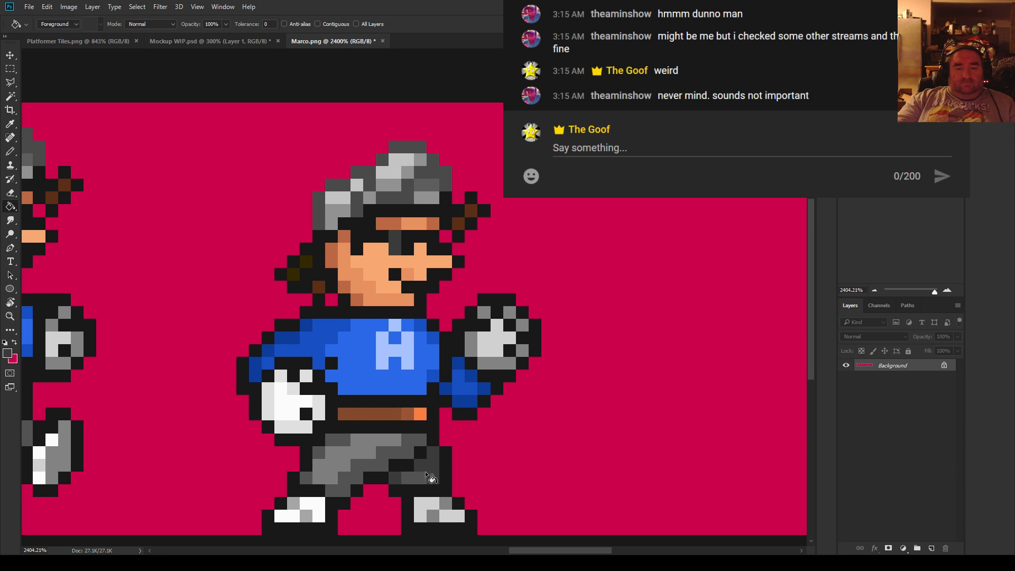
# Replace the caps' dark, medium and lighter grey shades with the matching greys sampled from the trousers
pyautogui.click(426, 472)
pyautogui.click(439, 175)
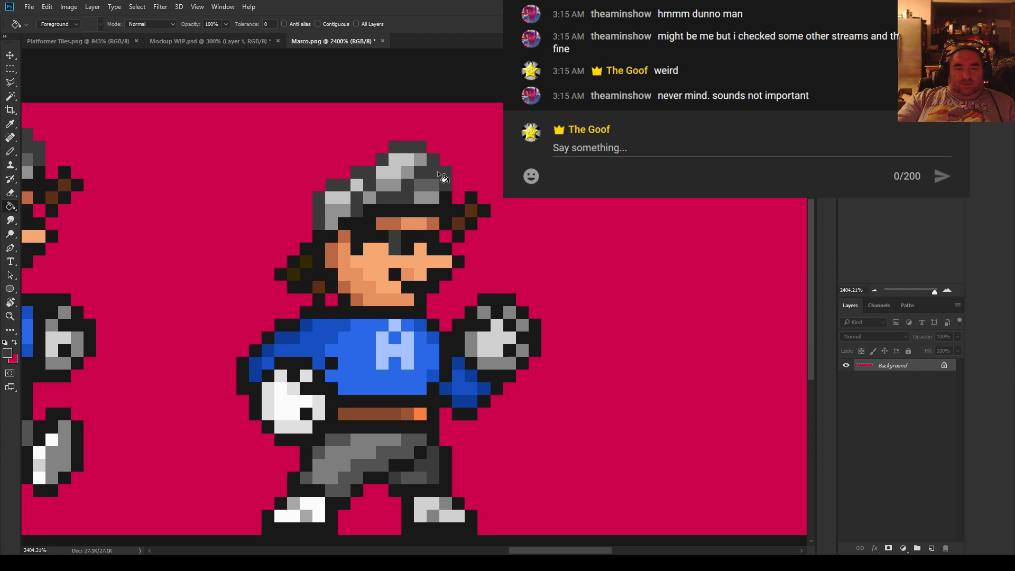
pyautogui.keyDown('alt'); pyautogui.click(420, 473); pyautogui.keyUp('alt')
pyautogui.click(430, 182)
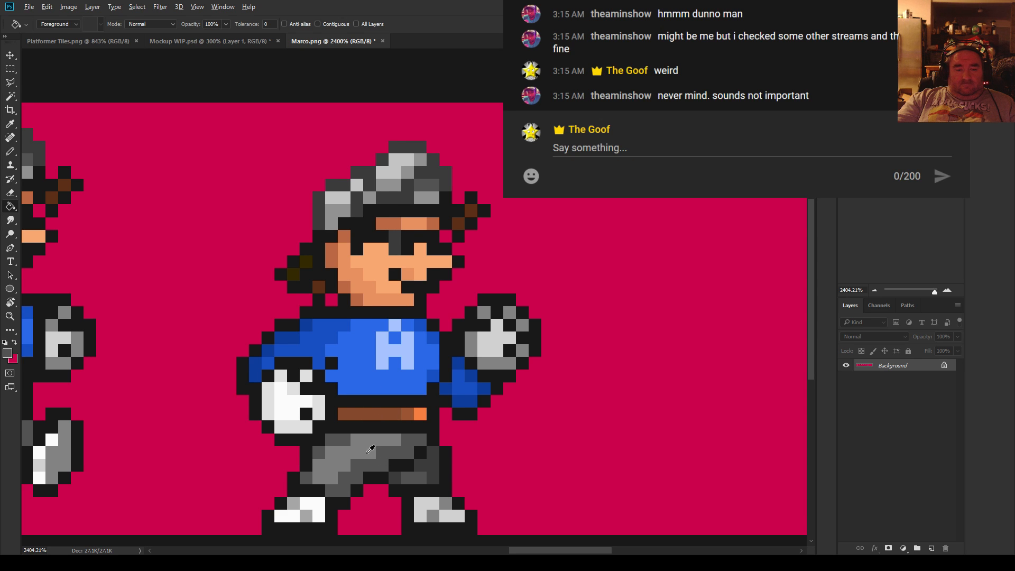
pyautogui.keyDown('alt'); pyautogui.click(368, 446); pyautogui.keyUp('alt')
pyautogui.click(391, 185)
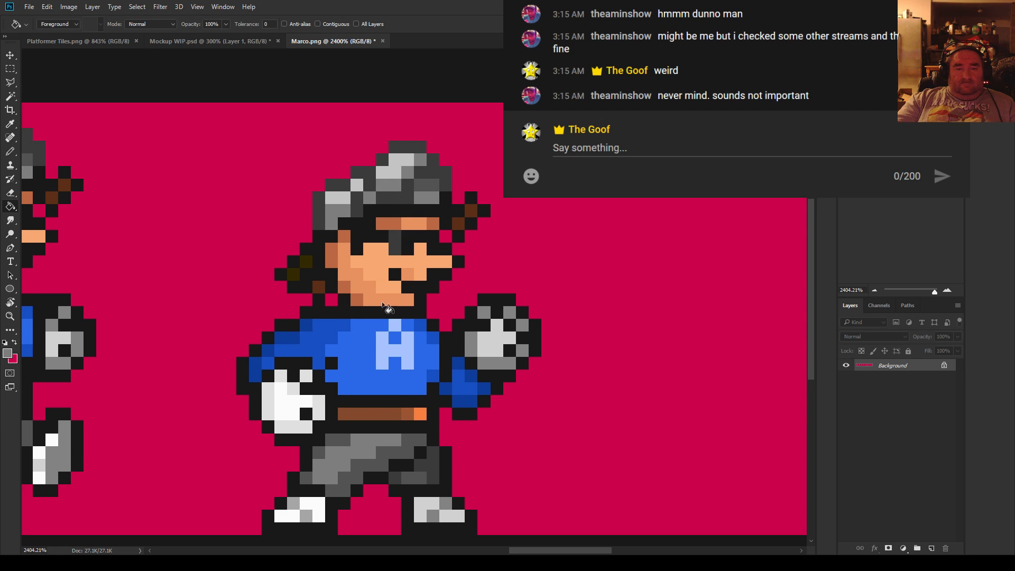
# Examine the grey caps across all Marco frames, comparing their shades with the trousers and sunglasses
pyautogui.scroll(-5, 383, 312)
pyautogui.scroll(-4, 383, 312)
pyautogui.scroll(3, 405, 343)
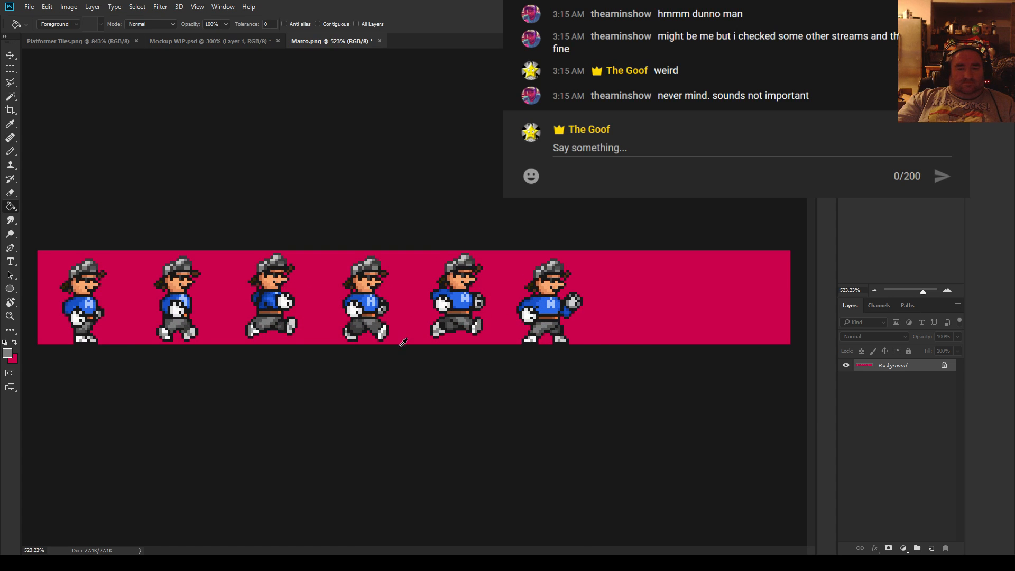
pyautogui.scroll(4, 624, 328)
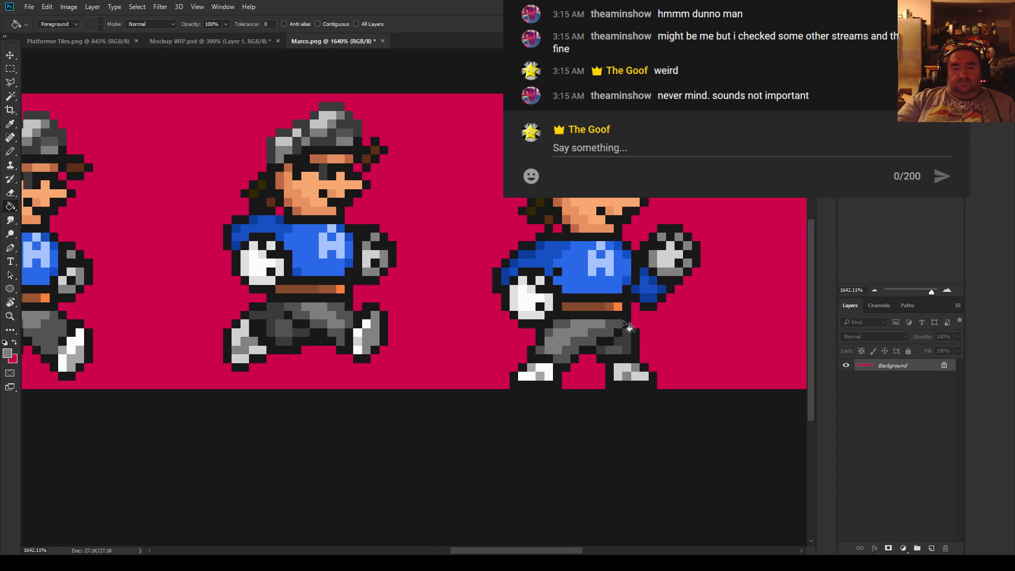
pyautogui.scroll(3, 647, 356)
pyautogui.scroll(2, 666, 389)
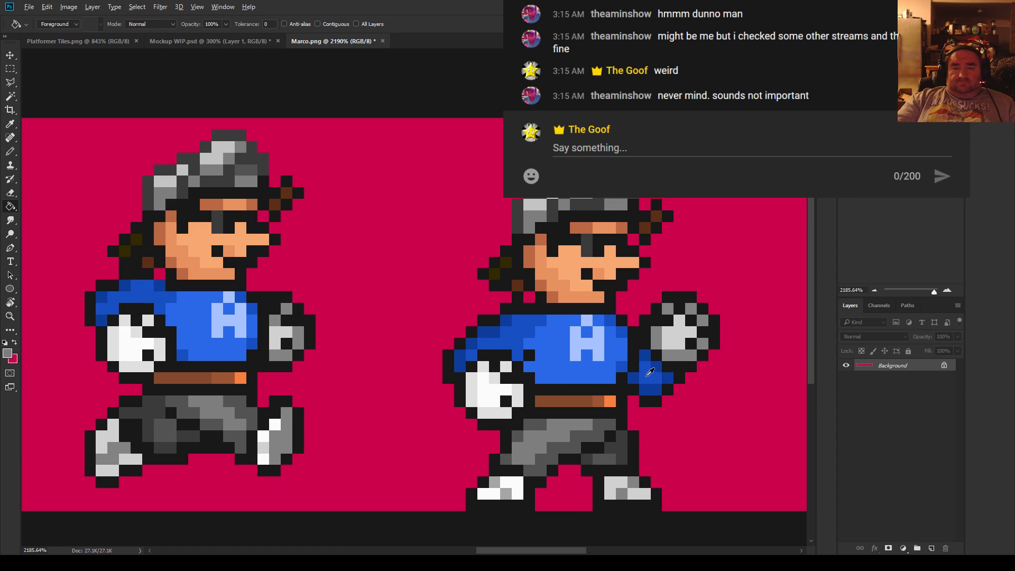
pyautogui.scroll(-4, 643, 371)
pyautogui.scroll(2, 636, 363)
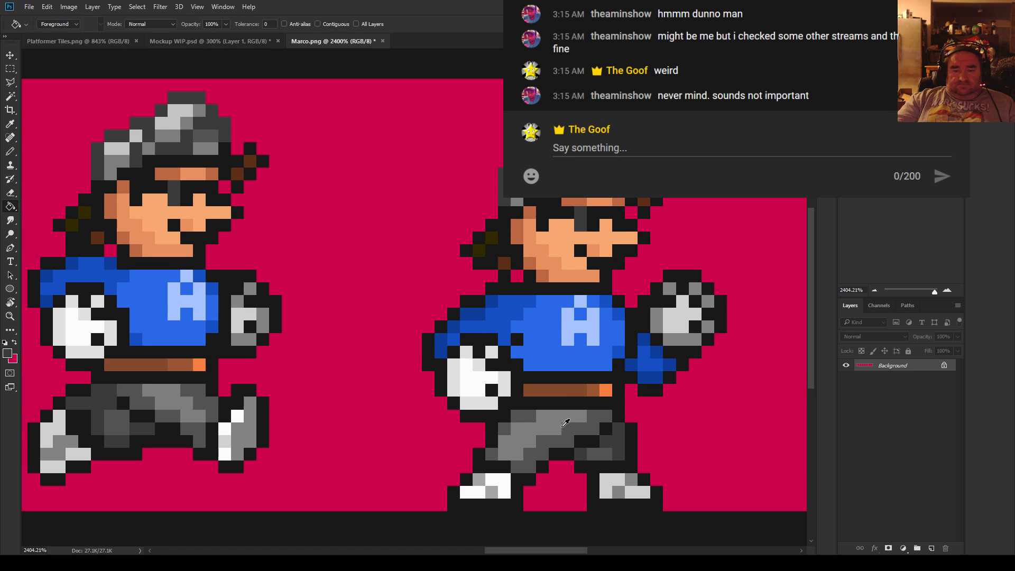
# Sample the black outline colour, try filling the sunglasses' dark grey highlight with it, and undo the fill
pyautogui.click(10, 124)
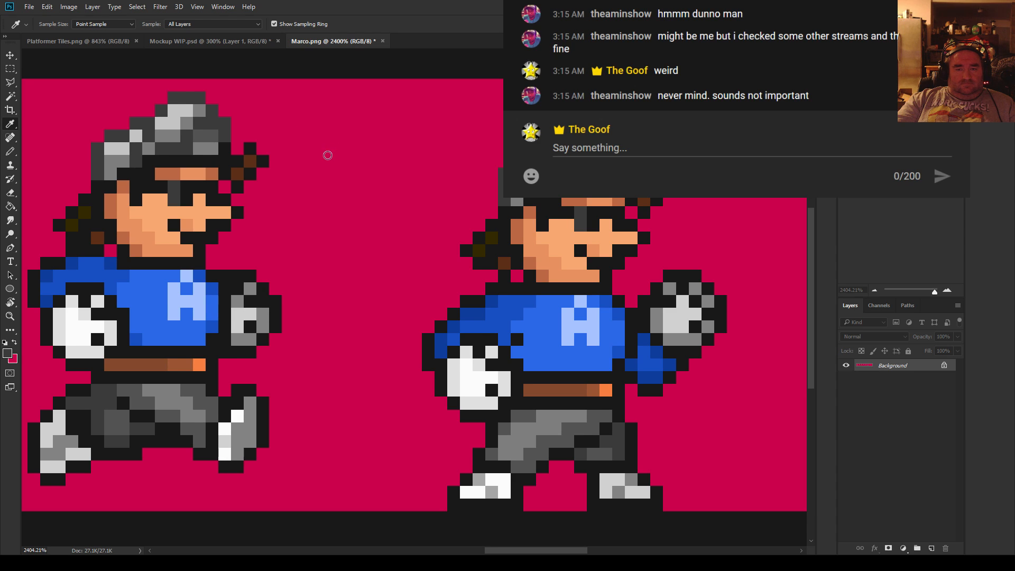
pyautogui.click(593, 214)
pyautogui.press('g')
pyautogui.click(581, 217)
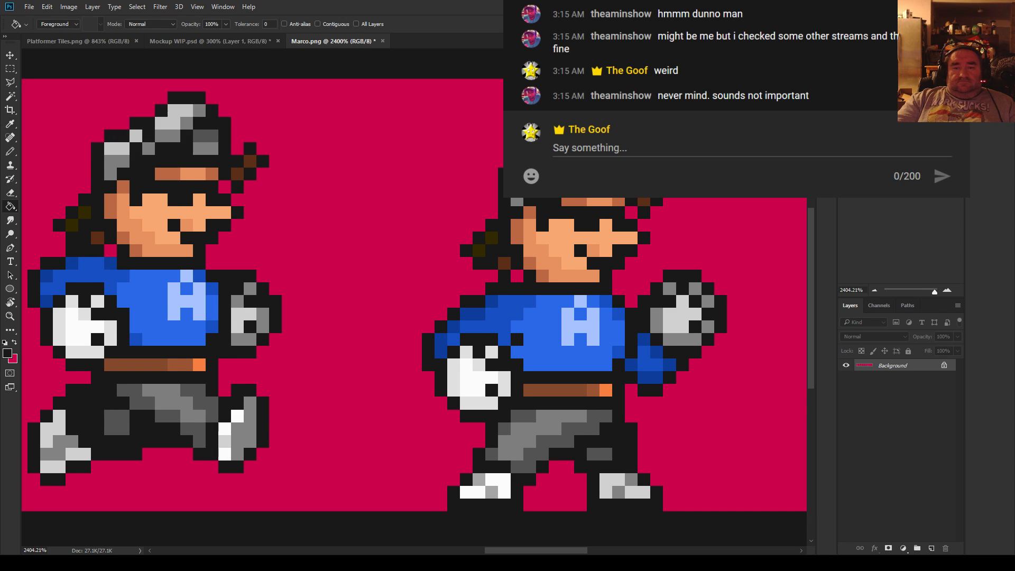
pyautogui.hotkey('ctrl', 'z')
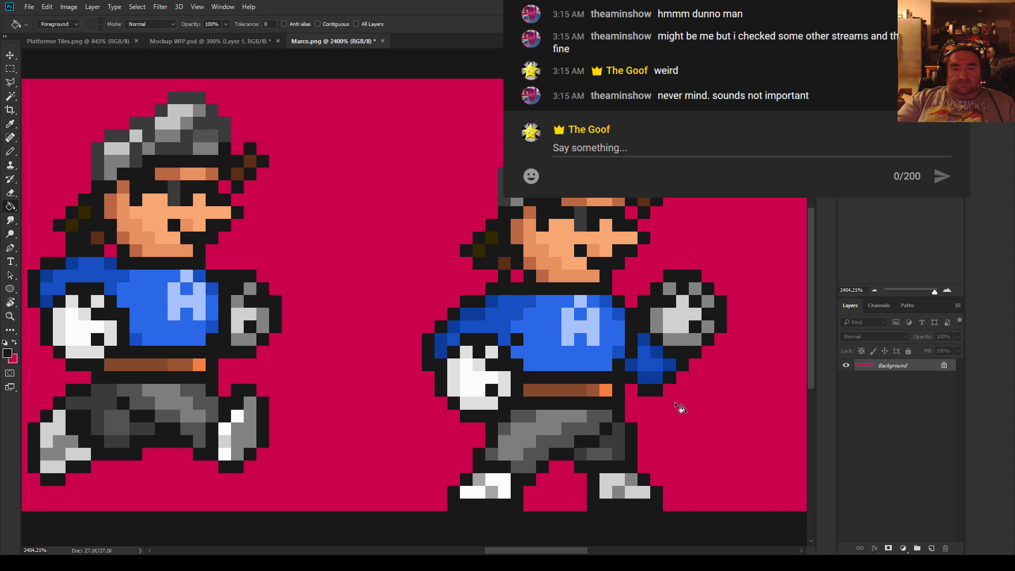
# Try darker caps, filling their darkest grey with black and the lighter greys with darker greys sampled from the trousers
pyautogui.hotkey('ctrl', 'alt', 'z')
pyautogui.hotkey('ctrl', 'alt', 'z')
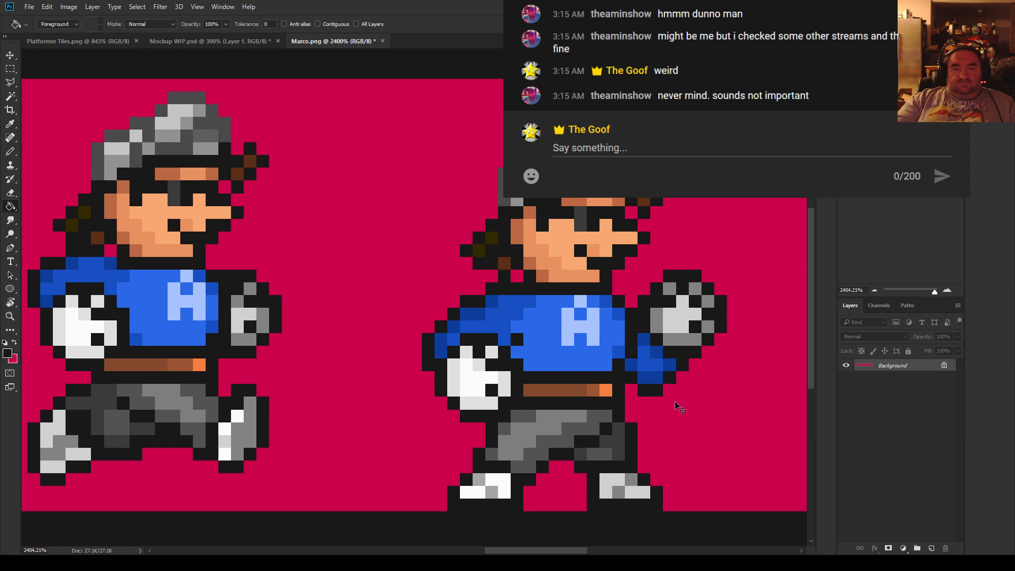
pyautogui.hotkey('ctrl', 'alt', 'z')
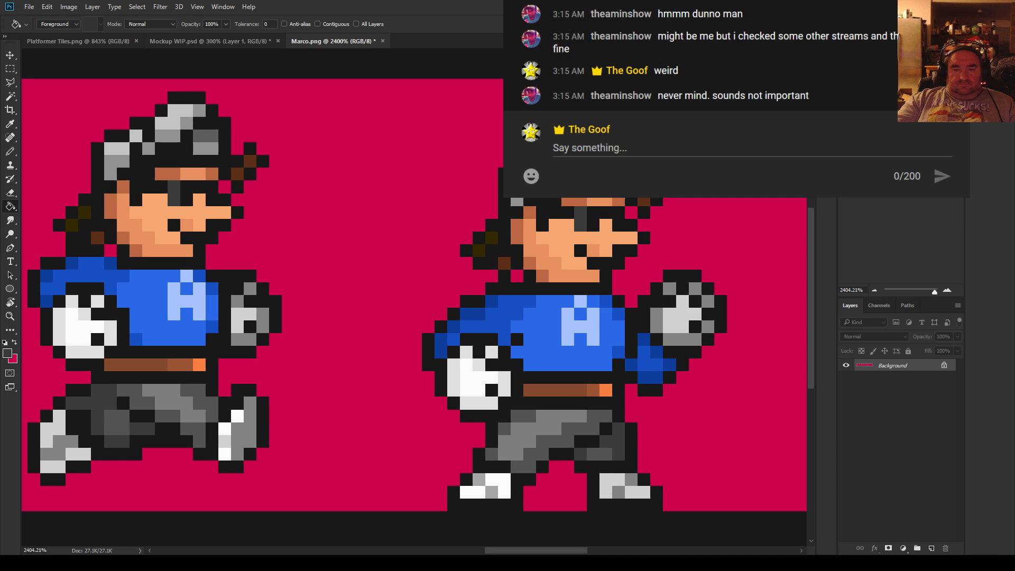
pyautogui.hotkey('ctrl', 'alt', 'z')
pyautogui.hotkey('ctrl', 'alt', 'z')
pyautogui.keyDown('alt'); pyautogui.click(559, 420); pyautogui.keyUp('alt')
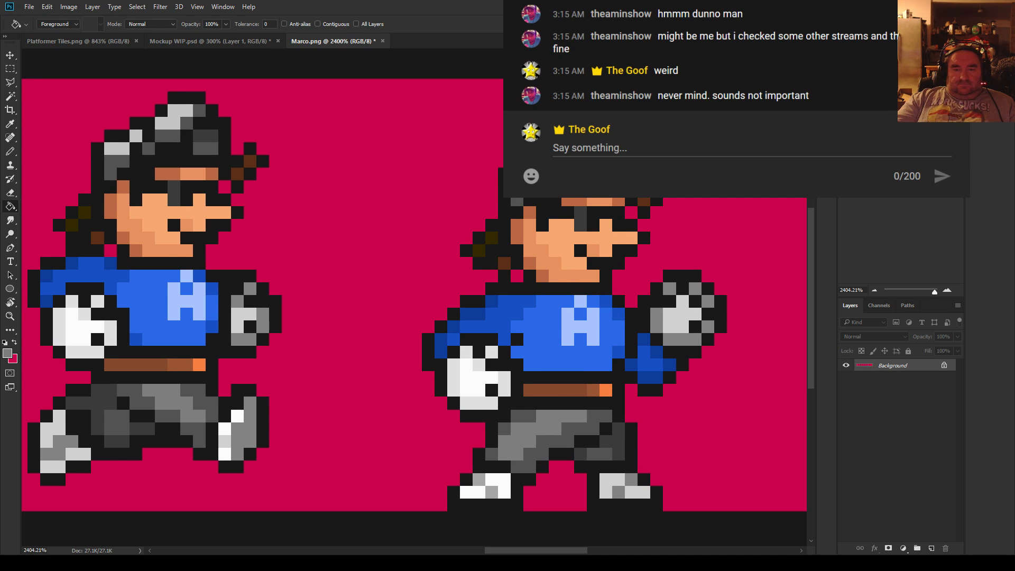
pyautogui.hotkey('ctrl', 'alt', 'z')
pyautogui.scroll(-6, 307, 317)
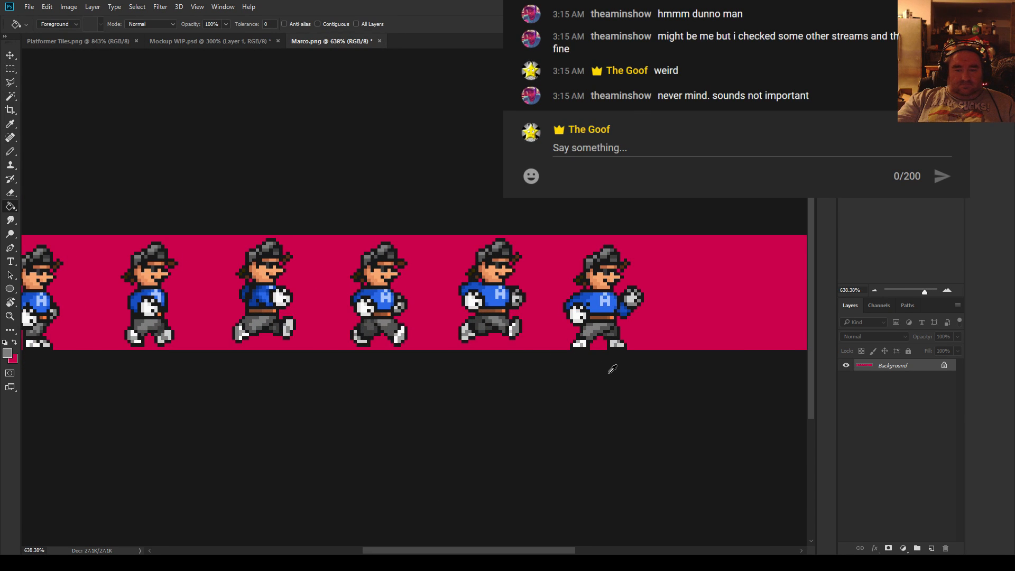
pyautogui.scroll(1, 581, 386)
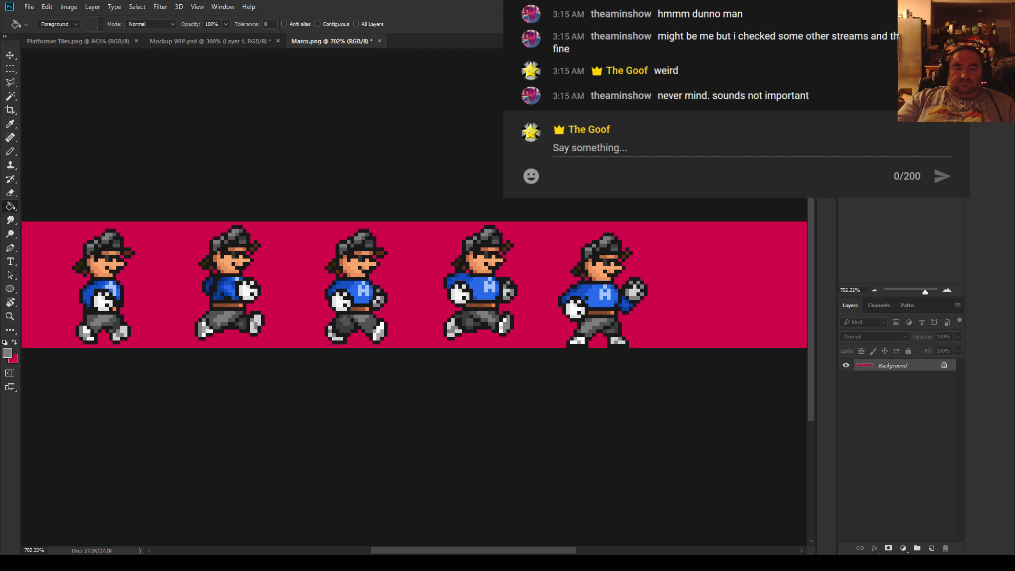
# Ask in the stream chat: "Does that look any better with a hat matching his pants more? I felt like the yellow was kinda loud."
pyautogui.click(848, 131)
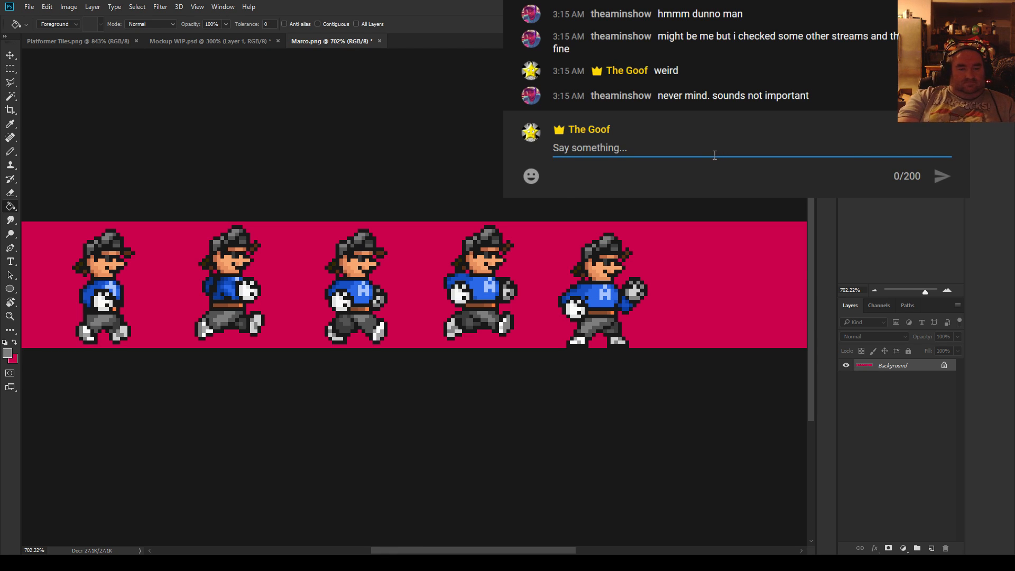
pyautogui.write('Does t')
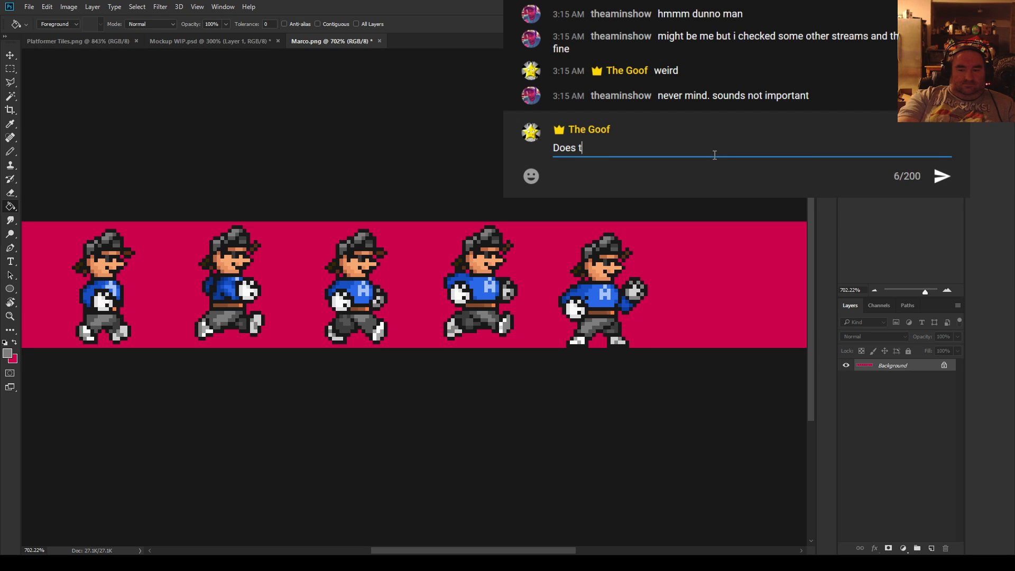
pyautogui.write('hat look any')
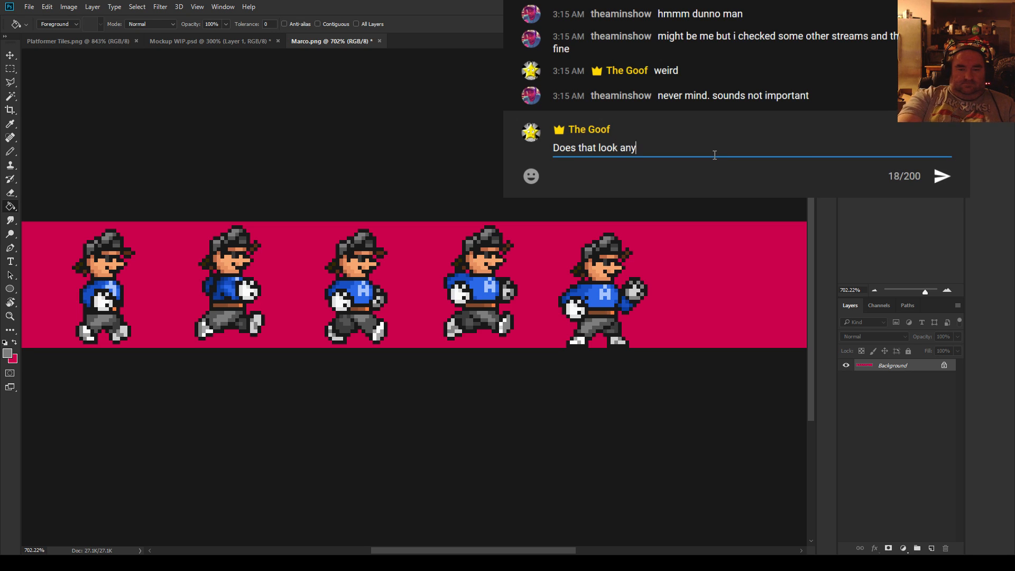
pyautogui.write(' better wi')
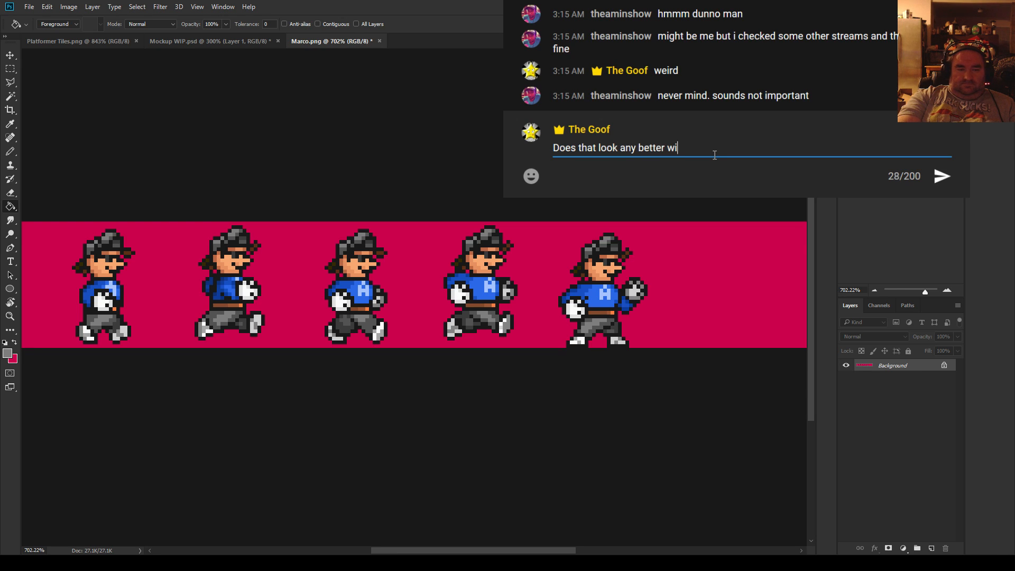
pyautogui.write('th ')
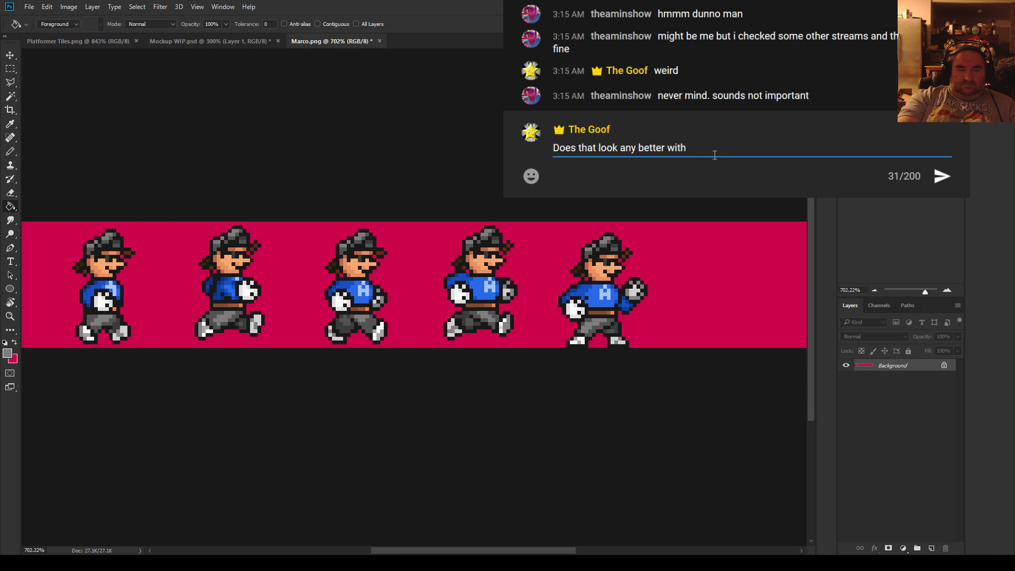
pyautogui.write('a hat matching his pants ')
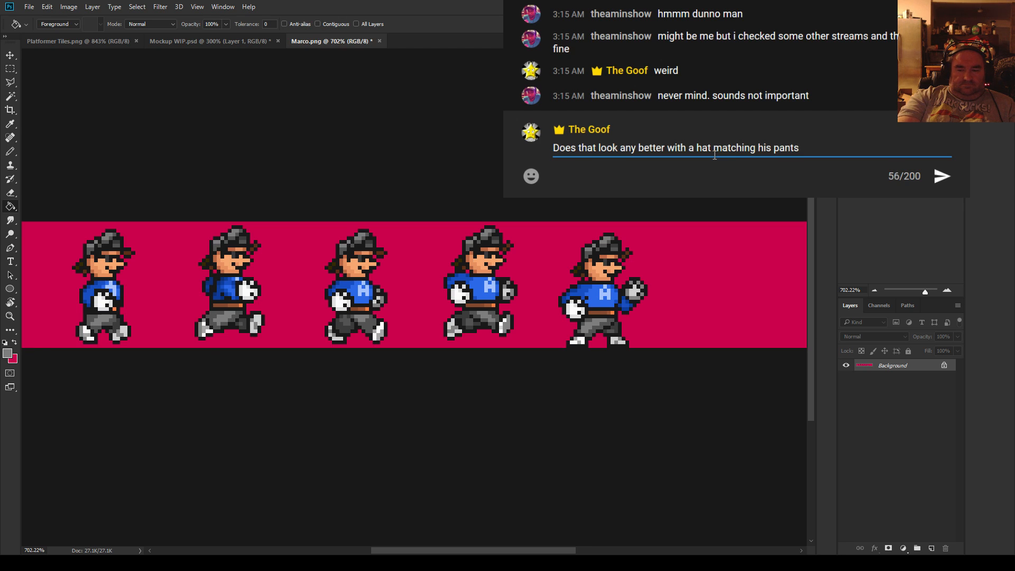
pyautogui.write('more? Ma')
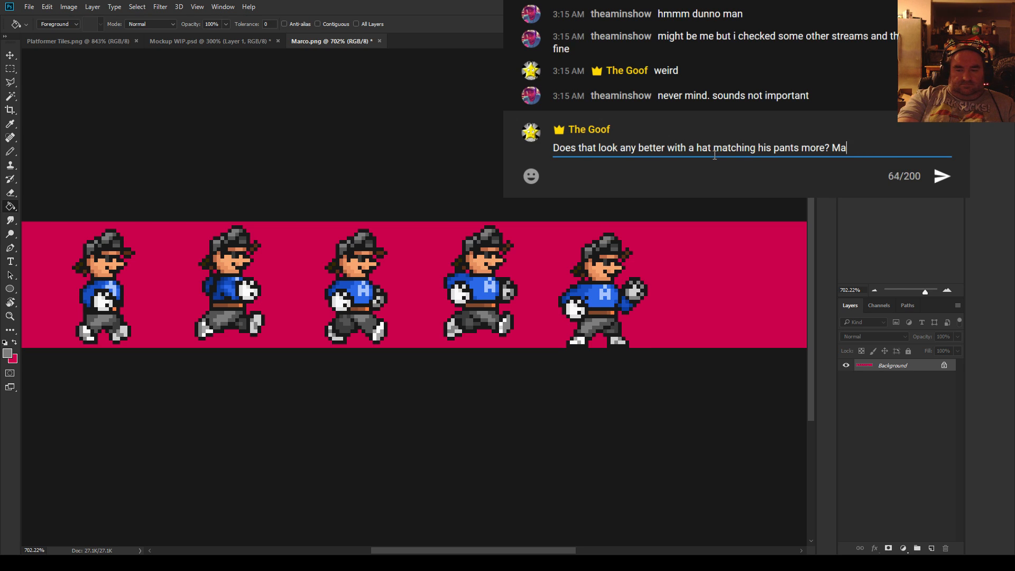
pyautogui.press('BackSpace')
pyautogui.press('BackSpace')
pyautogui.press('BackSpace')
pyautogui.write('I felt like the yel')
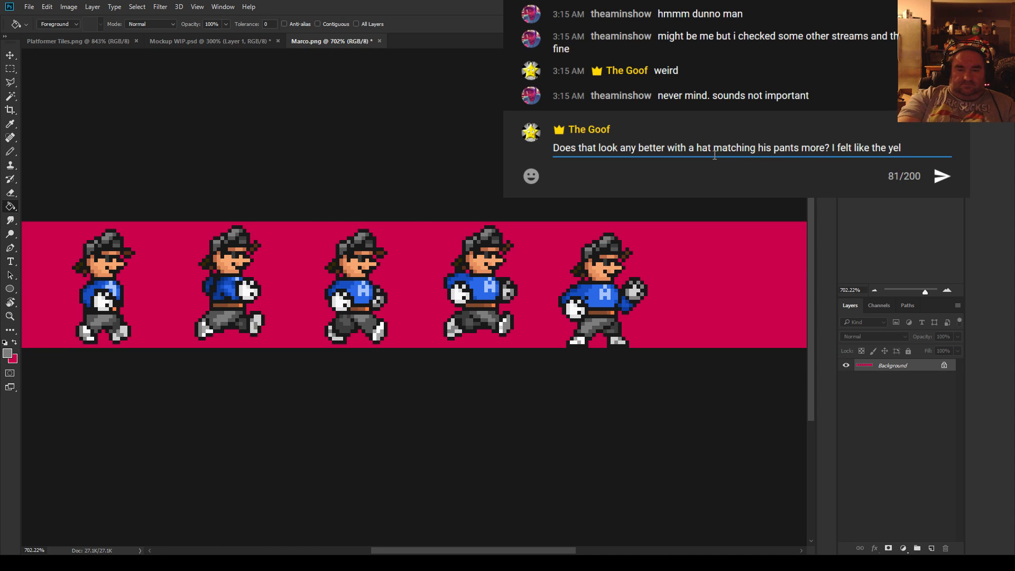
pyautogui.write('low was kinda loud.')
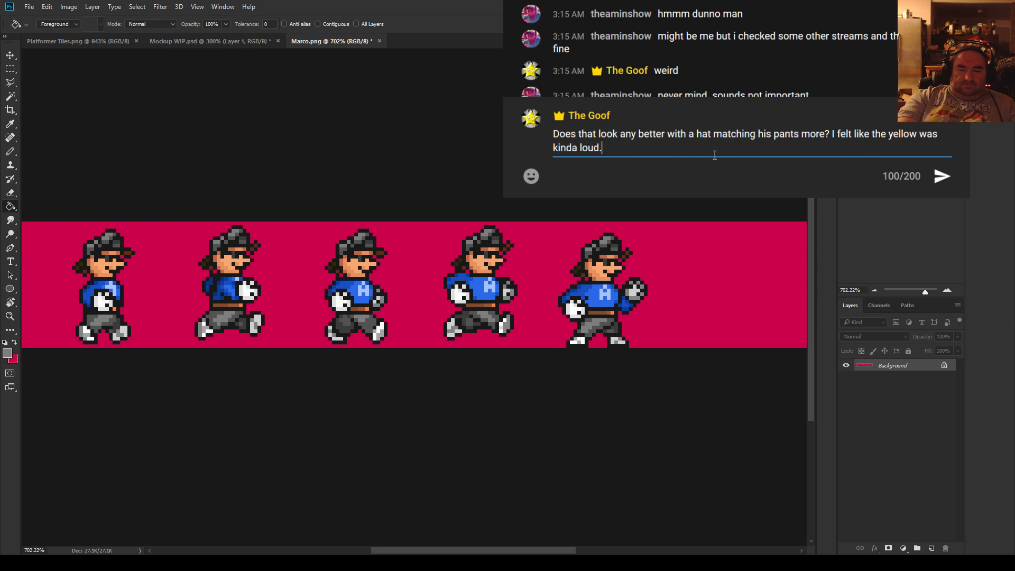
pyautogui.press('Return')
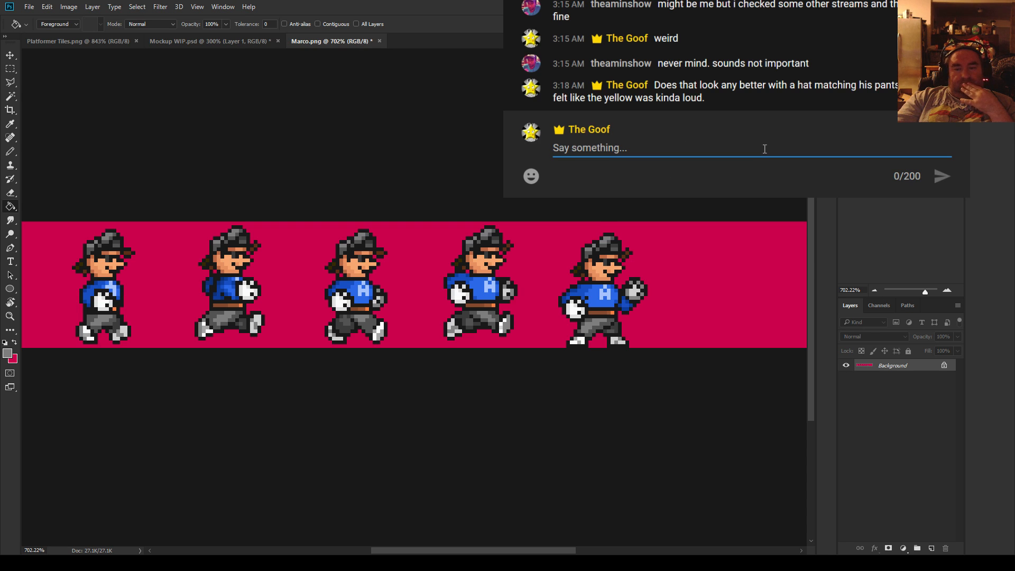
pyautogui.hotkey('alt', 'Tab')
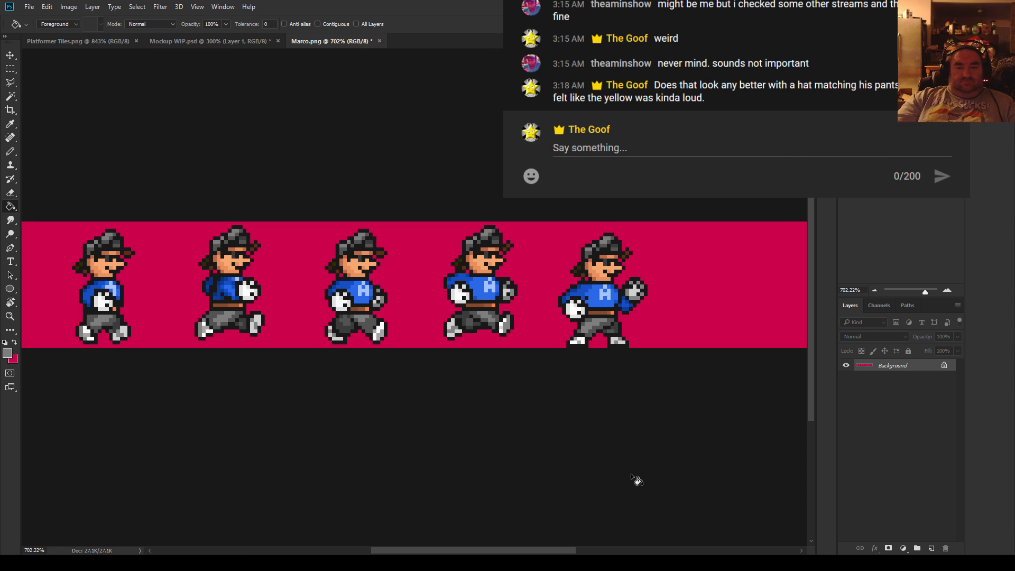
# Sample the dark brown beside the cap's brim and try it with the Pencil on the last frame's front cap patch
pyautogui.scroll(-3, 370, 415)
pyautogui.scroll(5, 629, 284)
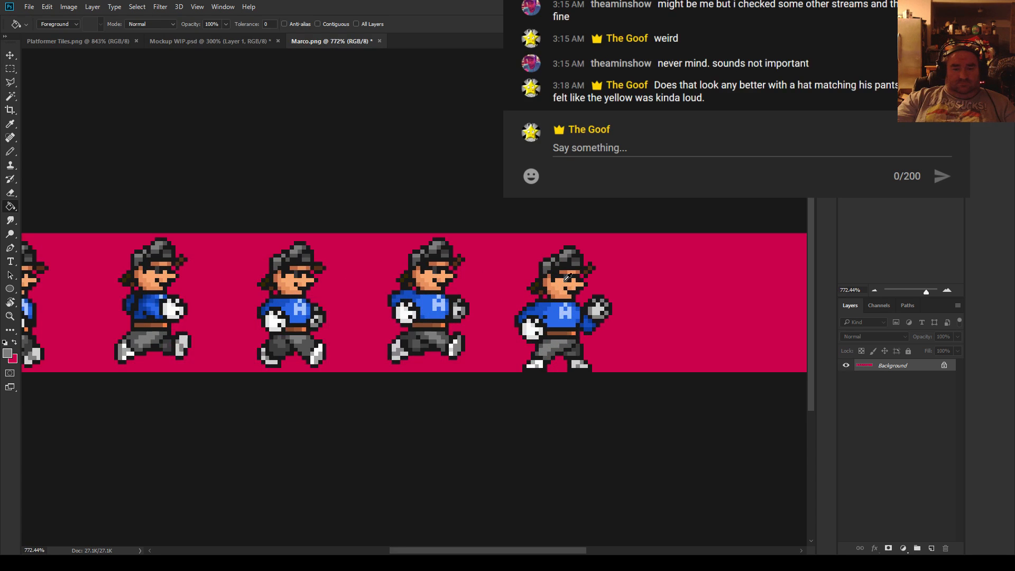
pyautogui.scroll(2, 630, 284)
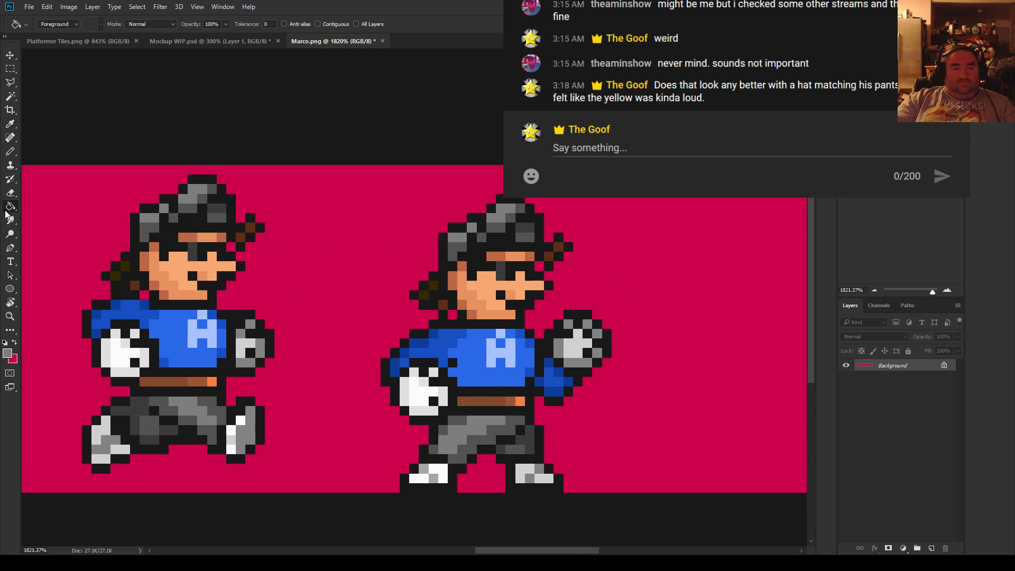
pyautogui.click(6, 152)
pyautogui.scroll(1, 560, 221)
pyautogui.keyDown('alt'); pyautogui.click(549, 257); pyautogui.keyUp('alt')
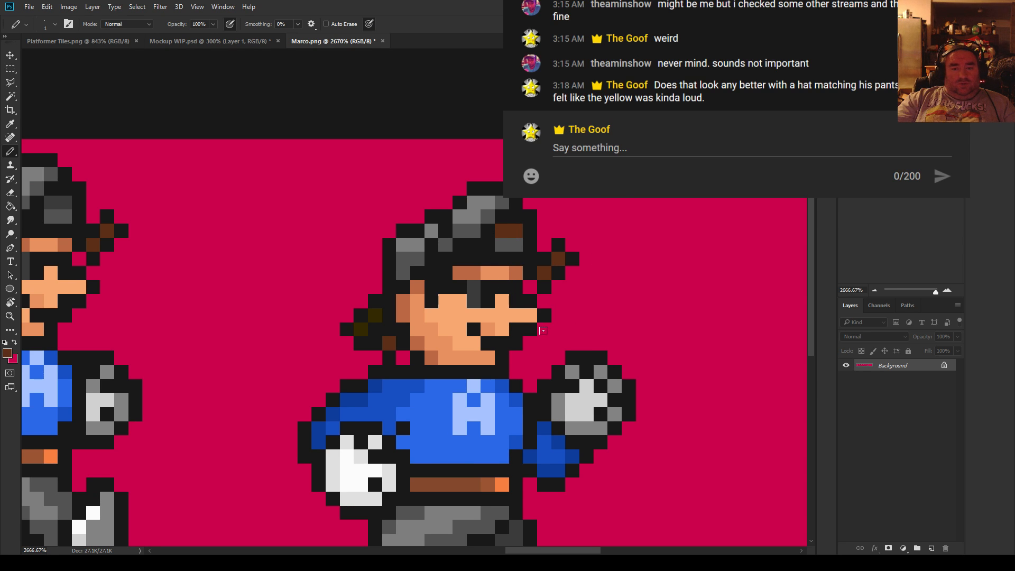
pyautogui.scroll(-3, 476, 325)
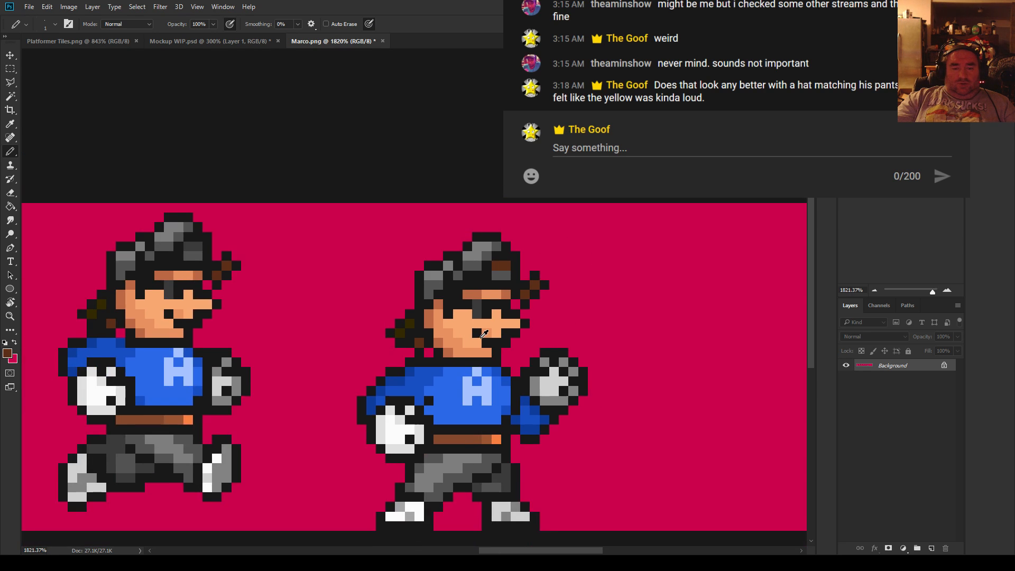
# Try the belt's brown on the lower pixels of the last frame's front cap patch
pyautogui.scroll(4, 484, 335)
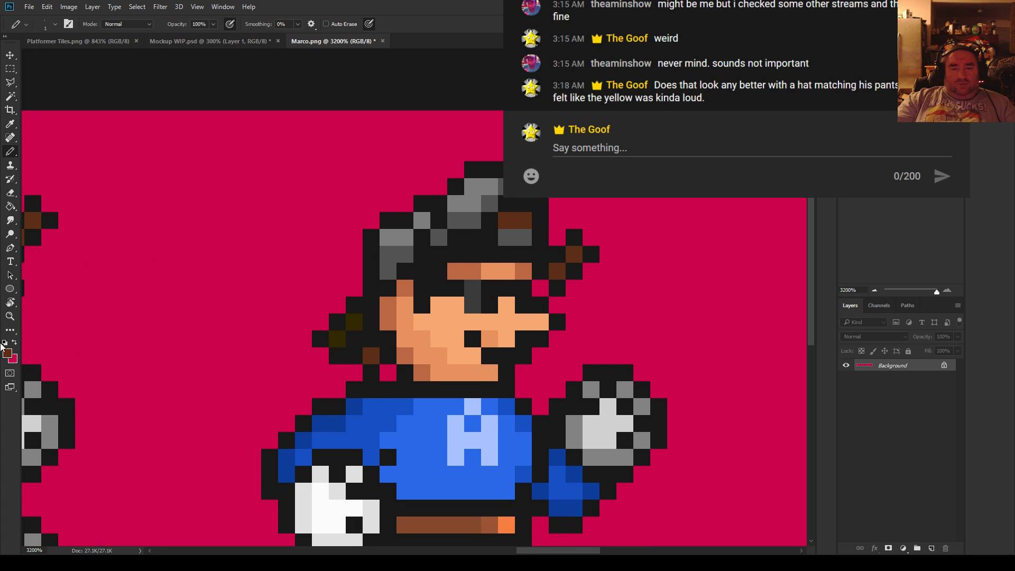
pyautogui.press('i')
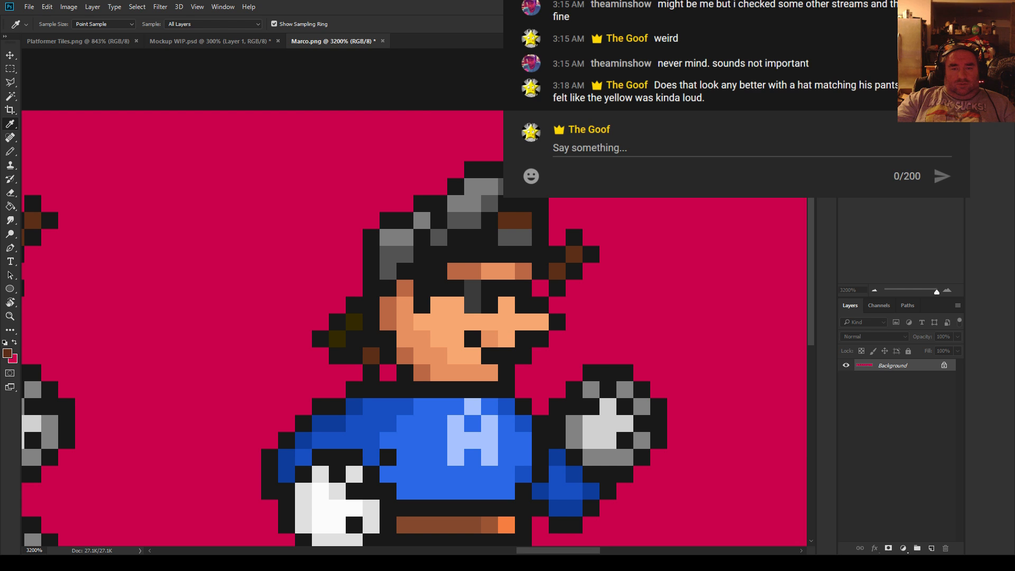
pyautogui.press('b')
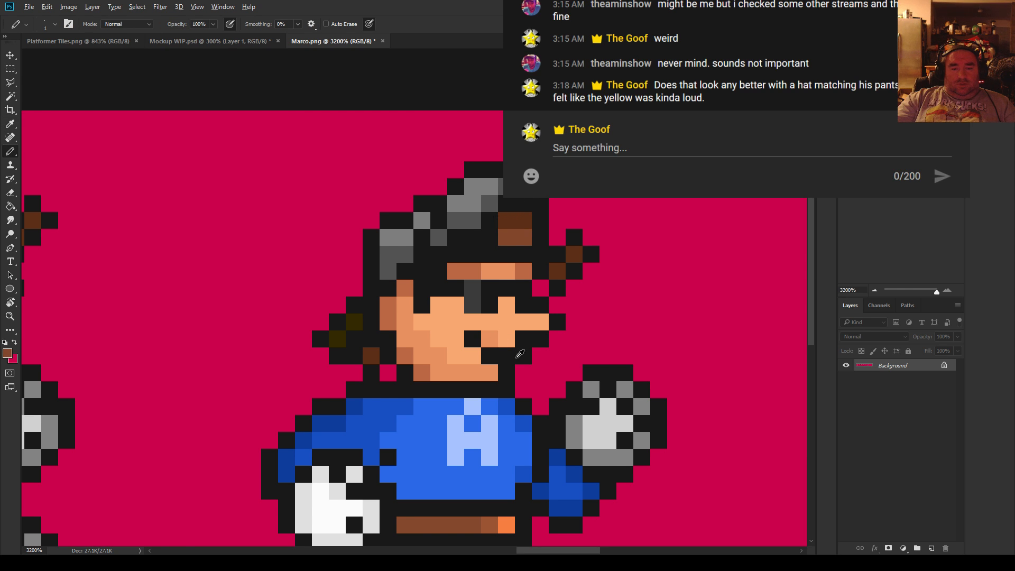
pyautogui.hotkey('ctrl', '0')
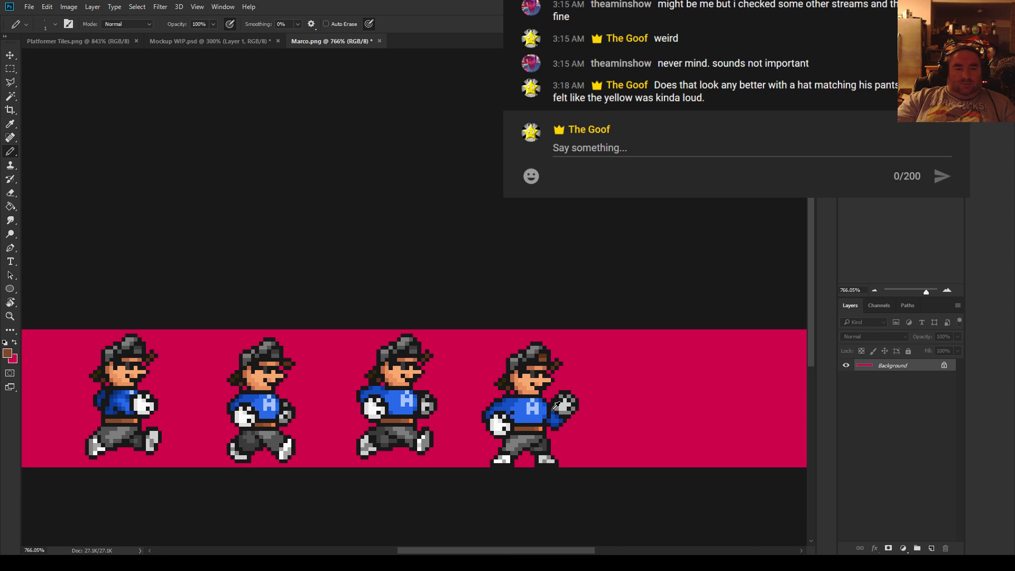
pyautogui.scroll(2, 557, 406)
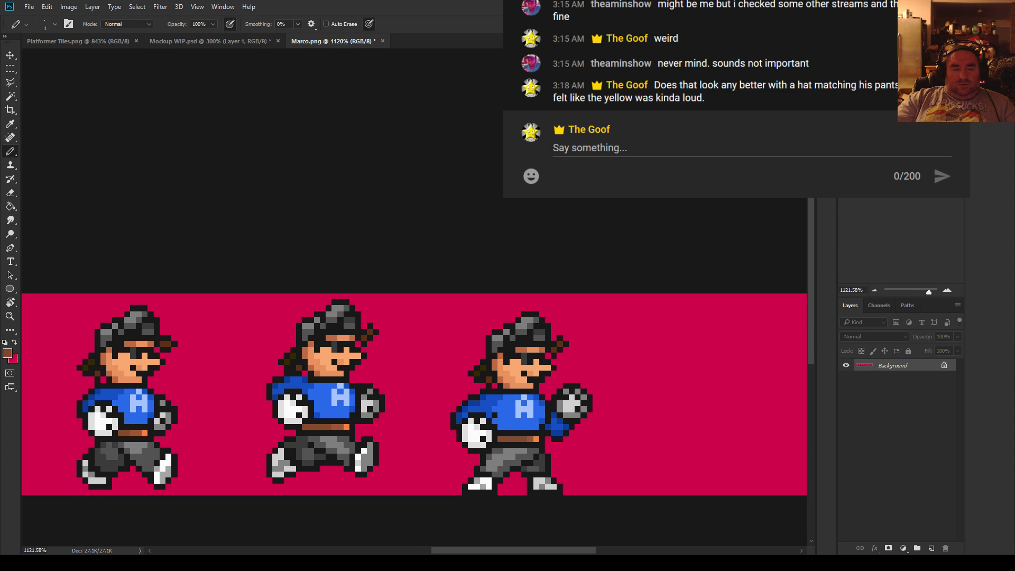
# Compare the grey caps with the trousers and the rest of the outfit across the Marco frames
pyautogui.click(688, 148)
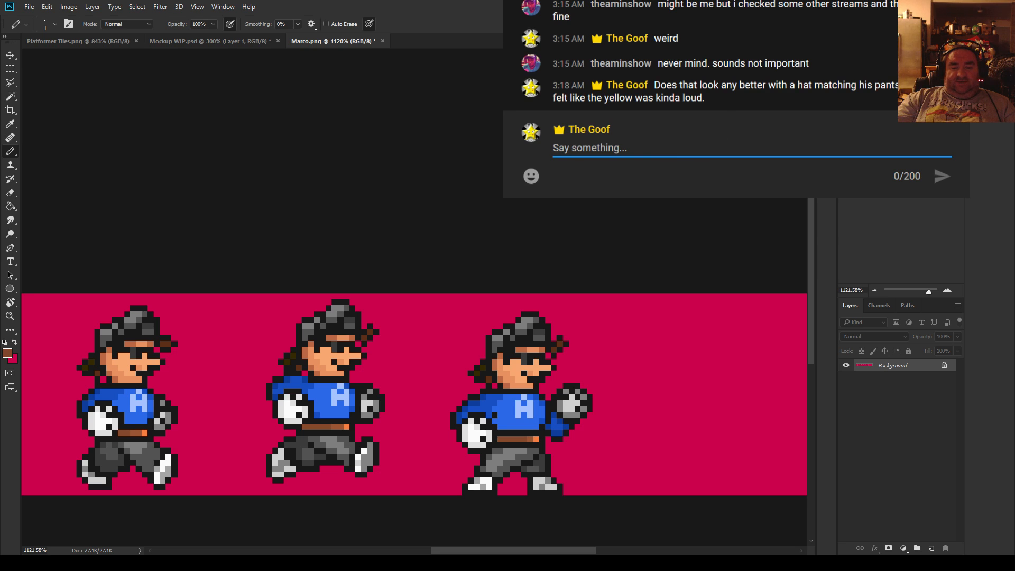
pyautogui.hotkey('alt', 'Tab')
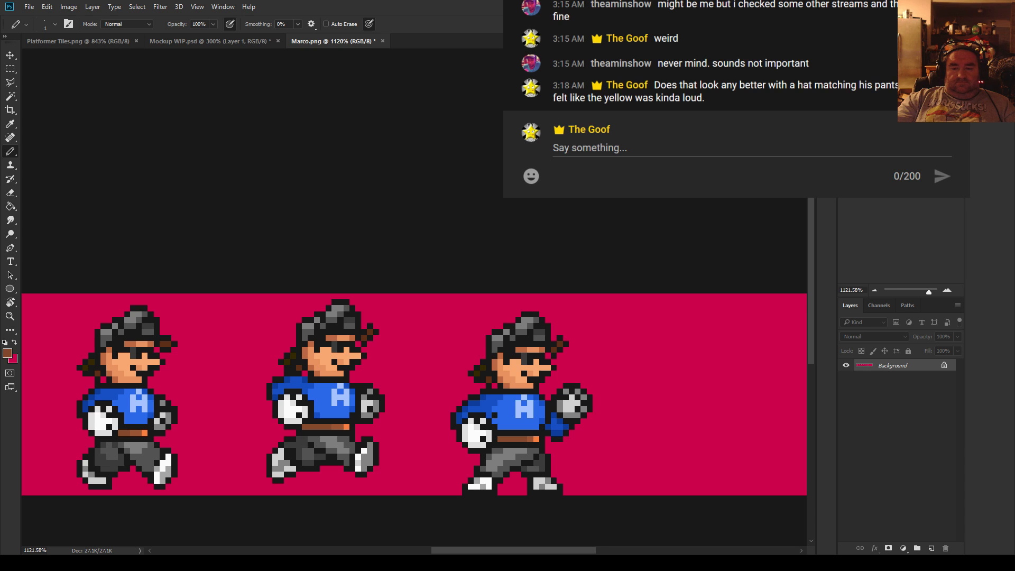
pyautogui.scroll(-3, 550, 390)
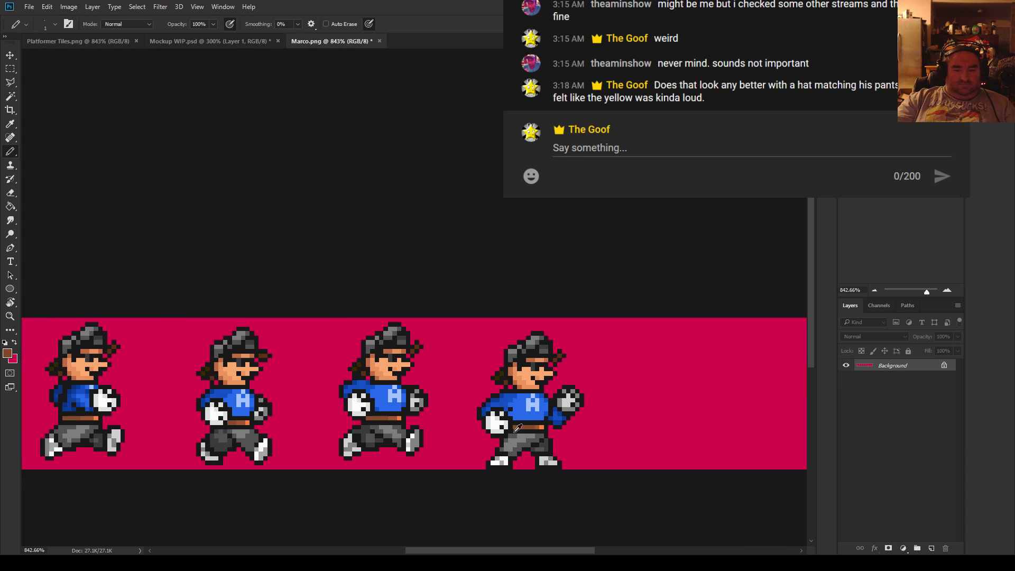
pyautogui.scroll(7, 505, 448)
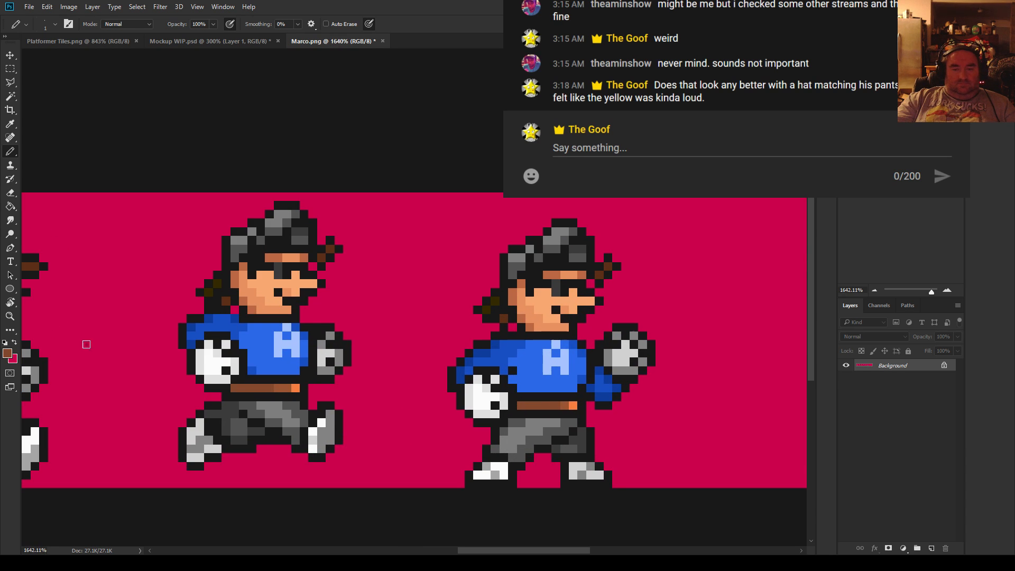
pyautogui.click(10, 207)
pyautogui.scroll(-8, 503, 377)
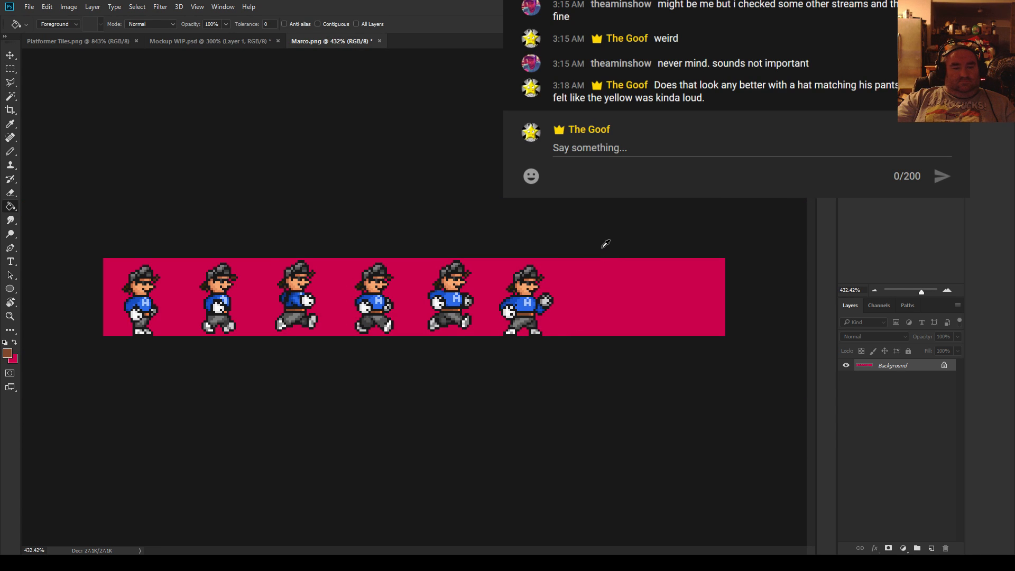
pyautogui.scroll(7, 625, 261)
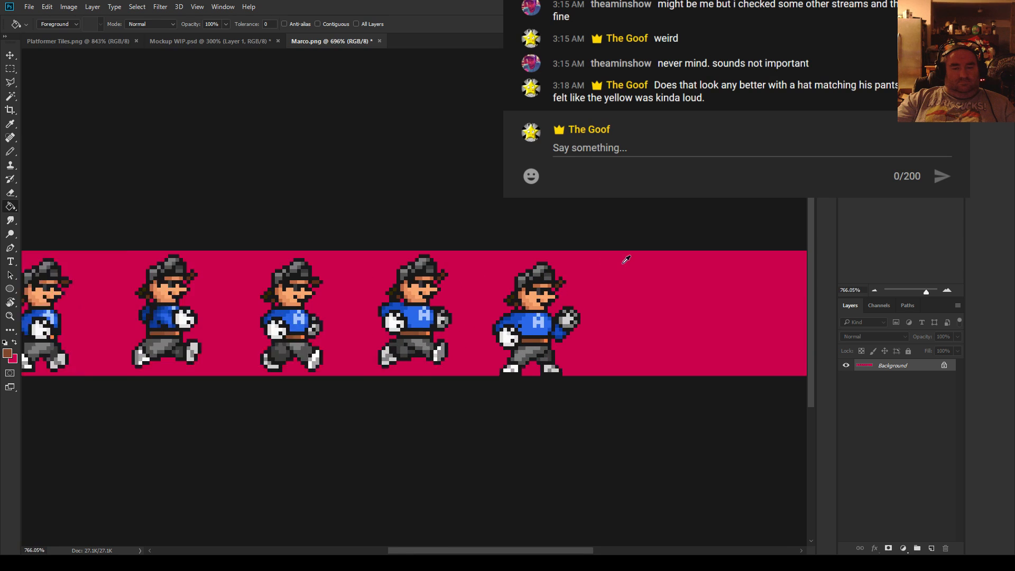
pyautogui.scroll(1, 497, 350)
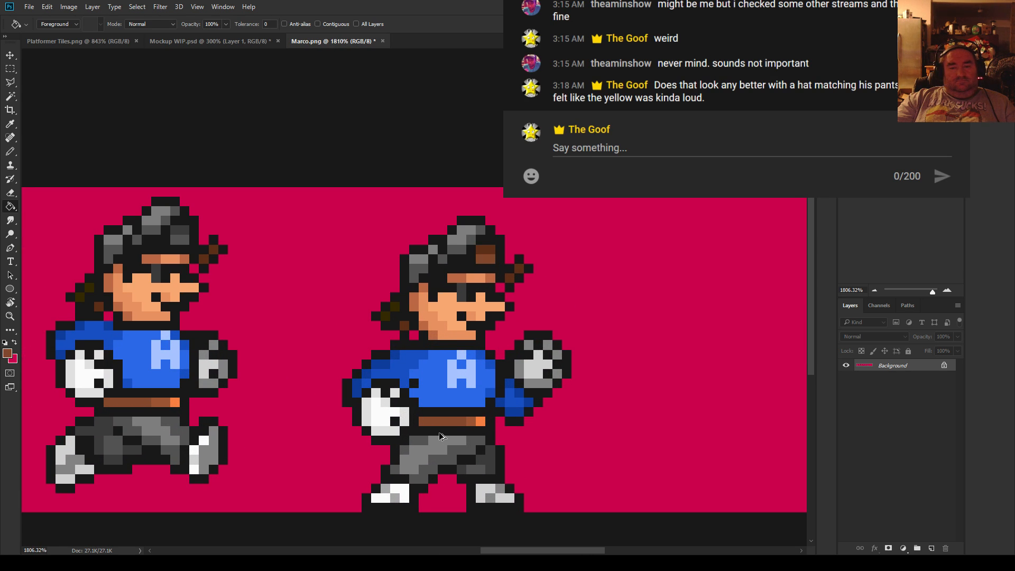
# Undo the brown test pixels and the grey recolouring to restore the yellow caps on the Marco frames
pyautogui.hotkey('ctrl', 'alt', 'z')
pyautogui.hotkey('ctrl', 'alt', 'z')
pyautogui.hotkey('ctrl', 'alt', 'z')
pyautogui.hotkey('ctrl', 'alt', 'z')
pyautogui.hotkey('ctrl', 'alt', 'z')
pyautogui.hotkey('ctrl', 'alt', 'z')
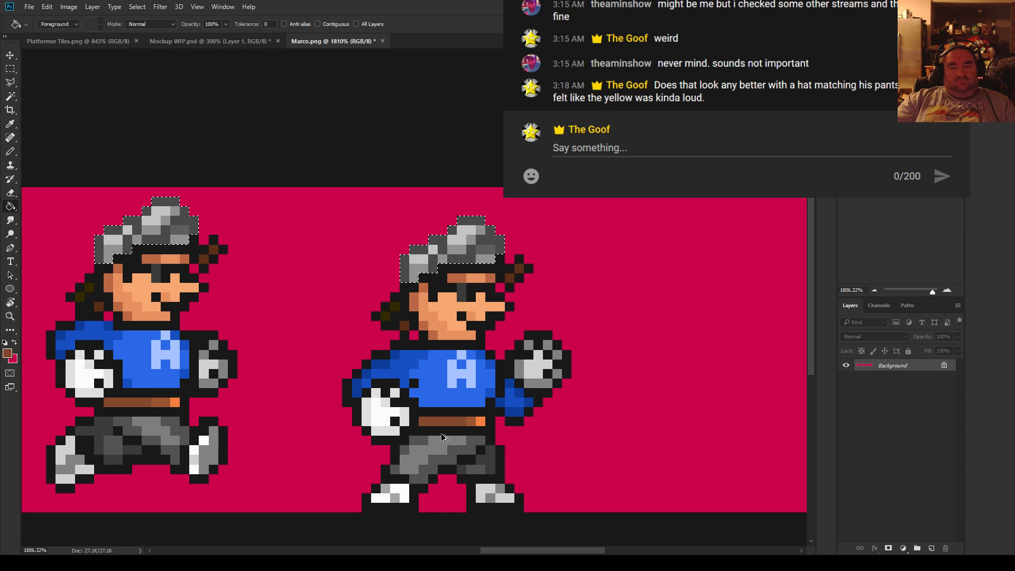
pyautogui.hotkey('ctrl', 'alt', 'z')
pyautogui.hotkey('ctrl', 'alt', 'z')
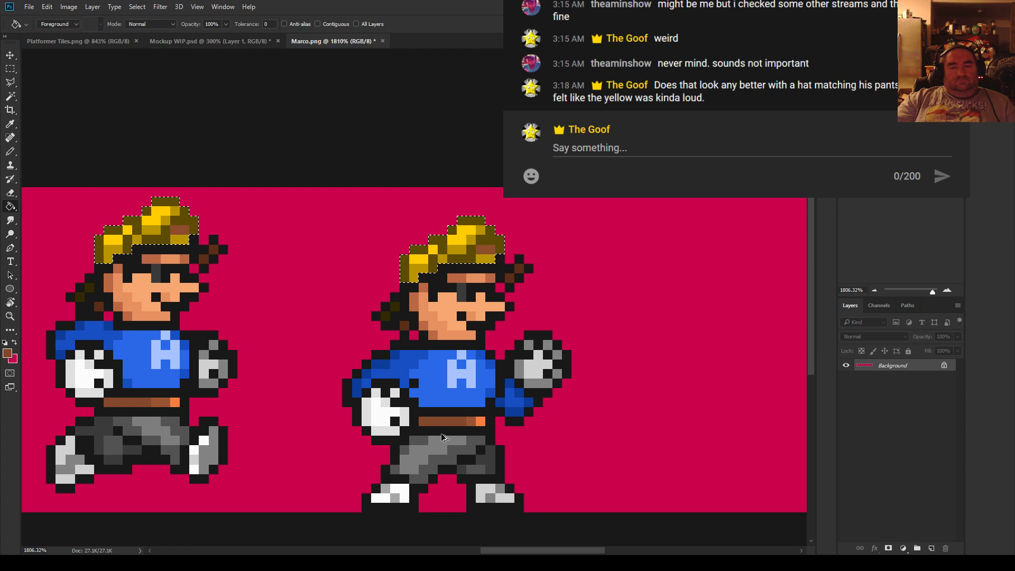
pyautogui.hotkey('ctrl', 'alt', 'z')
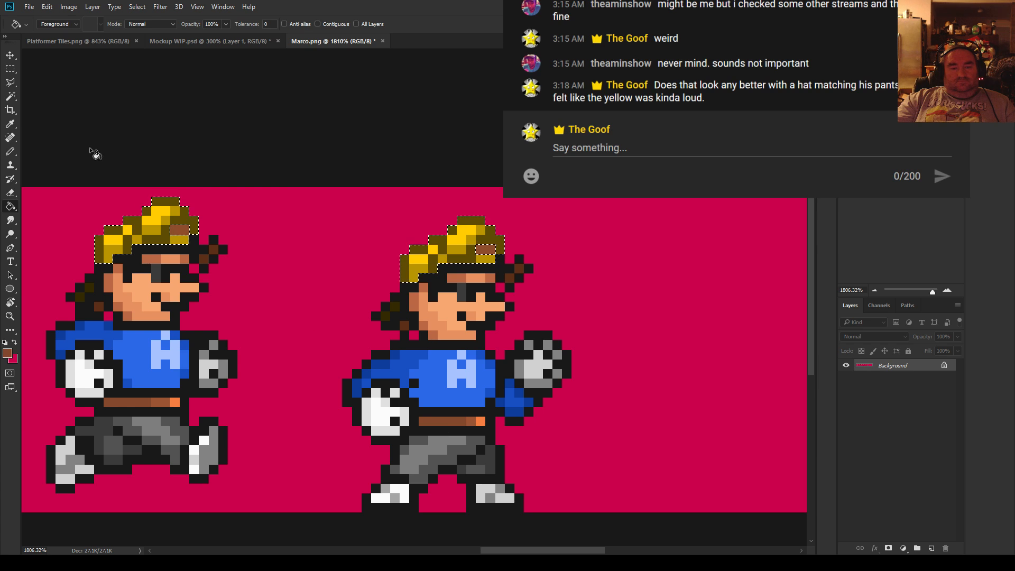
# Clear the selection around the caps on the Marco frames
pyautogui.hotkey('ctrl', 'd')
pyautogui.click(10, 69)
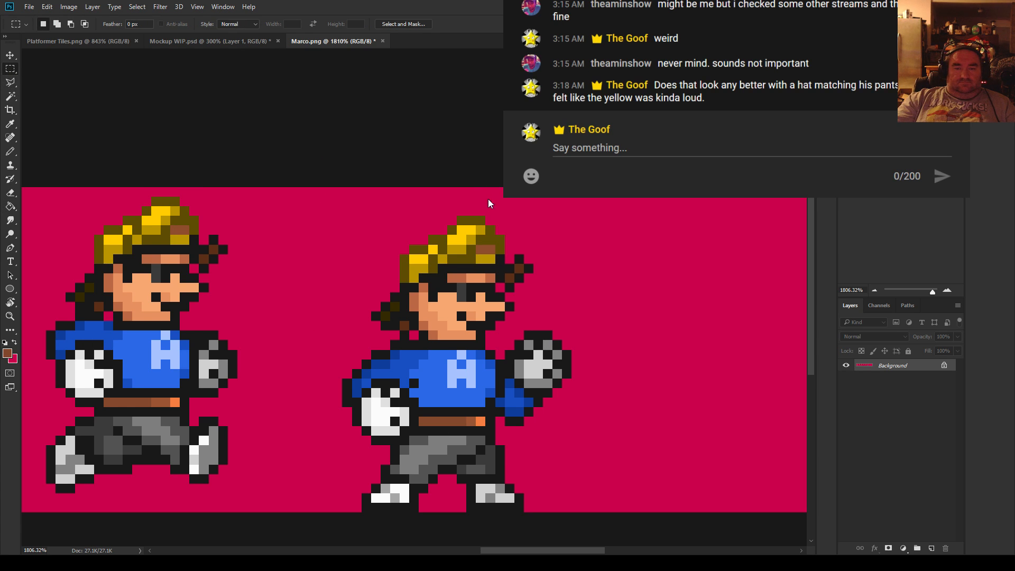
pyautogui.scroll(-2, 441, 316)
pyautogui.scroll(4, 278, 266)
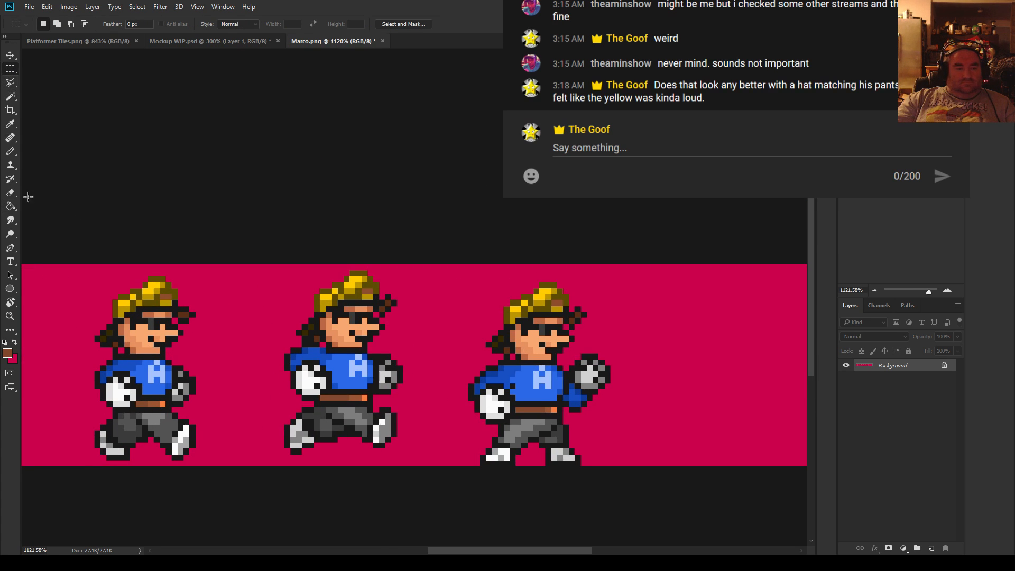
pyautogui.click(10, 206)
pyautogui.scroll(6, 545, 389)
pyautogui.scroll(1, 612, 419)
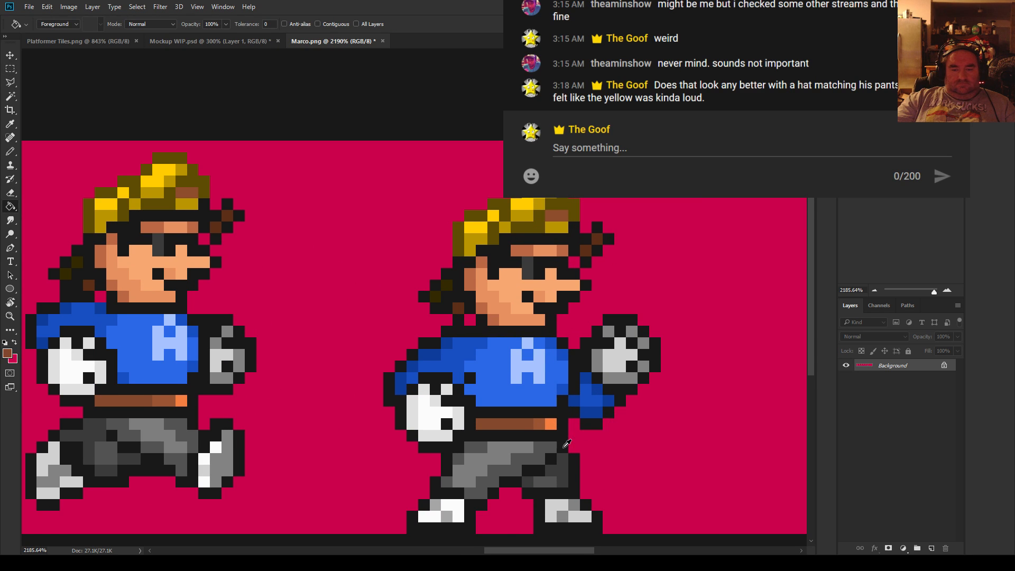
pyautogui.keyDown('alt'); pyautogui.click(565, 470); pyautogui.keyUp('alt')
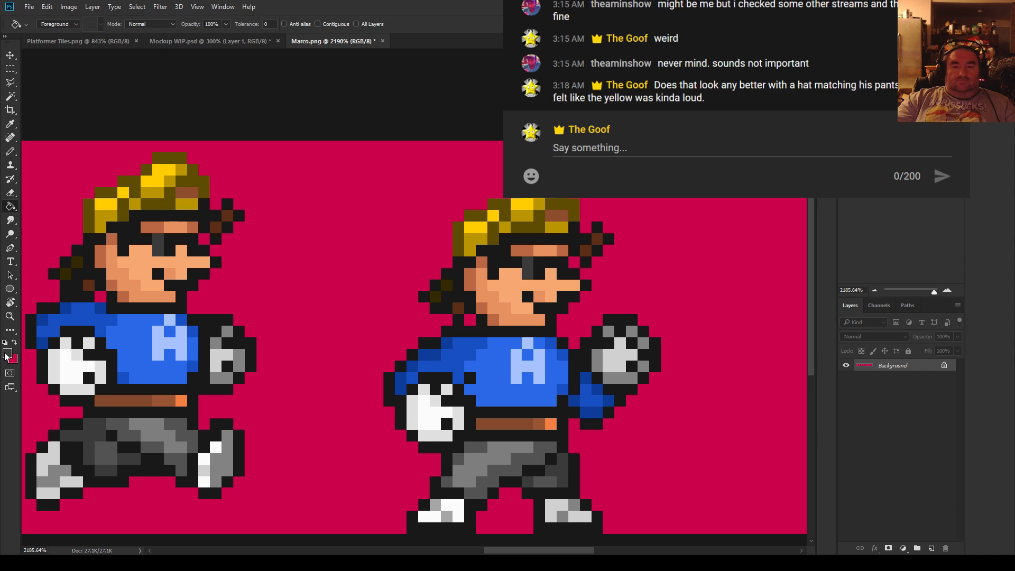
pyautogui.click(11, 96)
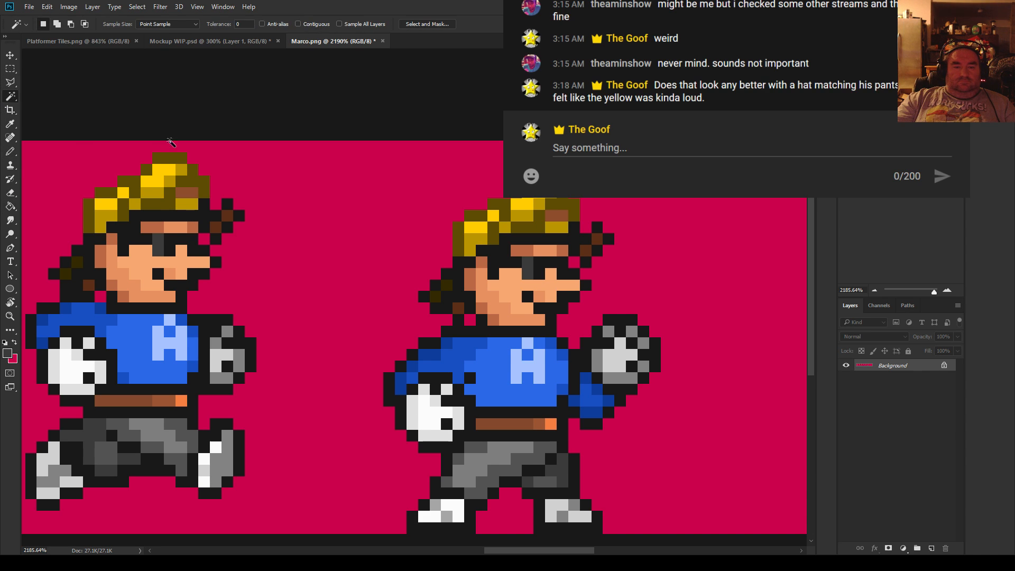
pyautogui.click(525, 199)
pyautogui.click(9, 207)
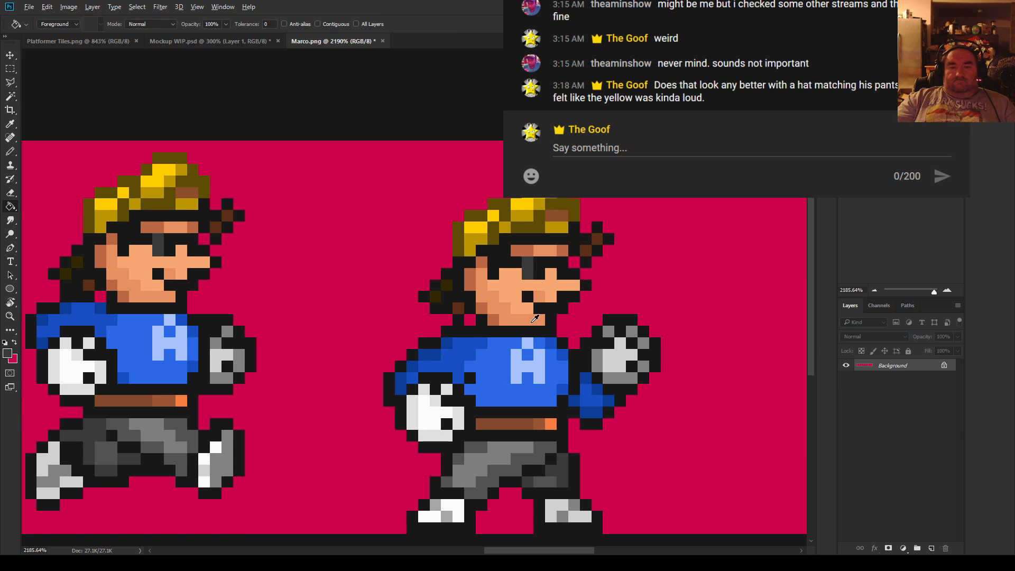
pyautogui.scroll(-1, 508, 402)
pyautogui.scroll(-1, 511, 398)
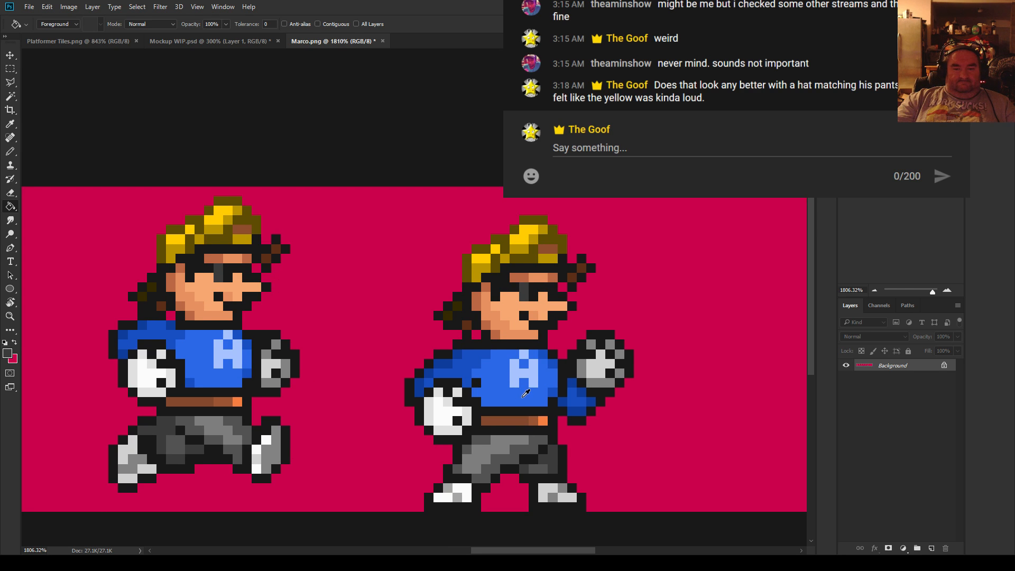
pyautogui.scroll(2, 526, 397)
# Try recolouring the yellow caps with the belt's browns for the shadows and mid-tones and its orange for the highlights
pyautogui.keyDown('alt'); pyautogui.click(516, 421); pyautogui.keyUp('alt')
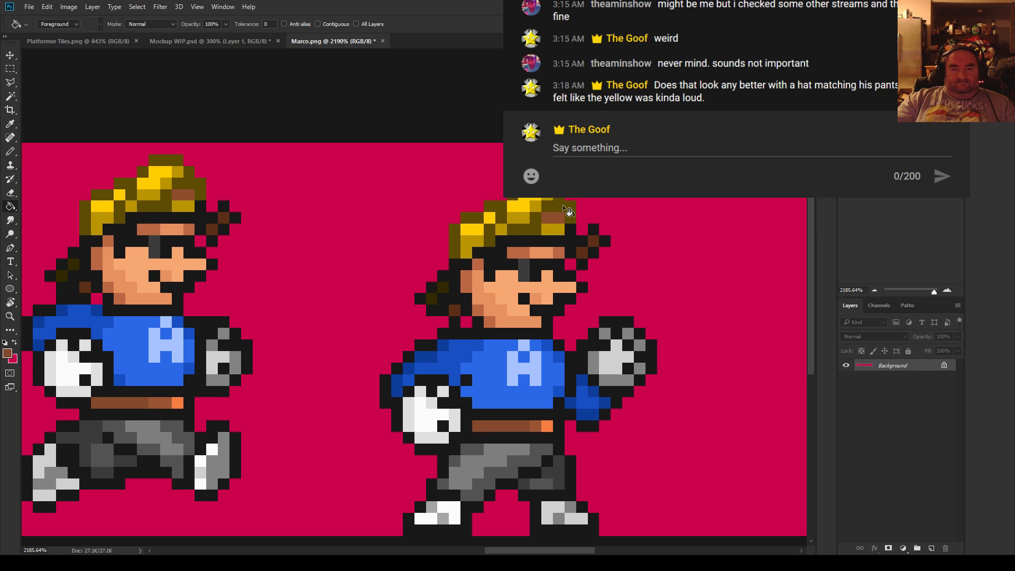
pyautogui.click(565, 211)
pyautogui.hotkey('ctrl', 'z')
pyautogui.click(563, 210)
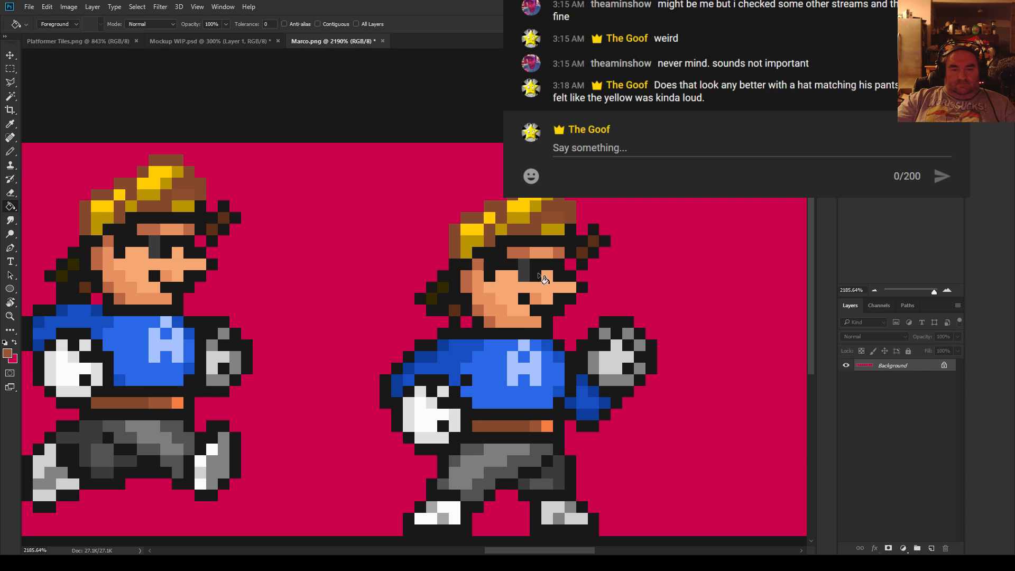
pyautogui.click(525, 221)
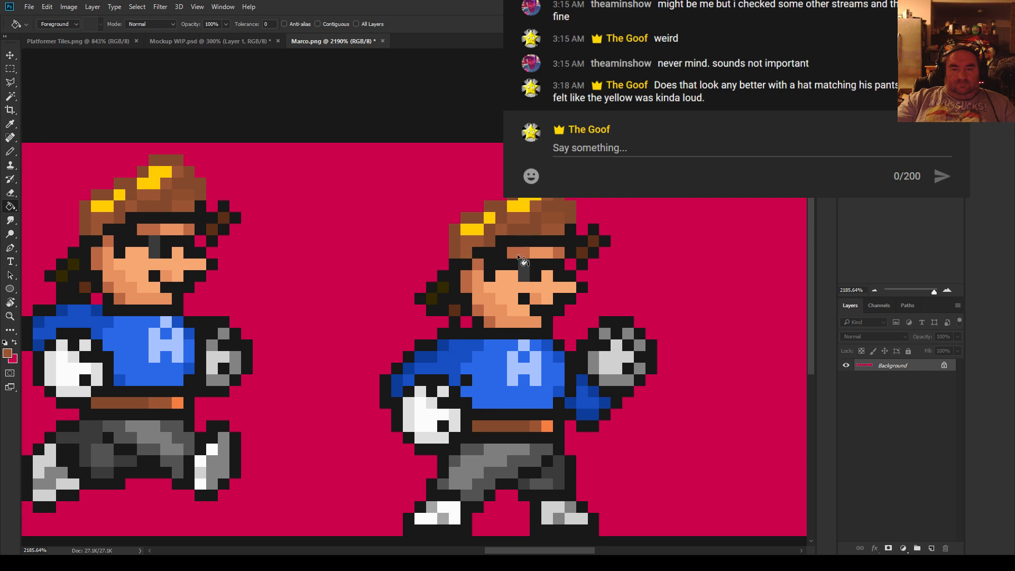
pyautogui.keyDown('alt'); pyautogui.click(548, 423); pyautogui.keyUp('alt')
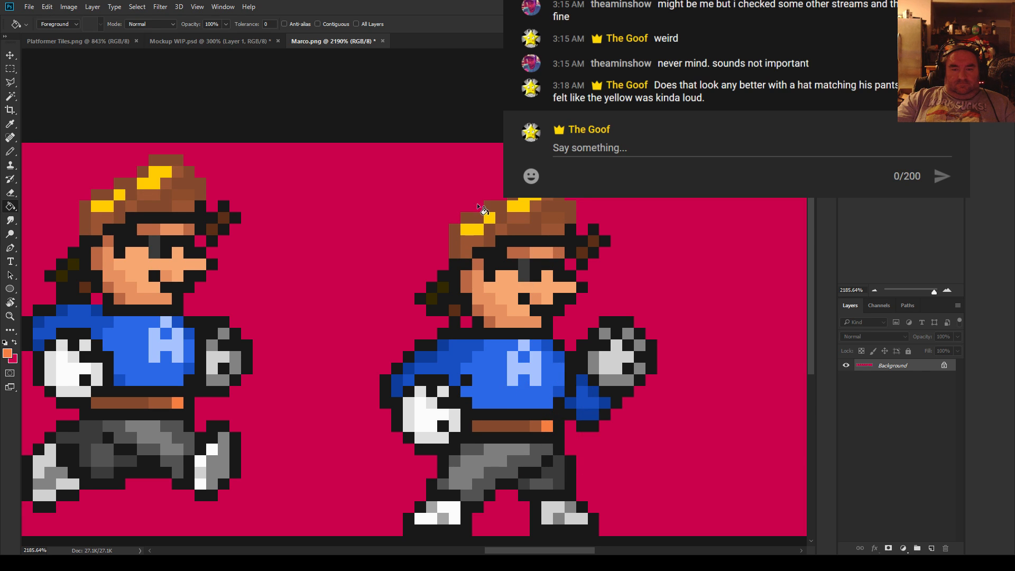
pyautogui.click(476, 232)
pyautogui.scroll(-2, 503, 410)
pyautogui.scroll(-2, 504, 409)
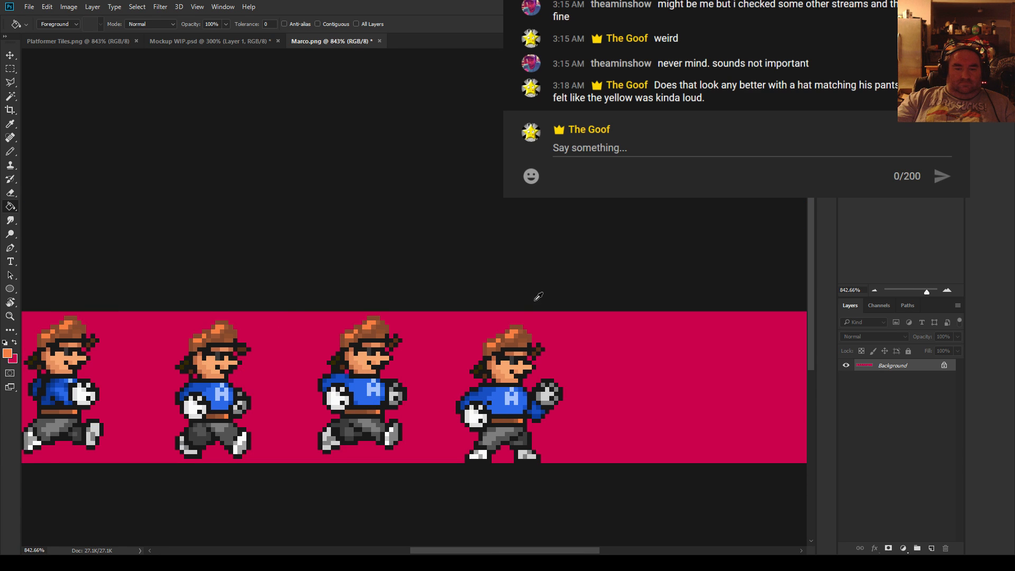
# Undo the brown and orange recolouring of the caps
pyautogui.scroll(3, 505, 419)
pyautogui.hotkey('ctrl', 'z')
pyautogui.hotkey('ctrl', 'z')
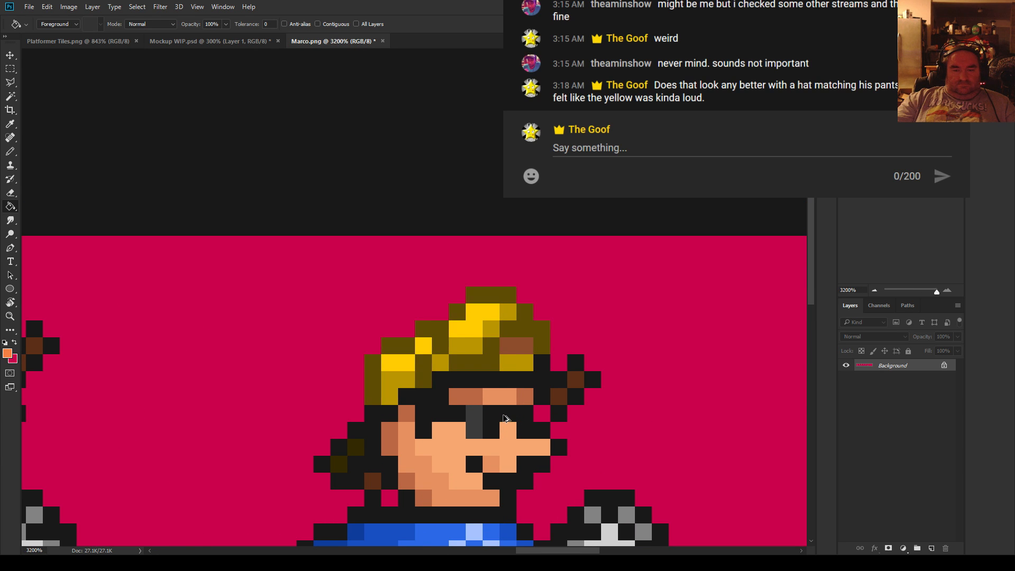
pyautogui.scroll(-2, 505, 419)
pyautogui.scroll(-2, 518, 455)
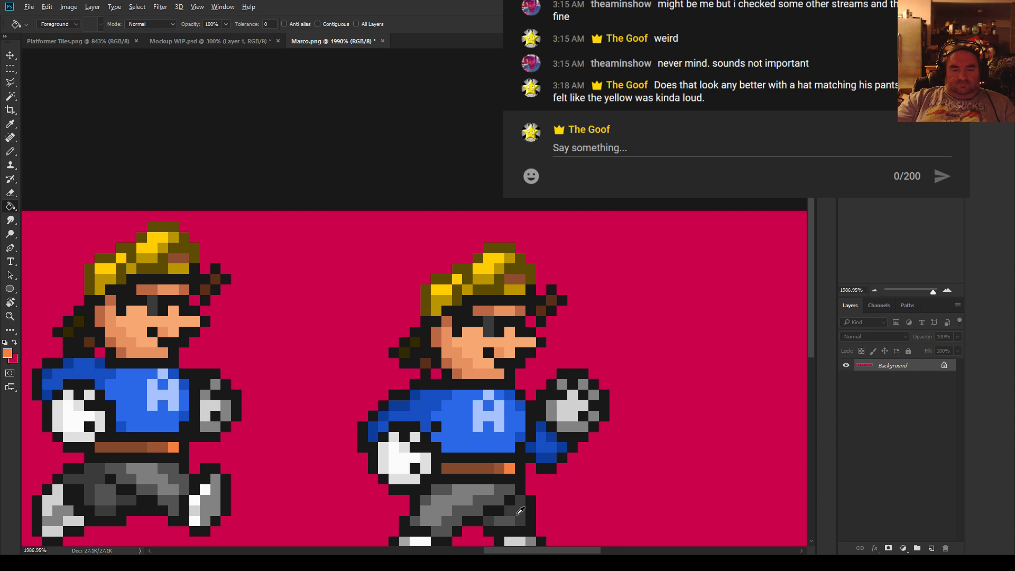
# Sample the trousers' black outline and fill the caps' darkest yellow areas with a near-black shade based on it
pyautogui.keyDown('alt'); pyautogui.click(530, 503); pyautogui.keyUp('alt')
pyautogui.press('i')
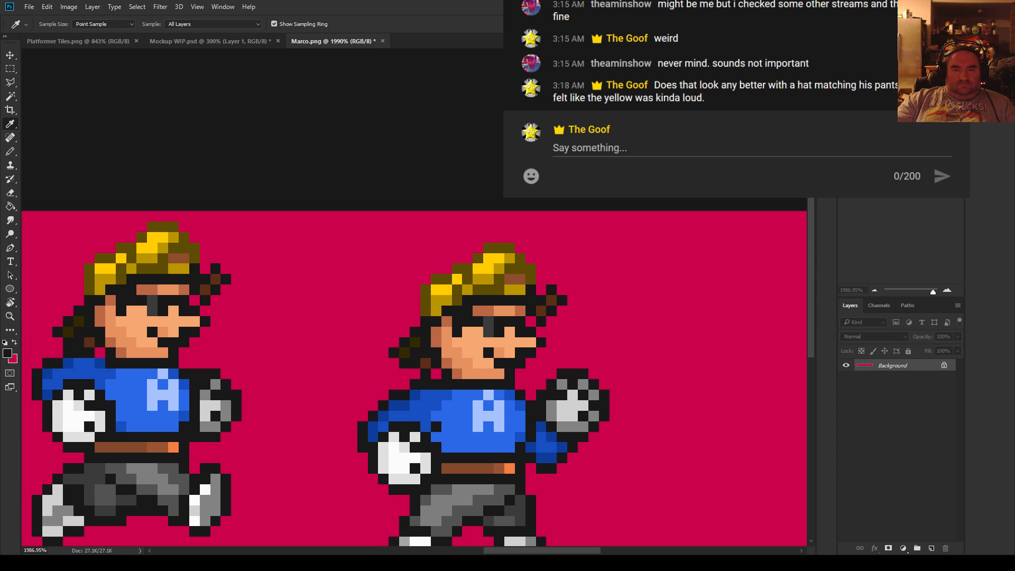
pyautogui.press('g')
pyautogui.click(531, 267)
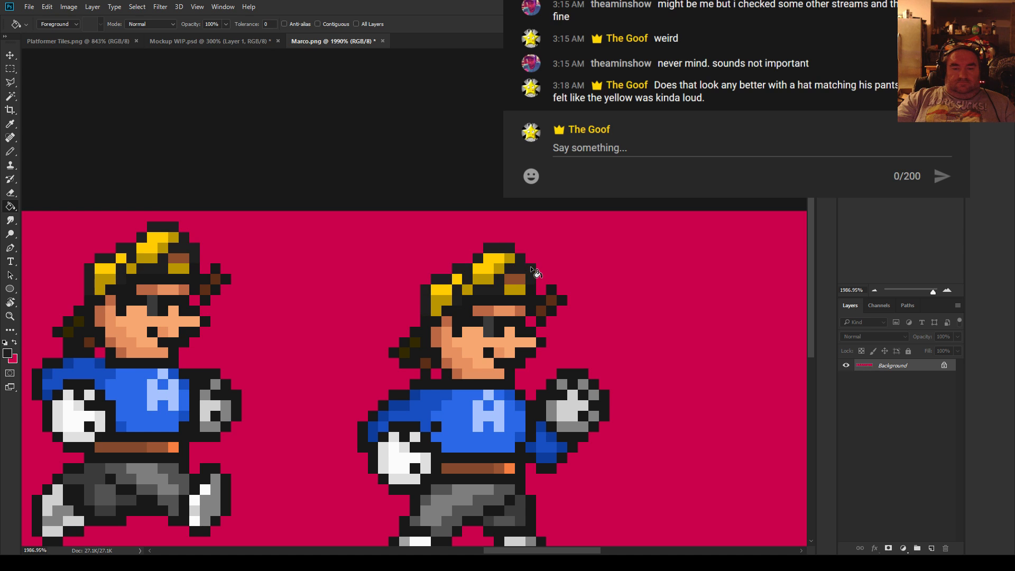
pyautogui.scroll(2, 526, 318)
pyautogui.scroll(1, 524, 324)
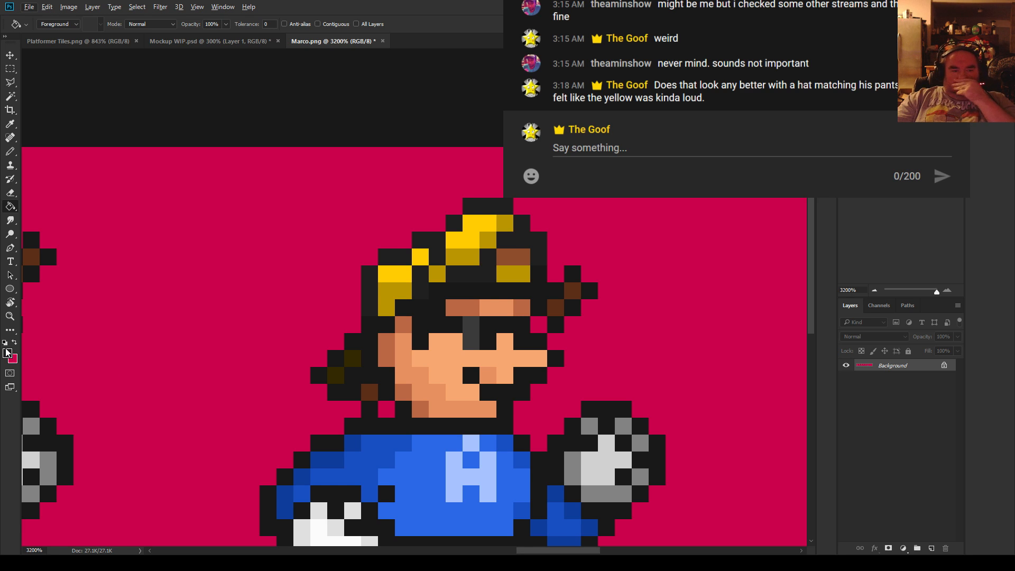
# Fill the caps' mid-tones with a dark blue-grey and the bright yellow highlights with a slightly lighter slate blue
pyautogui.press('i')
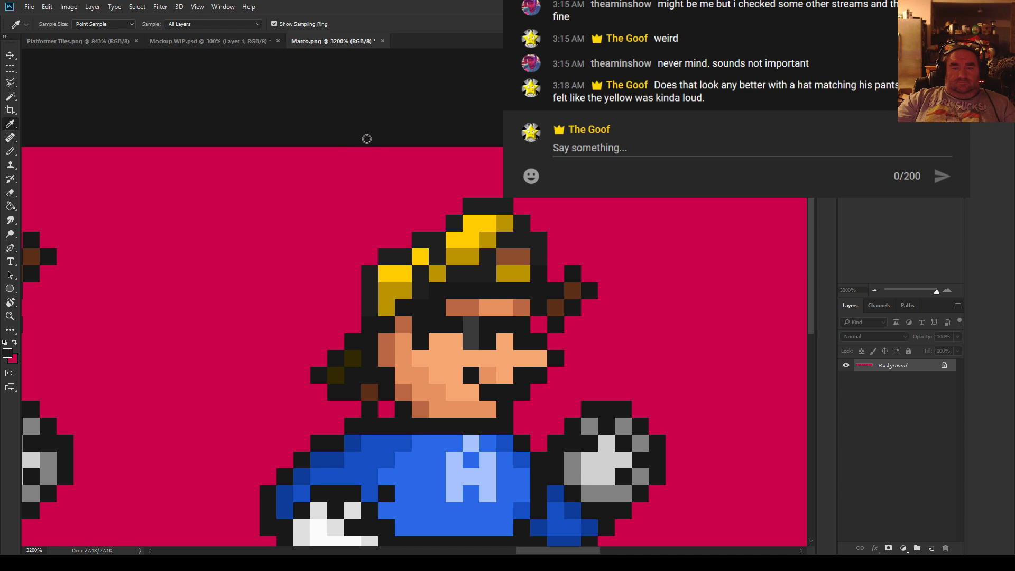
pyautogui.press('g')
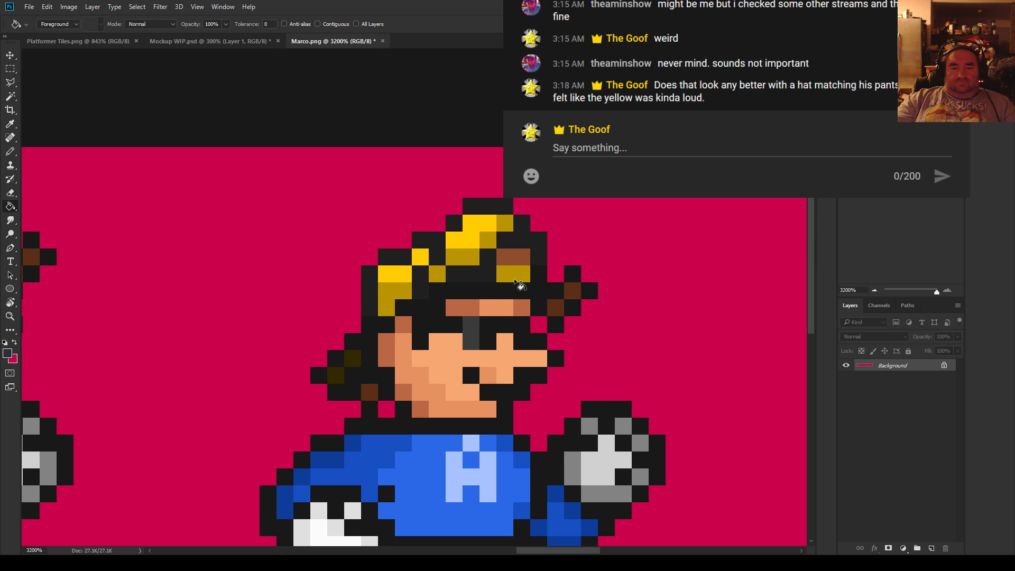
pyautogui.click(520, 280)
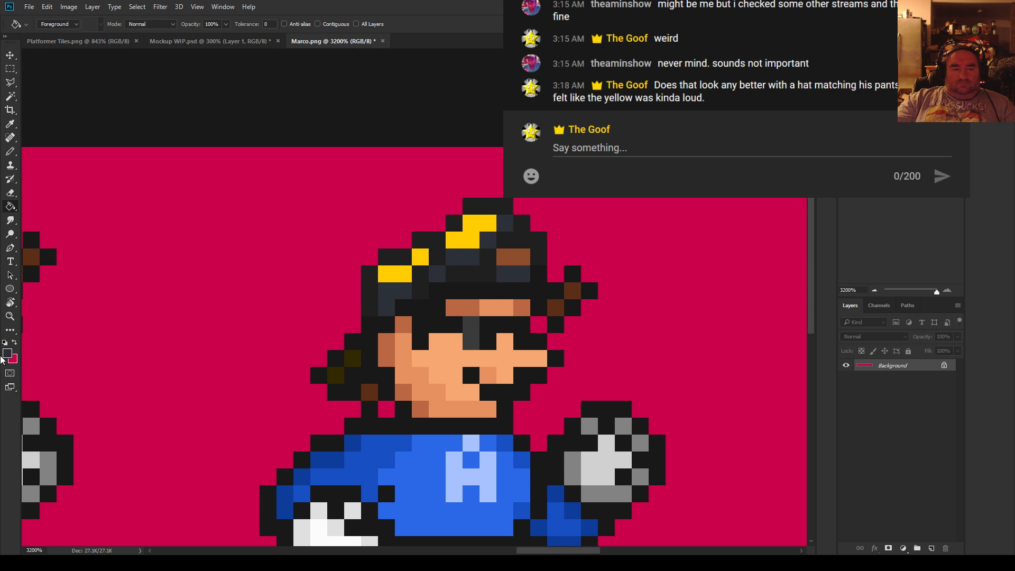
pyautogui.press('i')
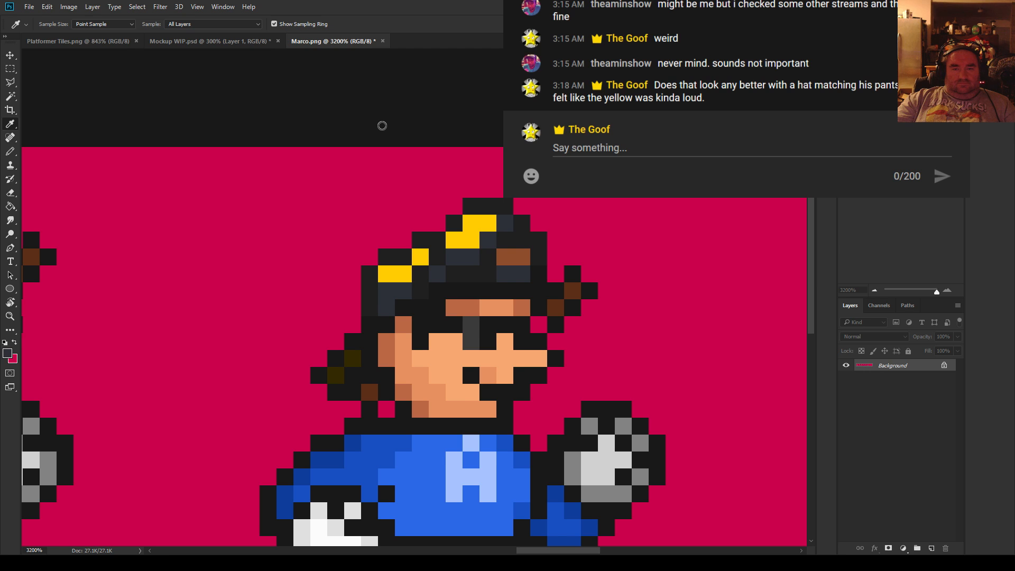
pyautogui.press('g')
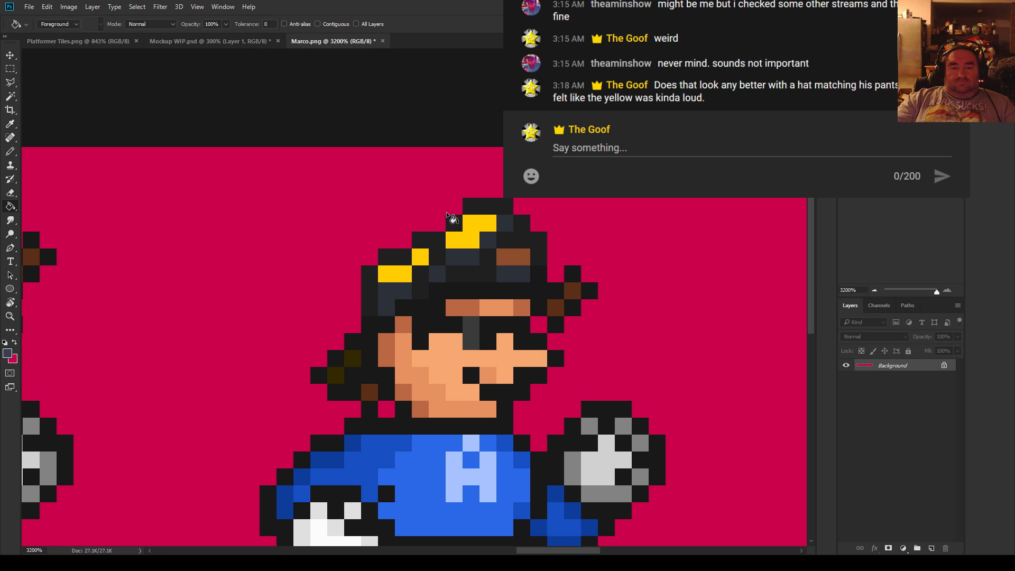
pyautogui.click(468, 240)
pyautogui.scroll(-5, 488, 336)
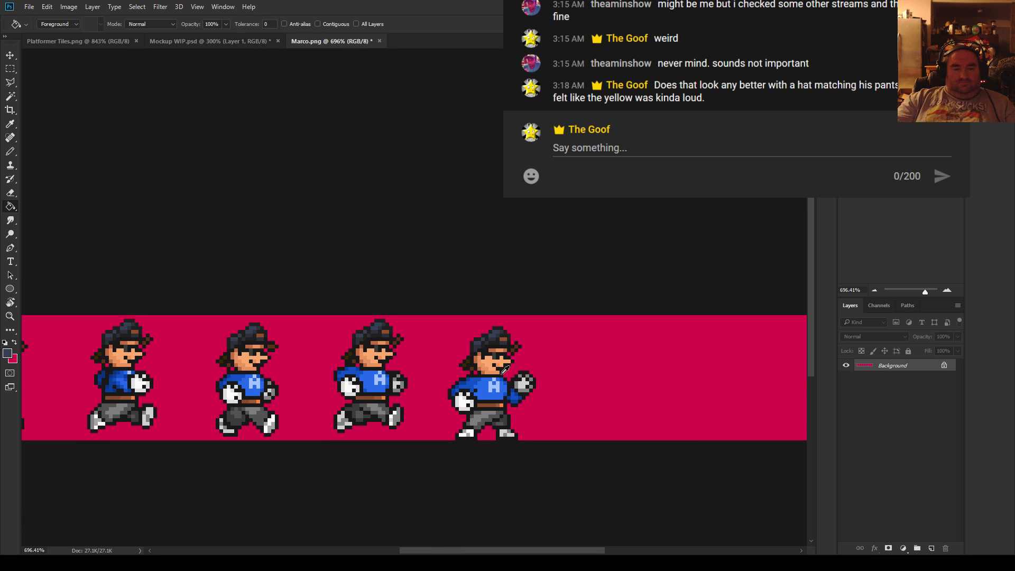
pyautogui.scroll(1, 505, 370)
pyautogui.scroll(5, 511, 331)
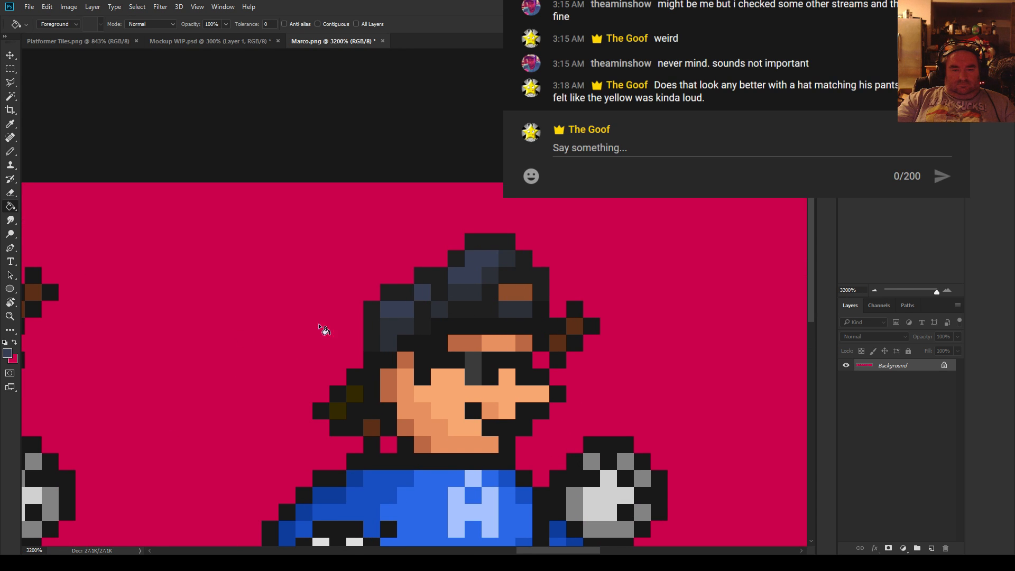
# Refill the caps' highlights with a brighter slate blue and adjust their mid-tones to a muted navy
pyautogui.press('i')
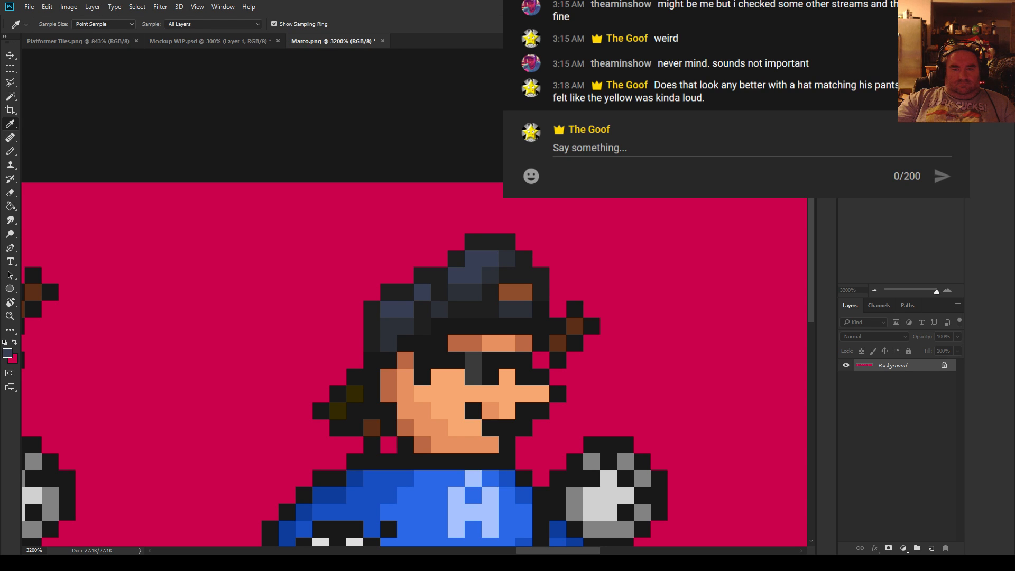
pyautogui.press('g')
pyautogui.click(463, 278)
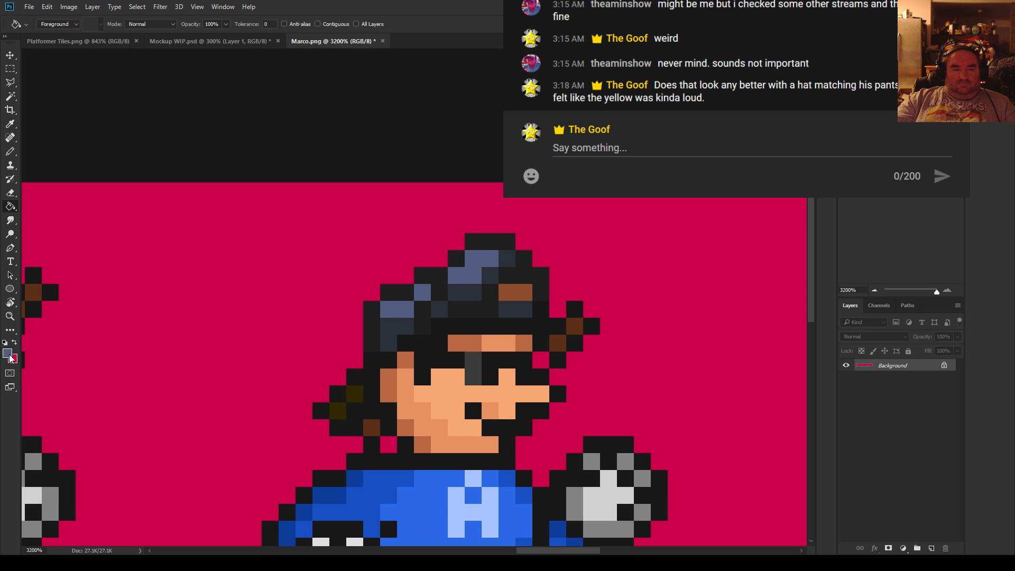
pyautogui.press('i')
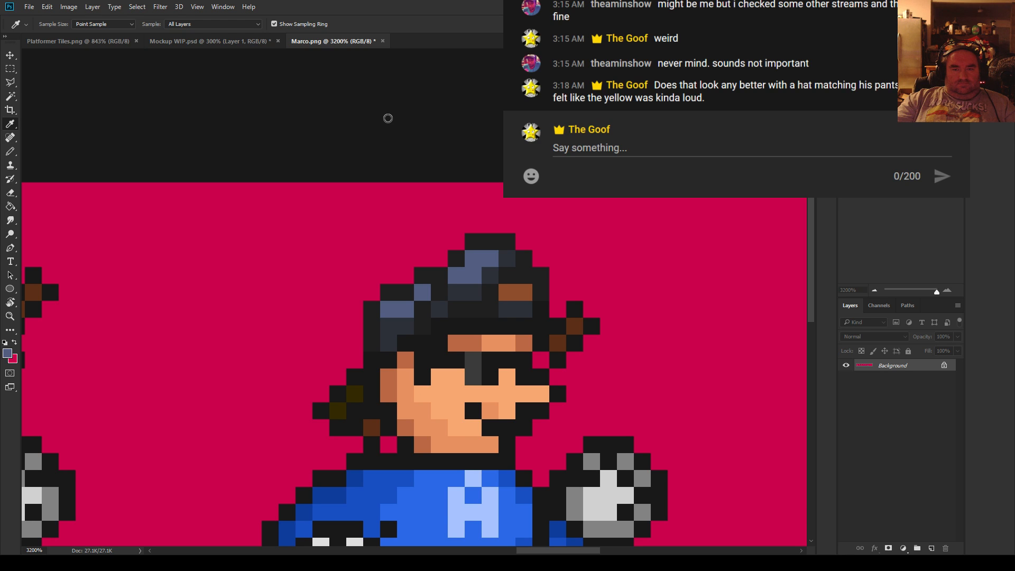
pyautogui.press('g')
pyautogui.click(460, 292)
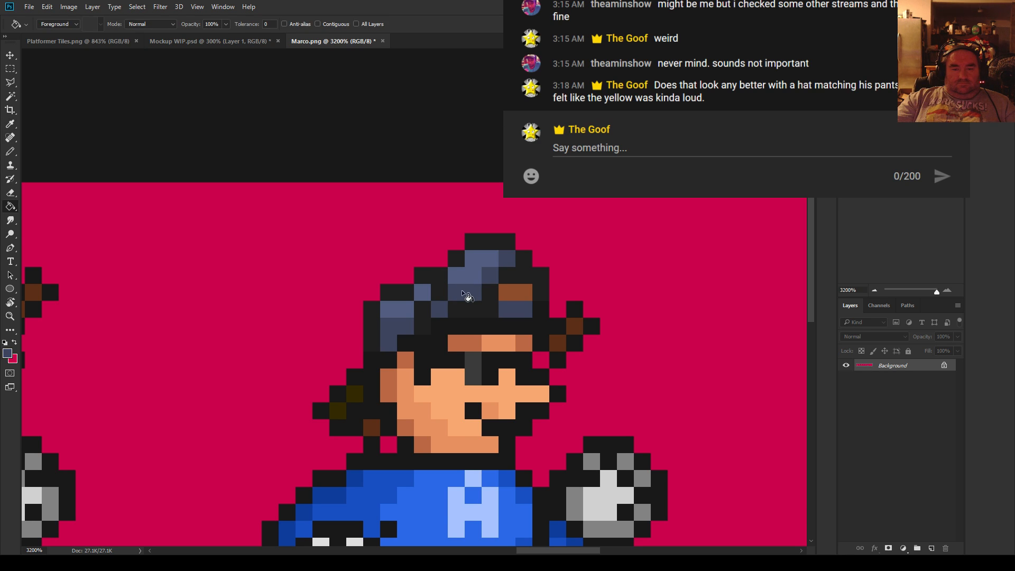
pyautogui.press('i')
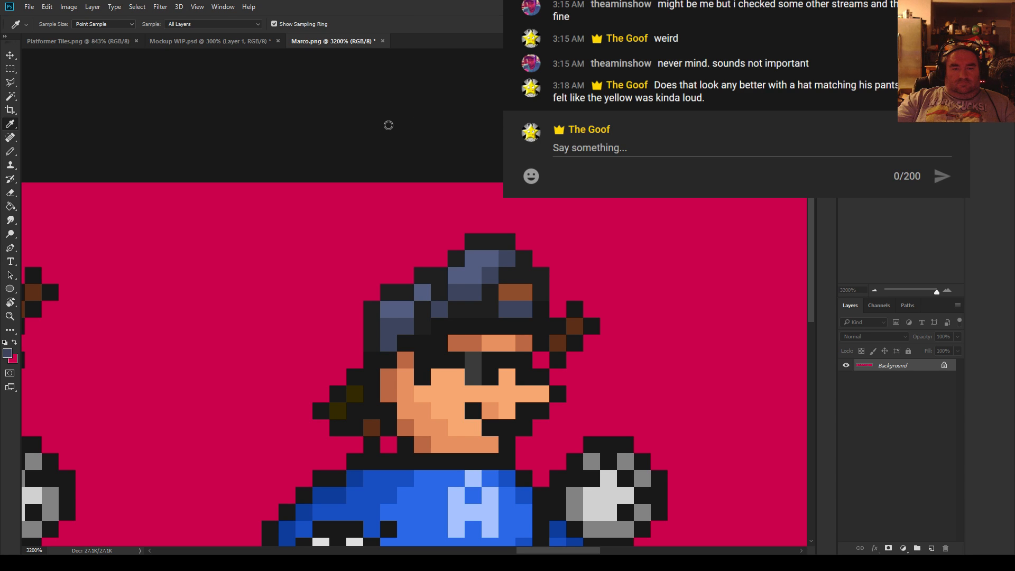
pyautogui.press('g')
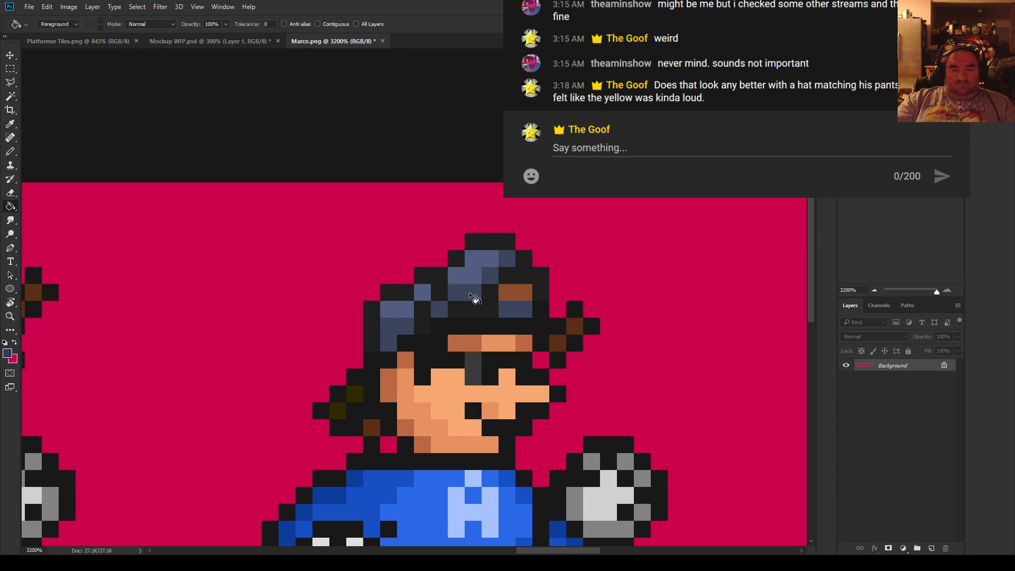
# Fill the near-black areas of the caps with a very dark navy
pyautogui.press('i')
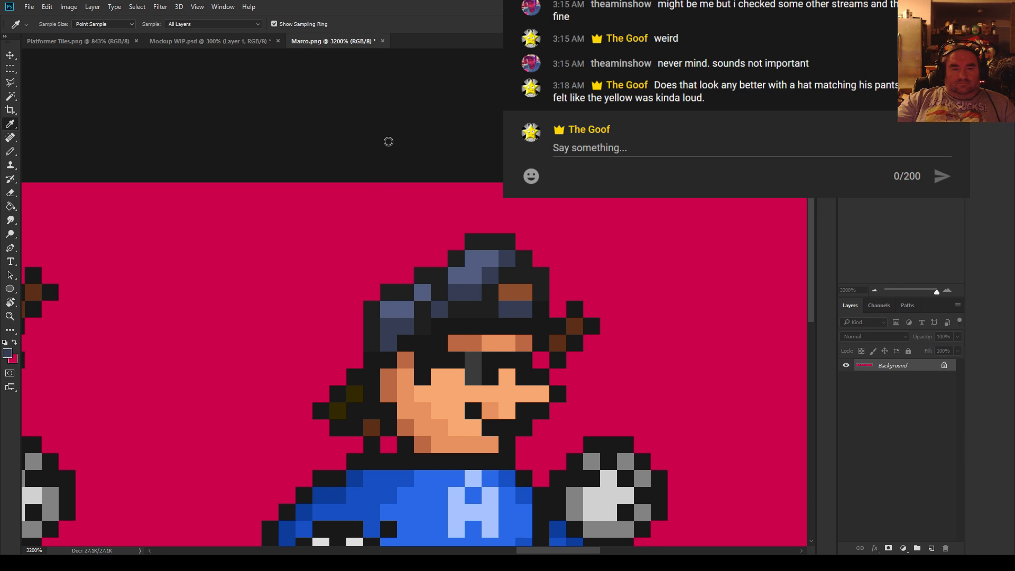
pyautogui.press('g')
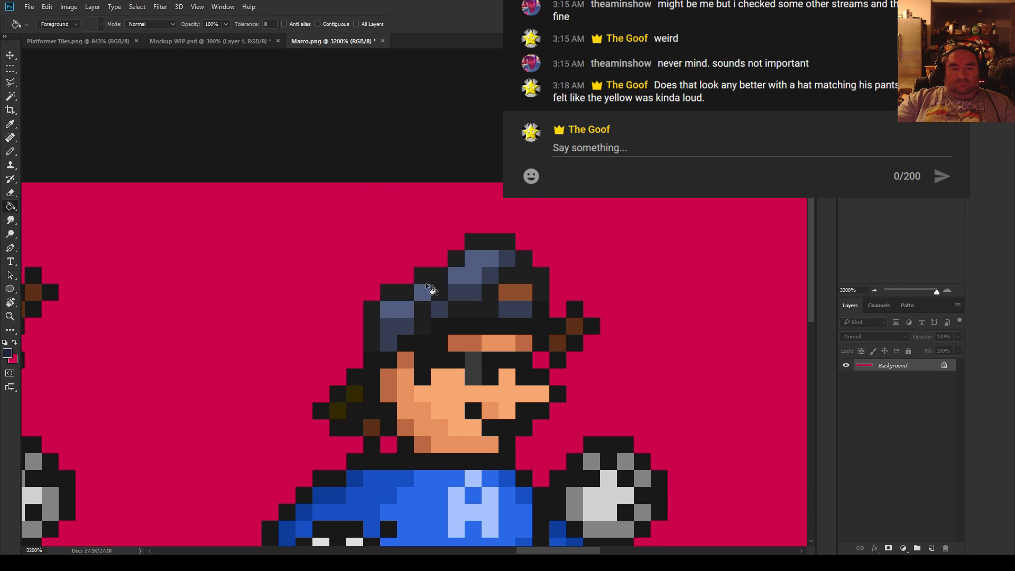
pyautogui.scroll(-10, 450, 347)
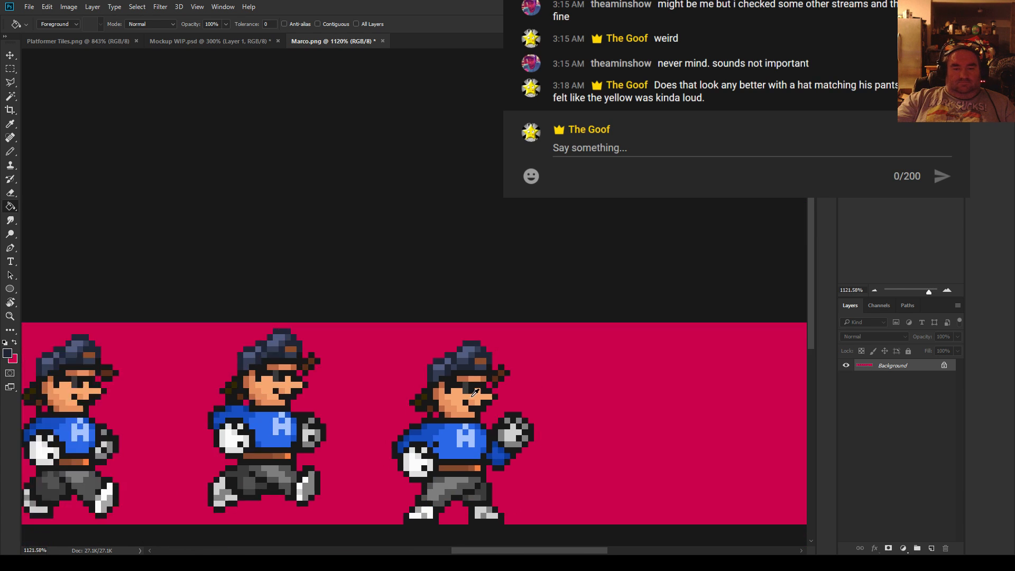
# Sample the dark brown beside the last frame's brim and fill the cap's front patch with it
pyautogui.scroll(10, 607, 226)
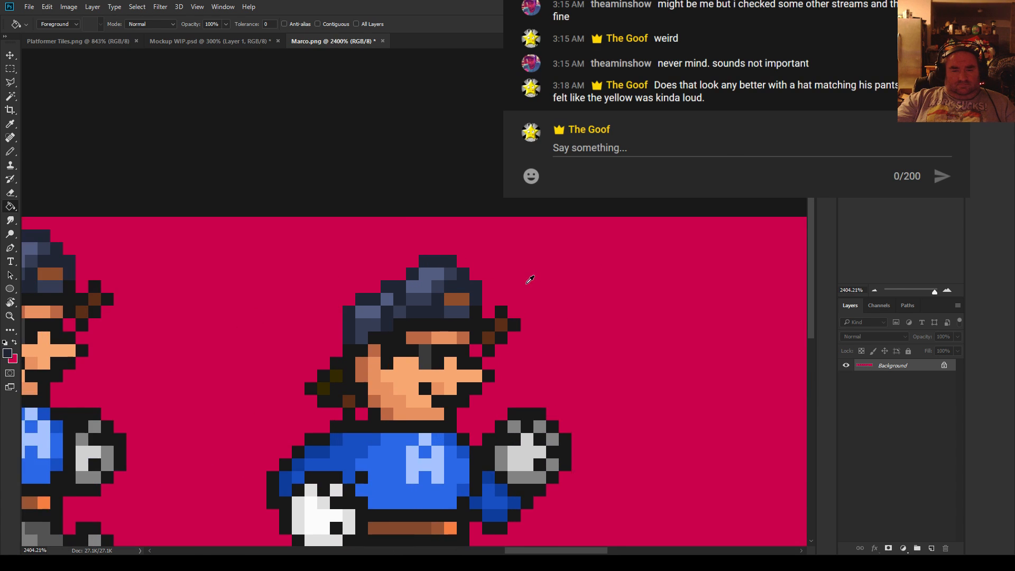
pyautogui.keyDown('alt'); pyautogui.click(488, 344); pyautogui.keyUp('alt')
pyautogui.click(451, 301)
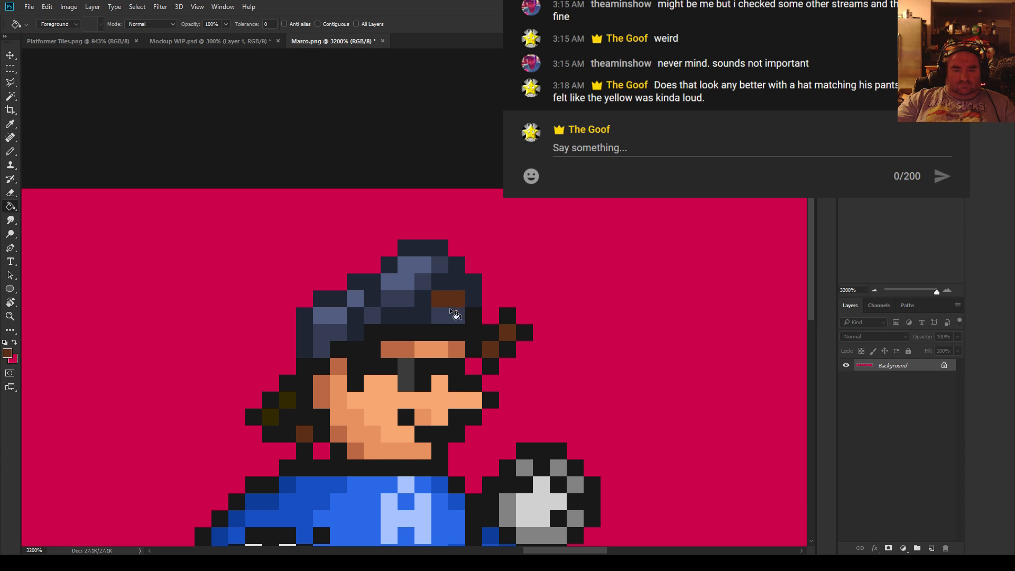
# Refill the brown front patches of the caps with a lighter brown and check the colouring across all Marco frames
pyautogui.scroll(-9, 507, 349)
pyautogui.scroll(-2, 465, 328)
pyautogui.scroll(3, 415, 294)
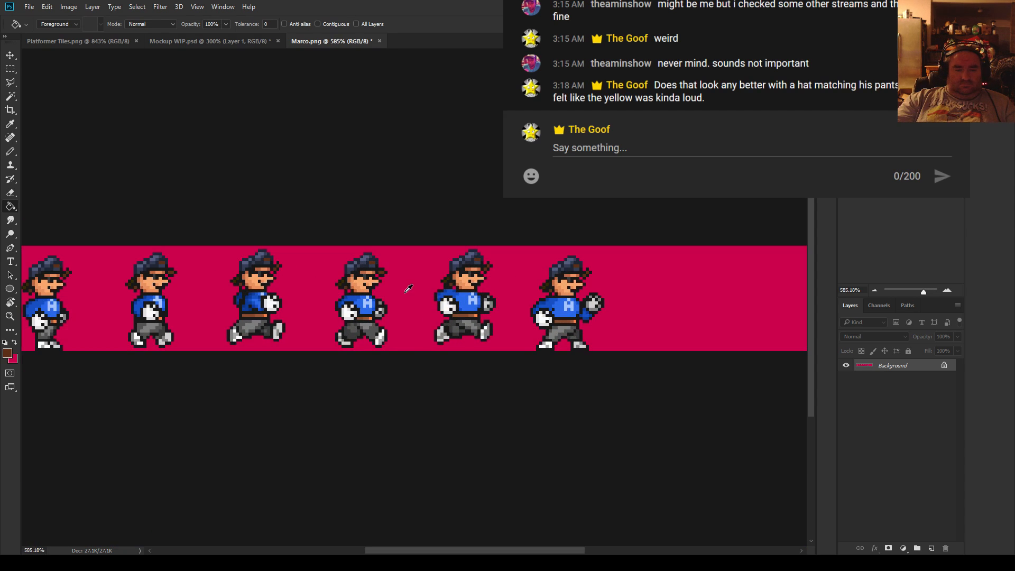
pyautogui.scroll(-2, 420, 293)
pyautogui.scroll(7, 503, 245)
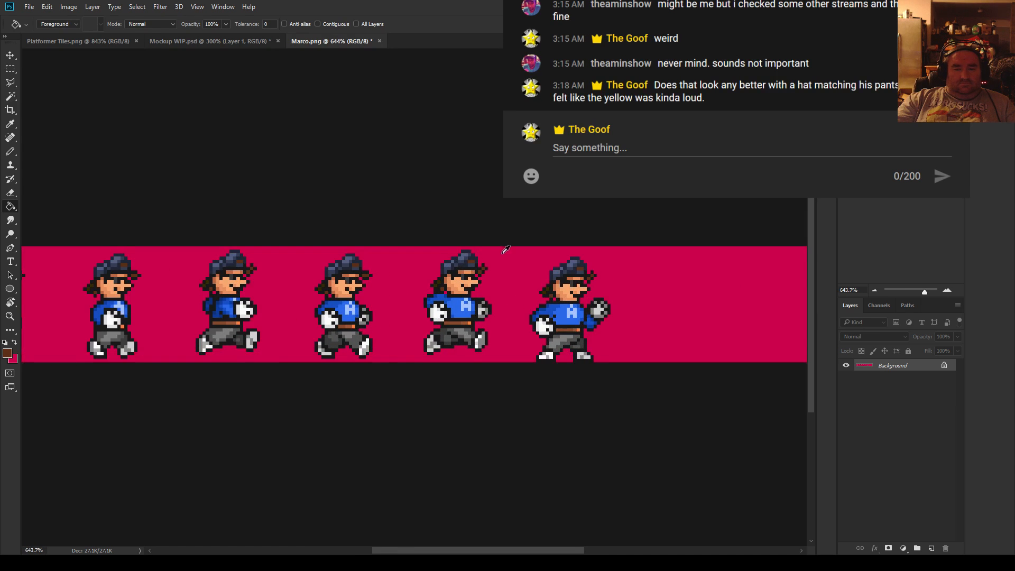
pyautogui.scroll(3, 653, 279)
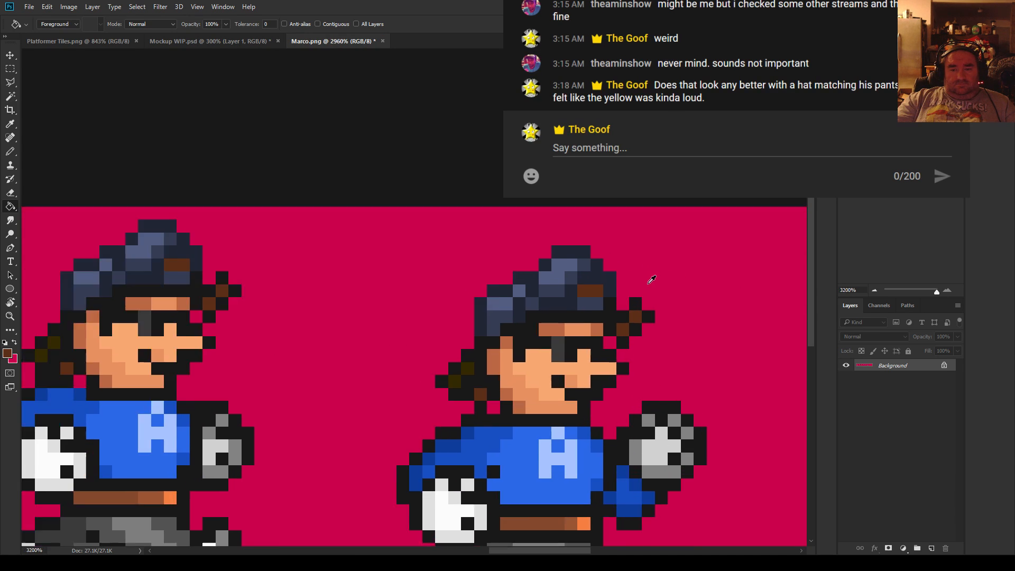
pyautogui.scroll(-1, 613, 298)
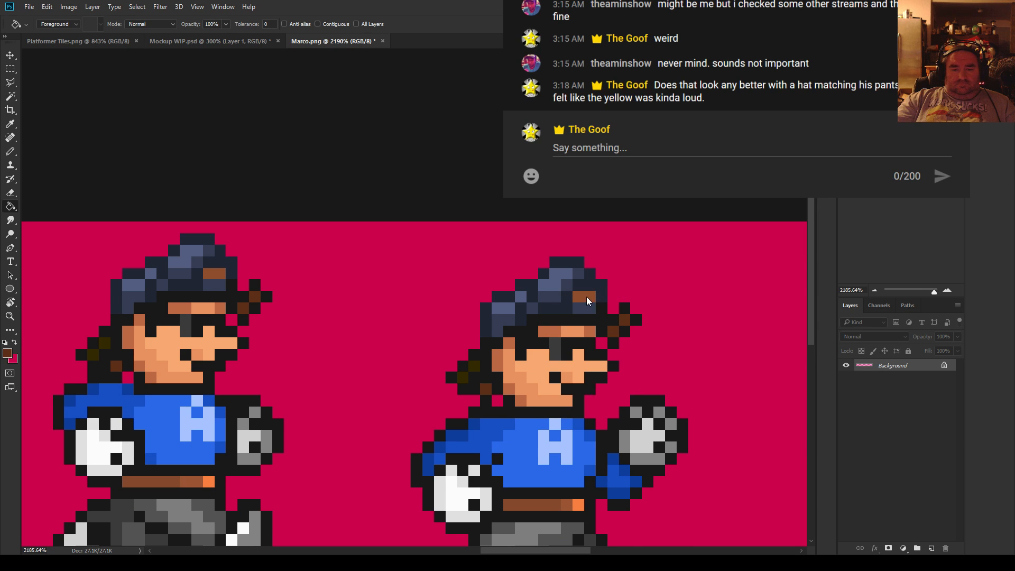
pyautogui.scroll(-1, 560, 357)
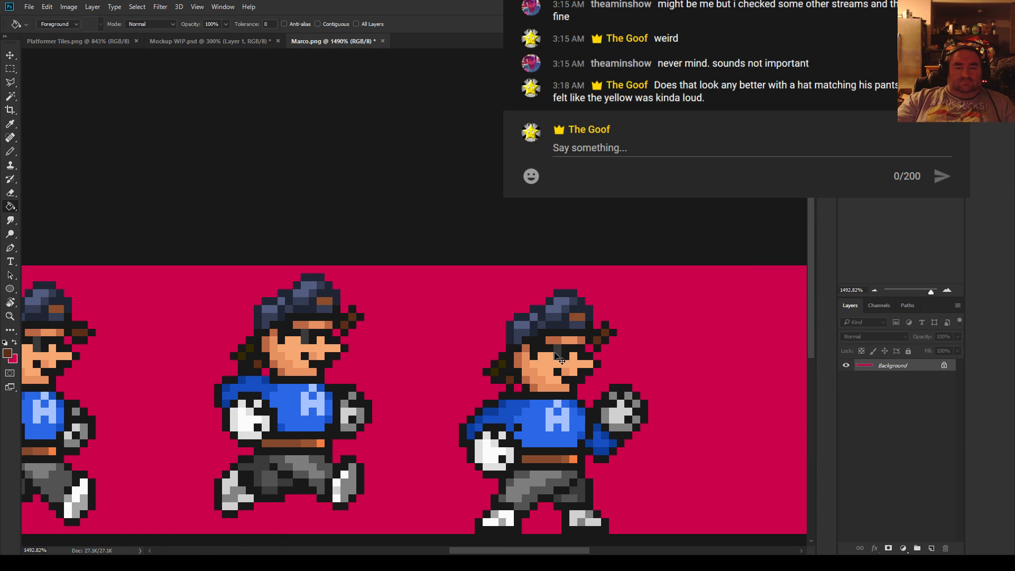
pyautogui.scroll(-3, 559, 353)
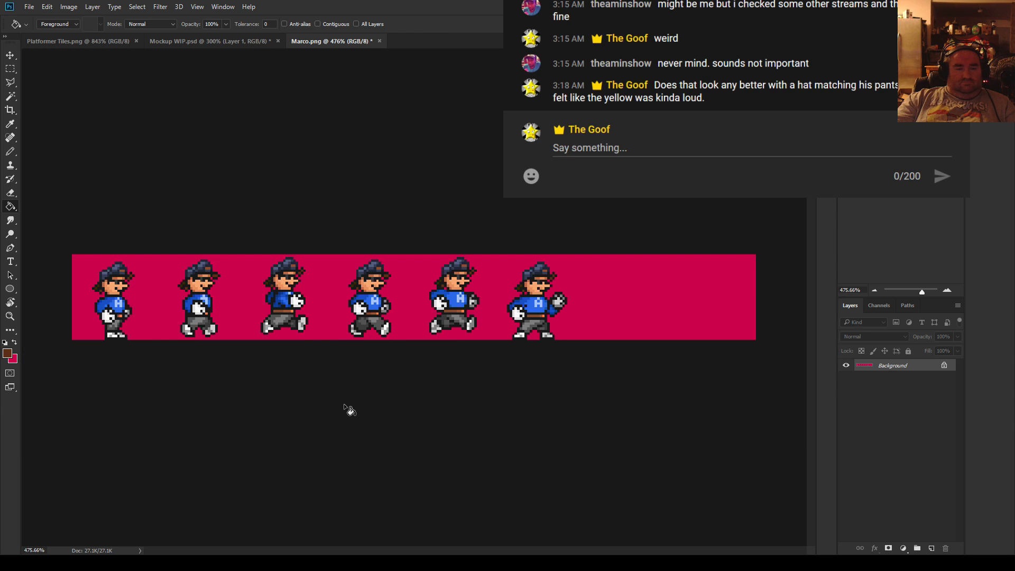
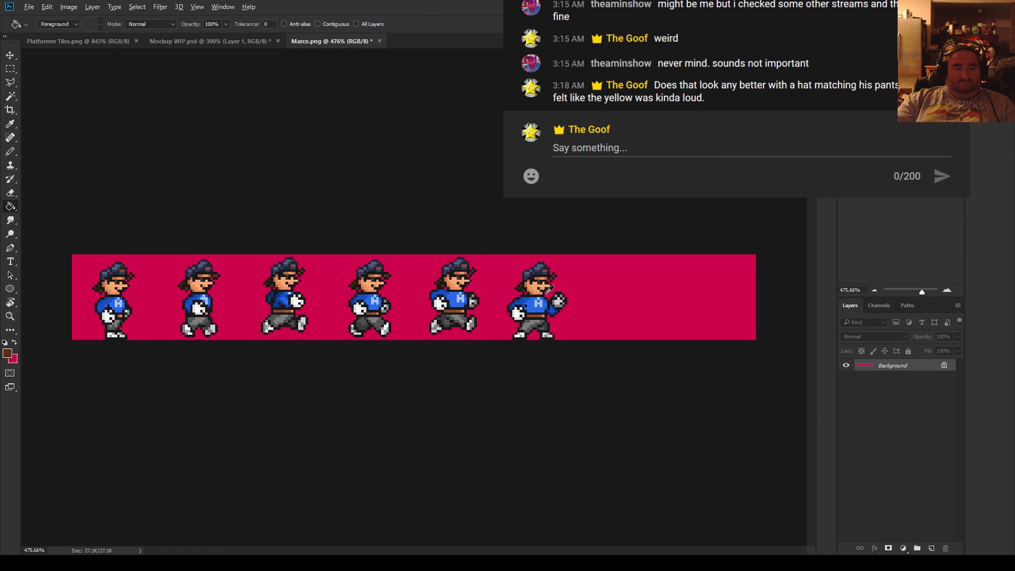
# Select only the last Marco figure on the sheet, excluding the crimson background around it
pyautogui.scroll(6, 548, 289)
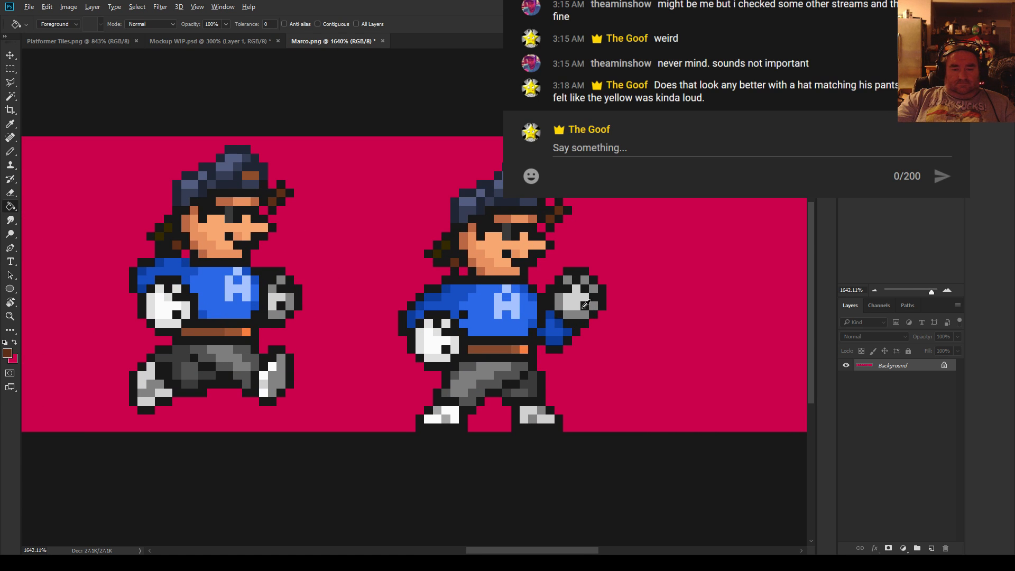
pyautogui.scroll(-2, 592, 316)
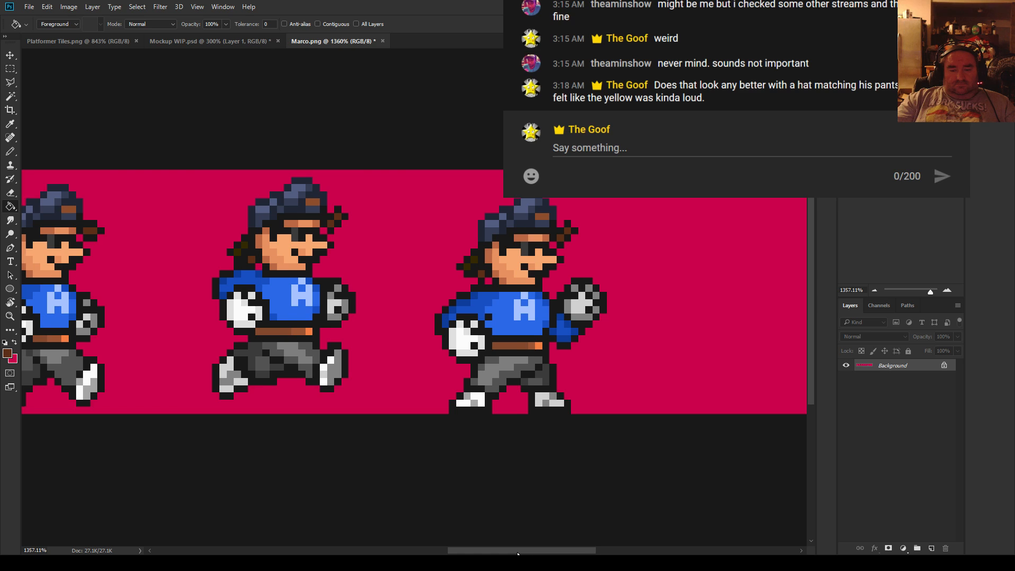
pyautogui.moveTo(521, 551); pyautogui.dragTo(560, 552)
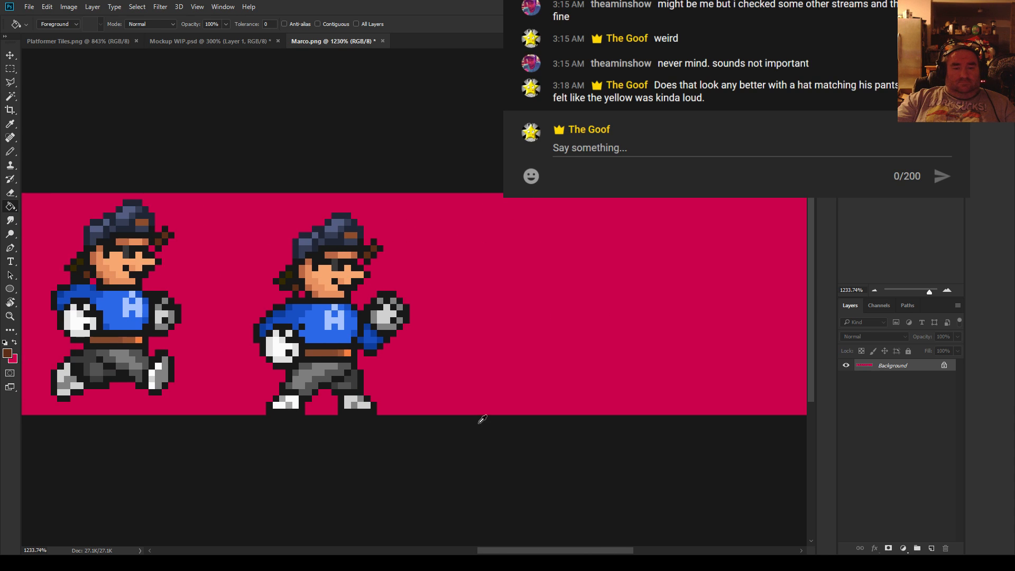
pyautogui.scroll(1, 437, 381)
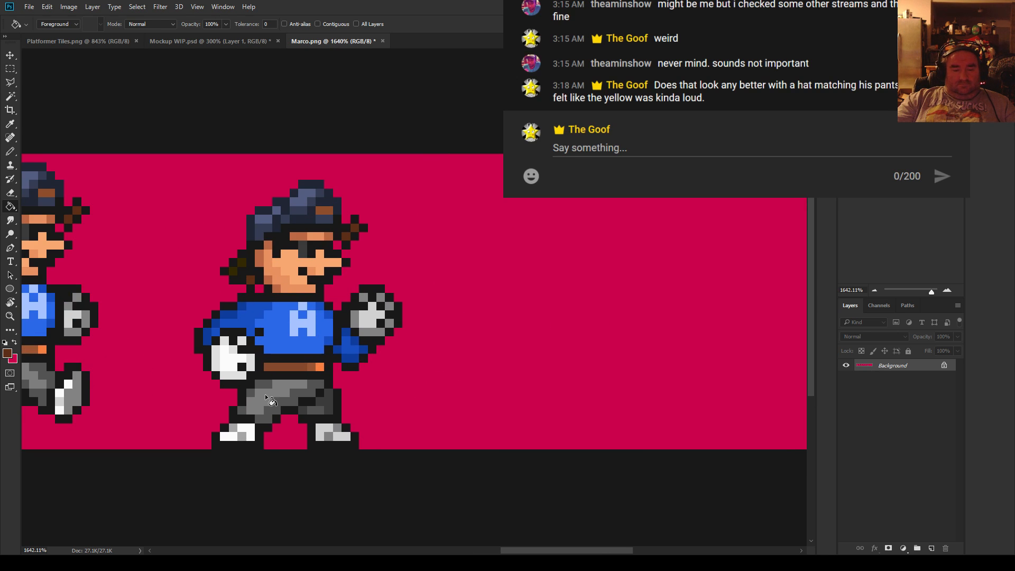
pyautogui.click(10, 69)
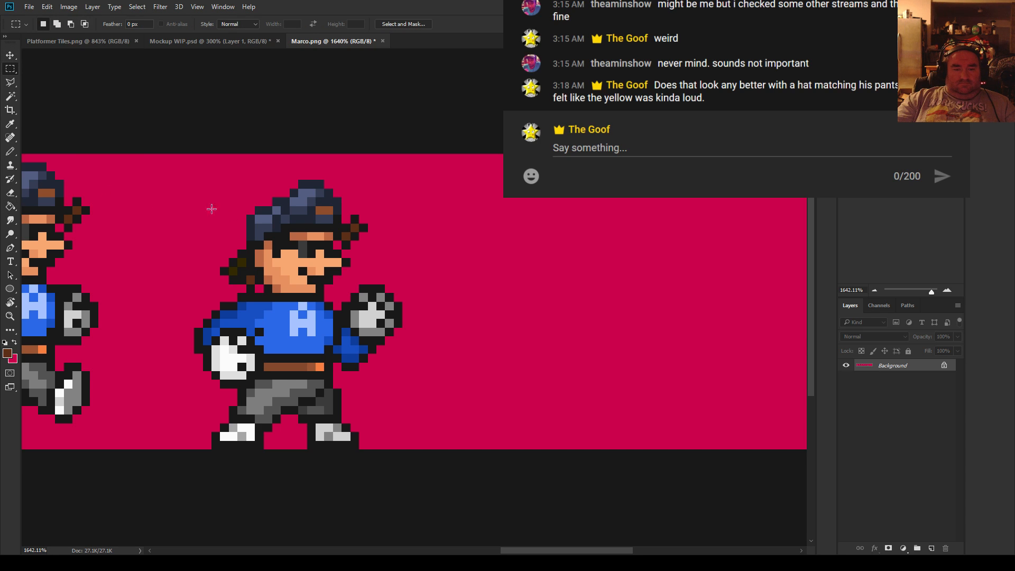
pyautogui.moveTo(169, 155); pyautogui.dragTo(421, 473)
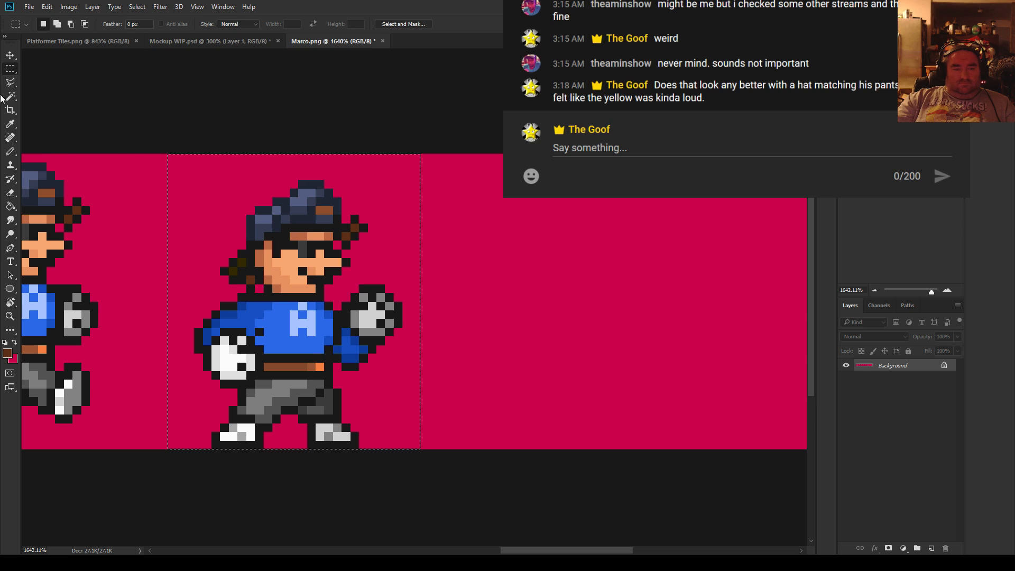
pyautogui.click(11, 97)
pyautogui.keyDown('alt'); pyautogui.click(398, 222); pyautogui.keyUp('alt')
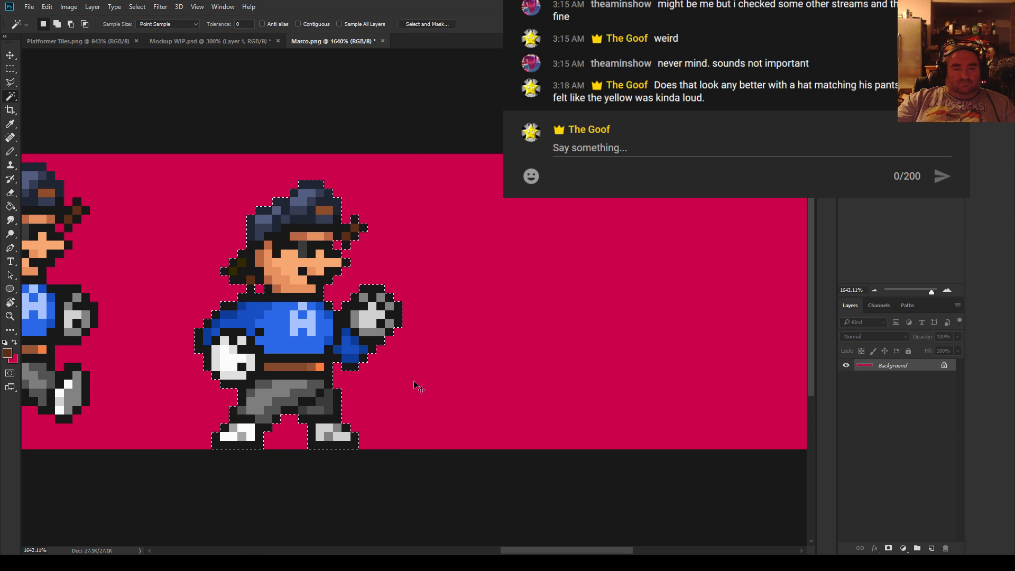
# Duplicate the selected figure onto a new layer and shift the copy 25 pixels to the right of the original
pyautogui.hotkey('ctrl', 'j')
pyautogui.hotkey('ctrl', 'shift', 'Right')
pyautogui.hotkey('ctrl', 'shift', 'Right')
pyautogui.hotkey('ctrl', 'shift', 'Right')
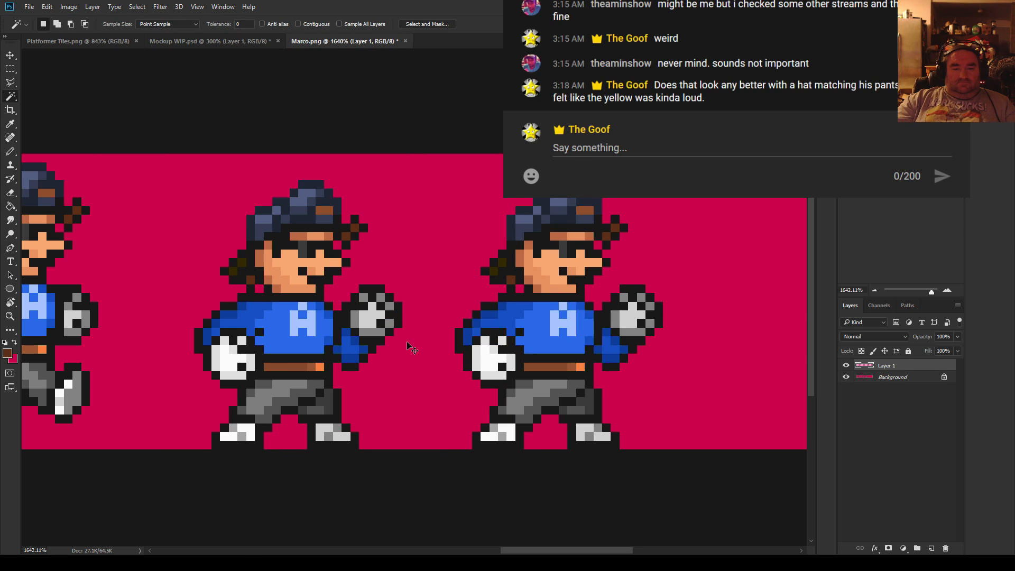
pyautogui.hotkey('ctrl', 'Left')
pyautogui.hotkey('ctrl', 'Left')
pyautogui.hotkey('ctrl', 'Left')
pyautogui.hotkey('ctrl', 'Left')
pyautogui.hotkey('ctrl', 'Left')
pyautogui.hotkey('ctrl', 'Left')
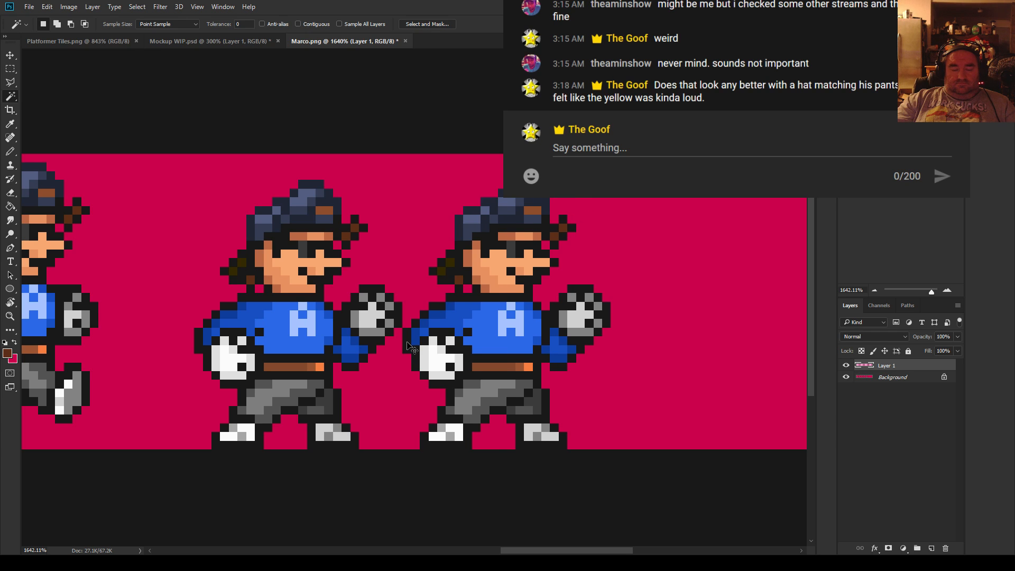
pyautogui.hotkey('ctrl', 'Right')
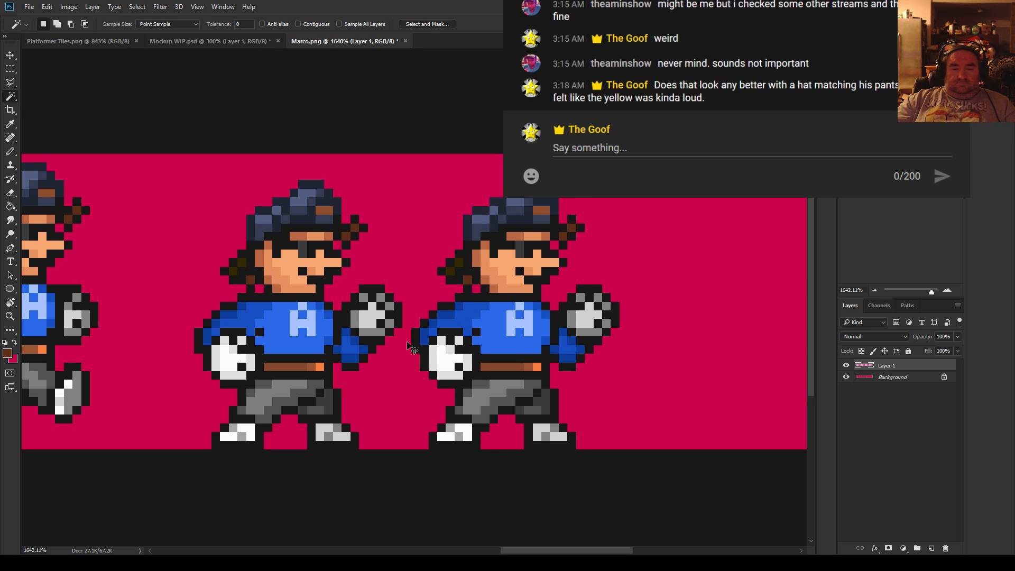
# Select the copied figure's upper body, including both gloves, and lower it by one pixel over the legs
pyautogui.click(10, 69)
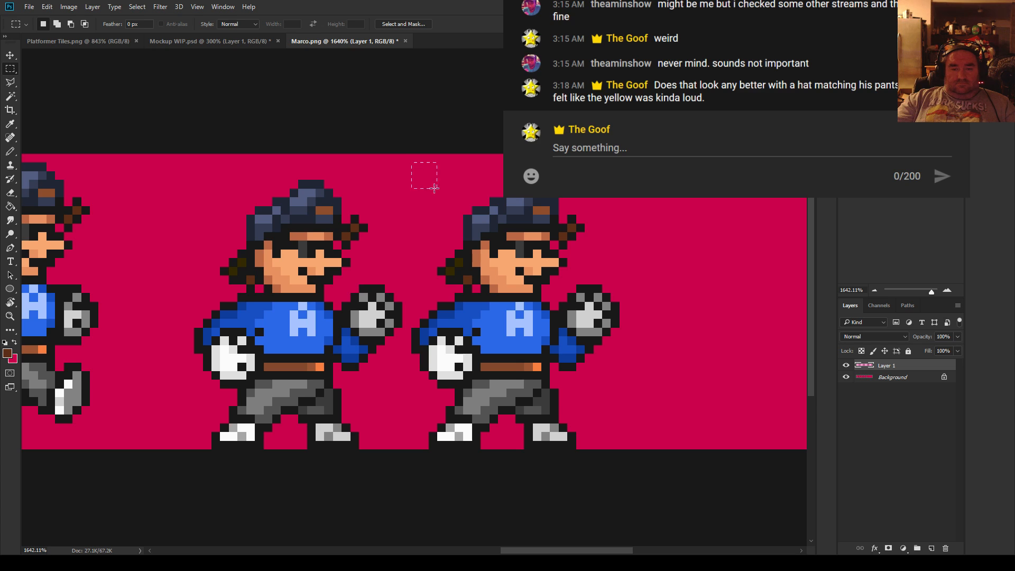
pyautogui.moveTo(434, 187); pyautogui.dragTo(598, 374)
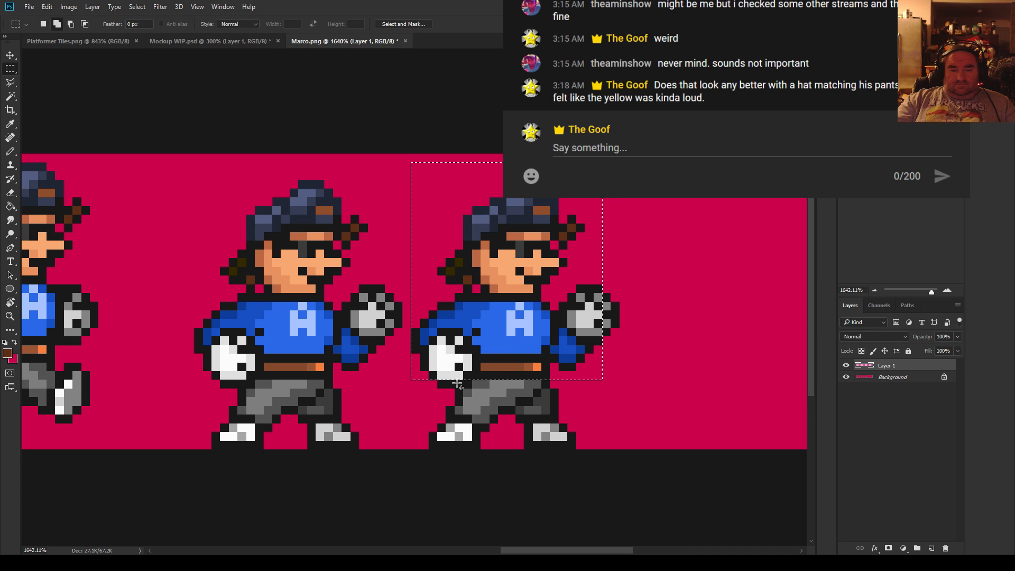
pyautogui.moveTo(445, 384); pyautogui.dragTo(445, 385)
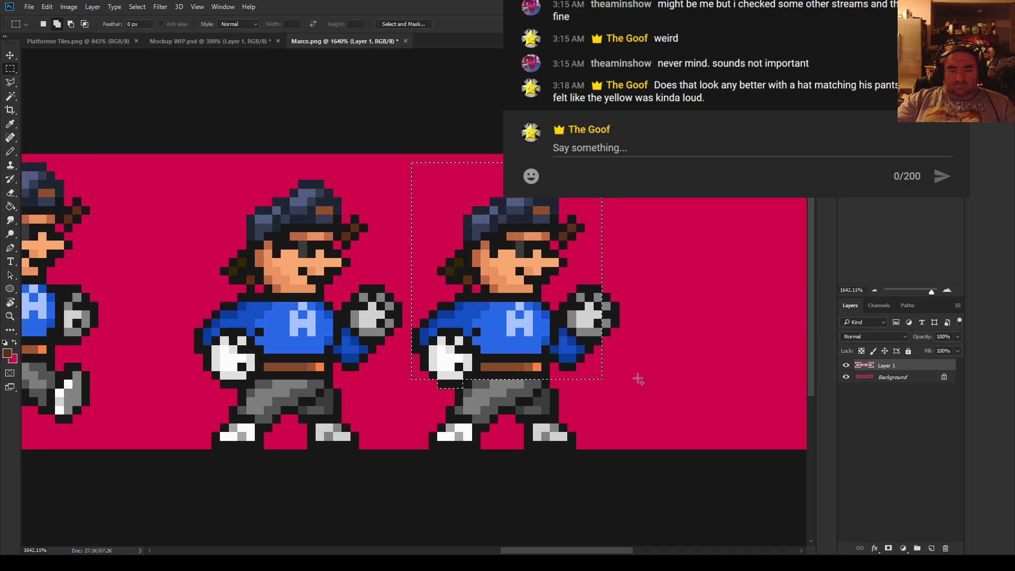
pyautogui.moveTo(602, 276); pyautogui.dragTo(637, 354)
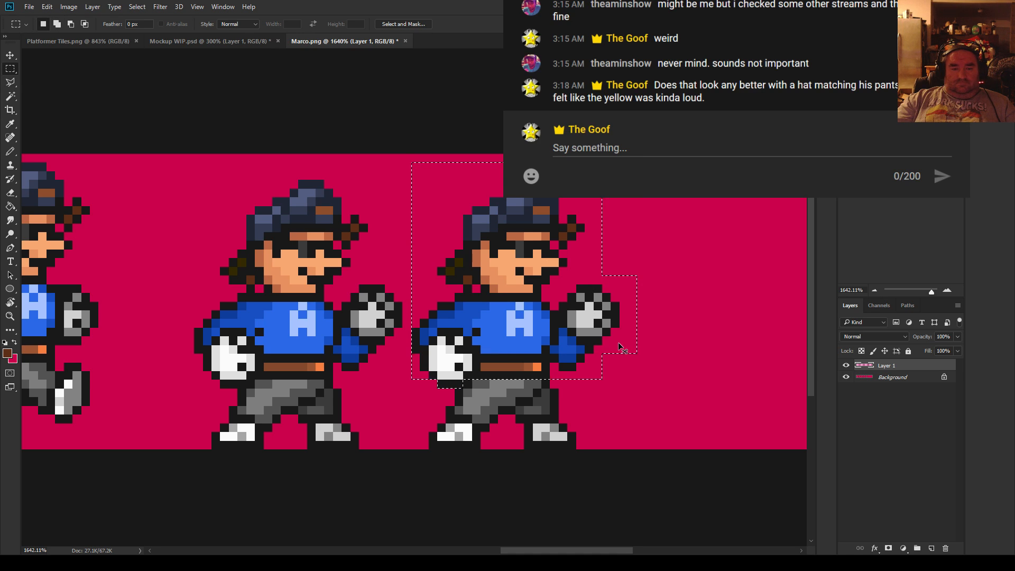
pyautogui.hotkey('ctrl', 'Down')
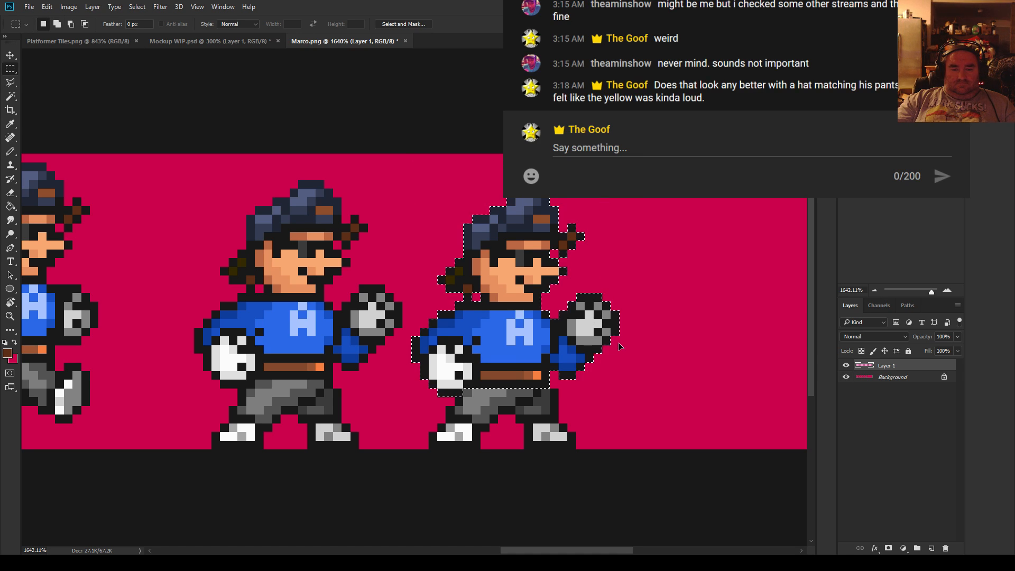
pyautogui.hotkey('ctrl', 'Up')
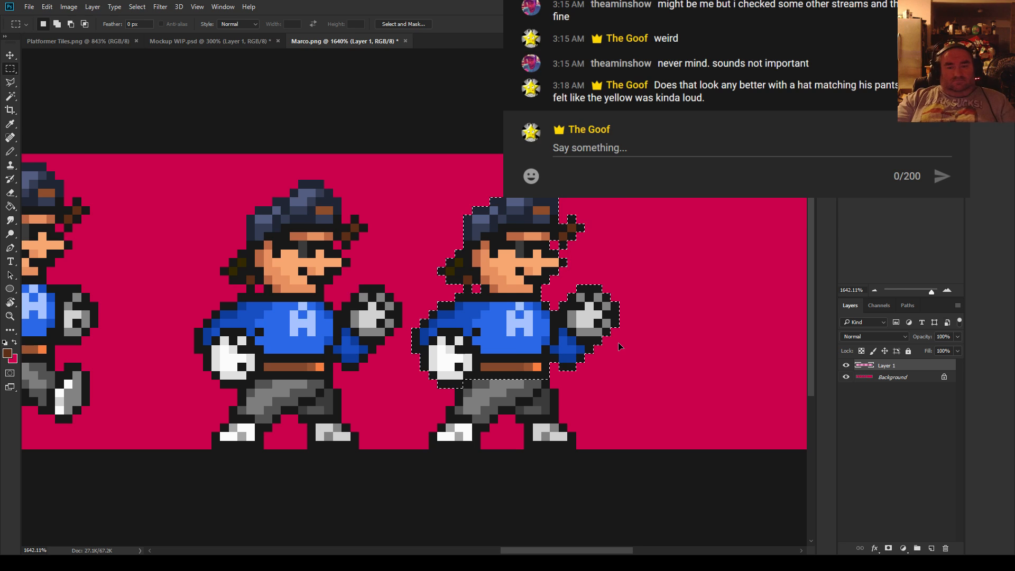
pyautogui.hotkey('ctrl', 'Down')
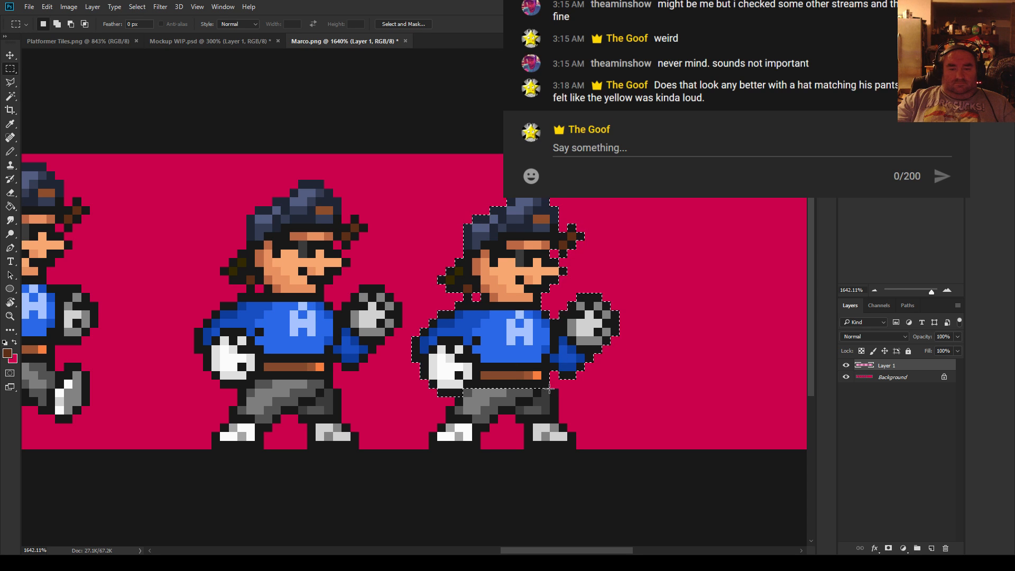
pyautogui.hotkey('ctrl', 'd')
# Copy the lowered figure onto another new layer and align it as the next frame to the right with equal spacing
pyautogui.scroll(-2, 569, 399)
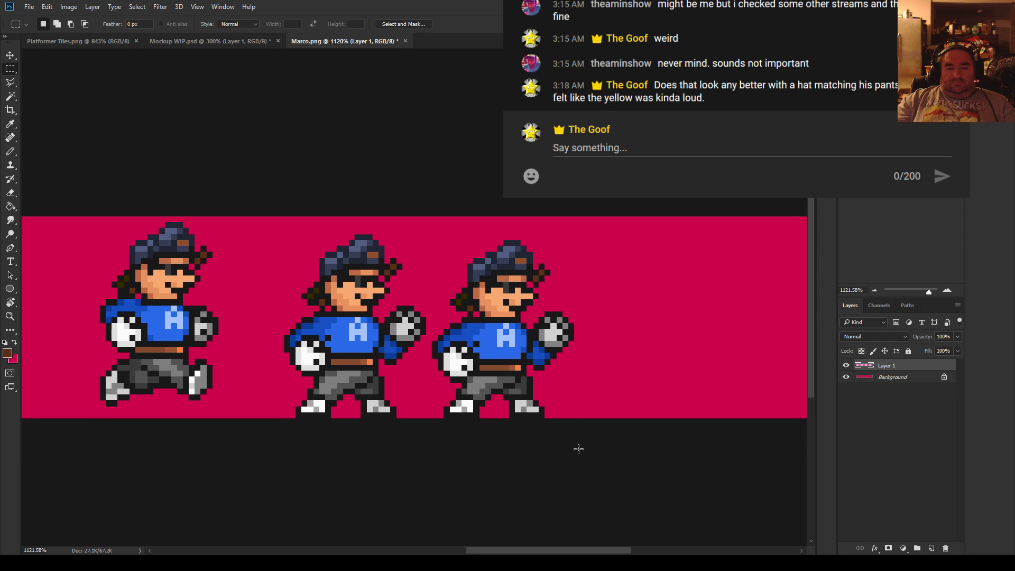
pyautogui.moveTo(553, 342); pyautogui.dragTo(436, 212)
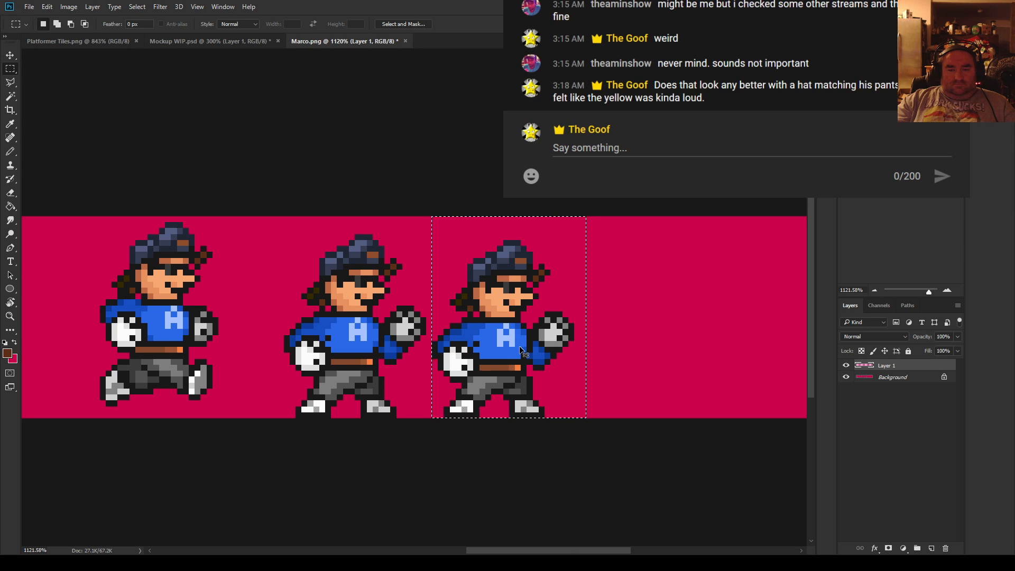
pyautogui.hotkey('ctrl', 'v')
pyautogui.press('Down')
pyautogui.press('Down')
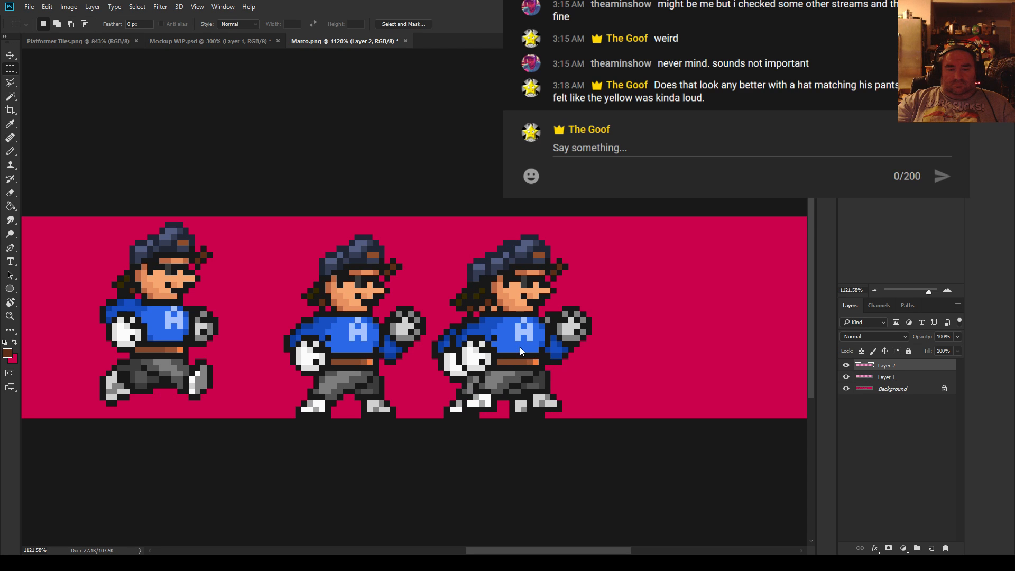
pyautogui.press('Right')
pyautogui.press('Right')
pyautogui.press('Right')
pyautogui.press('Right')
pyautogui.press('Right')
pyautogui.press('Right')
pyautogui.press('Right')
pyautogui.press('Right')
pyautogui.press('Right')
pyautogui.press('Right')
pyautogui.press('Right')
pyautogui.press('Right')
pyautogui.press('Right')
pyautogui.press('Right')
pyautogui.press('Right')
pyautogui.press('Right')
pyautogui.press('Right')
pyautogui.press('Right')
pyautogui.press('Right')
pyautogui.press('Right')
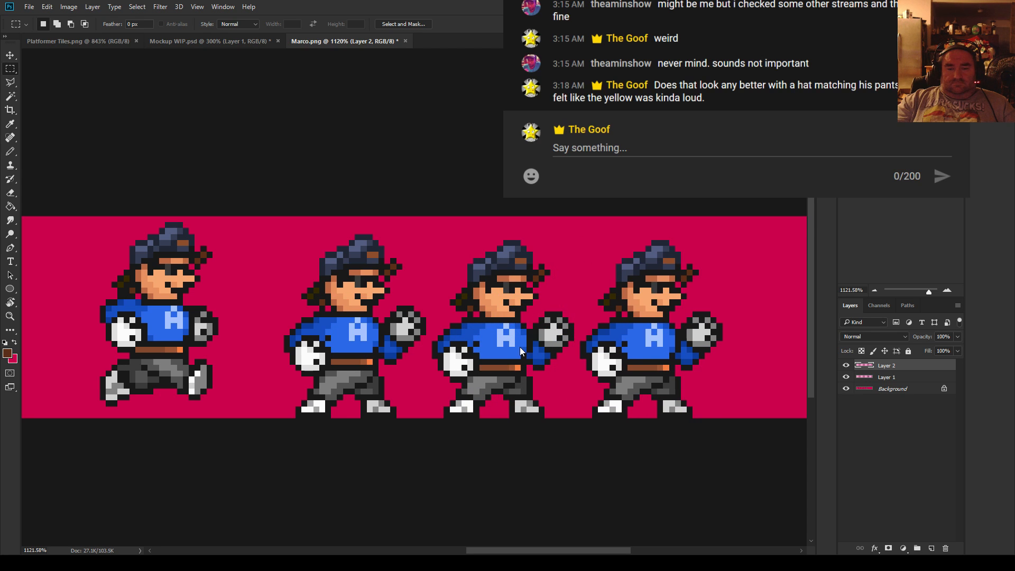
# Select the newest figure's raised front arm and glove, lower them by one pixel, and deselect
pyautogui.scroll(2, 520, 347)
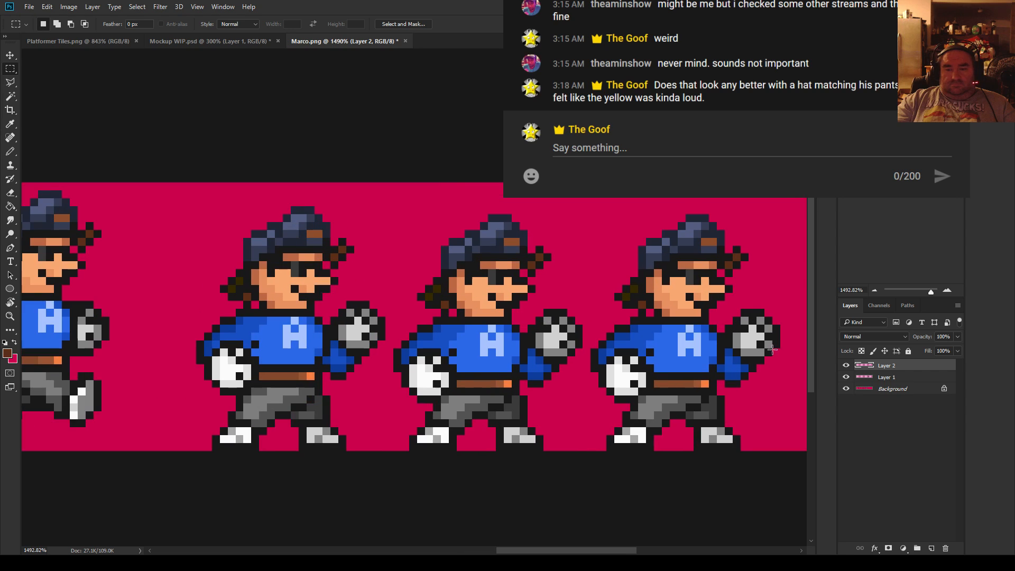
pyautogui.hscroll(3, 428, 370)
pyautogui.scroll(1, 428, 370)
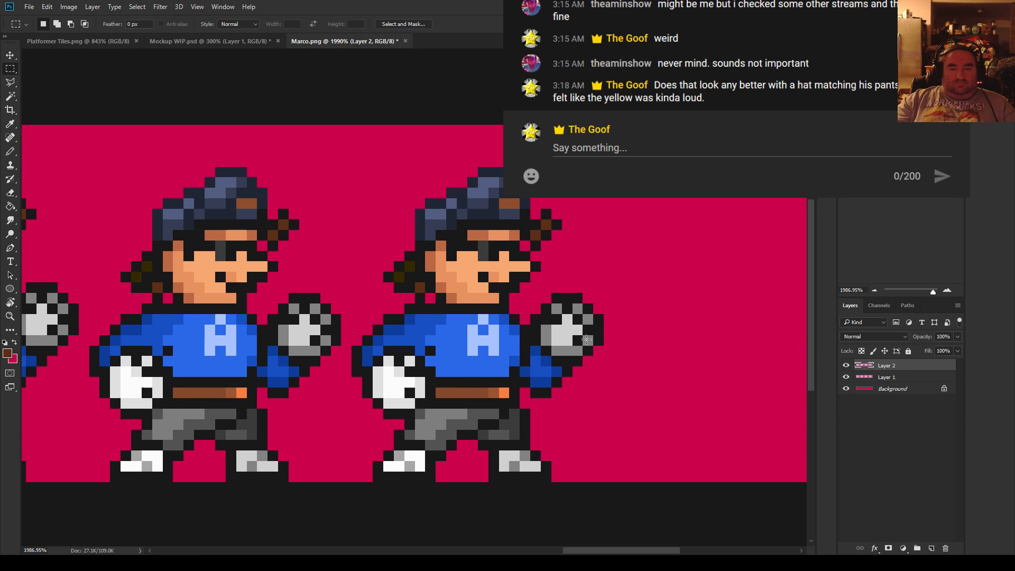
pyautogui.moveTo(602, 285); pyautogui.dragTo(539, 404)
pyautogui.moveTo(520, 367); pyautogui.dragTo(562, 393)
pyautogui.hotkey('ctrl', 'Down')
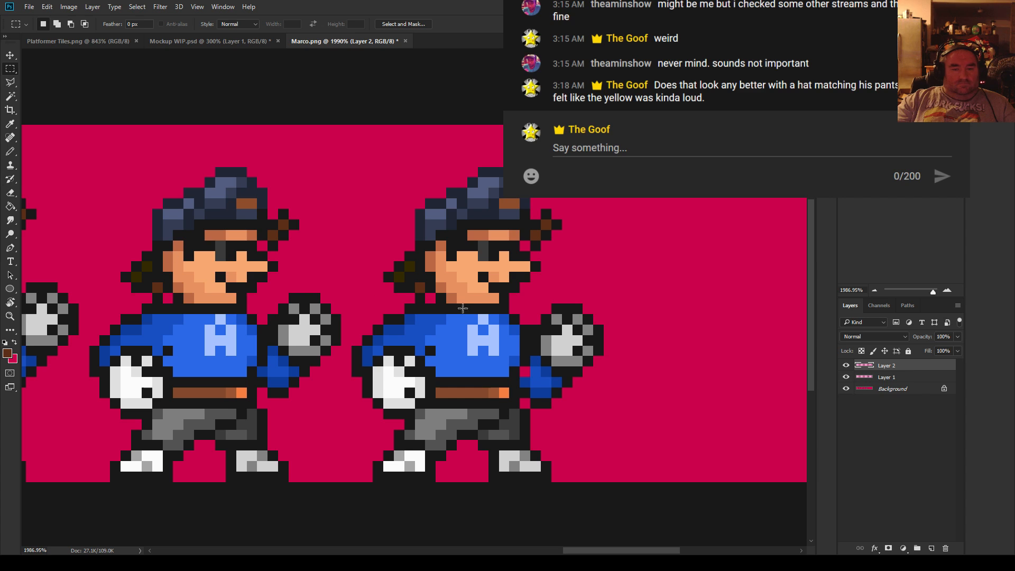
pyautogui.click(10, 151)
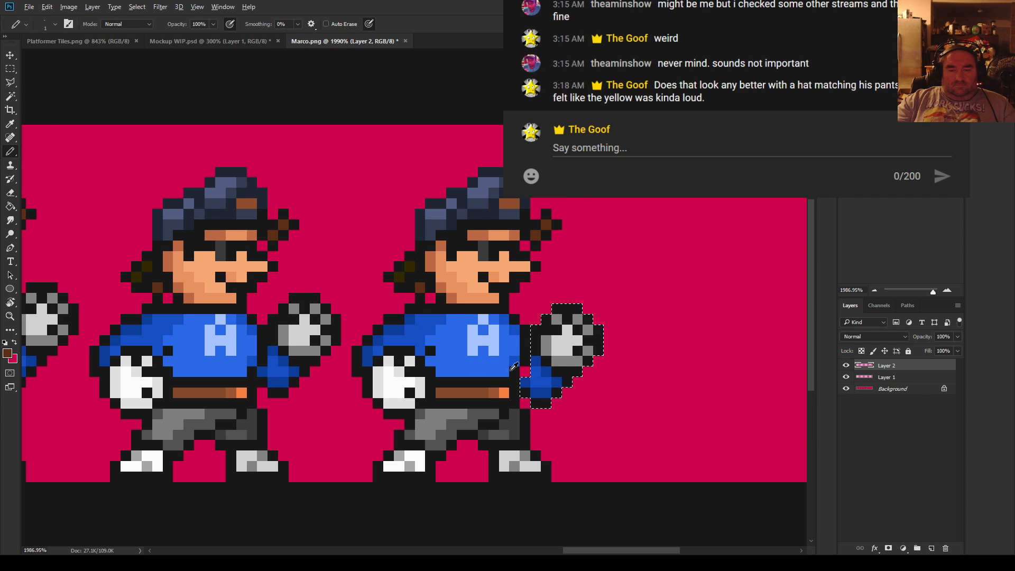
pyautogui.click(10, 69)
pyautogui.hotkey('ctrl', 'd')
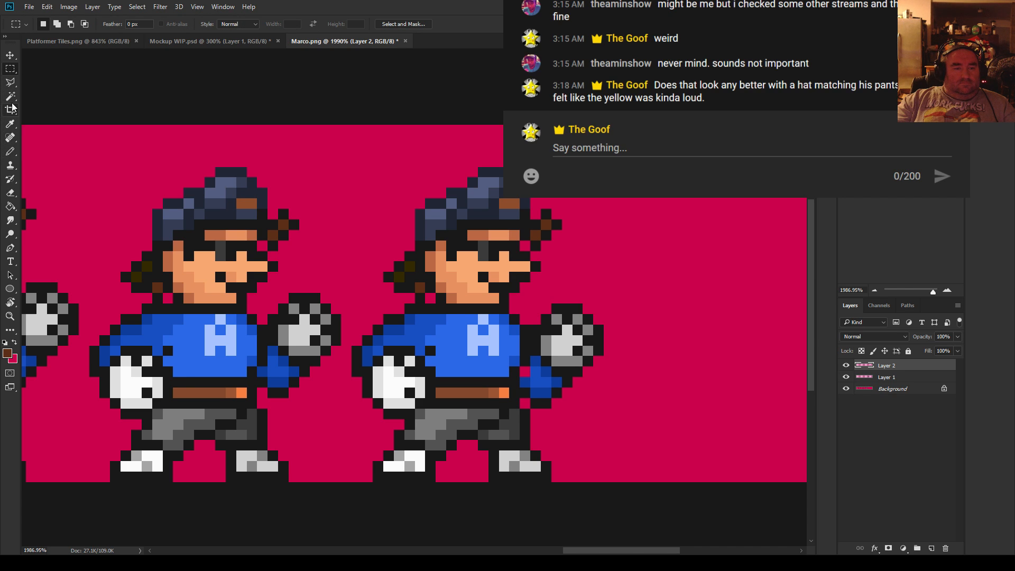
# Sample the darker blue of the front sleeve and pencil over the exposed crimson pixel between the sleeve and torso
pyautogui.click(10, 151)
pyautogui.keyDown('alt'); pyautogui.click(530, 377); pyautogui.keyUp('alt')
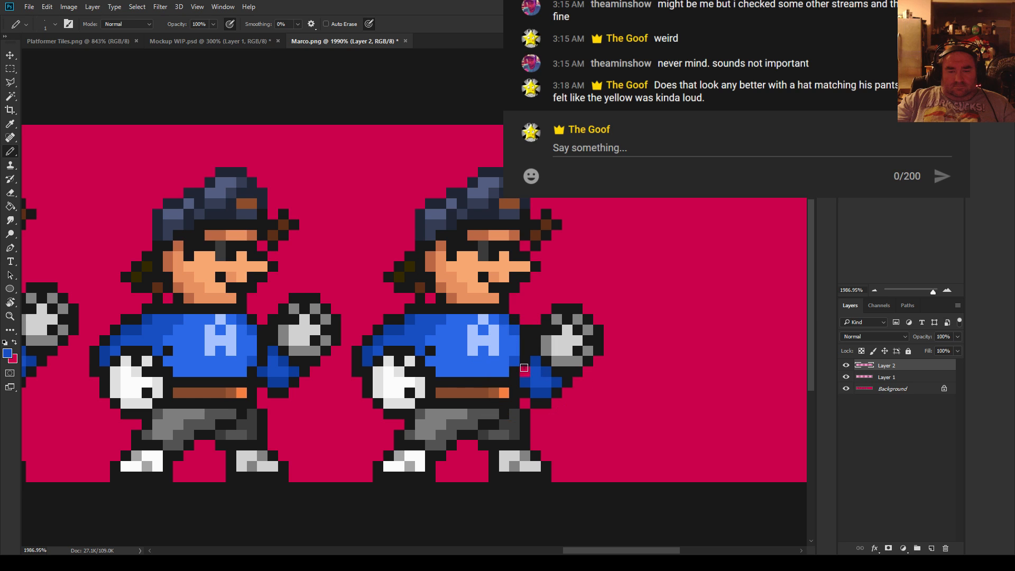
pyautogui.keyDown('alt'); pyautogui.click(528, 379); pyautogui.keyUp('alt')
pyautogui.click(524, 372)
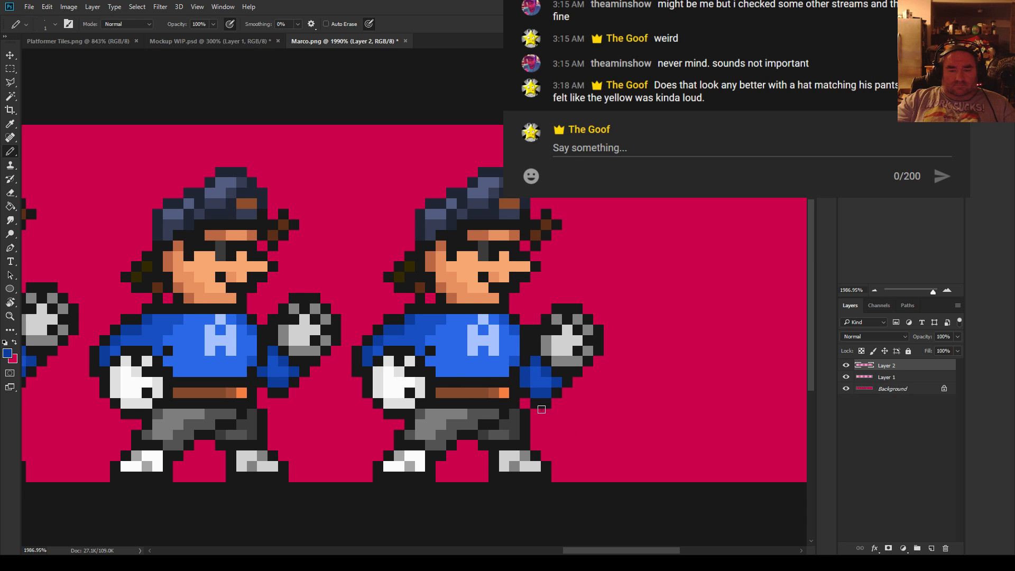
# Select the rightmost figure's near sleeve and white glove, lower them by one pixel, and deselect
pyautogui.scroll(-1, 535, 432)
pyautogui.scroll(1, 251, 296)
pyautogui.click(10, 69)
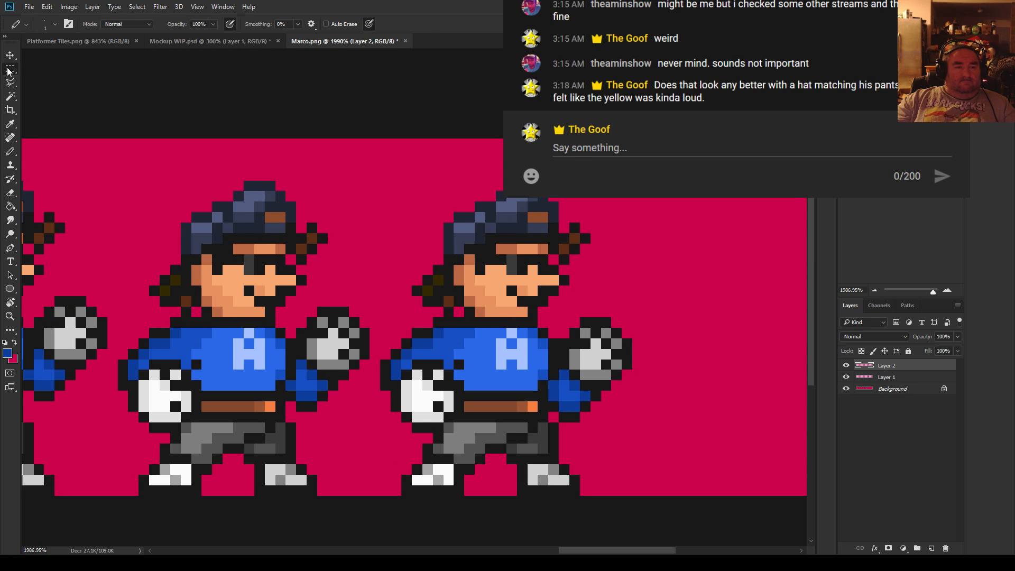
pyautogui.scroll(2, 447, 376)
pyautogui.moveTo(391, 350); pyautogui.dragTo(450, 440)
pyautogui.moveTo(387, 390); pyautogui.dragTo(369, 390)
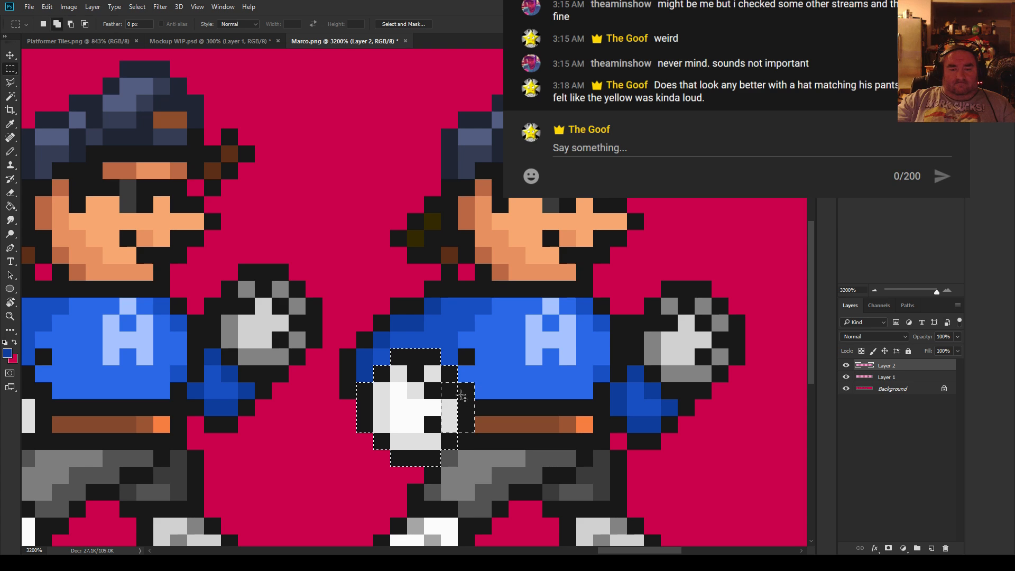
pyautogui.moveTo(463, 429); pyautogui.dragTo(470, 384)
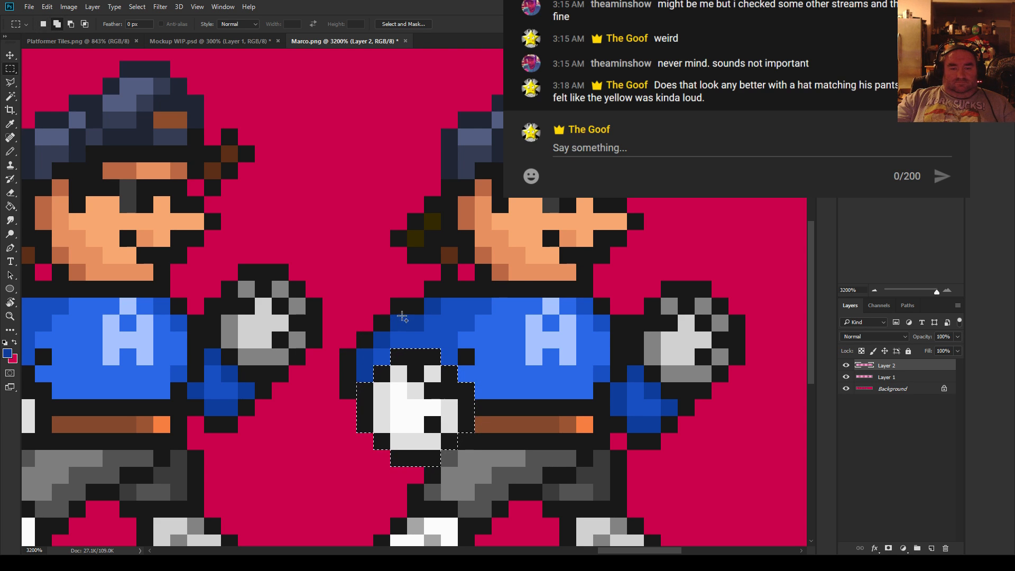
pyautogui.moveTo(344, 382); pyautogui.dragTo(342, 396)
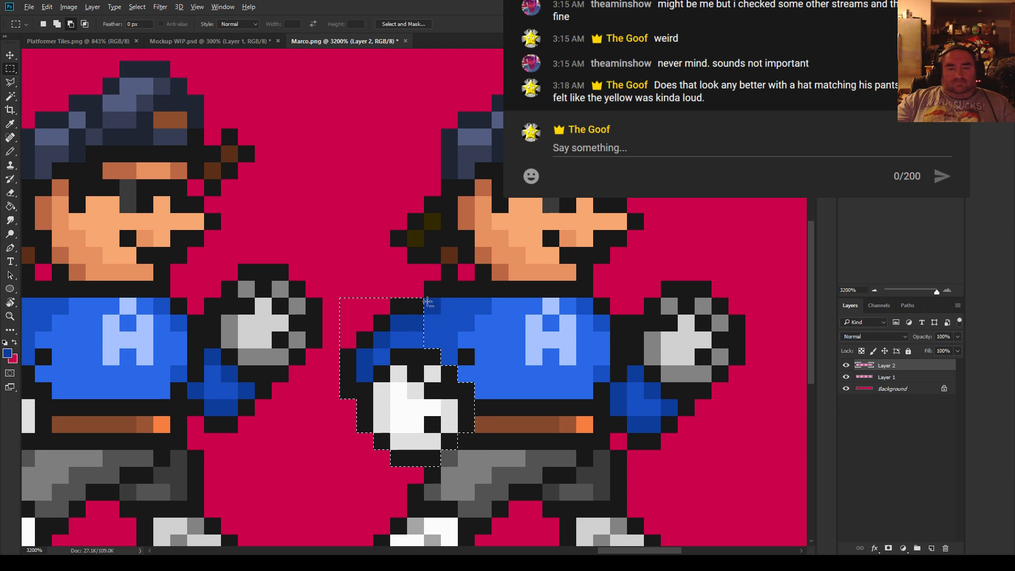
pyautogui.hotkey('ctrl', 'Down')
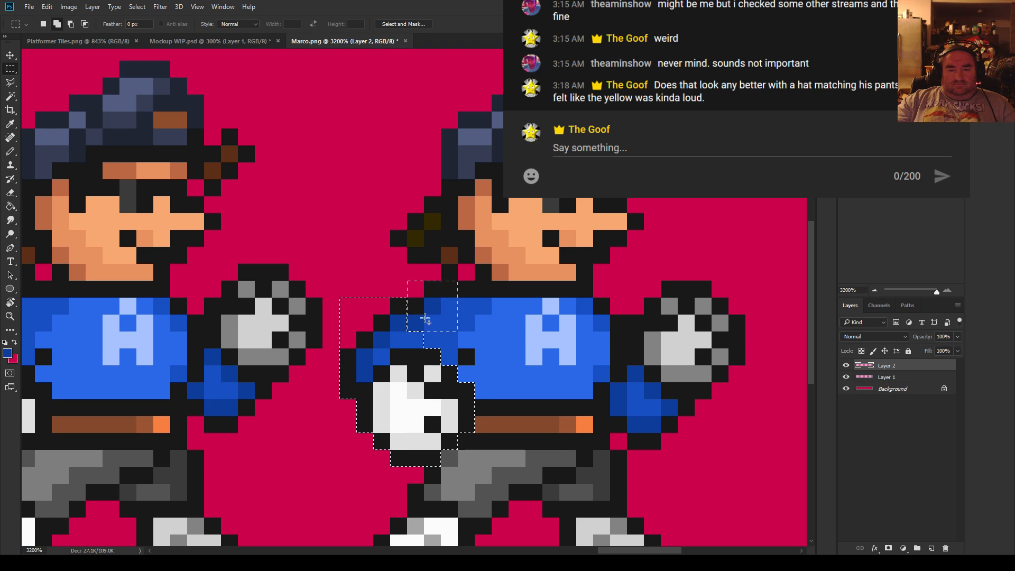
pyautogui.moveTo(424, 319); pyautogui.dragTo(397, 342)
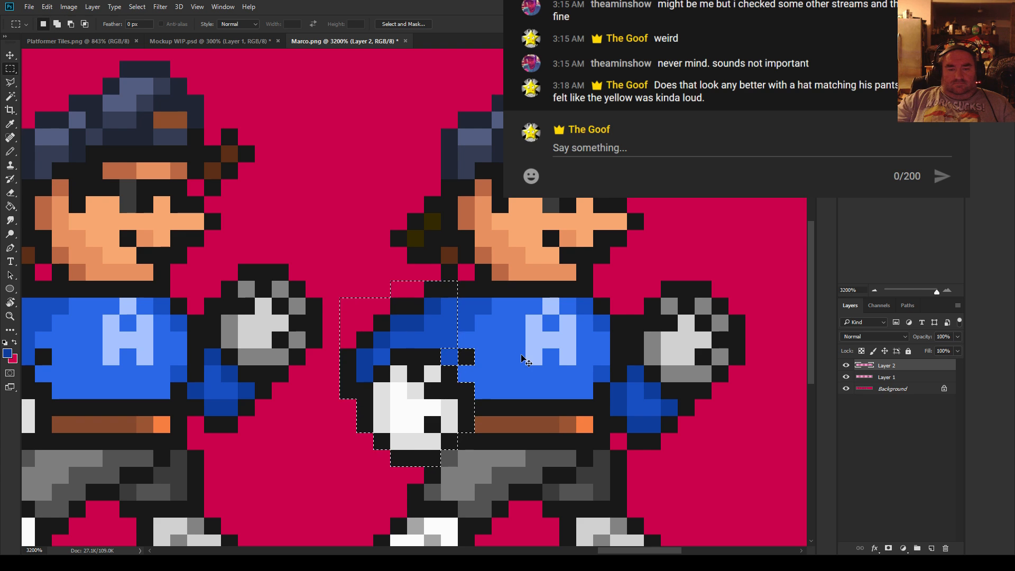
pyautogui.hotkey('ctrl', 'Down')
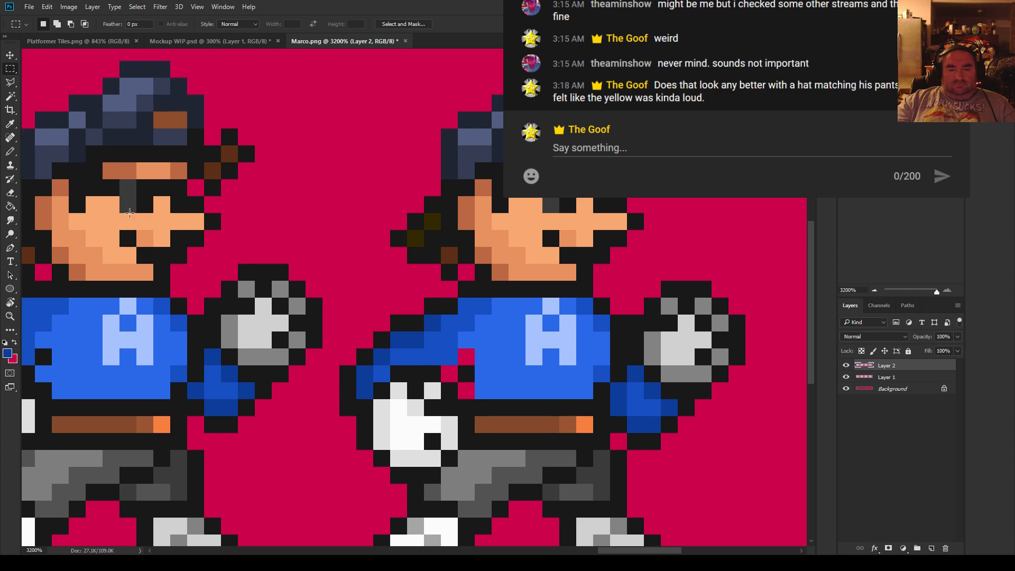
# Sample the shirt's blues and pencil over the exposed crimson pixels between the lowered sleeve and the torso
pyautogui.press('b')
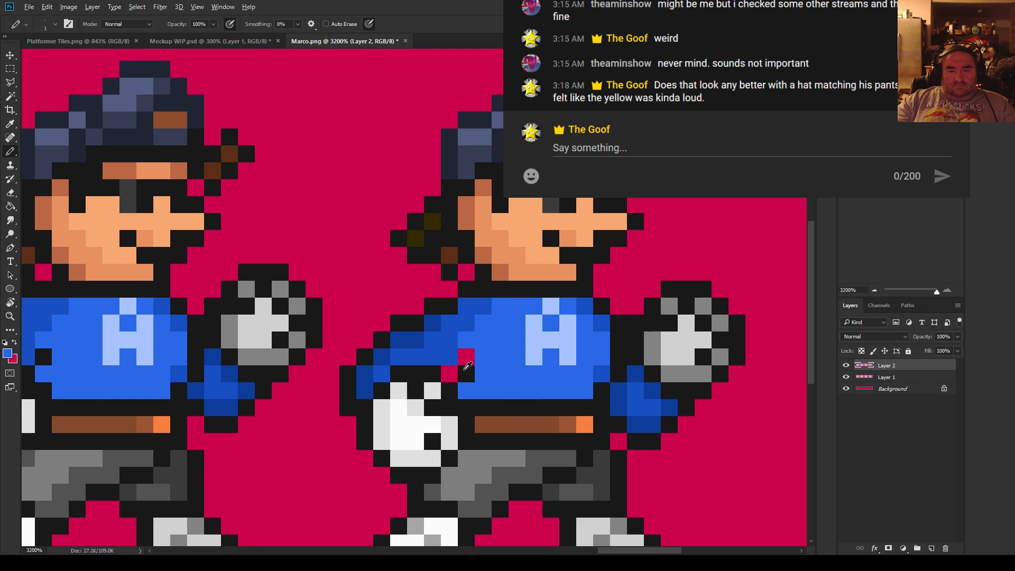
pyautogui.keyDown('alt'); pyautogui.click(451, 362); pyautogui.keyUp('alt')
pyautogui.scroll(-5, 385, 485)
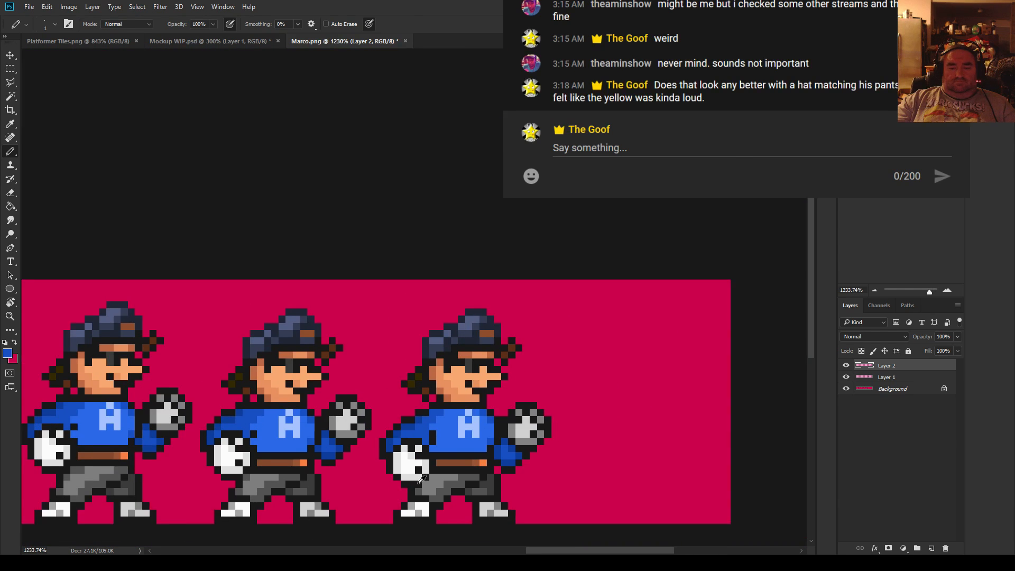
# Compare the poses and arm heights of the three raised-fist frames beside the running frame
pyautogui.scroll(-1, 422, 483)
pyautogui.scroll(3, 365, 466)
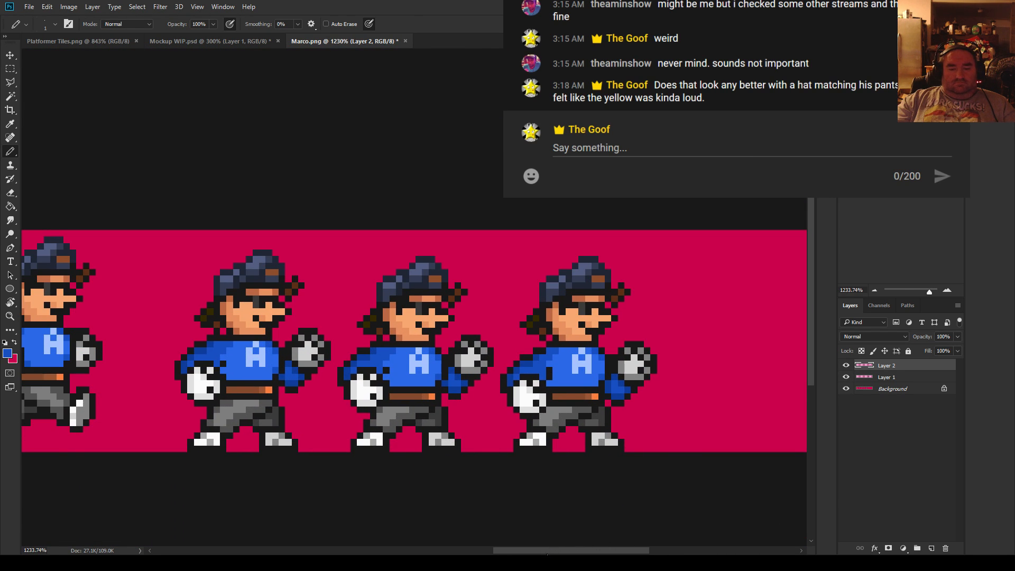
pyautogui.moveTo(546, 554); pyautogui.dragTo(522, 552)
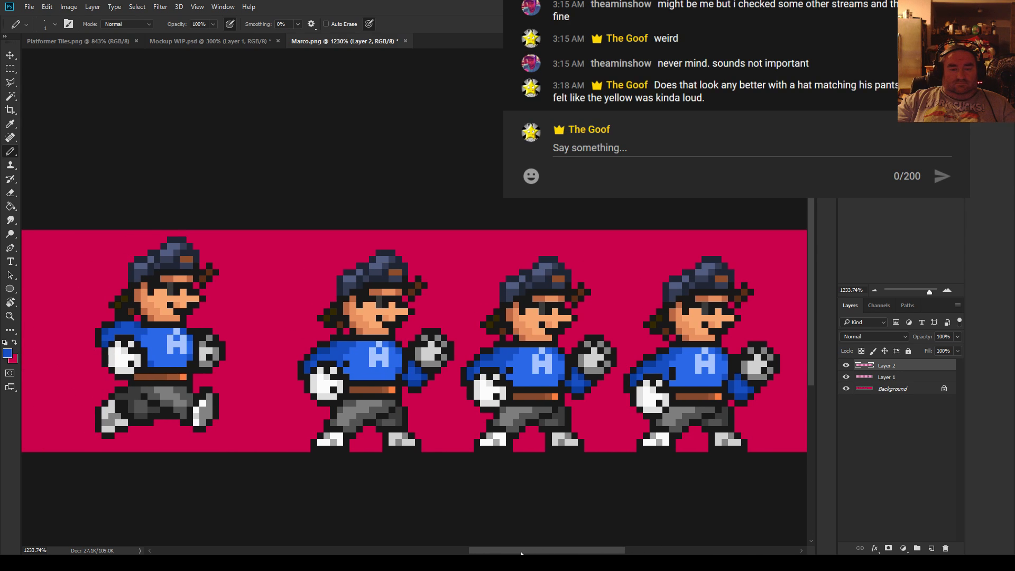
pyautogui.scroll(1, 477, 455)
pyautogui.scroll(-1, 493, 463)
pyautogui.scroll(2, 536, 469)
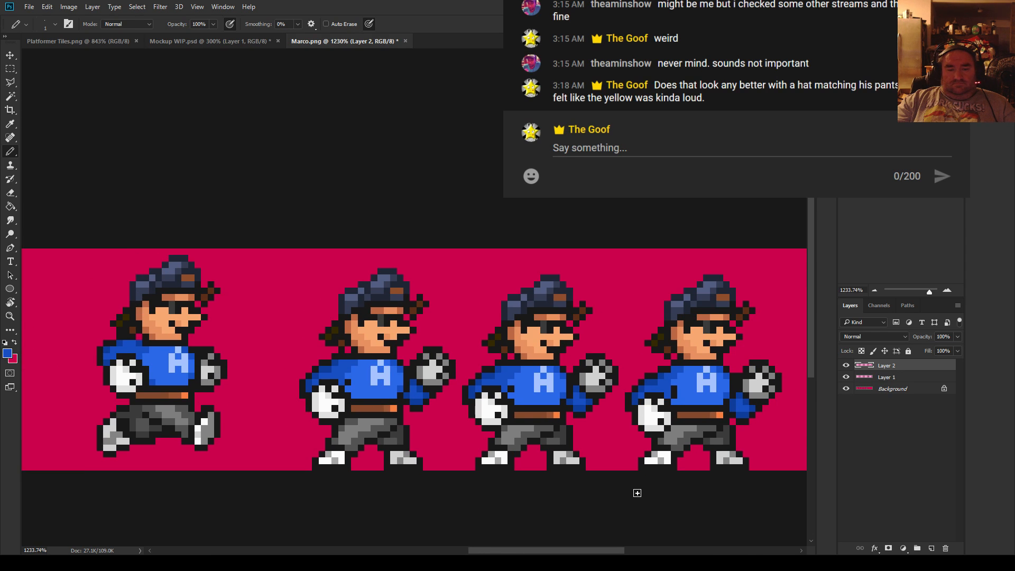
pyautogui.scroll(-7, 539, 472)
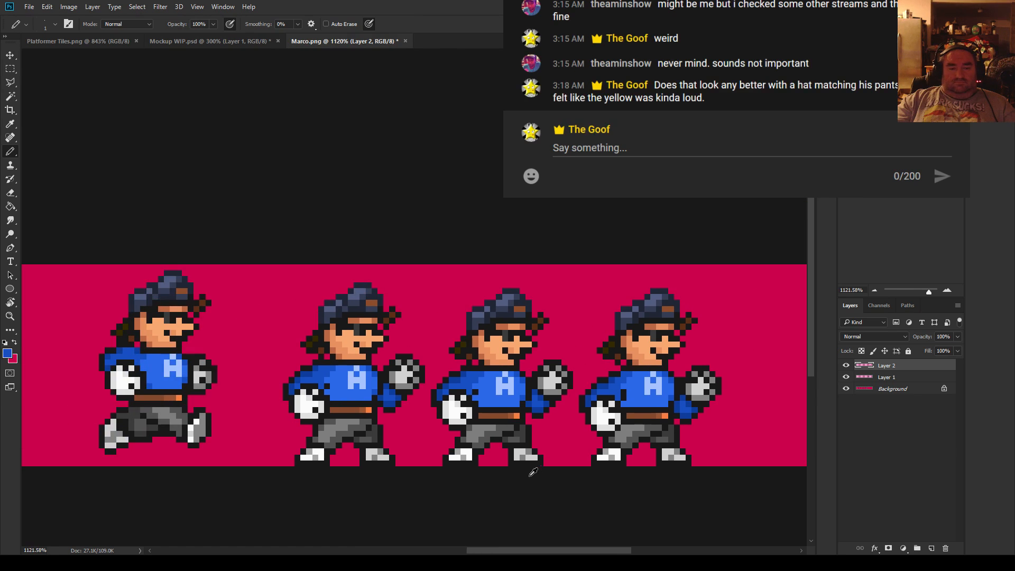
pyautogui.scroll(1, 450, 470)
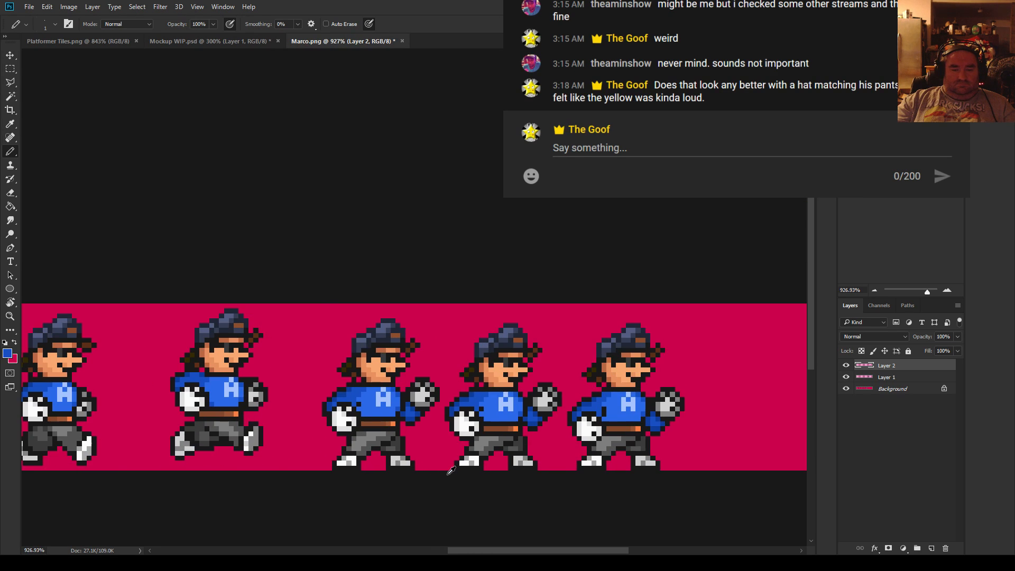
# Merge all layers into the background and save Marco.png
pyautogui.hotkey('ctrl', 'shift', 'e')
pyautogui.hotkey('ctrl', 's')
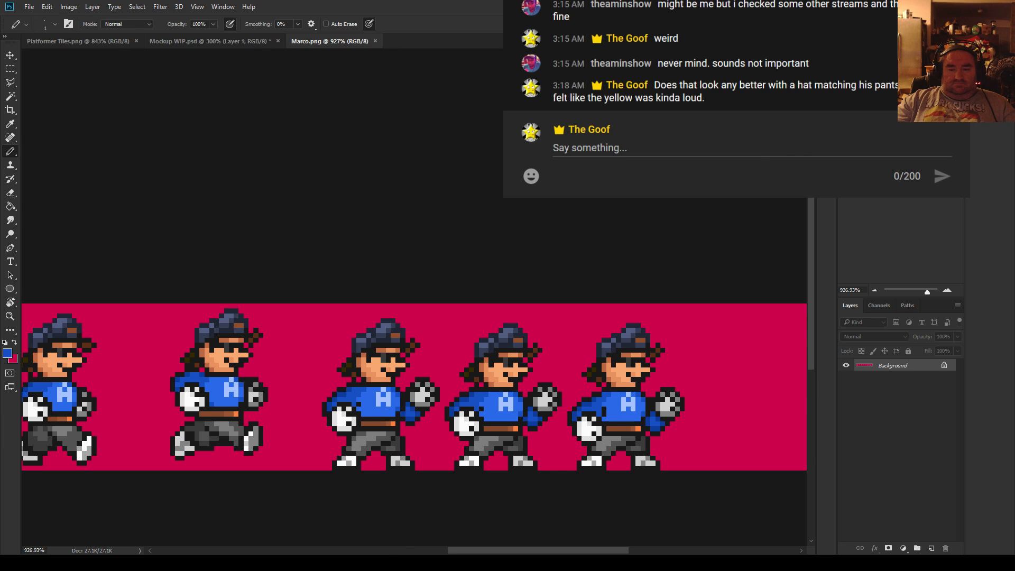
pyautogui.scroll(-5, 557, 392)
pyautogui.scroll(2, 635, 369)
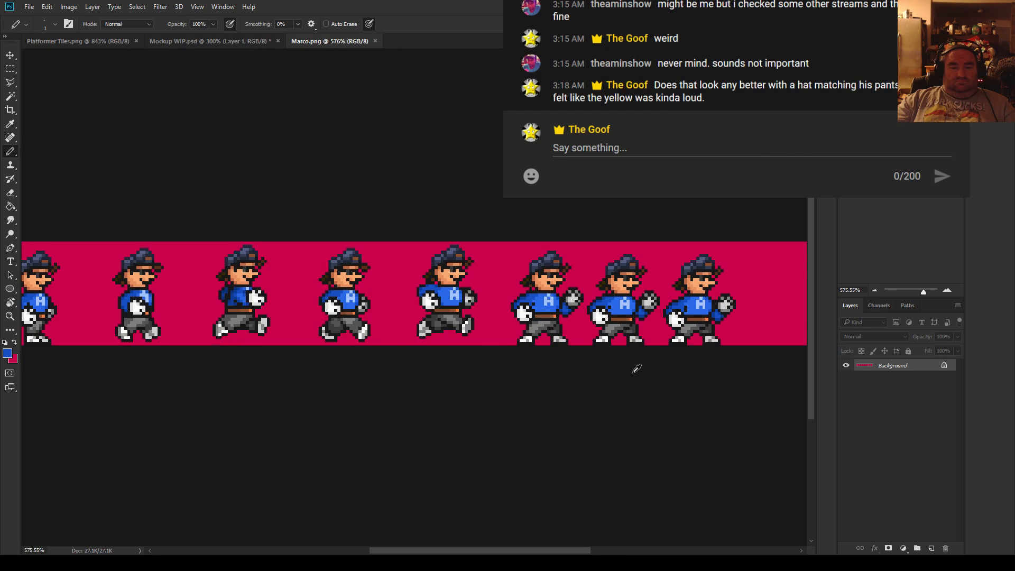
pyautogui.scroll(-2, 673, 364)
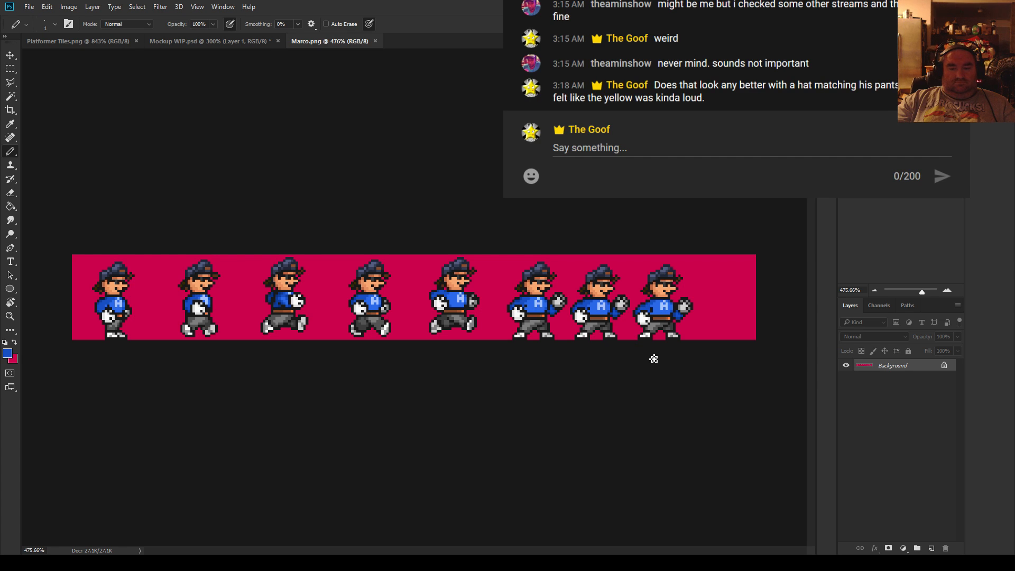
# Select the first raised-fist figure and subtract the crimson background from the selection
pyautogui.scroll(8, 687, 294)
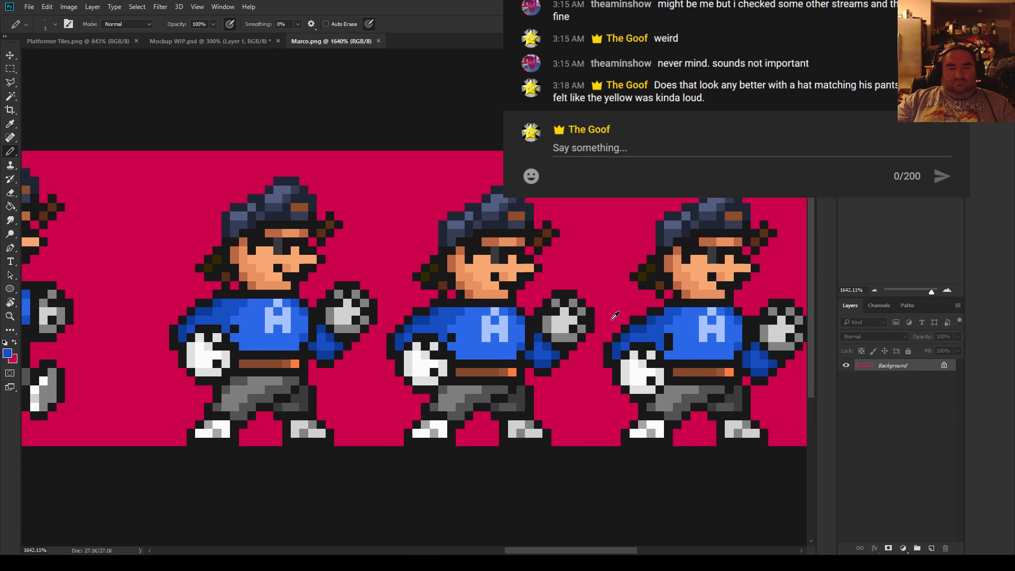
pyautogui.moveTo(539, 553); pyautogui.dragTo(504, 554)
pyautogui.click(11, 73)
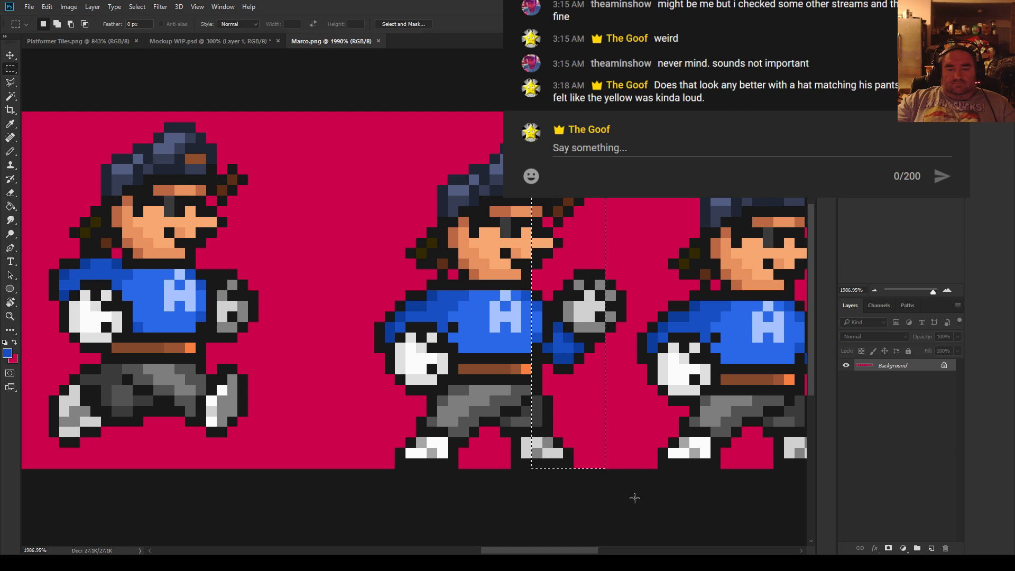
pyautogui.moveTo(635, 471); pyautogui.dragTo(343, 124)
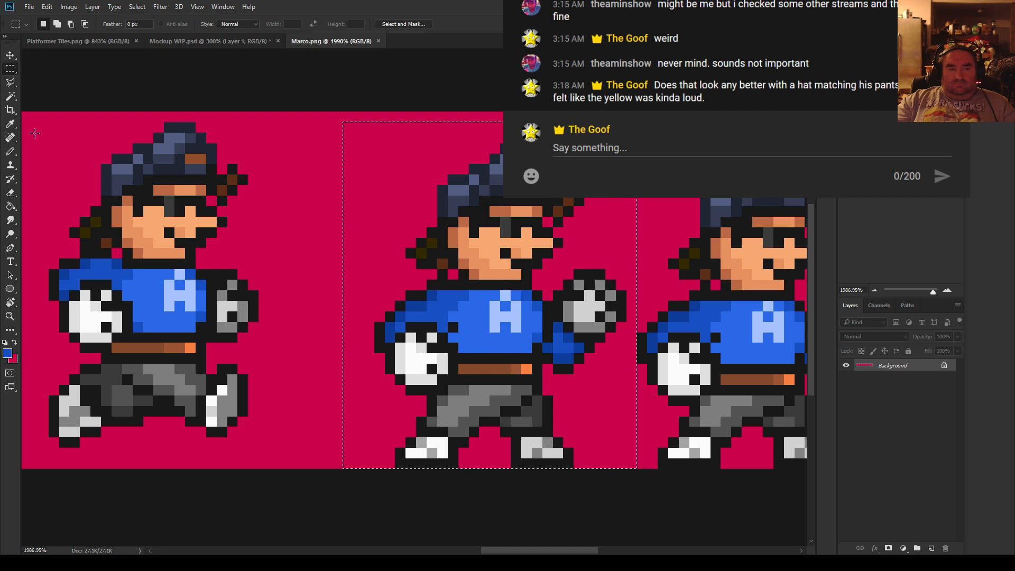
pyautogui.press('w')
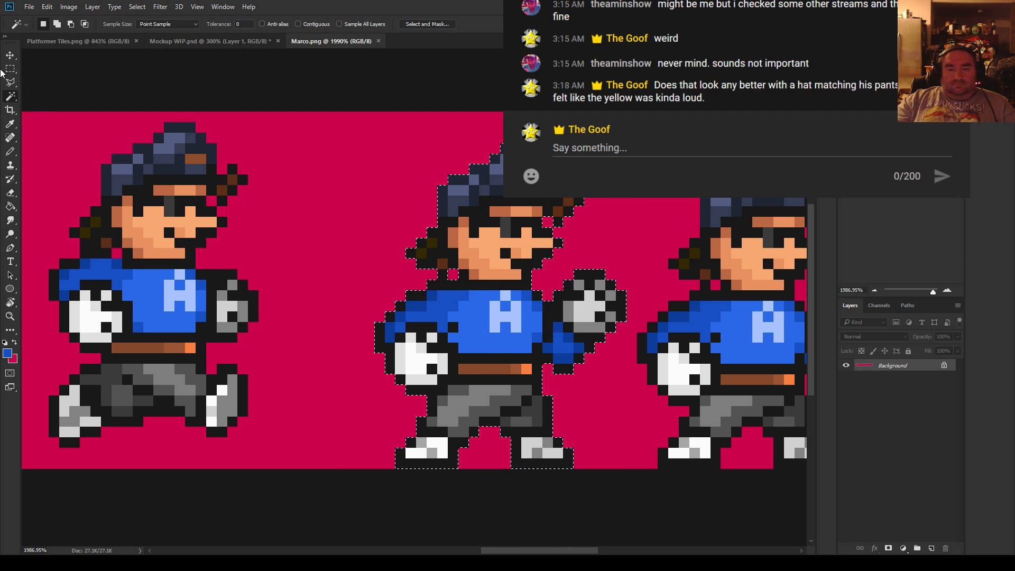
pyautogui.keyDown('alt'); pyautogui.click(559, 279); pyautogui.keyUp('alt')
pyautogui.press('m')
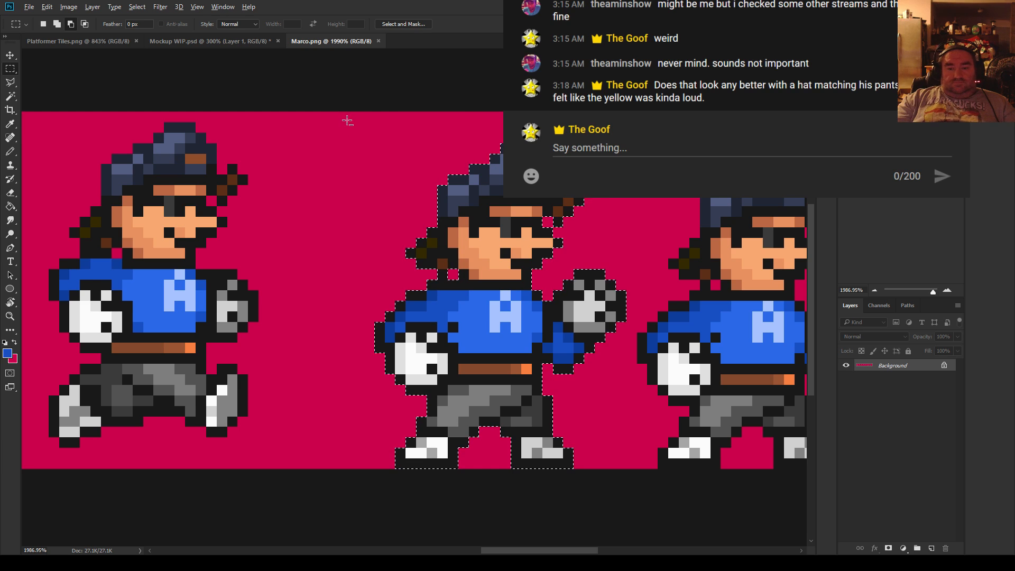
pyautogui.moveTo(351, 136); pyautogui.dragTo(542, 476)
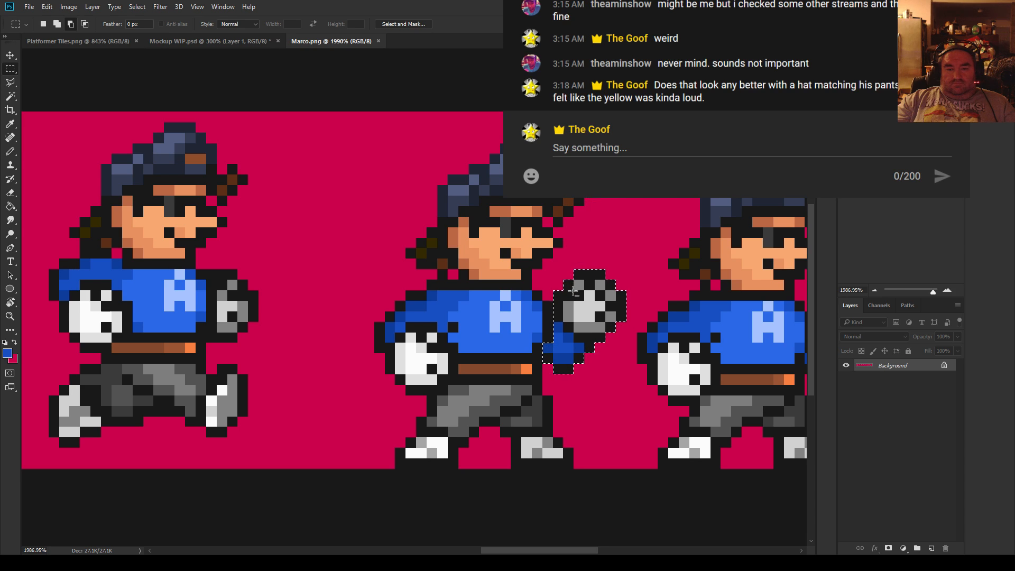
pyautogui.hotkey('ctrl', 'alt', 'z')
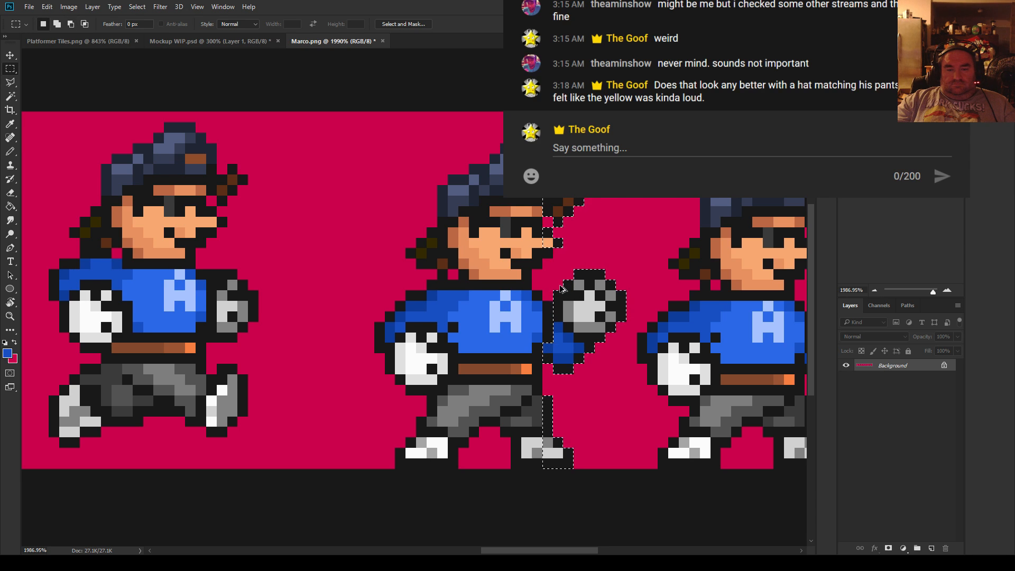
pyautogui.hotkey('ctrl', 'alt', 'z')
# Subtract the raised front arm from the figure's selection, copy the remaining body to a new layer, and make the Background layer active
pyautogui.moveTo(638, 249); pyautogui.dragTo(615, 306)
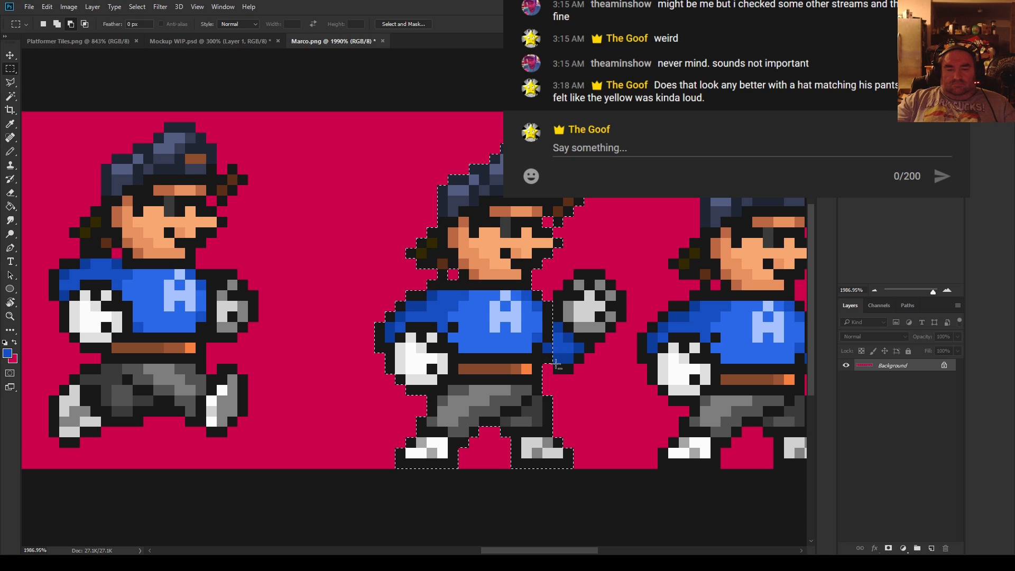
pyautogui.keyDown('alt'); pyautogui.moveTo(556, 364); pyautogui.dragTo(544, 343); pyautogui.keyUp('alt')
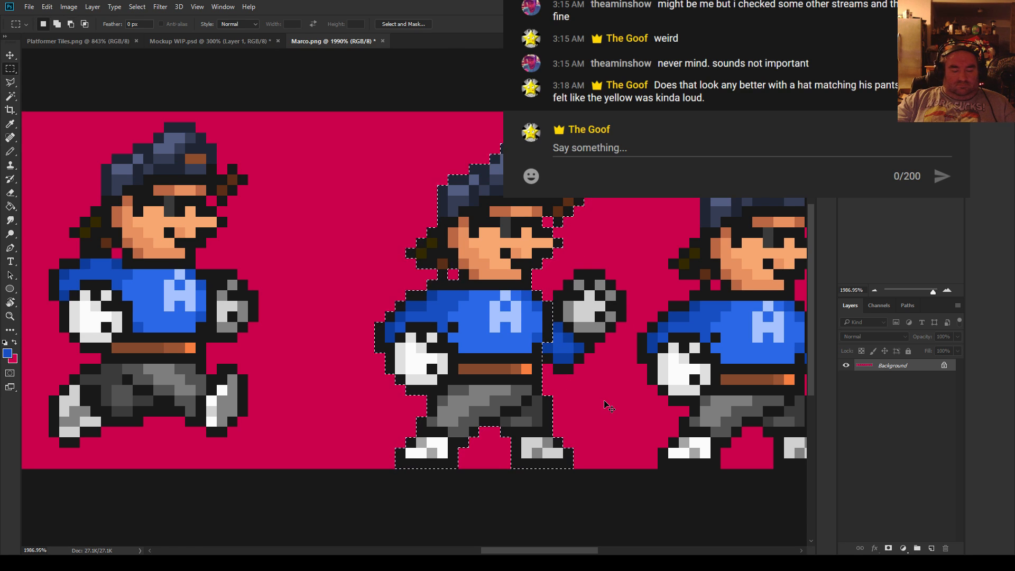
pyautogui.hotkey('ctrl', 'j')
pyautogui.click(876, 377)
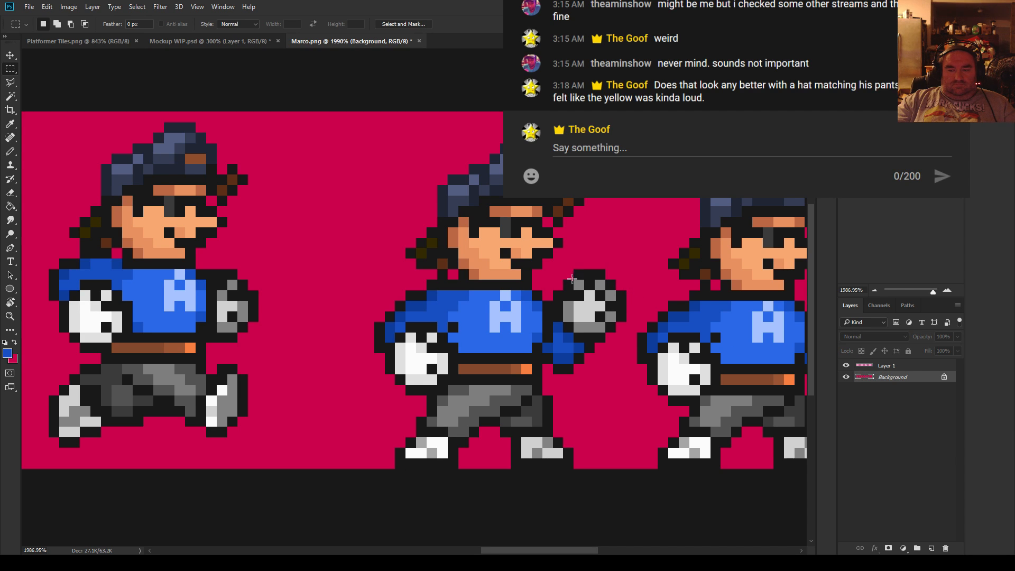
# Select the first raised-fist figure's front arm and glove on the Background, shift them one pixel left, and deselect
pyautogui.moveTo(603, 361); pyautogui.dragTo(626, 374)
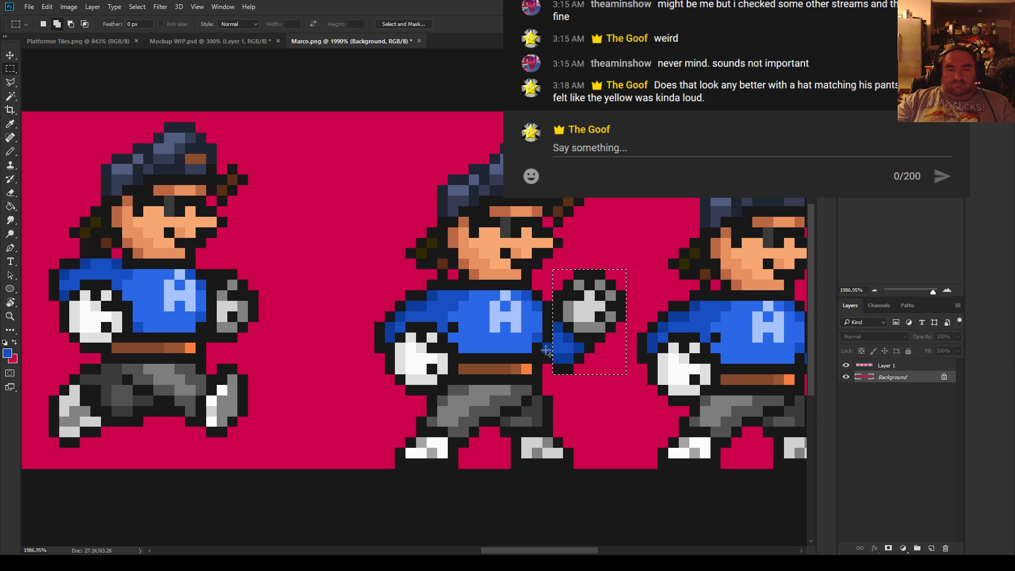
pyautogui.moveTo(544, 344); pyautogui.dragTo(562, 362)
pyautogui.hotkey('ctrl', 'Left')
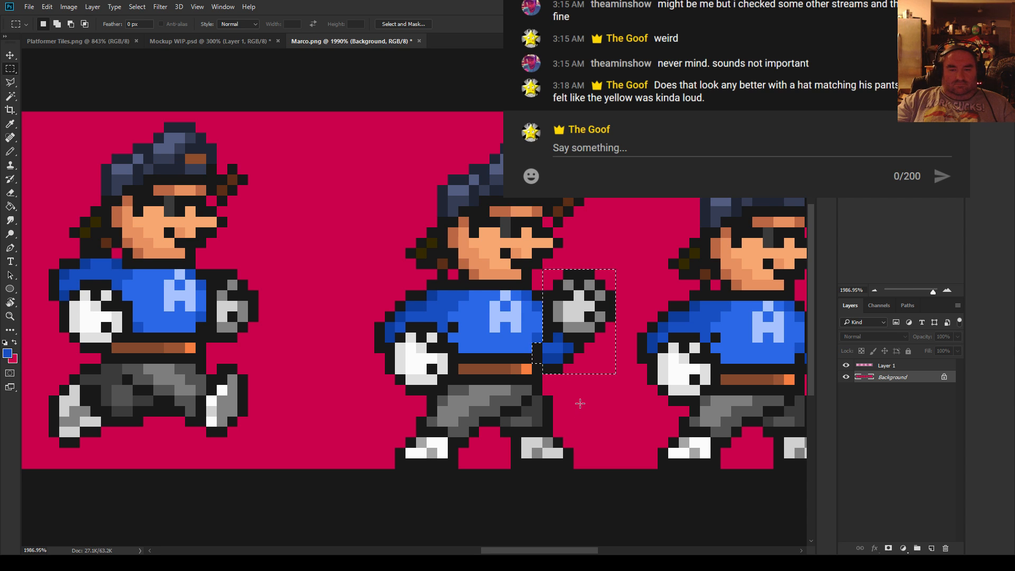
pyautogui.click(580, 403)
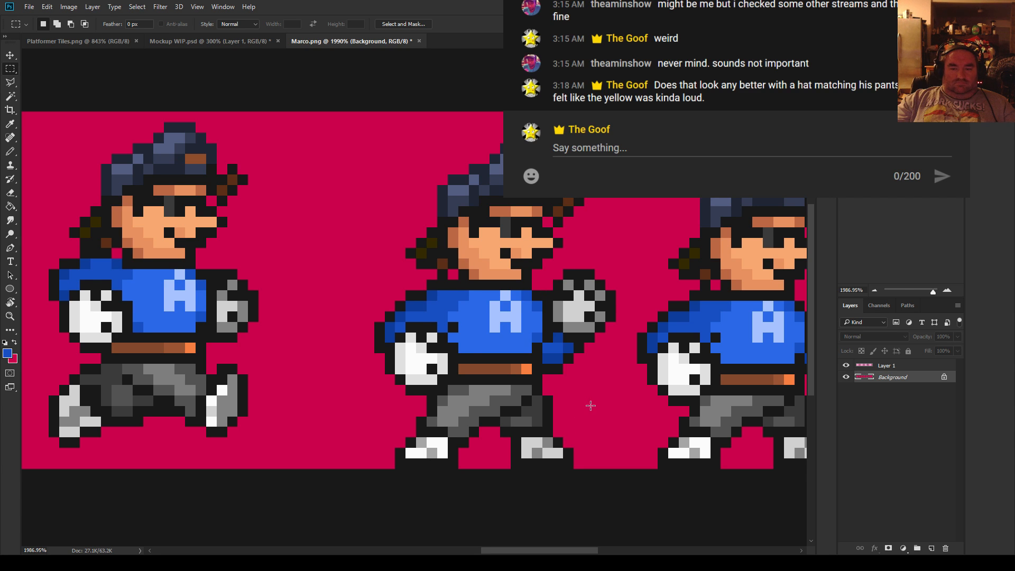
# Undo the front arm's leftward shift on the first raised-fist figure and clear the selection
pyautogui.scroll(-3, 390, 308)
pyautogui.scroll(1, 571, 354)
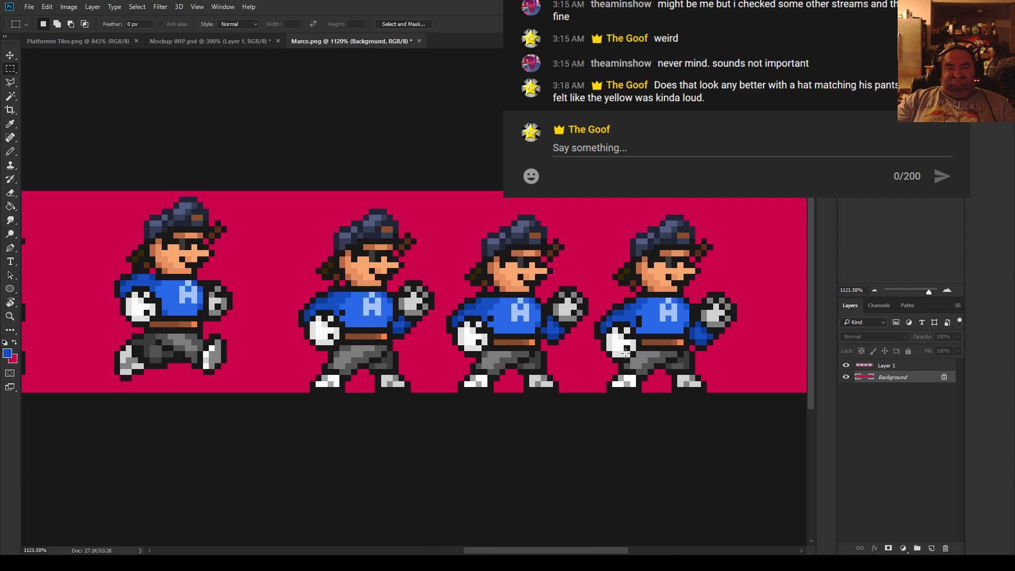
pyautogui.hotkey('ctrl', 'z')
pyautogui.hotkey('ctrl', 'Right')
pyautogui.click(424, 369)
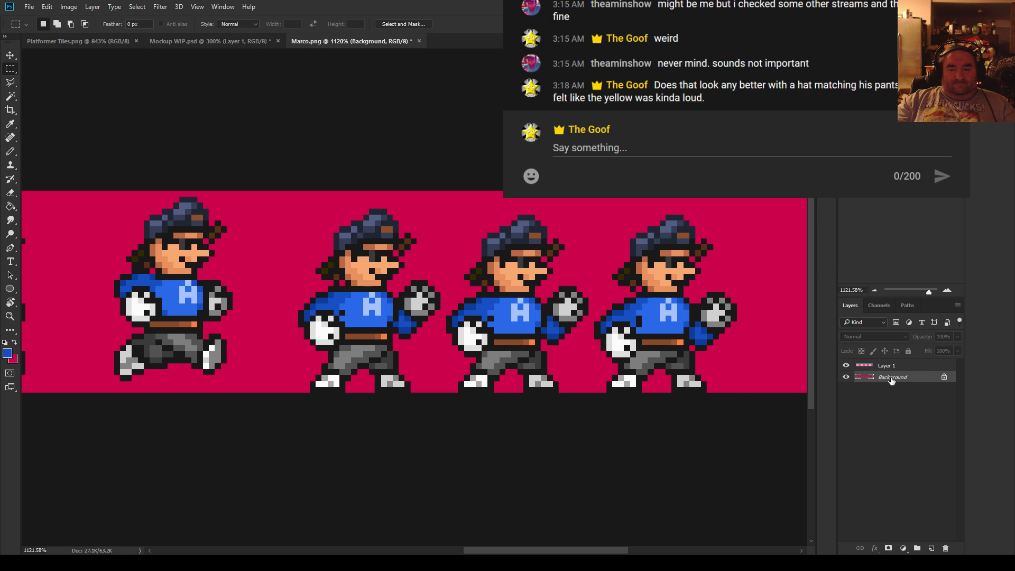
# Undo the body layer copy to return to the single Background layer, and deselect
pyautogui.click(859, 369)
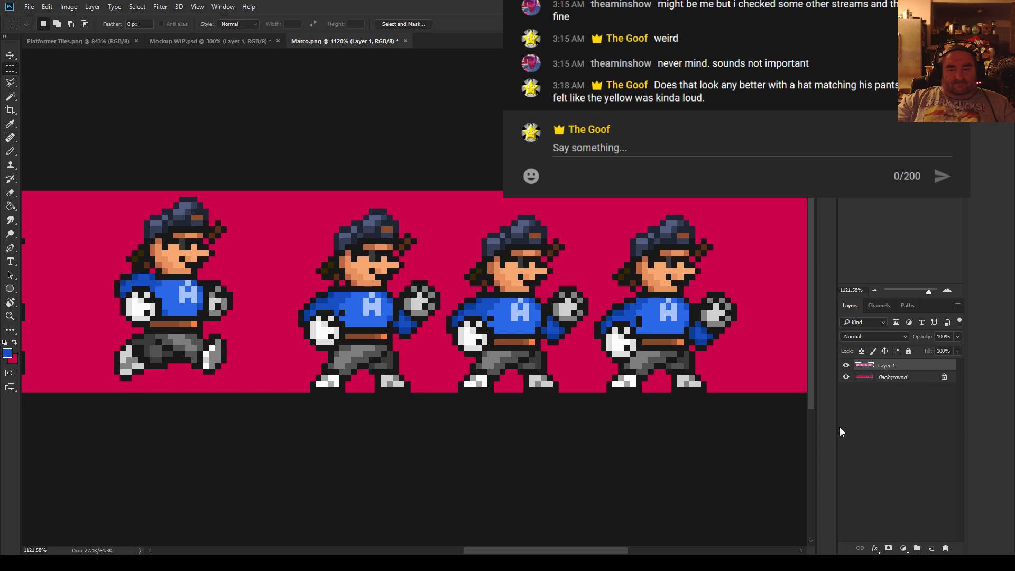
pyautogui.hotkey('ctrl', 'd')
pyautogui.hotkey('ctrl', 'alt', 'z')
pyautogui.hotkey('ctrl', 'alt', 'z')
pyautogui.hotkey('ctrl', 'alt', 'z')
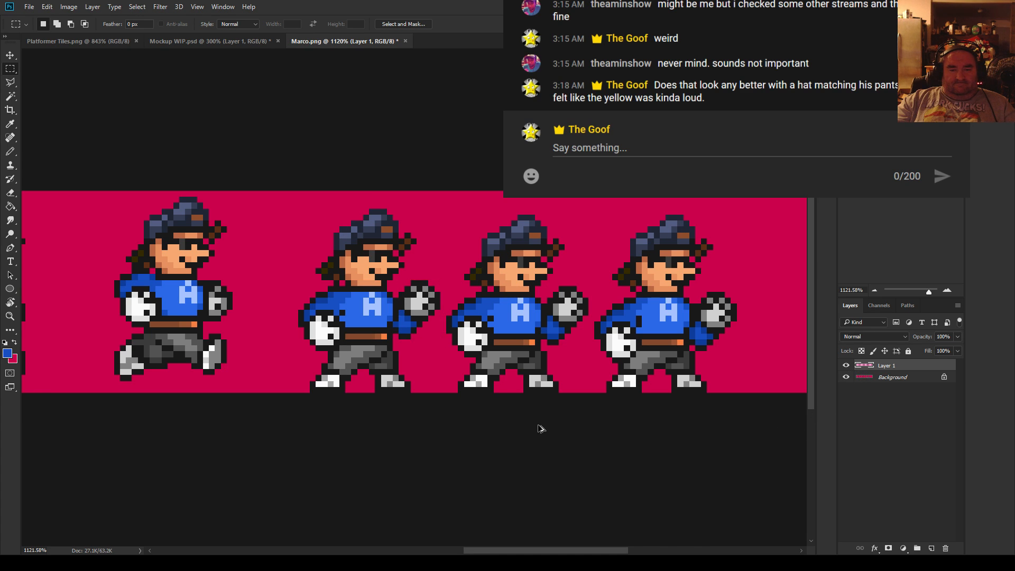
pyautogui.hotkey('ctrl', 'd')
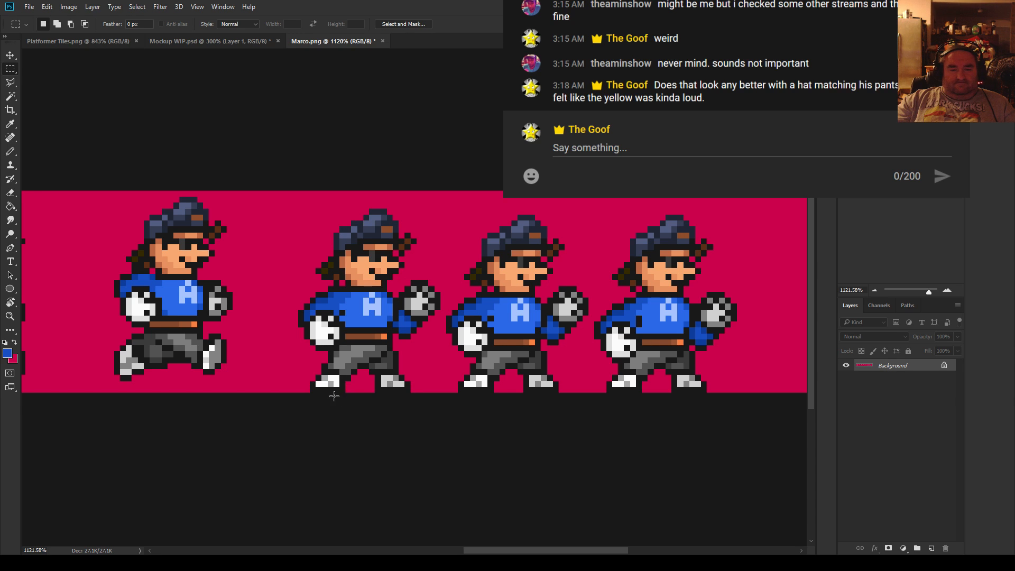
# Select the first raised-fist figure's upper body with both gloves, shift it up one pixel, and deselect
pyautogui.scroll(1, 300, 329)
pyautogui.moveTo(284, 195); pyautogui.dragTo(454, 348)
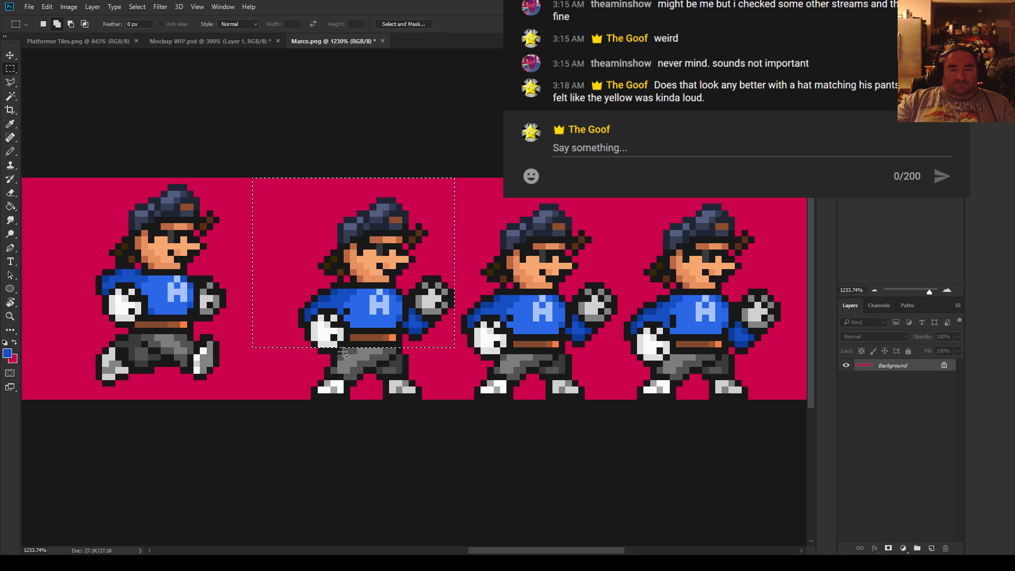
pyautogui.moveTo(342, 353); pyautogui.dragTo(320, 346)
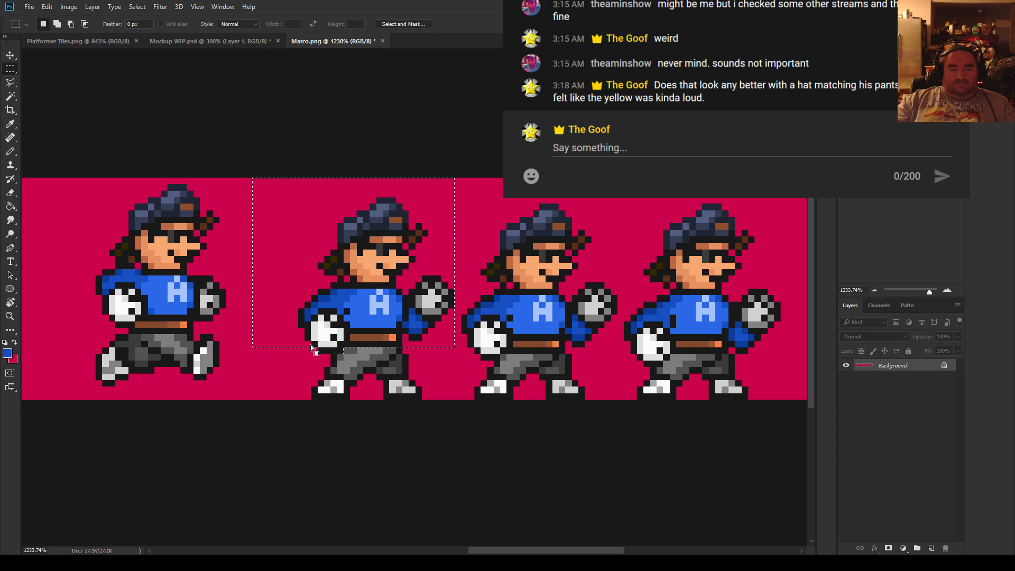
pyautogui.hotkey('ctrl', 'Up')
pyautogui.hotkey('ctrl', 'd')
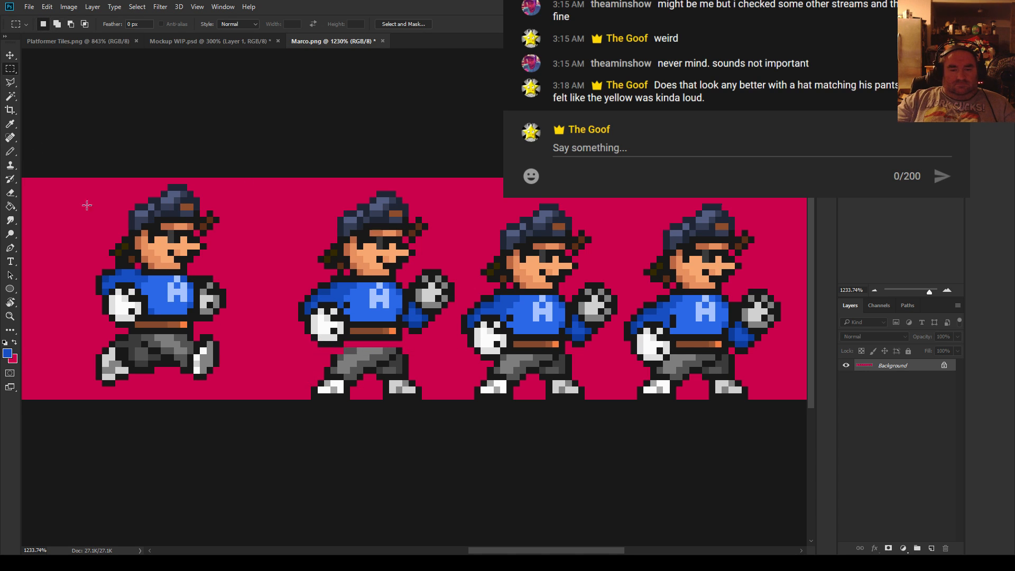
# With the Pencil and the sampled outline colour, extend the first raised-fist figure's outline at the waist and along the crease between the legs
pyautogui.press('b')
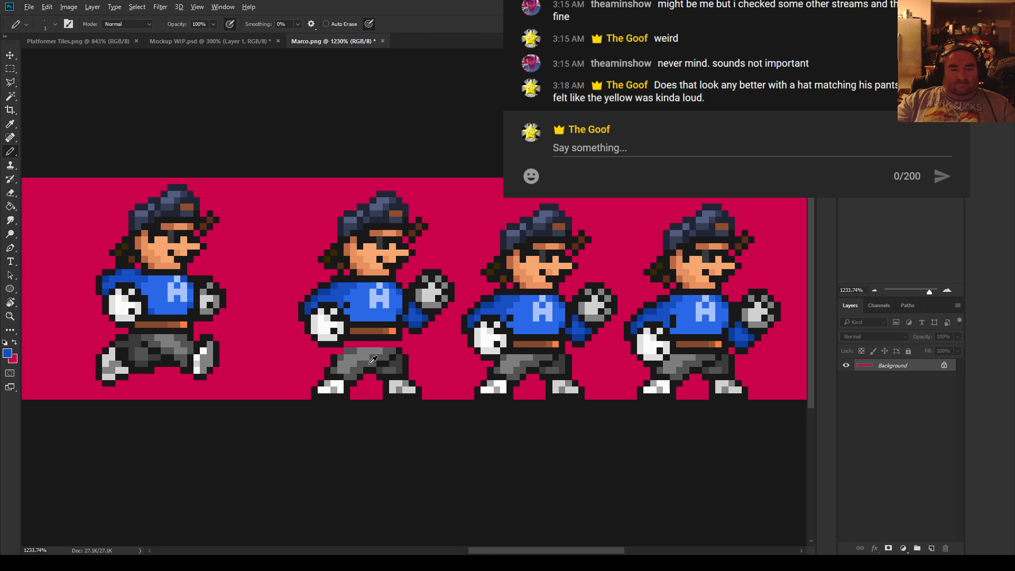
pyautogui.scroll(3, 339, 358)
pyautogui.keyDown('alt'); pyautogui.click(329, 334); pyautogui.keyUp('alt')
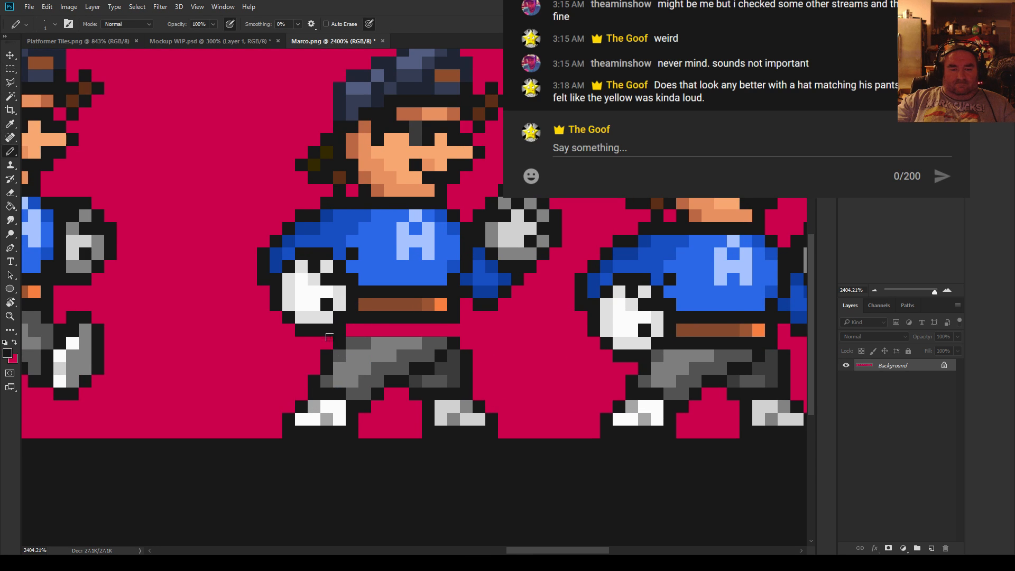
pyautogui.click(452, 329)
pyautogui.click(441, 343)
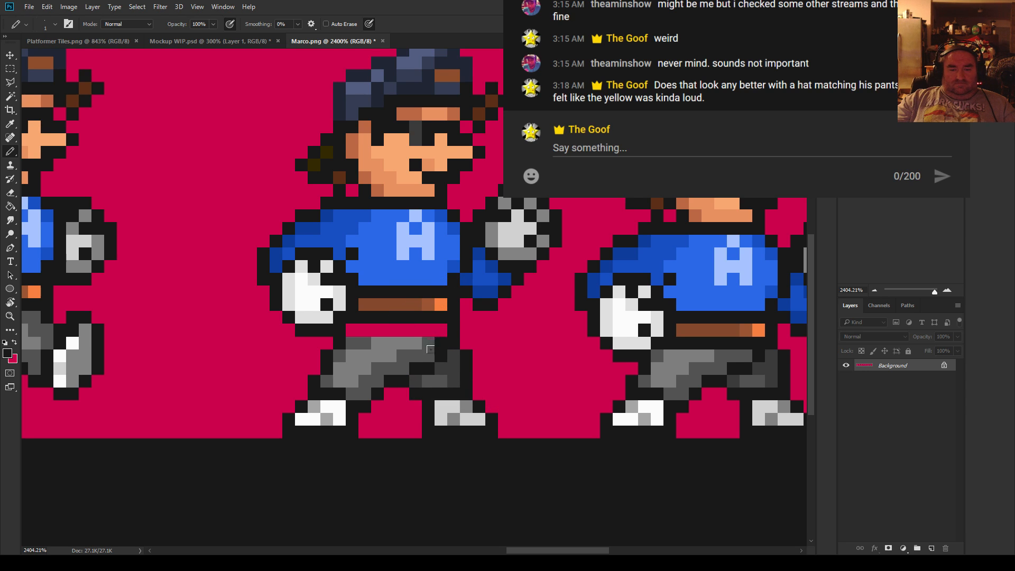
pyautogui.click(427, 356)
pyautogui.click(415, 355)
pyautogui.click(403, 368)
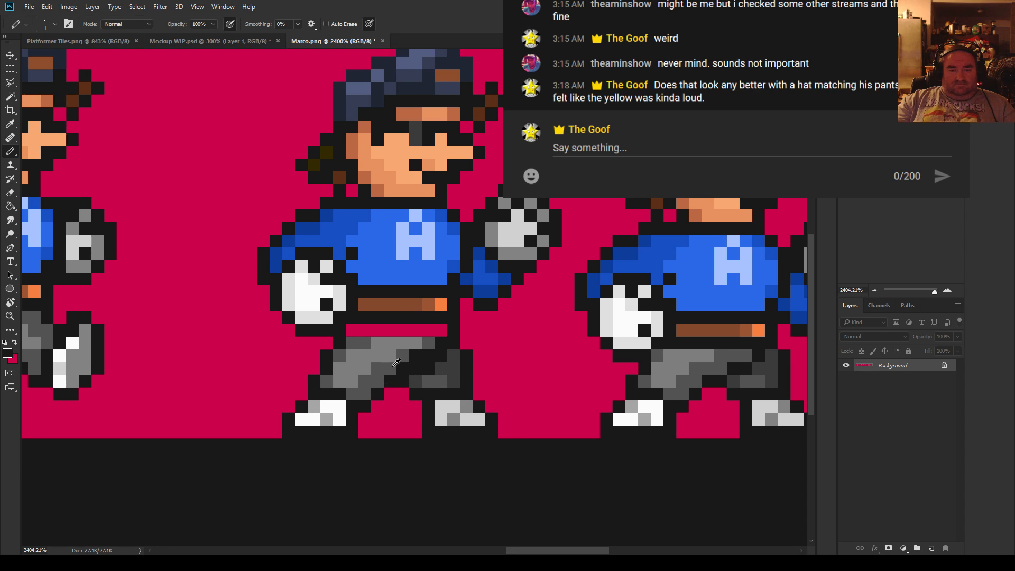
# Repaint the shading between the first raised-fist figure's legs with sampled dark trouser greys and outline colour
pyautogui.keyDown('alt'); pyautogui.click(450, 373); pyautogui.keyUp('alt')
pyautogui.moveTo(428, 367); pyautogui.dragTo(418, 367)
pyautogui.click(437, 355)
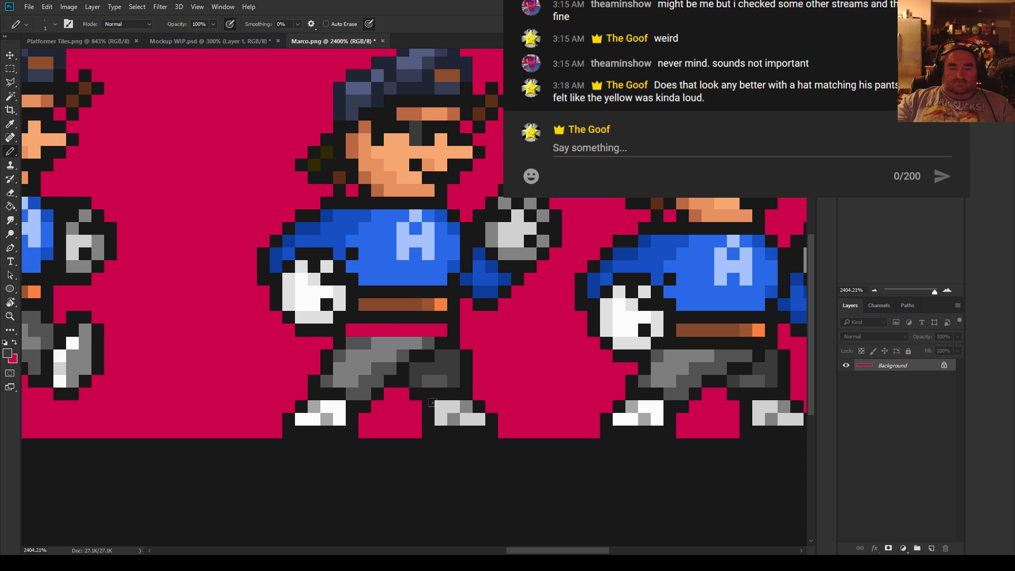
pyautogui.keyDown('alt'); pyautogui.click(407, 370); pyautogui.keyUp('alt')
pyautogui.click(415, 369)
pyautogui.keyDown('alt'); pyautogui.click(397, 362); pyautogui.keyUp('alt')
pyautogui.moveTo(403, 356); pyautogui.dragTo(416, 355)
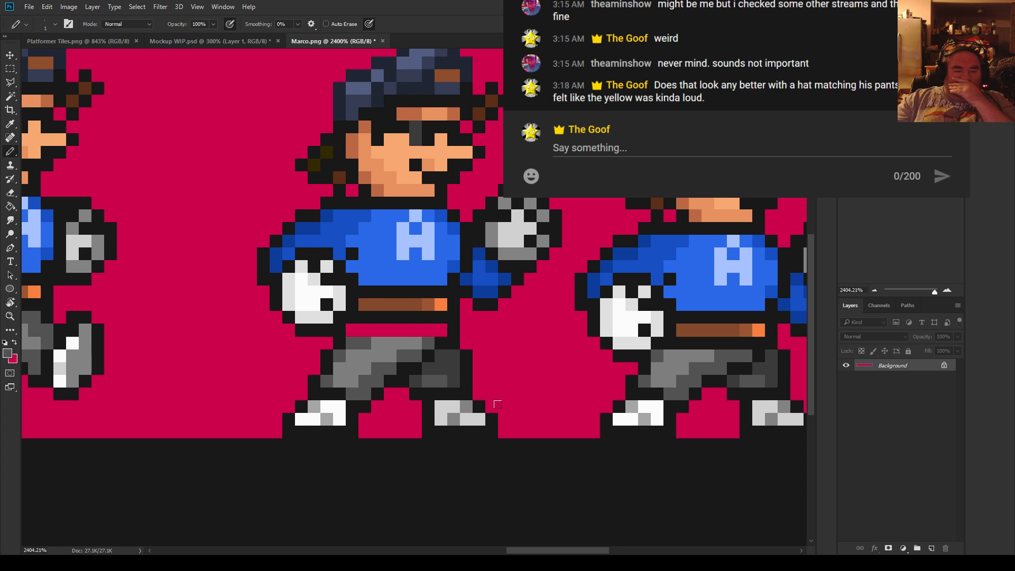
pyautogui.moveTo(444, 377); pyautogui.dragTo(433, 362)
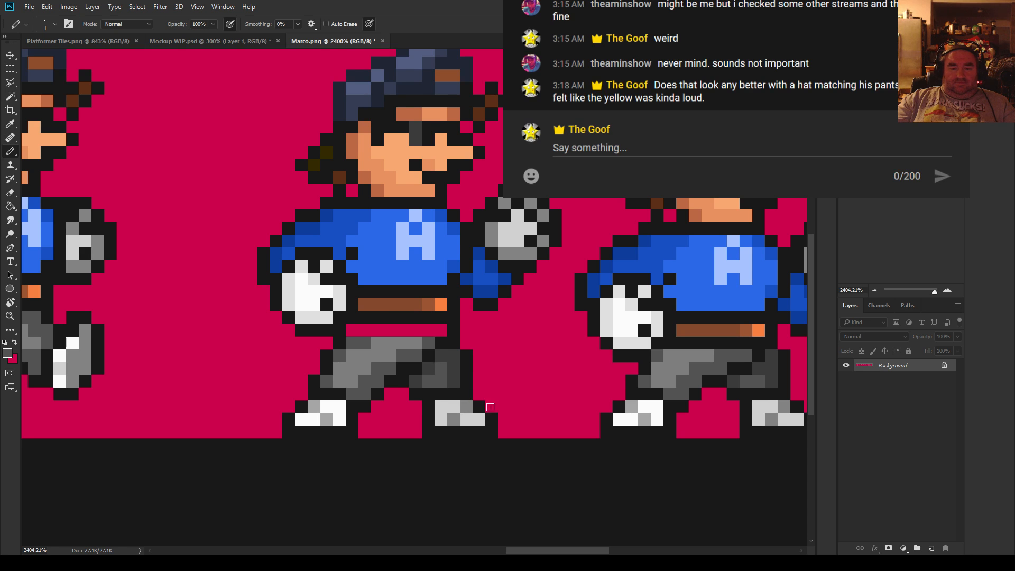
# Fill the one-pixel gap below the first raised-fist figure's belt with sampled trouser greys, darker at both ends and lighter in the middle
pyautogui.scroll(-2, 512, 417)
pyautogui.scroll(3, 506, 419)
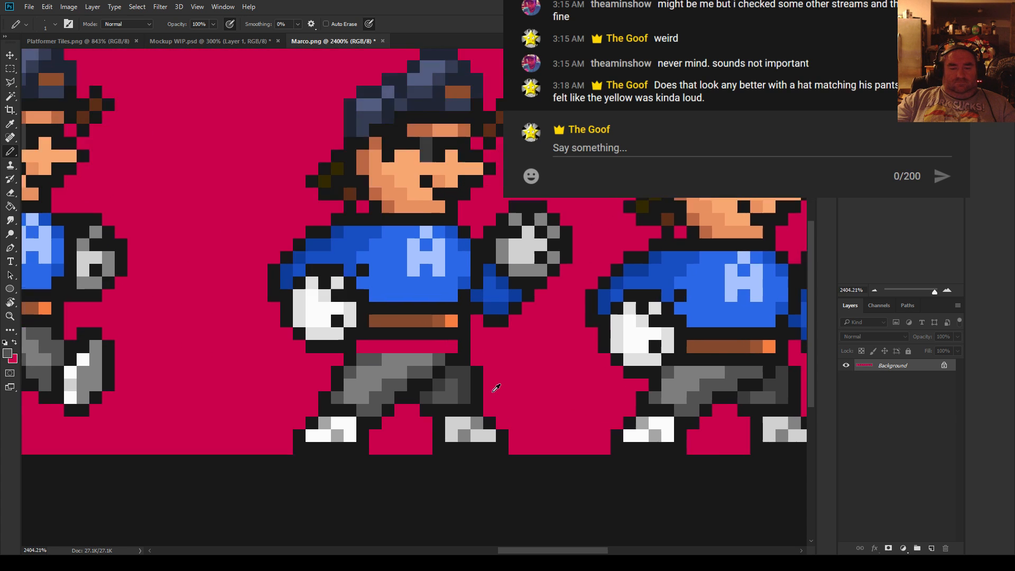
pyautogui.keyDown('alt'); pyautogui.click(340, 347); pyautogui.keyUp('alt')
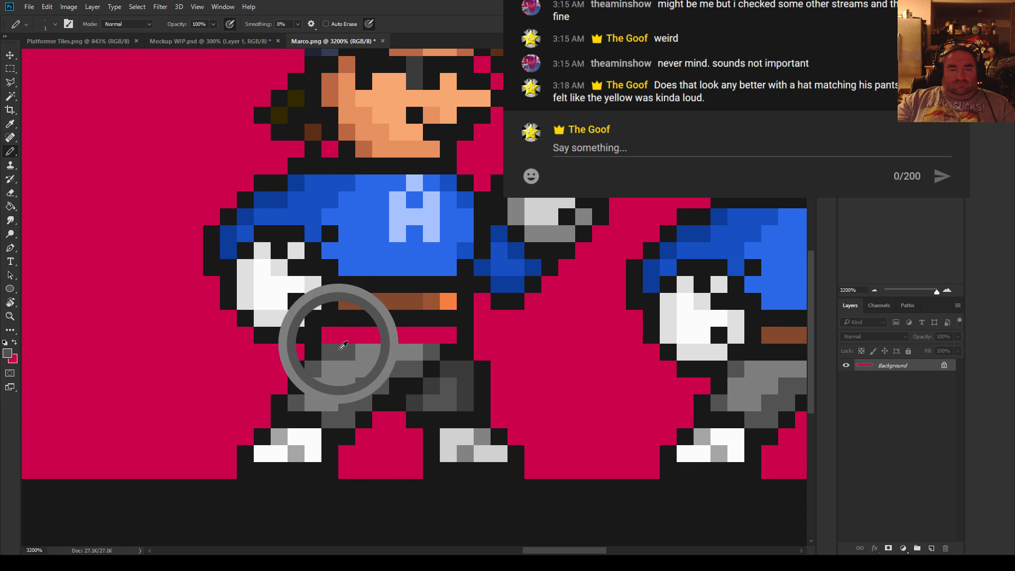
pyautogui.moveTo(330, 336); pyautogui.dragTo(359, 334)
pyautogui.keyDown('alt'); pyautogui.click(367, 355); pyautogui.keyUp('alt')
pyautogui.click(347, 352)
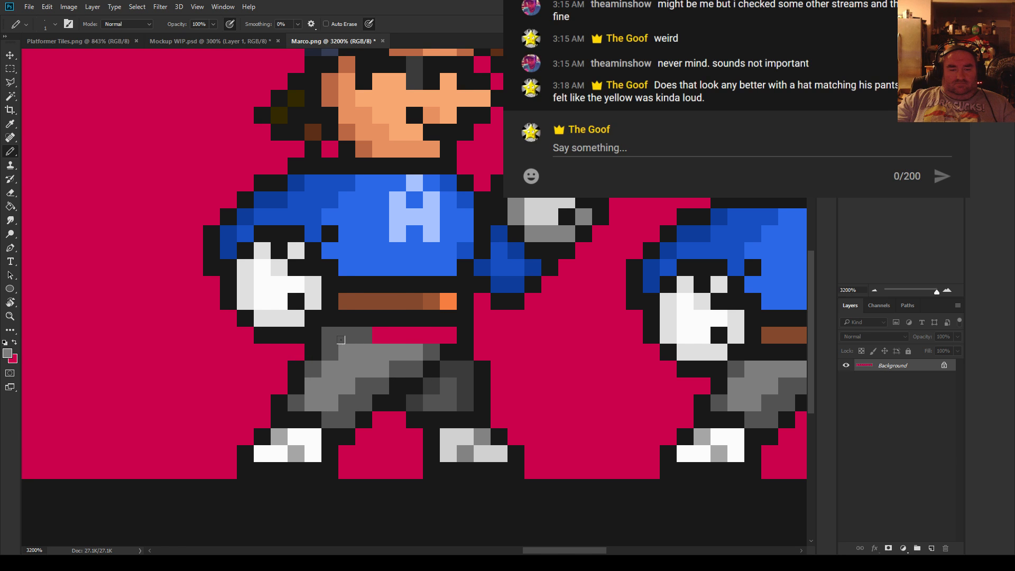
pyautogui.keyDown('alt'); pyautogui.click(388, 347); pyautogui.keyUp('alt')
pyautogui.moveTo(377, 336); pyautogui.dragTo(432, 329)
pyautogui.click(447, 333)
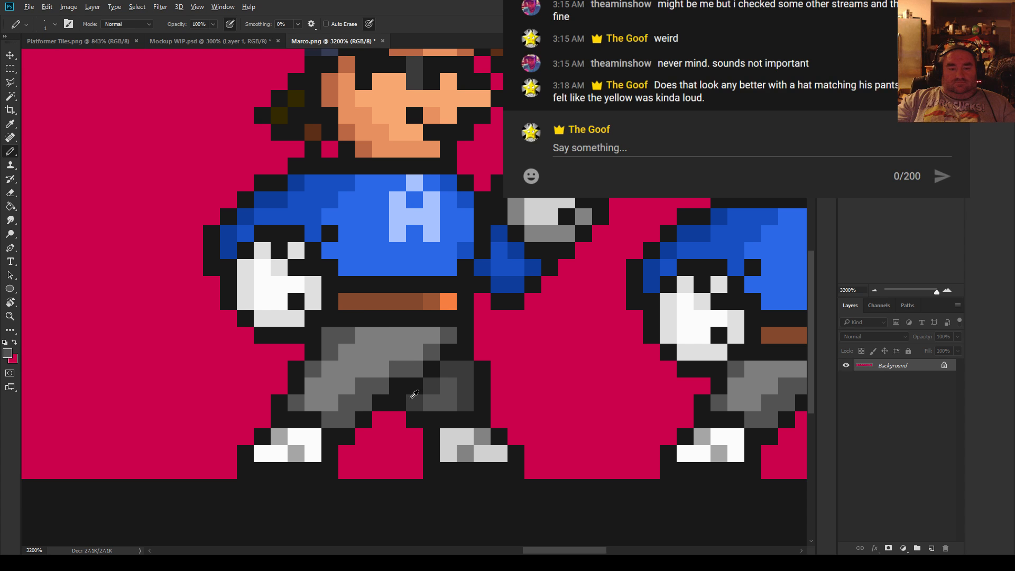
# Select the first raised-fist figure without its red background, copy it, and undo the background subtraction
pyautogui.scroll(-6, 398, 367)
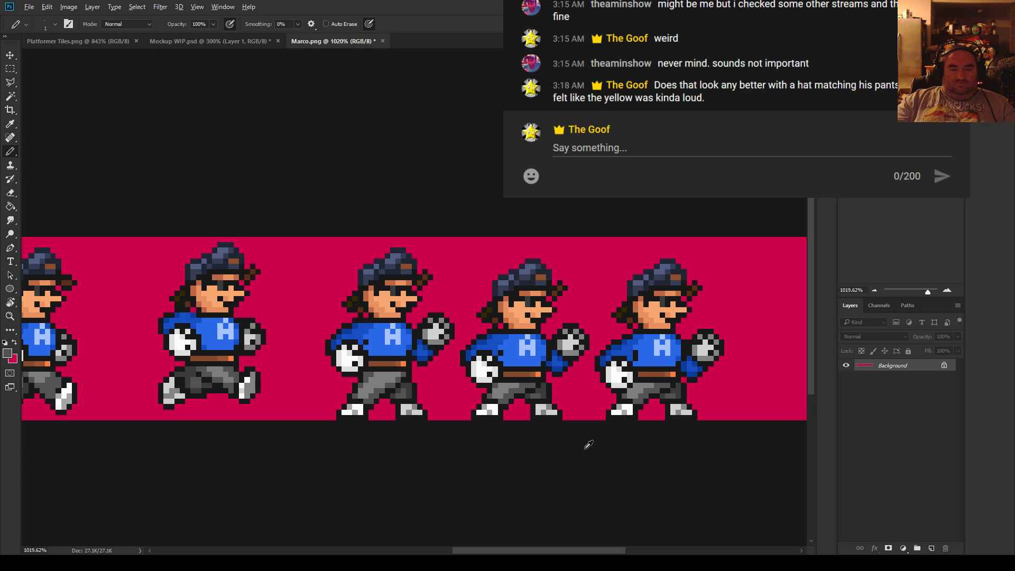
pyautogui.scroll(-4, 588, 444)
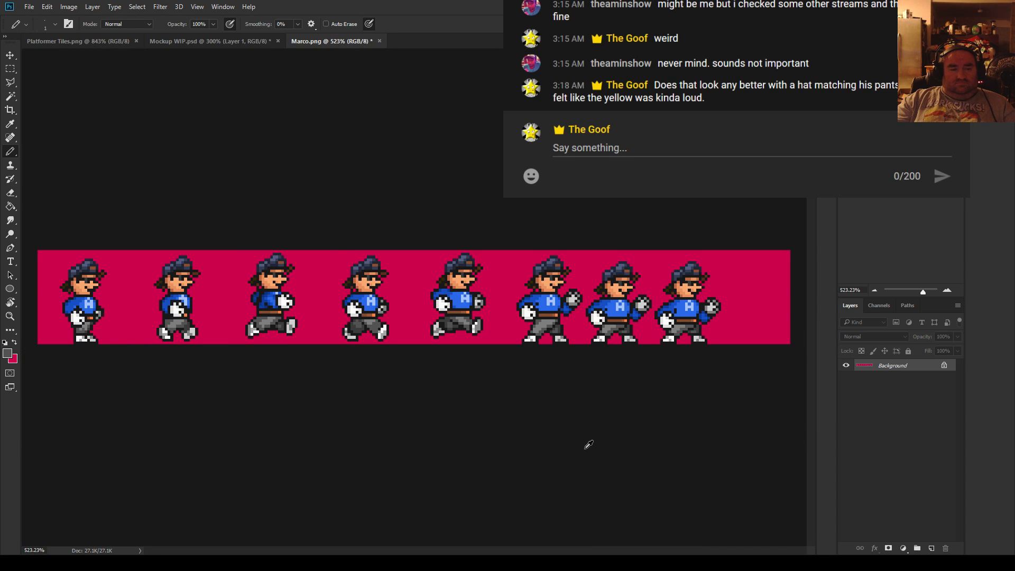
pyautogui.scroll(4, 688, 428)
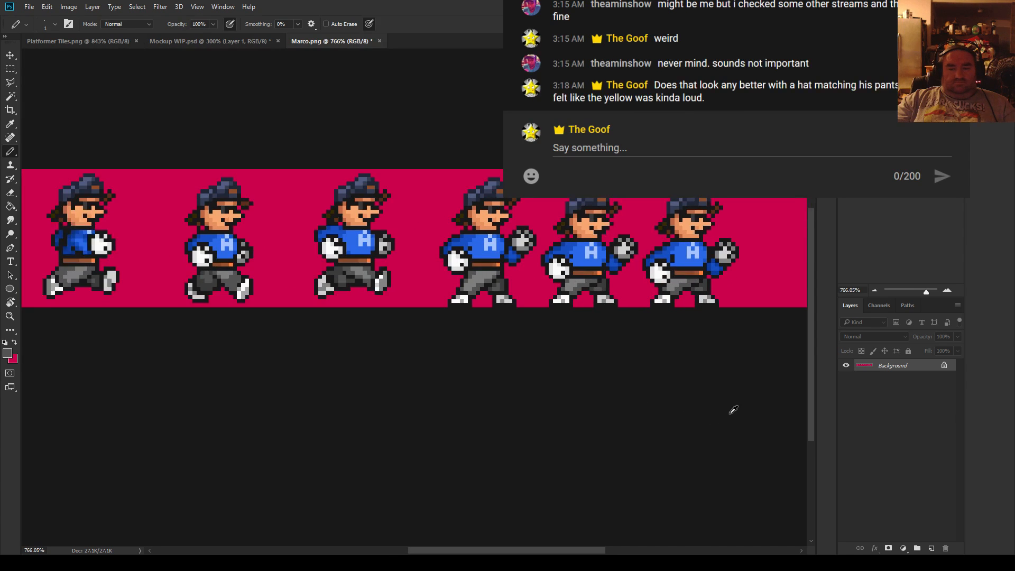
pyautogui.scroll(1, 778, 378)
pyautogui.scroll(-2, 775, 370)
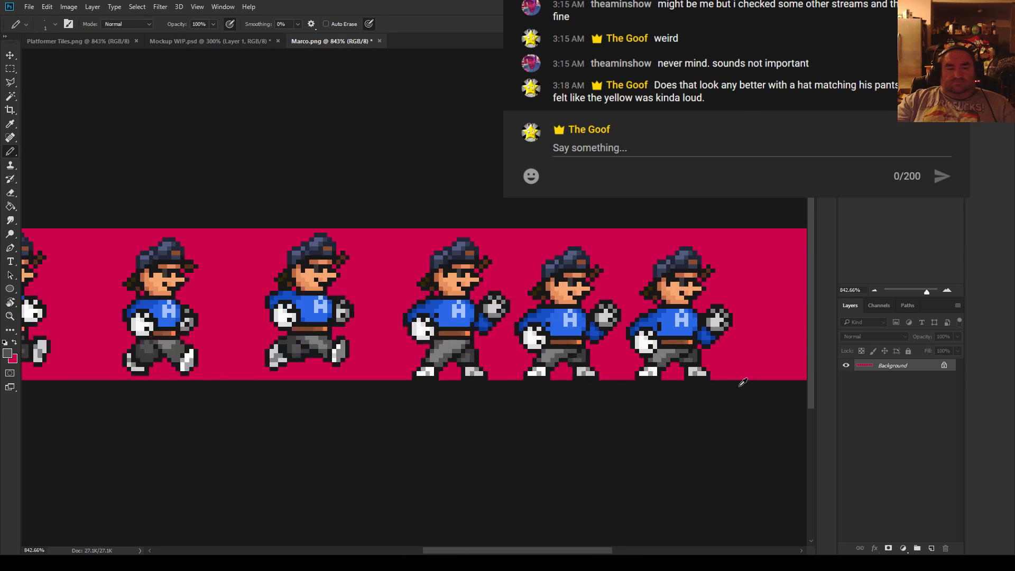
pyautogui.click(9, 69)
pyautogui.moveTo(372, 206); pyautogui.dragTo(509, 445)
pyautogui.click(10, 96)
pyautogui.keyDown('alt'); pyautogui.click(411, 270); pyautogui.keyUp('alt')
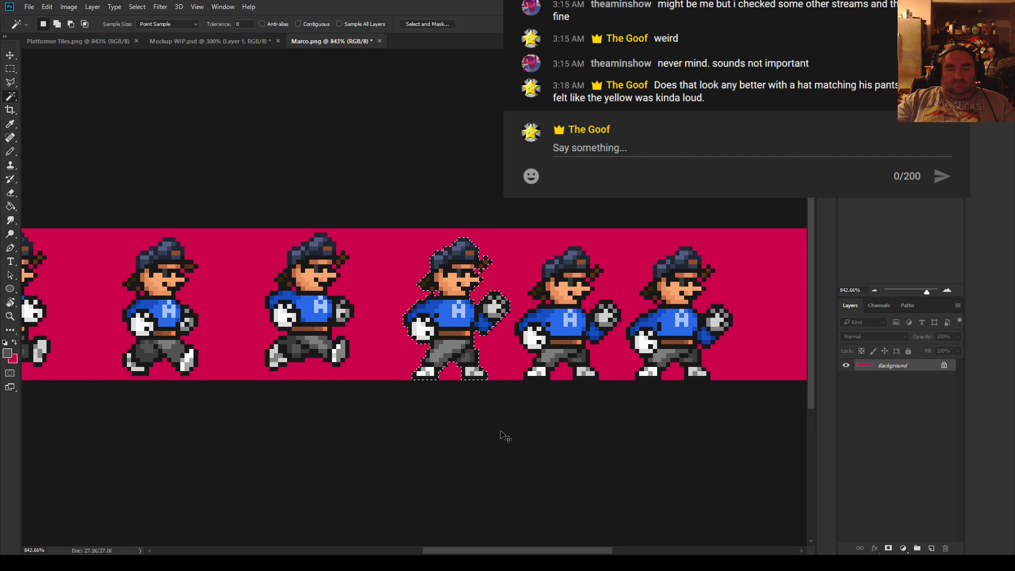
pyautogui.hotkey('ctrl', 'z')
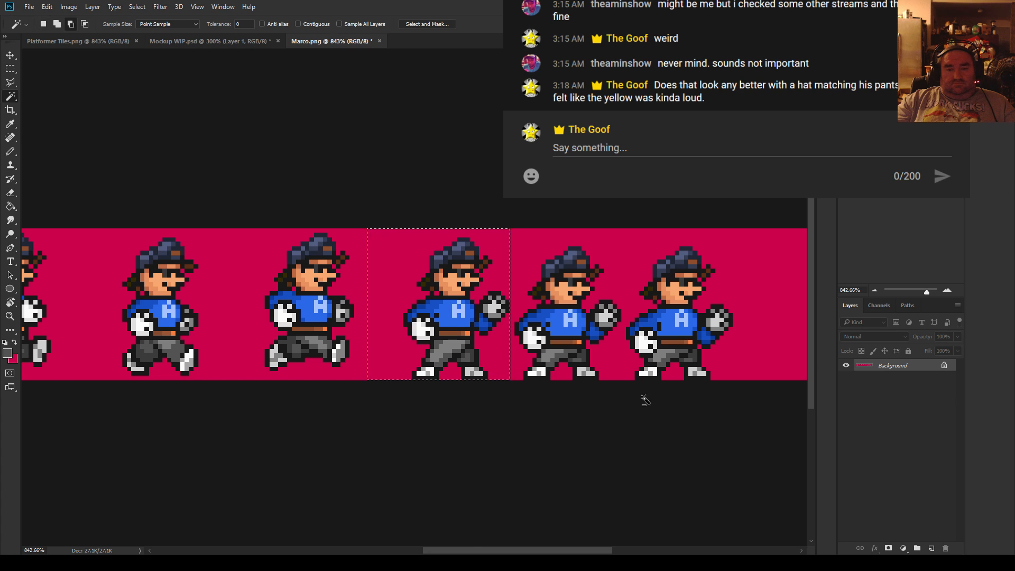
# Select the area around the two rightmost raised-fist figures and fill their blue shirts with the sampled red background colour
pyautogui.scroll(3, 685, 385)
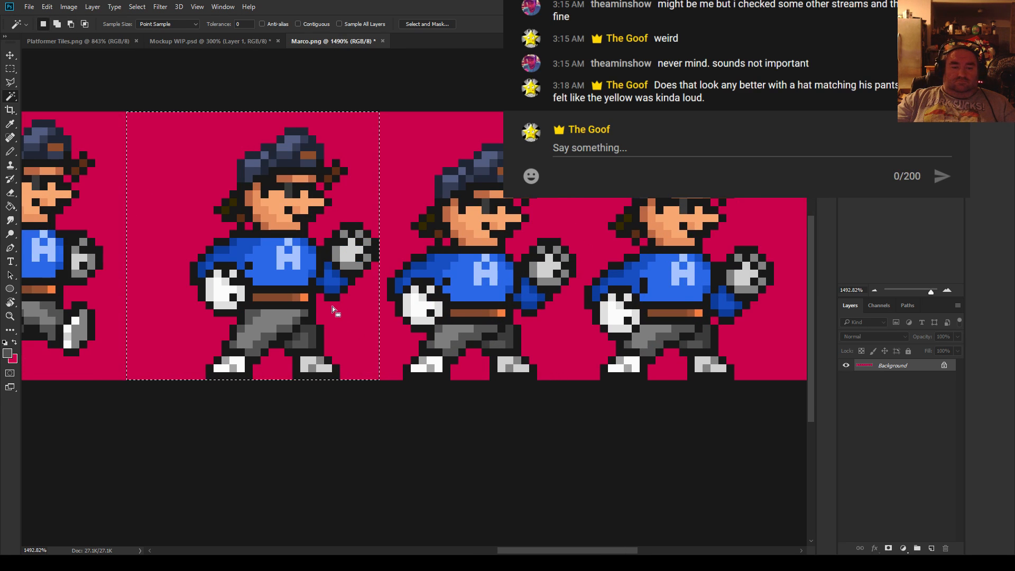
pyautogui.scroll(-1, 110, 82)
pyautogui.click(8, 70)
pyautogui.moveTo(633, 108); pyautogui.dragTo(318, 345)
pyautogui.click(10, 206)
pyautogui.keyDown('alt'); pyautogui.click(447, 127); pyautogui.keyUp('alt')
pyautogui.click(392, 241)
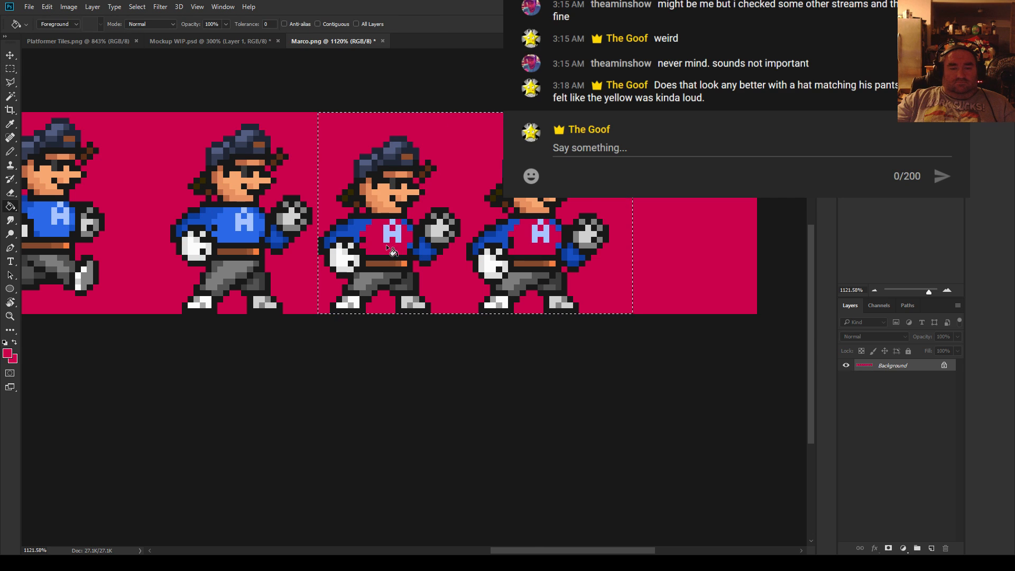
pyautogui.click(357, 227)
pyautogui.click(341, 226)
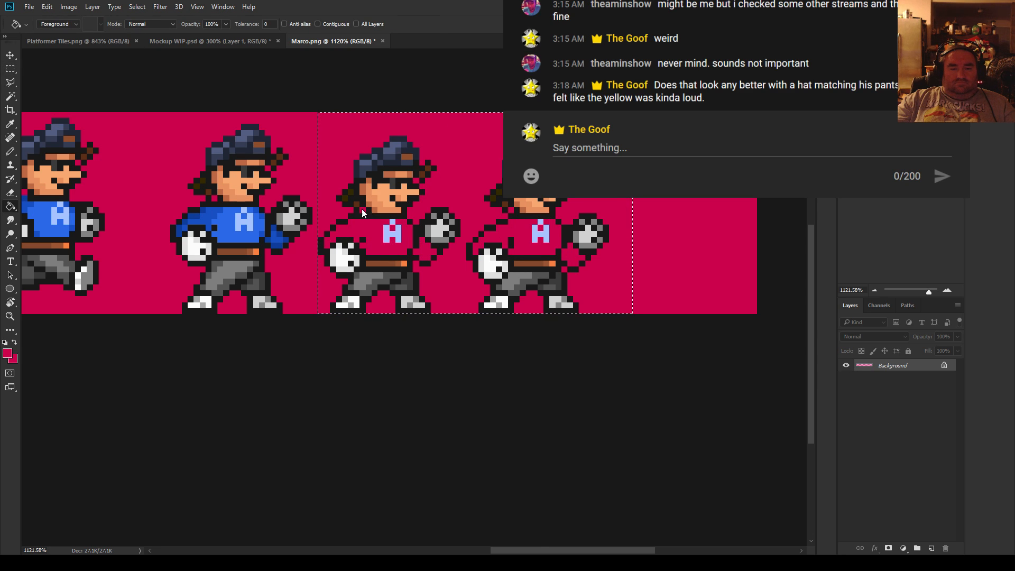
# Fill the outlines, caps and faces of the two selected figures with the red background colour
pyautogui.click(350, 193)
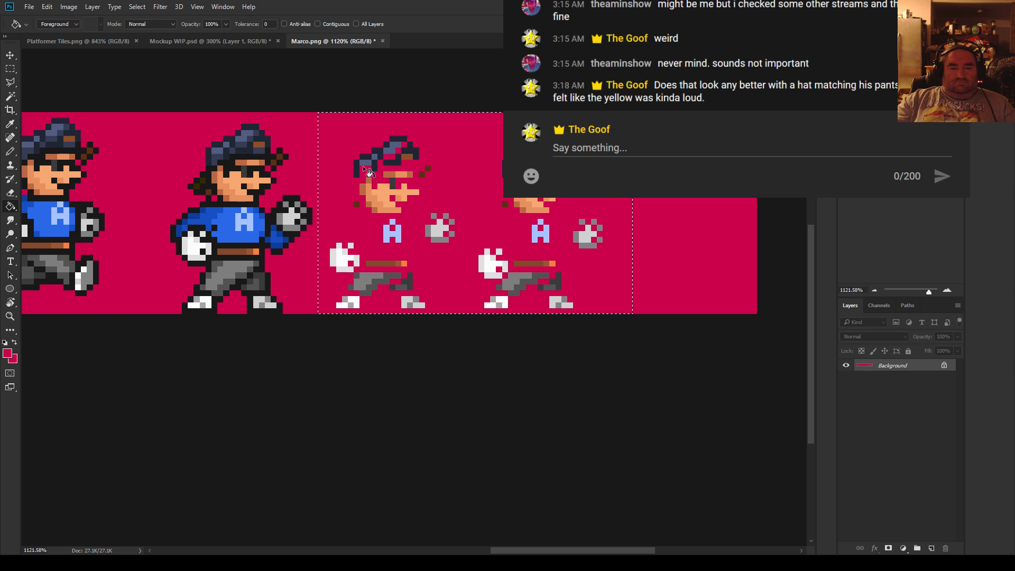
pyautogui.click(364, 162)
pyautogui.click(373, 198)
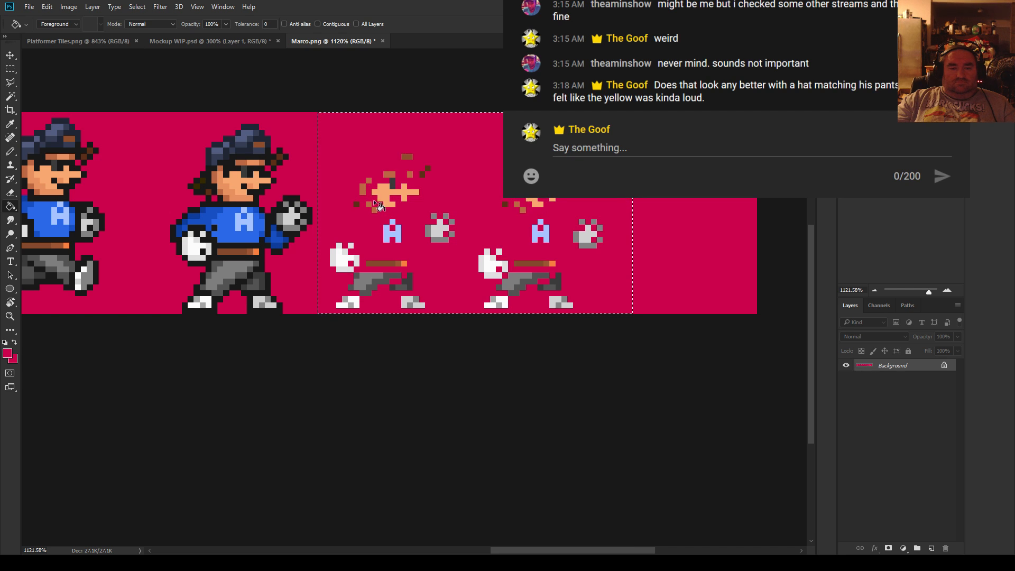
pyautogui.click(394, 190)
pyautogui.click(392, 175)
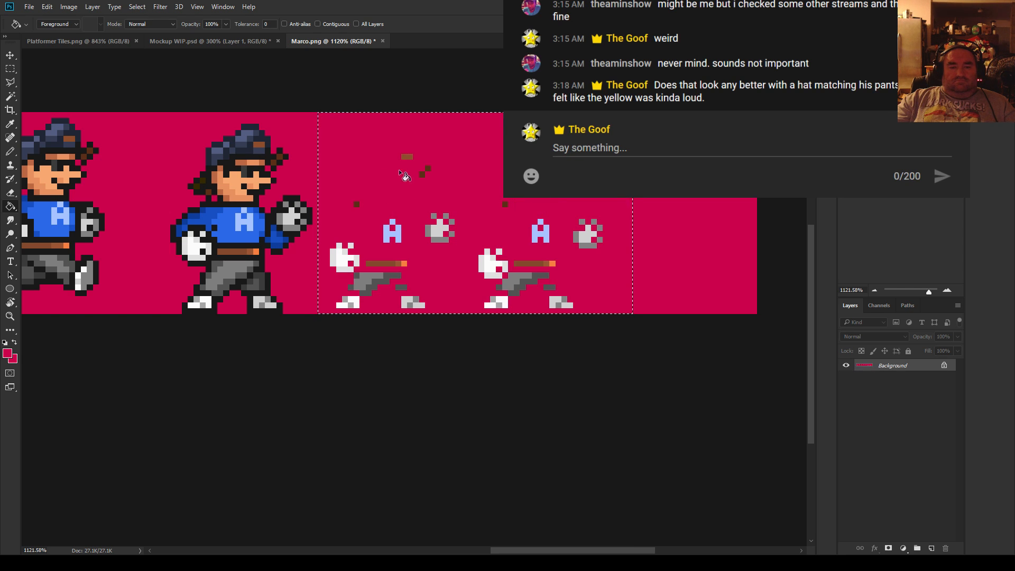
# Fill the remaining gloves, shirt letters, belts, trousers and shoes in the selected area with the red background colour
pyautogui.click(439, 227)
pyautogui.click(443, 237)
pyautogui.click(392, 238)
pyautogui.click(390, 263)
pyautogui.click(399, 263)
pyautogui.click(404, 263)
pyautogui.click(384, 274)
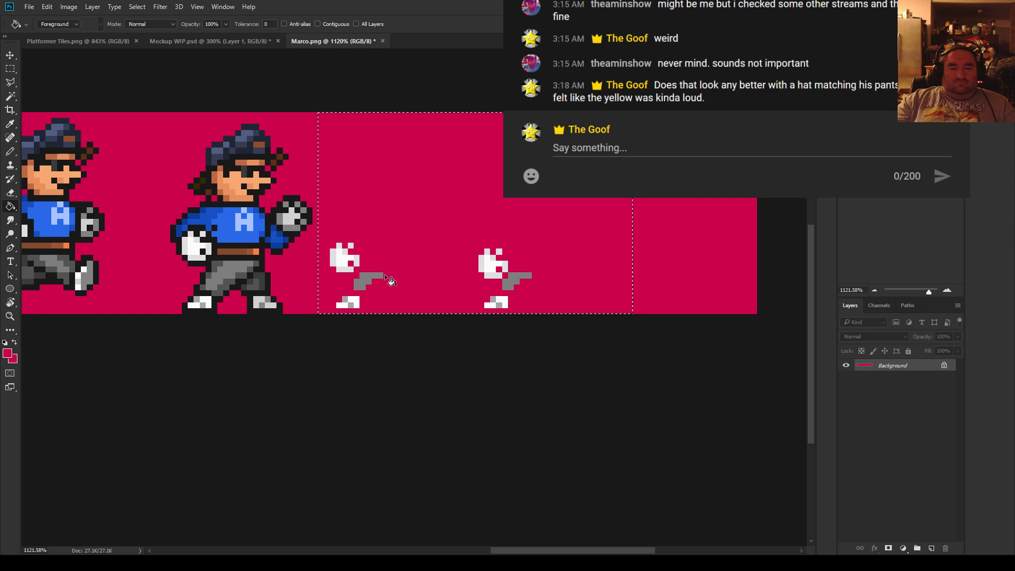
pyautogui.click(368, 276)
pyautogui.click(343, 259)
pyautogui.click(359, 261)
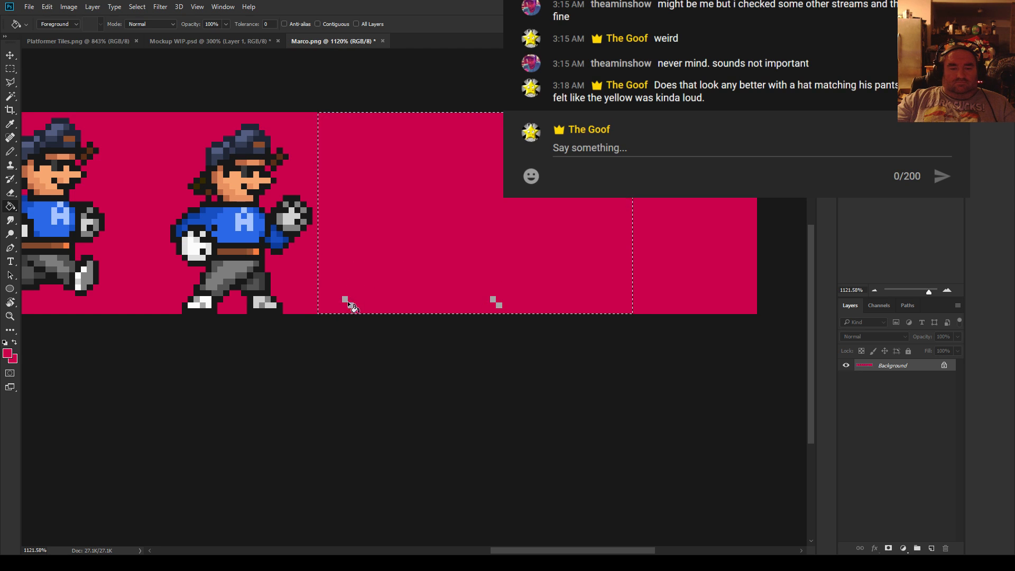
pyautogui.click(348, 300)
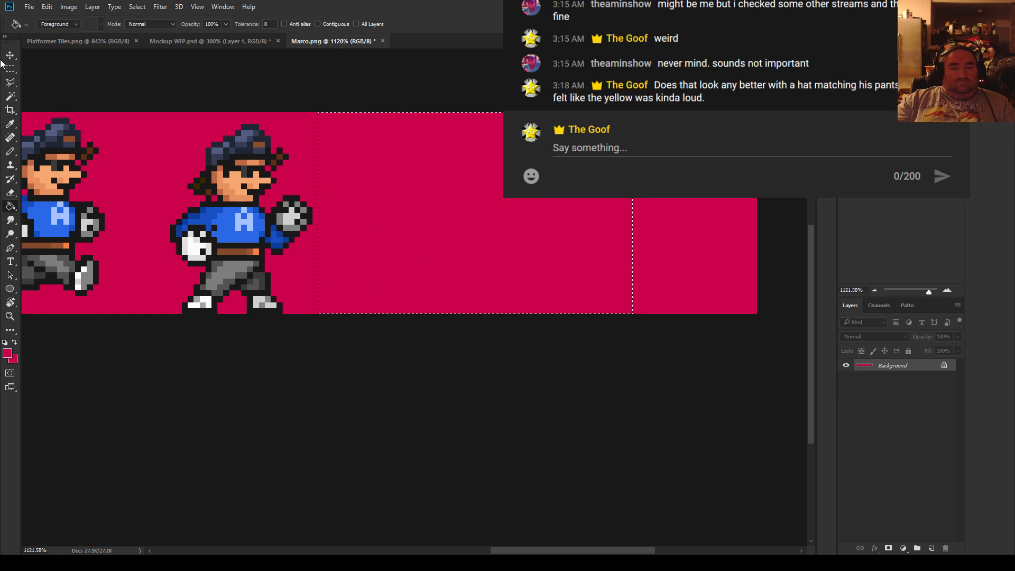
# Paste the copied raised-fist figure into the cleared area, then nudge it one pixel down and one pixel right
pyautogui.press('m')
pyautogui.hotkey('ctrl', 'v')
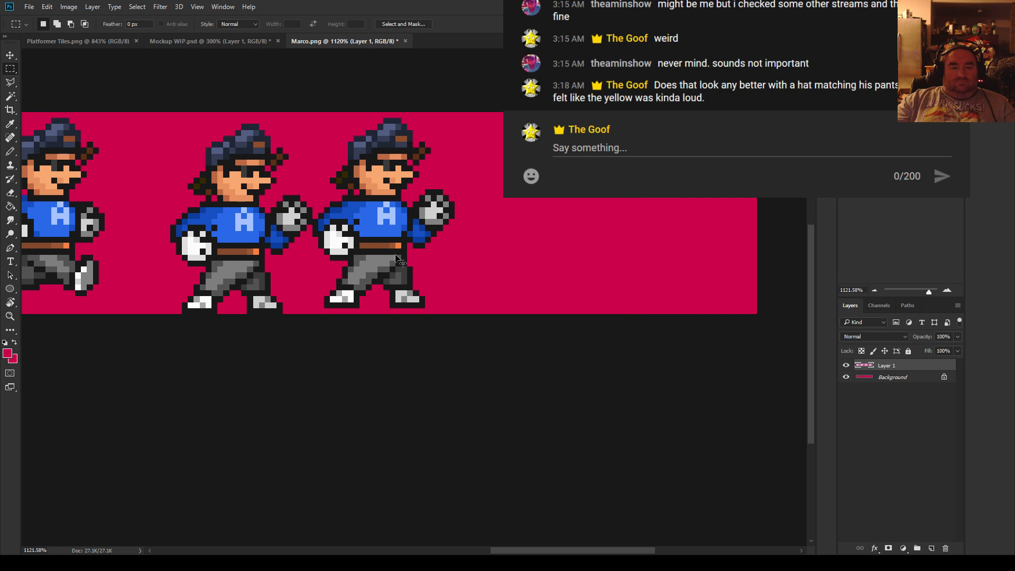
pyautogui.hotkey('ctrl', 'Down')
pyautogui.hotkey('ctrl', 'Right')
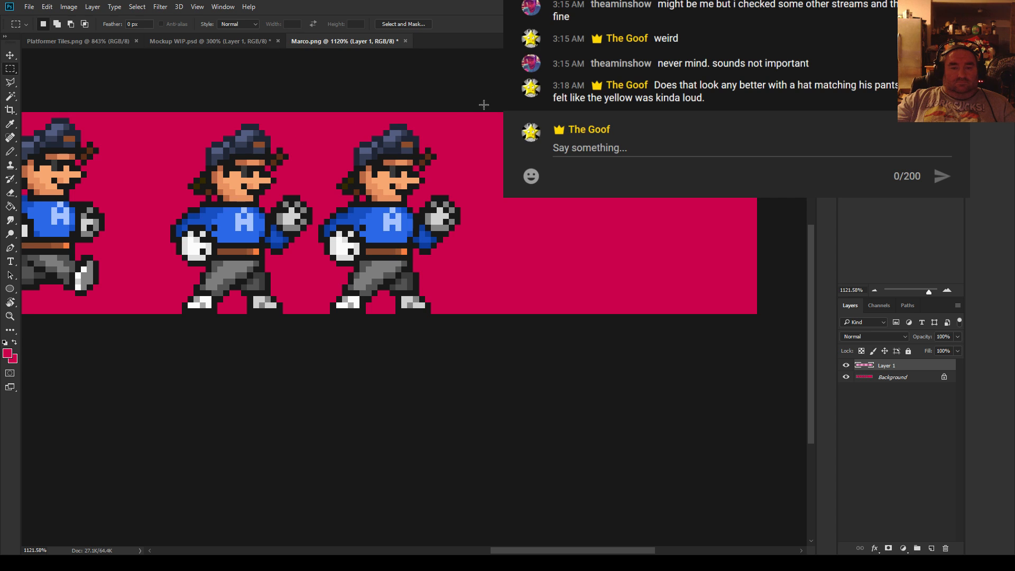
# Select the pasted figure's upper body, including the full rear glove, shift it down one pixel, and deselect
pyautogui.moveTo(496, 113); pyautogui.dragTo(321, 251)
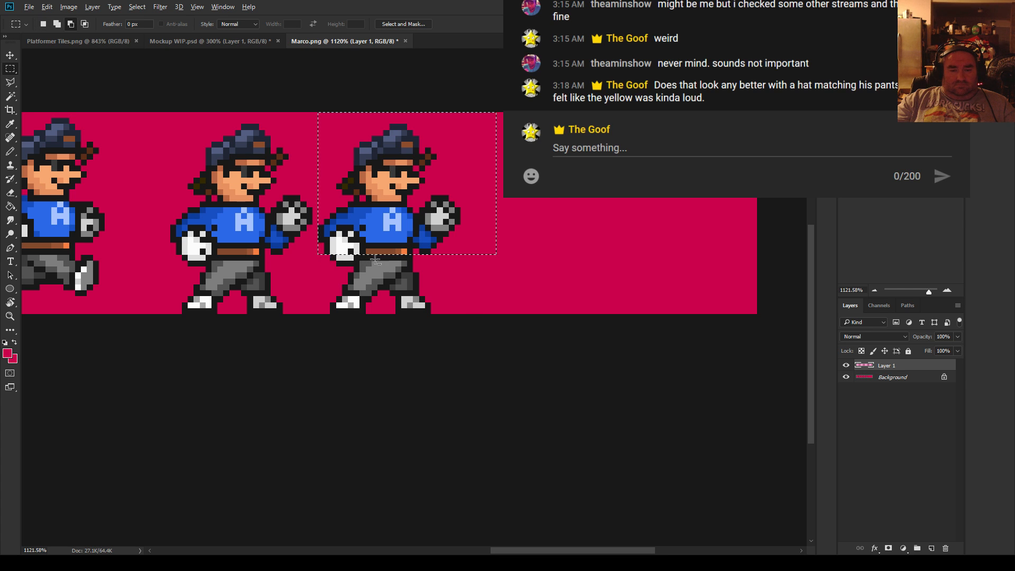
pyautogui.scroll(2, 376, 260)
pyautogui.moveTo(342, 245); pyautogui.dragTo(423, 250)
pyautogui.moveTo(340, 268); pyautogui.dragTo(303, 245)
pyautogui.hotkey('ctrl', 'Down')
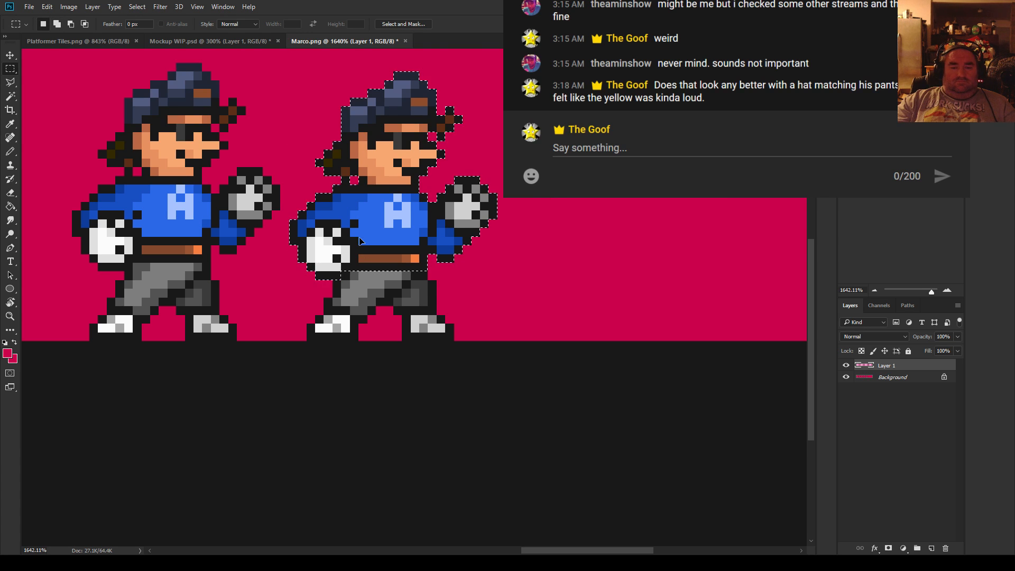
pyautogui.hotkey('ctrl', 'd')
# Duplicate the second raised-fist figure onto a new layer and move the copy 24 pixels to the right
pyautogui.scroll(-2, 497, 231)
pyautogui.scroll(1, 501, 219)
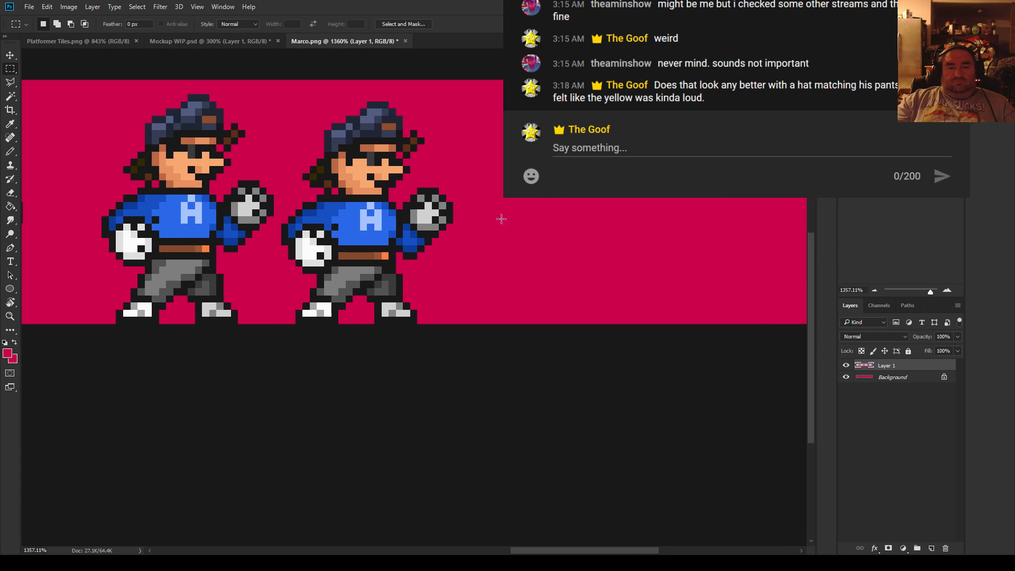
pyautogui.moveTo(468, 79); pyautogui.dragTo(281, 348)
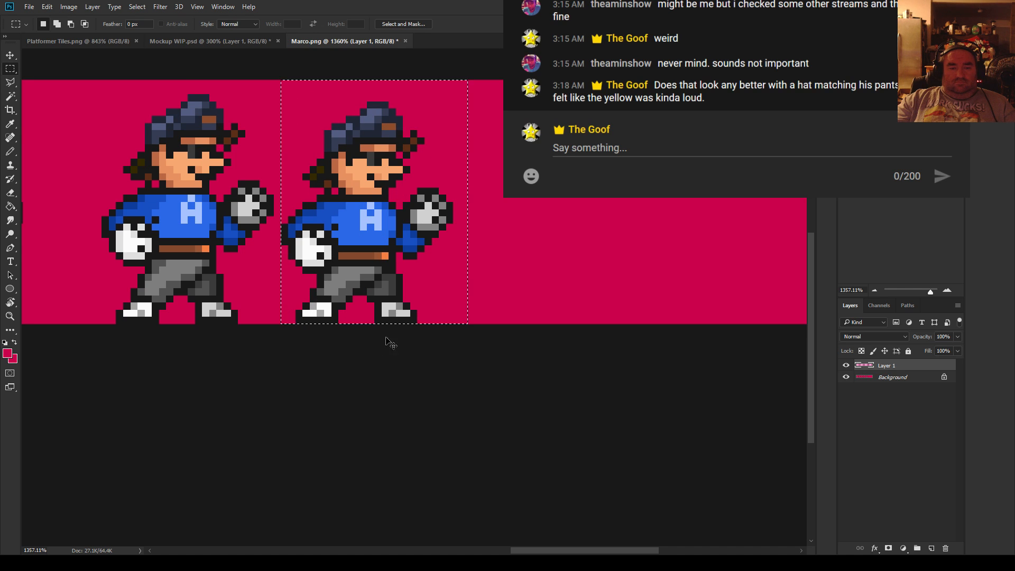
pyautogui.hotkey('ctrl', 'Right')
pyautogui.hotkey('ctrl', 'Left')
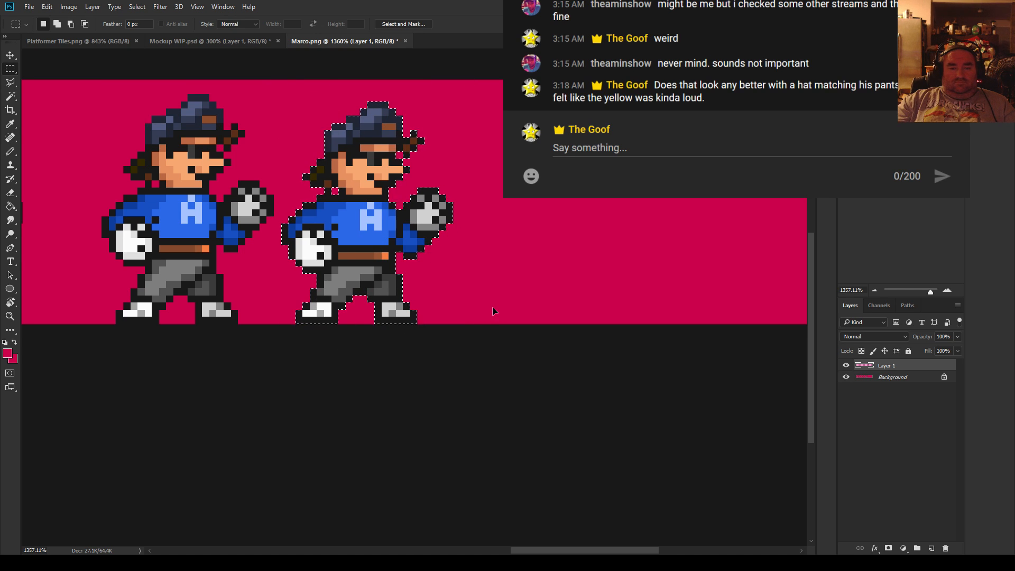
pyautogui.hotkey('ctrl', 'j')
pyautogui.hotkey('ctrl', 'Right')
pyautogui.hotkey('ctrl', 'Right')
pyautogui.hotkey('ctrl', 'Right')
pyautogui.hotkey('ctrl', 'Right')
pyautogui.hotkey('ctrl', 'Right')
pyautogui.hotkey('ctrl', 'Right')
pyautogui.hotkey('ctrl', 'Right')
pyautogui.hotkey('ctrl', 'Right')
pyautogui.hotkey('ctrl', 'Right')
pyautogui.hotkey('ctrl', 'Right')
pyautogui.hotkey('ctrl', 'Right')
pyautogui.hotkey('ctrl', 'Right')
pyautogui.hotkey('ctrl', 'Right')
pyautogui.hotkey('ctrl', 'Right')
pyautogui.hotkey('ctrl', 'Right')
pyautogui.hotkey('ctrl', 'Right')
pyautogui.hotkey('ctrl', 'Right')
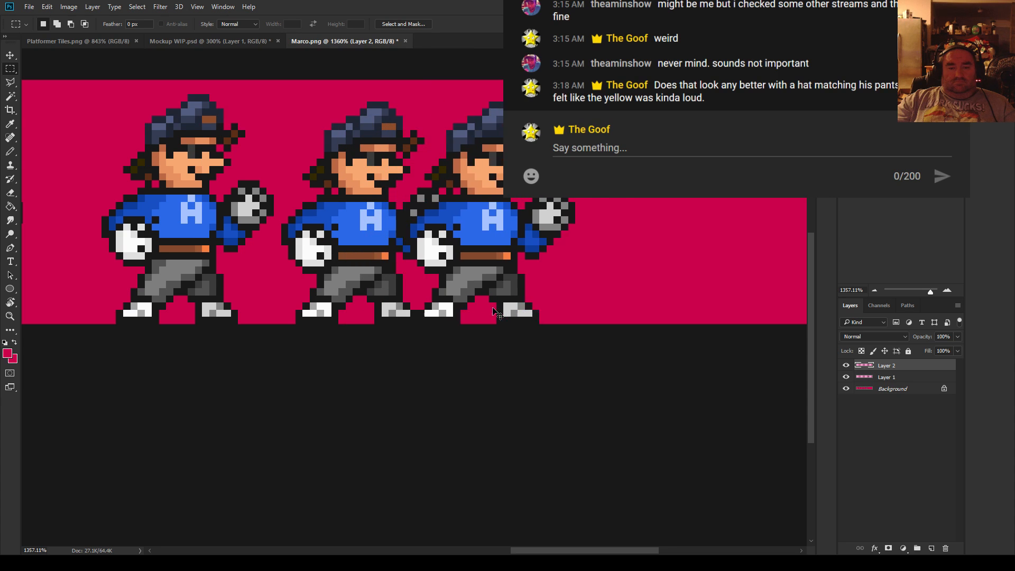
pyautogui.hotkey('ctrl', 'Right')
pyautogui.hotkey('ctrl', 'Right')
pyautogui.hotkey('ctrl', 'Right')
pyautogui.hotkey('ctrl', 'Right')
pyautogui.hotkey('ctrl', 'Right')
pyautogui.hotkey('ctrl', 'Right')
pyautogui.hotkey('ctrl', 'Right')
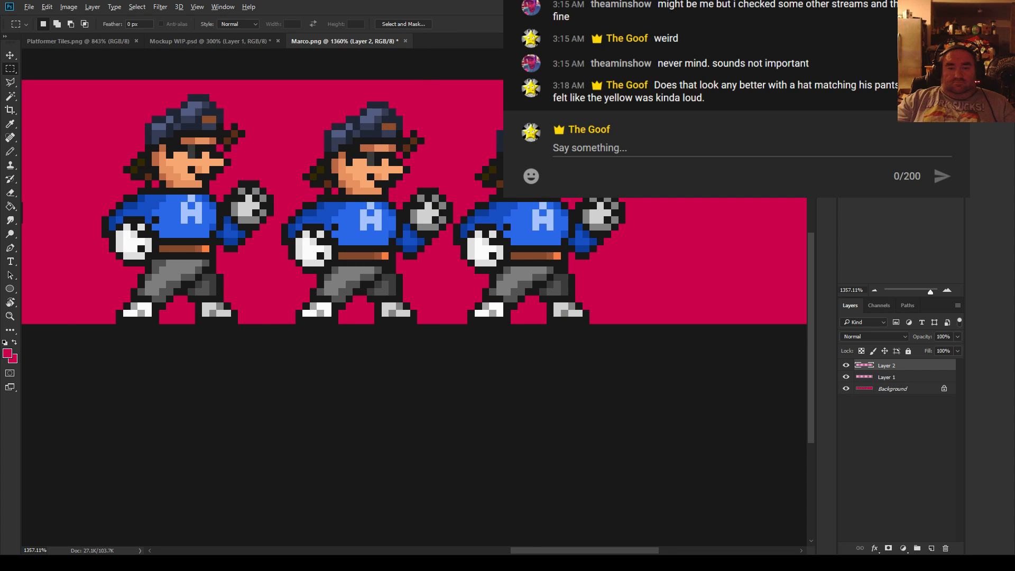
# Shift the new third figure's rear glove one pixel right and one pixel down, deselect, and sample the dark outline colour for the Pencil
pyautogui.scroll(3, 615, 205)
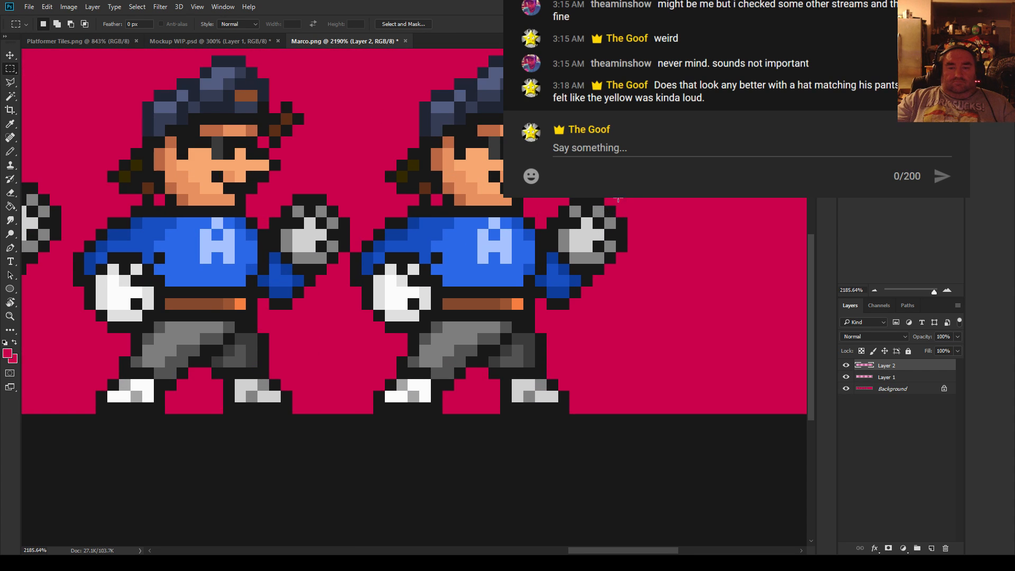
pyautogui.moveTo(598, 260); pyautogui.dragTo(550, 253)
pyautogui.hotkey('ctrl', 'Right')
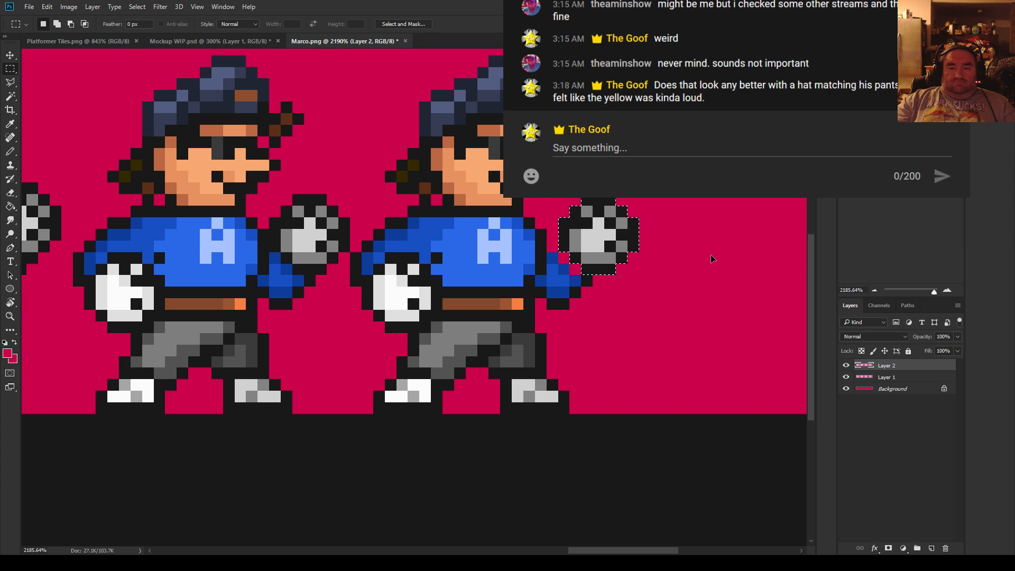
pyautogui.hotkey('ctrl', 'Down')
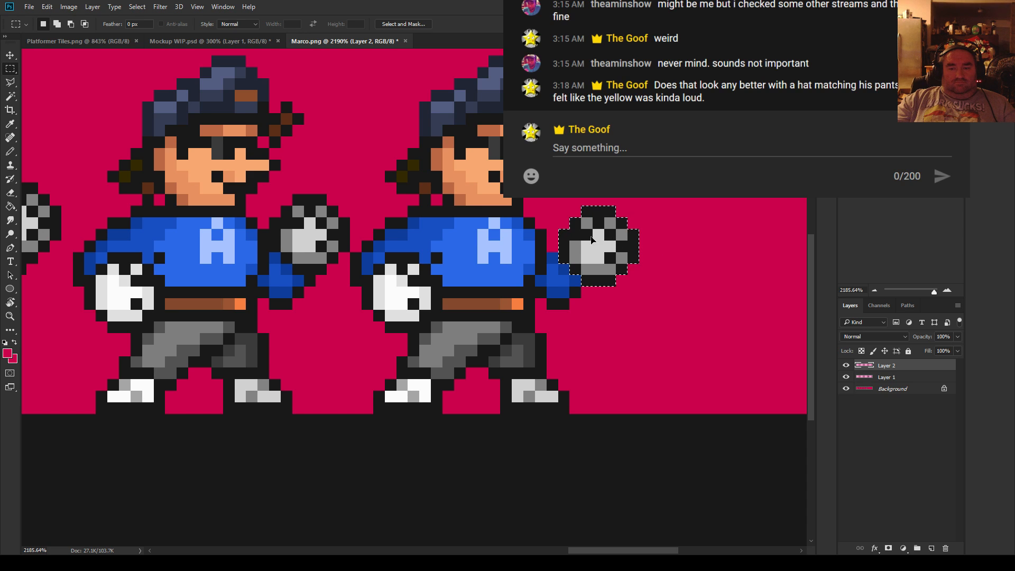
pyautogui.click(443, 222)
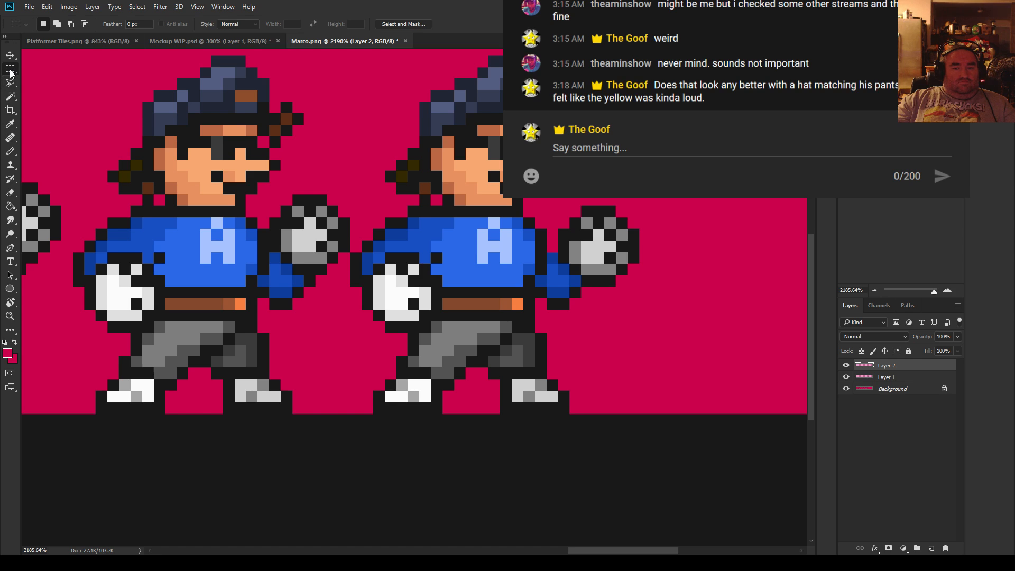
pyautogui.click(10, 152)
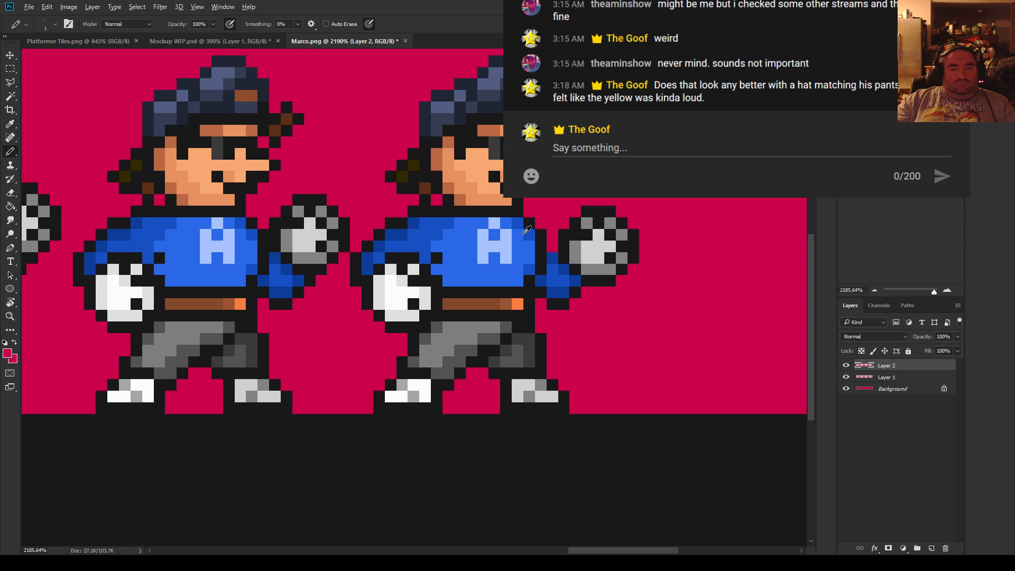
pyautogui.keyDown('alt'); pyautogui.click(567, 253); pyautogui.keyUp('alt')
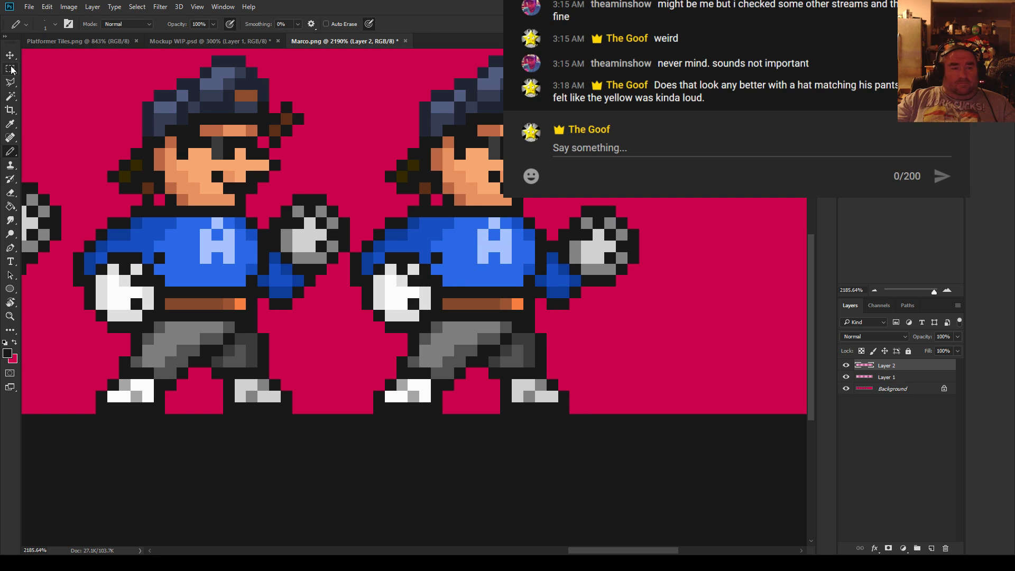
# Select the third figure's white front glove, shift it one pixel left and one pixel down, and deselect
pyautogui.press('m')
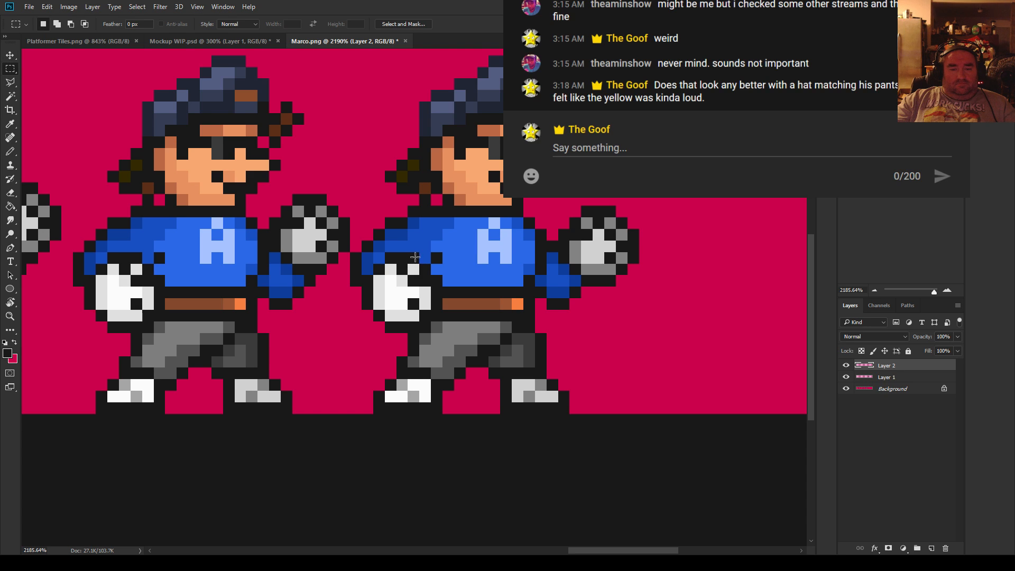
pyautogui.moveTo(411, 264); pyautogui.dragTo(442, 310)
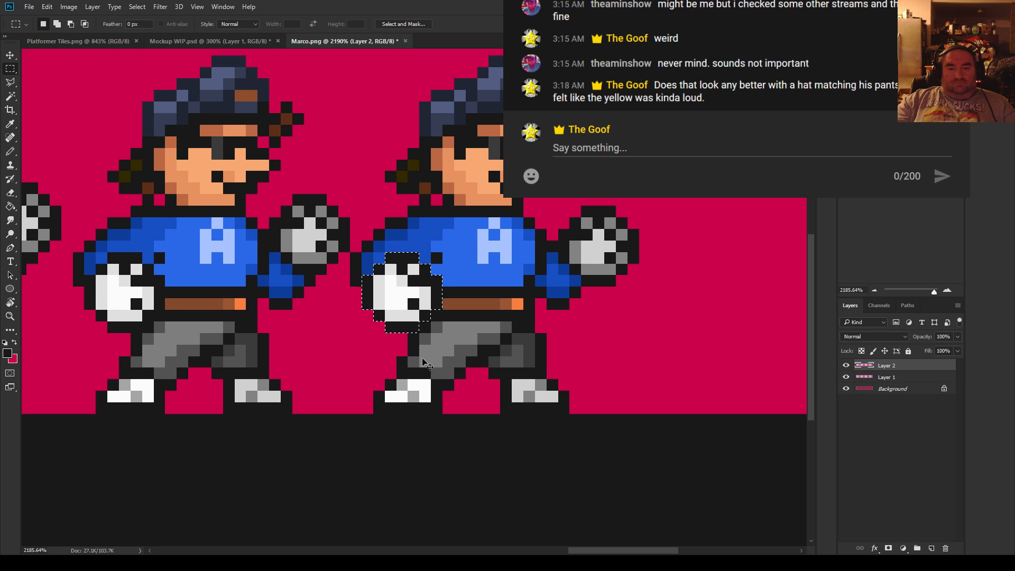
pyautogui.hotkey('ctrl', 'Left')
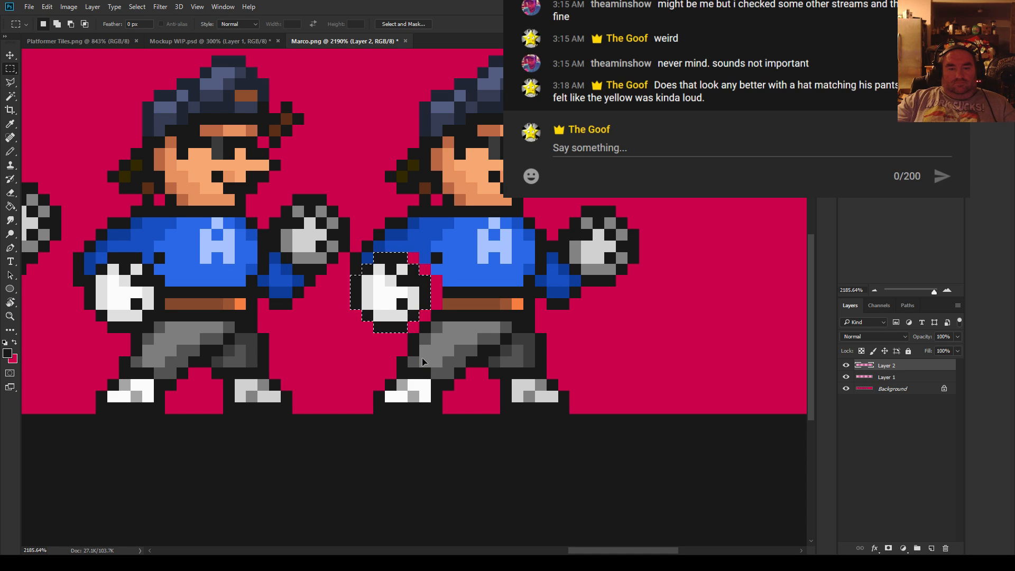
pyautogui.hotkey('ctrl', 'Down')
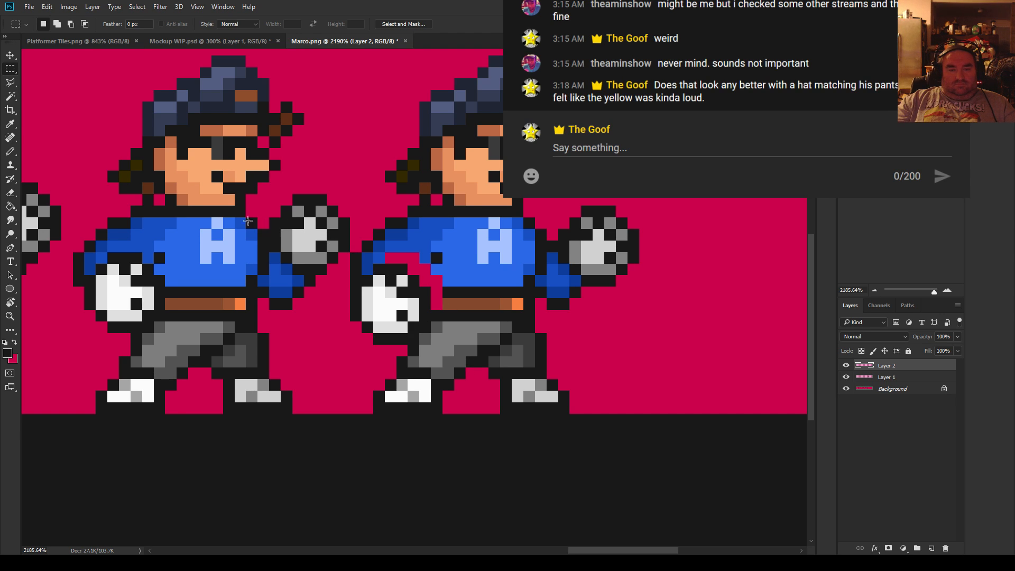
# Redraw the third figure's front shoulder outline one pixel inward with the Pencil, and shade the sleeve edge beside it dark blue
pyautogui.click(10, 151)
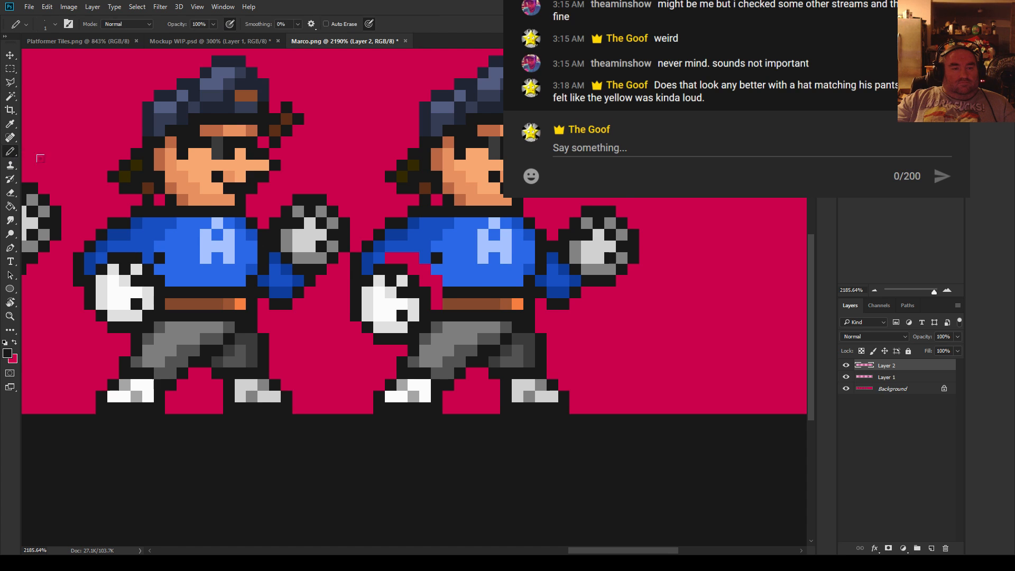
pyautogui.hotkey('ctrl', '+')
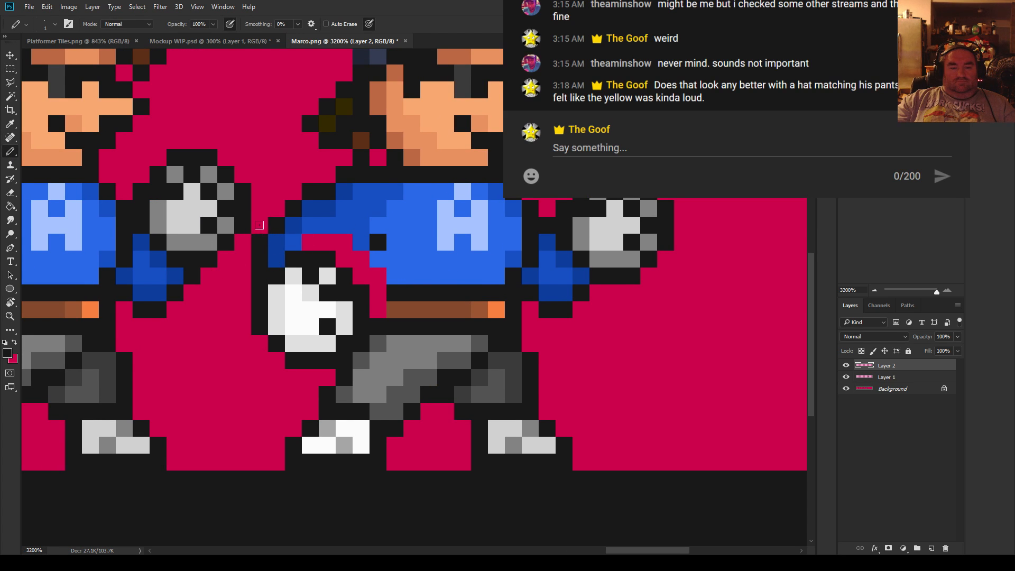
pyautogui.moveTo(276, 242); pyautogui.dragTo(337, 178)
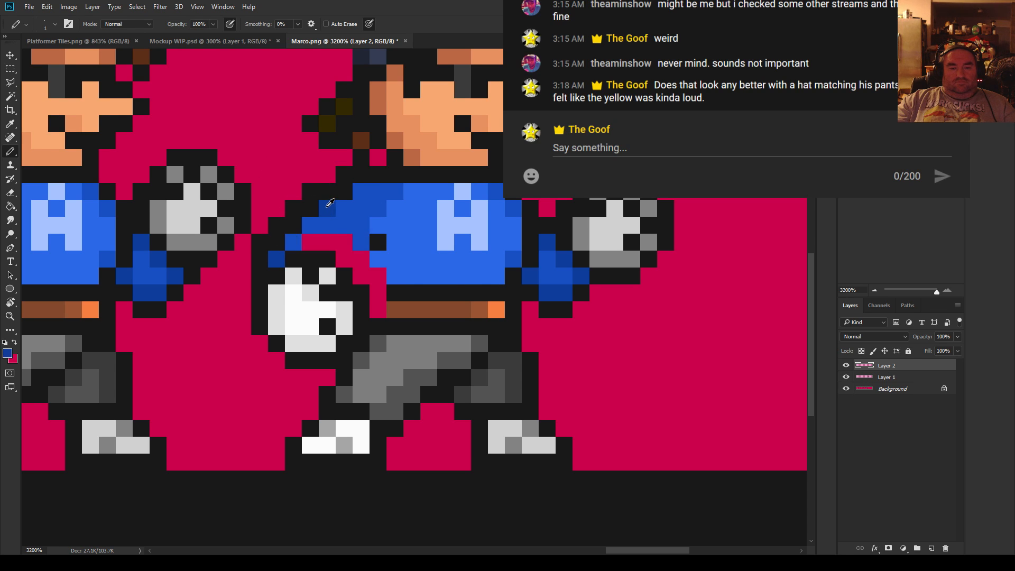
pyautogui.click(311, 225)
pyautogui.click(293, 242)
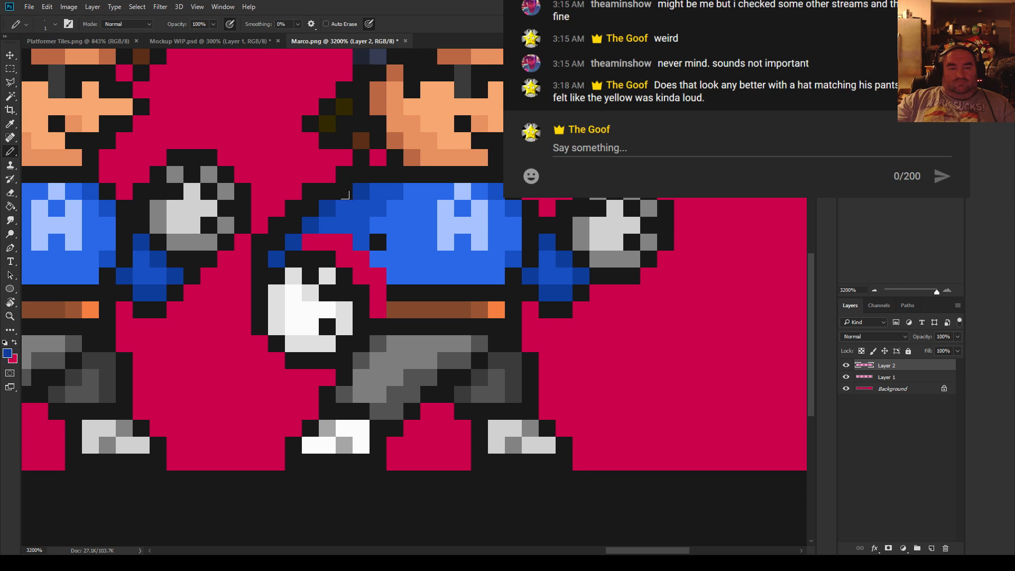
# Paint over the old outer outline pixels of the third figure's front shoulder and sleeve with the red background colour
pyautogui.keyDown('alt'); pyautogui.click(289, 167); pyautogui.keyUp('alt')
pyautogui.click(311, 191)
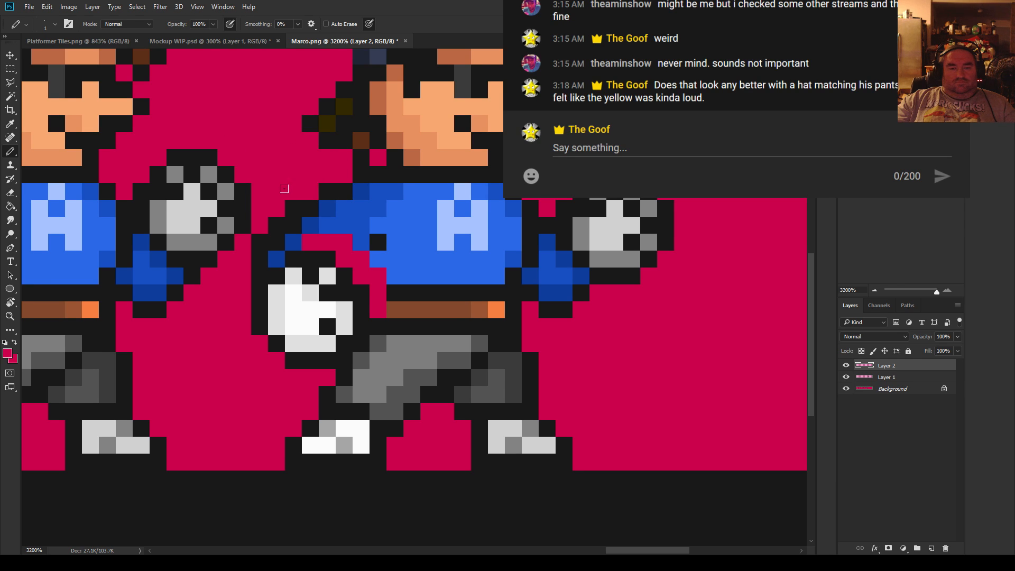
pyautogui.click(294, 208)
pyautogui.click(277, 226)
pyautogui.click(260, 242)
pyautogui.click(260, 260)
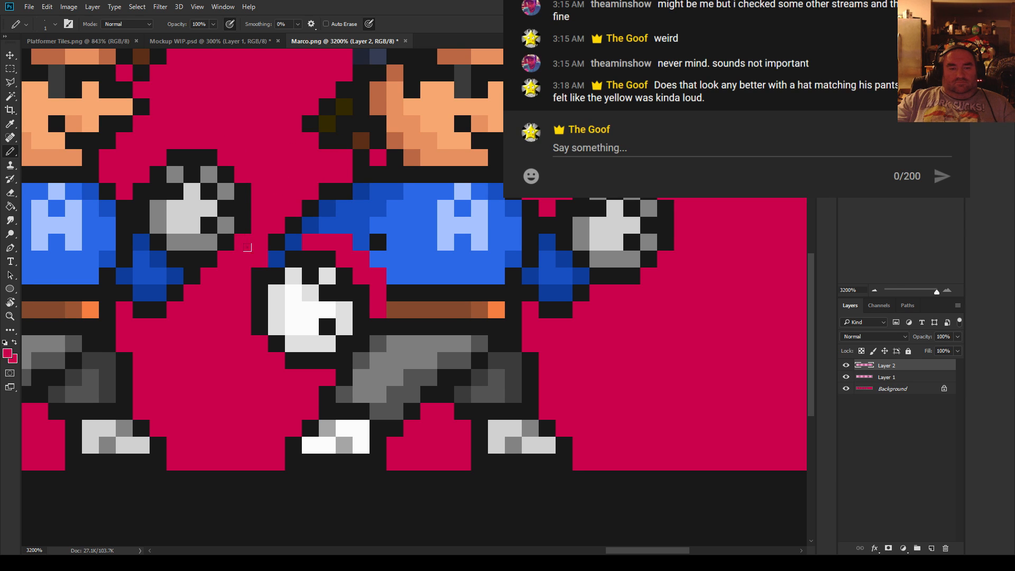
# Try moving the outline one pixel inward where the third figure's front sleeve meets the glove, and undo the change
pyautogui.keyDown('alt'); pyautogui.click(279, 240); pyautogui.keyUp('alt')
pyautogui.click(276, 259)
pyautogui.keyDown('alt'); pyautogui.click(258, 259); pyautogui.keyUp('alt')
pyautogui.click(260, 276)
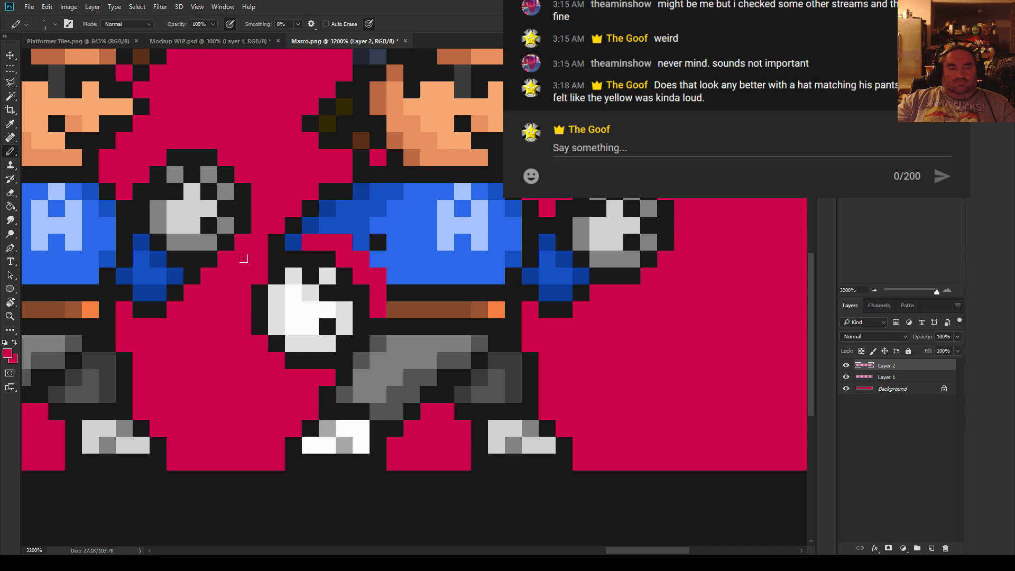
pyautogui.hotkey('ctrl', 'z')
pyautogui.hotkey('ctrl', 'z')
pyautogui.hotkey('ctrl', 'z')
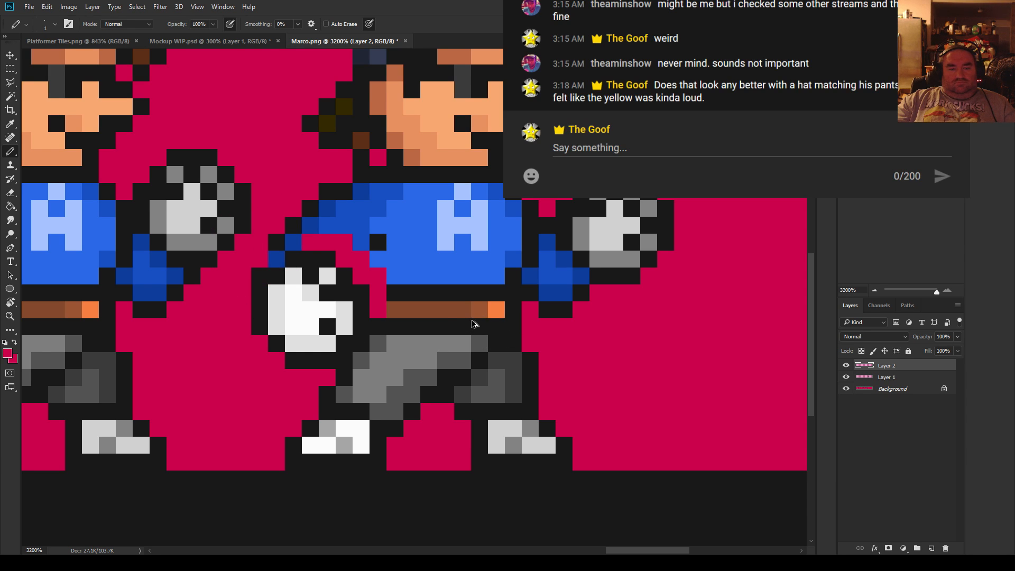